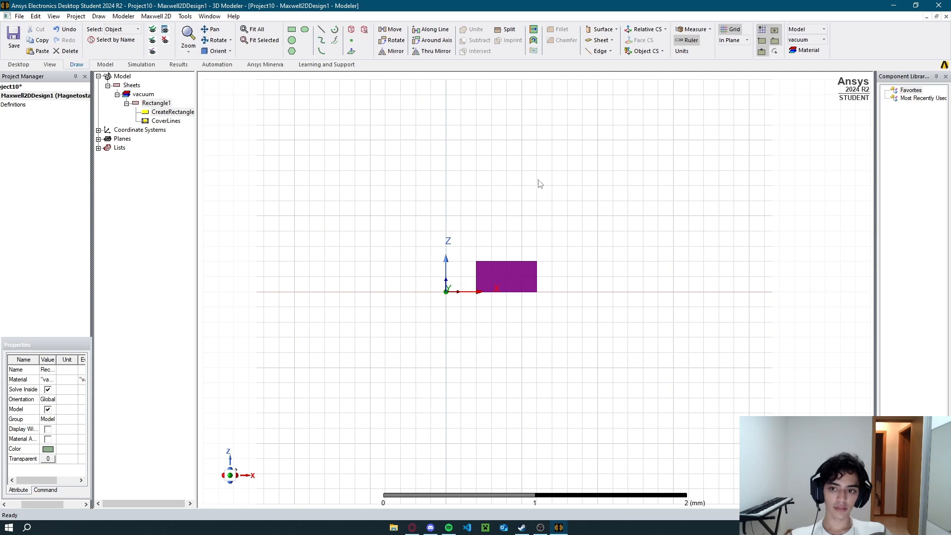
Create a 3D design from the 2D model by sweeping the rectangle 15 degrees around the Z axis.
left_click(158, 16)
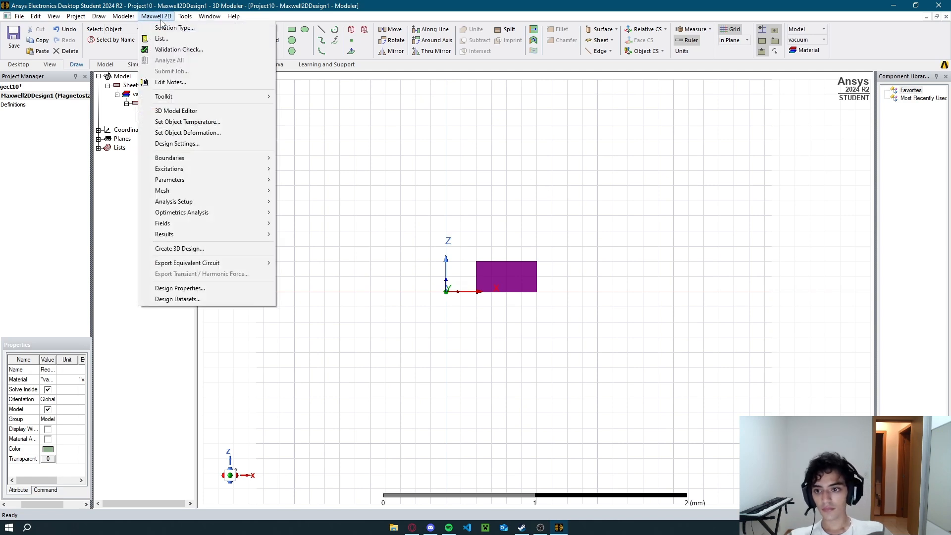
left_click(207, 249)
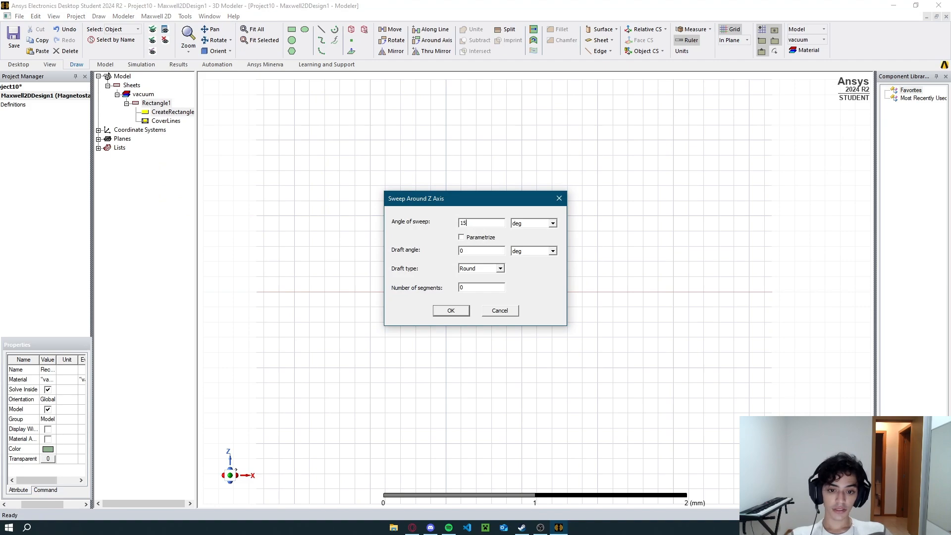
left_click(451, 311)
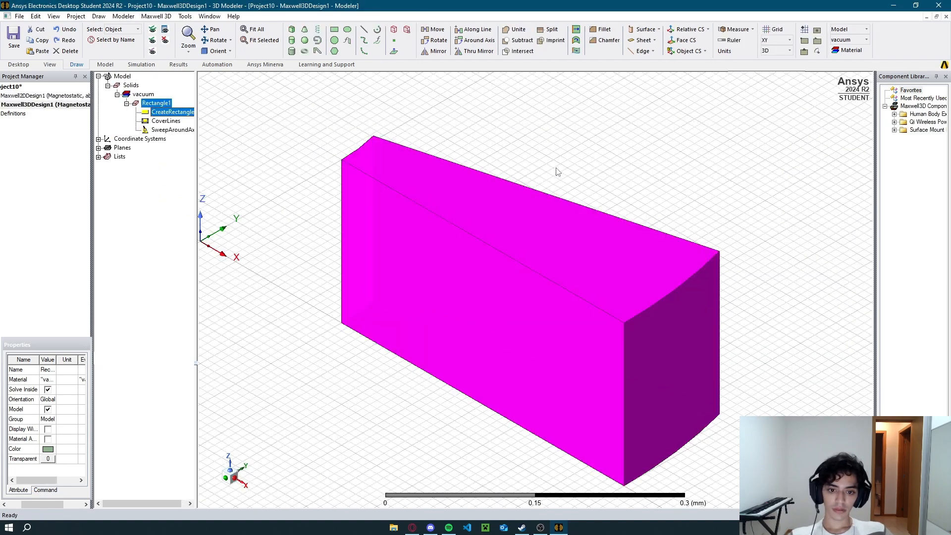
Duplicate the swept wedge by mirroring it across its flat side face on the XZ plane, starting from the lower inner corner.
scroll(604, 176, "down", 5)
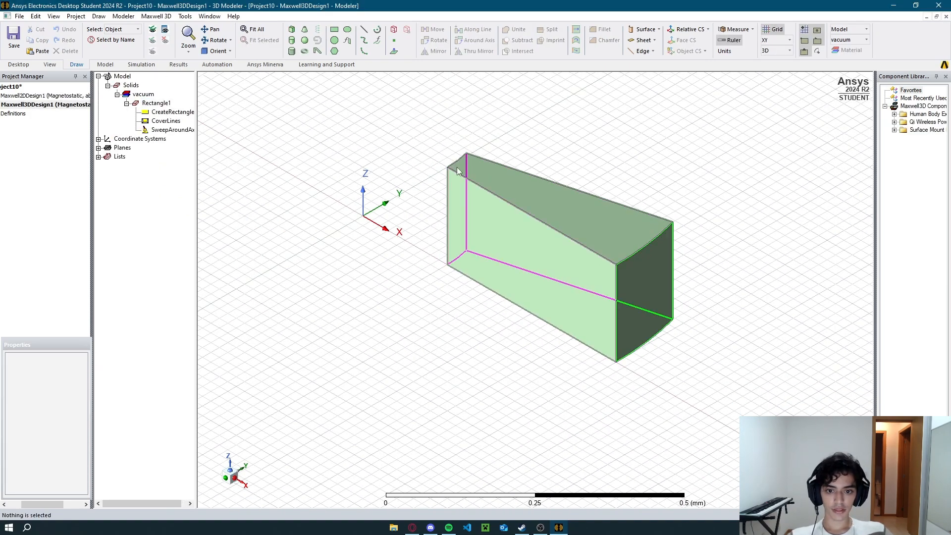
mouse_move(609, 142)
middle_mouse_down()
mouse_move(608, 195)
mouse_move(619, 135)
middle_mouse_up()
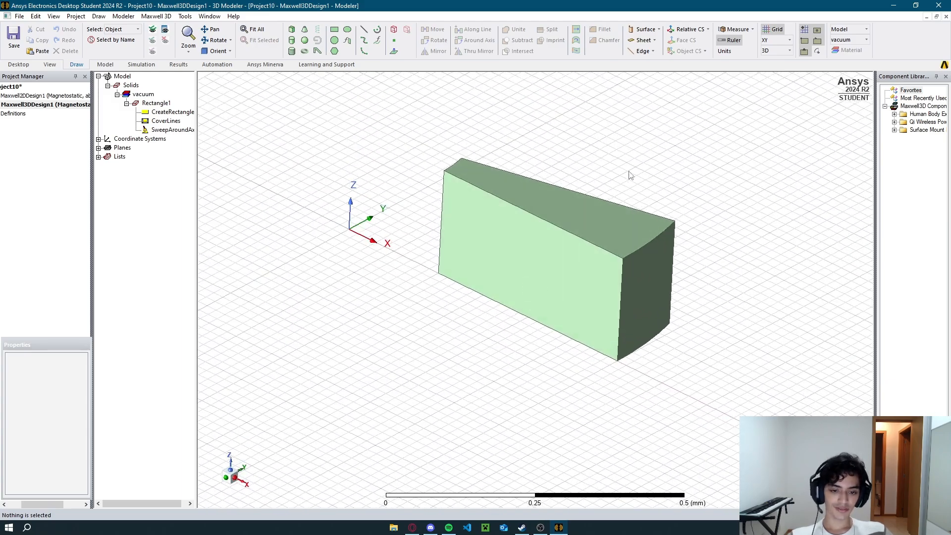
mouse_move(629, 175)
middle_mouse_down()
mouse_move(614, 177)
mouse_move(606, 157)
mouse_move(588, 178)
middle_mouse_up()
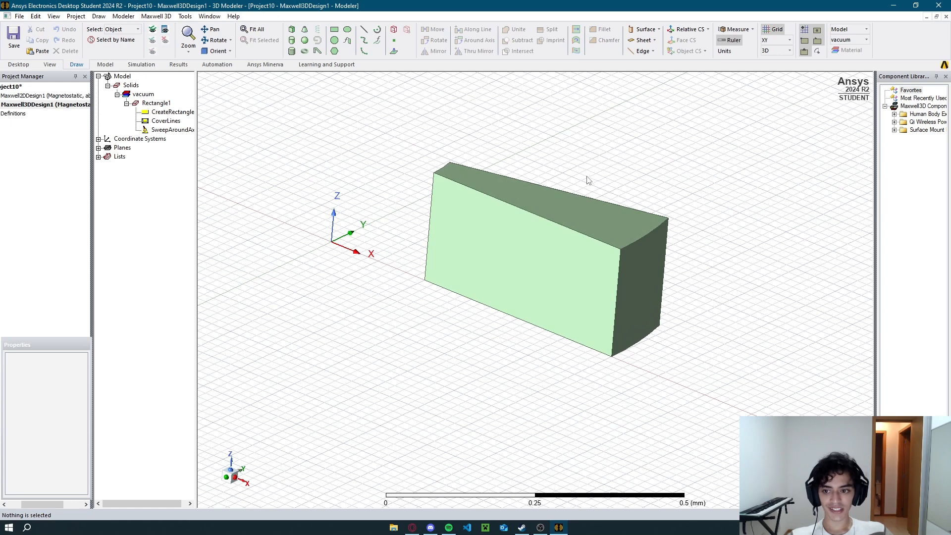
left_click(154, 103)
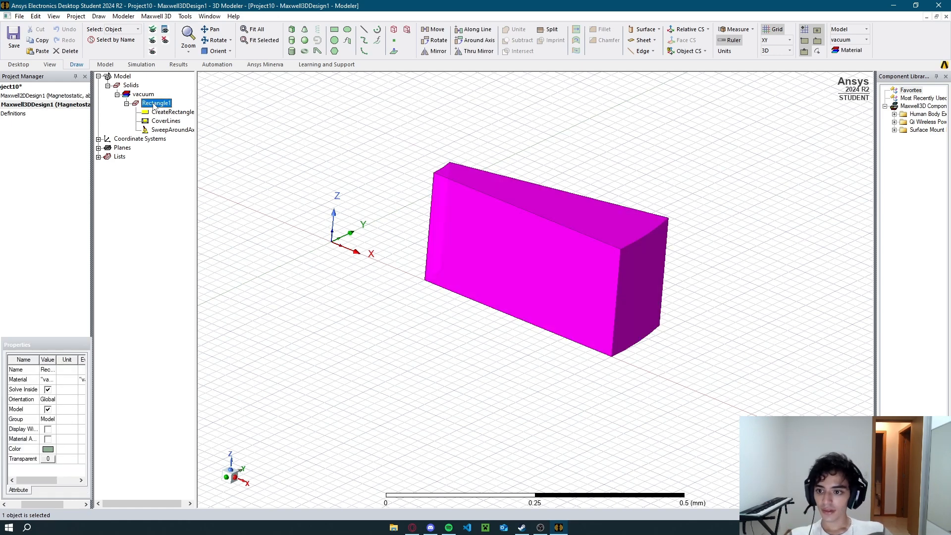
left_click(478, 51)
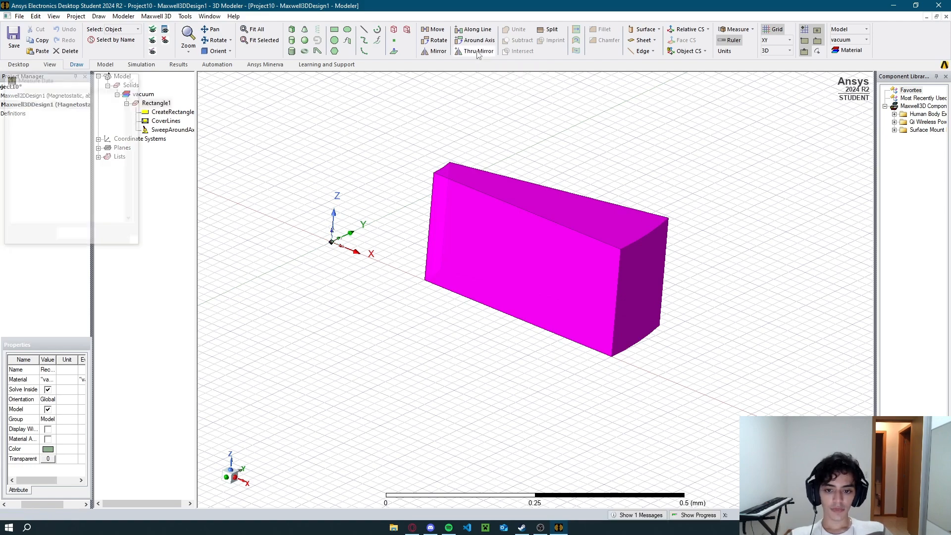
left_click(425, 280)
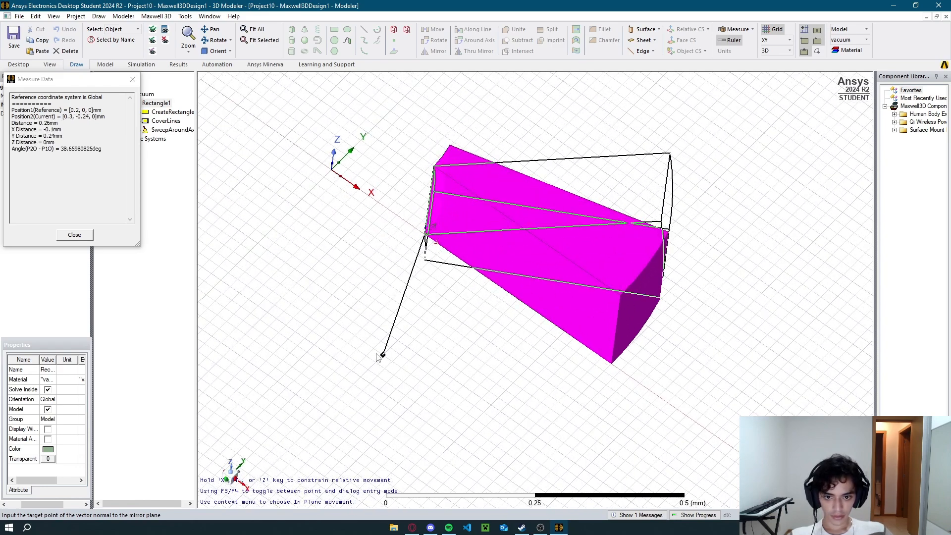
left_click(329, 336)
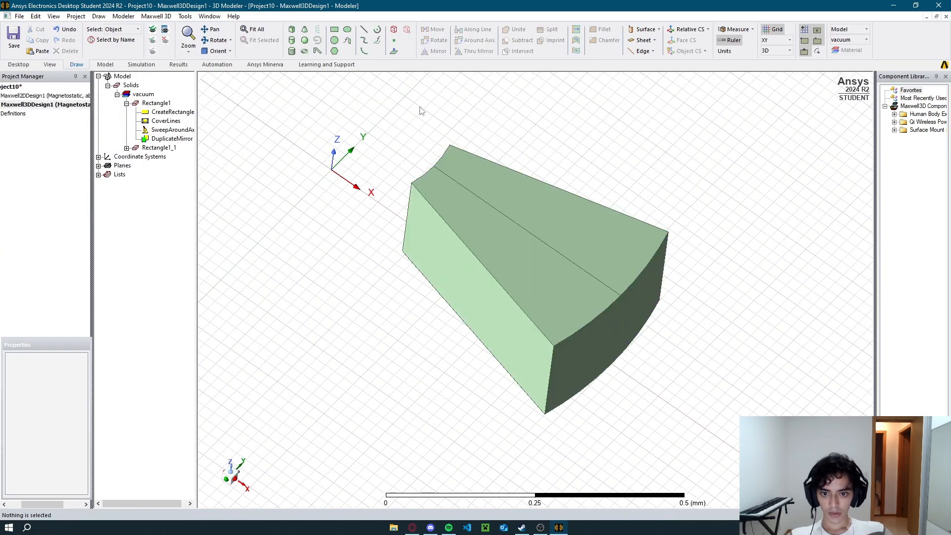
Unite the original wedge and its mirrored copy into a single solid.
mouse_move(407, 230)
middle_mouse_down()
mouse_move(390, 186)
mouse_move(389, 200)
middle_mouse_up()
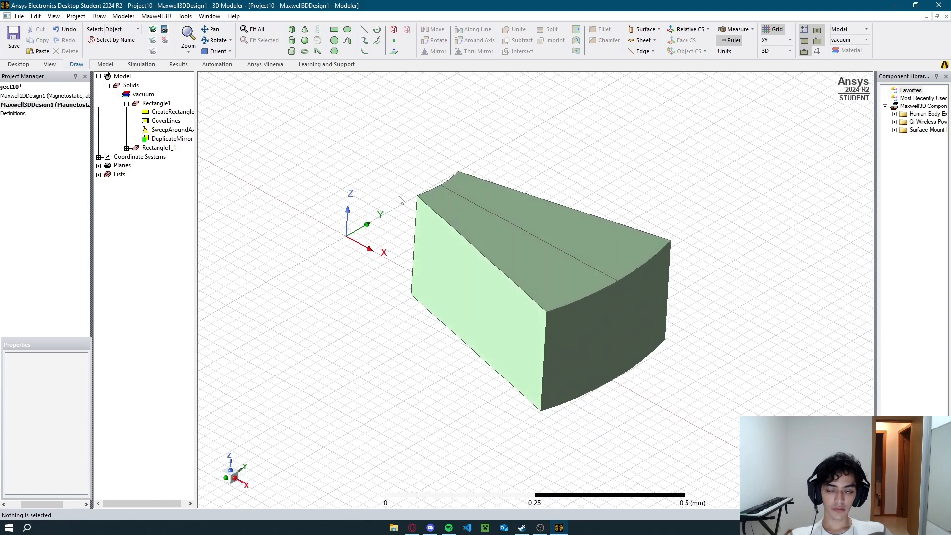
left_click(482, 229)
left_click(291, 210)
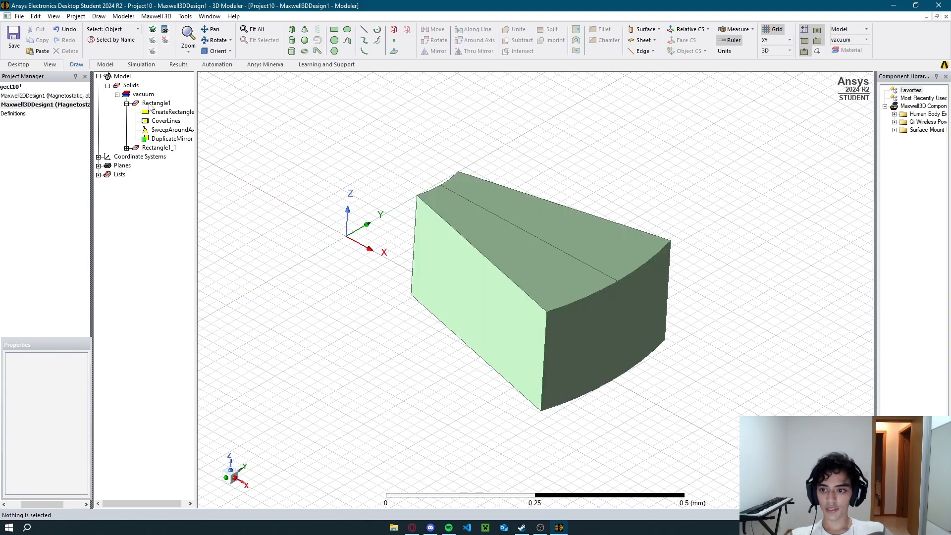
left_click(155, 103)
left_click(161, 148, "ctrl")
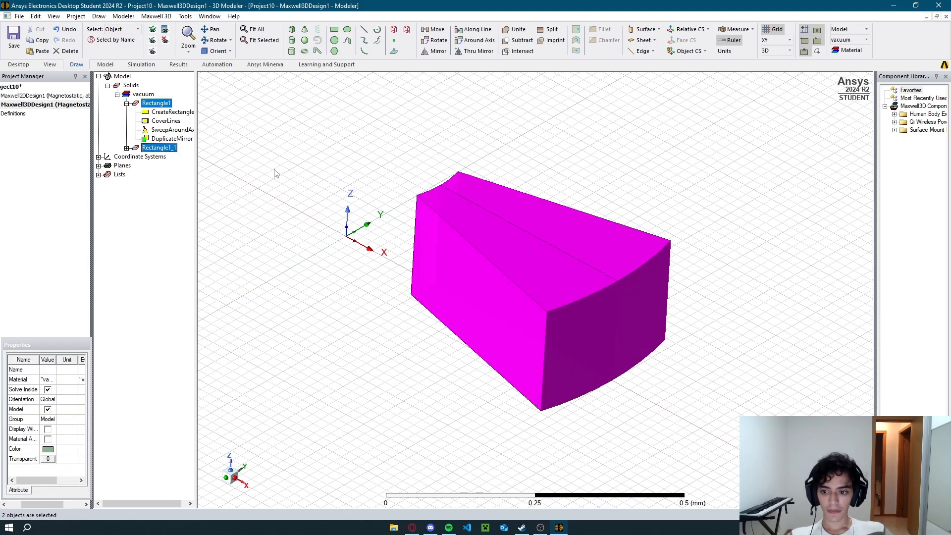
left_click(515, 33)
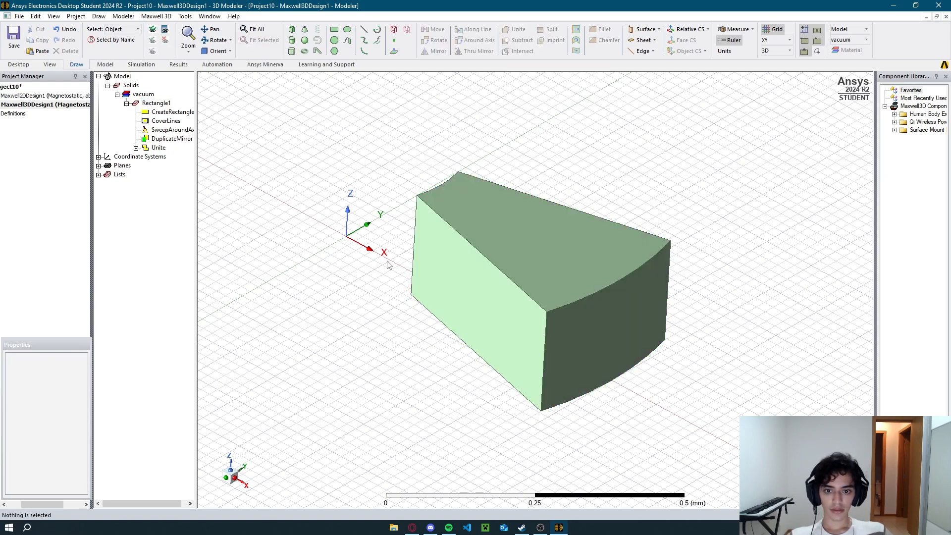
Check the magnet ring figure in the presentation and duplicate the united wedge around the Z axis at 360/12 degrees with a total number of 12.
left_click_drag(404, 322, 359, 331, "alt")
left_click(417, 527)
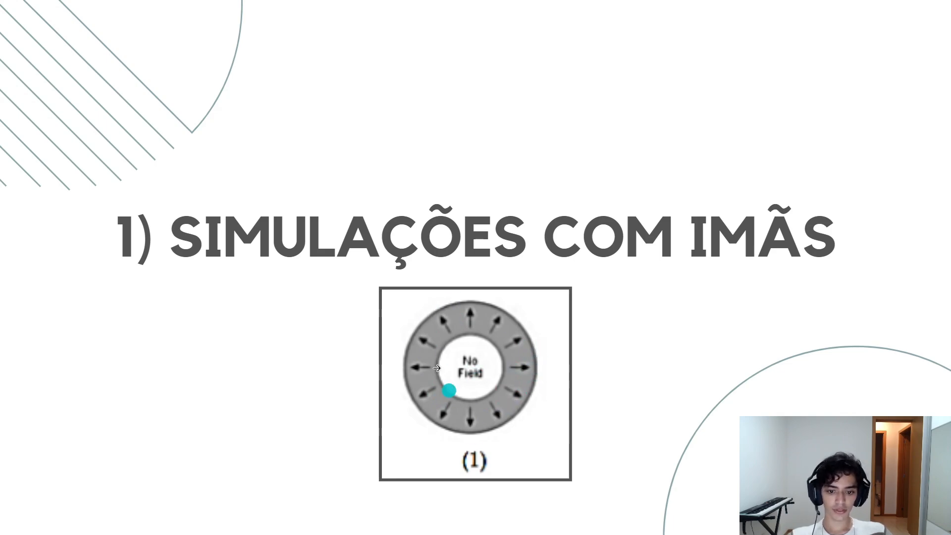
key("alt+Tab")
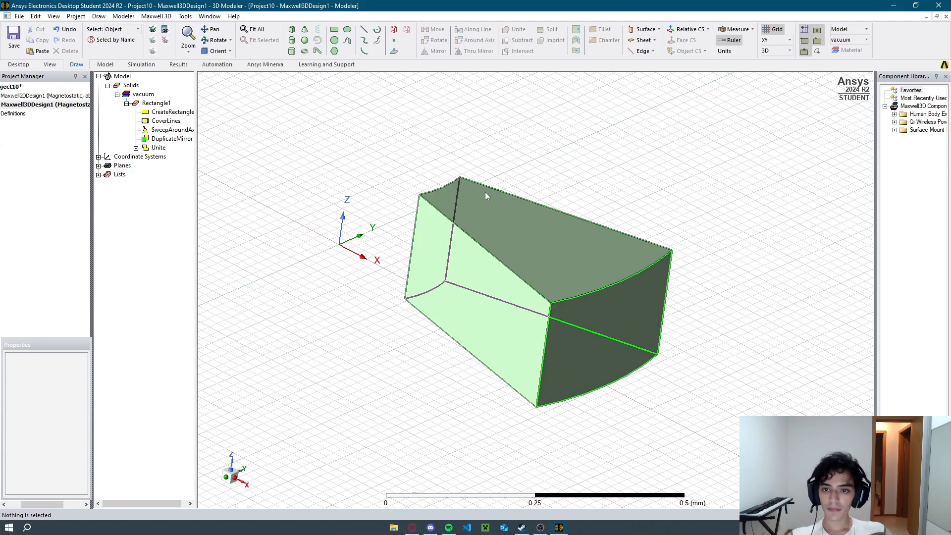
left_click(156, 103)
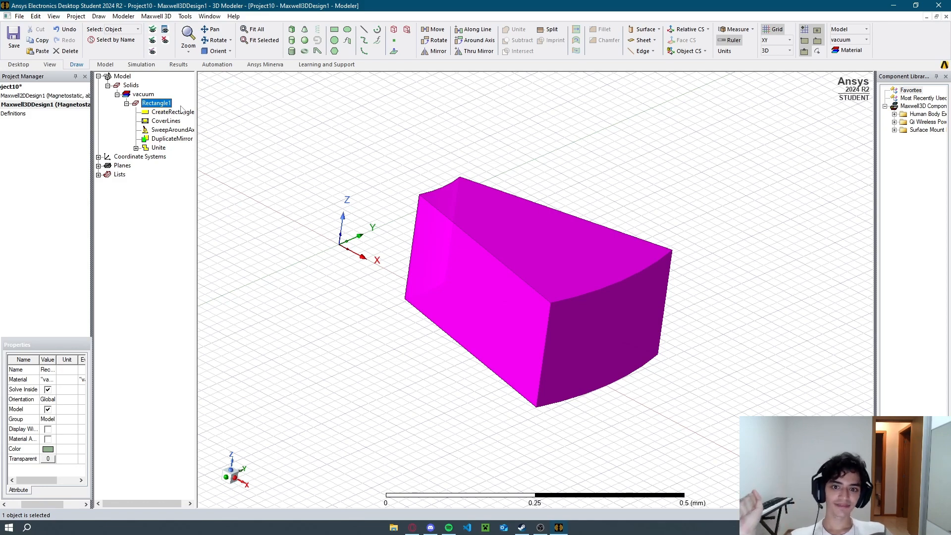
left_click(480, 44)
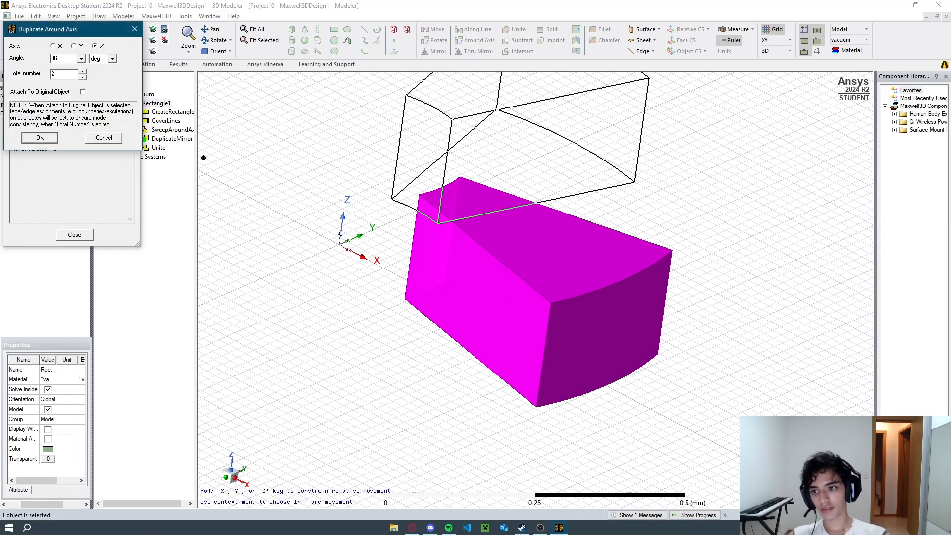
double_click(64, 74)
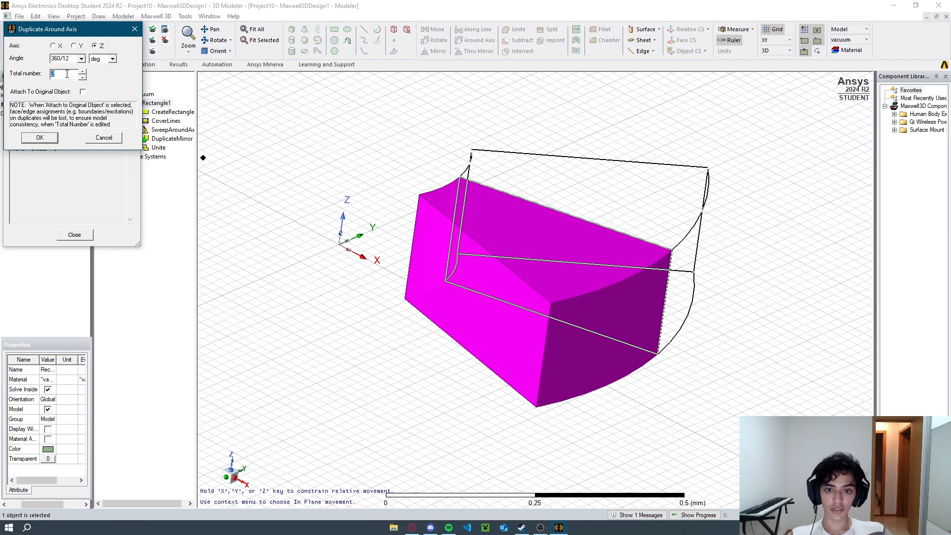
type("12")
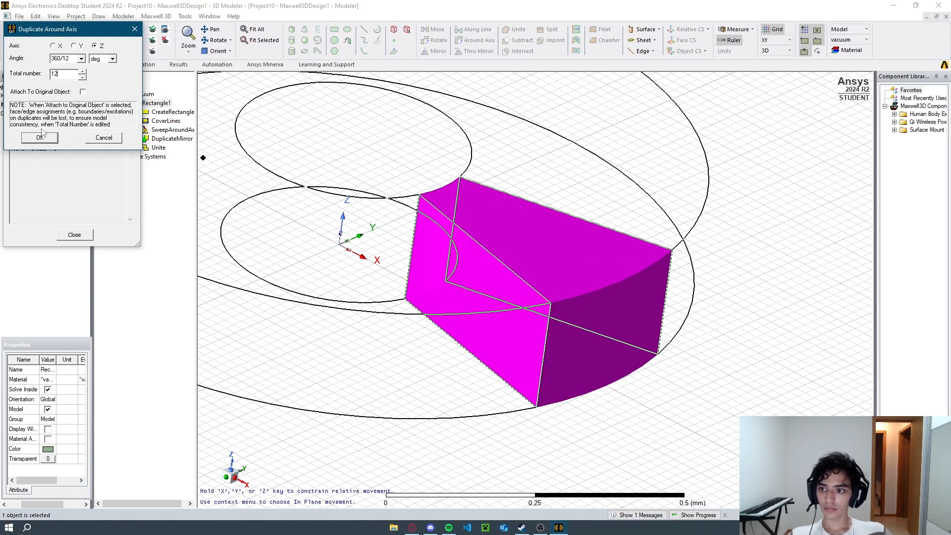
left_click(39, 137)
left_click(361, 199)
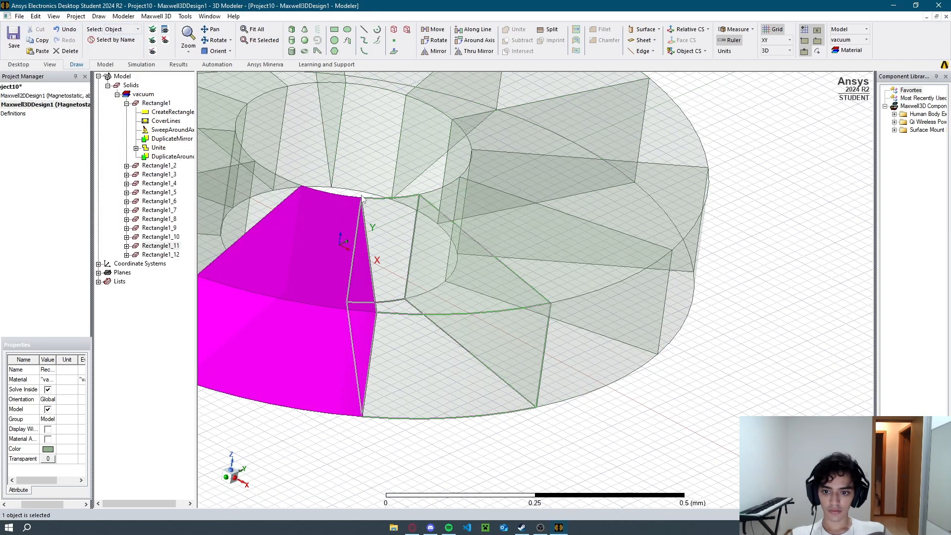
left_click(791, 293)
Change the material of all twelve ring segments to NdFe30 and expand that material group in the model tree.
scroll(423, 233, "down", 7)
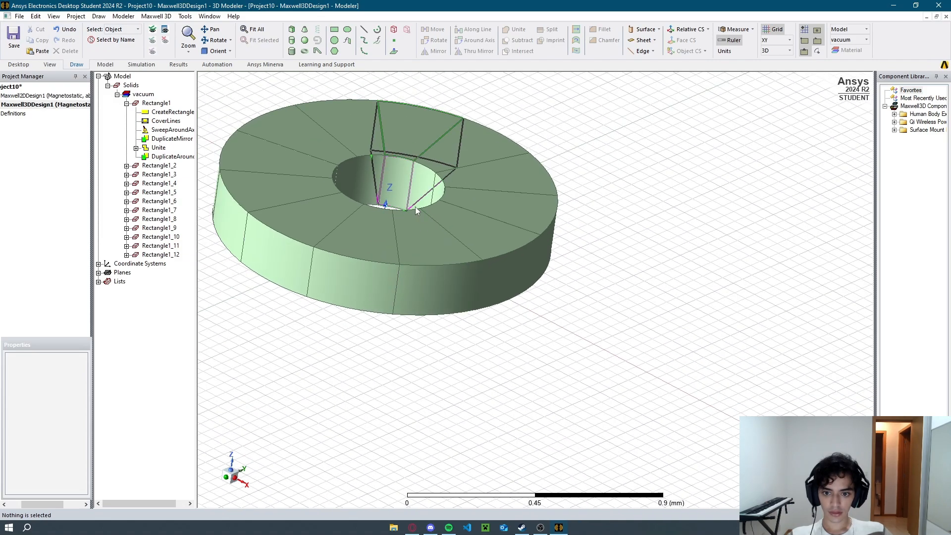
left_click_drag(416, 208, 506, 311, "alt")
scroll(504, 311, "up", 1)
scroll(499, 307, "down", 3)
left_click(149, 94)
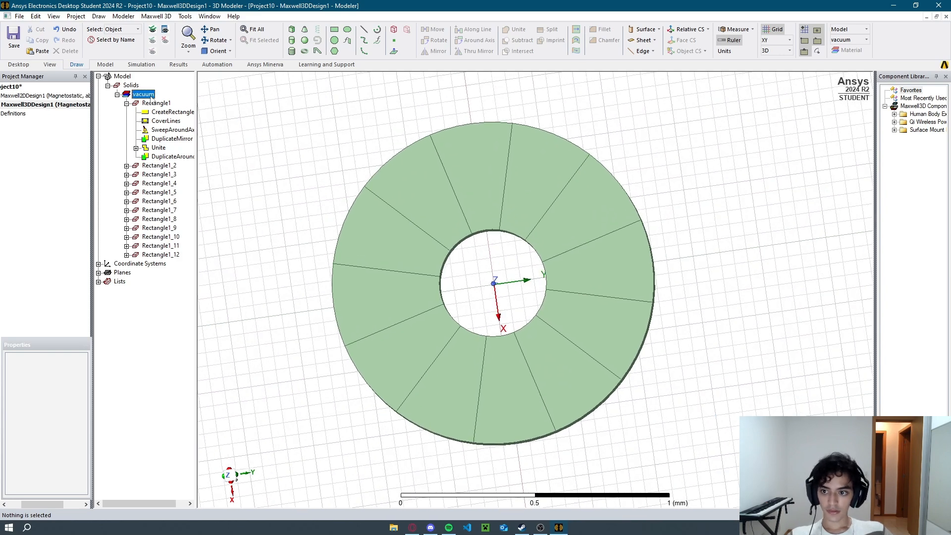
scroll(39, 314, "up", 3)
right_click(136, 91)
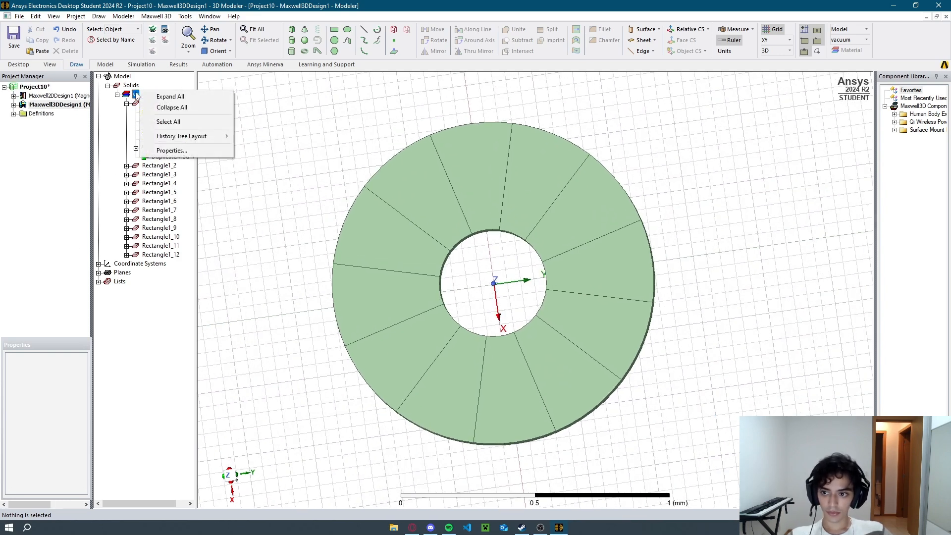
left_click(134, 93)
right_click(137, 95)
left_click(129, 96)
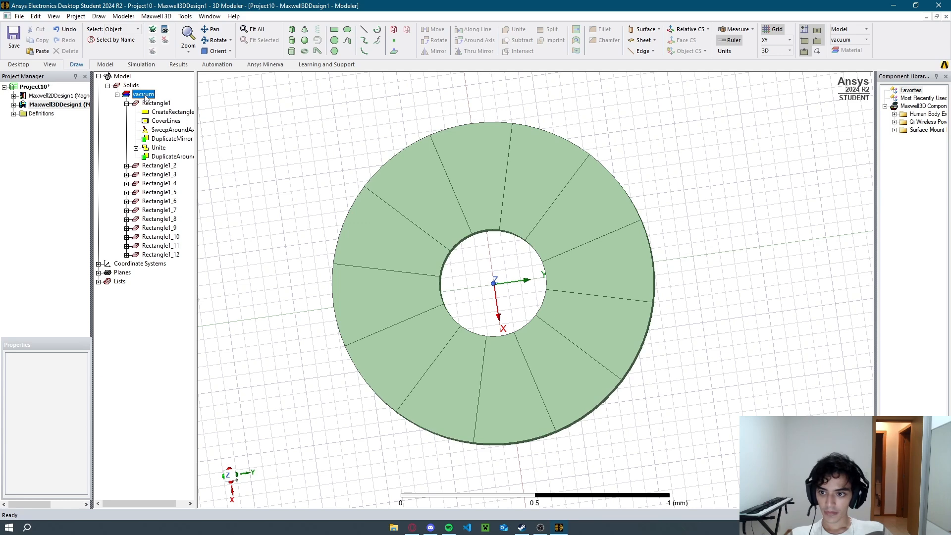
right_click(144, 94)
left_click(176, 155)
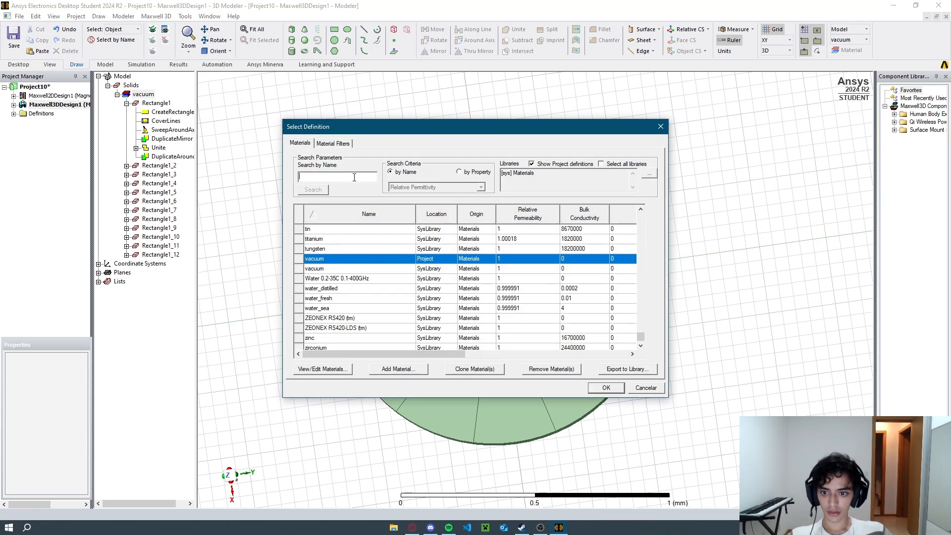
left_click(354, 178)
type("nd")
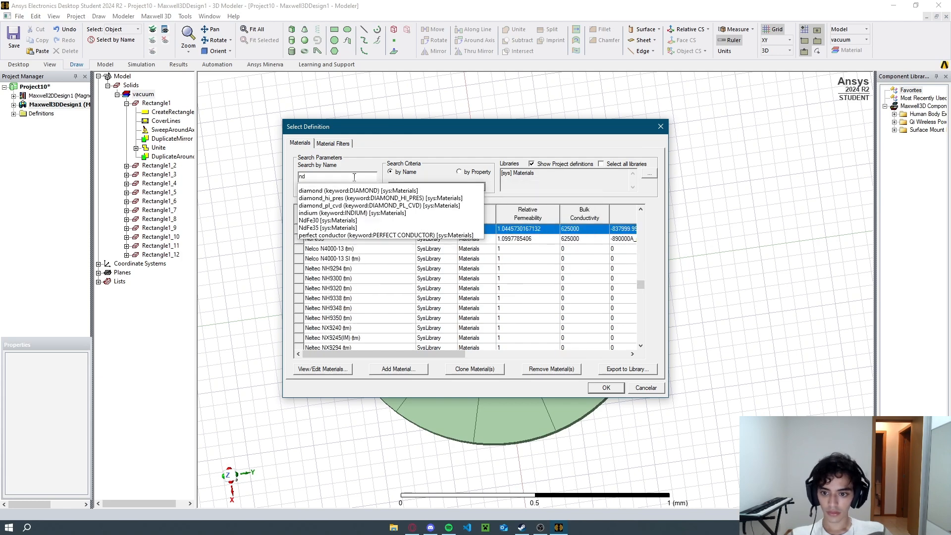
left_click(606, 388)
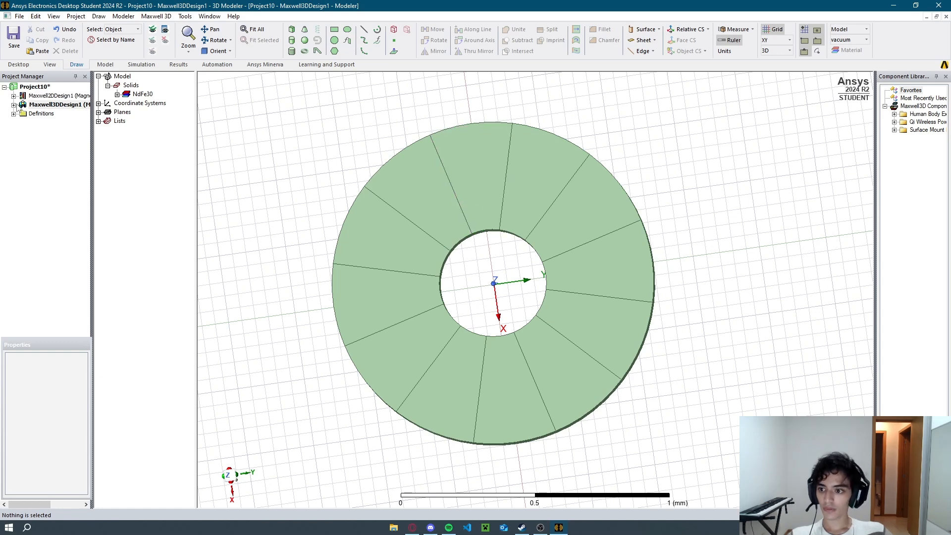
left_click(117, 94)
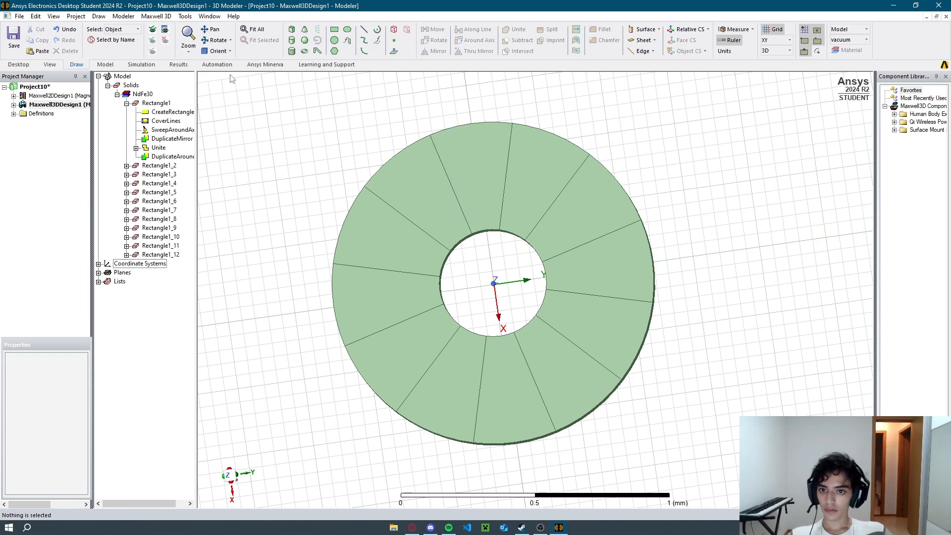
Create a region around the magnet ring with a 20 percentage offset padded similarly in all directions.
left_click(394, 29)
left_click(530, 249)
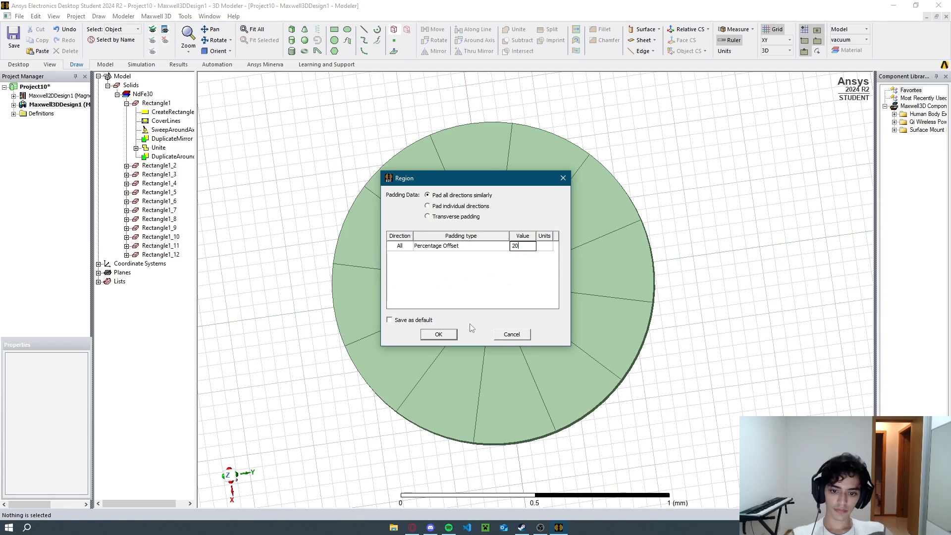
left_click(447, 335)
left_click(718, 190)
Create a 2D design from the 3D model using the Global coordinate system, XY section plane and XY geometry mode.
middle_click_drag(390, 244, 259, 206)
left_click(156, 17)
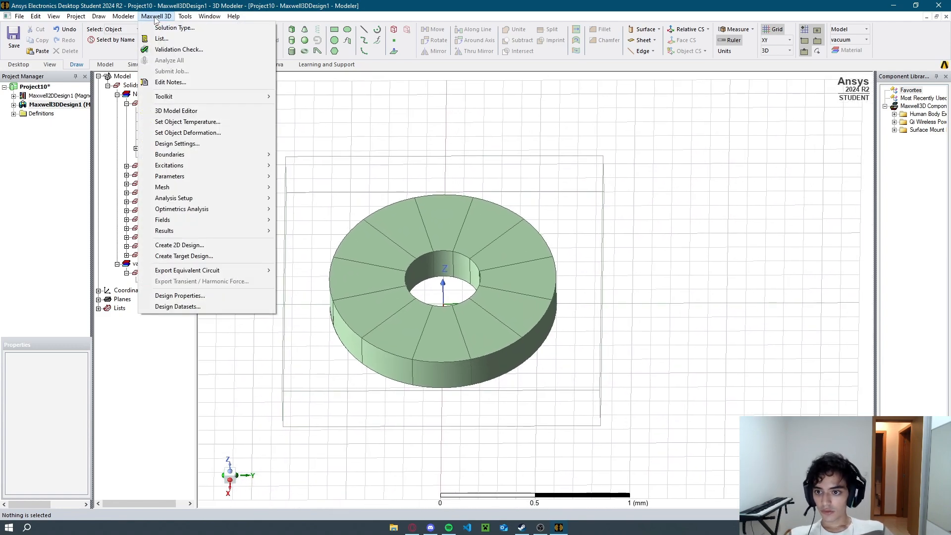
left_click(192, 247)
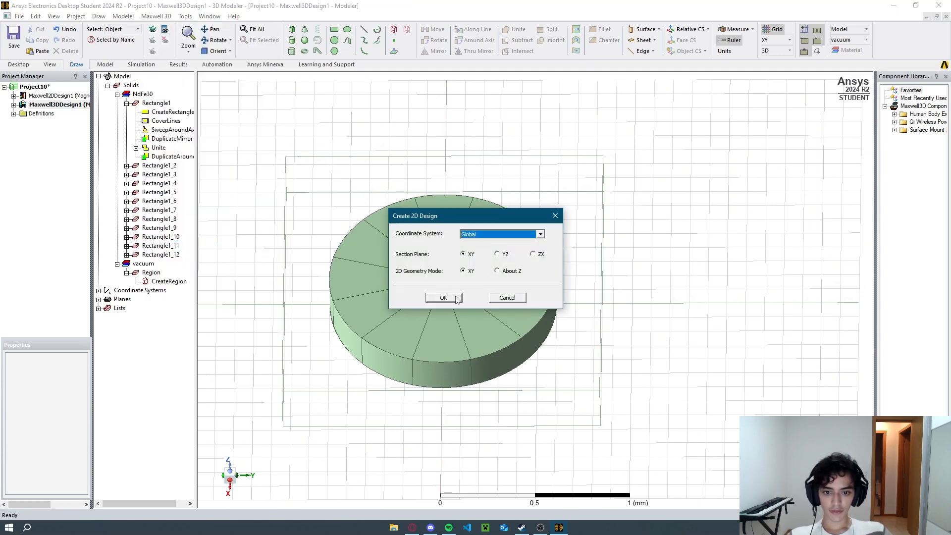
left_click(456, 299)
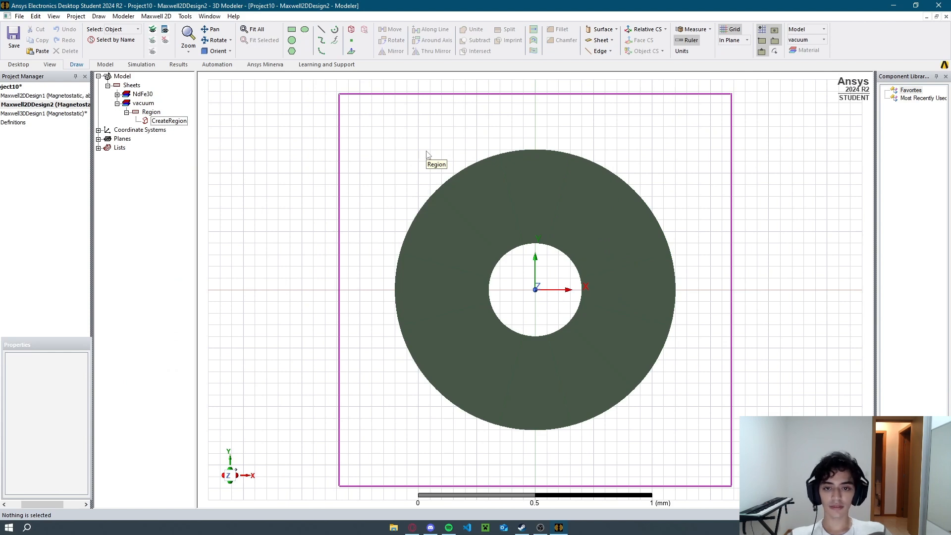
Assign a balloon boundary named Balloon1 to all four outer edges of the region.
right_click(396, 144)
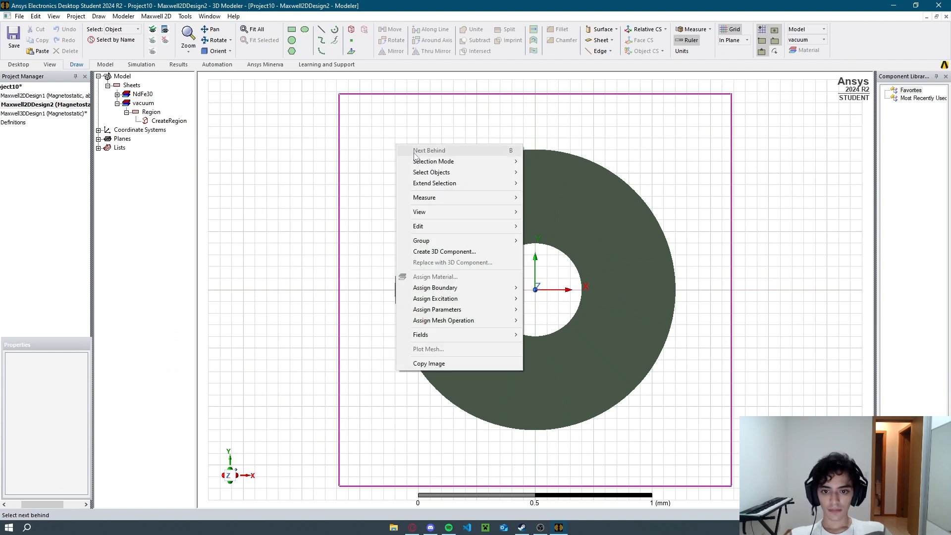
mouse_move(475, 162)
left_click(572, 208)
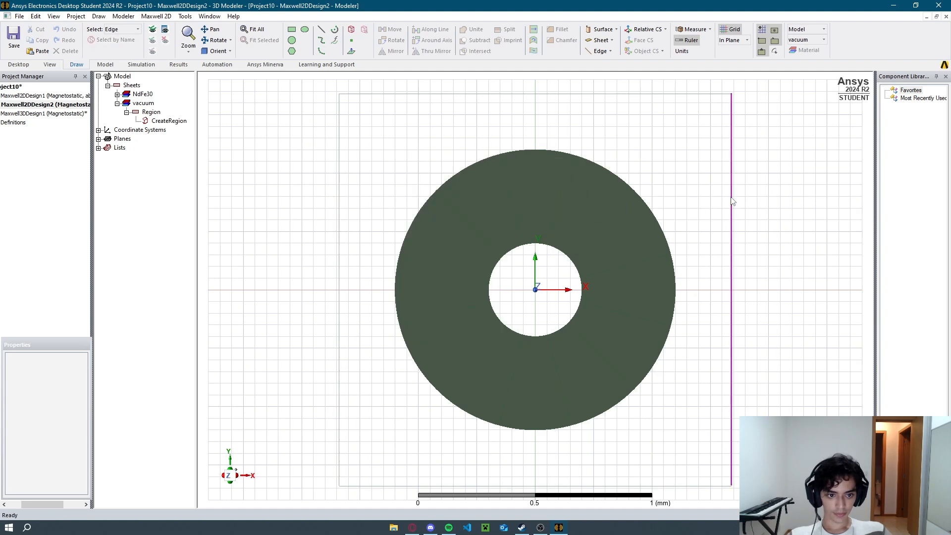
left_click(732, 208)
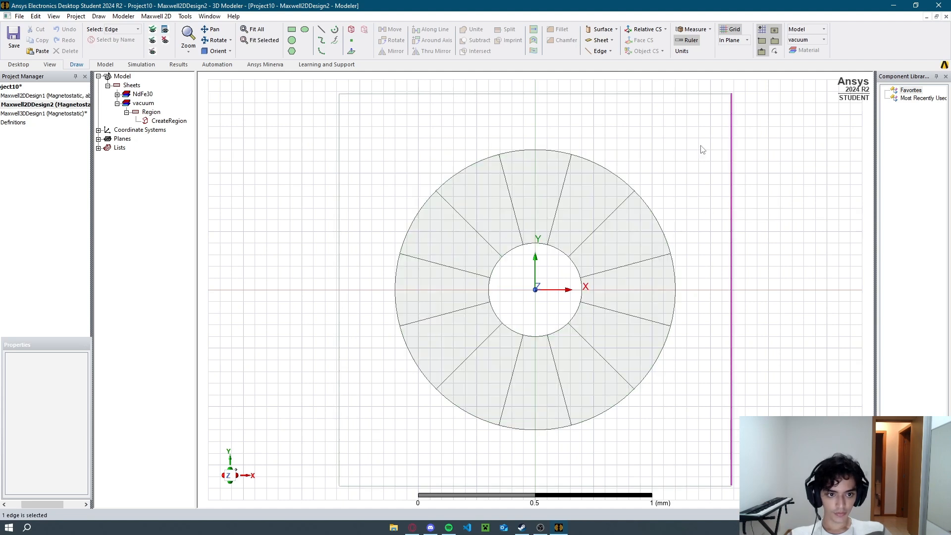
left_click(396, 94, "ctrl")
left_click(339, 160, "ctrl")
left_click(405, 485, "ctrl")
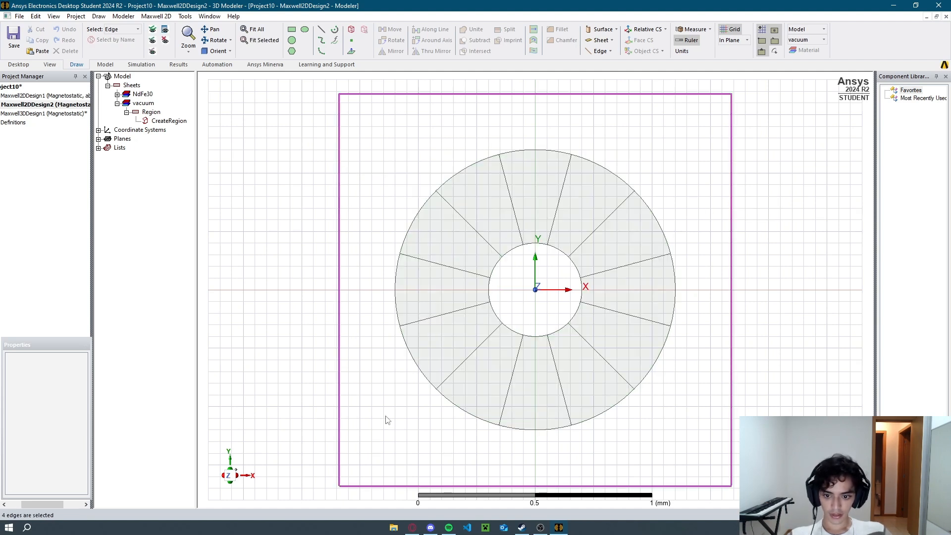
right_click(362, 276)
mouse_move(438, 420)
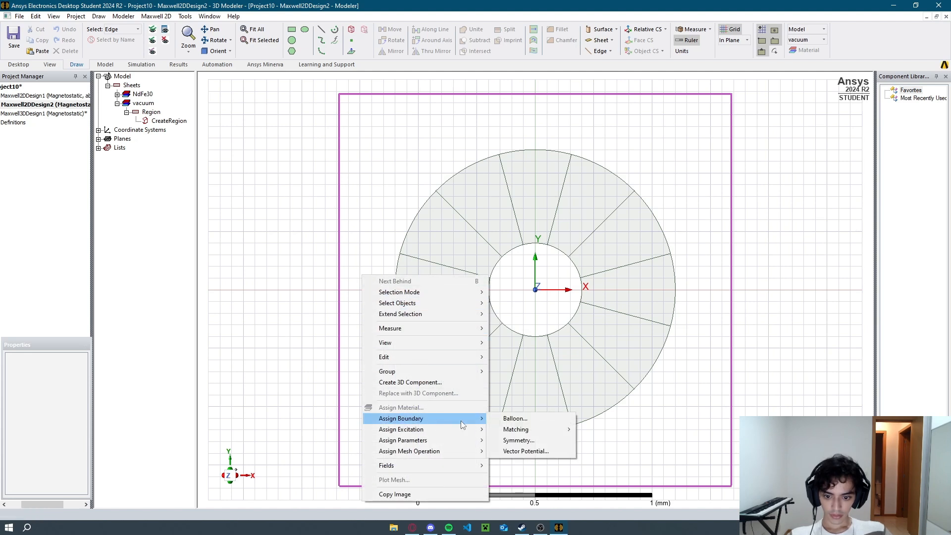
left_click(524, 420)
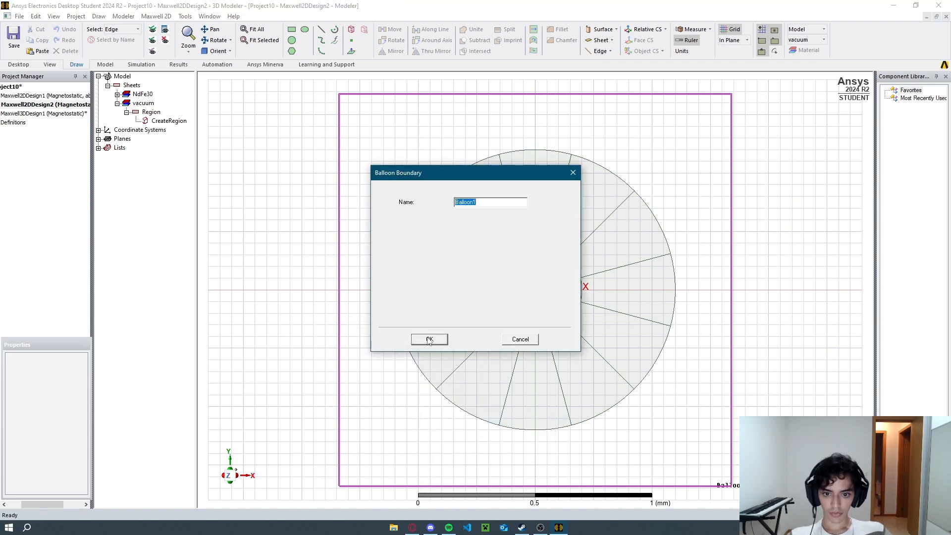
left_click(429, 340)
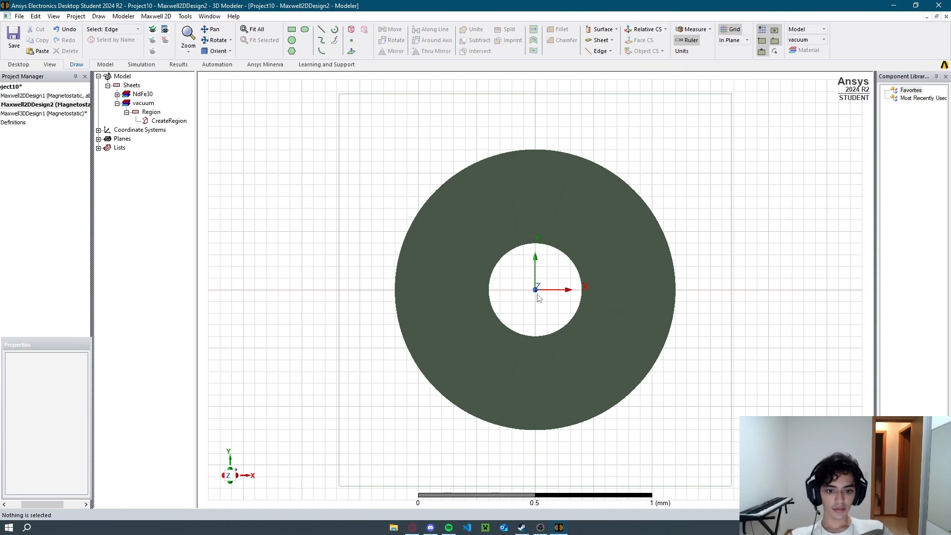
Create two relative coordinate systems at the ring centre, one with X along global X and one with X through the segment 30° counter-clockwise.
left_click(668, 33)
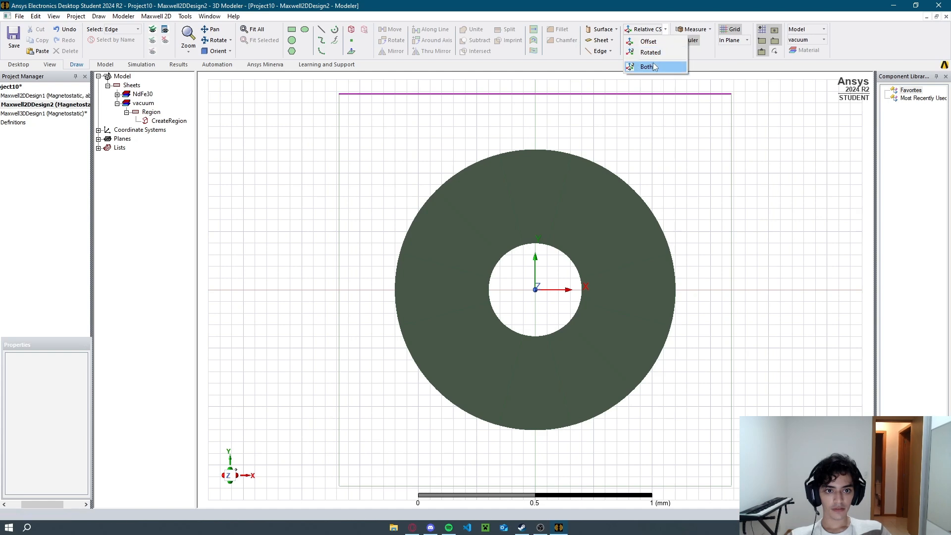
left_click(642, 66)
left_click(536, 290)
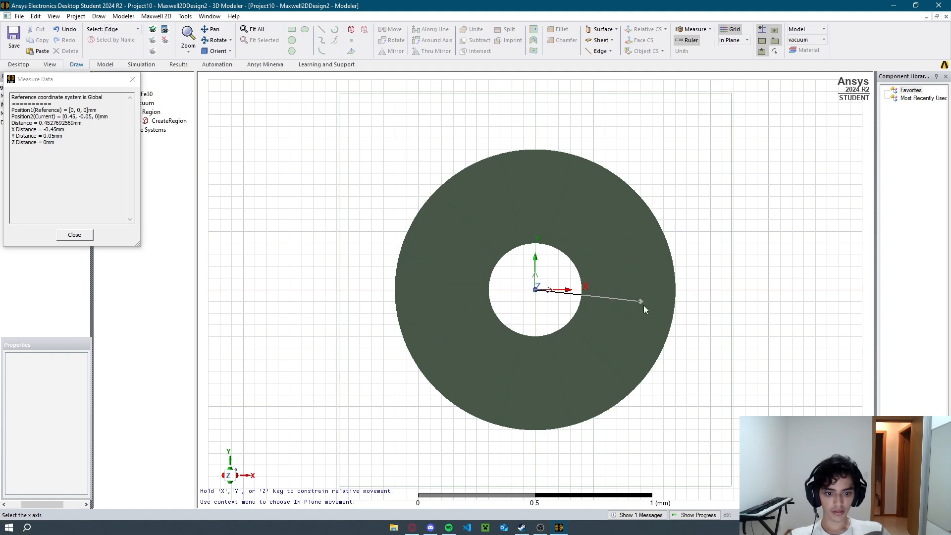
key("Escape")
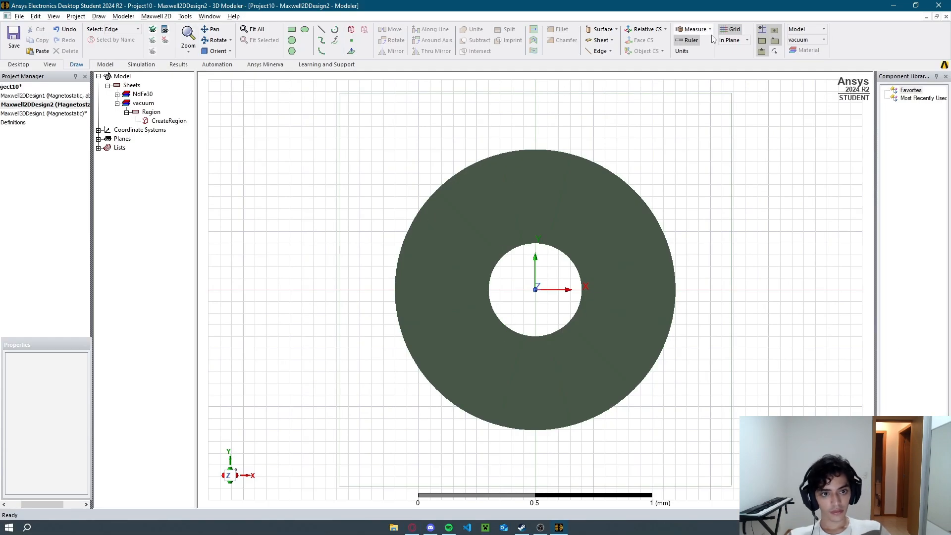
left_click(665, 29)
left_click(647, 67)
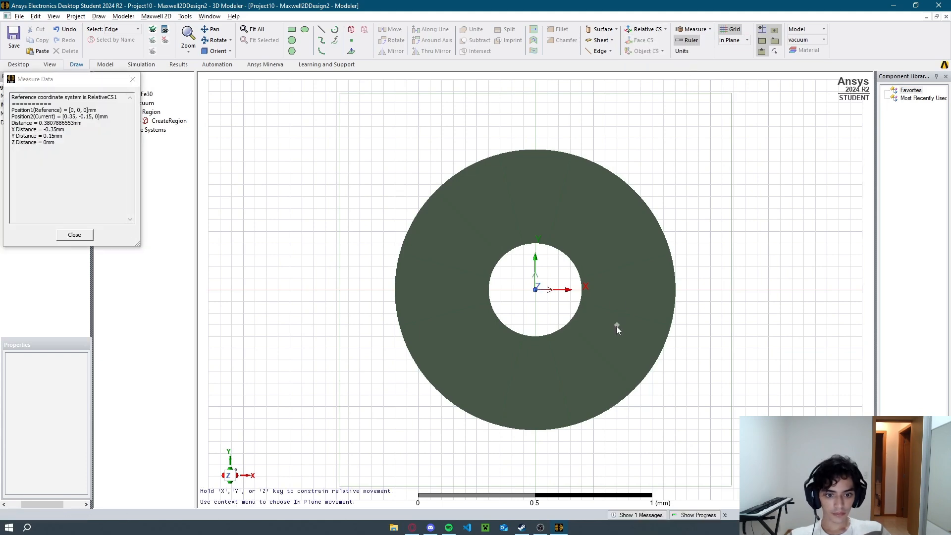
left_click(535, 289)
left_click(623, 240)
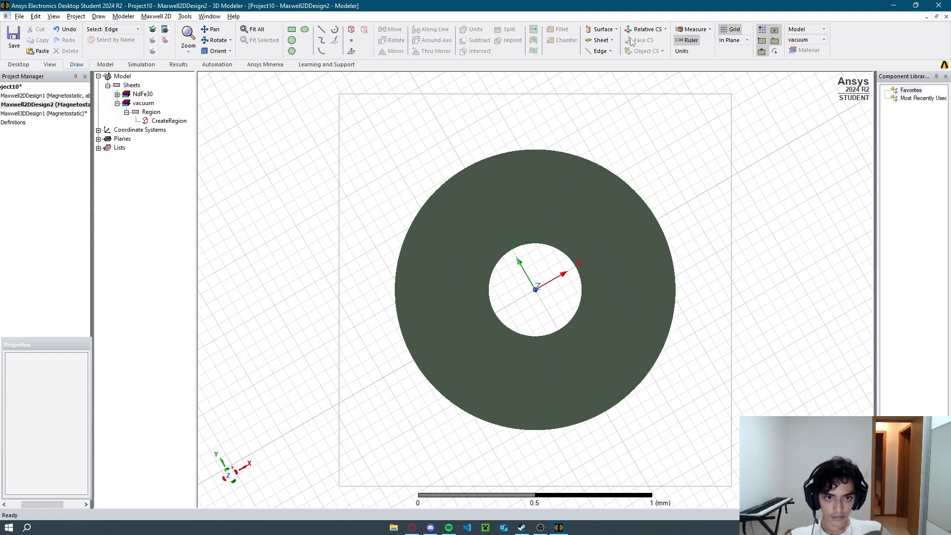
Add two relative coordinate systems at the ring centre with their X axes through the segments 60° and 90° counter-clockwise from global X.
left_click(665, 29)
left_click(660, 67)
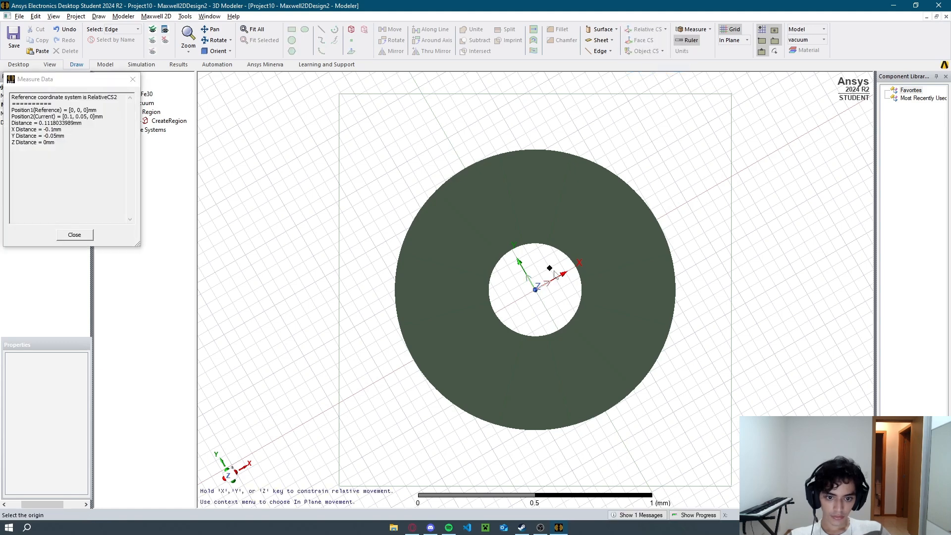
left_click(535, 289)
left_click(585, 206)
left_click(665, 29)
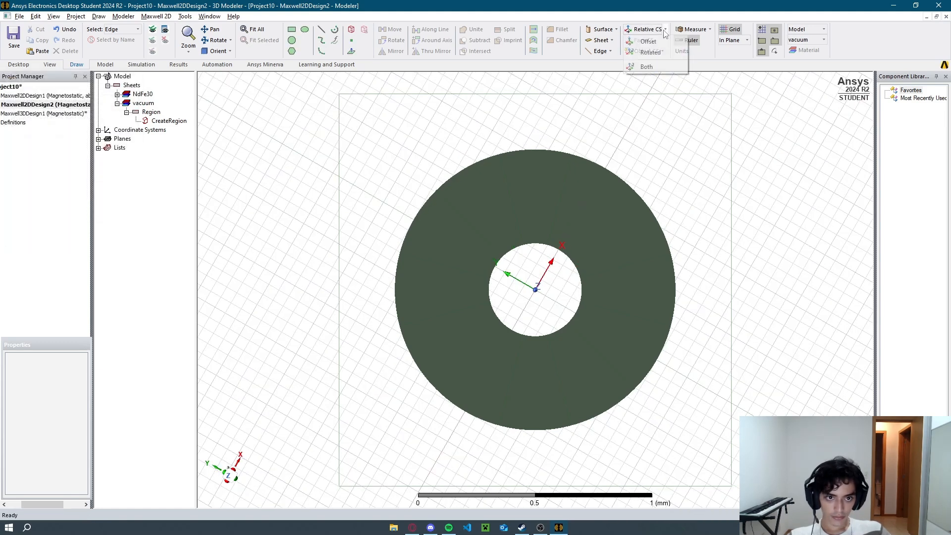
left_click(650, 66)
left_click(535, 289)
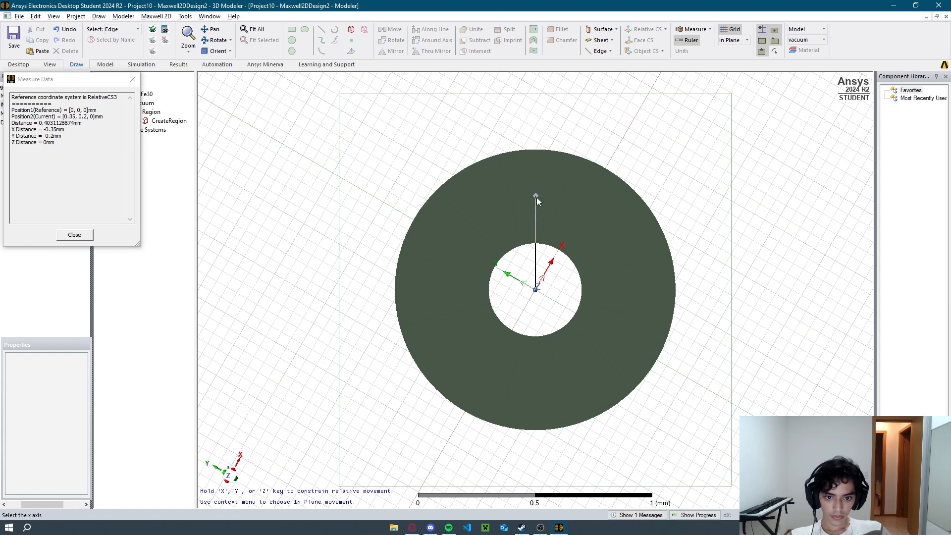
left_click(610, 109)
Add two relative coordinate systems at the ring centre with their X axes through the segments 120° and 150° counter-clockwise from global X.
left_click(665, 29)
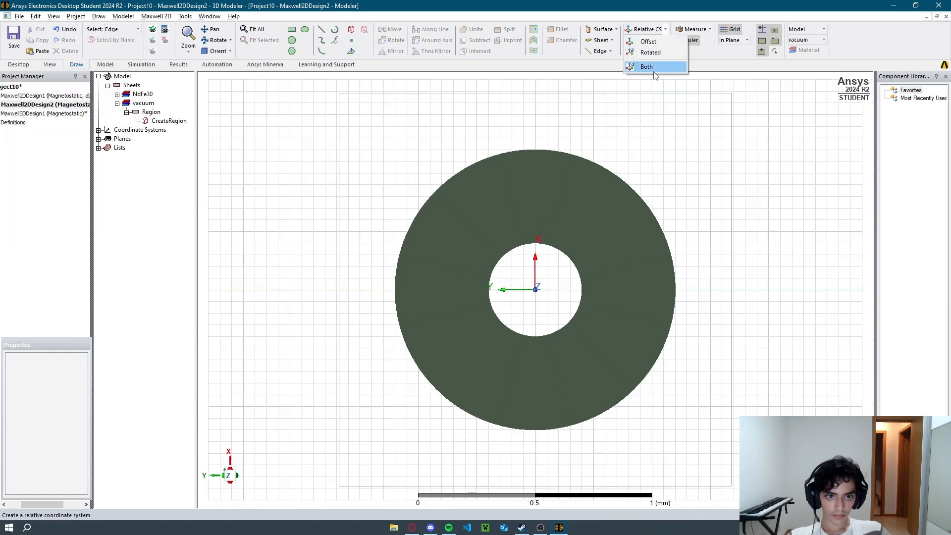
left_click(652, 67)
left_click(534, 290)
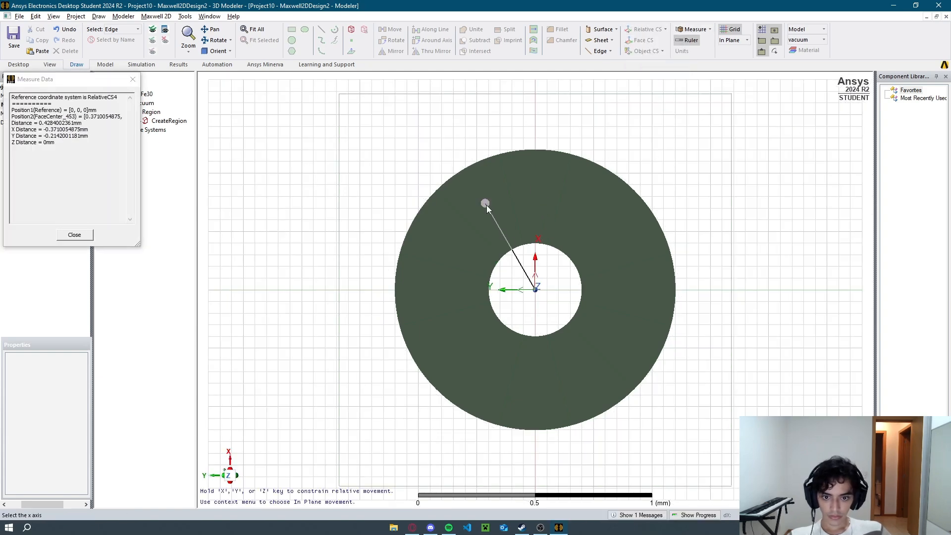
left_click(486, 205)
left_click(665, 29)
left_click(646, 66)
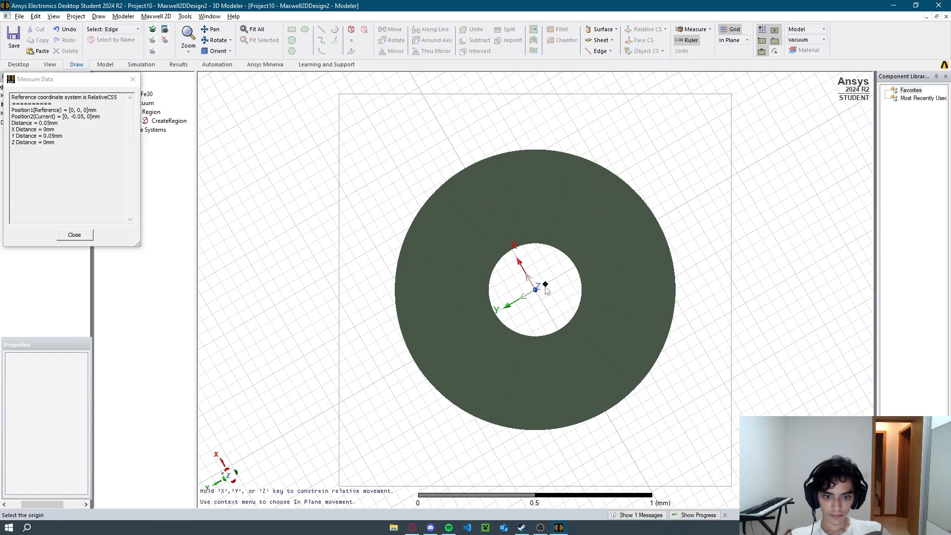
left_click(535, 290)
left_click(457, 237)
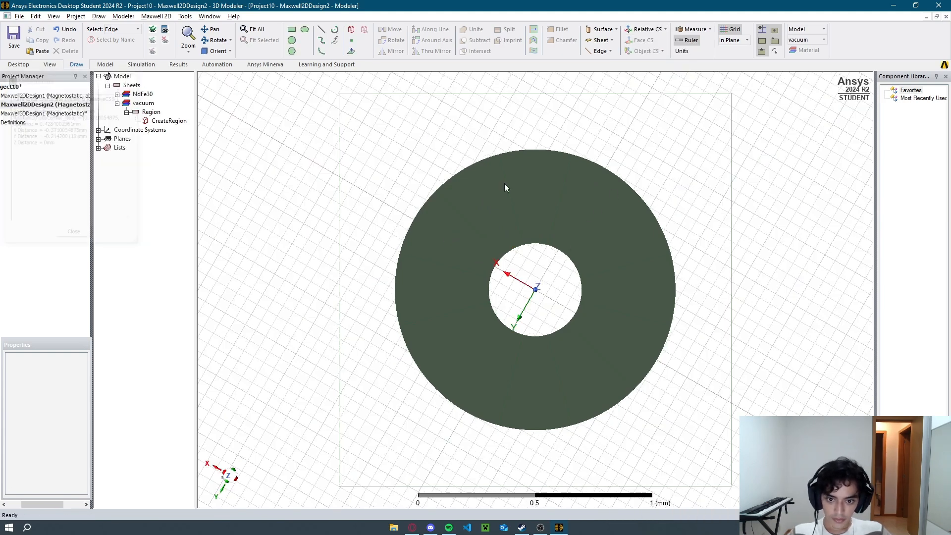
Add two relative coordinate systems at the ring centre with their X axes through the segments 180° and 210° counter-clockwise from global X.
left_click(665, 29)
left_click(657, 67)
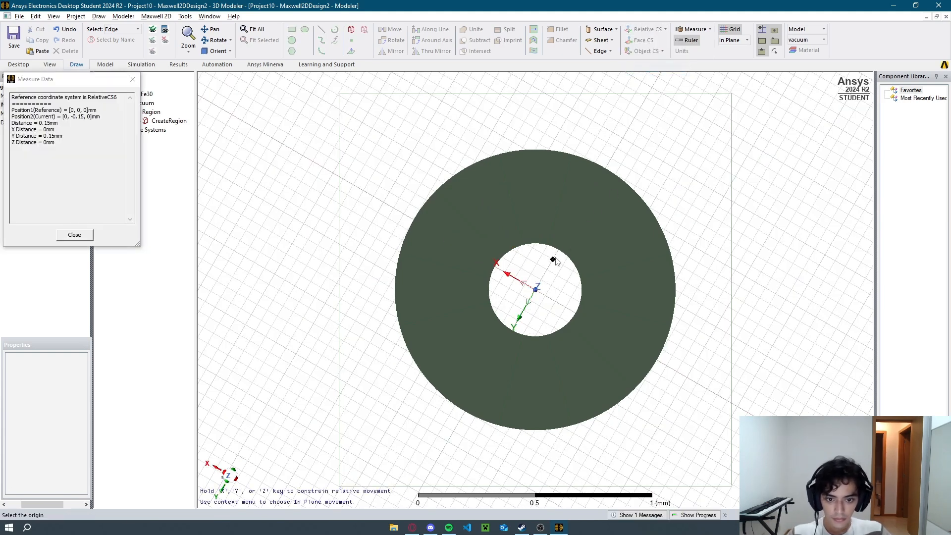
left_click(535, 290)
left_click(436, 290)
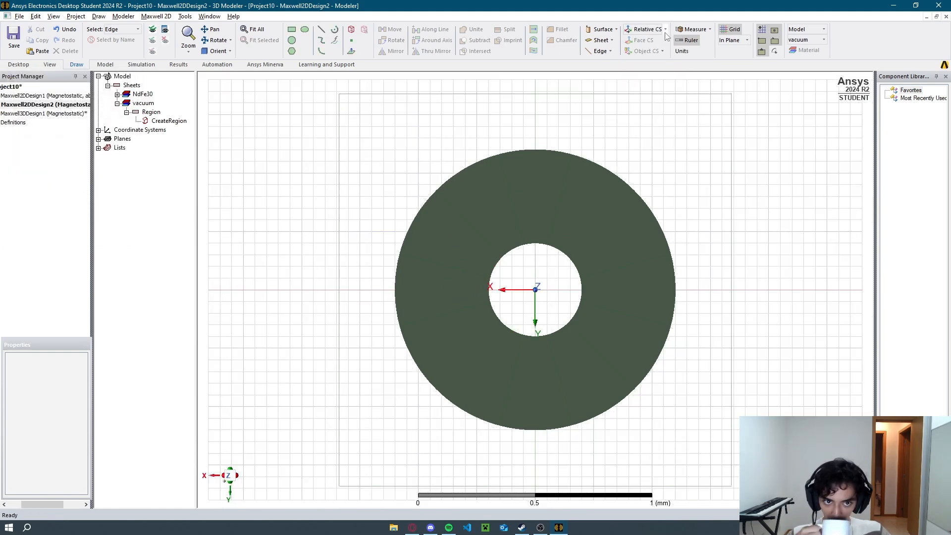
left_click(665, 29)
left_click(648, 66)
left_click(535, 290)
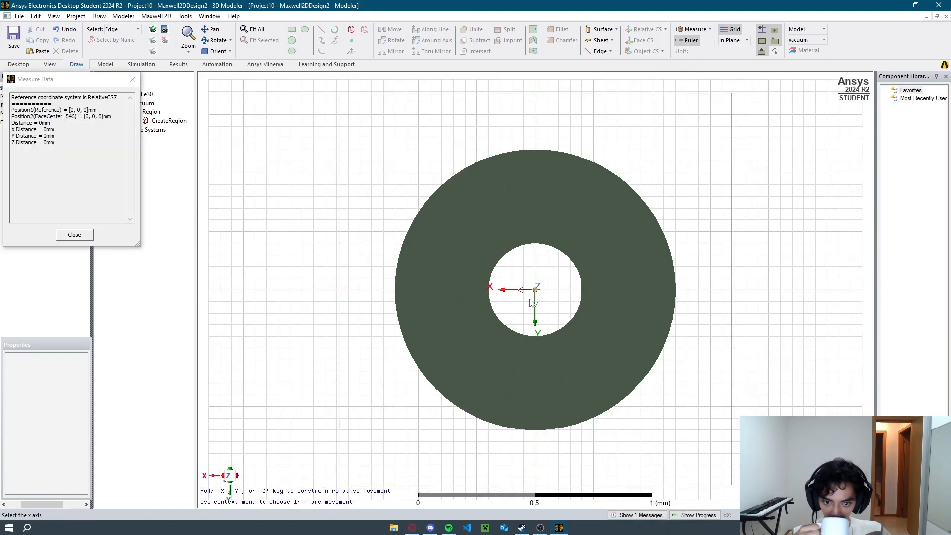
left_click(450, 337)
Add two relative coordinate systems at the ring centre with their X axes through the segments 240° and 270° counter-clockwise from global X.
left_click(666, 30)
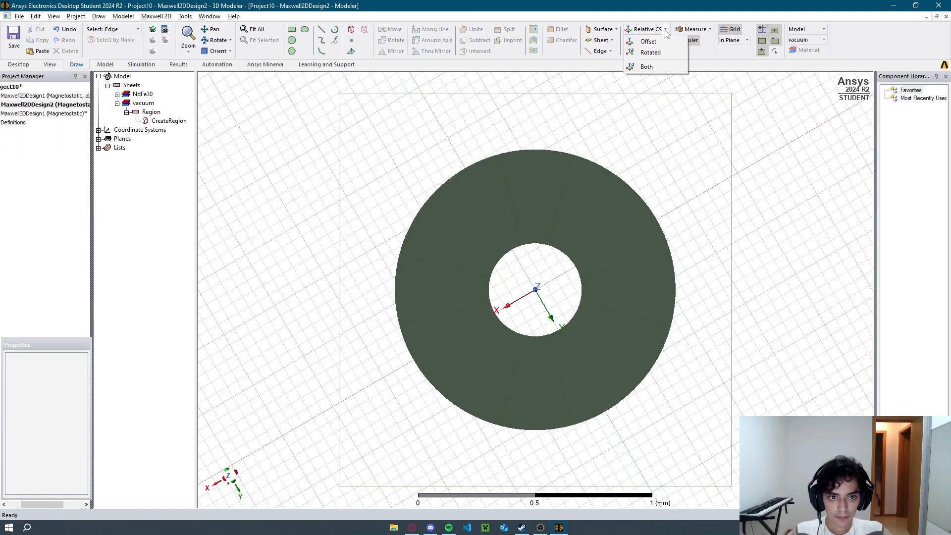
left_click(644, 68)
left_click(535, 289)
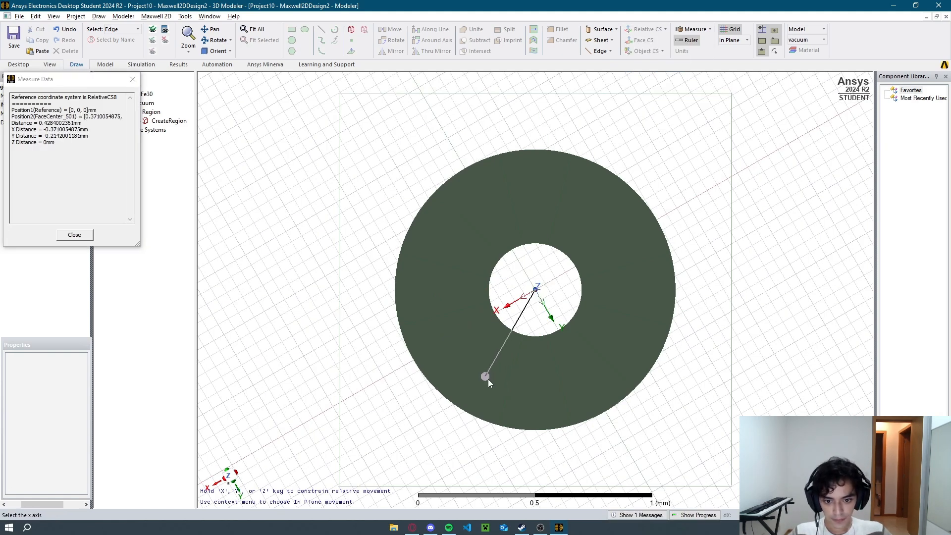
left_click(487, 379)
left_click(665, 29)
left_click(646, 66)
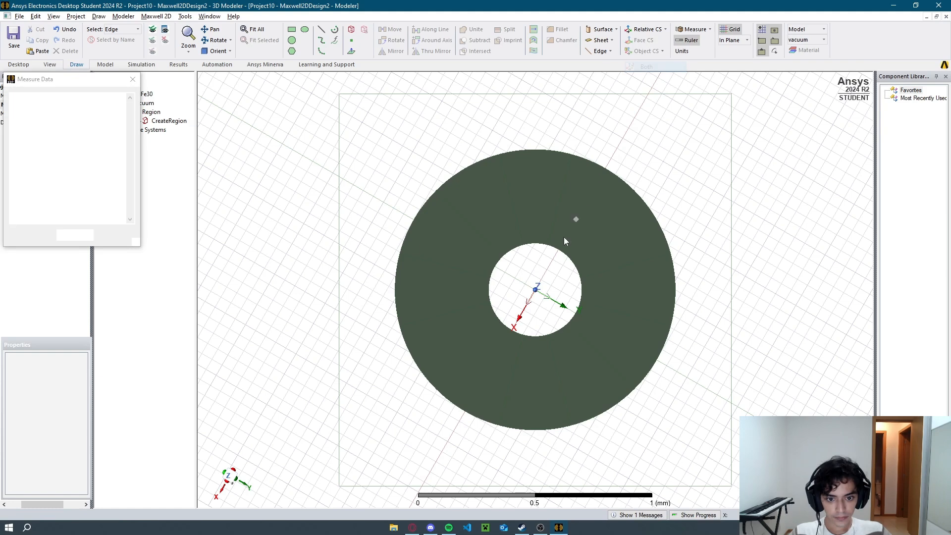
left_click(536, 289)
left_click(537, 388)
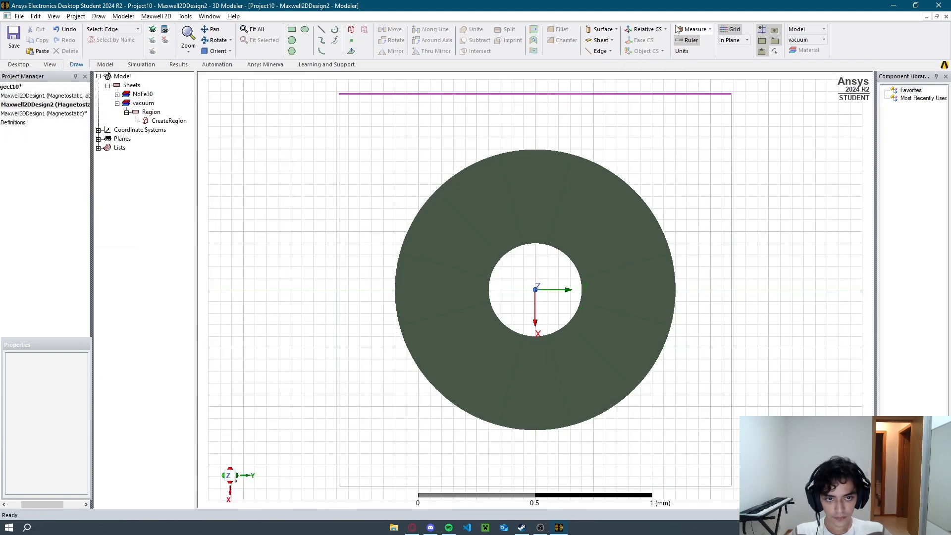
Add two relative coordinate systems at the ring centre with their X axes through the segments 300° and 330° counter-clockwise from global X.
left_click(665, 29)
left_click(646, 66)
left_click(536, 290)
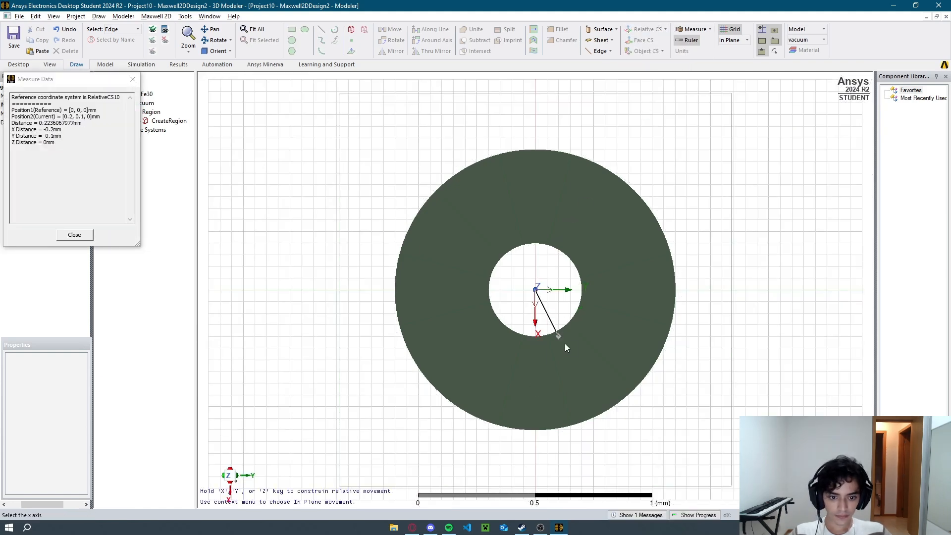
left_click(584, 379)
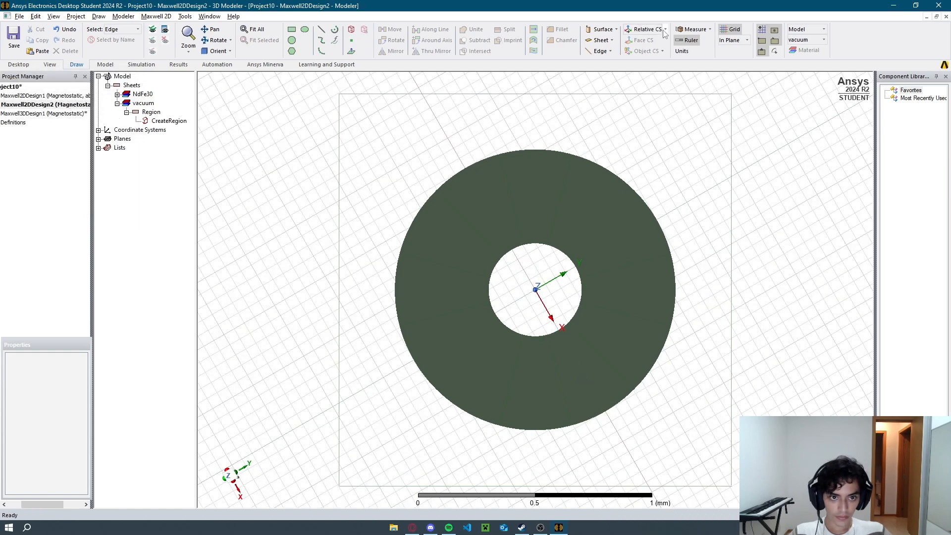
left_click(665, 29)
left_click(647, 66)
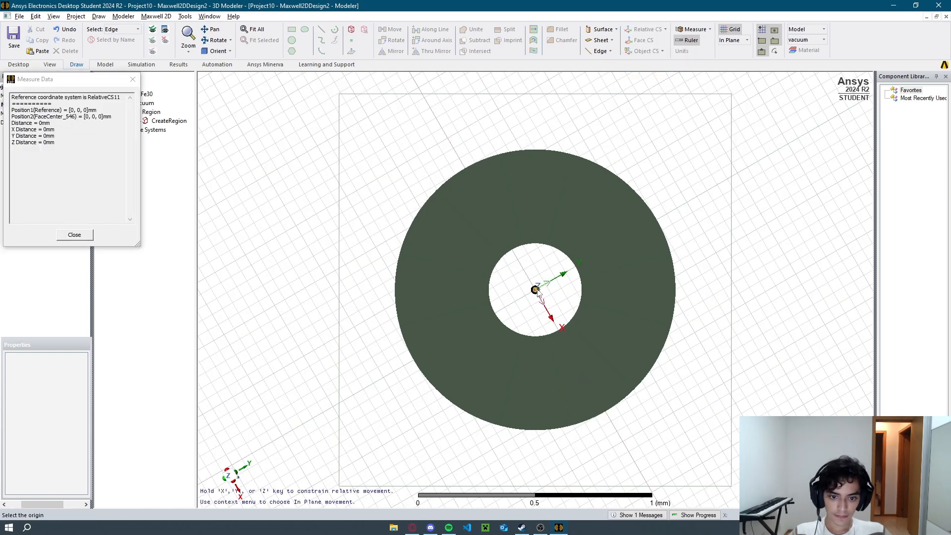
left_click(536, 290)
left_click(625, 340)
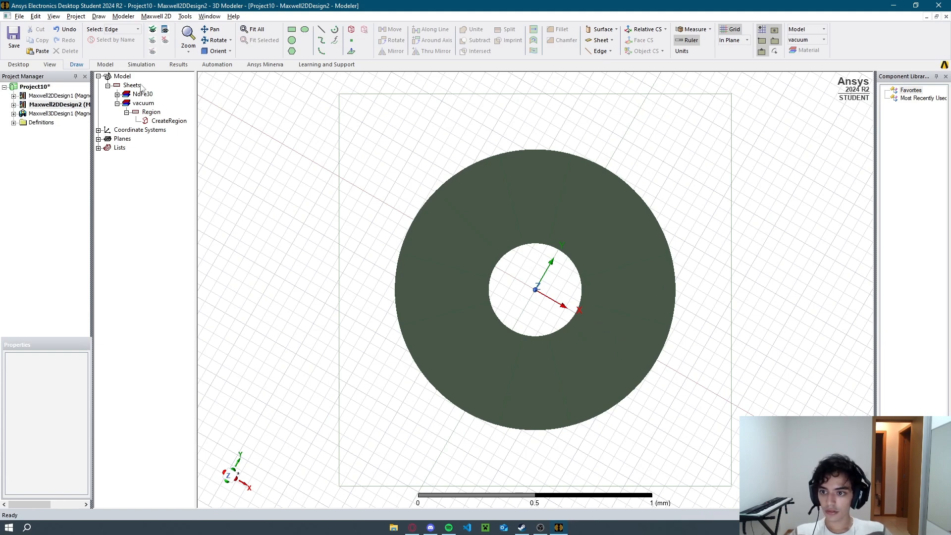
Expand the NdFe30 sheets in the model tree and set the orientation of Rectangle1 to RelativeCS1.
left_click(629, 283)
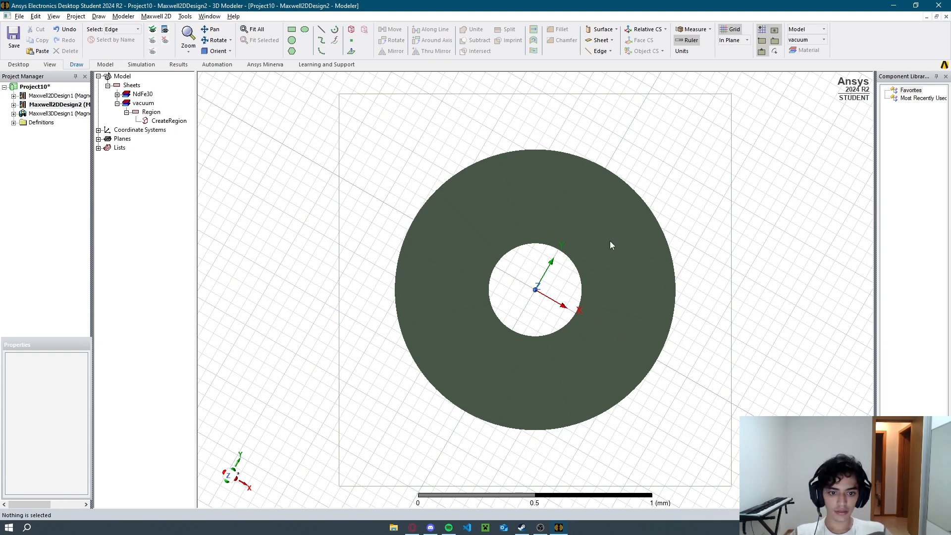
left_click(117, 94)
left_click(169, 104)
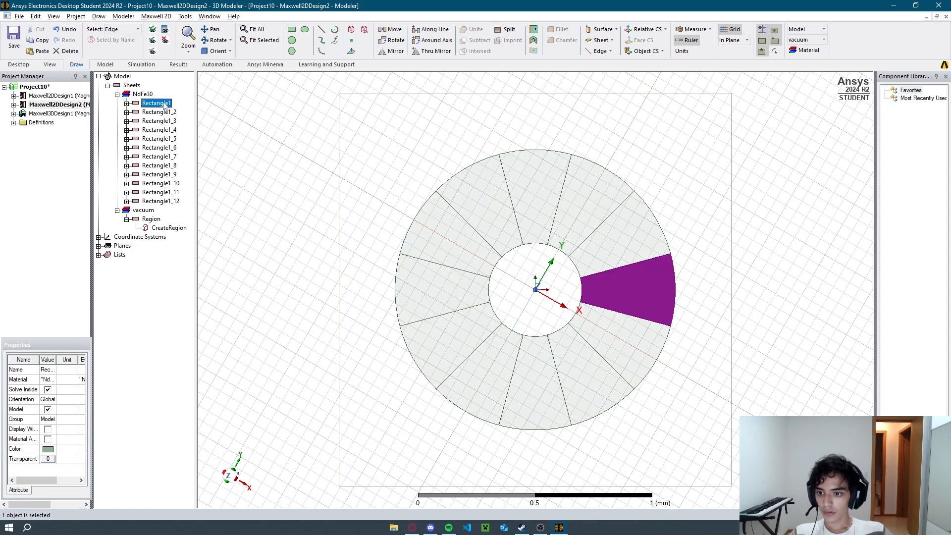
right_click(162, 103)
left_click(131, 331)
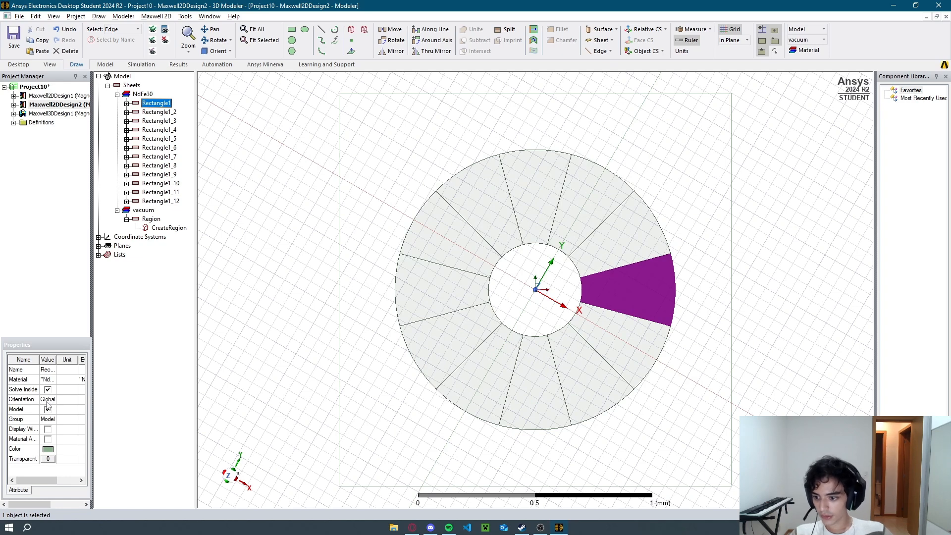
left_click(48, 399)
left_click(48, 399)
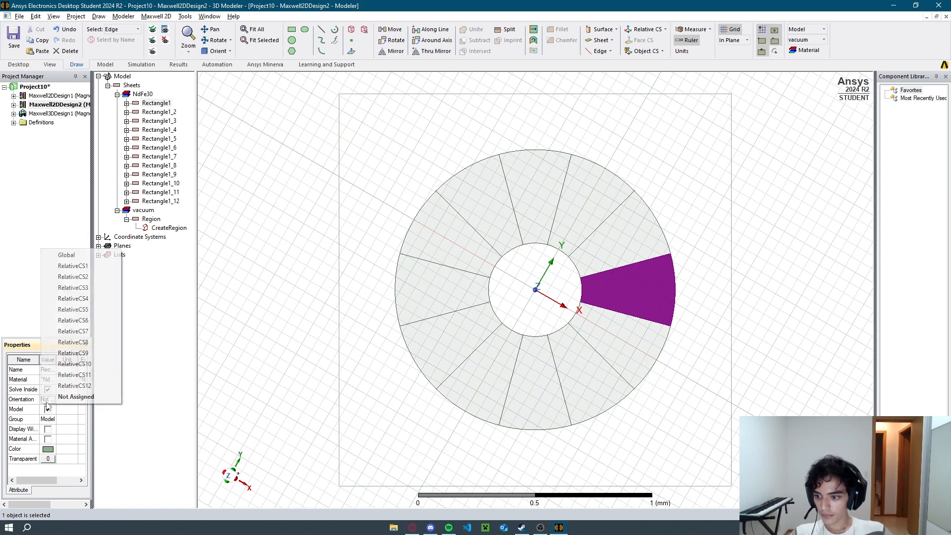
left_click(74, 267)
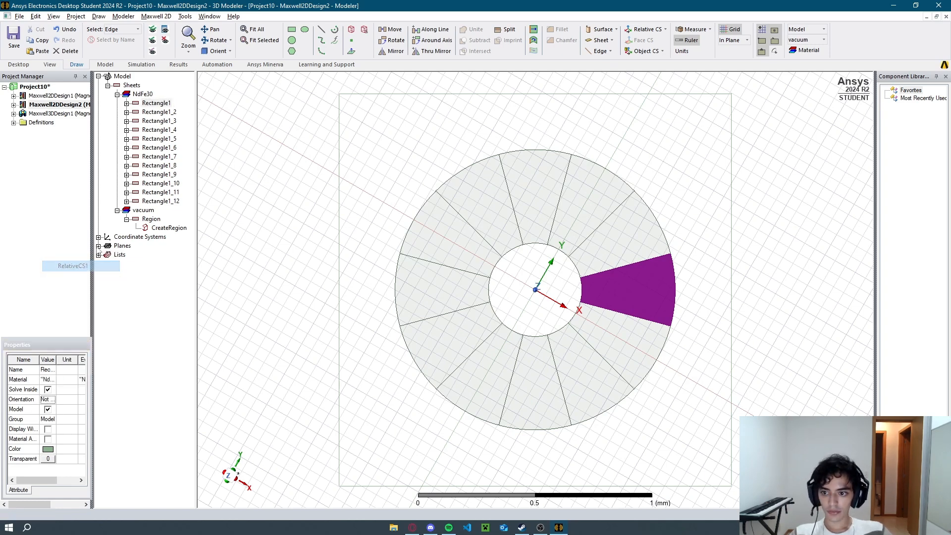
Set the orientation of Rectangle1_2 to RelativeCS2 and of Rectangle1_3 to RelativeCS3.
left_click(167, 112)
left_click(47, 400)
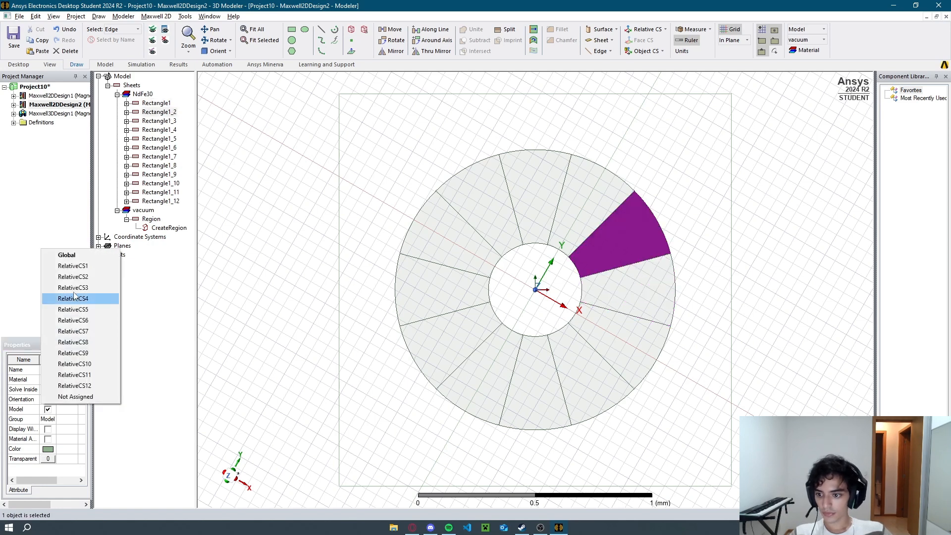
left_click(74, 276)
left_click(166, 121)
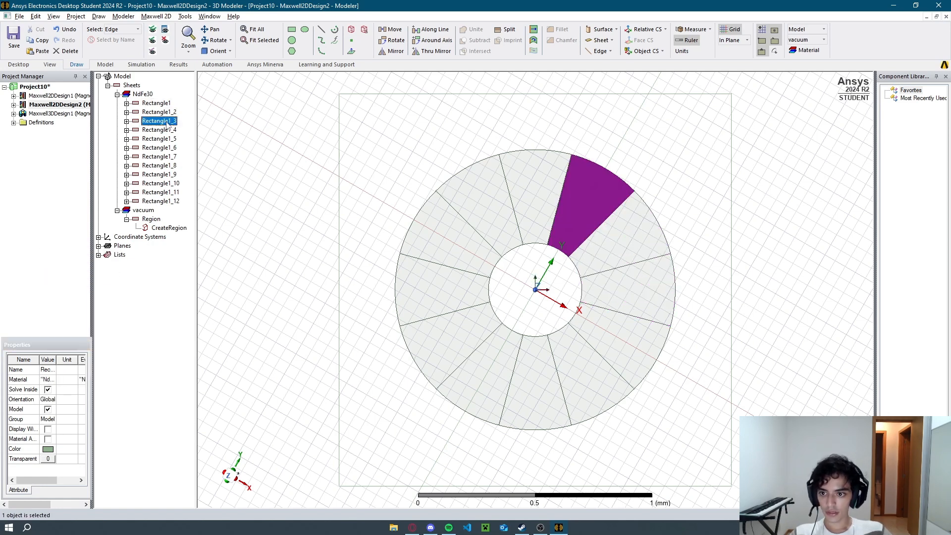
left_click(49, 400)
left_click(74, 287)
Set the orientation of Rectangle1_4 to RelativeCS4 and of Rectangle1_5 to RelativeCS5.
left_click(167, 130)
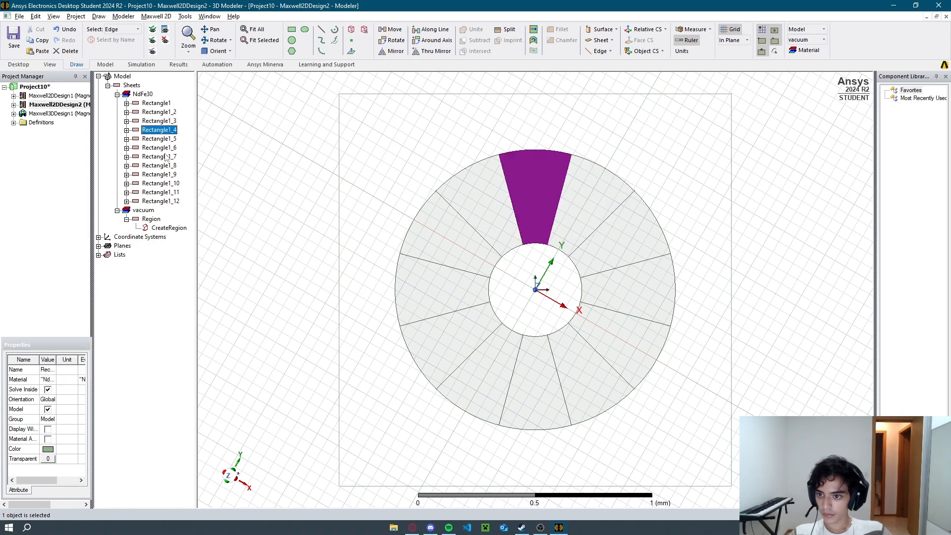
left_click(49, 401)
left_click(75, 298)
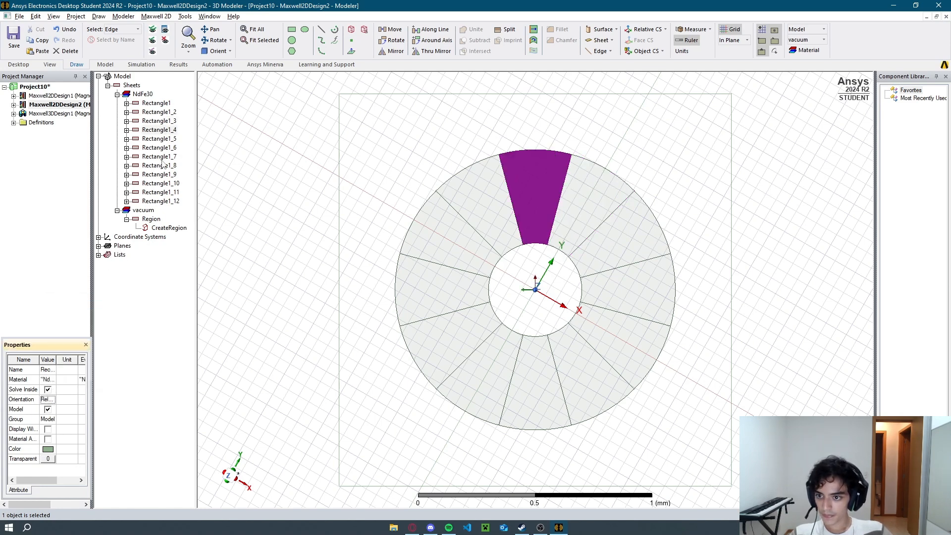
left_click(167, 139)
left_click(50, 399)
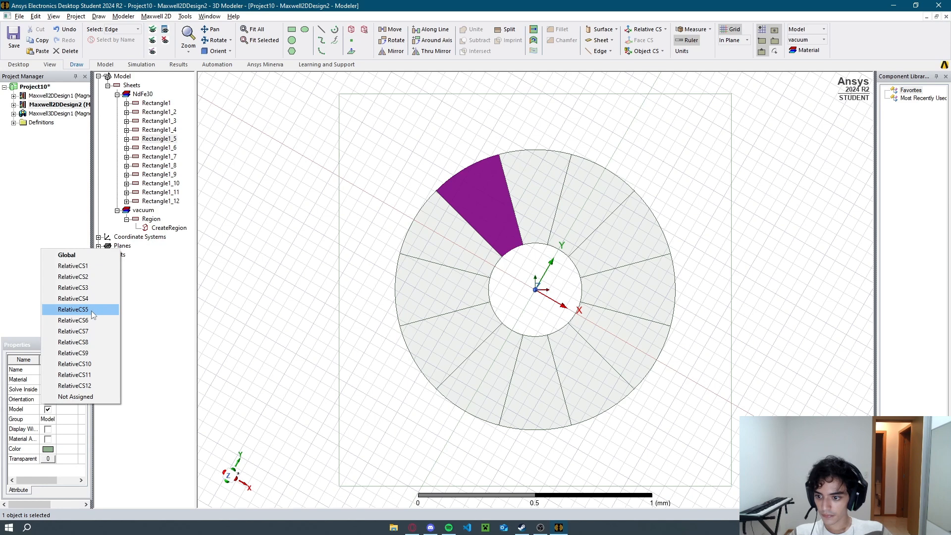
left_click(75, 309)
Set the orientation of Rectangle1_6 to RelativeCS6 and of Rectangle1_7 to RelativeCS7.
left_click(168, 148)
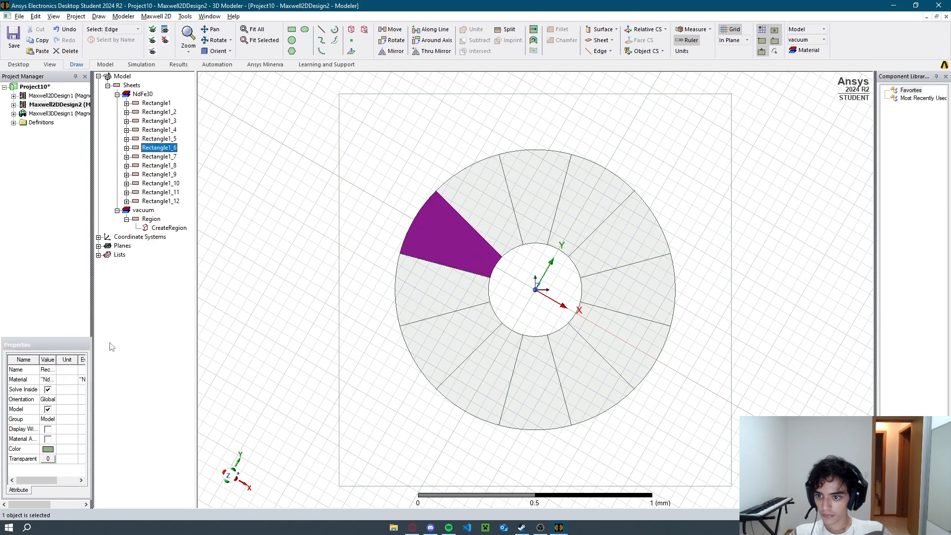
left_click(49, 399)
left_click(74, 320)
left_click(168, 157)
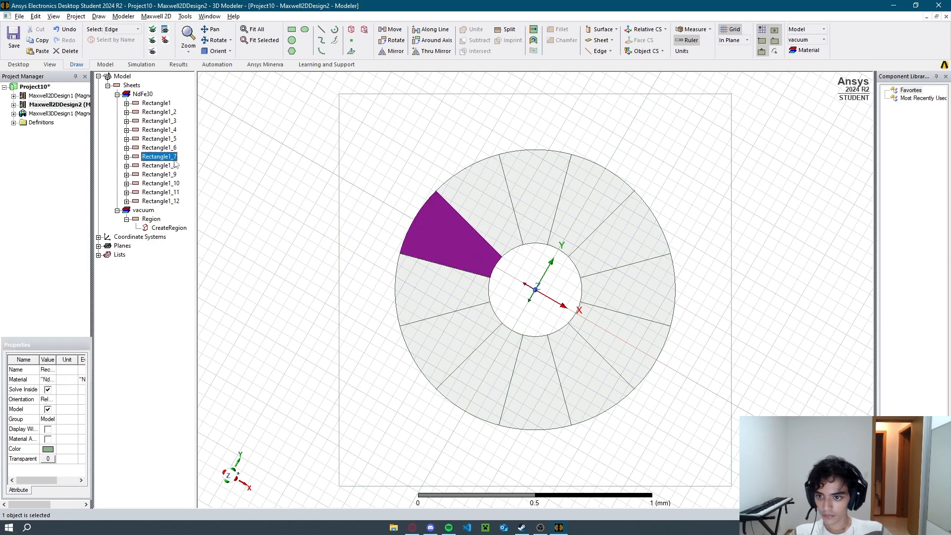
left_click(50, 399)
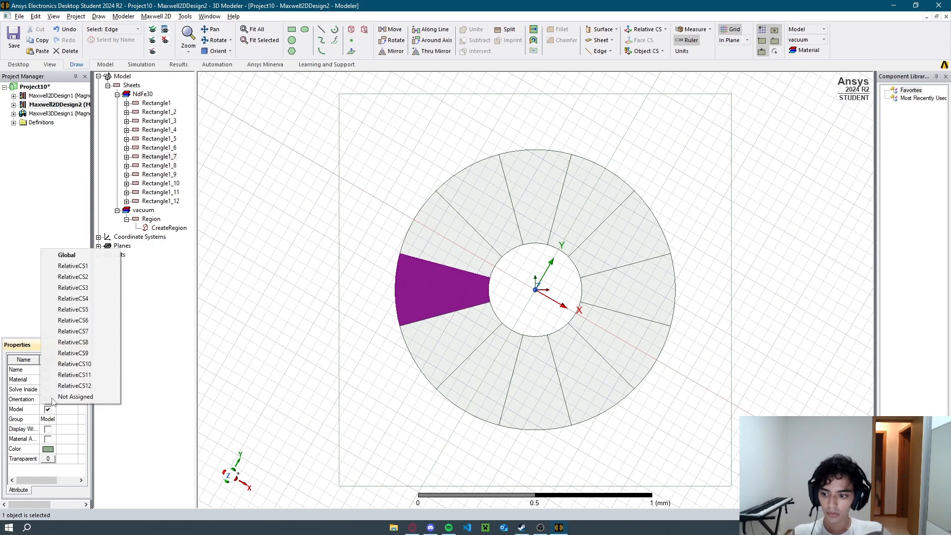
left_click(84, 341)
Set the orientation of Rectangle1_8 to RelativeCS8 and of Rectangle1_9 to RelativeCS9.
left_click(168, 166)
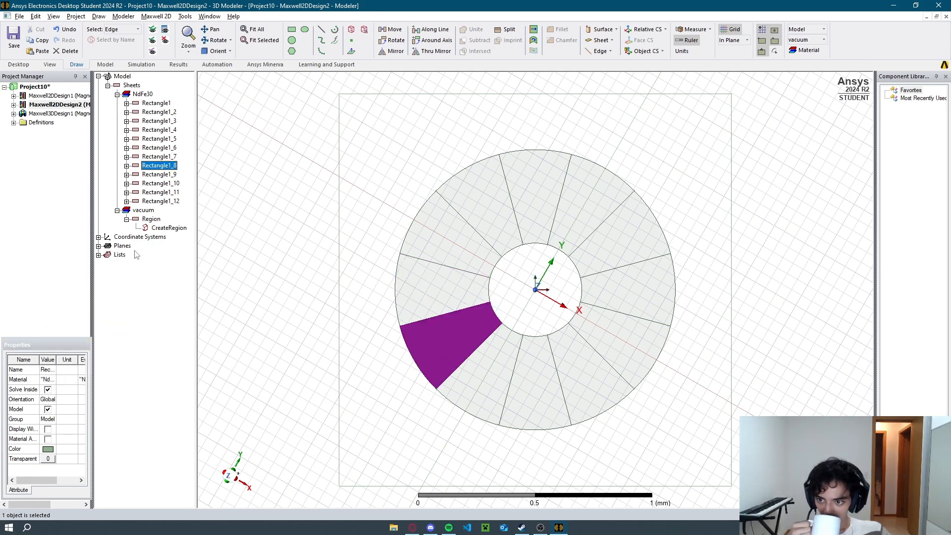
left_click(50, 399)
left_click(74, 351)
left_click(165, 175)
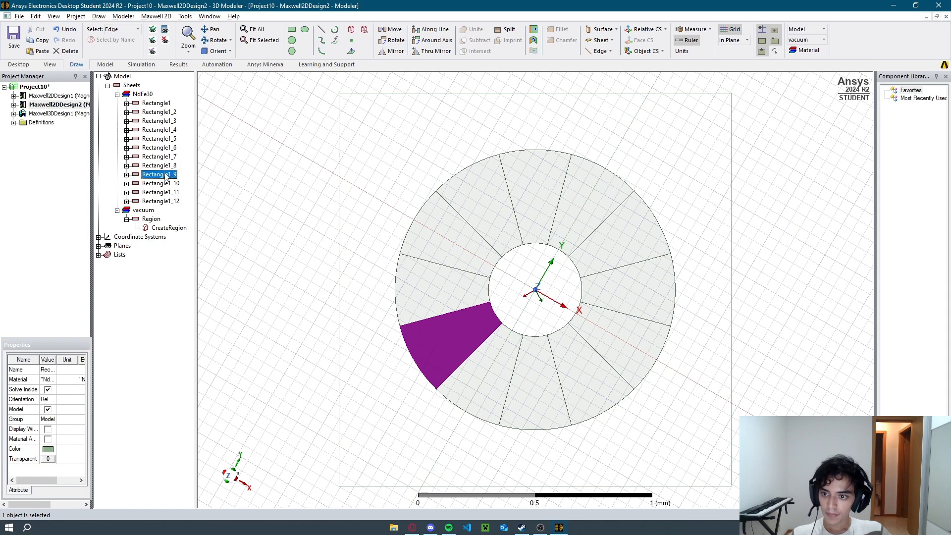
left_click(52, 399)
left_click(53, 399)
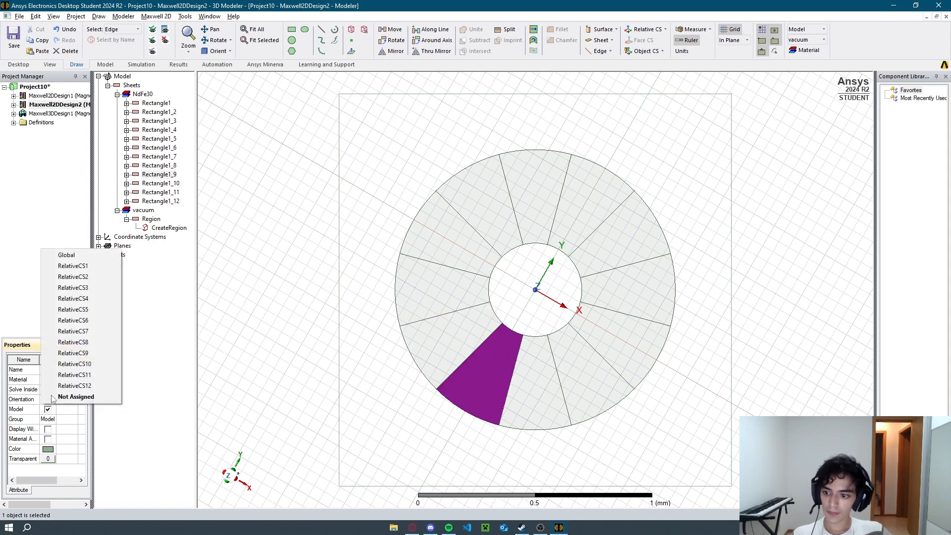
left_click(86, 353)
Set the orientation of Rectangle1_10 to RelativeCS10 and of Rectangle1_11 to RelativeCS11.
left_click(170, 184)
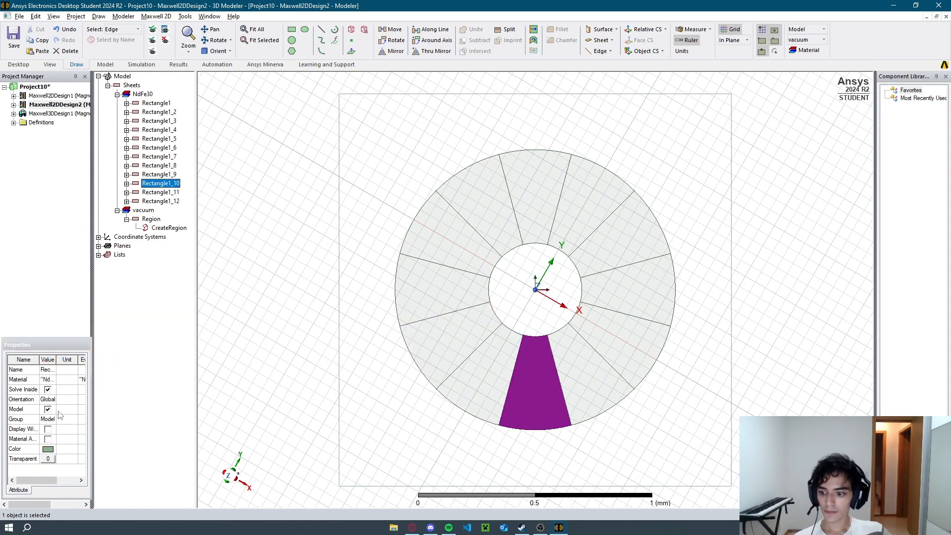
left_click(53, 399)
left_click(87, 363)
left_click(160, 192)
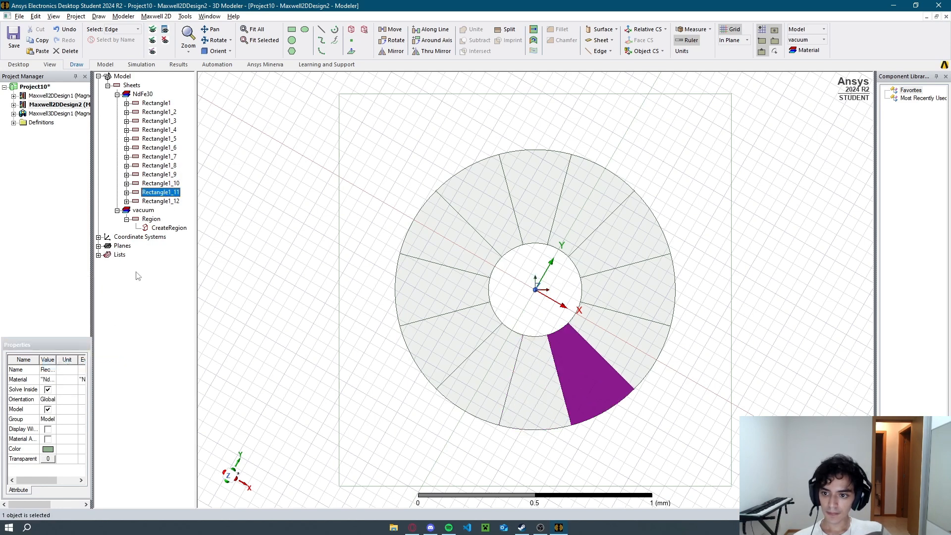
left_click(53, 400)
left_click(88, 363)
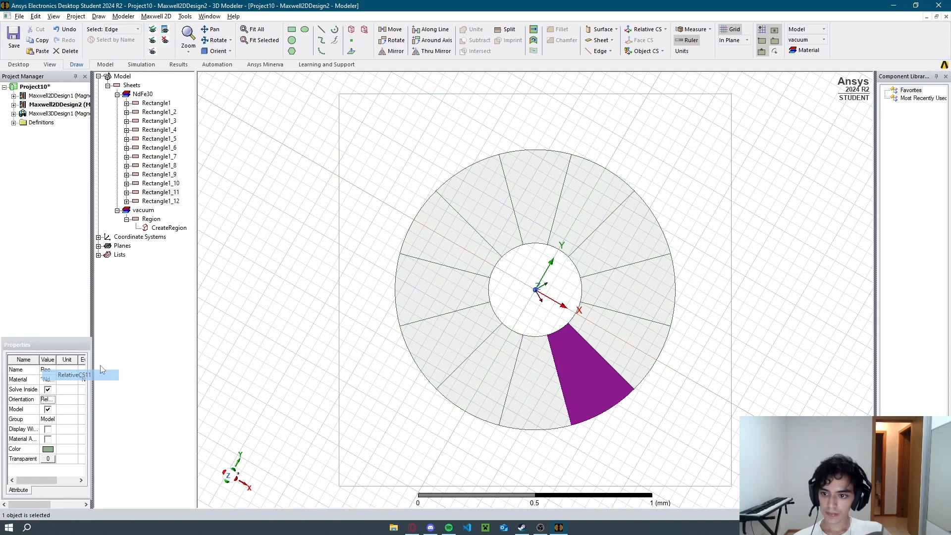
Set the orientation of Rectangle1_12 to RelativeCS12 and clear the selection.
left_click(168, 201)
left_click(53, 399)
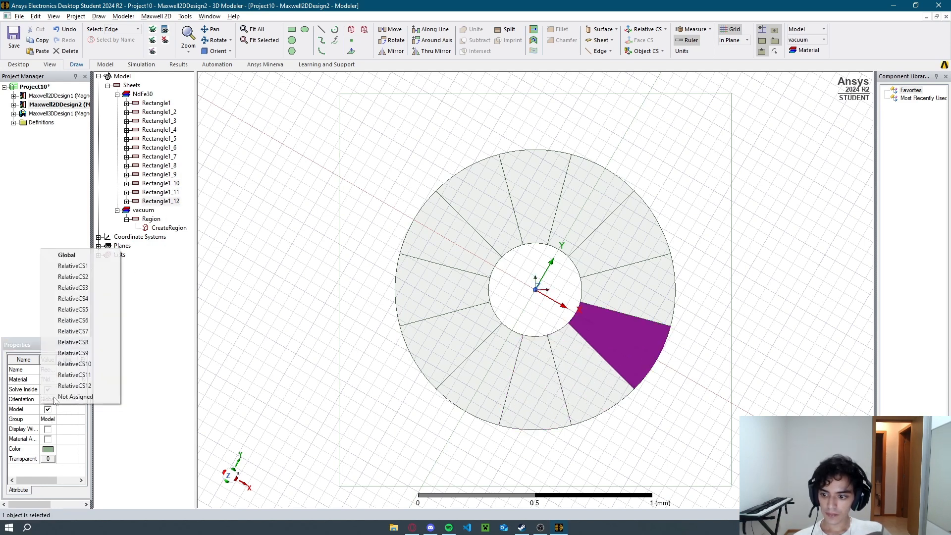
left_click(87, 386)
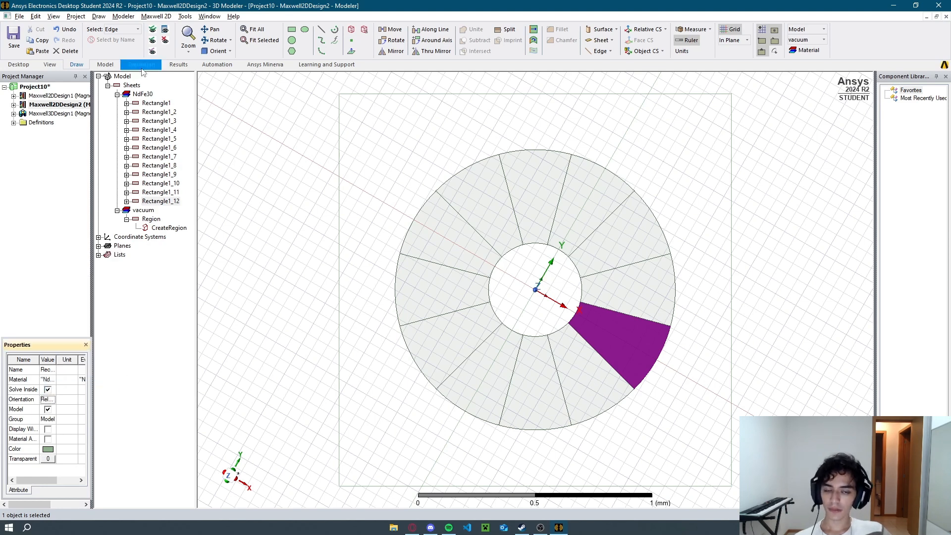
left_click(737, 219)
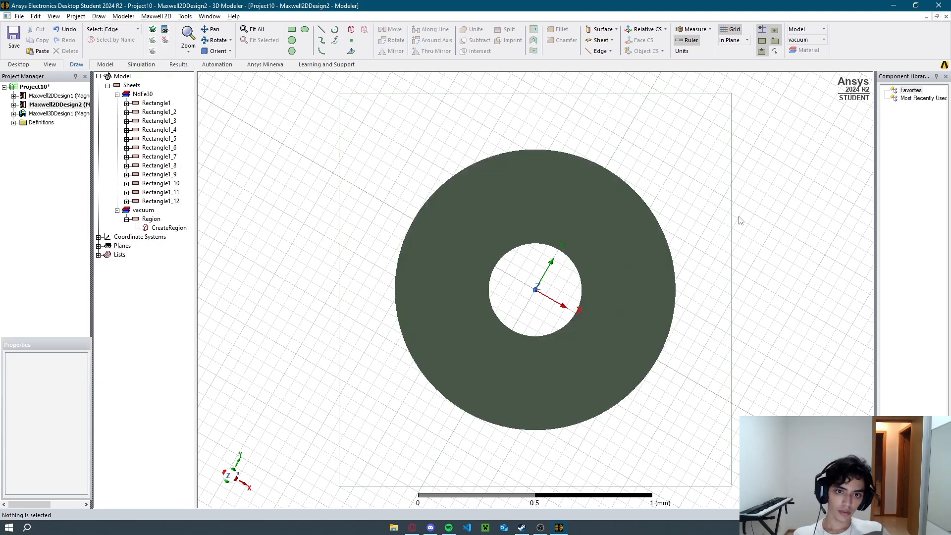
Add a solve setup for Maxwell2DDesign2 with the maximum number of passes set to 20.
left_click_drag(600, 157, 567, 159, "shift")
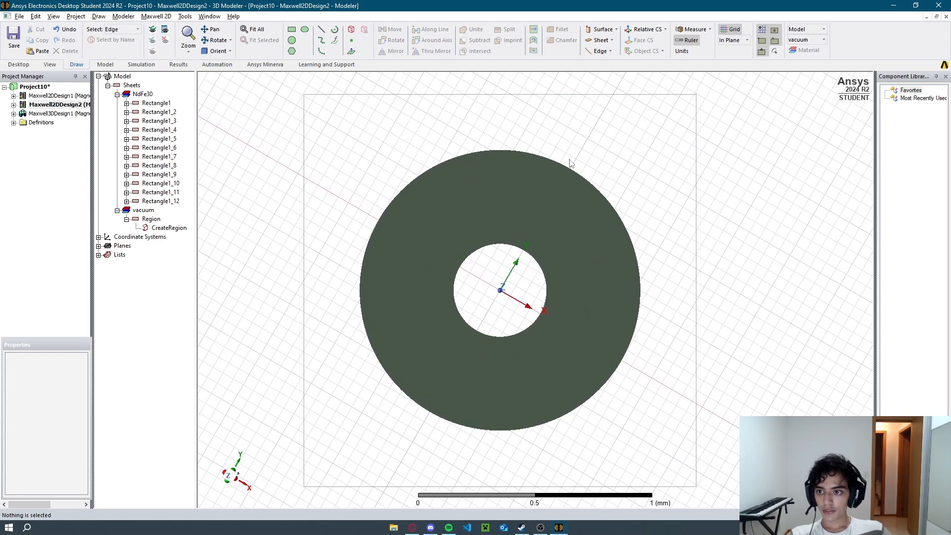
left_click(141, 67)
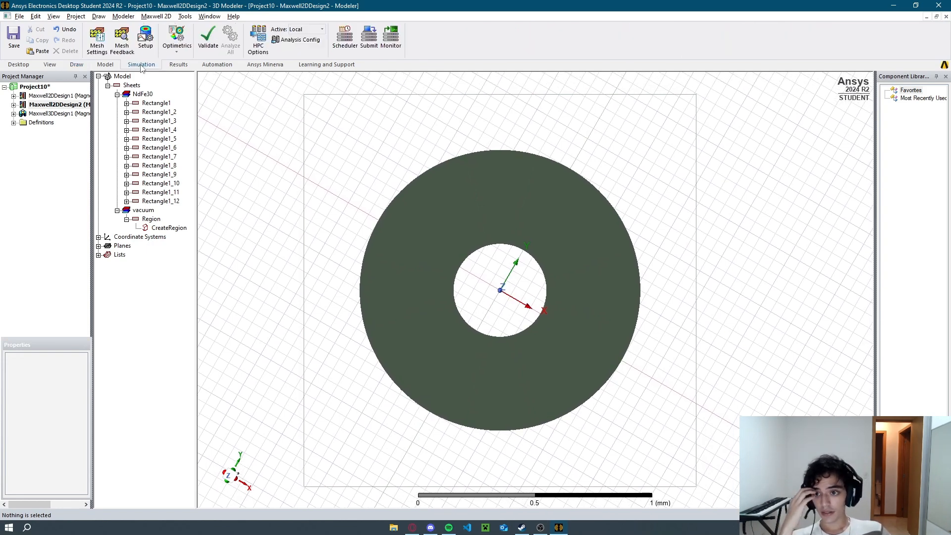
left_click(145, 37)
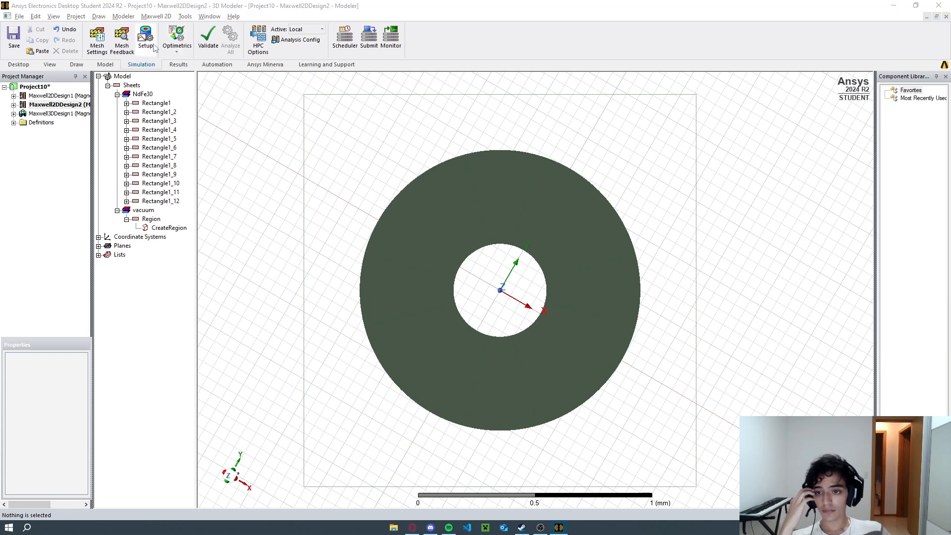
double_click(490, 167)
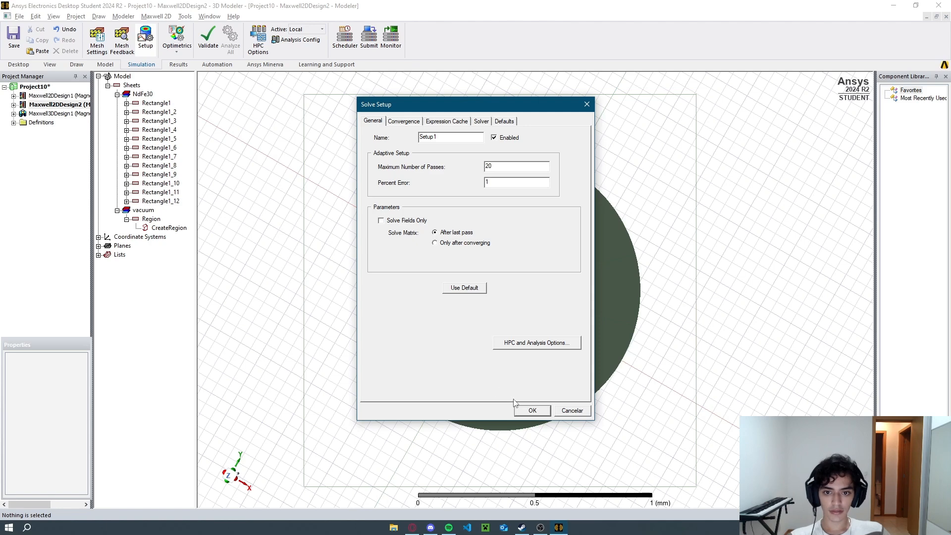
type("20")
left_click(481, 121)
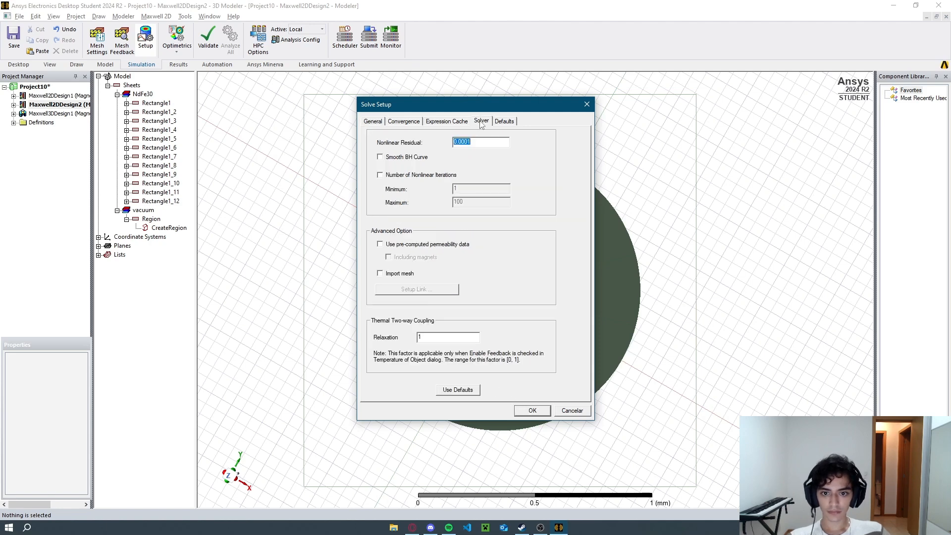
left_click(449, 122)
left_click(411, 122)
left_click(504, 121)
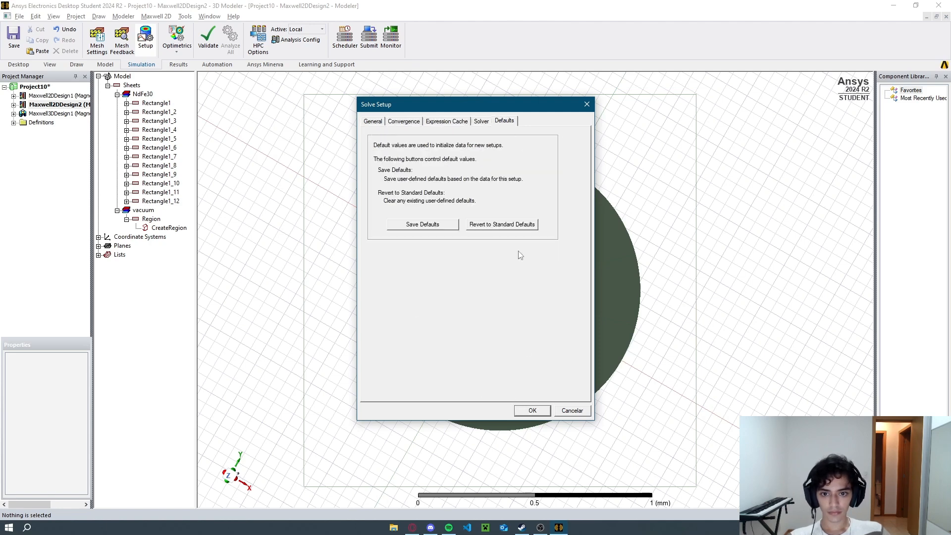
left_click(532, 411)
Run the validation check on Maxwell2DDesign2 and close its report.
left_click(207, 45)
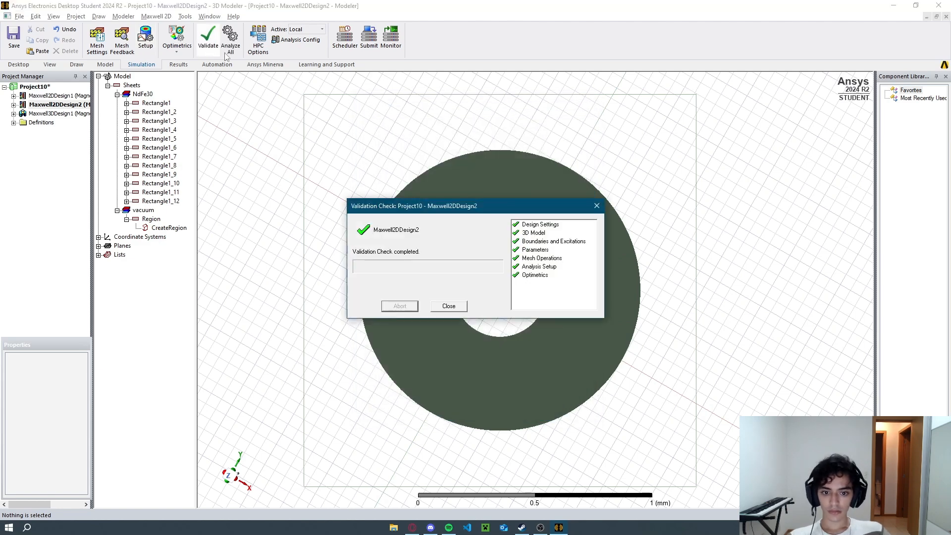
mouse_move(475, 207)
left_mouse_down()
mouse_move(506, 179)
mouse_move(490, 205)
left_mouse_up()
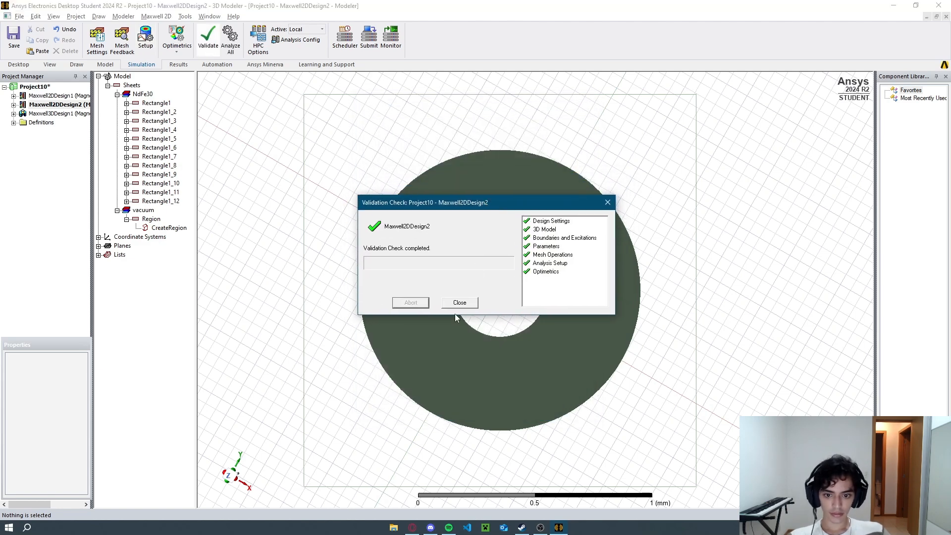
left_click(456, 304)
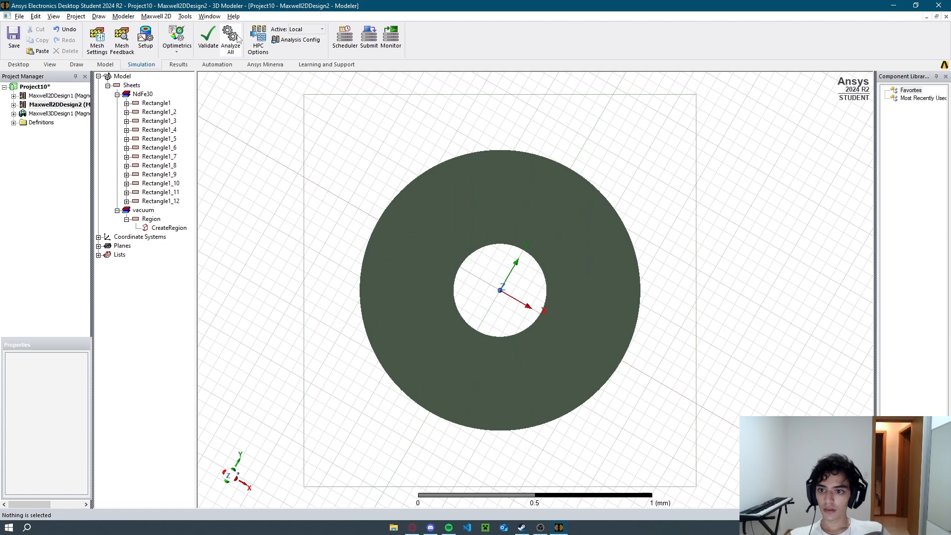
Analyze all setups of the design, saving the project as imanumeroum when asked for a file name.
left_click(237, 41)
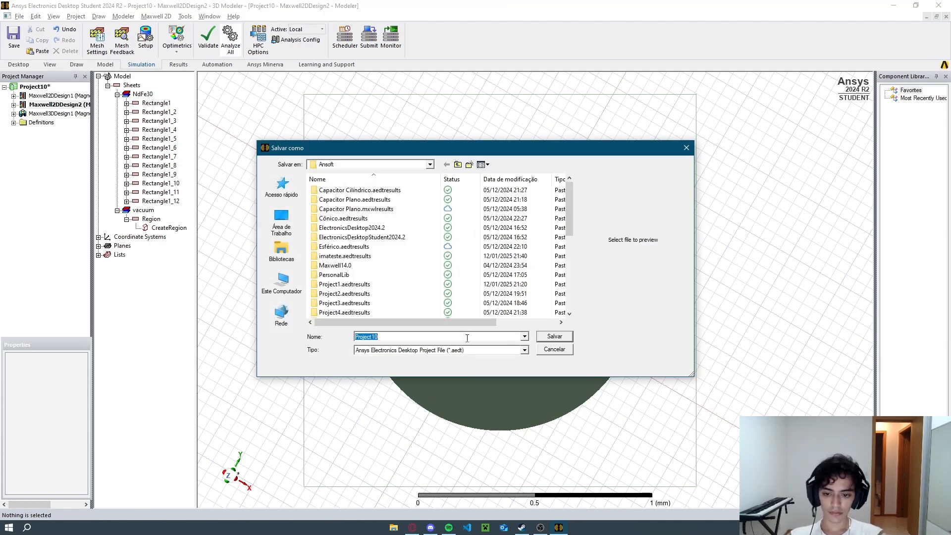
type("un")
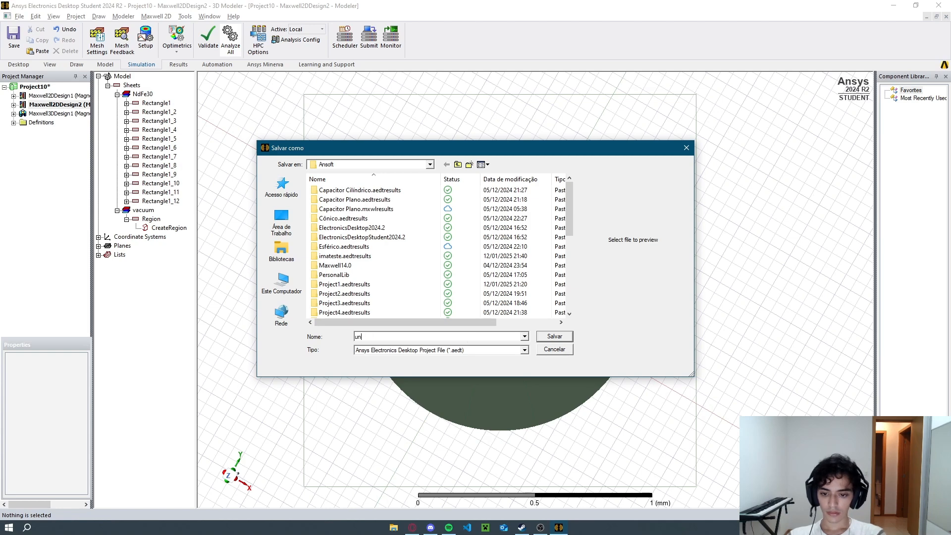
key("BackSpace")
key("BackSpace")
type("ima")
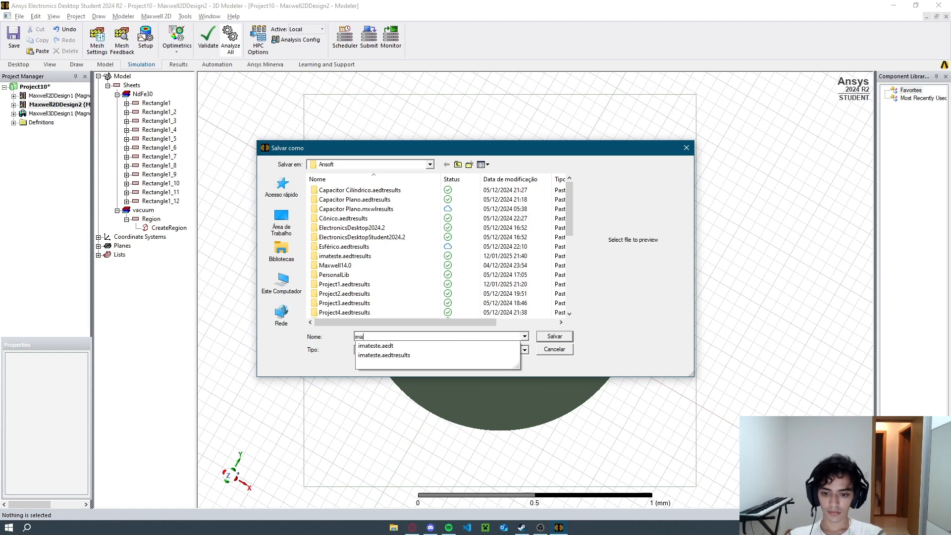
type("numeroum")
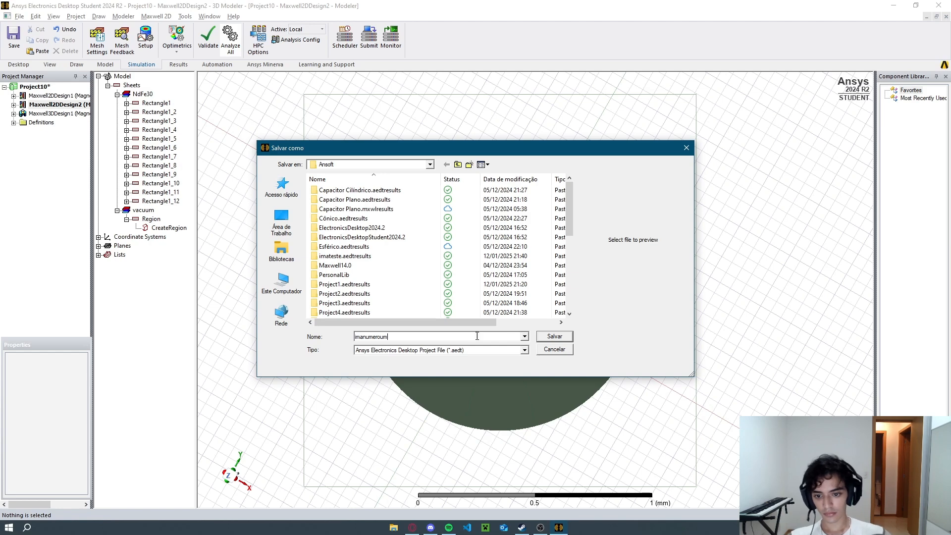
left_click(549, 337)
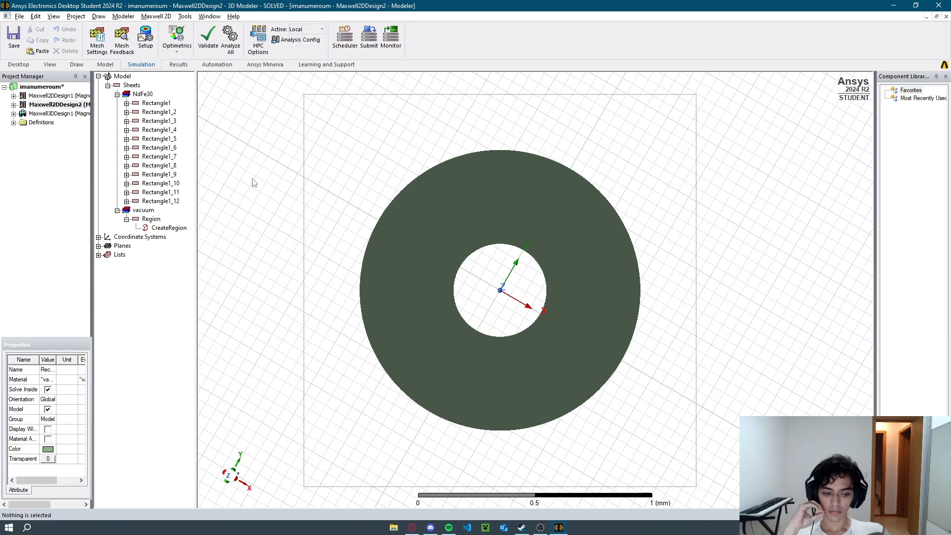
Create a B_Vector field overlay in Maxwell2DDesign2 with the Global:XY plane selected, plotting it in the AllObjects volume.
left_click(99, 244)
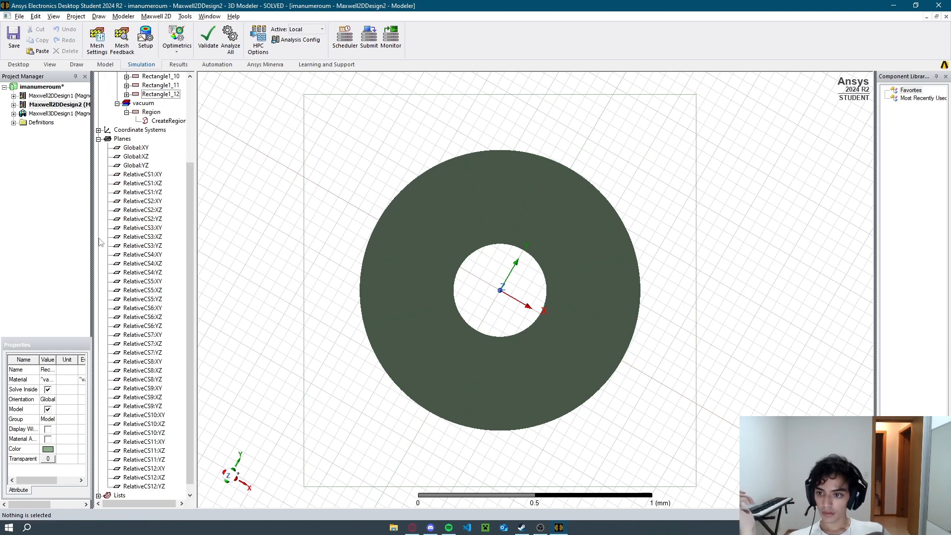
left_click(130, 148)
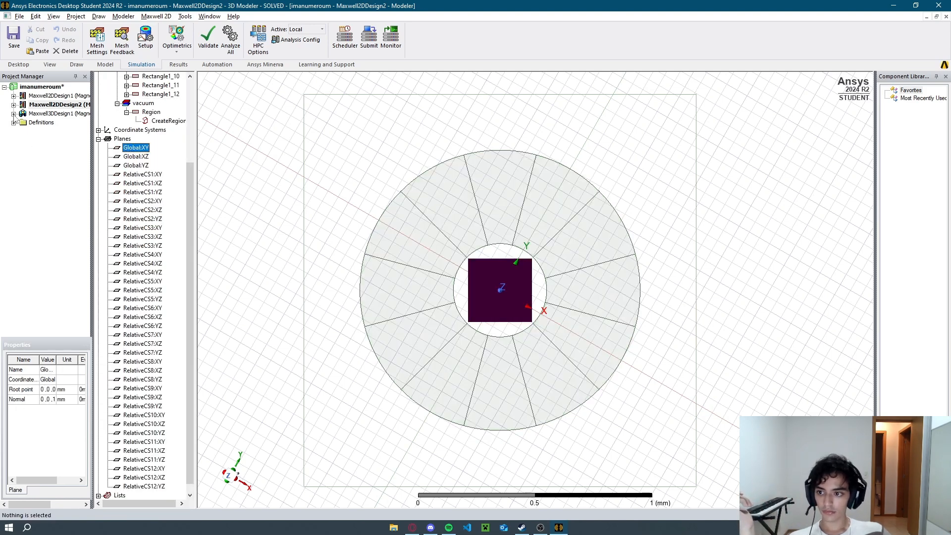
left_click(14, 105)
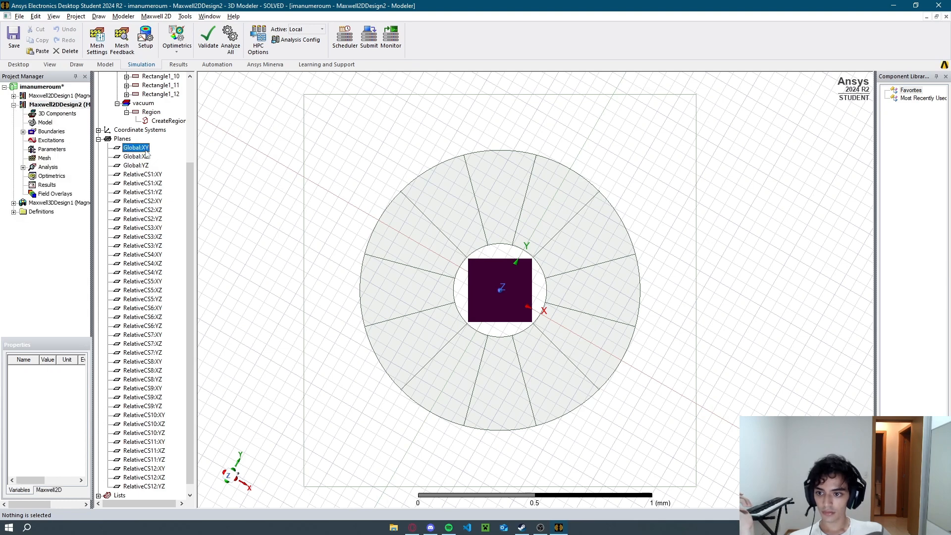
right_click(56, 195)
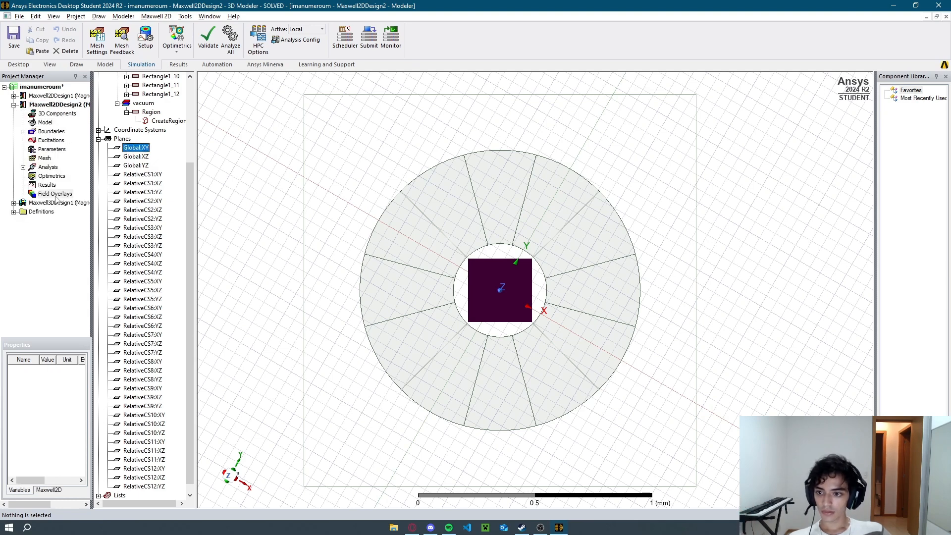
mouse_move(149, 202)
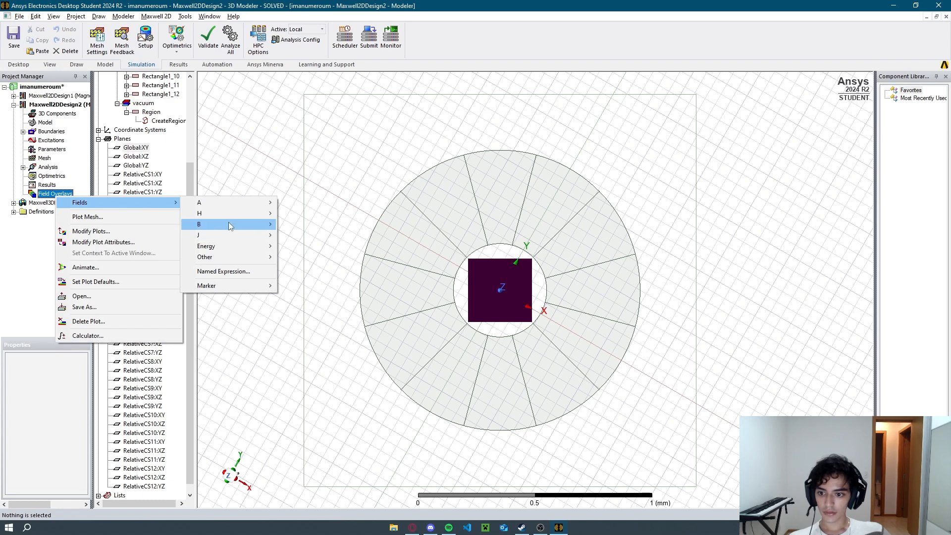
mouse_move(242, 224)
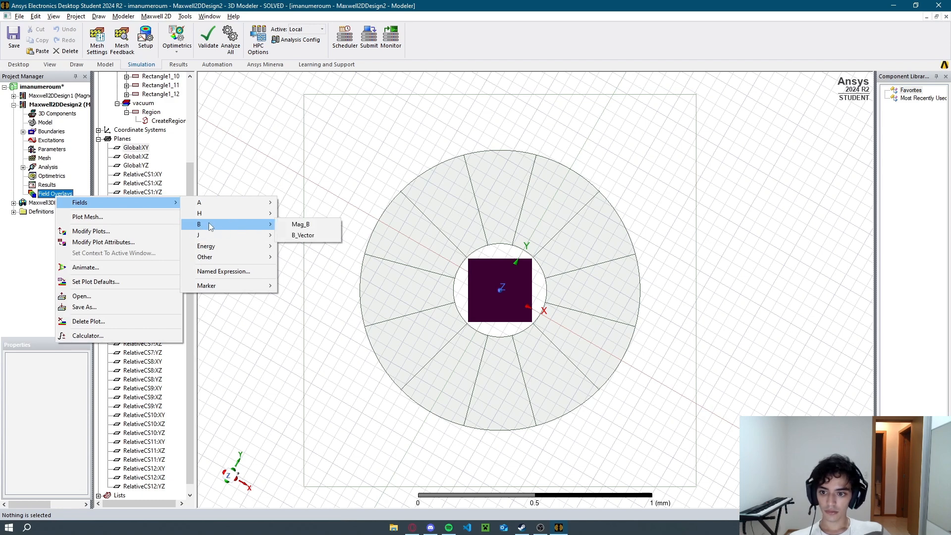
left_click(317, 236)
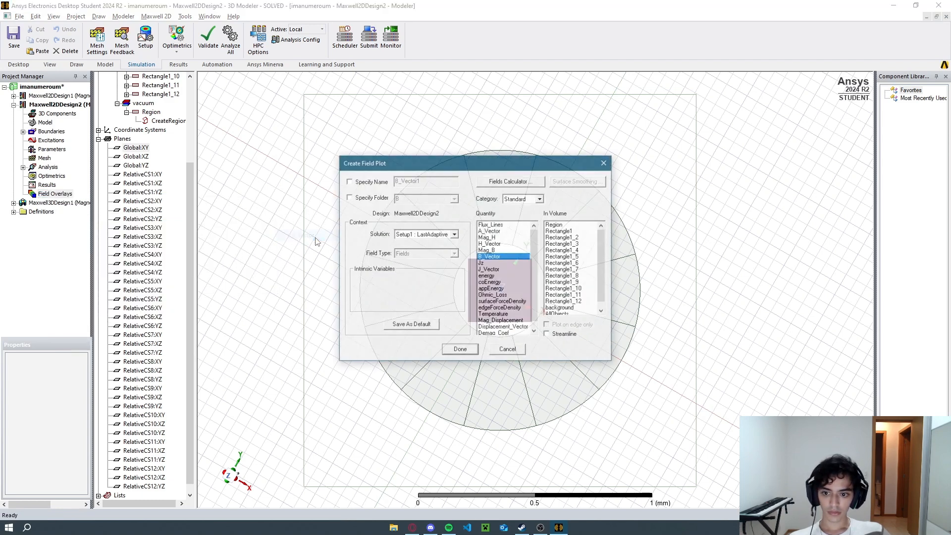
left_click(583, 311)
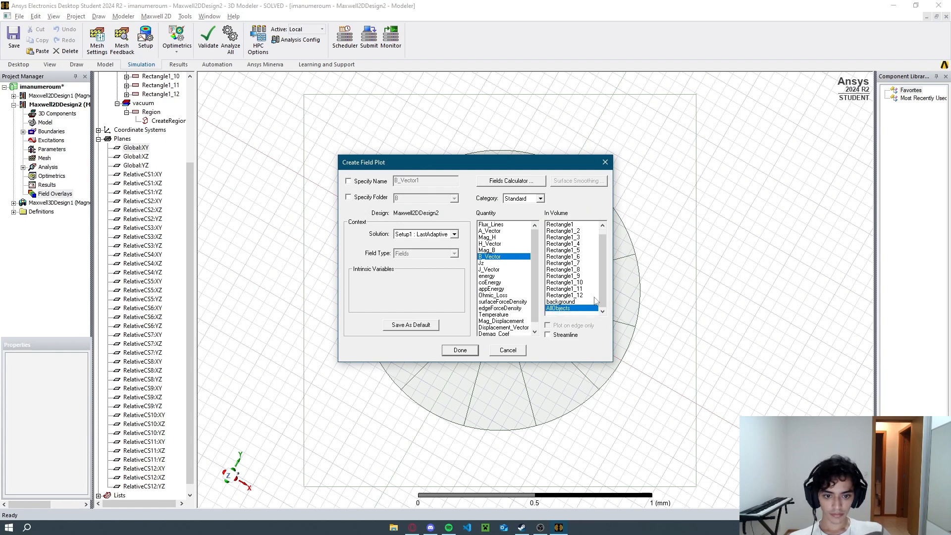
left_click(467, 351)
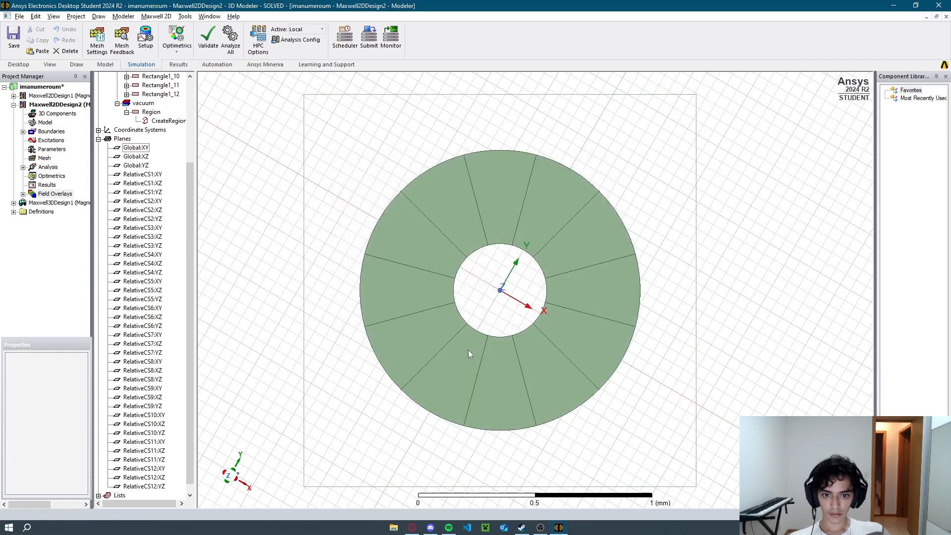
Set the units of the B field plot's color scale to tesla.
right_click(247, 94)
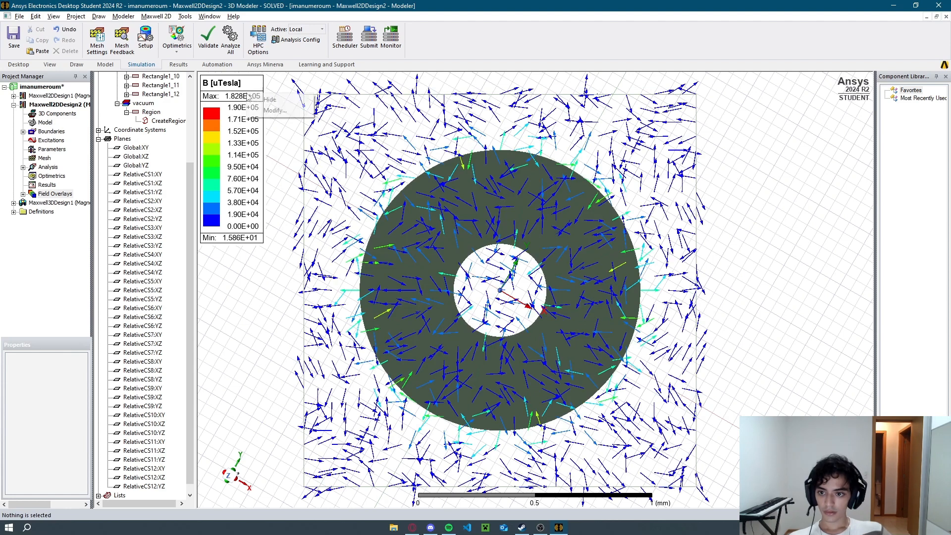
left_click(276, 112)
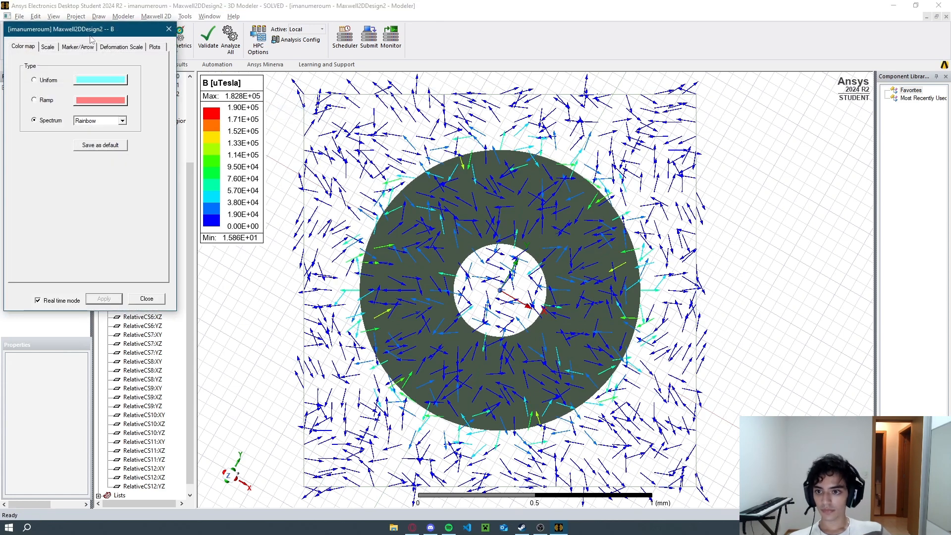
left_click_drag(91, 40, 102, 73)
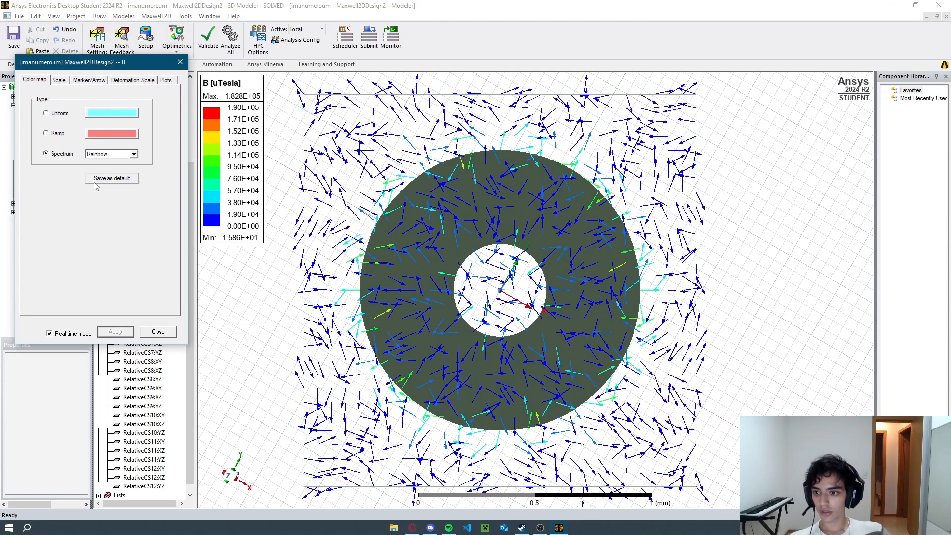
left_click(60, 81)
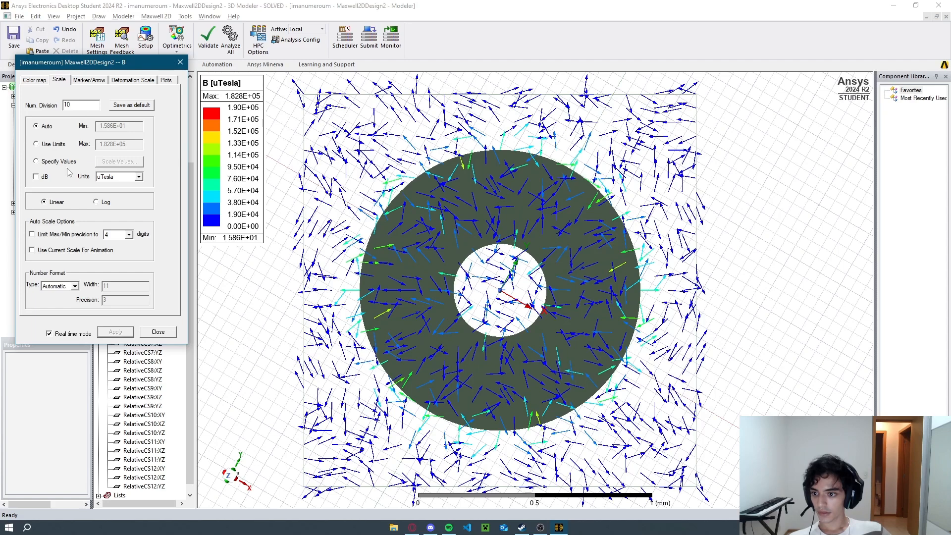
left_click(139, 177)
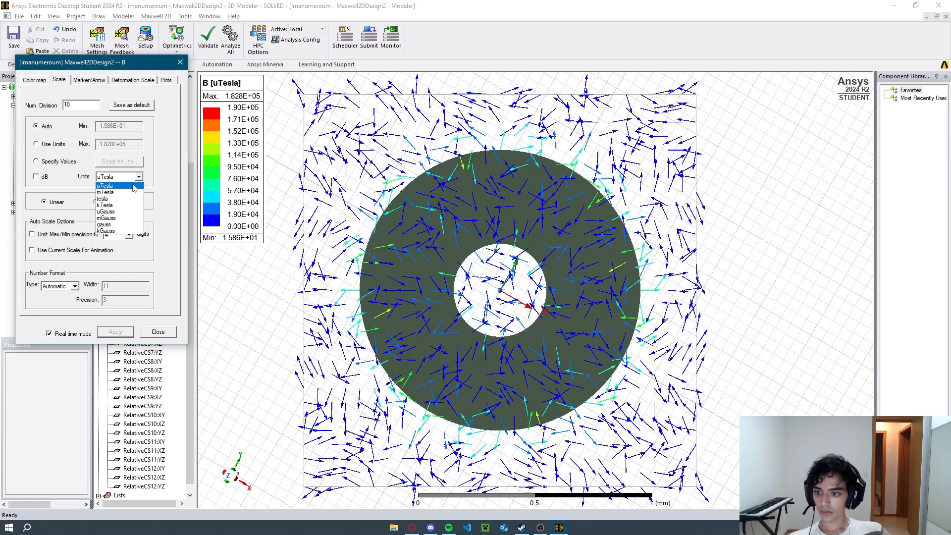
left_click(125, 202)
left_click(98, 84)
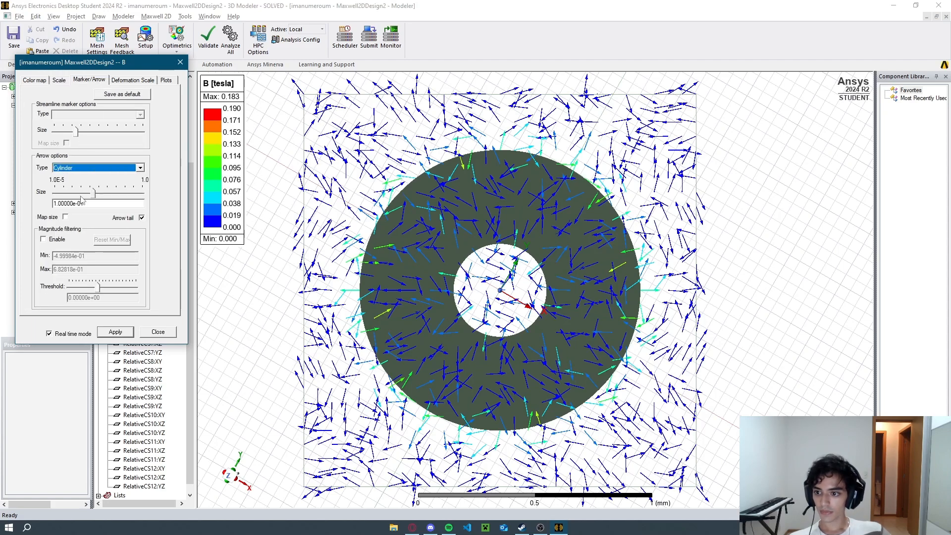
left_click(108, 171)
left_click(108, 169)
left_click(134, 80)
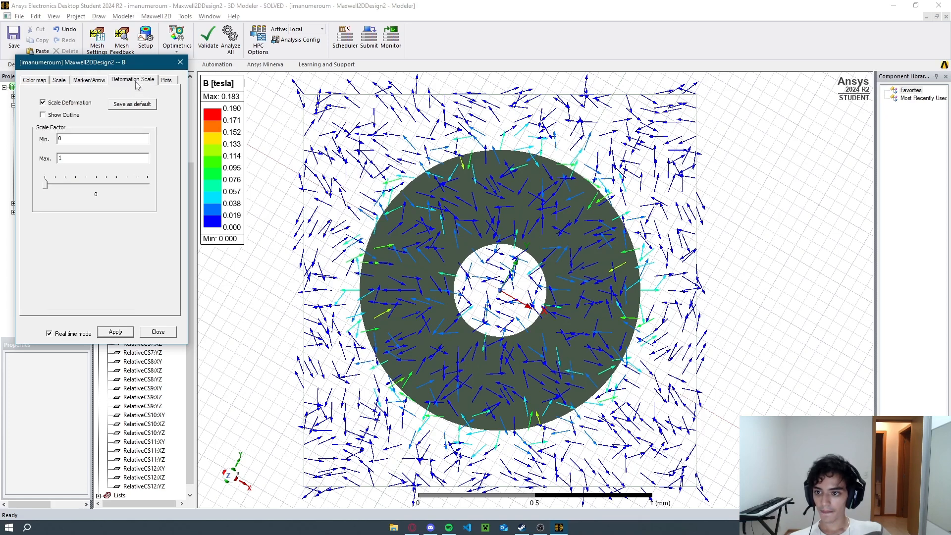
left_click(90, 81)
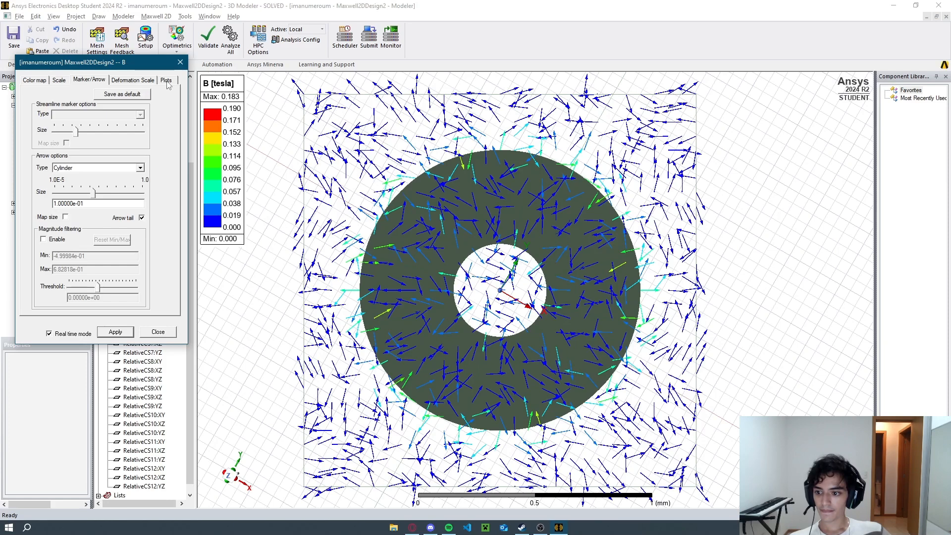
left_click(145, 81)
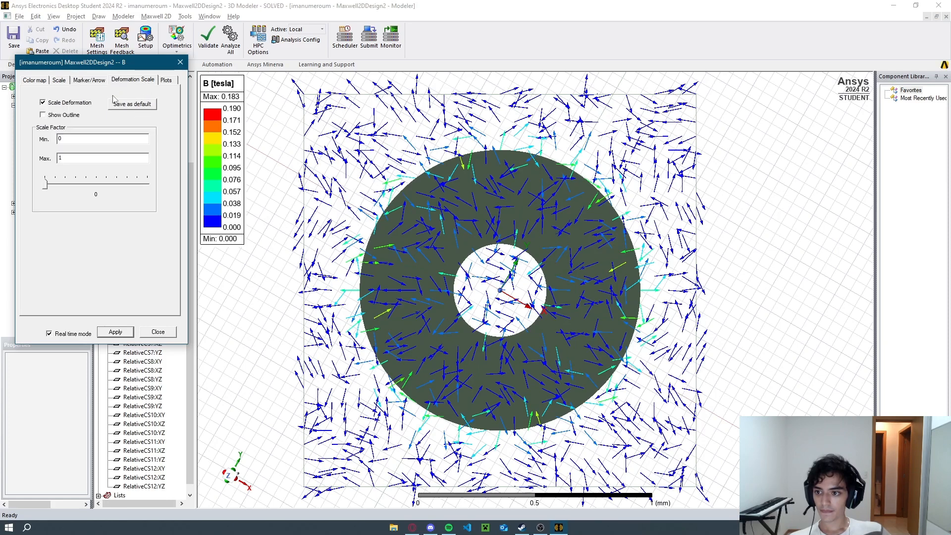
left_click(54, 102)
left_click(55, 103)
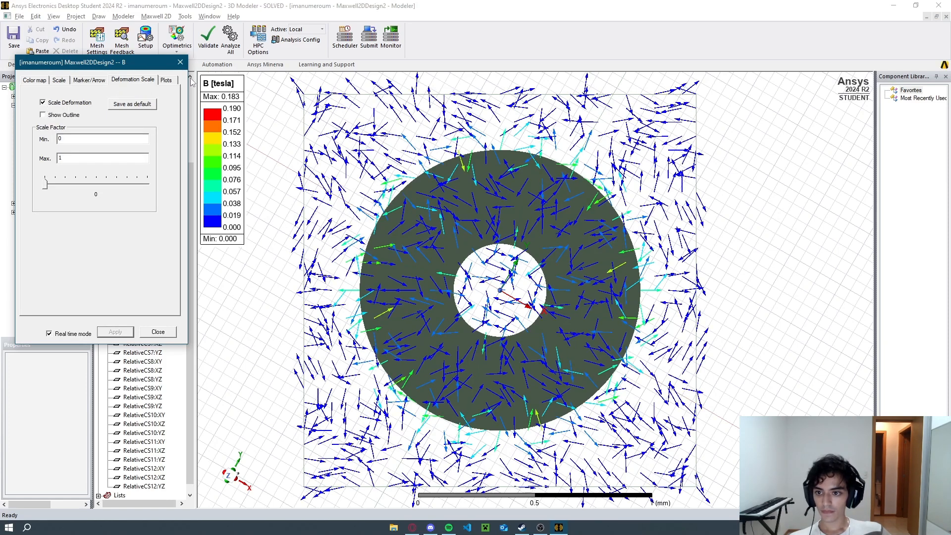
Tighten the vector spacing of the B_Vector1 plot and reduce its arrow size to 3.97e-02.
left_click(165, 79)
left_click_drag(124, 247, 105, 252)
left_click(66, 82)
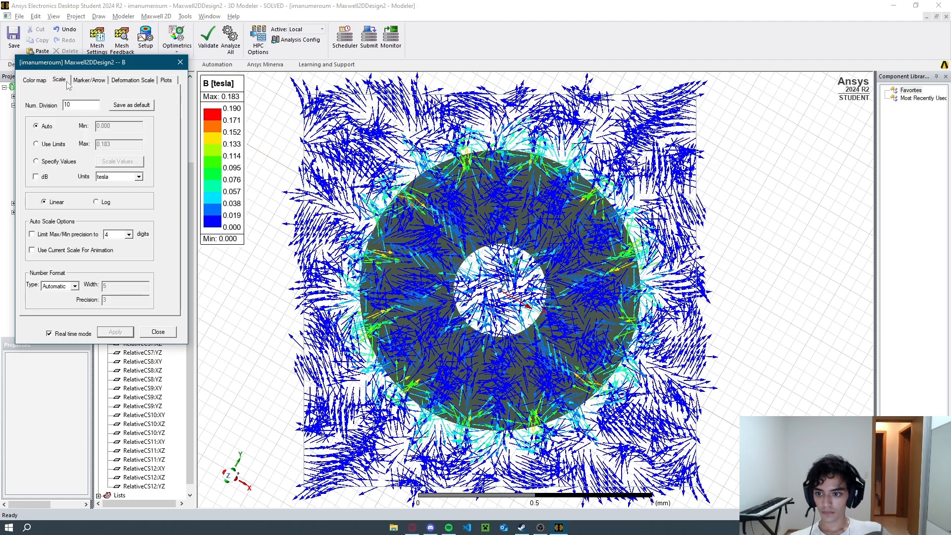
left_click(100, 81)
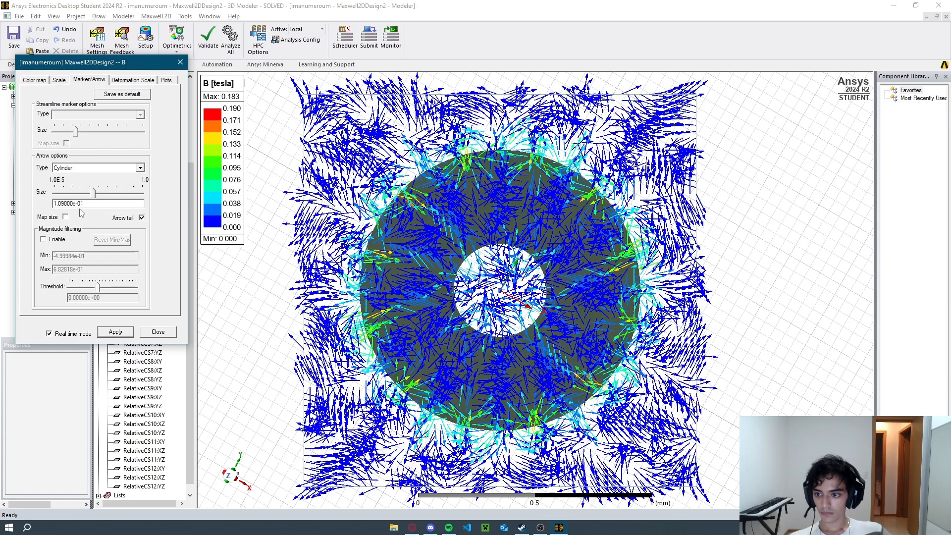
left_click_drag(93, 193, 90, 197)
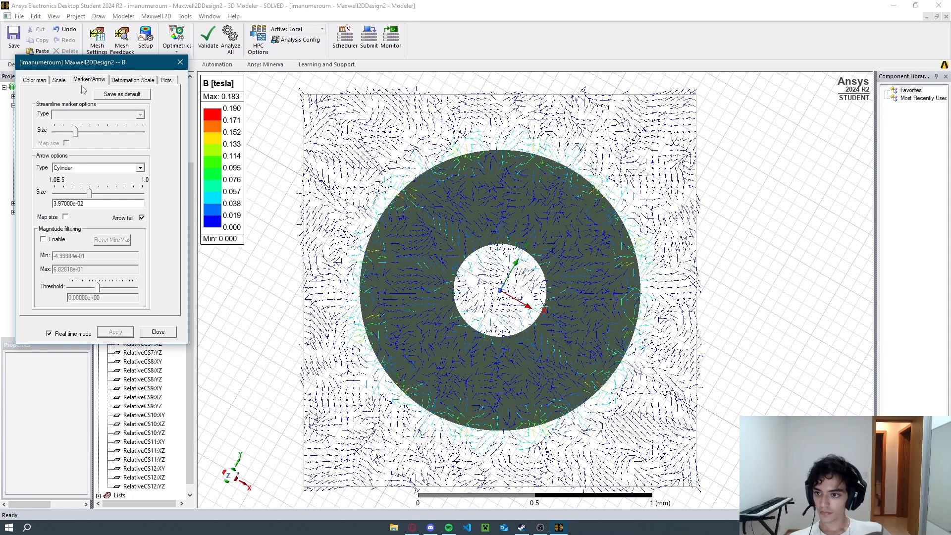
Make the uniform vector spacing of B_Vector1 slightly finer and close the plot attributes.
left_click(59, 81)
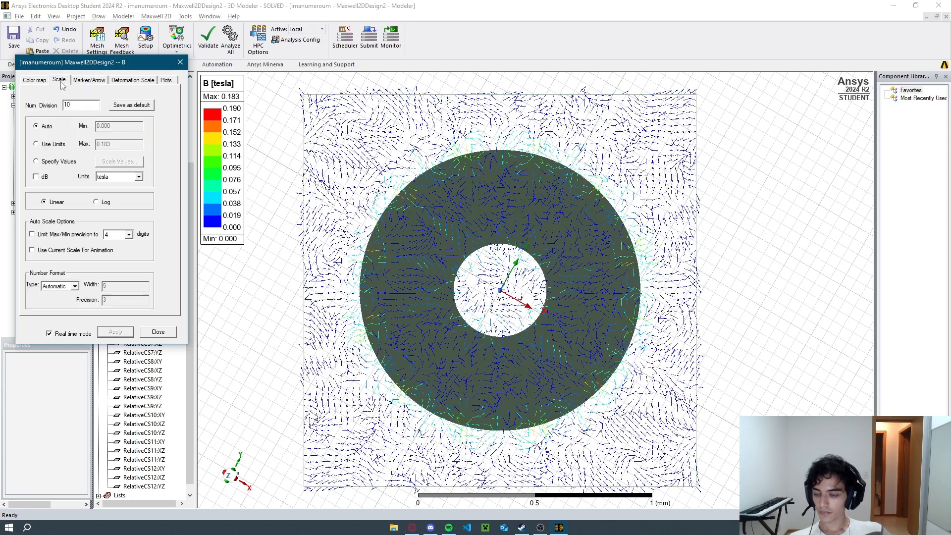
left_click(35, 81)
left_click(162, 80)
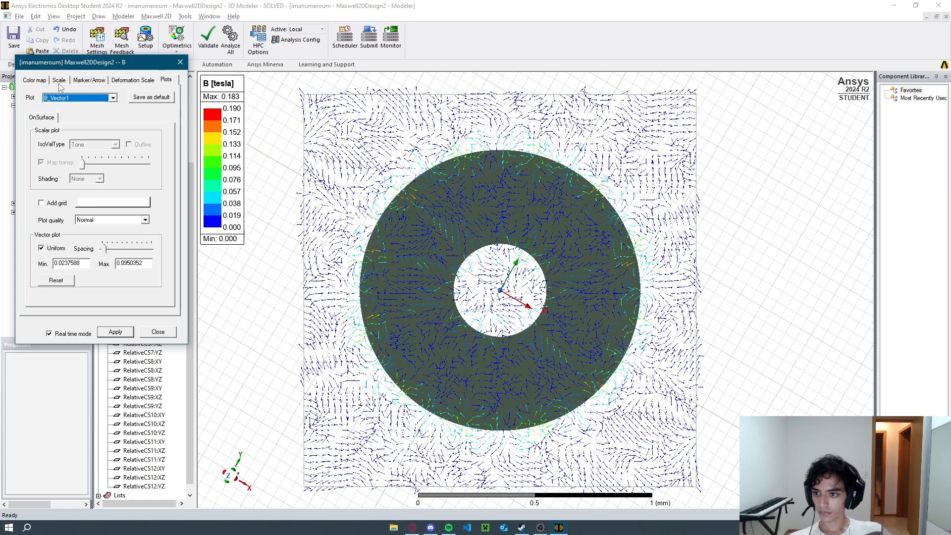
left_click(42, 248)
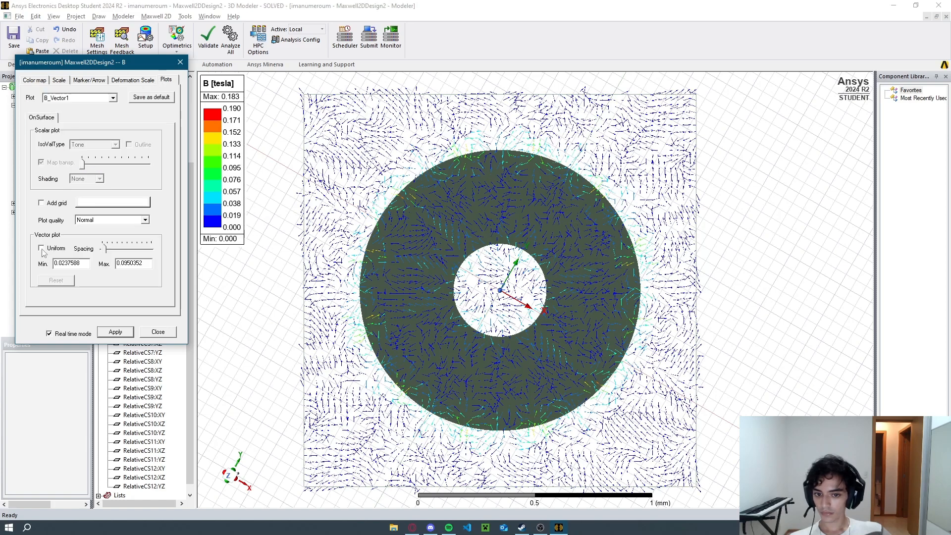
left_click(42, 249)
mouse_move(104, 250)
left_mouse_down()
mouse_move(146, 252)
mouse_move(105, 252)
left_mouse_up()
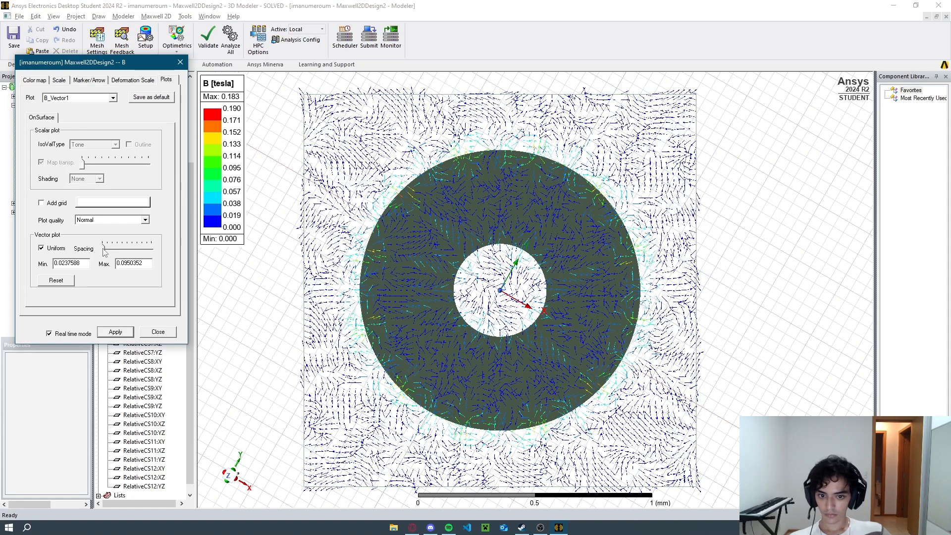
left_click(93, 81)
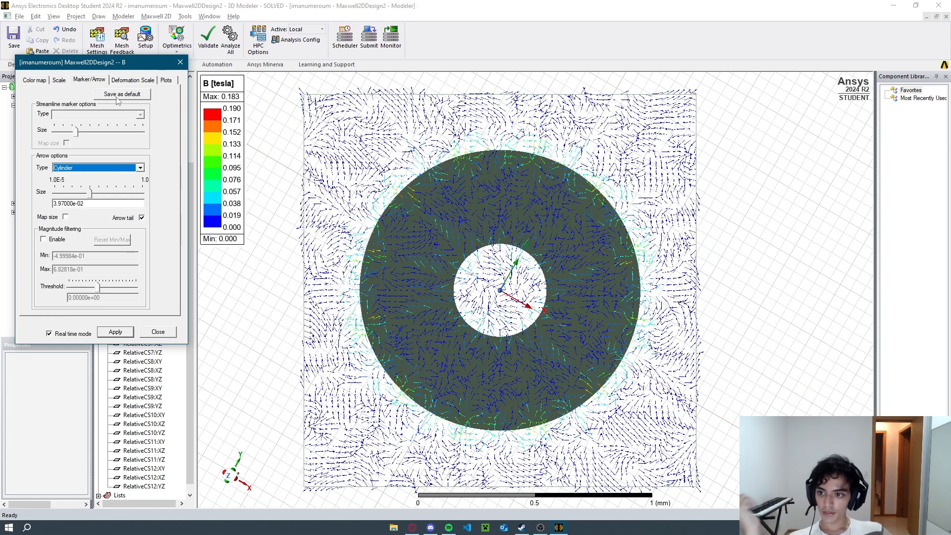
left_click(123, 80)
mouse_move(45, 185)
left_mouse_down()
mouse_move(121, 186)
mouse_move(37, 192)
left_mouse_up()
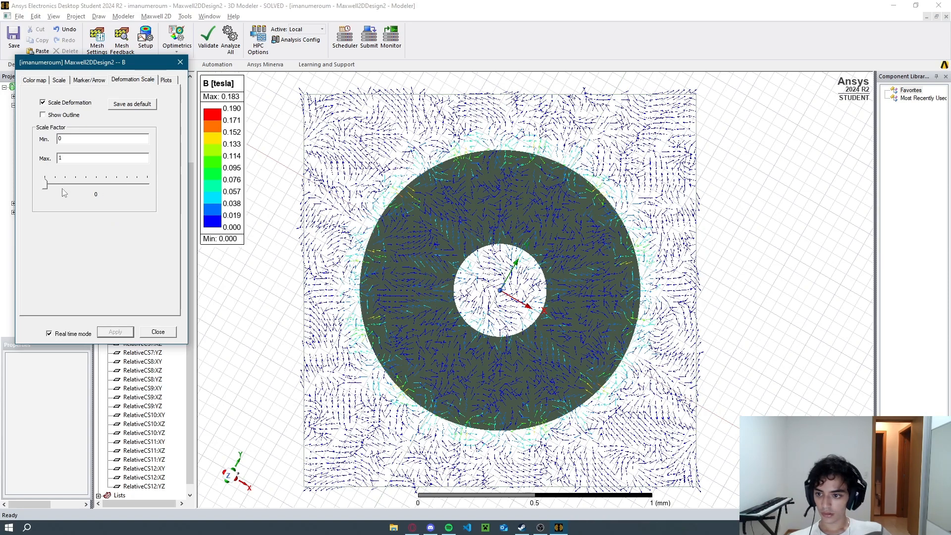
left_click(35, 80)
left_click(144, 335)
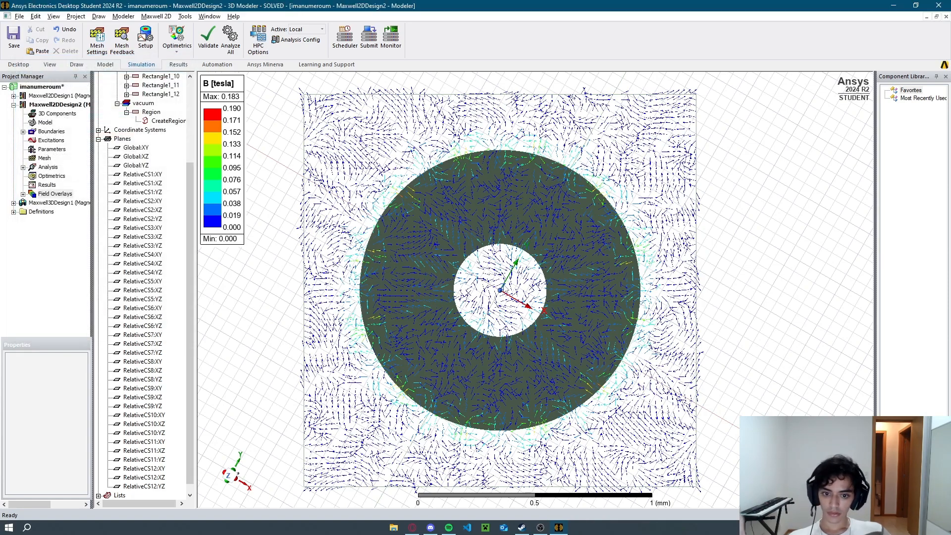
Create a Mag_B field overlay in Maxwell2DDesign2 with the Global:XY plane selected, plotting it in the AllObjects volume.
scroll(717, 264, "down", 1)
scroll(717, 265, "down", 1)
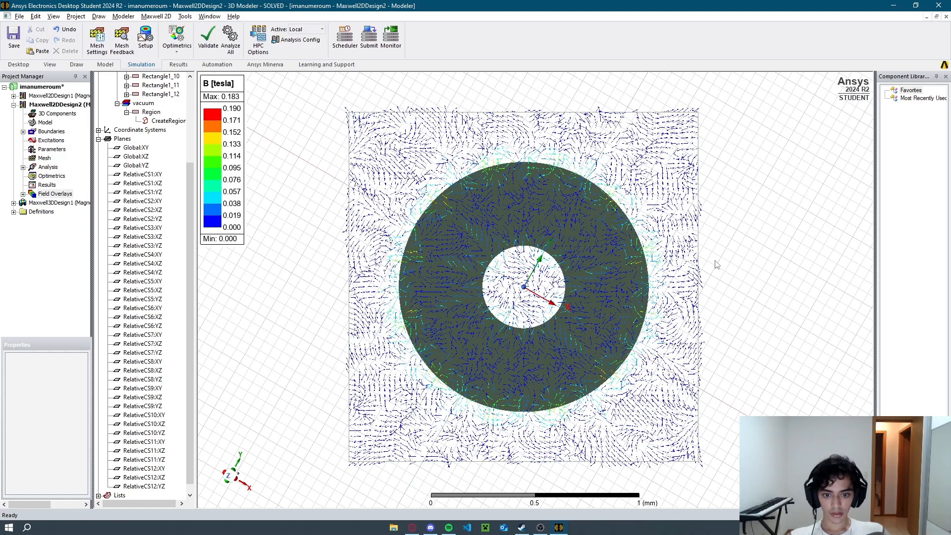
scroll(534, 283, "up", 10)
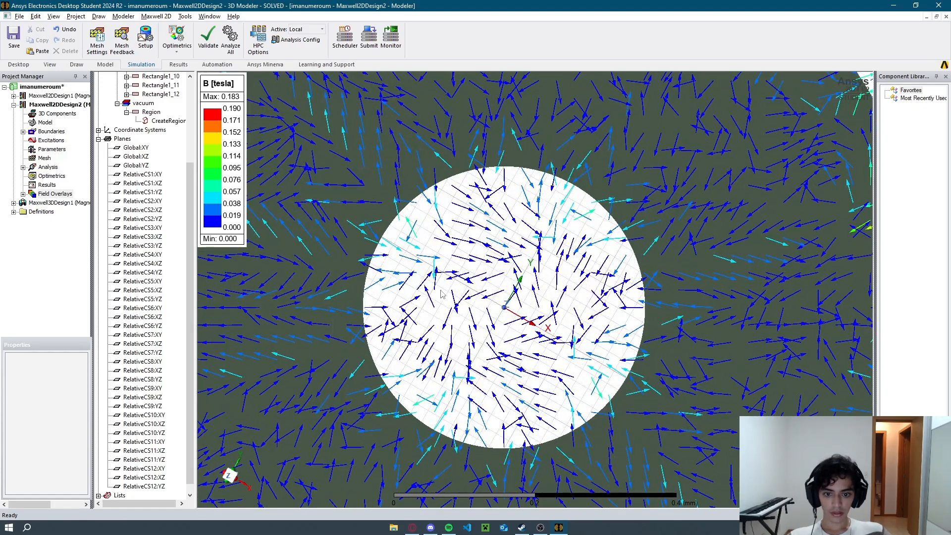
scroll(515, 300, "down", 5)
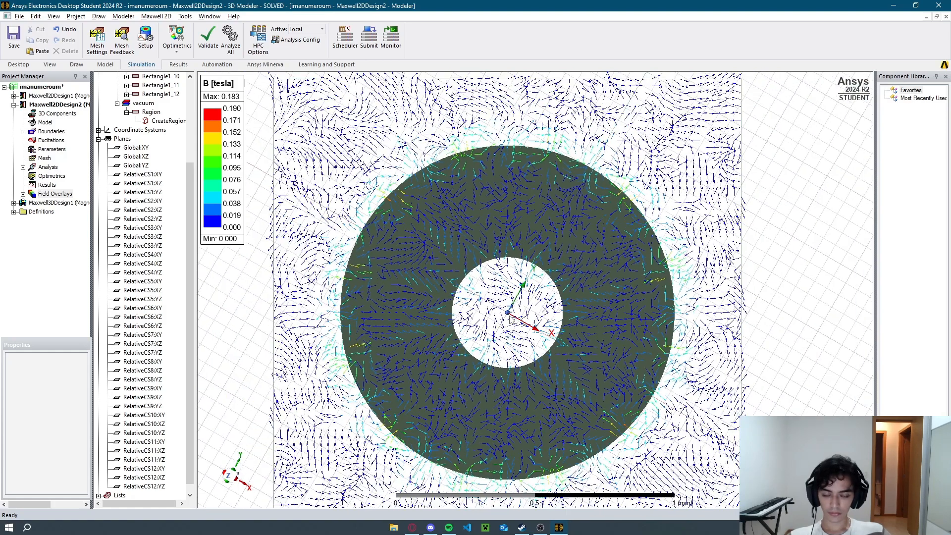
middle_click_drag(512, 321, 525, 303)
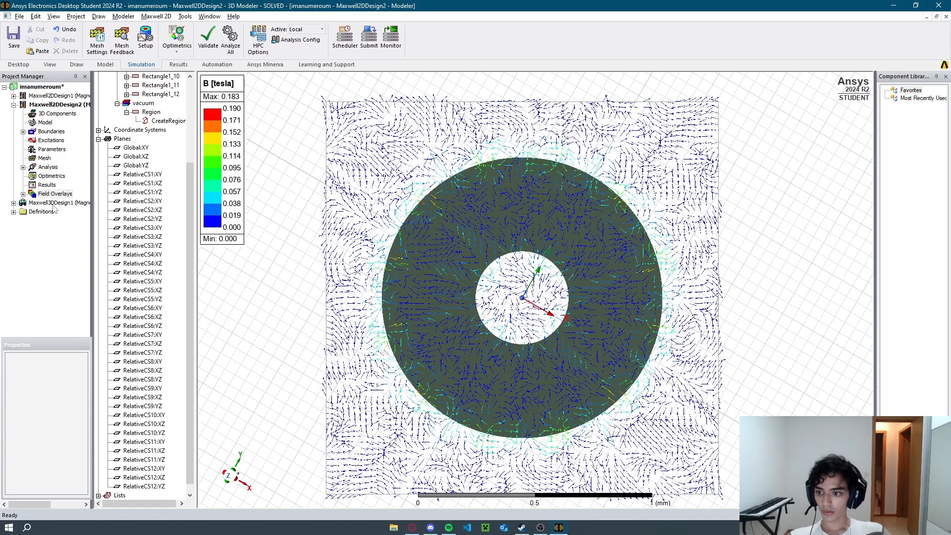
left_click(135, 148)
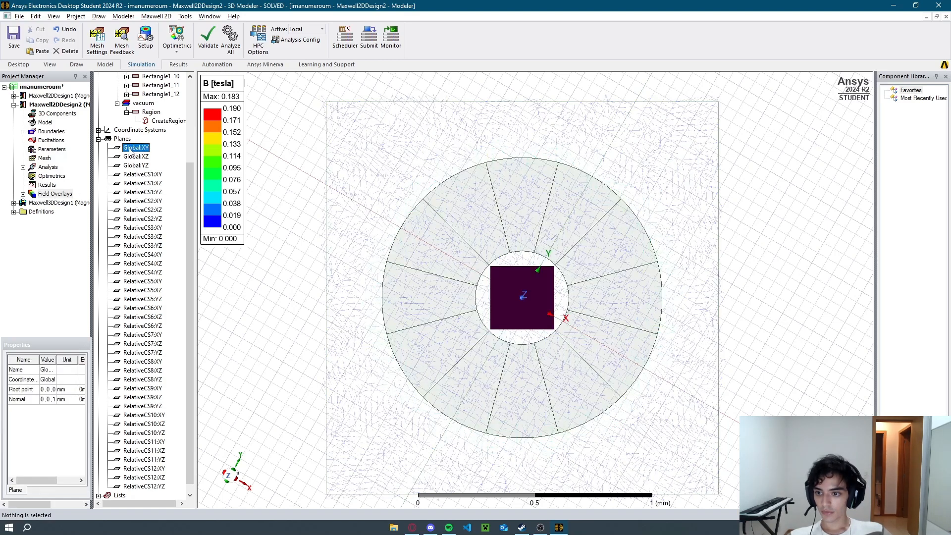
right_click(47, 195)
mouse_move(99, 198)
mouse_move(218, 220)
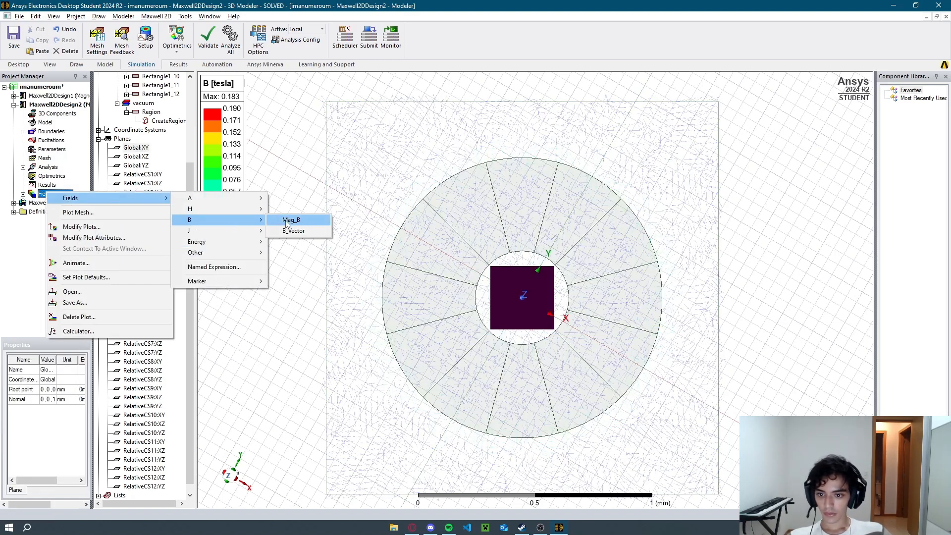
left_click(291, 220)
scroll(553, 317, "down", 2)
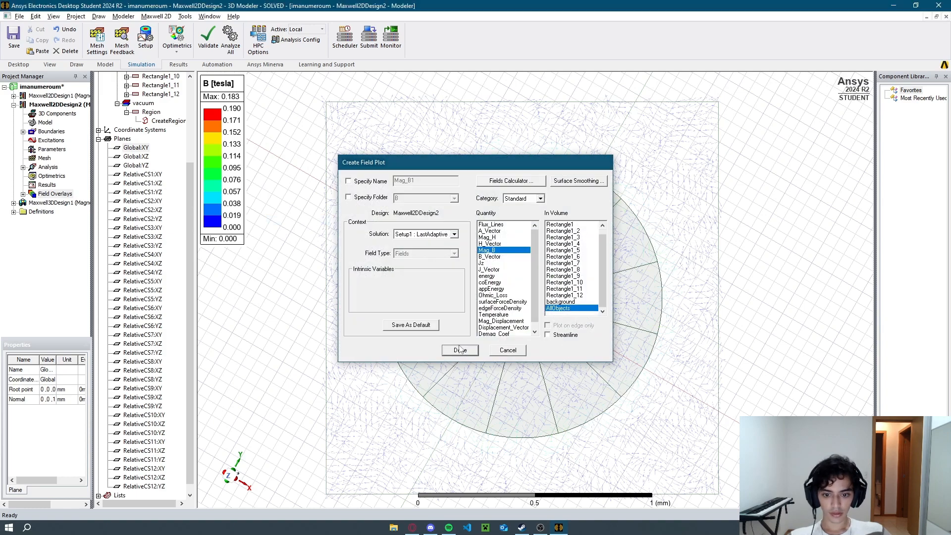
left_click(460, 349)
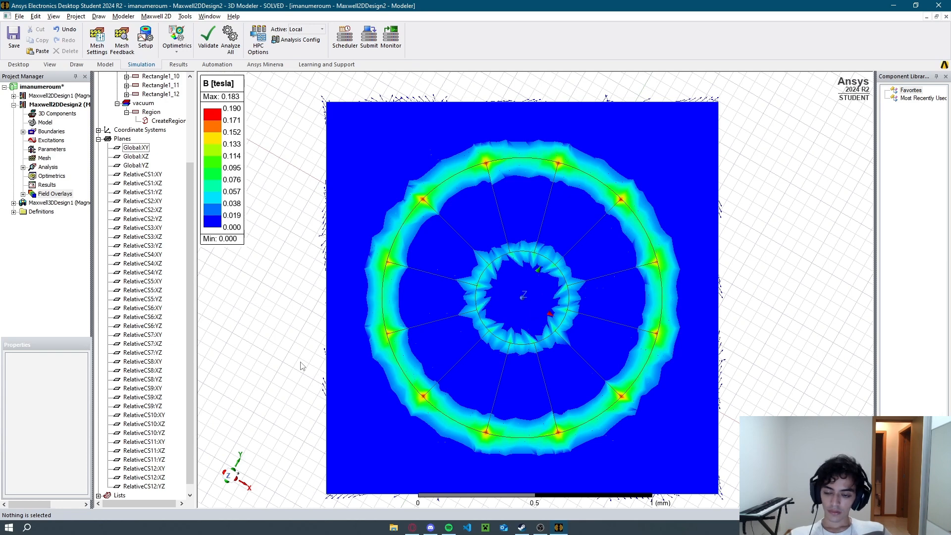
left_click(277, 248)
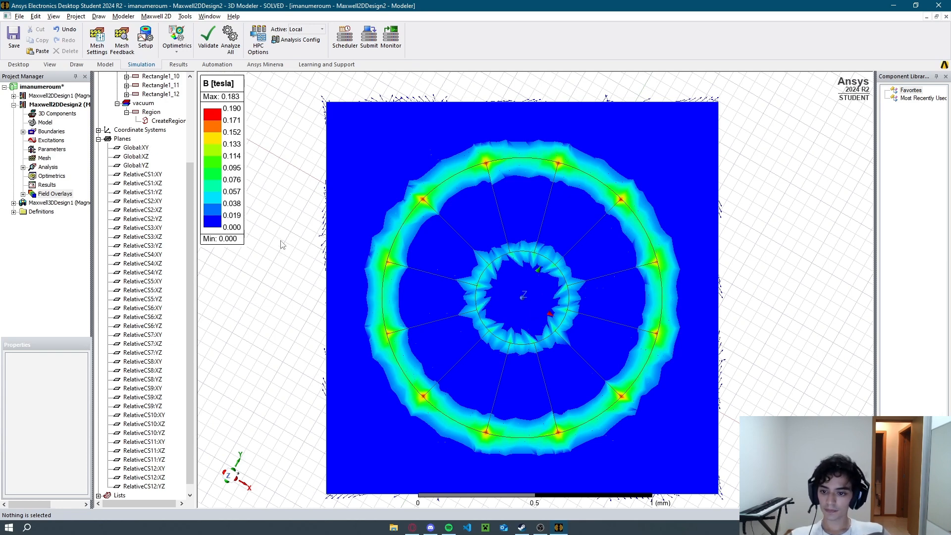
Switch to the presentation to check the segment magnetization directions in ring diagram (2), and return to Ansys Electronics Desktop.
left_click(413, 528)
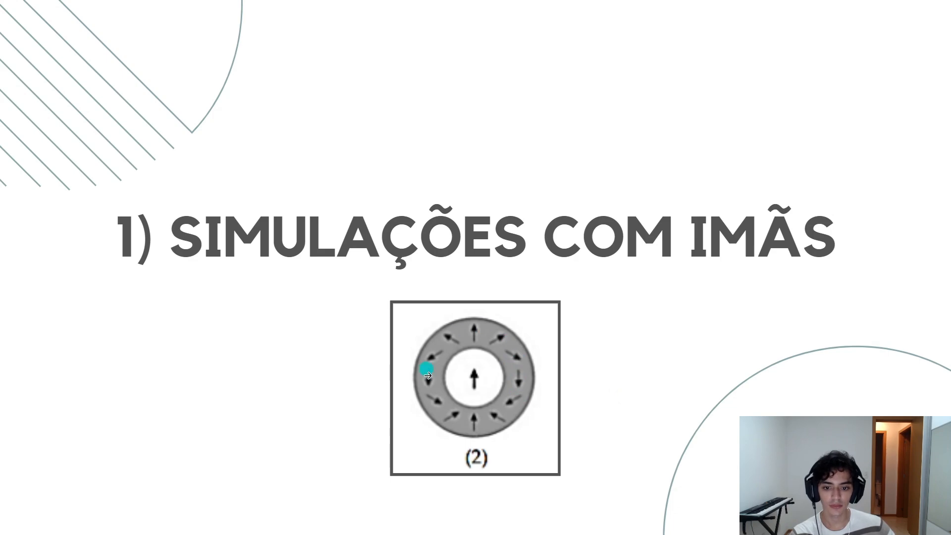
key("alt+Tab")
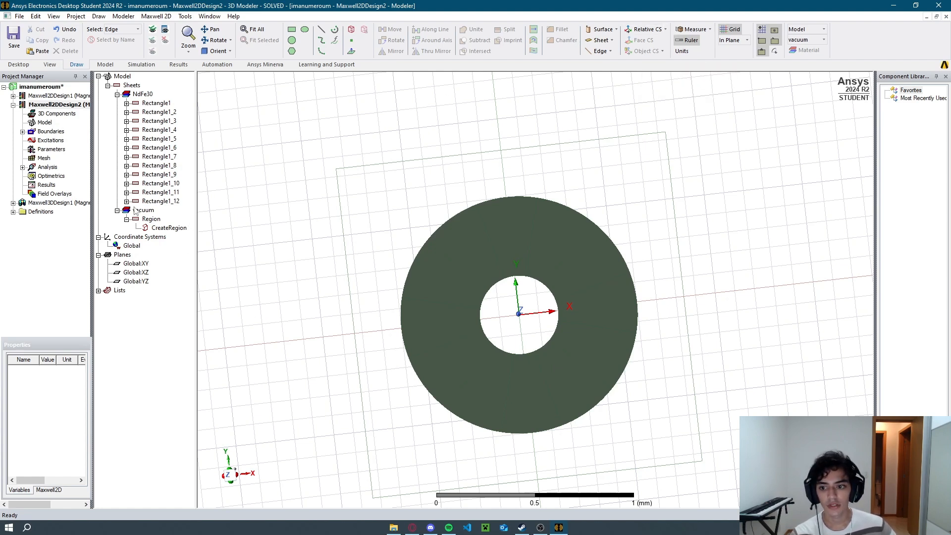
left_click(696, 29)
left_click(654, 68)
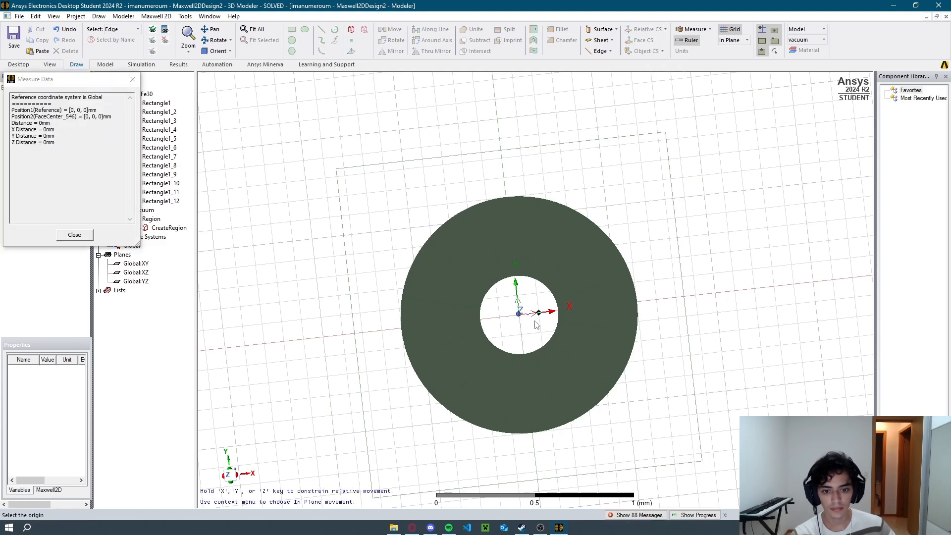
mouse_move(270, 387)
middle_mouse_down()
mouse_move(233, 359)
mouse_move(239, 365)
middle_mouse_up()
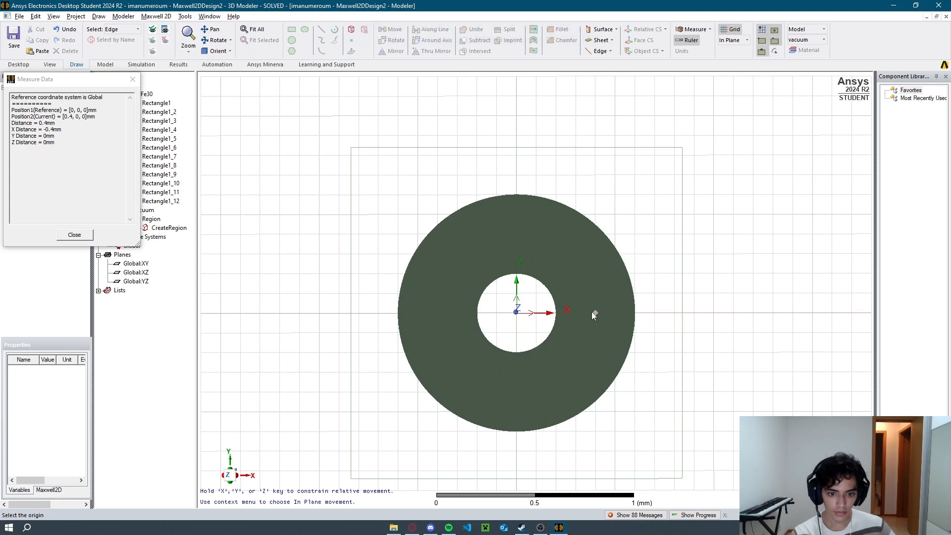
left_click(601, 313)
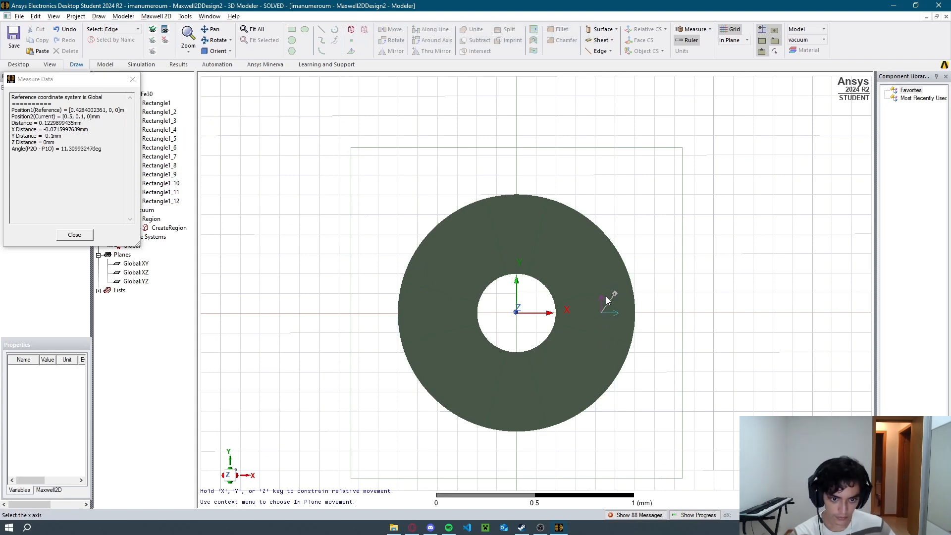
key("Escape")
Create an offset and rotated relative coordinate system on the ring's rightmost segment, about 0.4 mm from the center, with its X axis pointing straight down.
left_click(665, 29)
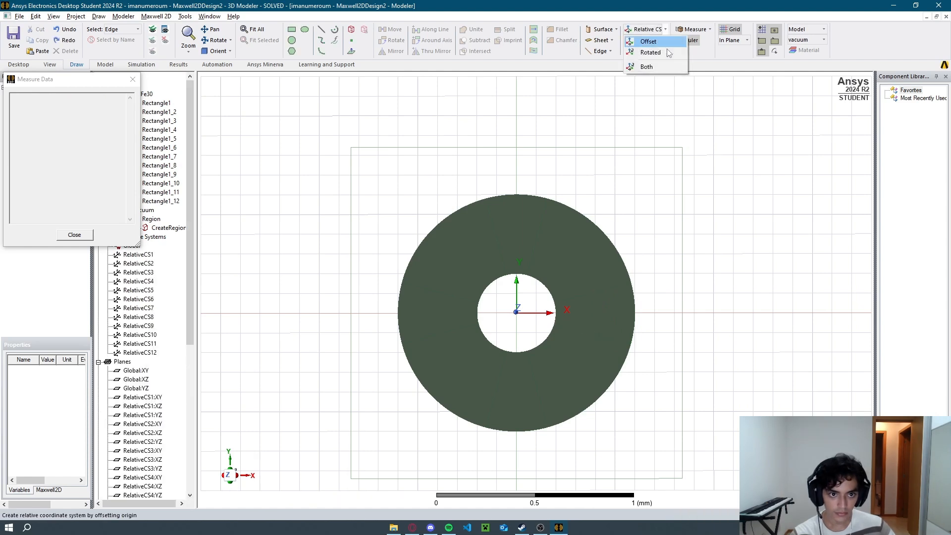
left_click(661, 66)
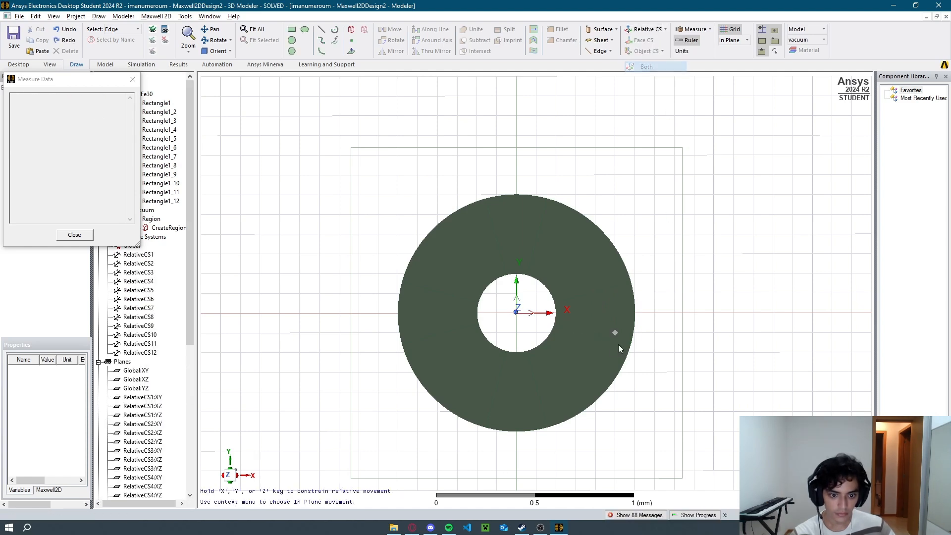
left_click(595, 313)
left_click(594, 325)
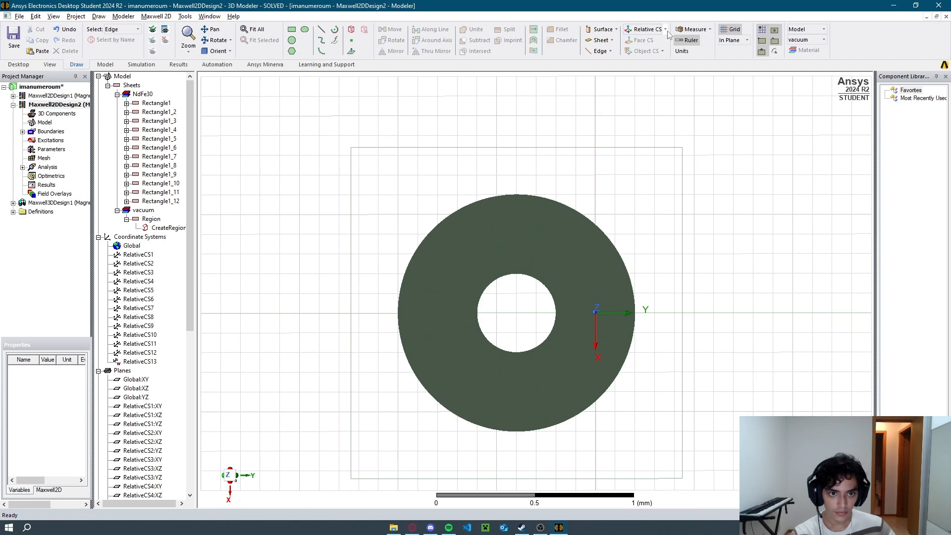
Following diagram (2), create an offset and rotated relative coordinate system on the segment 30° above the rightmost one, with X pointing down and right.
left_click(666, 29)
left_click(654, 67)
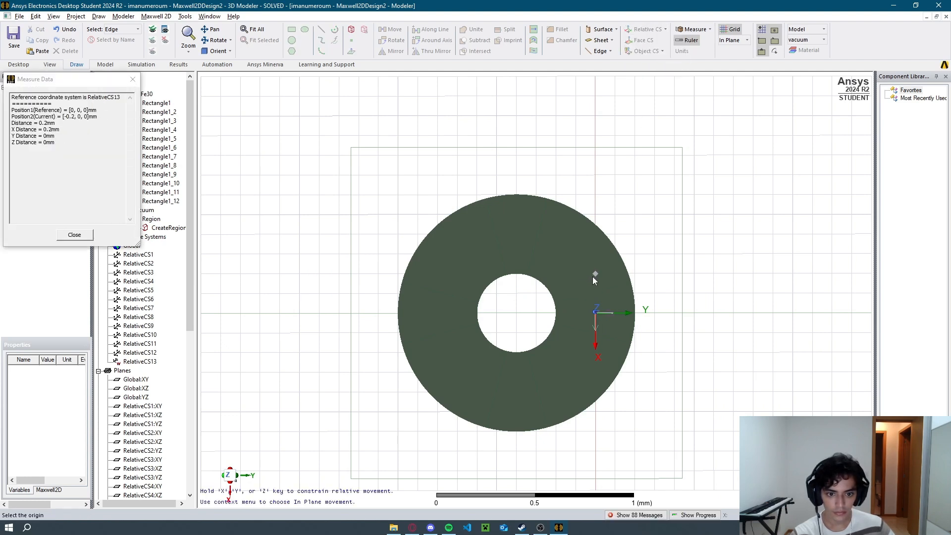
key("alt+Tab")
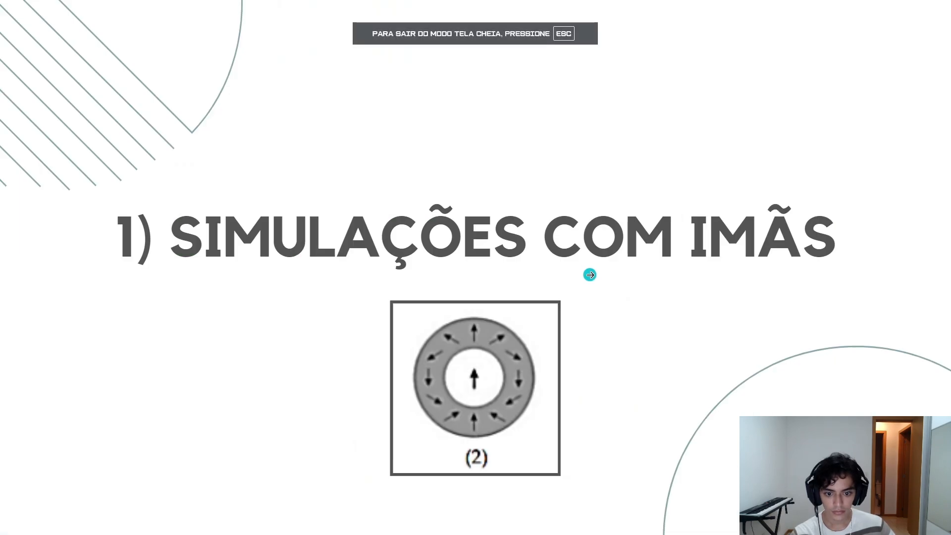
key("alt+Tab")
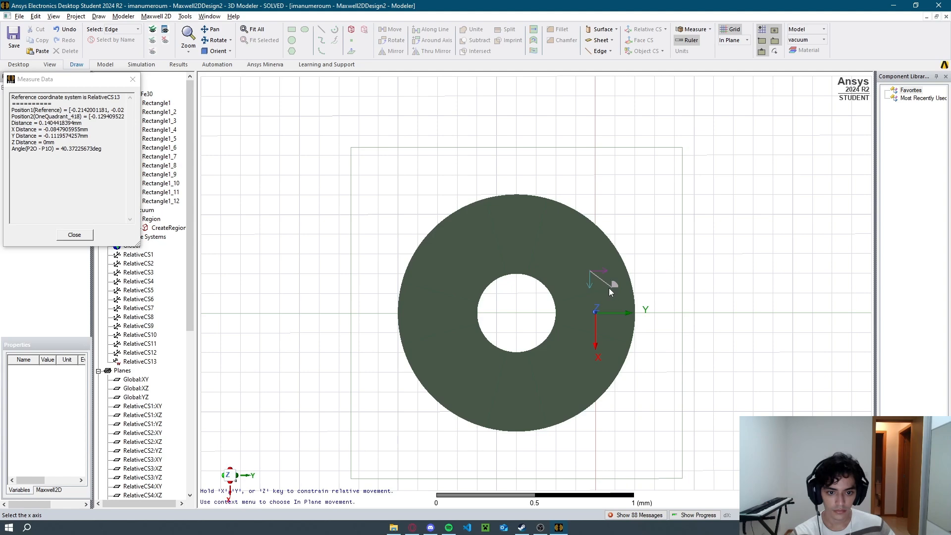
key("alt+Tab")
key("alt+Tab")
left_click(608, 287)
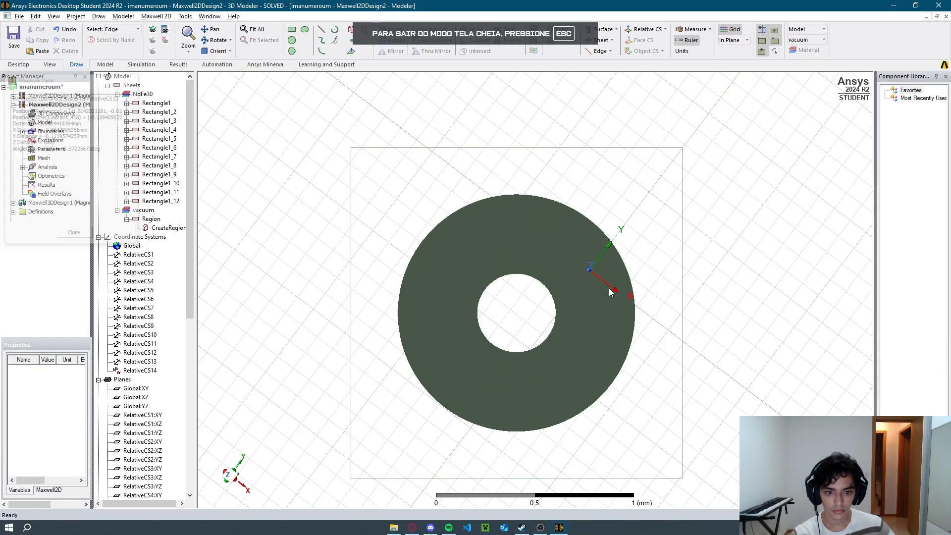
Create an offset and rotated relative coordinate system on the next segment counterclockwise, its X axis pointing right and slightly upward.
left_click(666, 29)
left_click(647, 66)
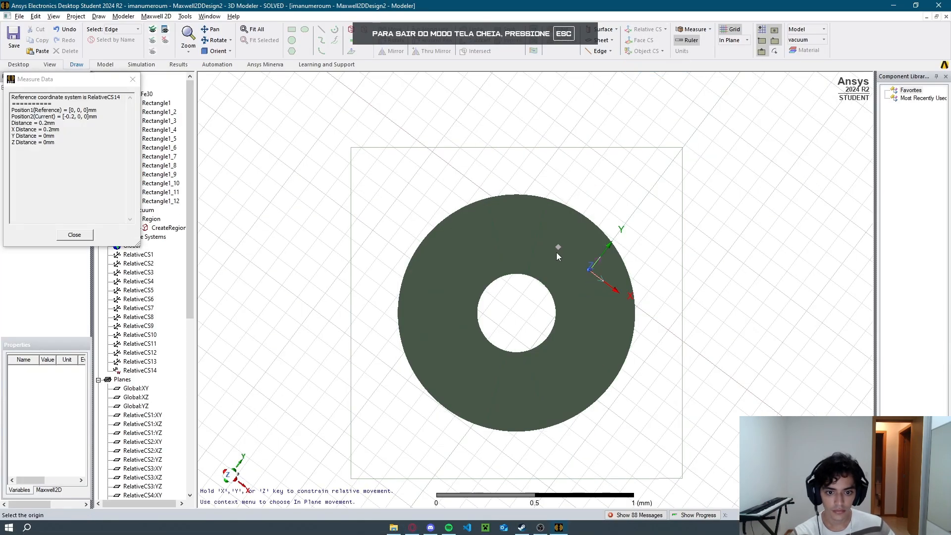
key("alt+Tab")
key("alt+Tab")
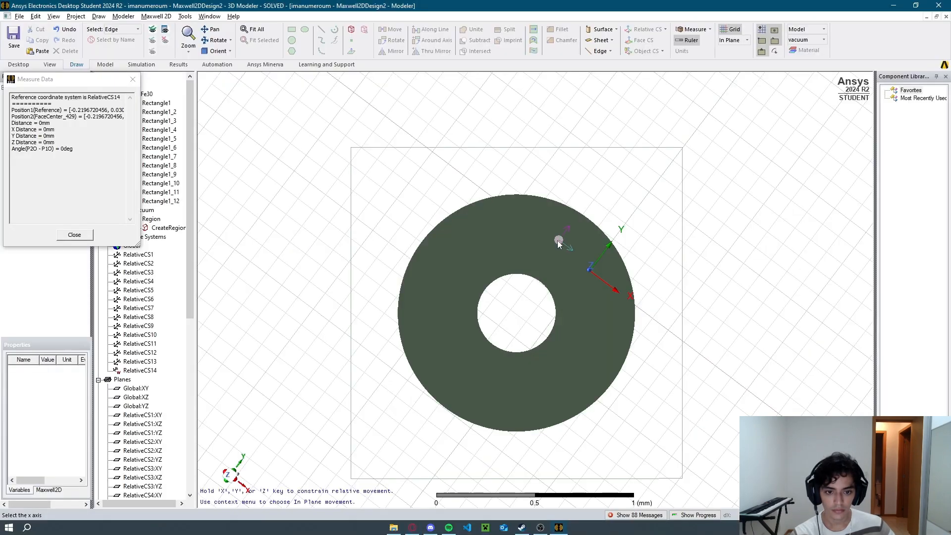
left_click(600, 231)
Create an offset and rotated relative coordinate system on the ring's topmost segment, its X axis pointing straight up as in diagram (2).
left_click(665, 29)
left_click(646, 66)
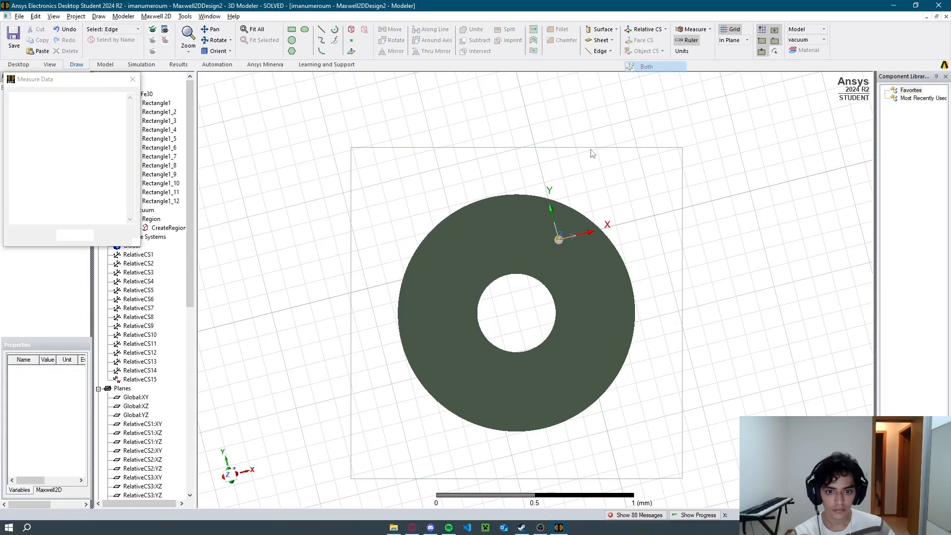
left_click(519, 238)
key("alt+Tab")
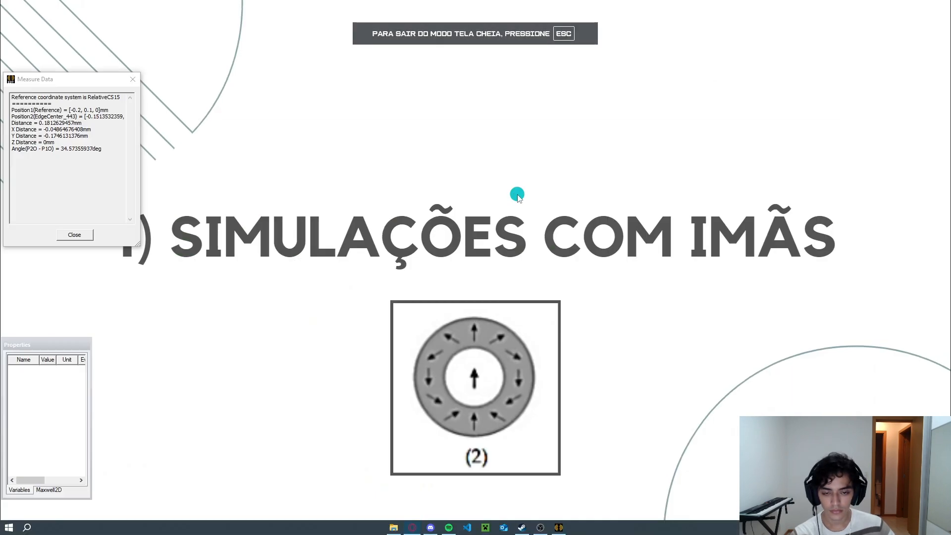
key("alt+Tab")
key("Escape")
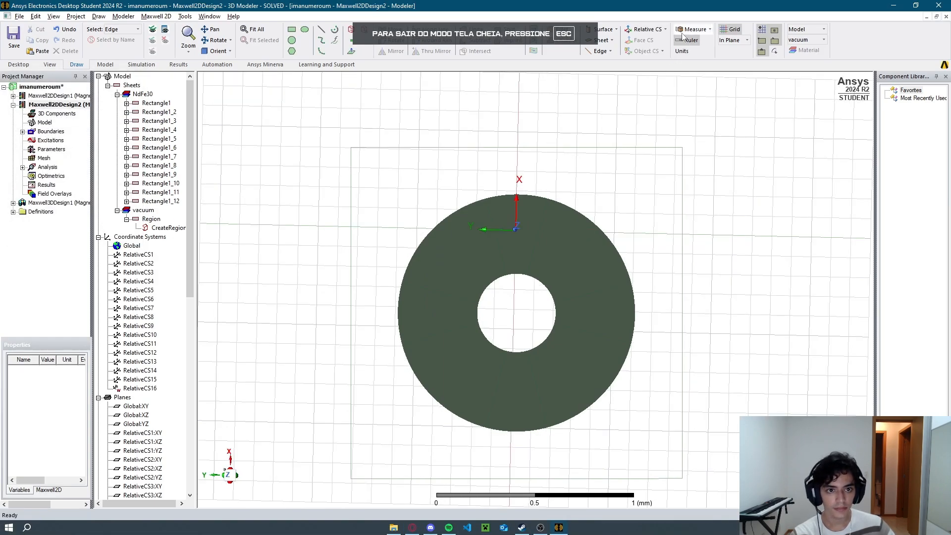
Create an offset and rotated relative coordinate system on the segment just left of the topmost one, its X axis pointing up and left per diagram (2).
left_click(684, 31)
left_click(646, 67)
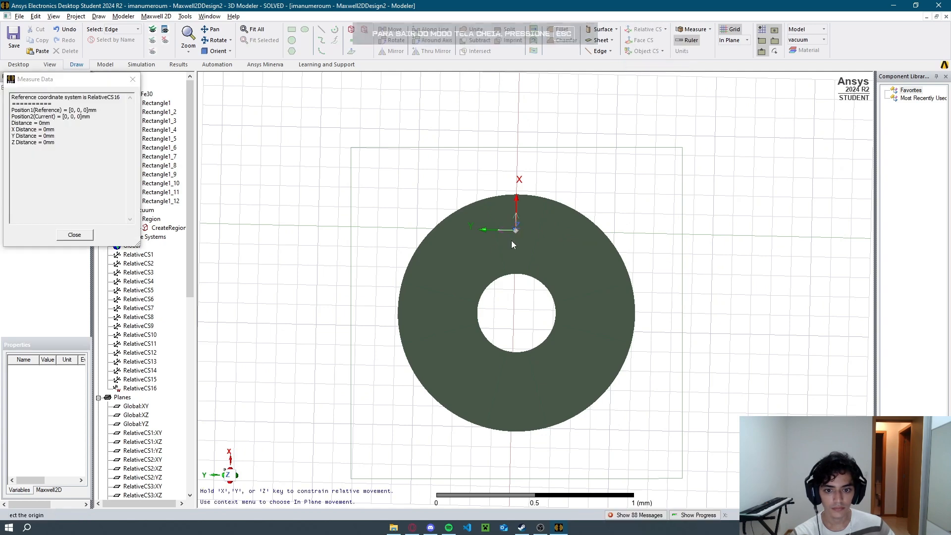
left_click(474, 238)
key("alt+Tab")
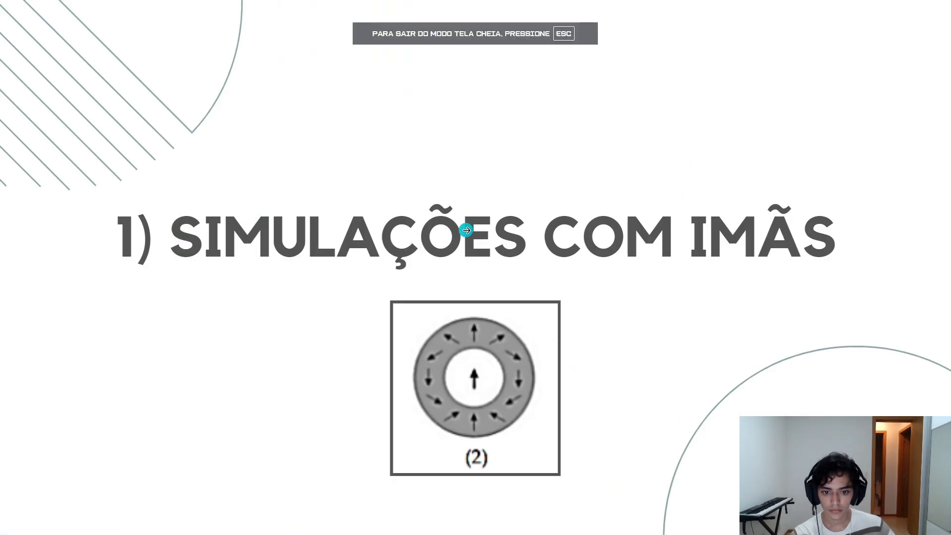
key("alt+Tab")
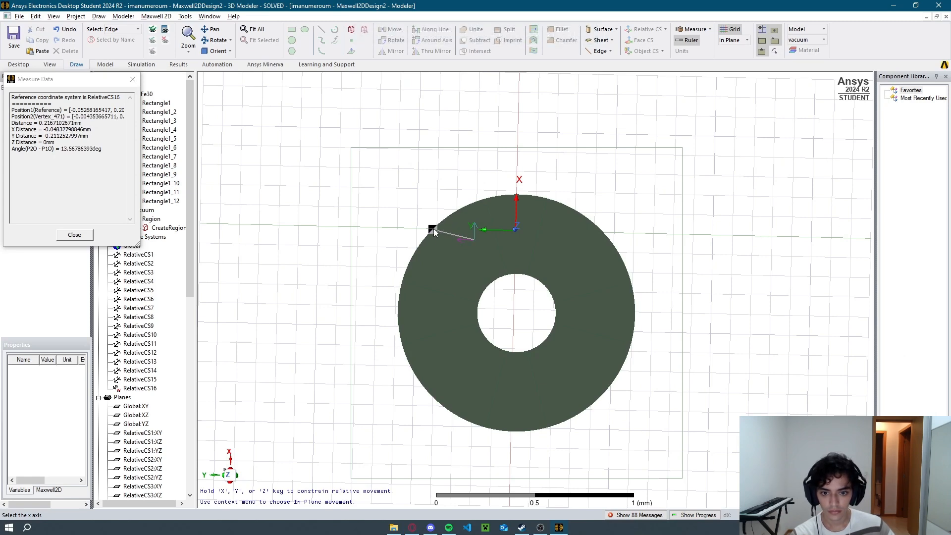
key("alt+Tab")
key("alt+Tab")
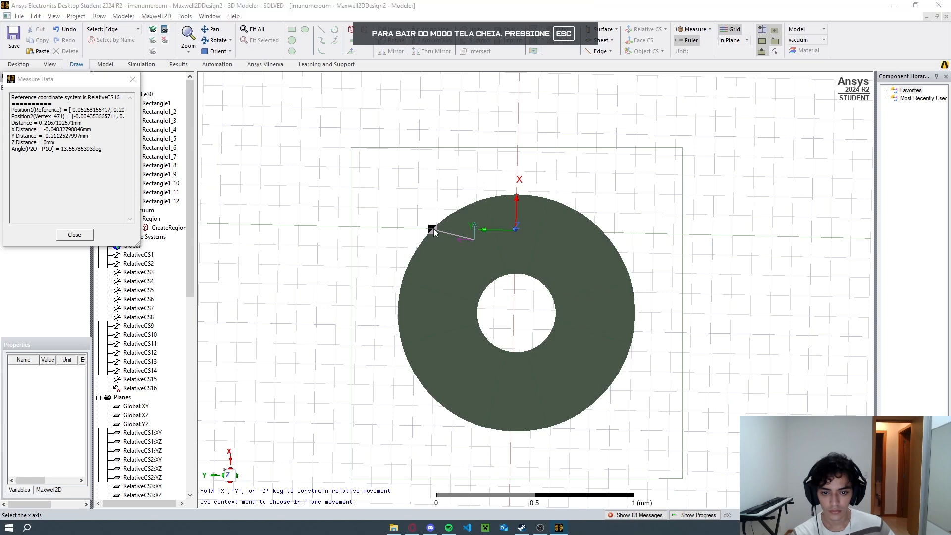
key("alt+Tab")
key("alt+Tab")
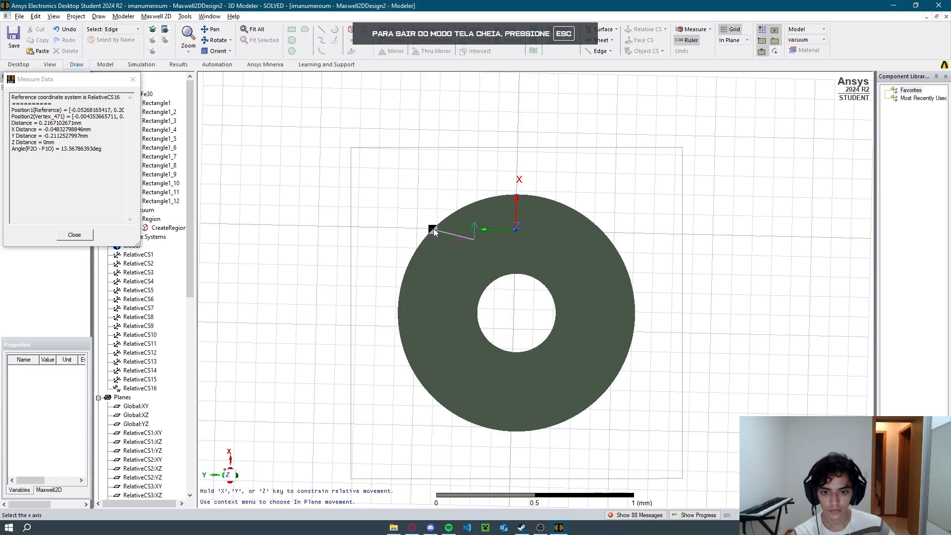
key("alt+Tab")
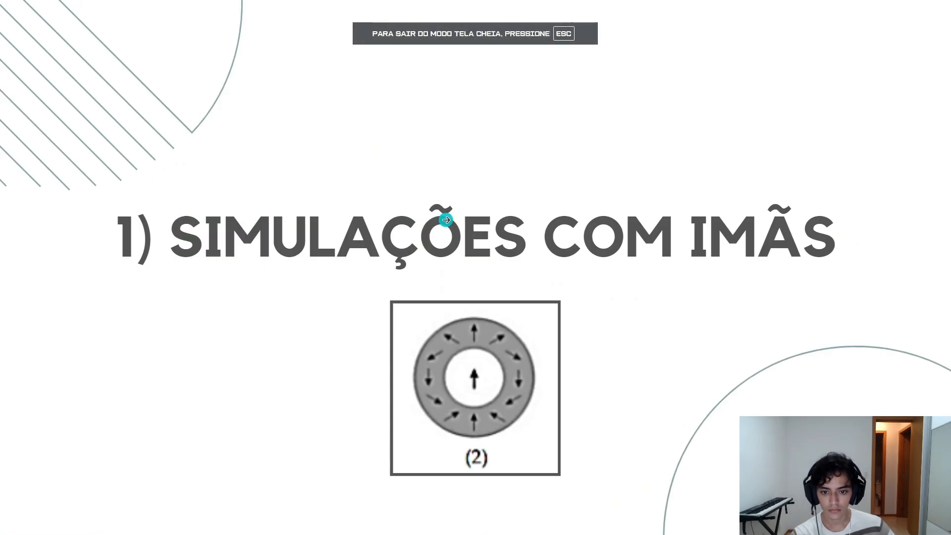
key("alt+Tab")
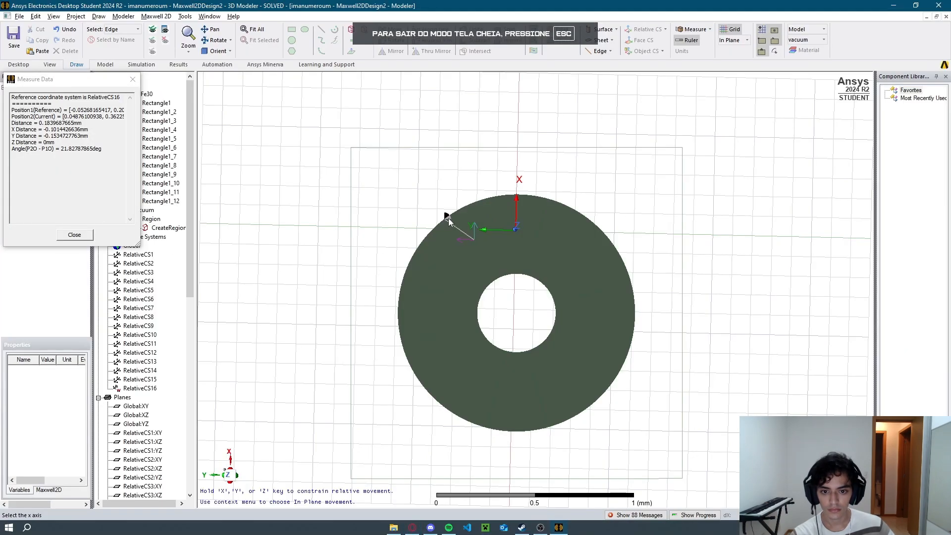
left_click(447, 218)
Create an offset and rotated relative coordinate system on the segment just above the leftmost one, its X axis pointing left and slightly downward per diagram (2).
left_click(645, 29)
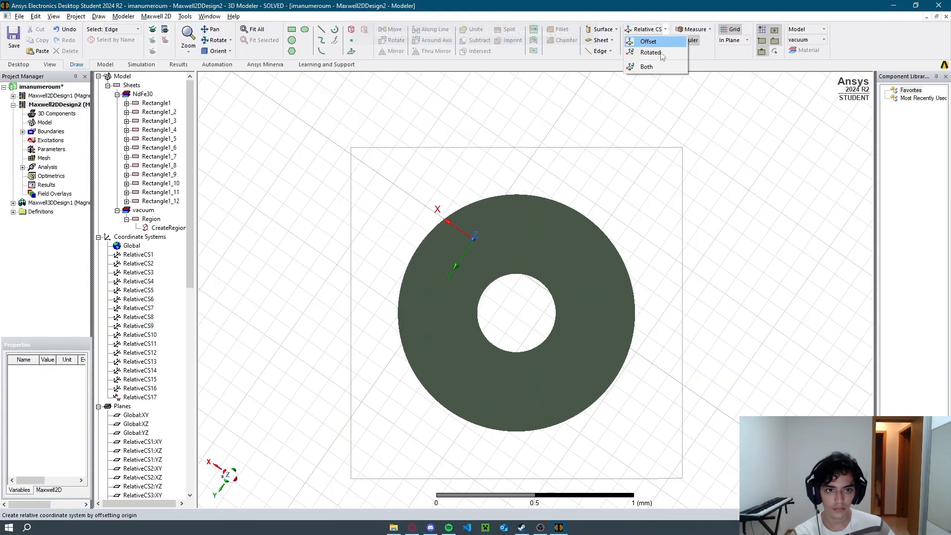
left_click(654, 52)
key("alt+Tab")
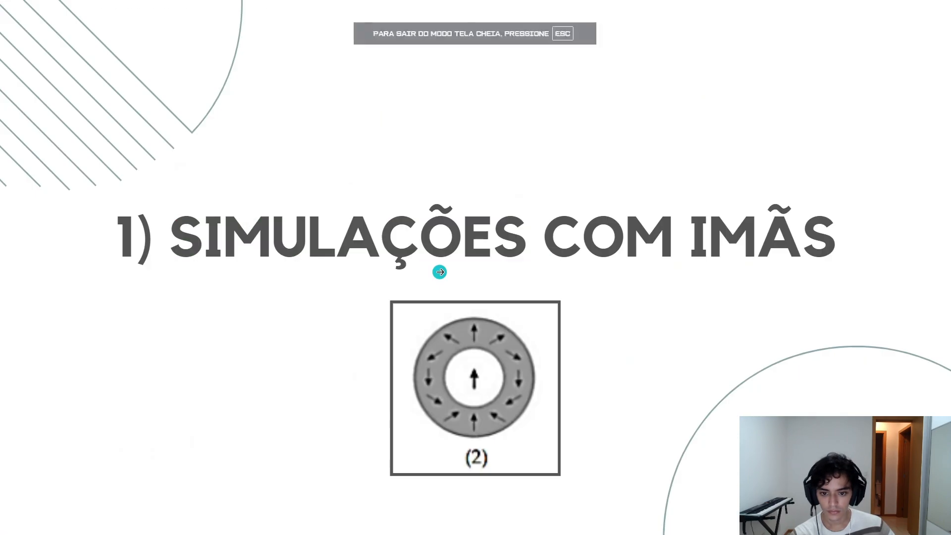
key("alt+Tab")
left_click(443, 272)
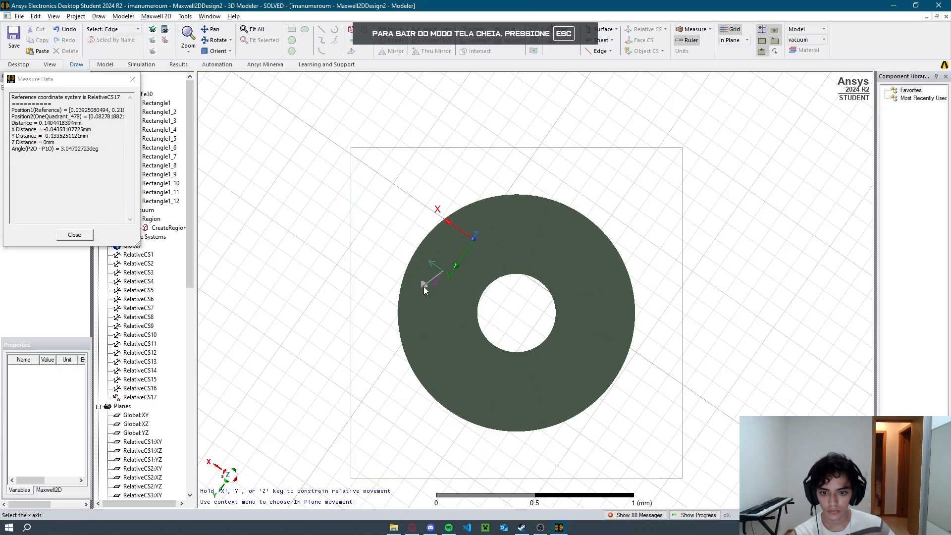
left_click(419, 281)
Create an offset and rotated relative coordinate system on the ring's leftmost segment, its X axis pointing straight down as in diagram (2).
left_click(665, 29)
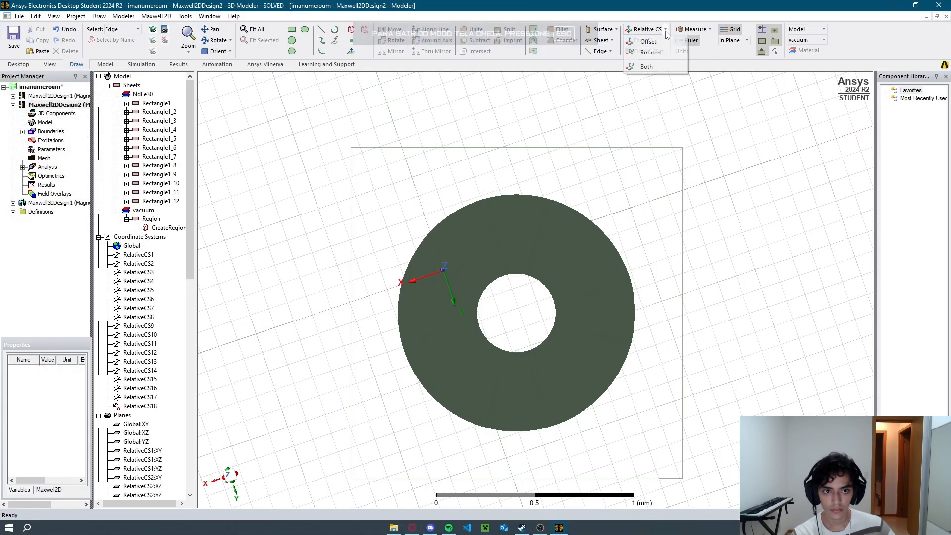
left_click(654, 53)
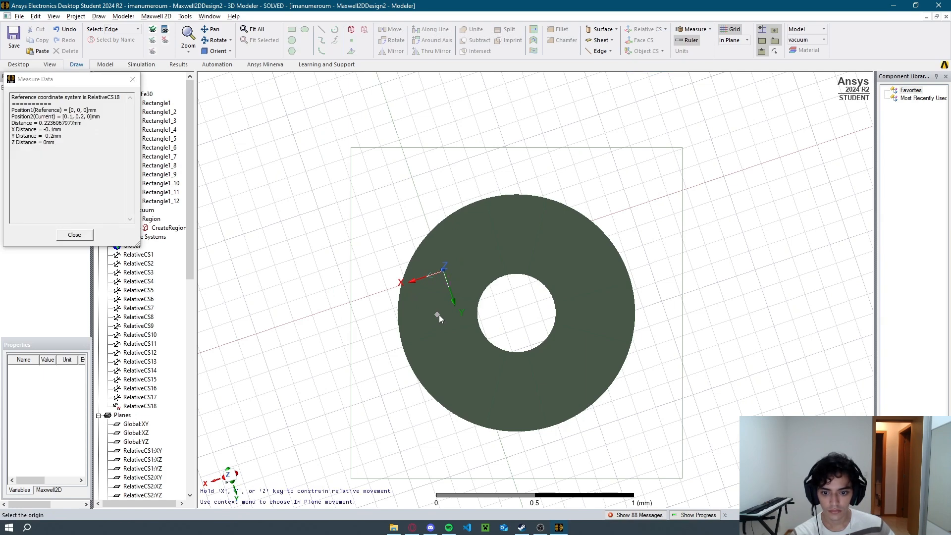
key("alt+Tab")
key("alt+Tab")
left_click(439, 315)
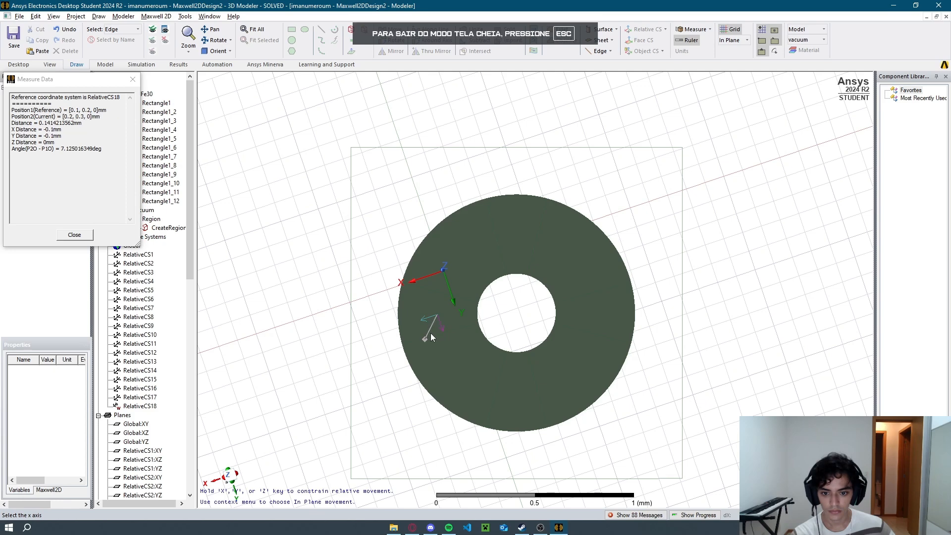
left_click(436, 370)
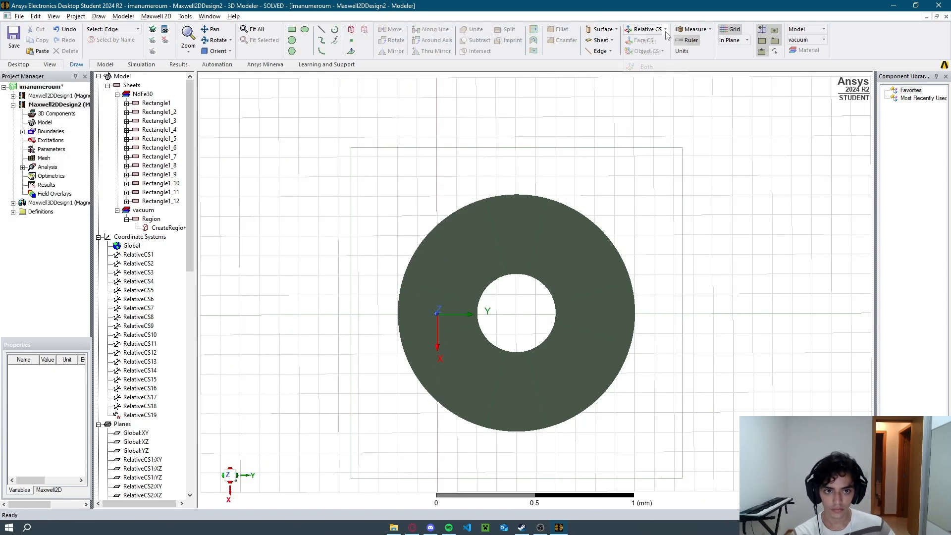
Continuing counterclockwise, create offset and rotated coordinate systems on the two segments between leftmost and bottommost, with X pointing down-right on the first and up-right on the second.
left_click(643, 31)
left_click(443, 354)
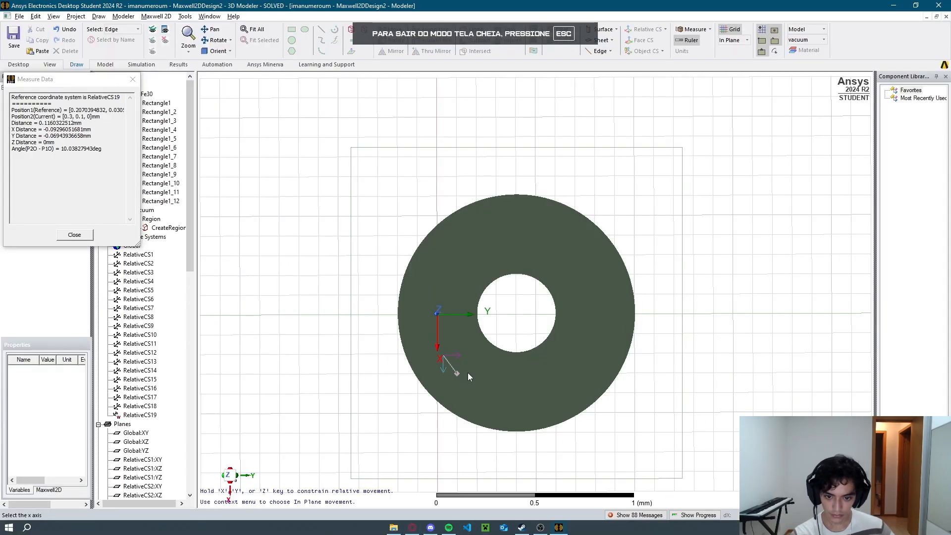
left_click(468, 372)
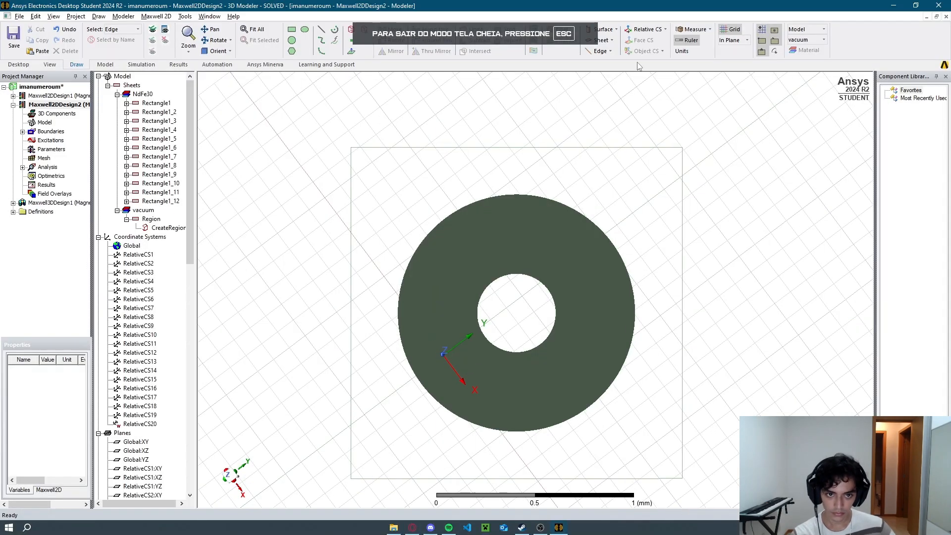
left_click(665, 29)
left_click(646, 65)
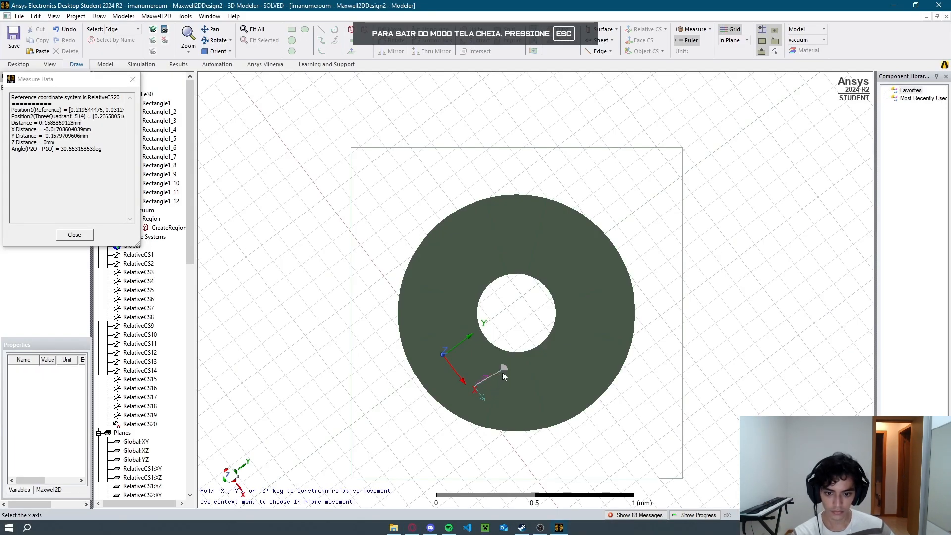
left_click(502, 373)
Create an offset and rotated relative coordinate system on the ring's bottommost segment, its X axis pointing straight up per diagram (2).
left_click(666, 30)
left_click(647, 66)
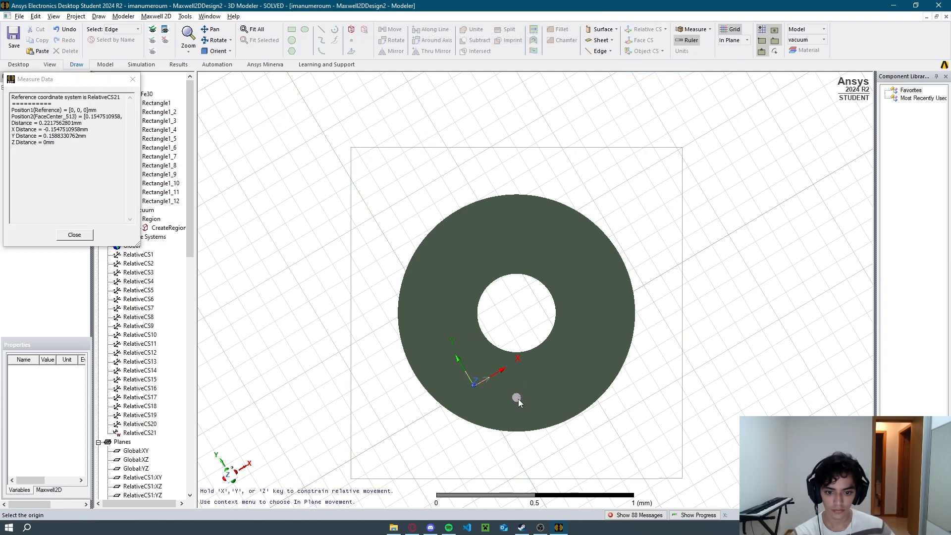
key("alt+Tab")
key("alt+Tab")
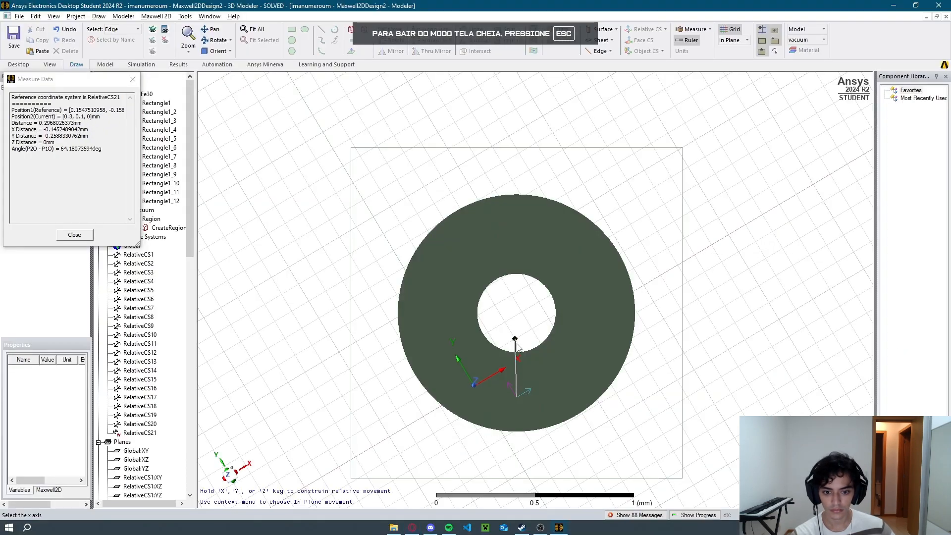
key("Escape")
left_click(665, 30)
left_click(661, 65)
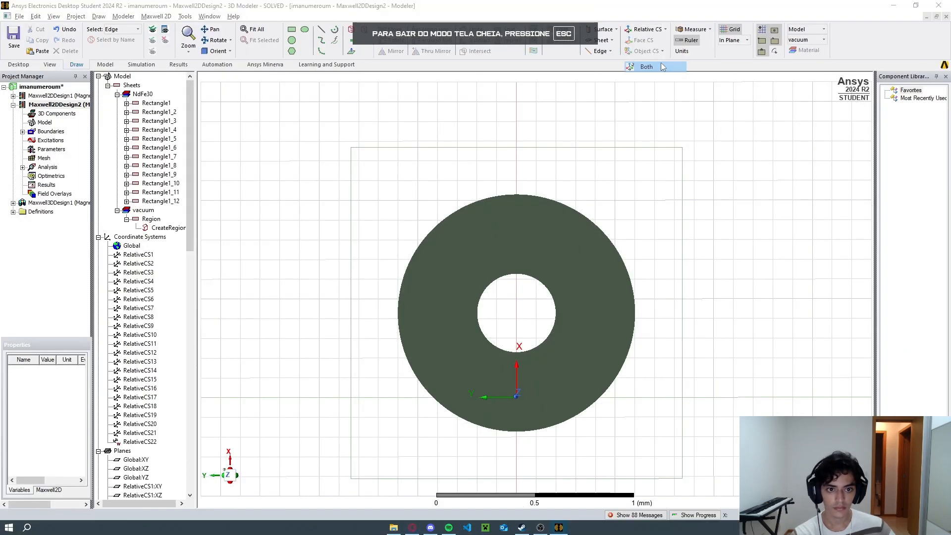
key("alt+Tab")
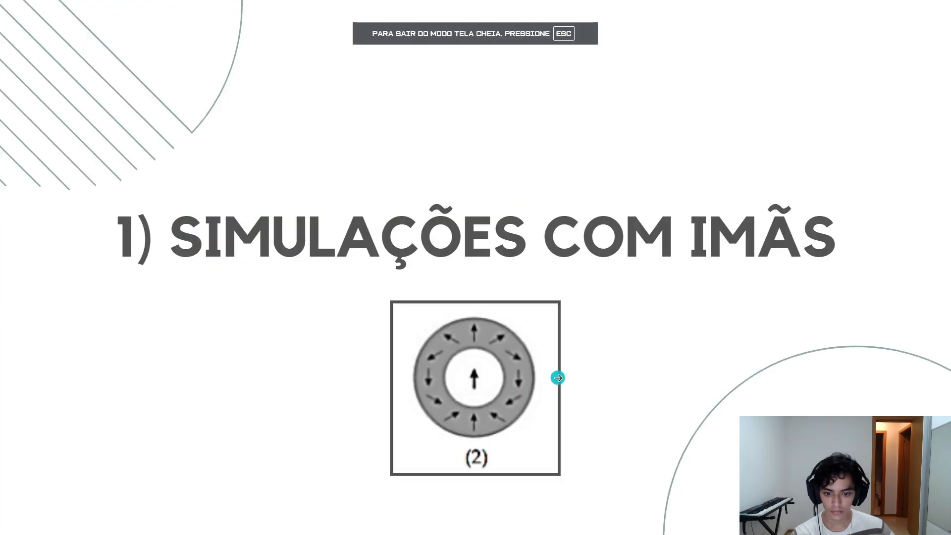
key("alt+Tab")
left_click(557, 378)
key("Escape")
left_click(666, 30)
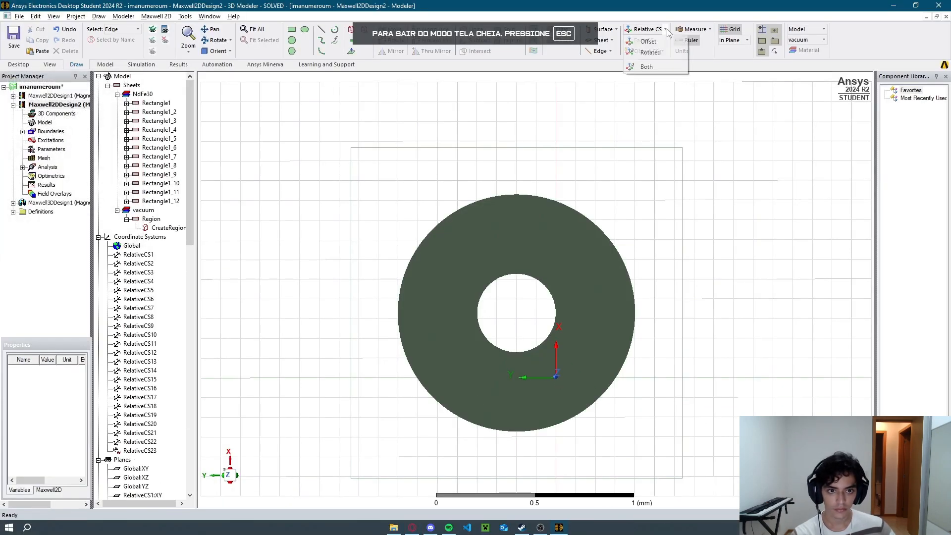
key("alt+Tab")
key("alt+Tab")
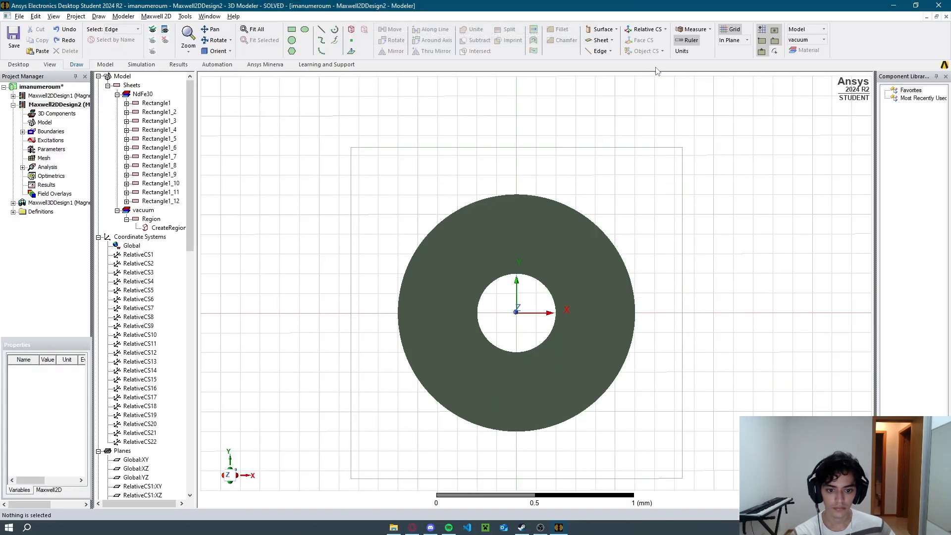
Continuing counterclockwise, create offset and rotated coordinate systems on the two segments between bottommost and rightmost, with X pointing up-left on the first and down-left on the second.
left_click(665, 30)
left_click(644, 67)
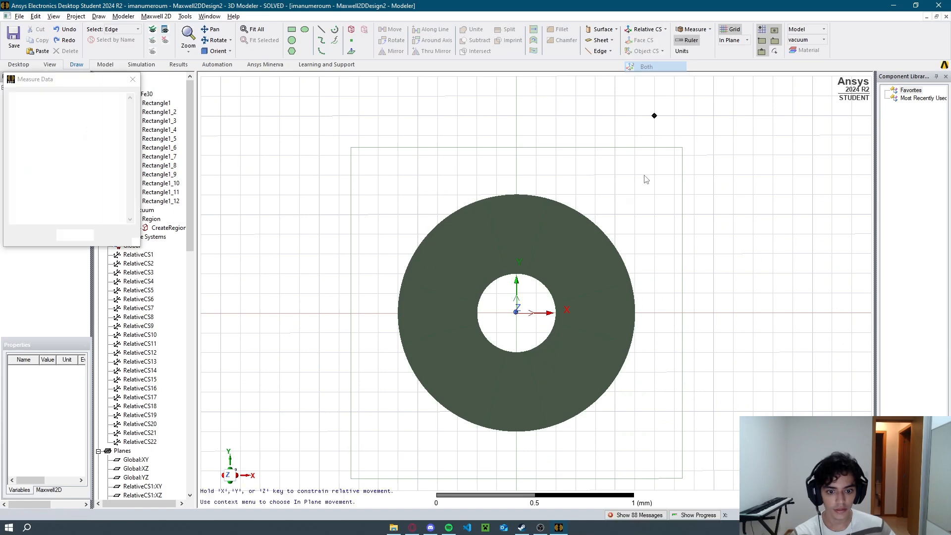
left_click(558, 386)
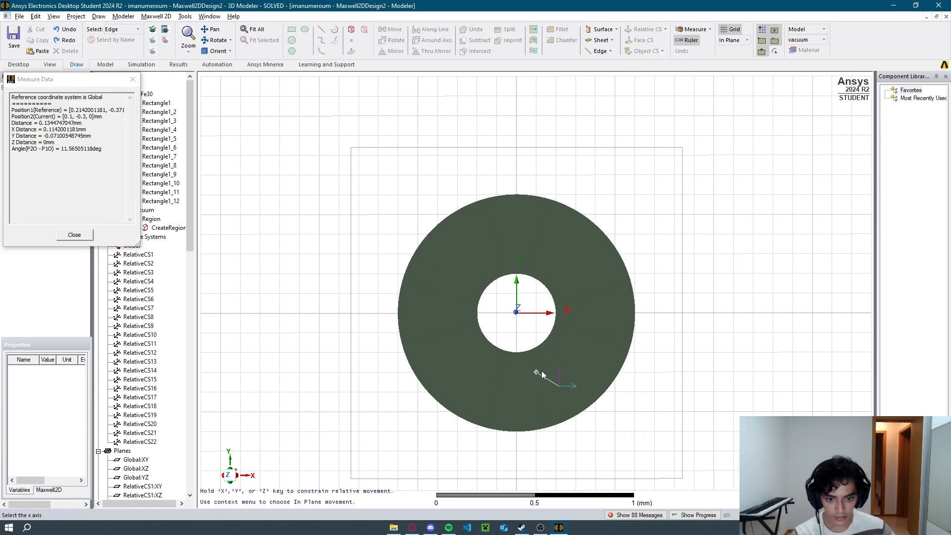
left_click(542, 370)
left_click(665, 29)
left_click(644, 67)
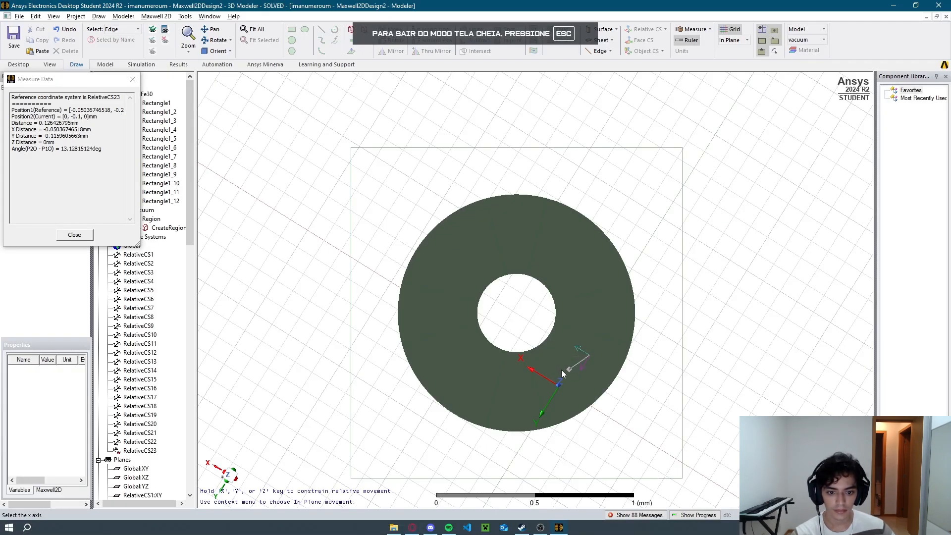
left_click(569, 347)
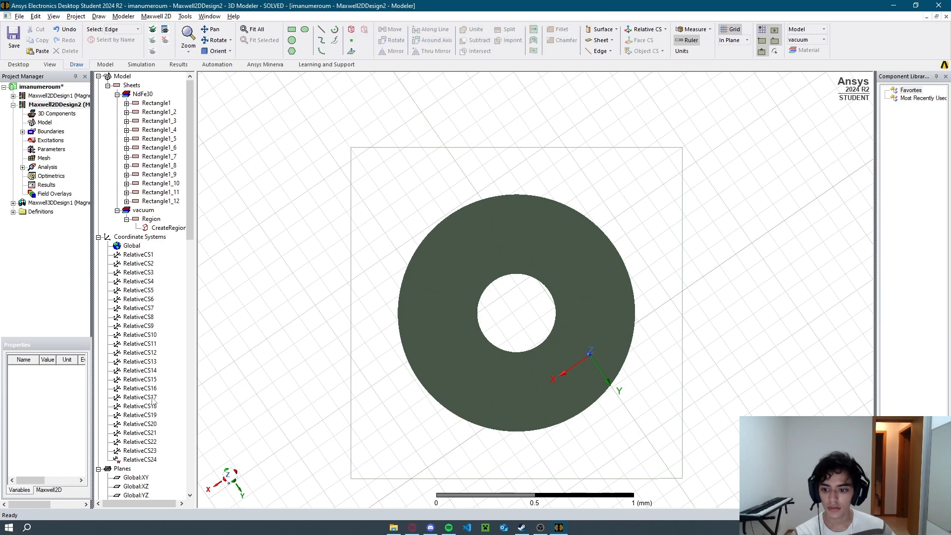
left_click(151, 433)
left_click(151, 441)
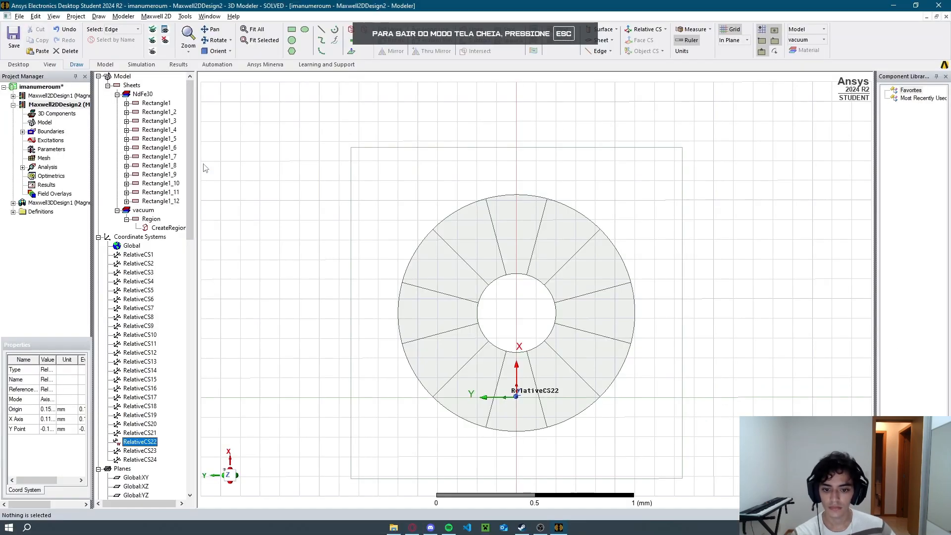
left_click(616, 132)
left_click(157, 103)
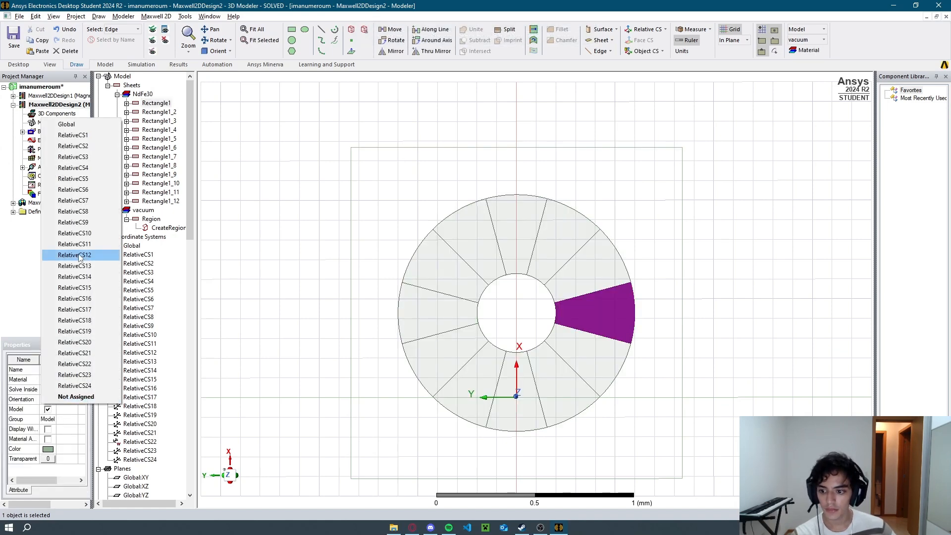
left_click(266, 230)
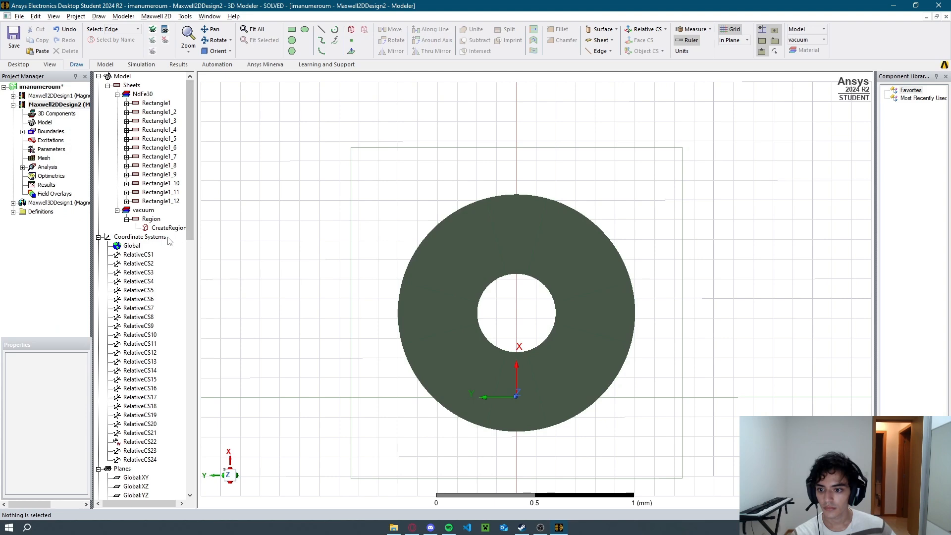
Delete the twelve old coordinate systems, RelativeCS1 through RelativeCS12.
left_click(150, 256)
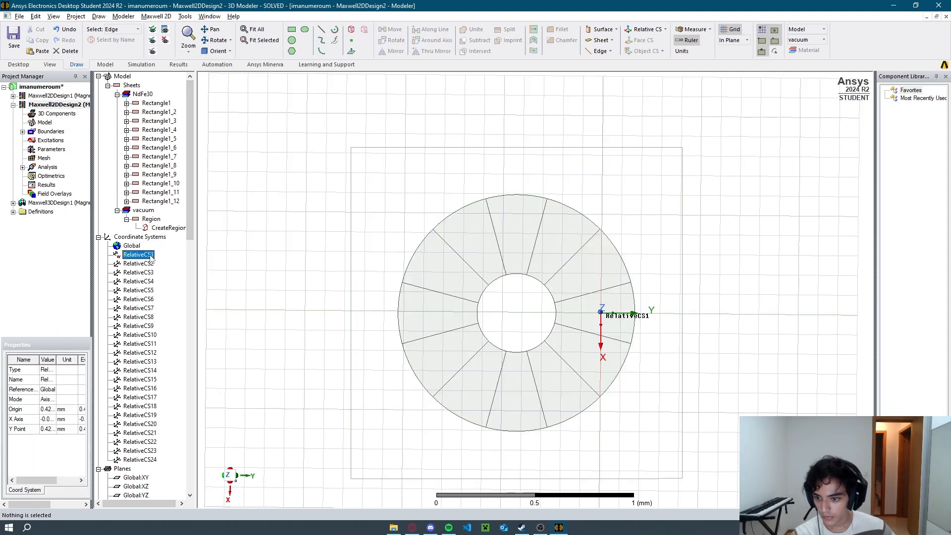
left_click(155, 353, "shift")
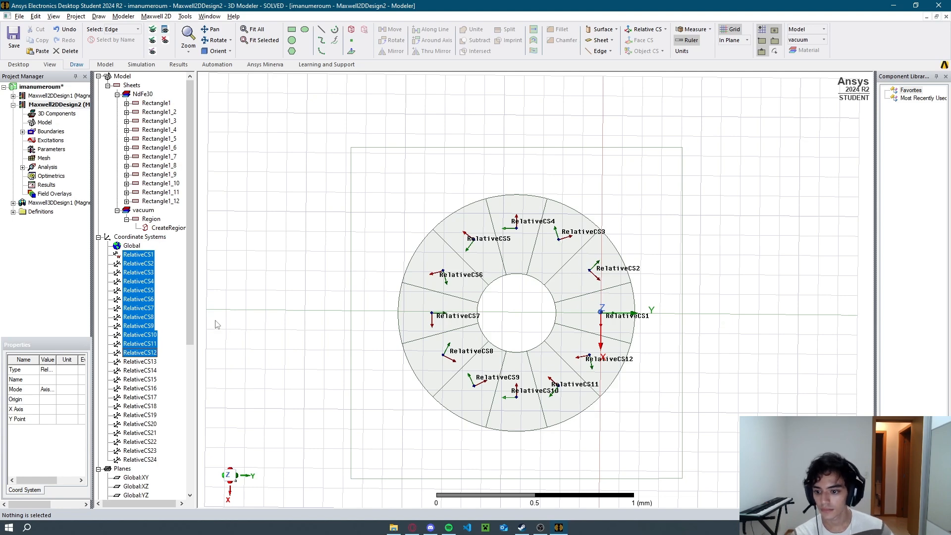
key("Delete")
left_click(548, 288)
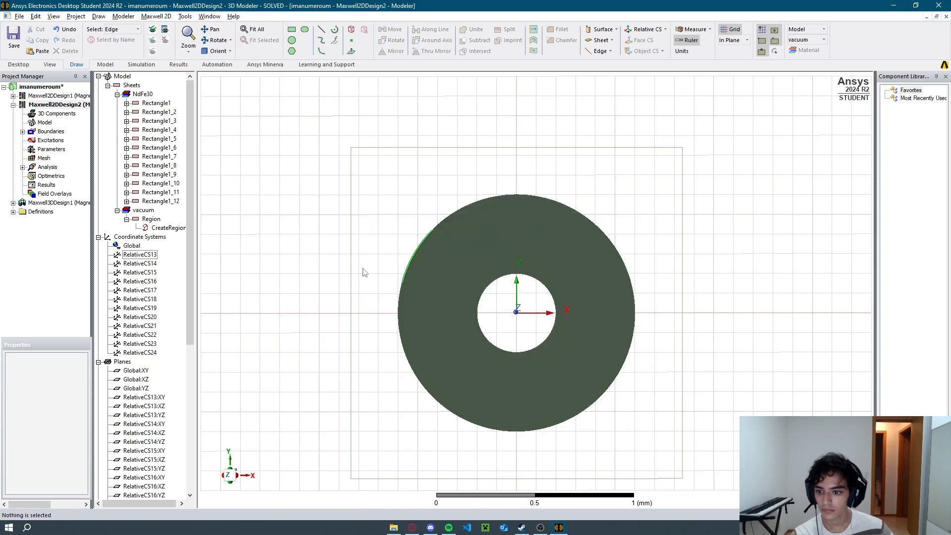
Set the orientation of Rectangle1 to RelativeCS13 and of Rectangle1_2 to RelativeCS14.
right_click(155, 103)
left_click(55, 400)
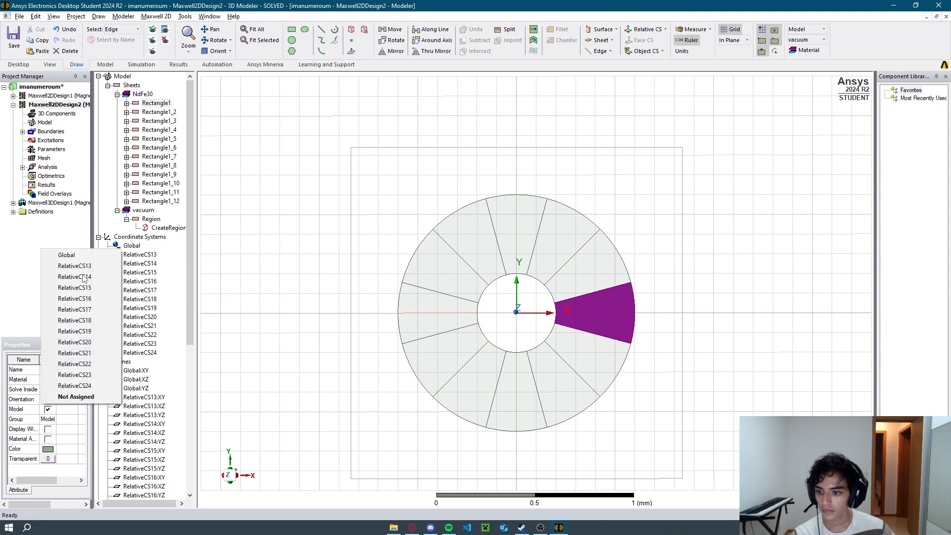
left_click(74, 266)
left_click(159, 113)
left_click(53, 400)
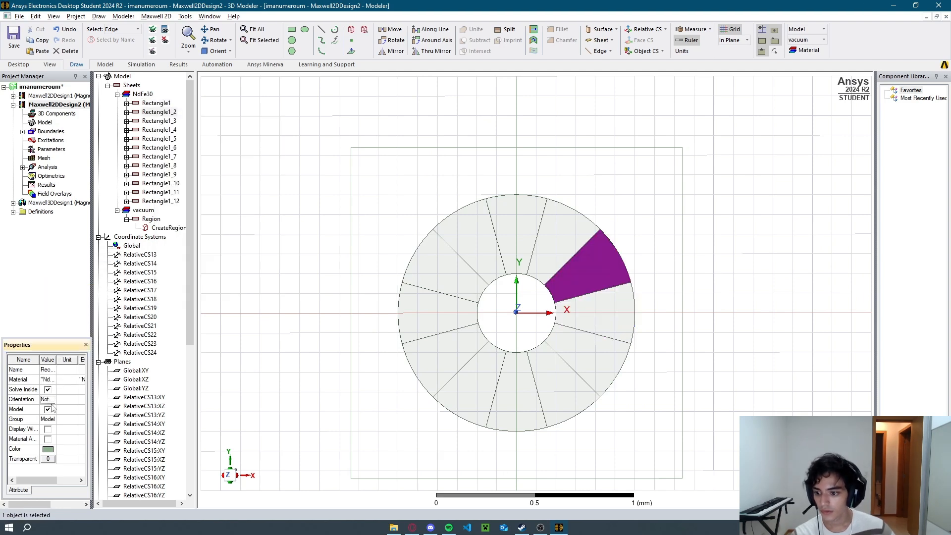
left_click(54, 402)
left_click(92, 280)
Set the orientation of Rectangle1_3 to RelativeCS15 and of Rectangle1_4 to RelativeCS16.
left_click(159, 121)
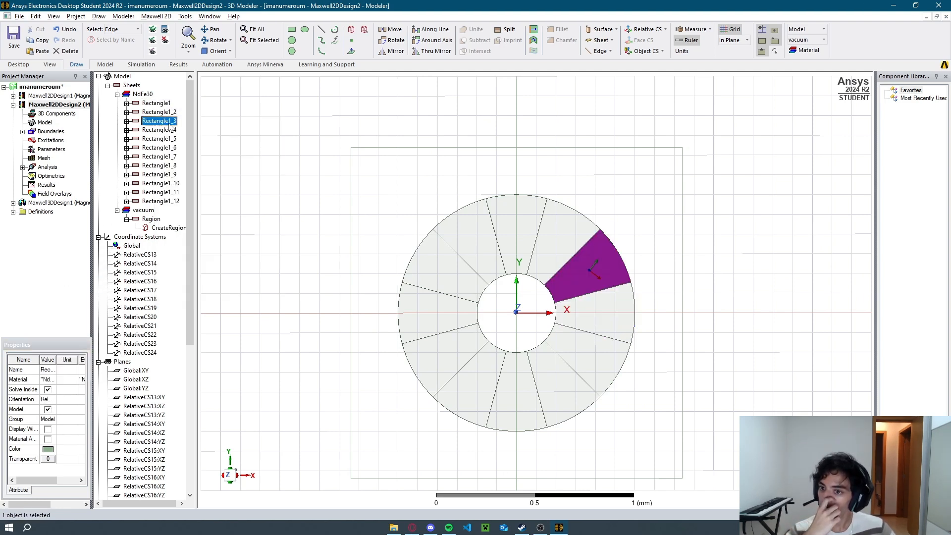
left_click(48, 401)
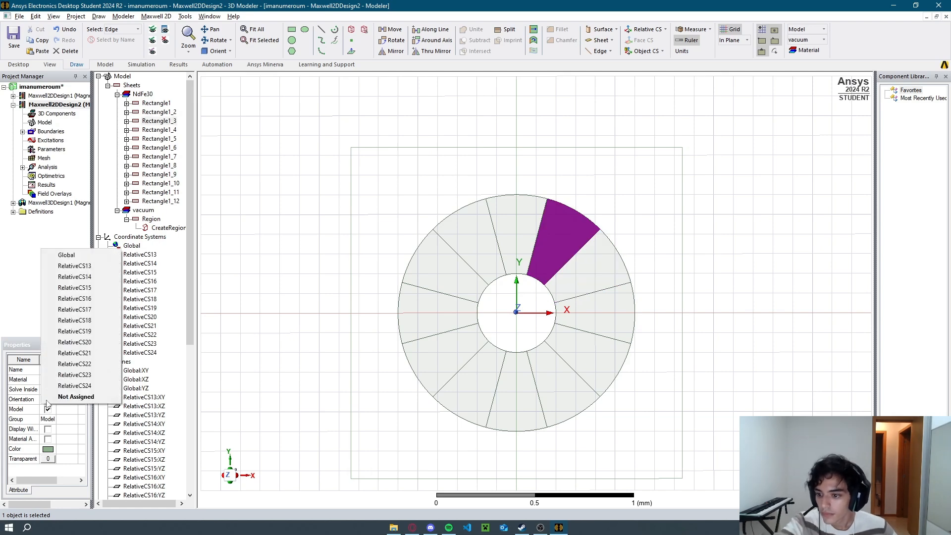
left_click(105, 290)
left_click(173, 131)
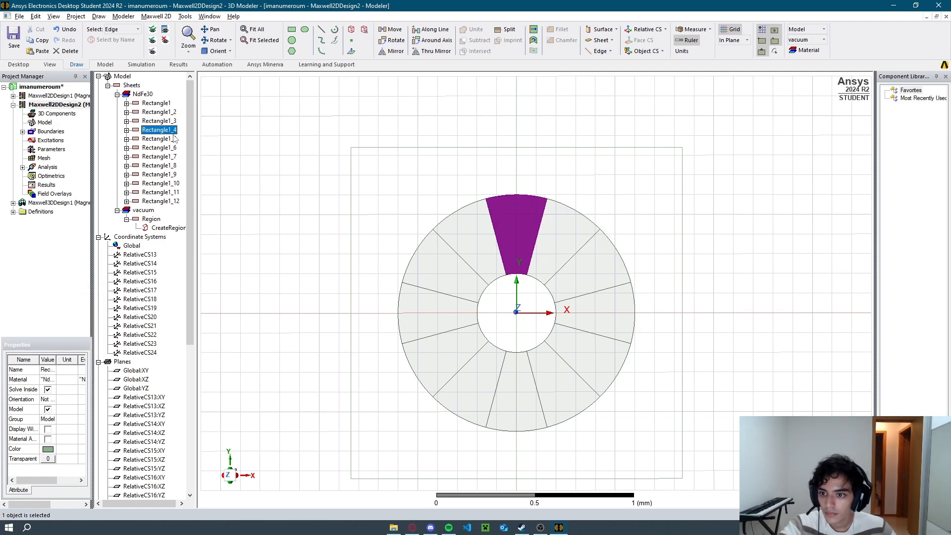
left_click(47, 399)
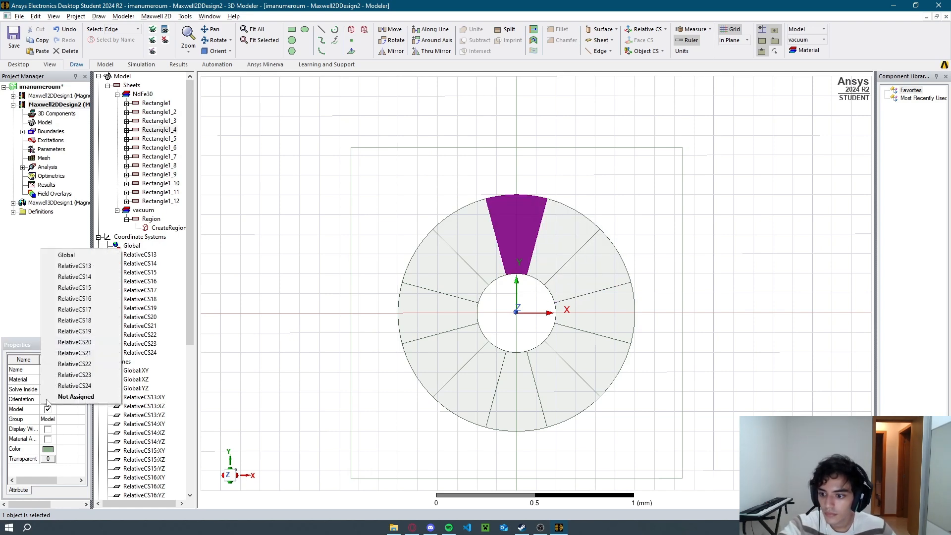
left_click(100, 299)
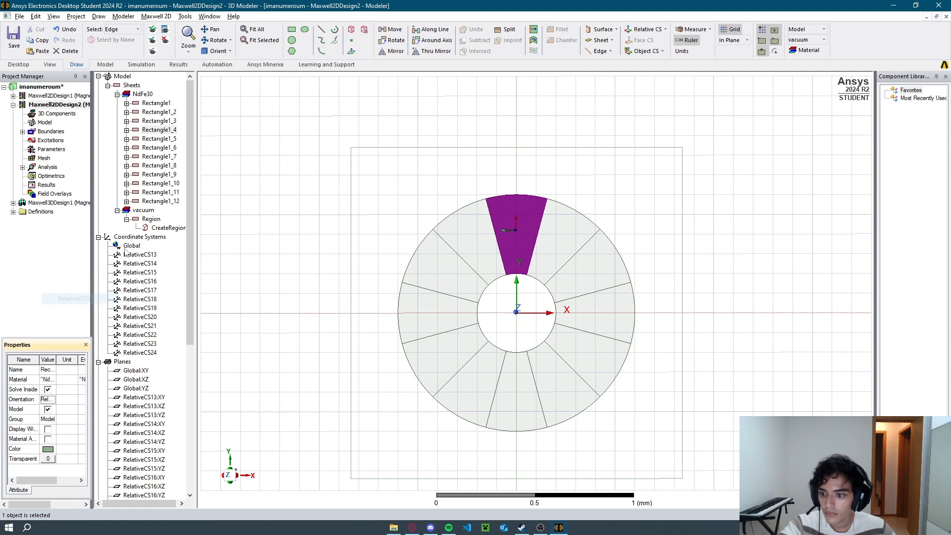
Set the orientation of Rectangle1_5, the segment just left of the topmost one, to RelativeCS17.
left_click(171, 140)
left_click(46, 399)
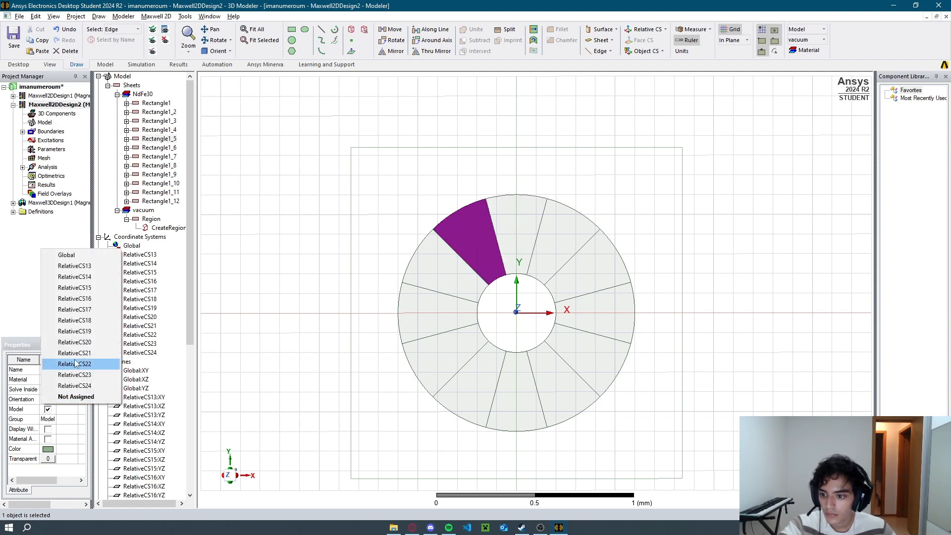
left_click(100, 310)
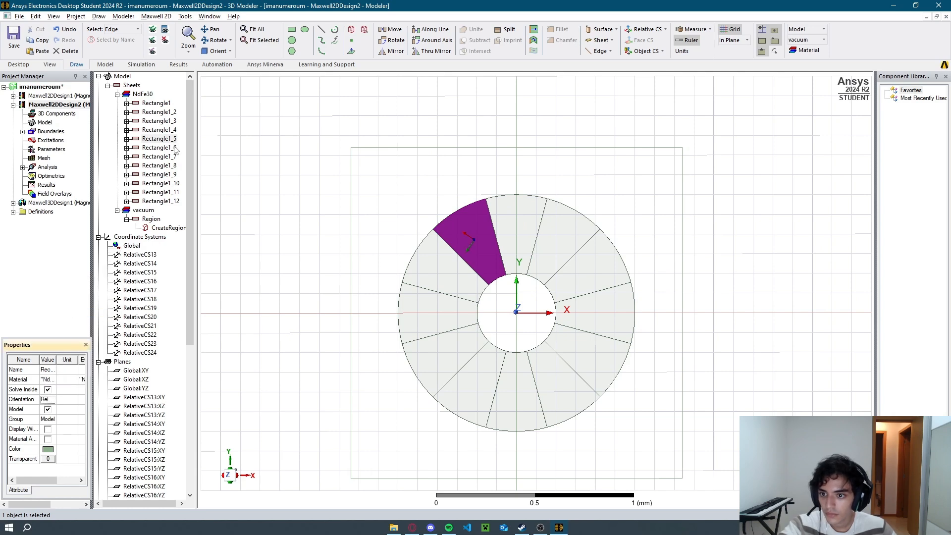
Set the orientation of Rectangle1_6 to RelativeCS18 and of Rectangle1_7 to RelativeCS19.
left_click(159, 147)
left_click(50, 399)
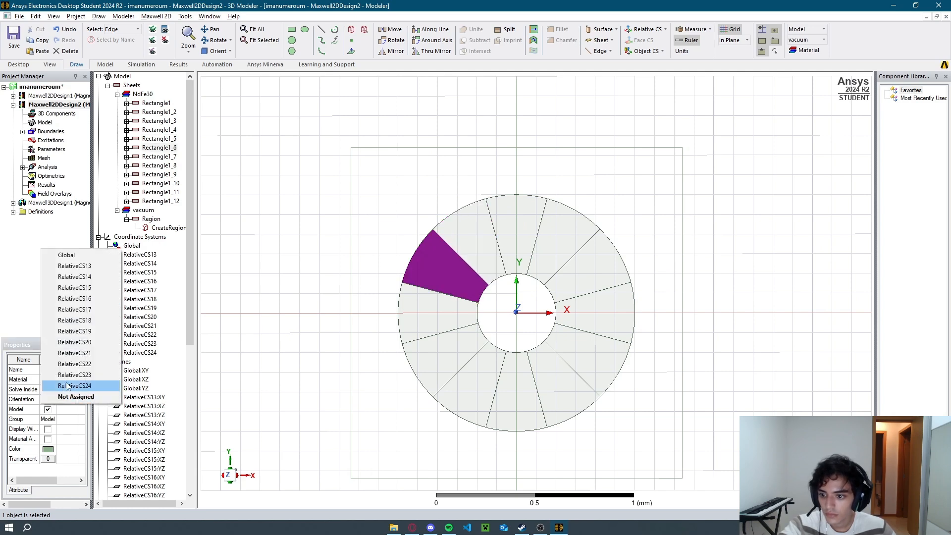
left_click(99, 320)
left_click(158, 156)
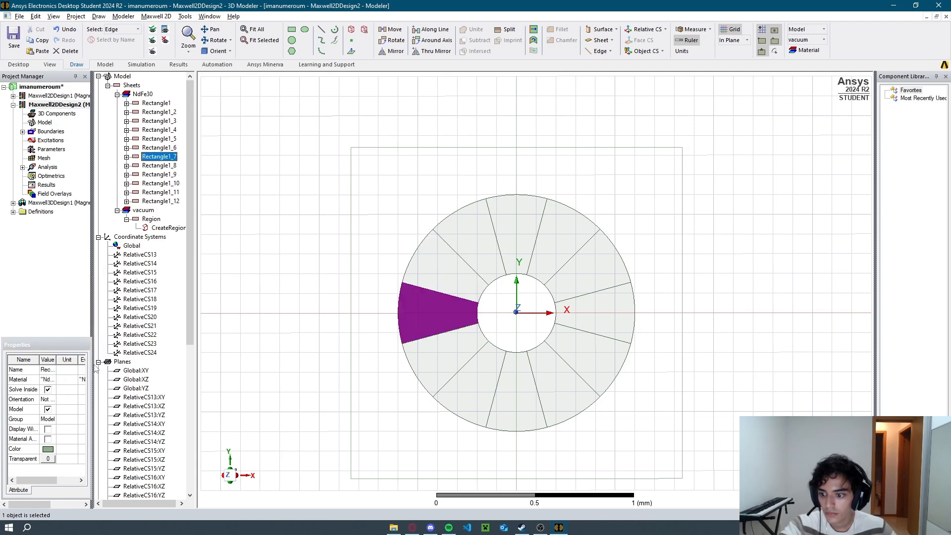
left_click(50, 400)
left_click(48, 402)
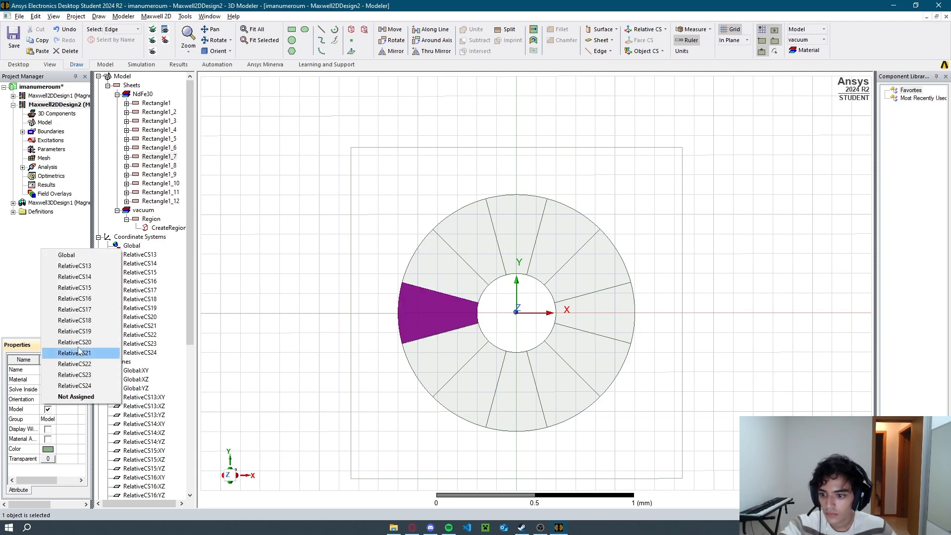
left_click(74, 330)
Set the orientation of Rectangle1_8 to RelativeCS20 and of Rectangle1_9 to RelativeCS21.
left_click(163, 167)
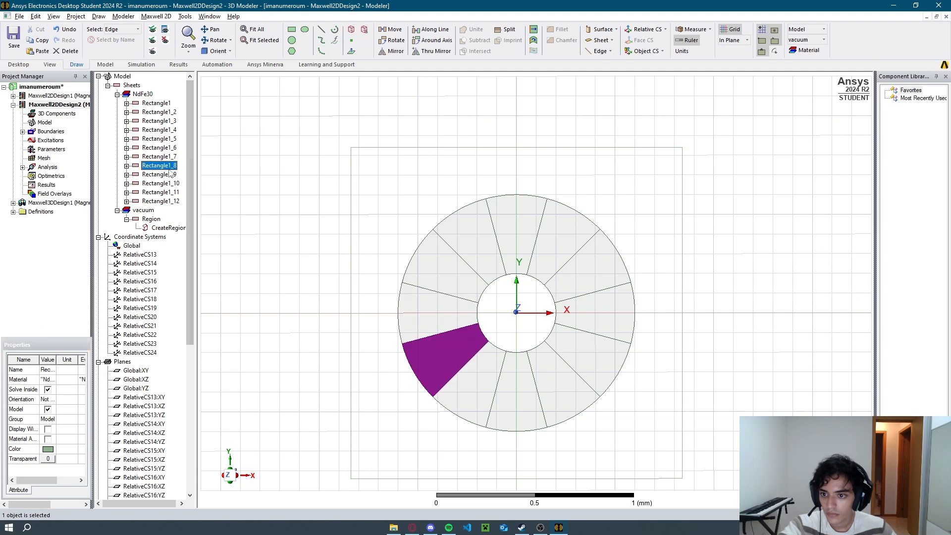
left_click(50, 401)
left_click(94, 346)
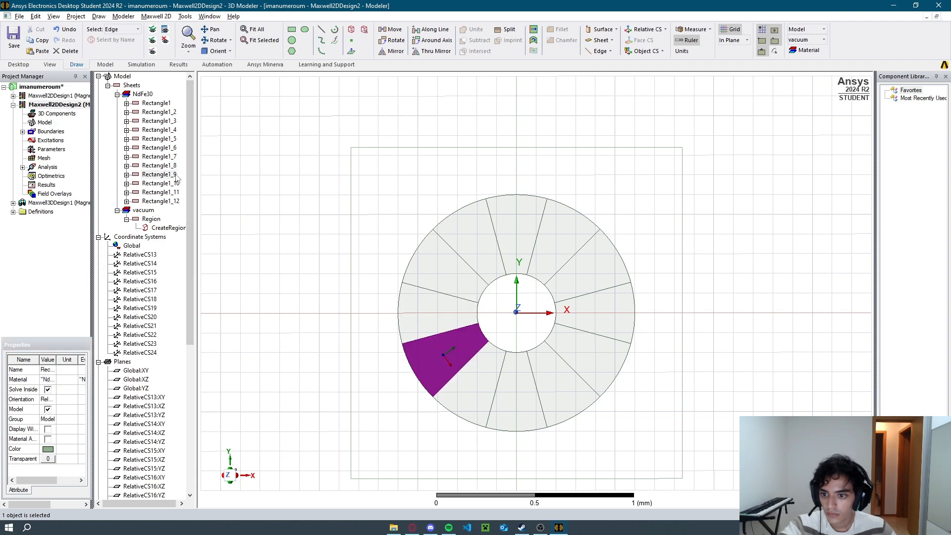
left_click(156, 174)
left_click(48, 400)
left_click(90, 364)
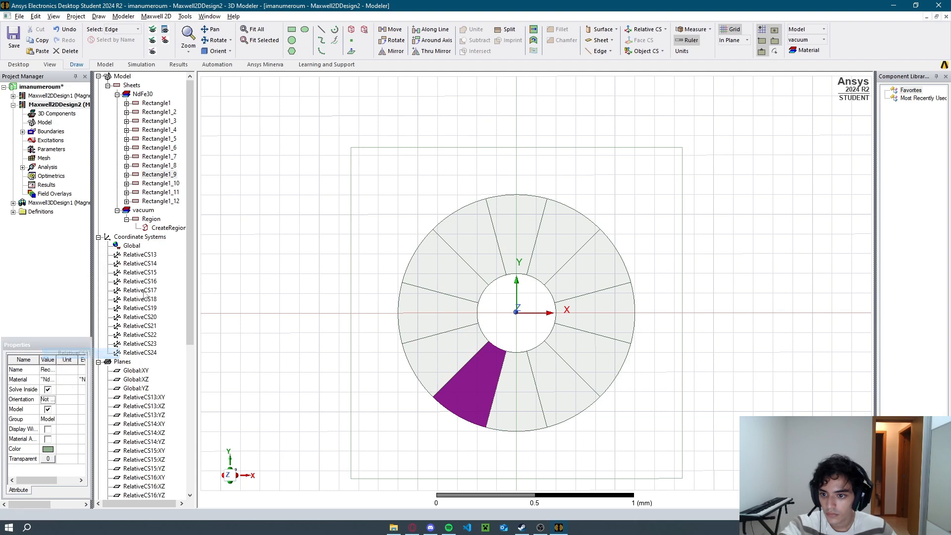
Set the orientation of Rectangle1_10 to RelativeCS22 and of Rectangle1_11 to RelativeCS23.
left_click(161, 184)
left_click(50, 402)
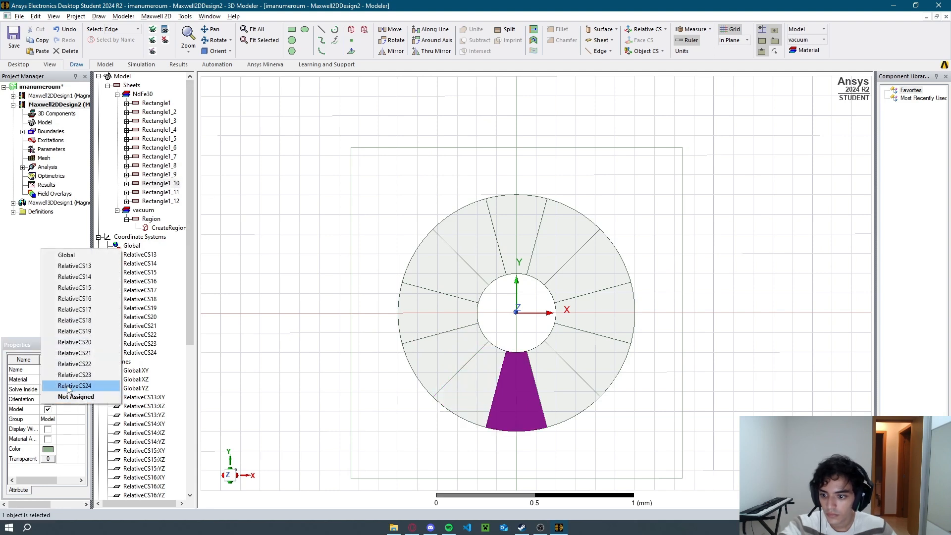
left_click(90, 367)
left_click(161, 192)
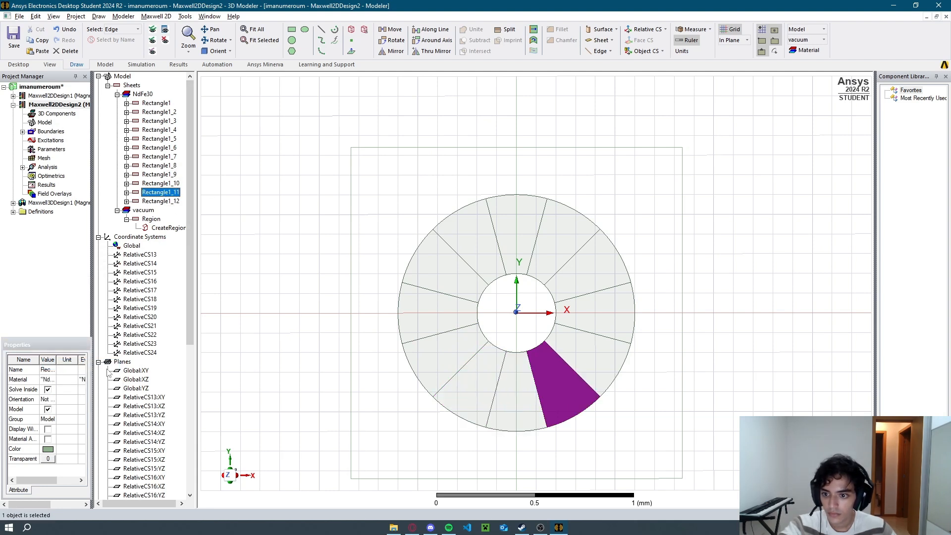
left_click(50, 400)
left_click(90, 375)
Set the orientation of Rectangle1_12, the last segment of the ring, to RelativeCS24.
left_click(161, 201)
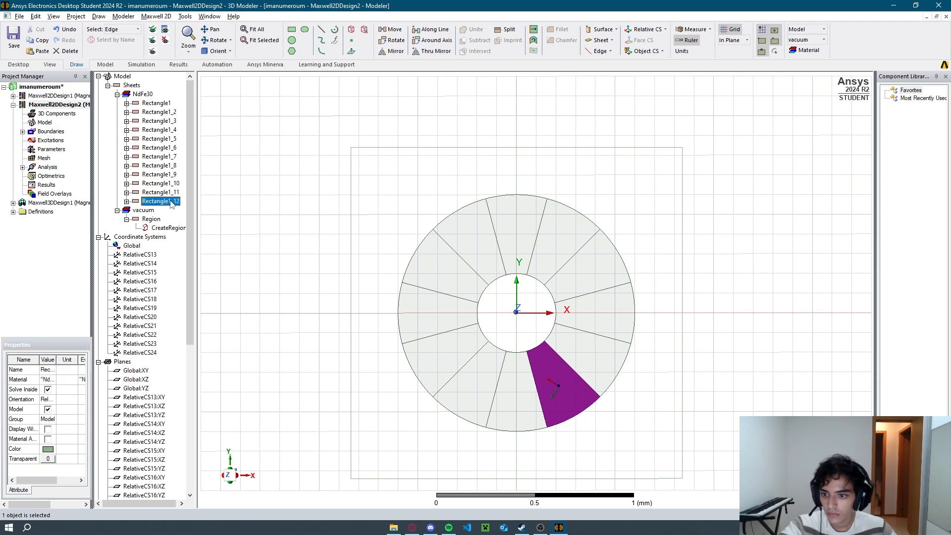
left_click(50, 400)
left_click(92, 373)
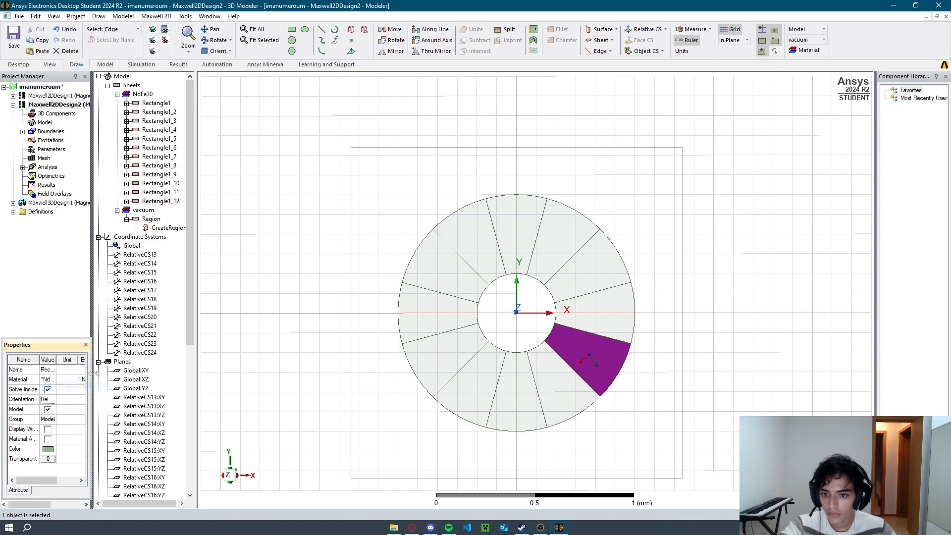
Compare the local axes of segments Rectangle1 through Rectangle1_4 with the arrows of diagram (2) in the Opera presentation.
left_click(164, 104)
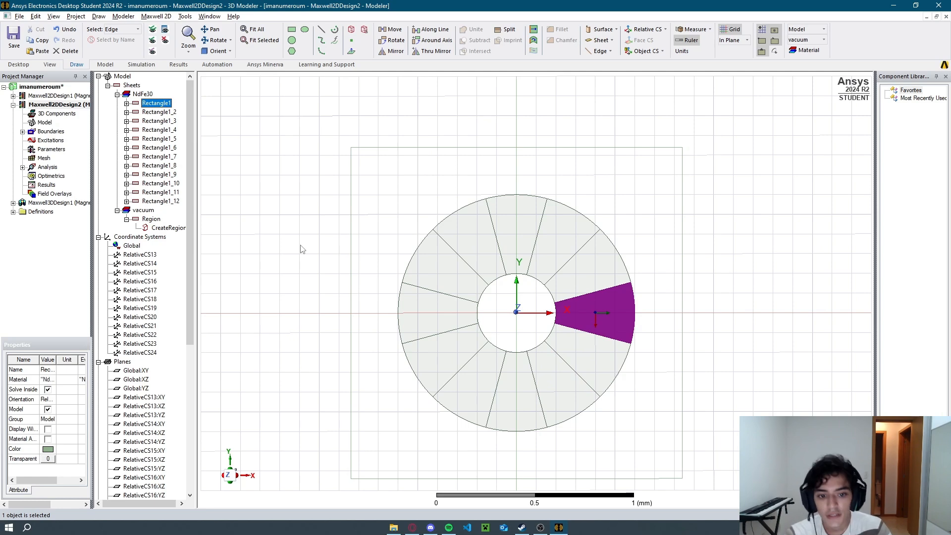
key("Down")
key("Down")
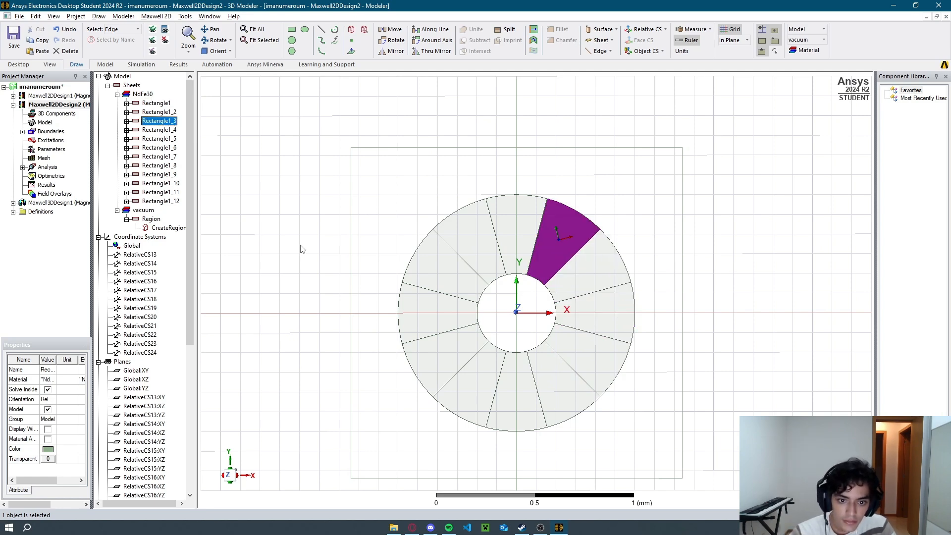
key("Up")
key("Up")
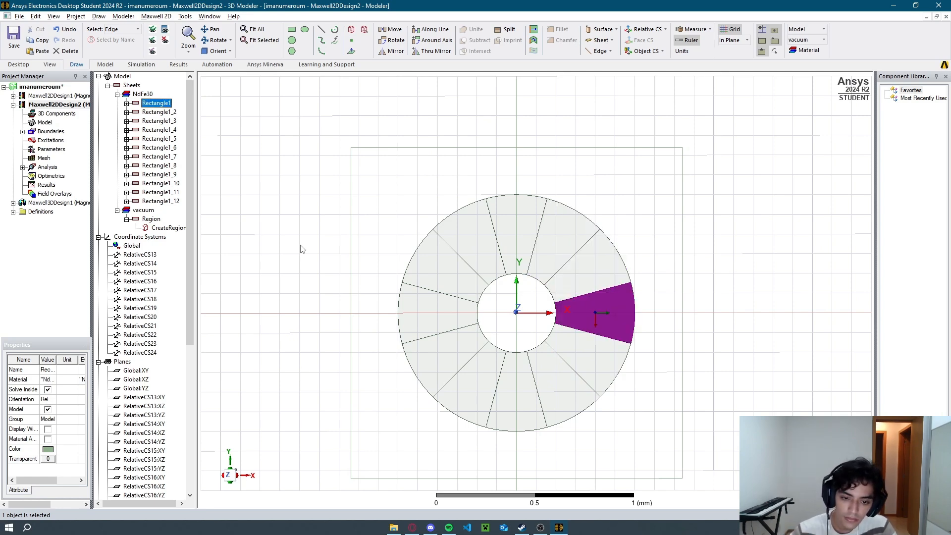
key("alt+Tab")
key("alt+Tab")
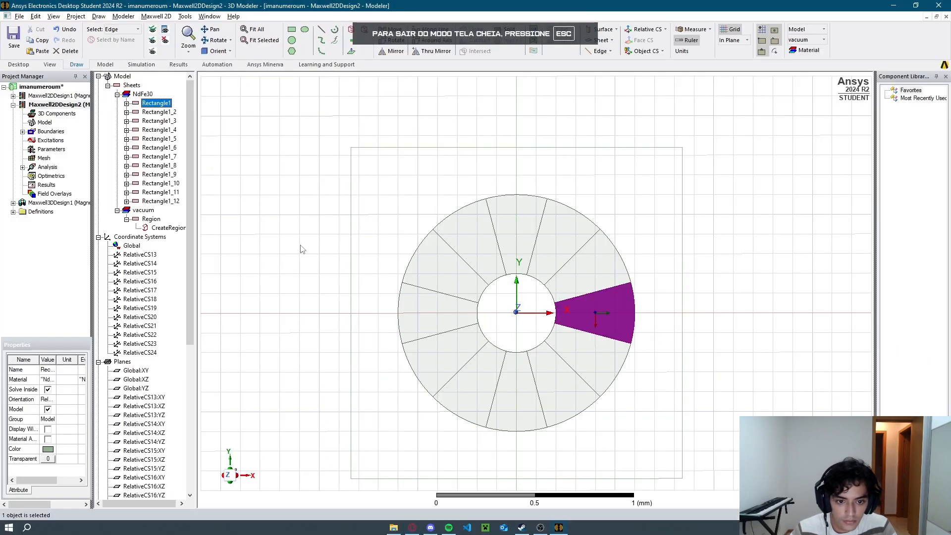
key("alt+Tab")
key("alt+Tab")
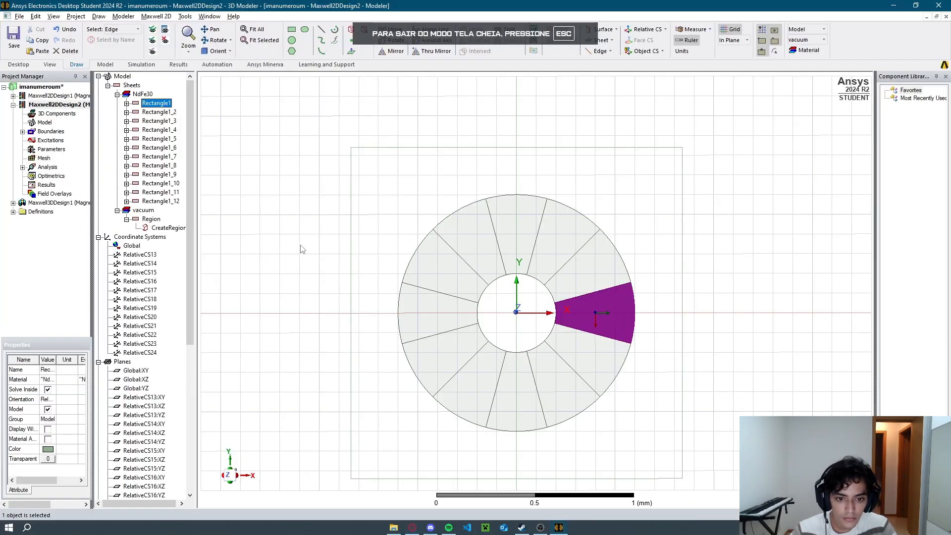
key("Up")
key("Down")
key("Down")
key("alt+Tab")
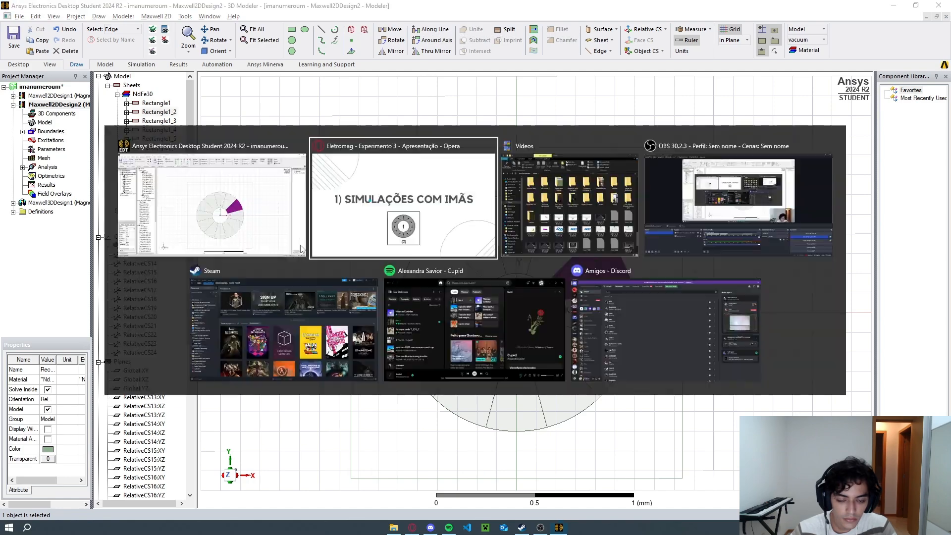
key("alt+Tab")
key("Down")
key("alt+Tab")
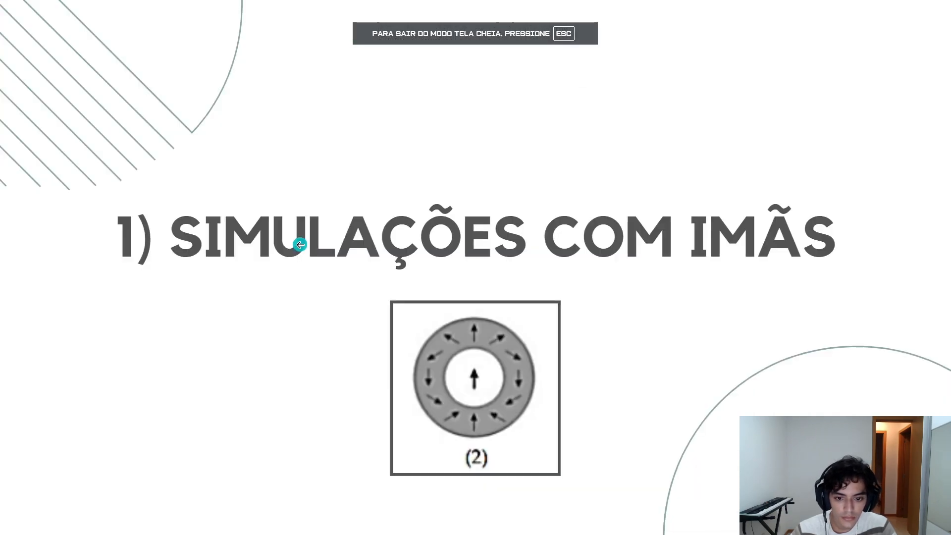
key("alt+Tab")
key("Down")
key("alt+Tab")
key("alt+Tab")
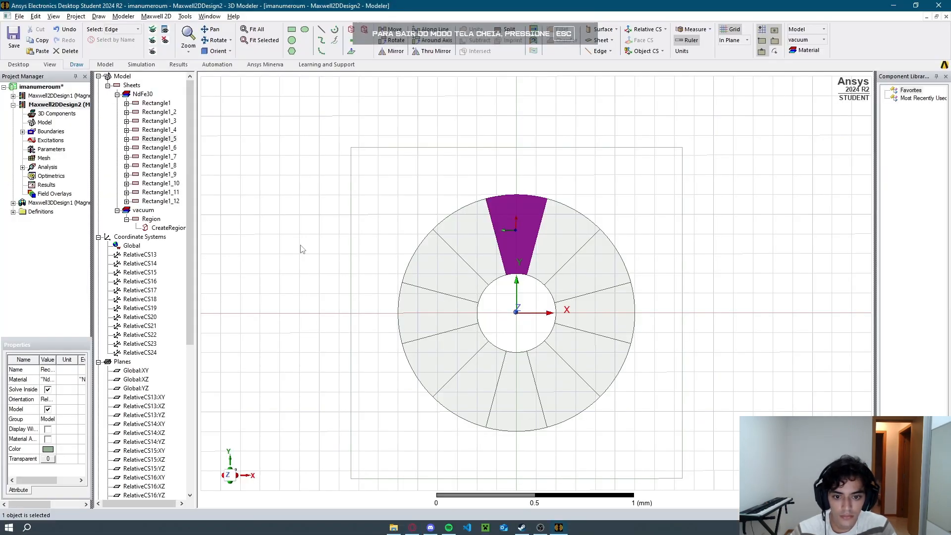
Check the local axes of segments Rectangle1_5 through Rectangle1_12 against the arrows of diagram (2) in the presentation.
key("Down")
key("Down")
key("alt+Tab")
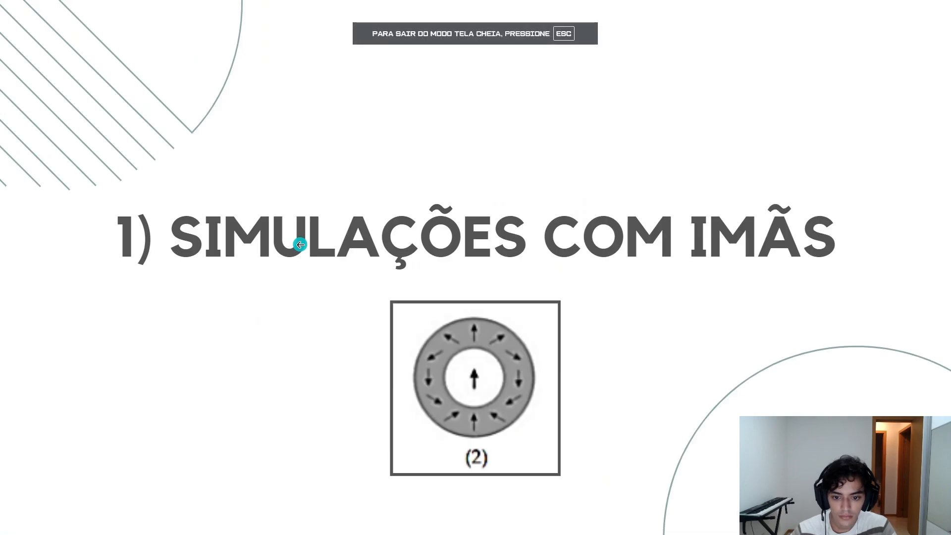
key("alt+Tab")
key("Down")
key("alt+Tab")
key("alt+Tab")
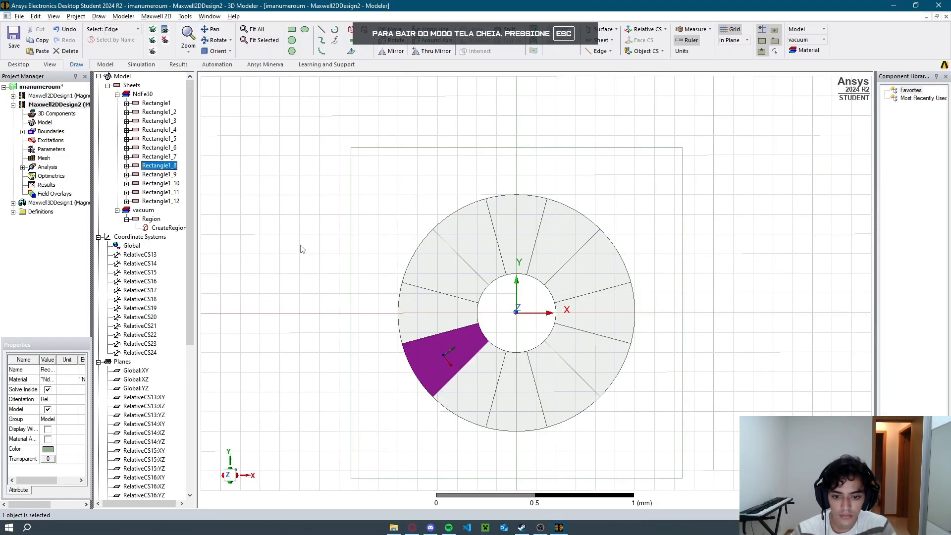
key("alt+Tab")
key("alt+Tab")
key("Down")
key("alt+Tab")
key("alt+Tab")
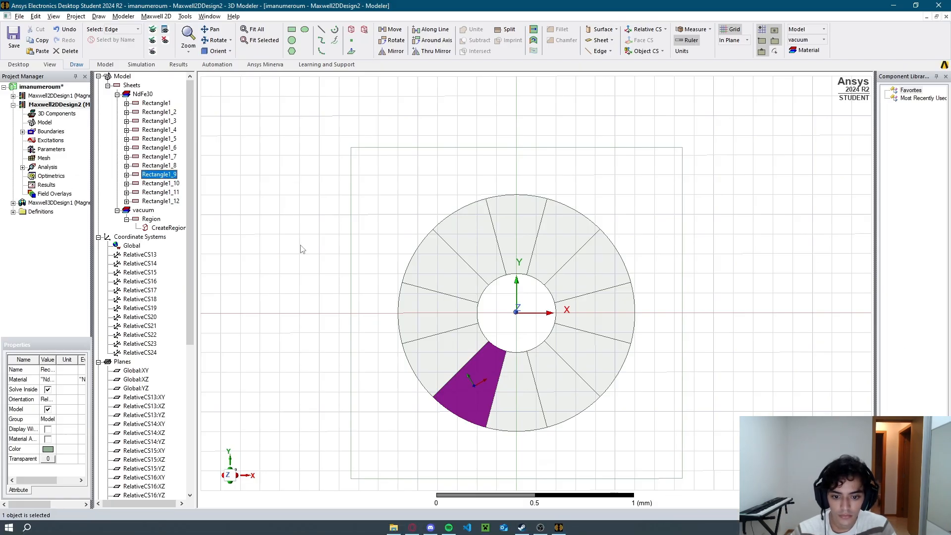
key("Down")
key("Down")
key("alt+Tab")
key("alt+Tab")
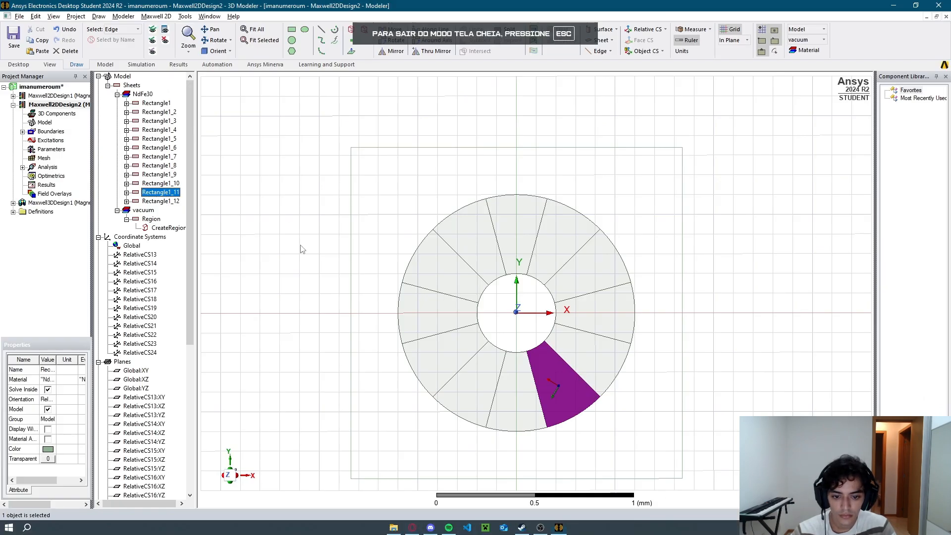
key("Down")
Clear the segment selection and run the analysis of the 2D magnet ring design.
right_click(304, 244)
left_click(329, 211)
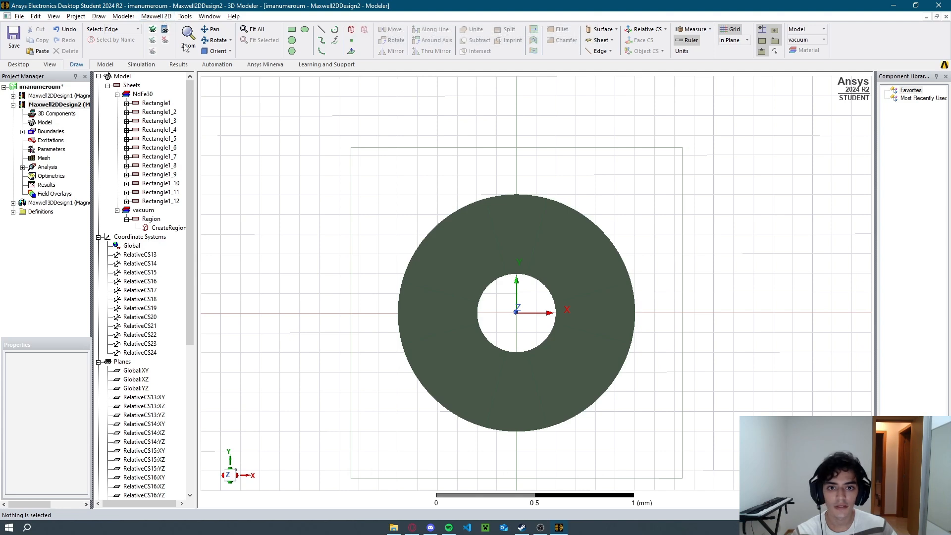
left_click(161, 66)
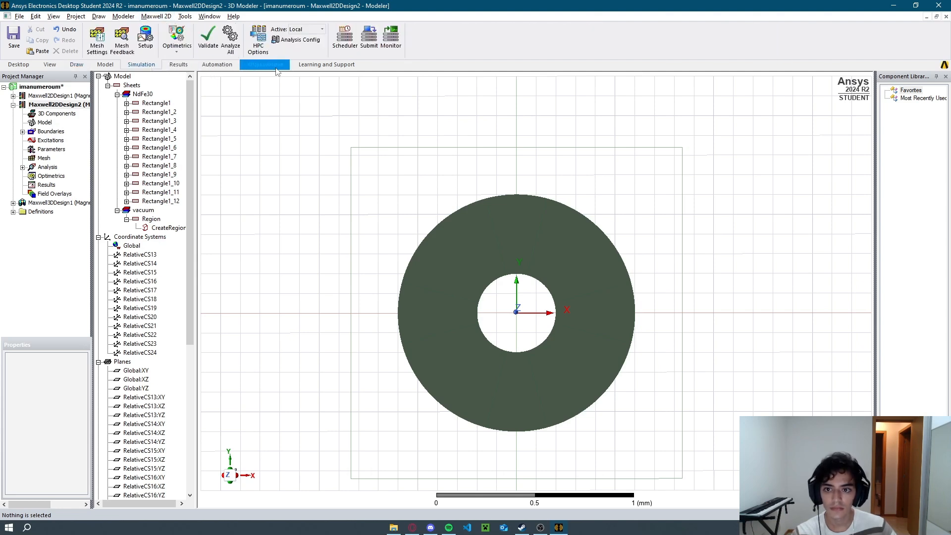
left_click(543, 329)
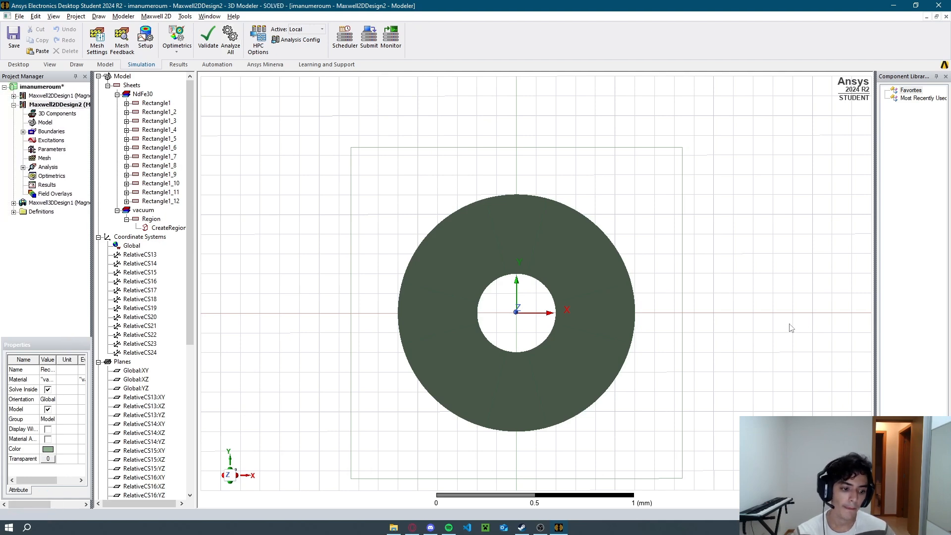
Create a B_Vector field plot on the Global:XY plane covering AllObjects.
left_click(132, 371)
right_click(56, 194)
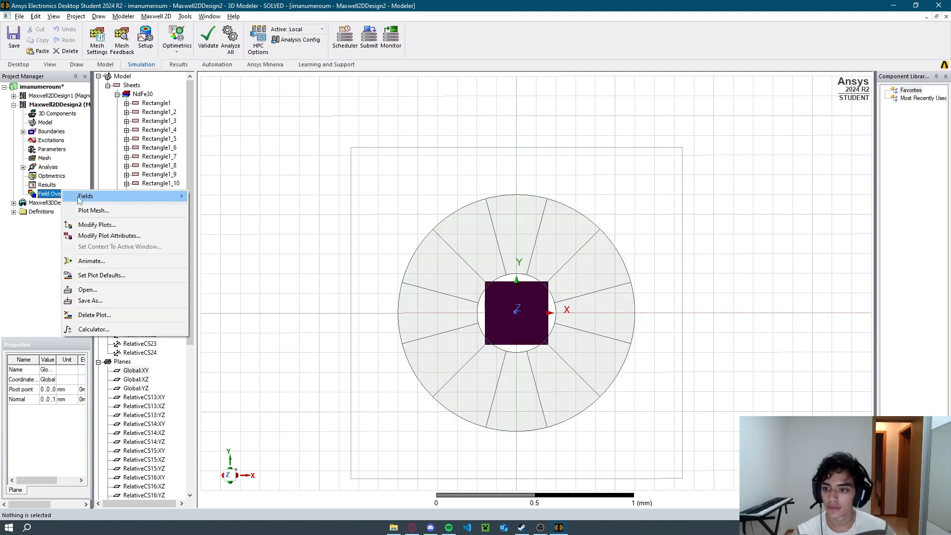
mouse_move(100, 196)
mouse_move(230, 219)
left_click(314, 227)
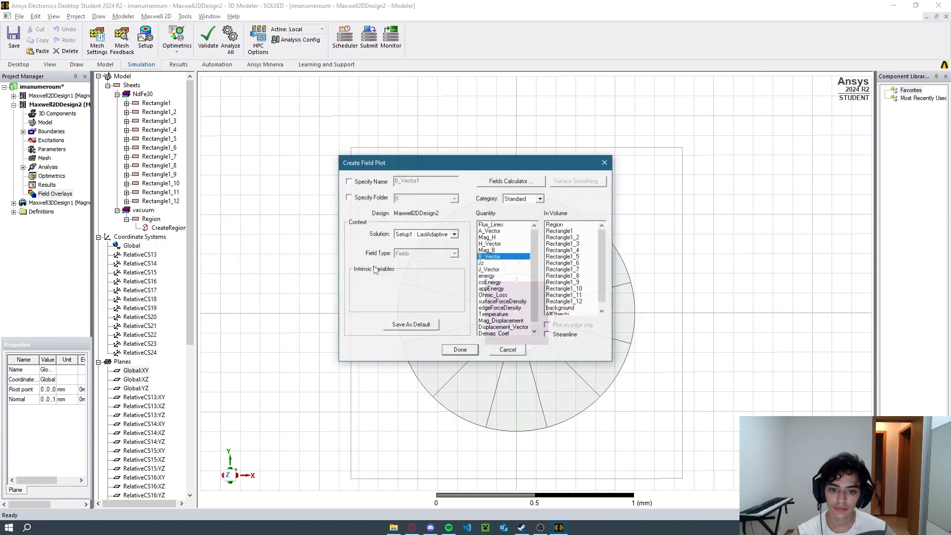
scroll(577, 282, "down", 3)
left_click(465, 350)
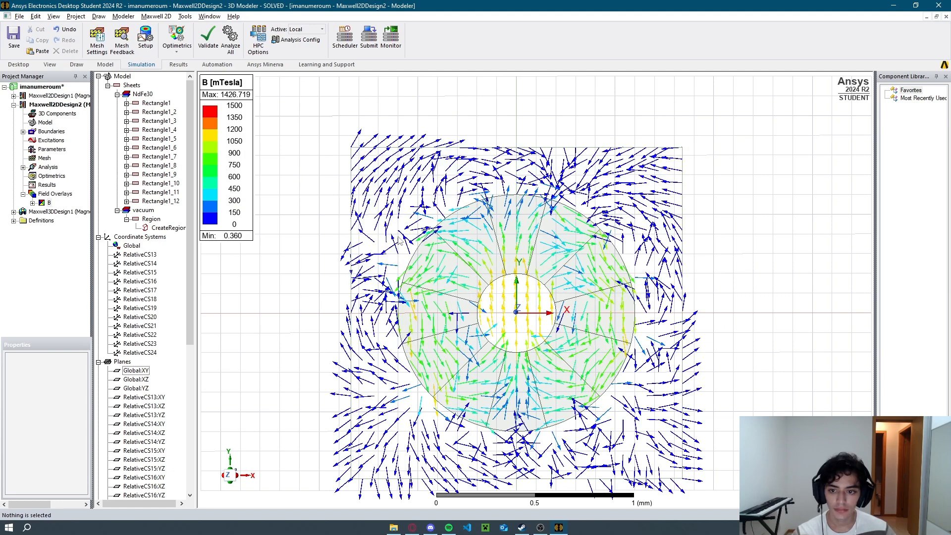
Set the units of the B field plot's color scale to tesla.
right_click(233, 99)
left_click(260, 117)
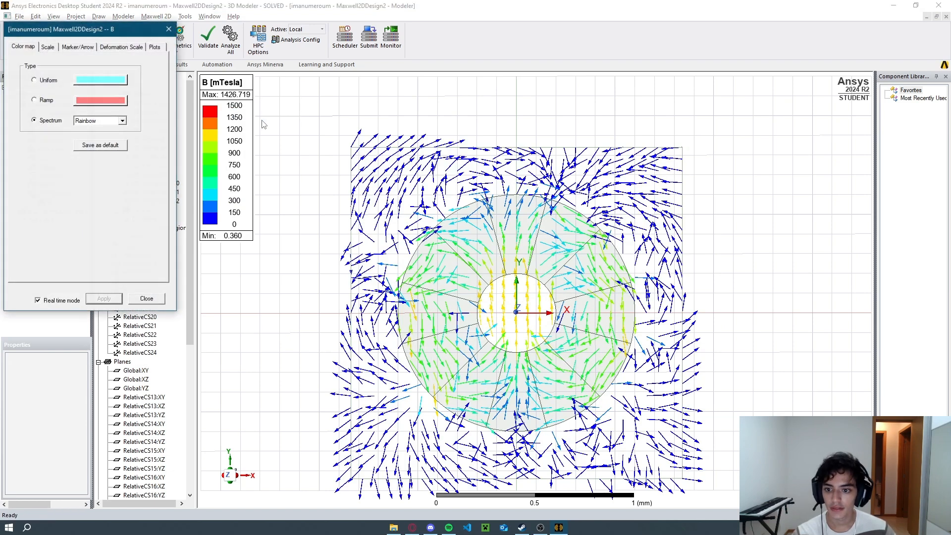
left_click(48, 46)
left_click(79, 48)
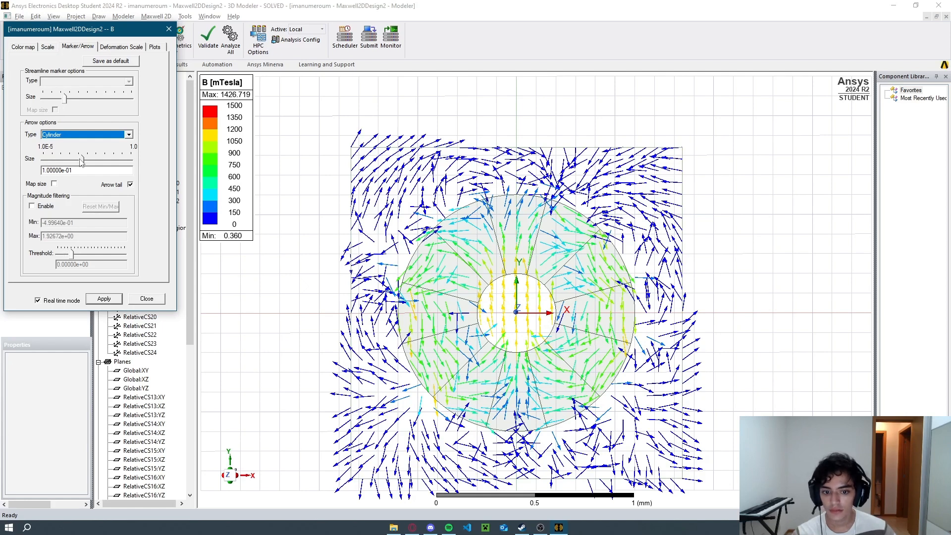
left_click(23, 47)
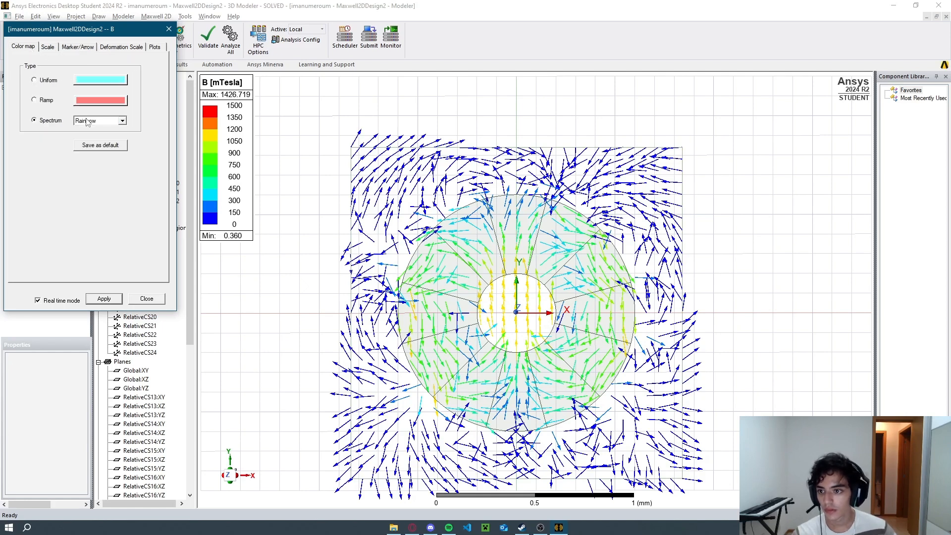
left_click(48, 47)
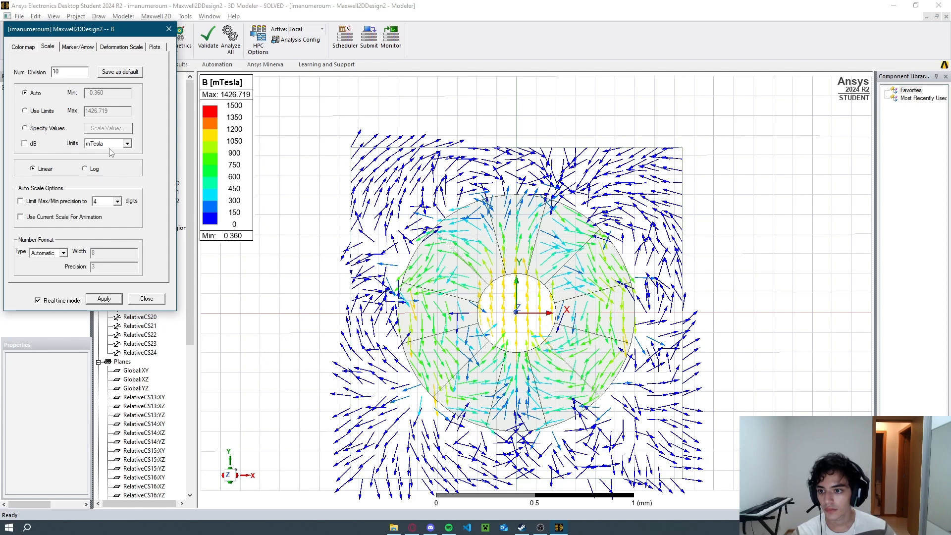
left_click(128, 144)
left_click(112, 169)
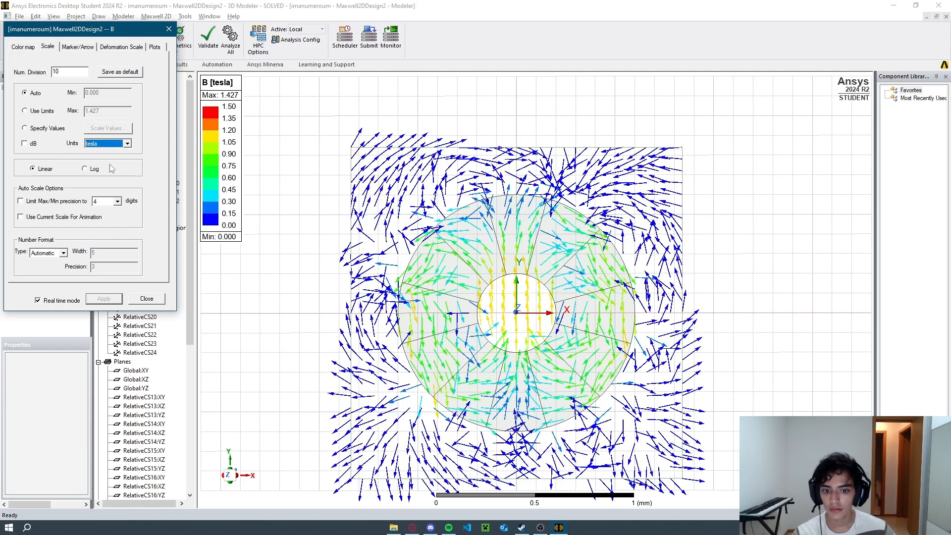
Reduce the arrow size of the B vector plot to 6.94e-02, keeping the Cylinder arrow type.
left_click(77, 47)
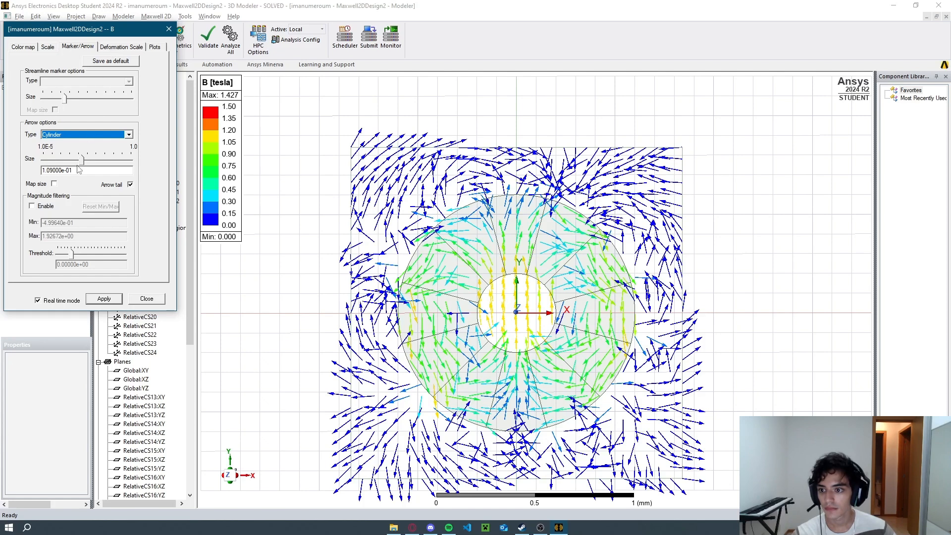
left_click_drag(82, 160, 82, 161)
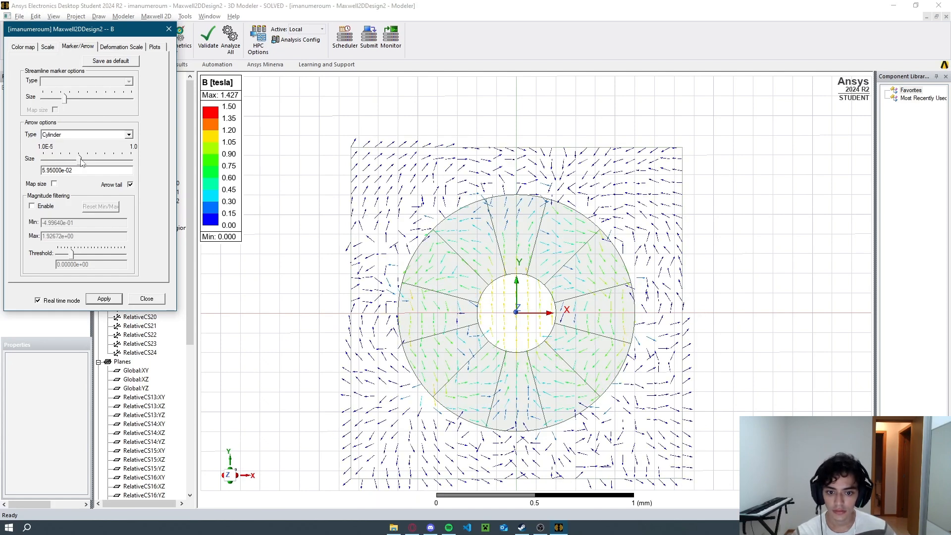
left_click_drag(83, 162, 81, 162)
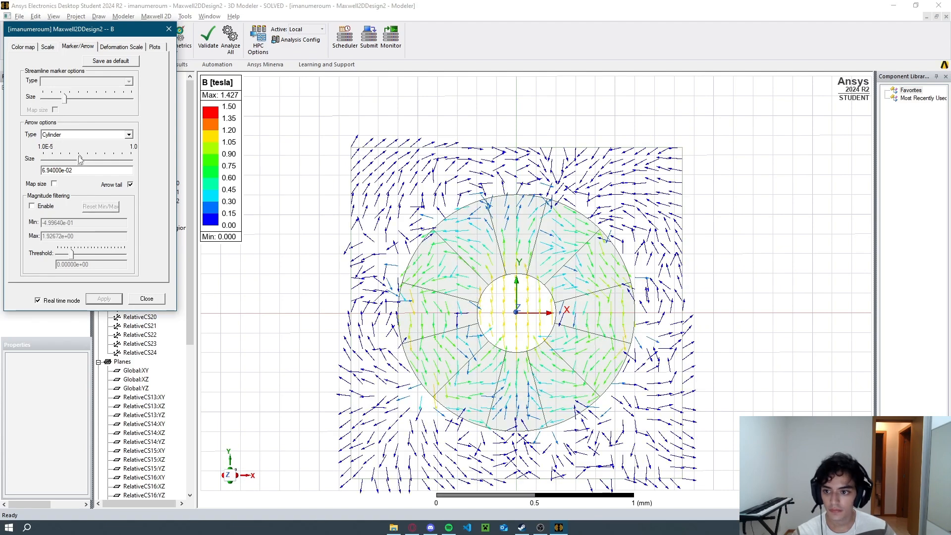
Tighten the uniform vector spacing of the B_Vector1 plot slightly and close the plot settings.
left_click(154, 47)
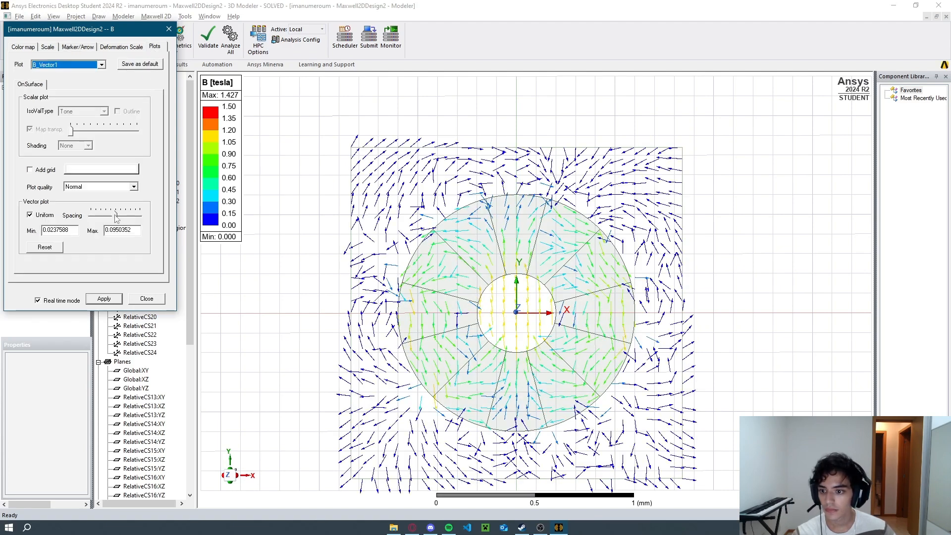
left_click_drag(117, 218, 106, 218)
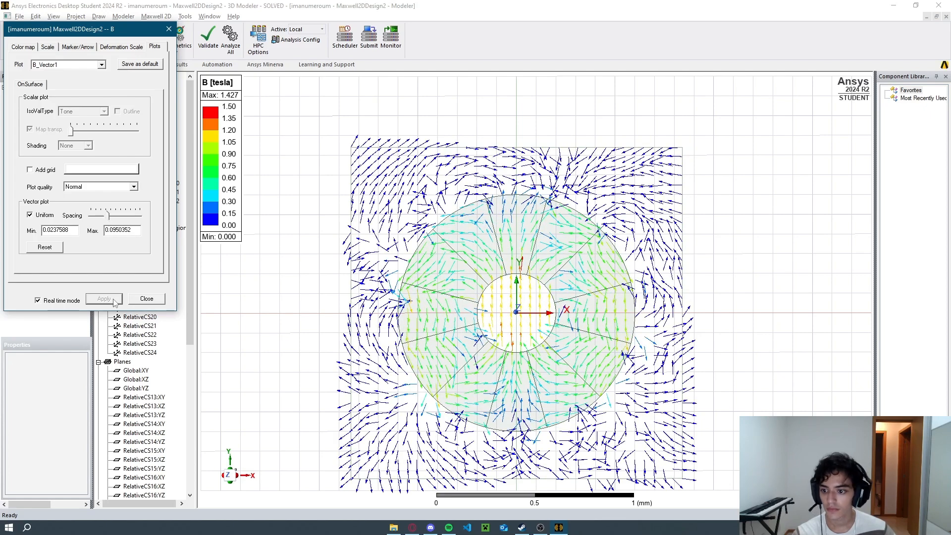
left_click(144, 299)
left_click(751, 295)
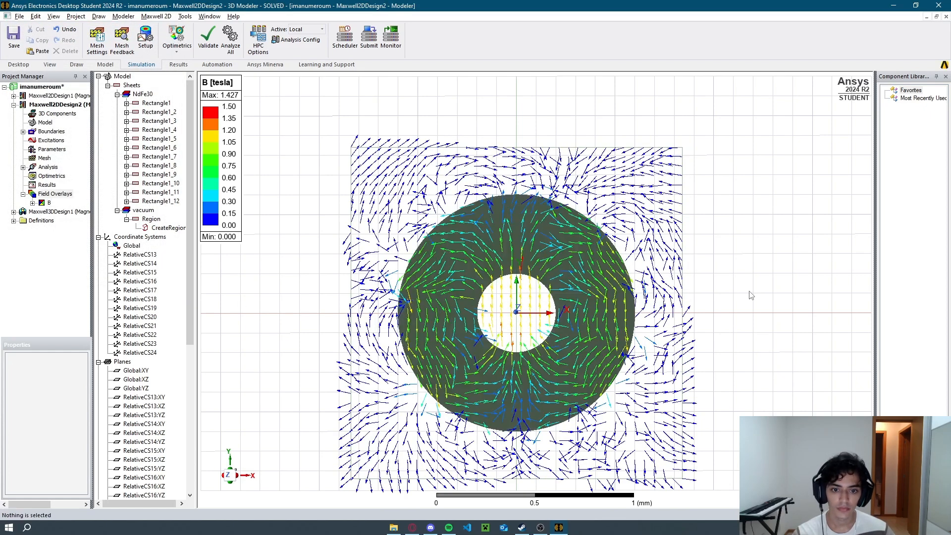
Compare the plotted B field vectors in the magnet ring and its bore with the arrows of diagram (2) in the presentation.
middle_click_drag(549, 276, 550, 263)
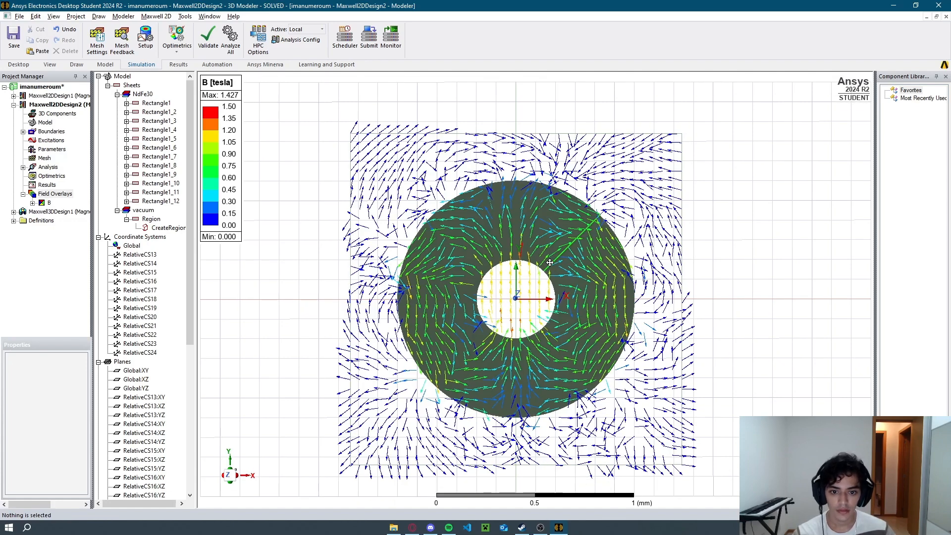
key("alt+Tab")
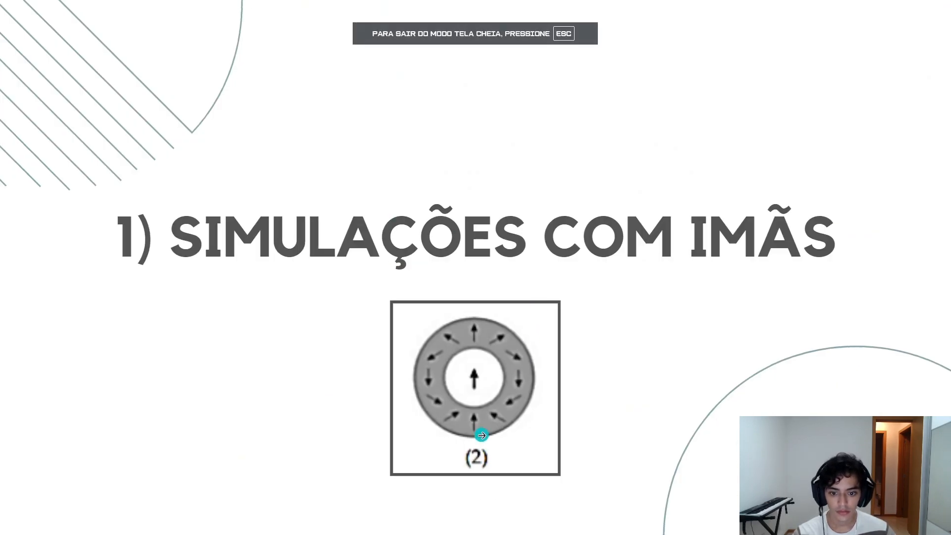
key("alt+Tab")
key("alt+Tab")
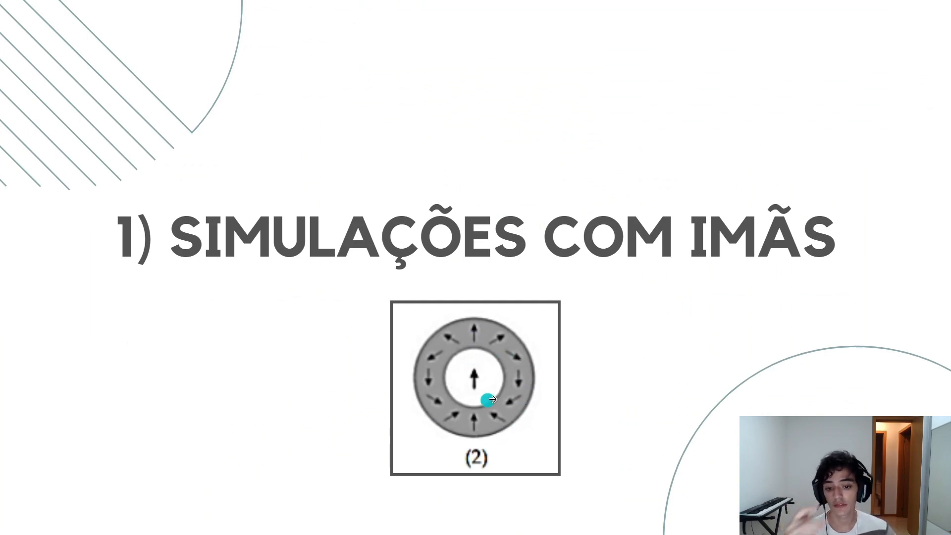
key("alt+Tab")
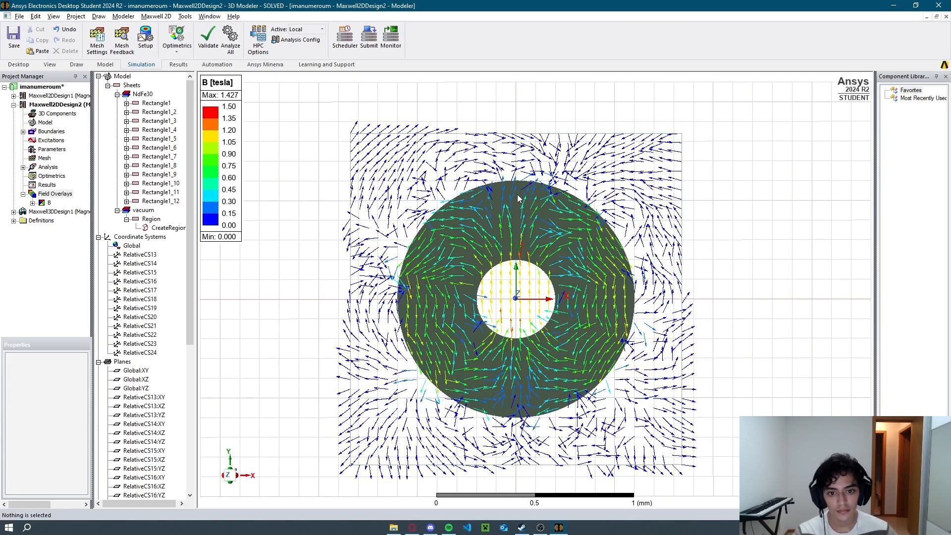
key("alt+Tab")
key("alt+Tab")
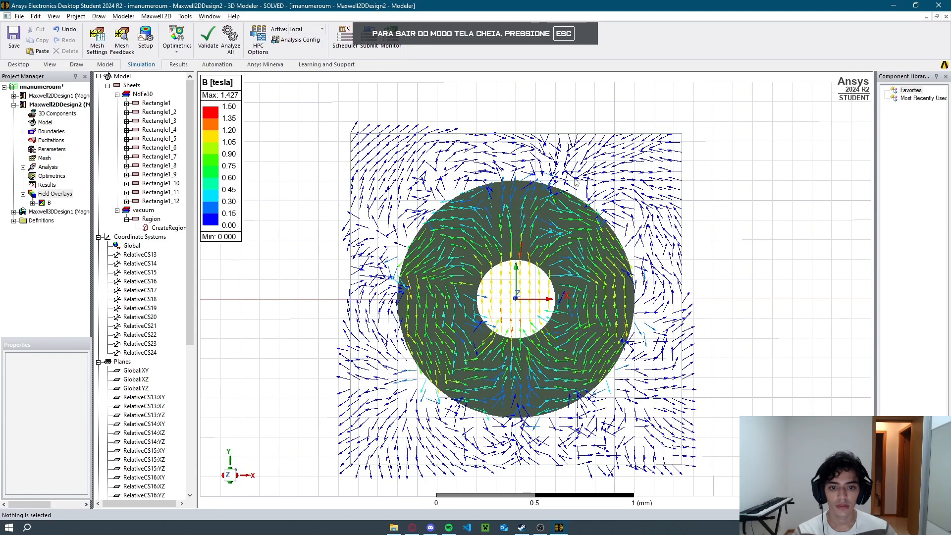
key("alt+Tab")
key("alt+Tab")
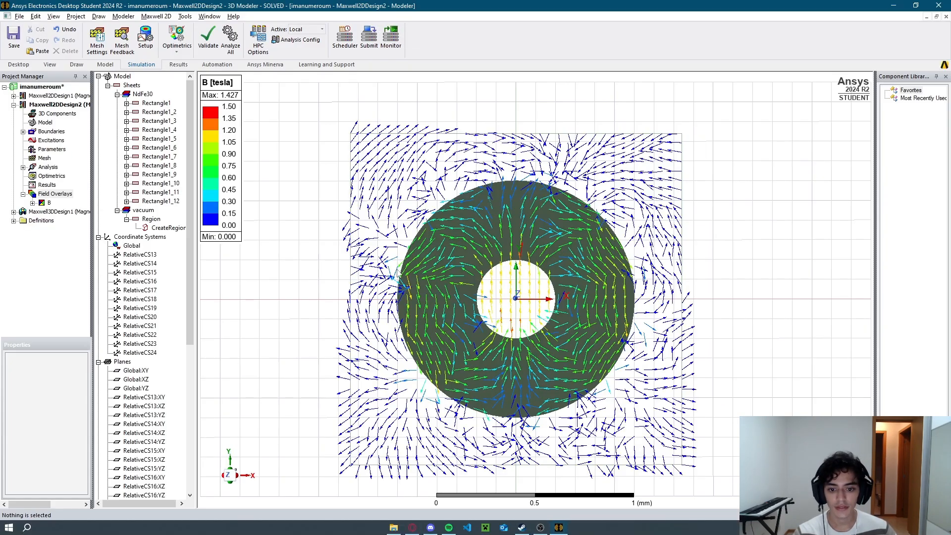
key("alt+Tab")
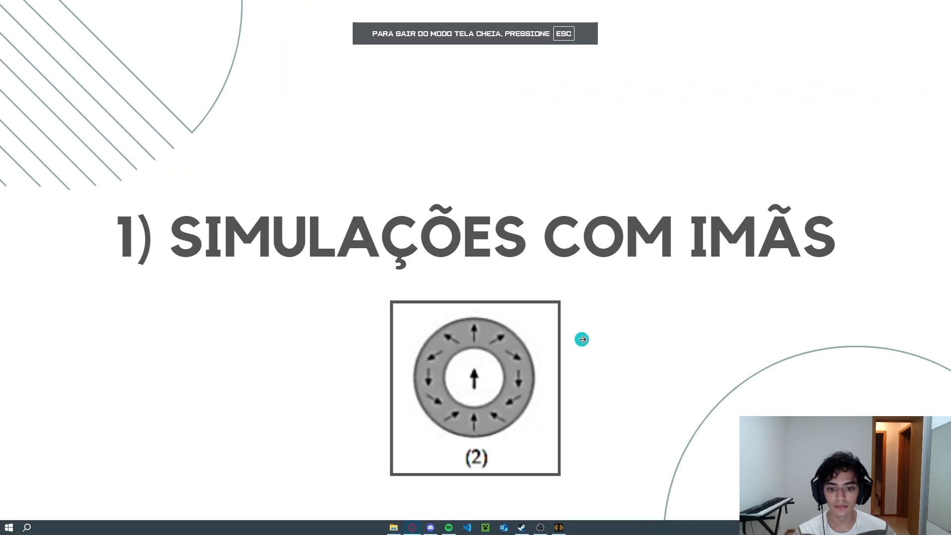
key("alt+Tab")
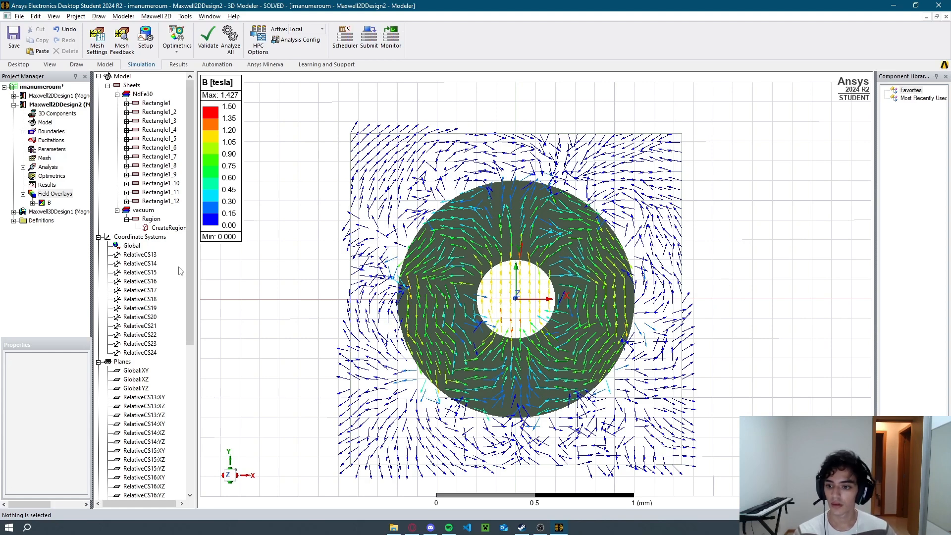
Advance the presentation to diagram (3) and compare its arrow pattern with diagram (2) and the plotted field.
key("alt+Tab")
left_click(743, 277)
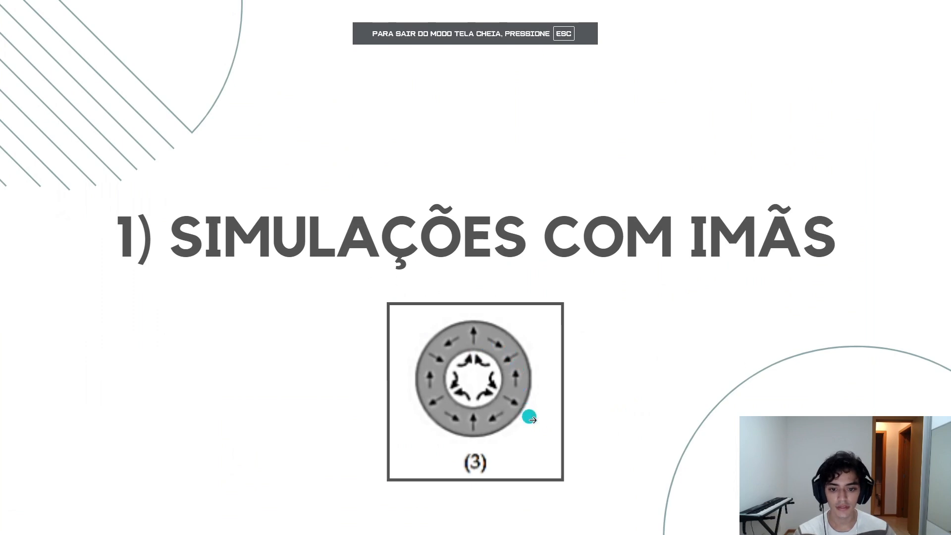
key("alt+Tab")
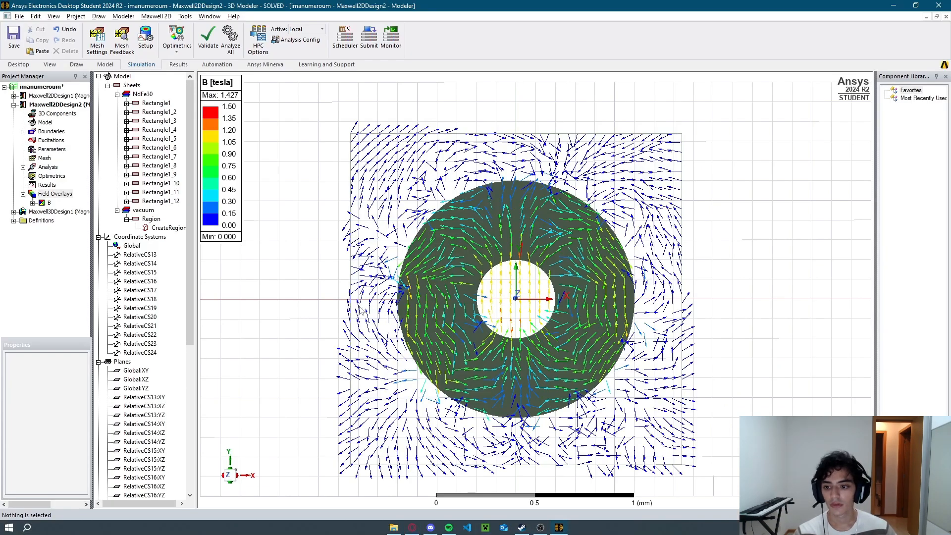
key("alt+Tab")
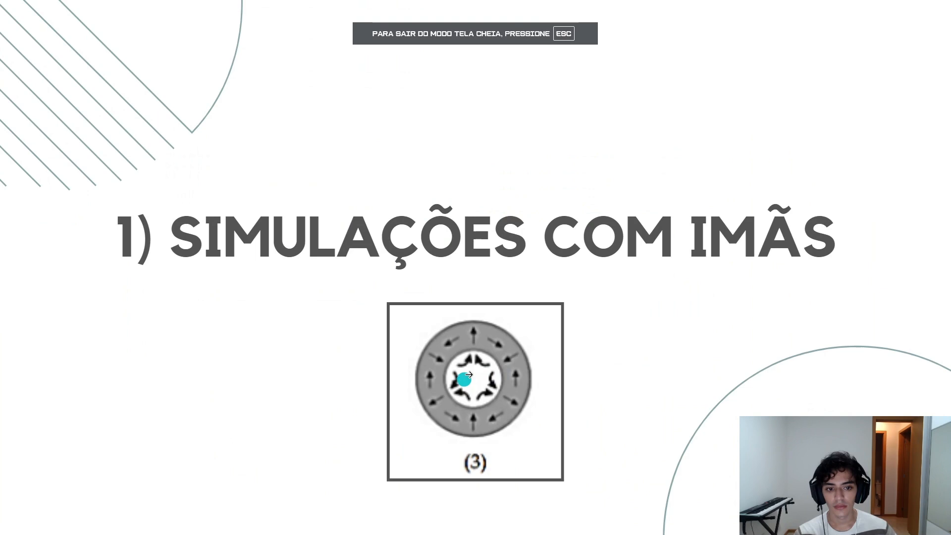
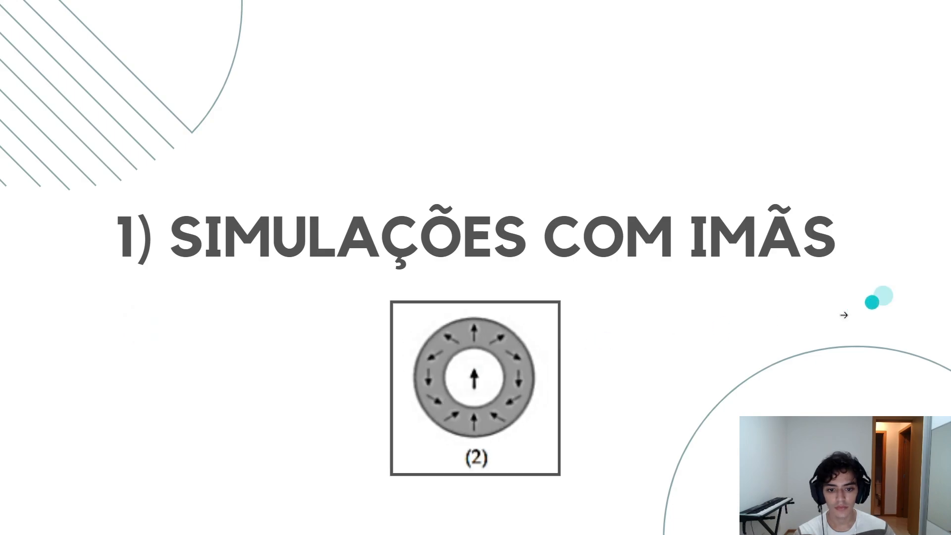
key("alt+Tab")
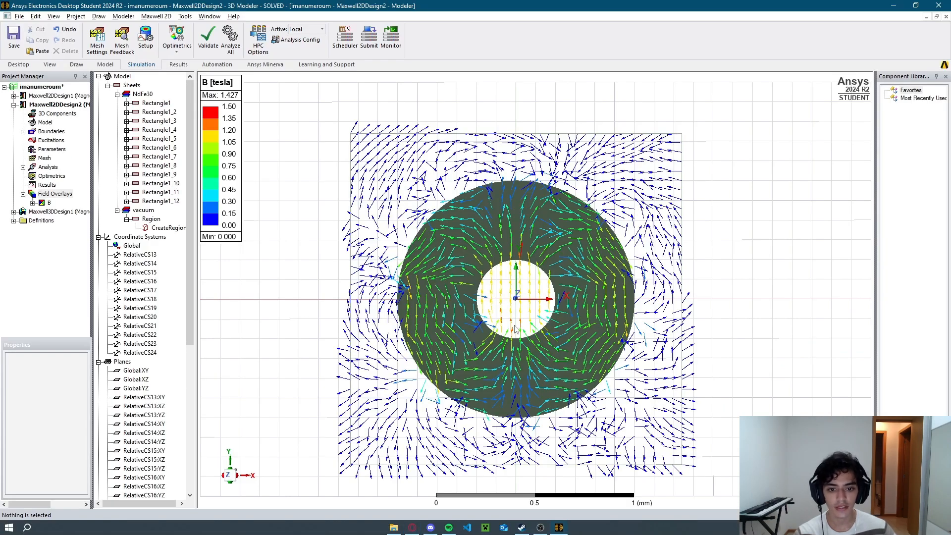
key("alt+Tab")
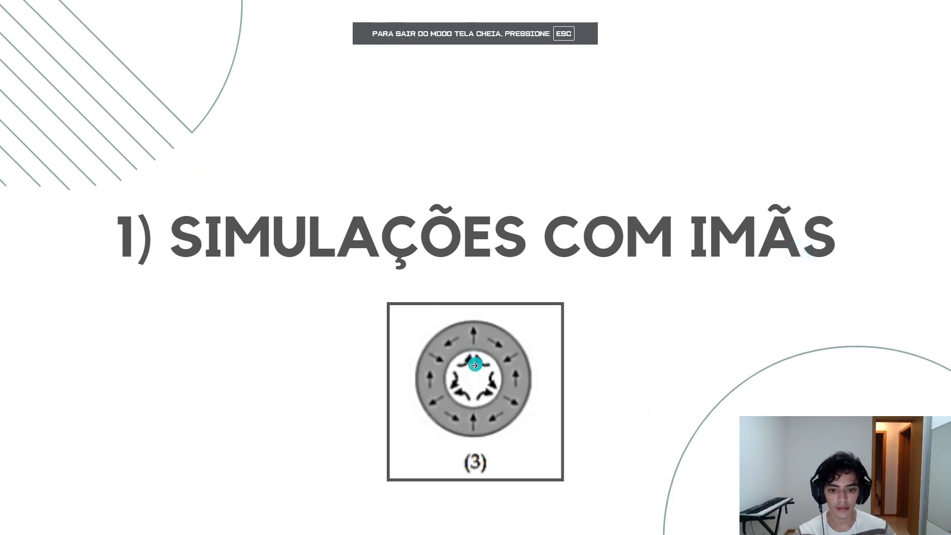
key("alt+Tab")
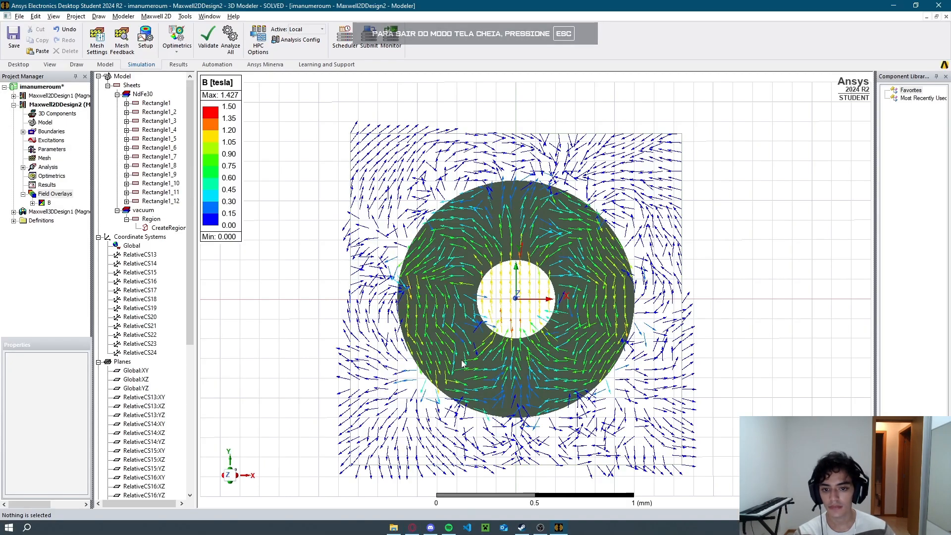
Delete the relative coordinate systems RelativeCS13 through RelativeCS24 and dismiss the resulting message.
left_click(139, 254)
left_click(141, 352, "shift")
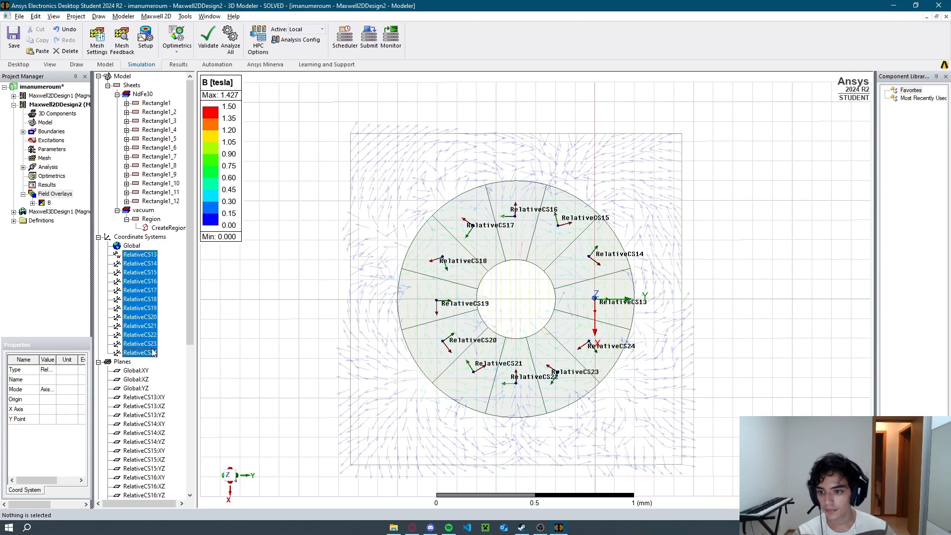
key("Delete")
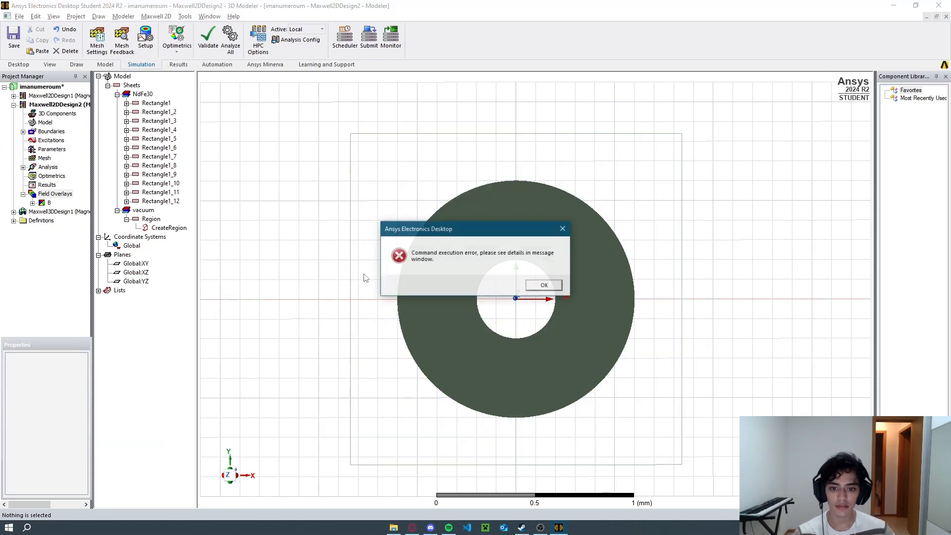
left_click(545, 285)
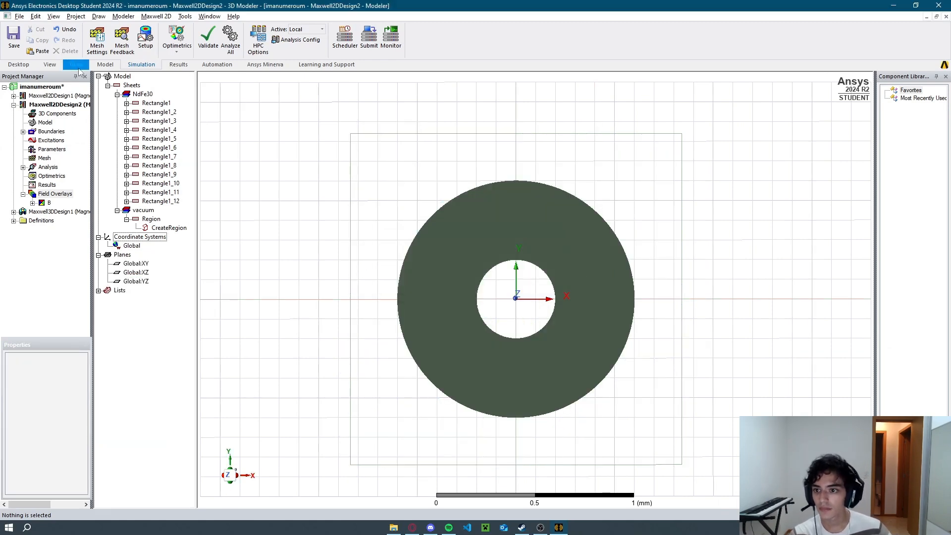
Create a relative coordinate system at (0.4, 0, 0) mm in the ring's +X segment with its X axis pointing up, following diagram (3).
left_click(55, 65)
left_click(76, 65)
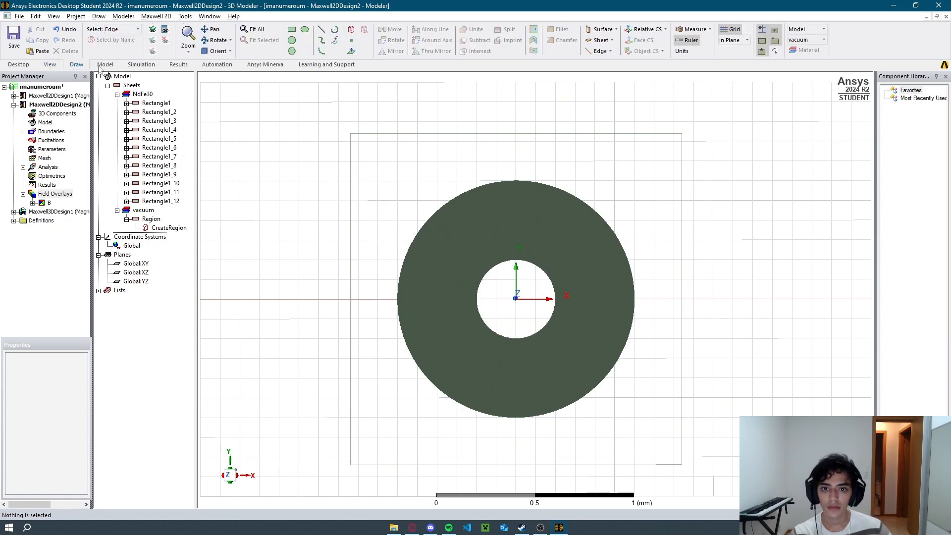
left_click(665, 29)
left_click(667, 66)
key("alt+Tab")
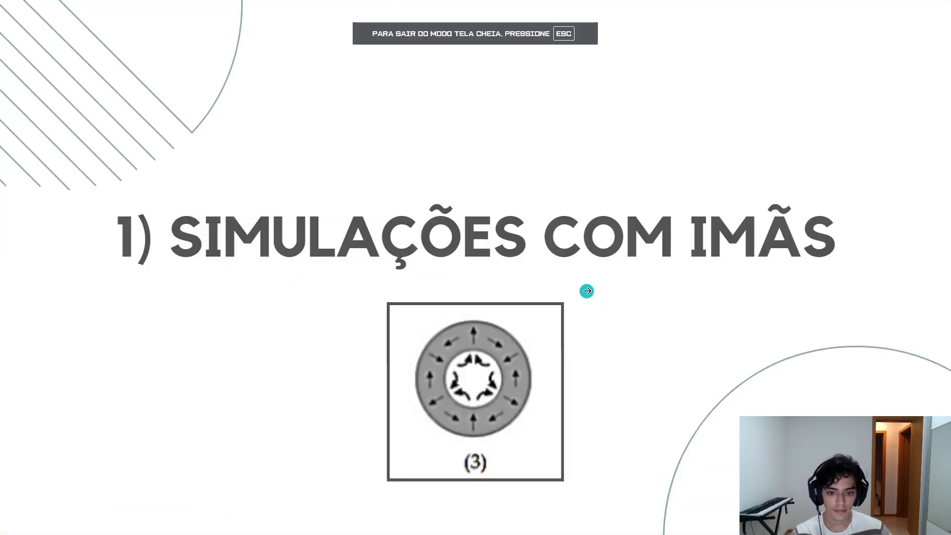
key("alt+Tab")
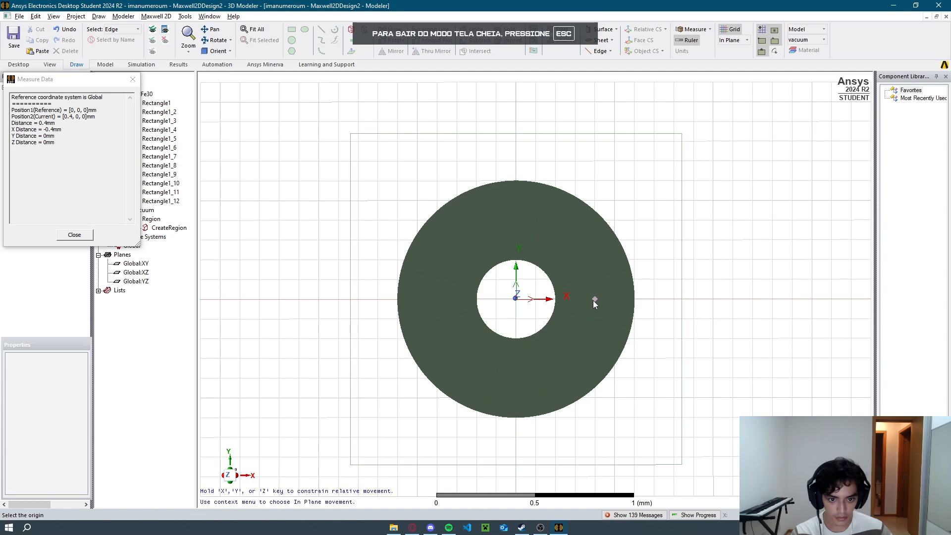
left_click(594, 300)
left_click(599, 284)
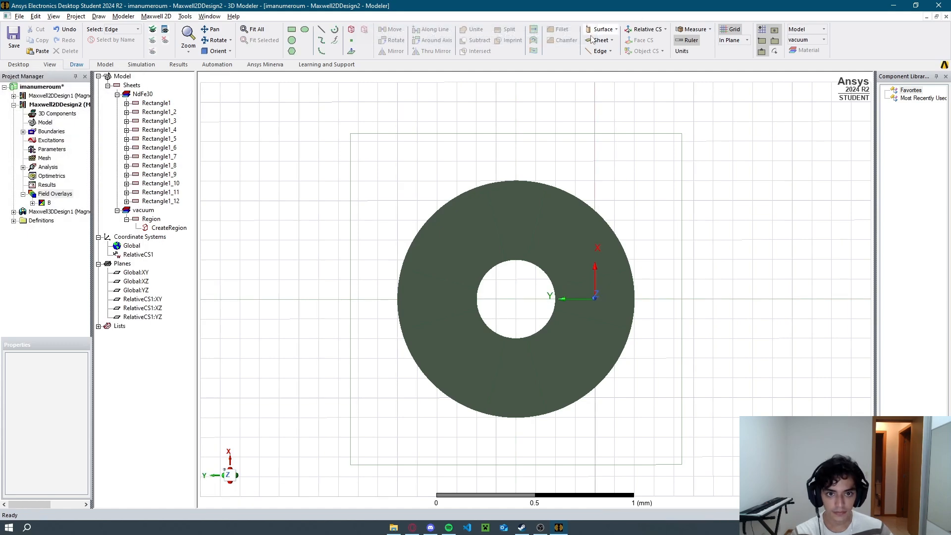
Create a relative coordinate system centred in the next counterclockwise segment, its X axis pointing down-left toward the bore as in diagram (3).
left_click(665, 30)
left_click(588, 225)
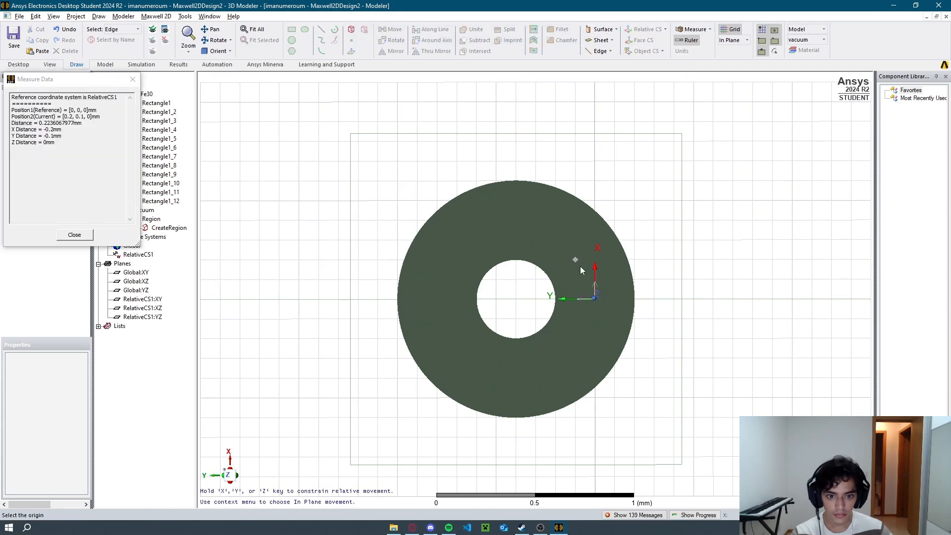
key("alt+Tab")
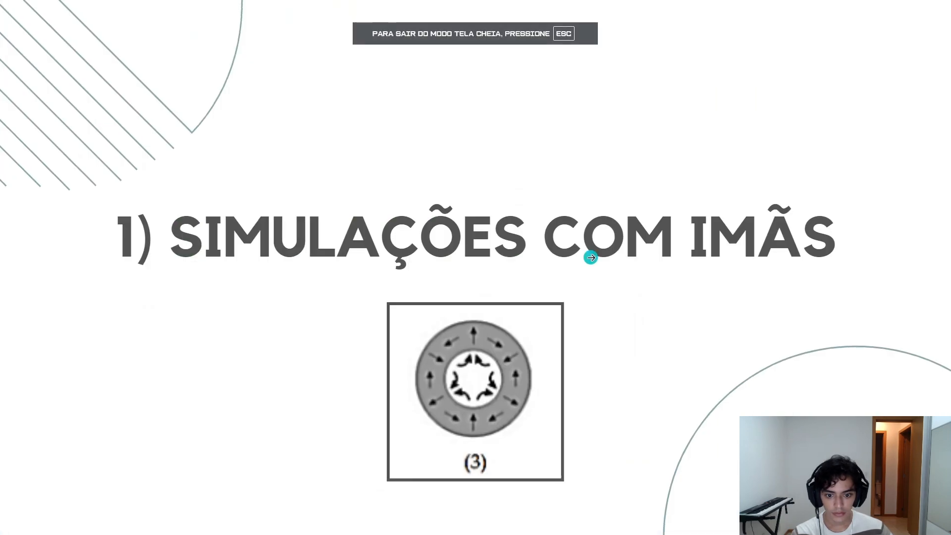
key("alt+Tab")
key("alt+Tab")
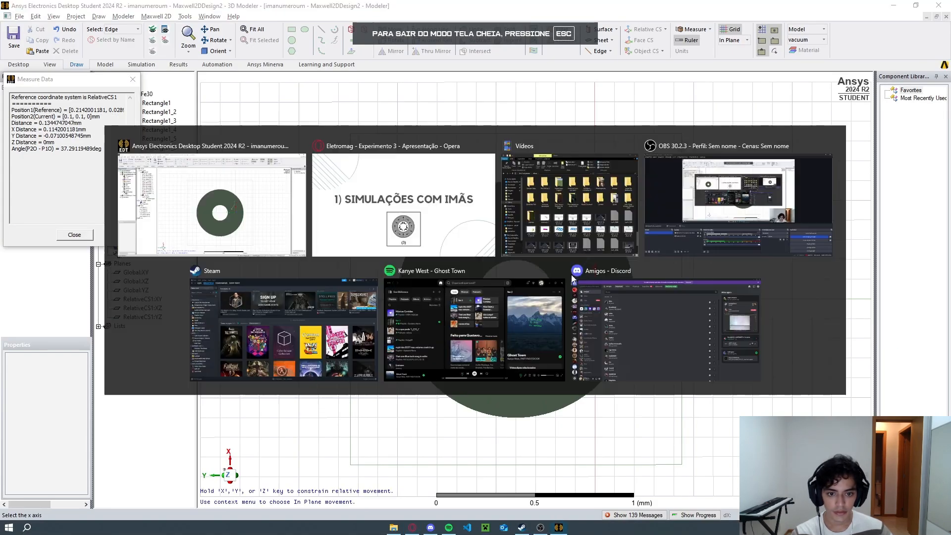
key("alt+Tab")
key("alt+Tab")
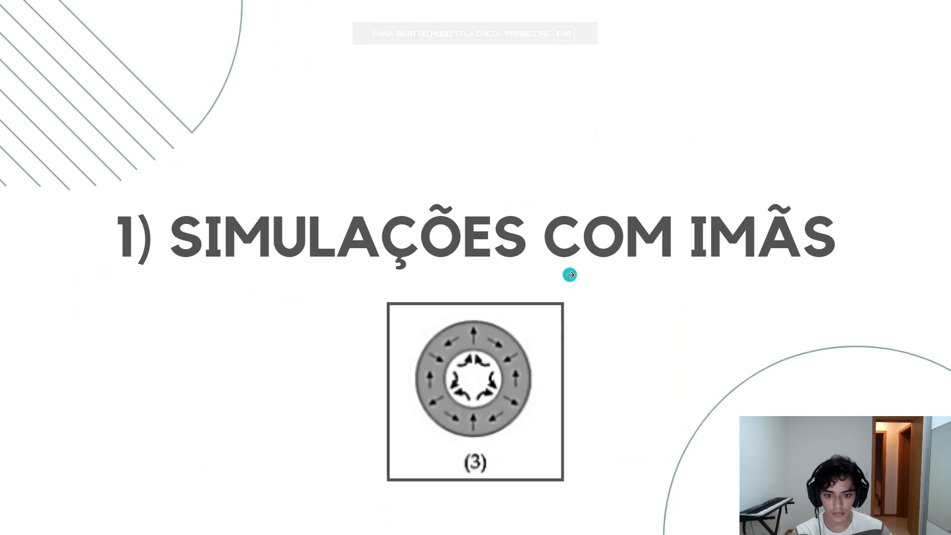
key("alt+Tab")
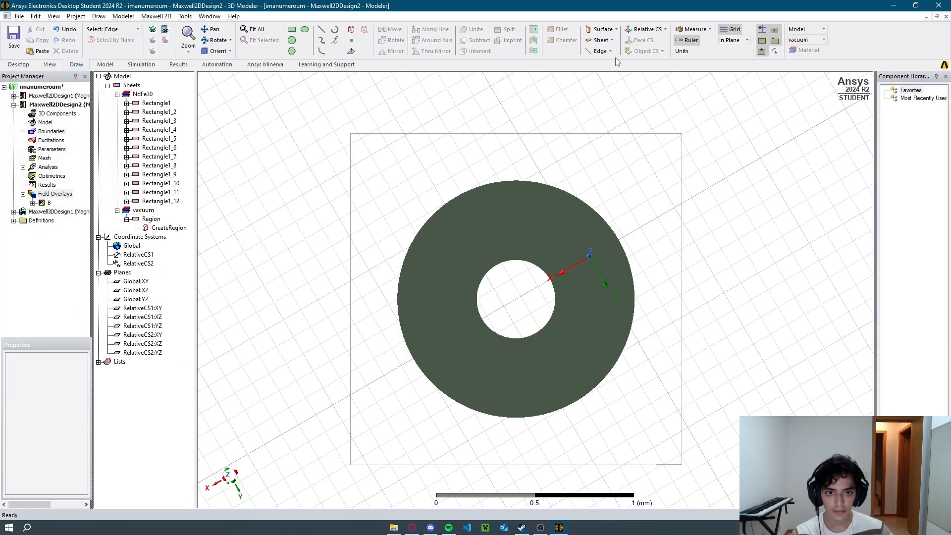
Create a relative coordinate system centred in the third counterclockwise segment, its X axis pointing down-right as in diagram (3).
left_click(665, 29)
left_click(661, 67)
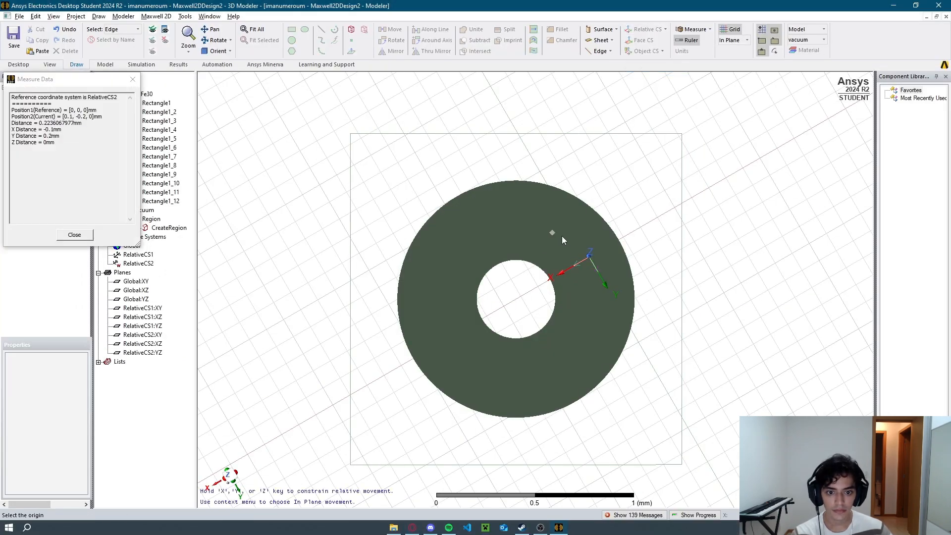
key("alt+Tab")
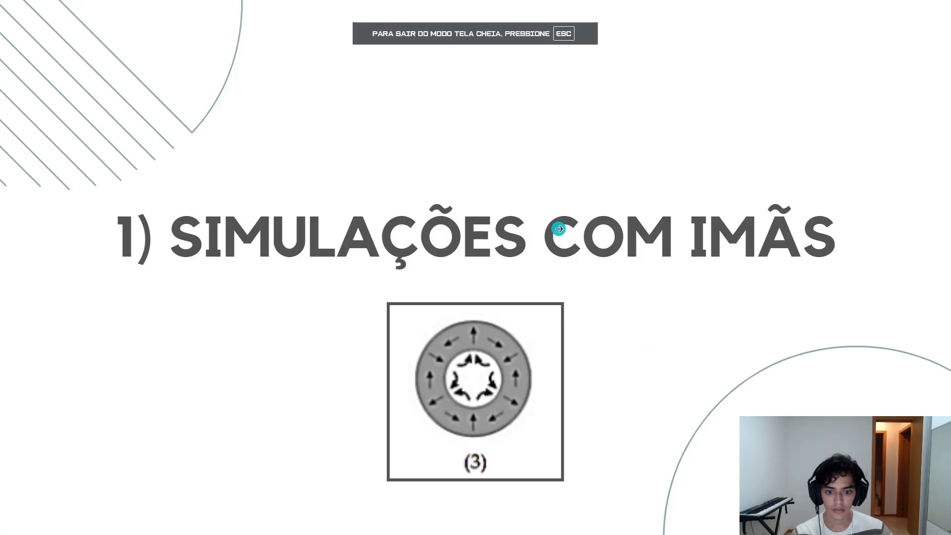
key("alt+Tab")
left_click(559, 229)
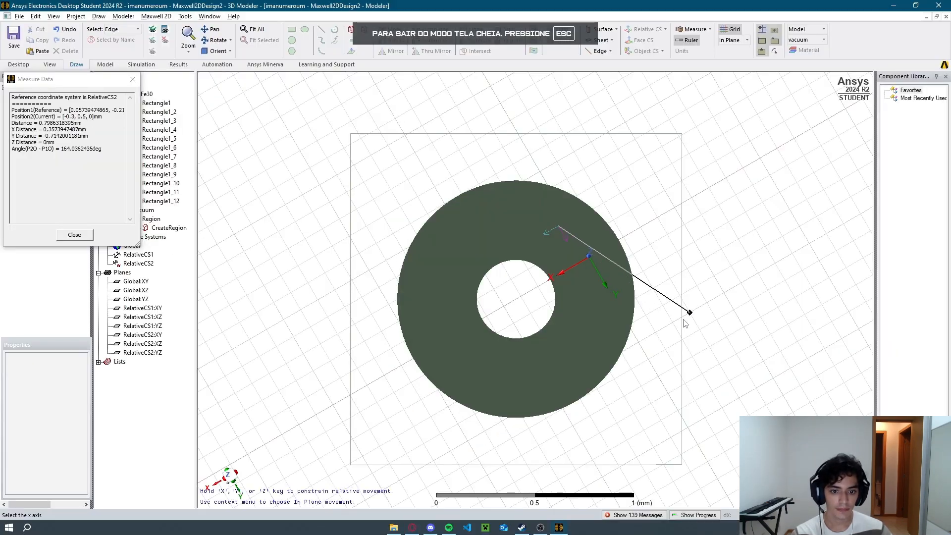
left_click(684, 312)
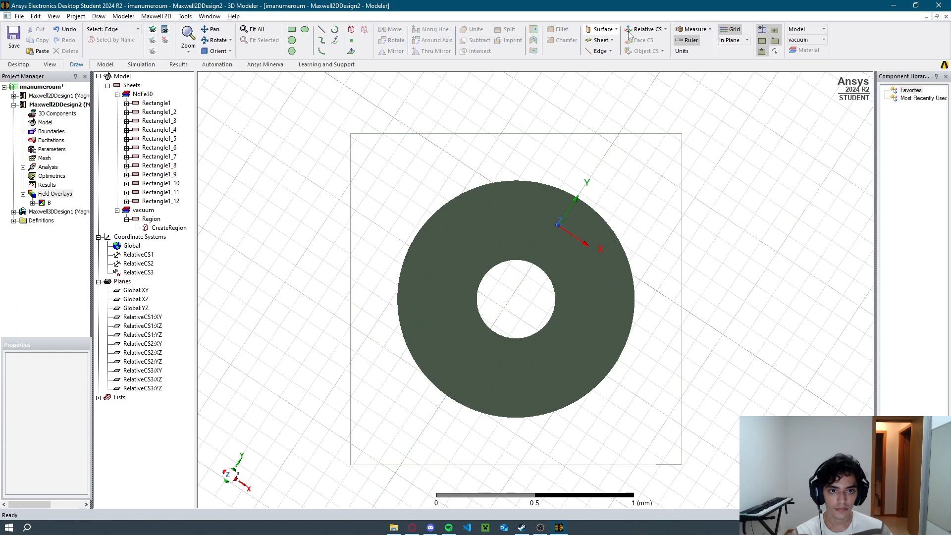
Place a relative coordinate system's origin in the ring's topmost segment and aim its X axis up, following diagram (3).
left_click(665, 30)
left_click(647, 67)
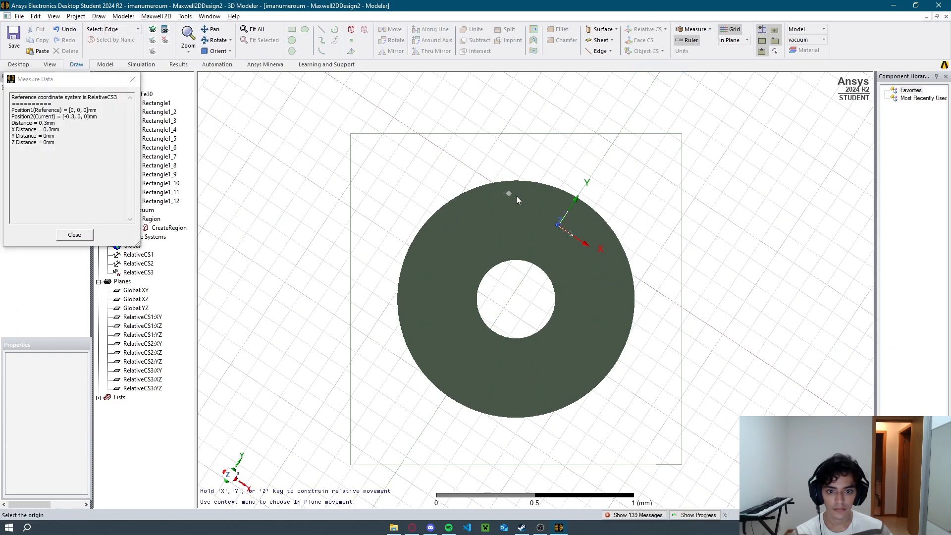
left_click(516, 221)
key("alt+Tab")
key("alt+Tab")
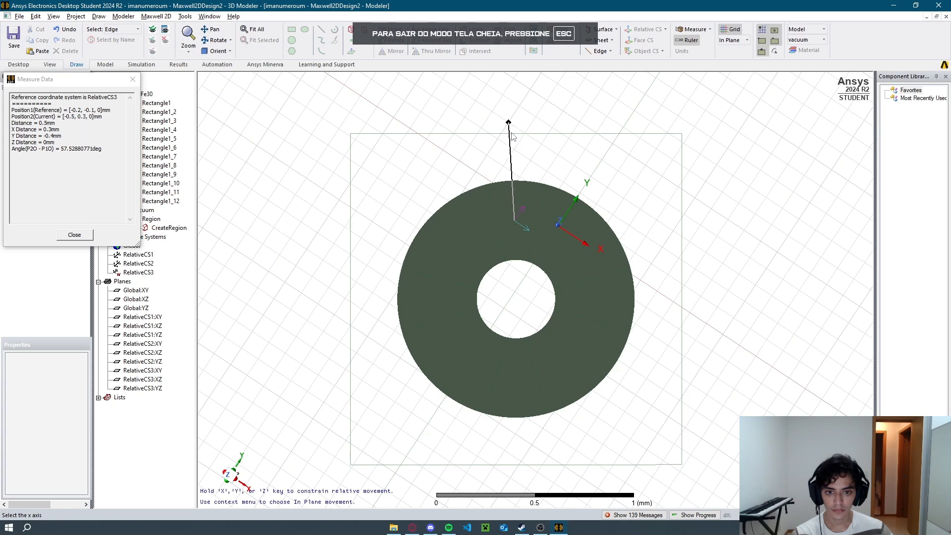
Point the top segment's coordinate system X axis straight up, and add an offset-and-rotated relative coordinate system on the 11 o'clock segment with X toward the lower left.
left_click(514, 149)
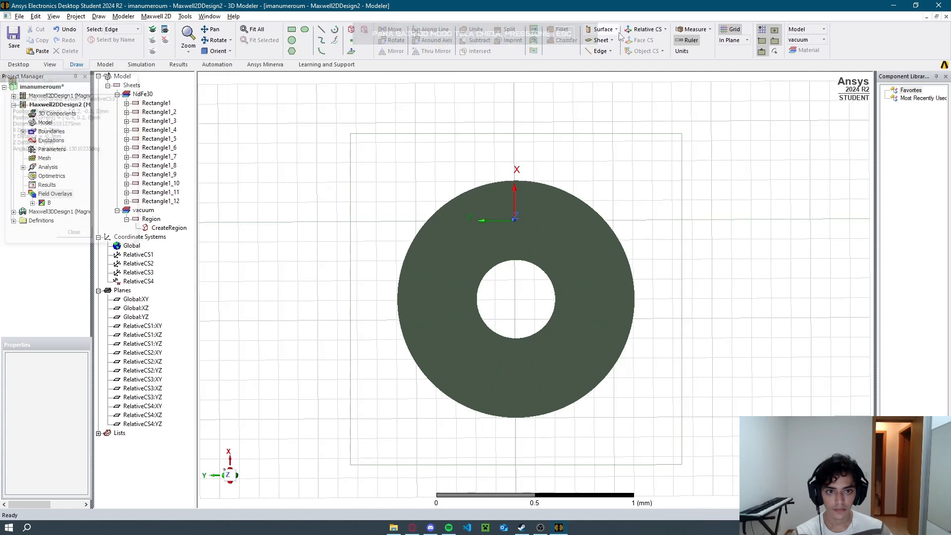
left_click(665, 29)
left_click(647, 67)
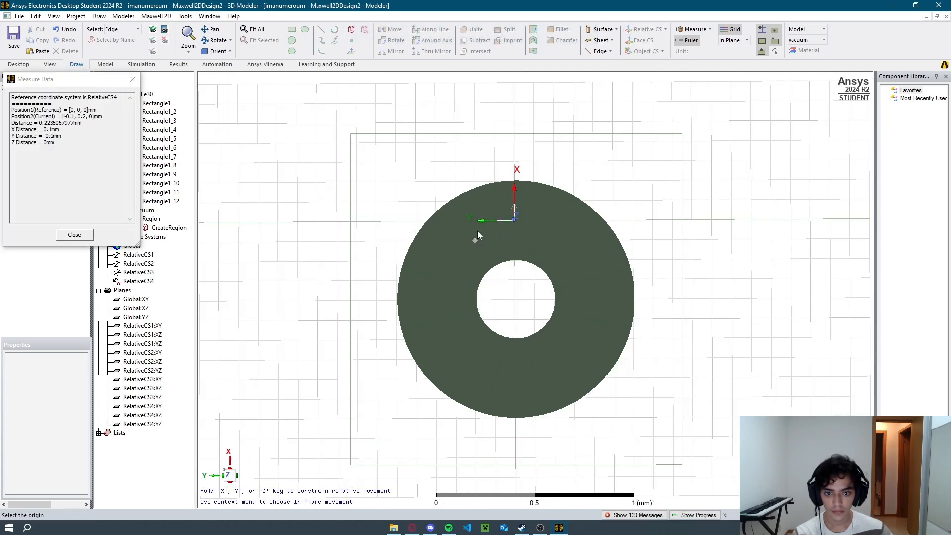
key("alt+Tab")
key("alt+Tab")
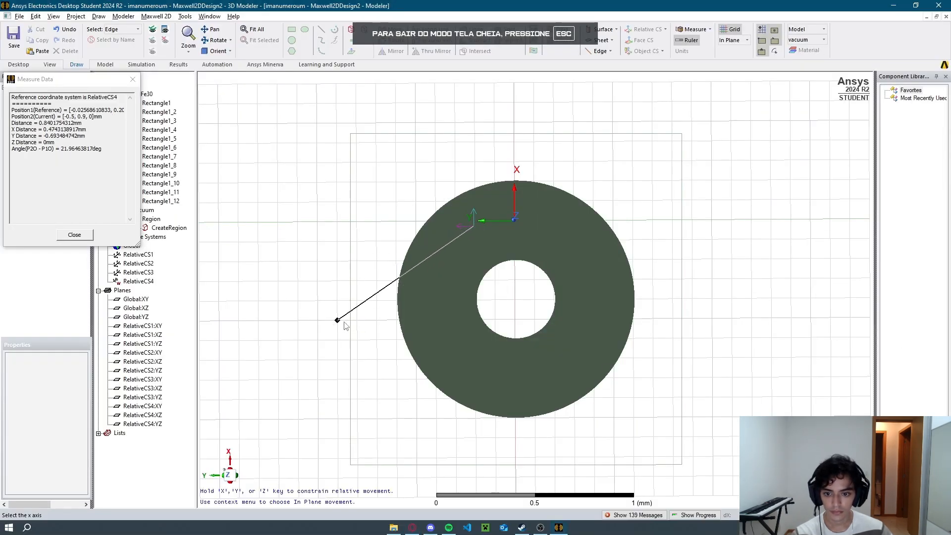
left_click(352, 324)
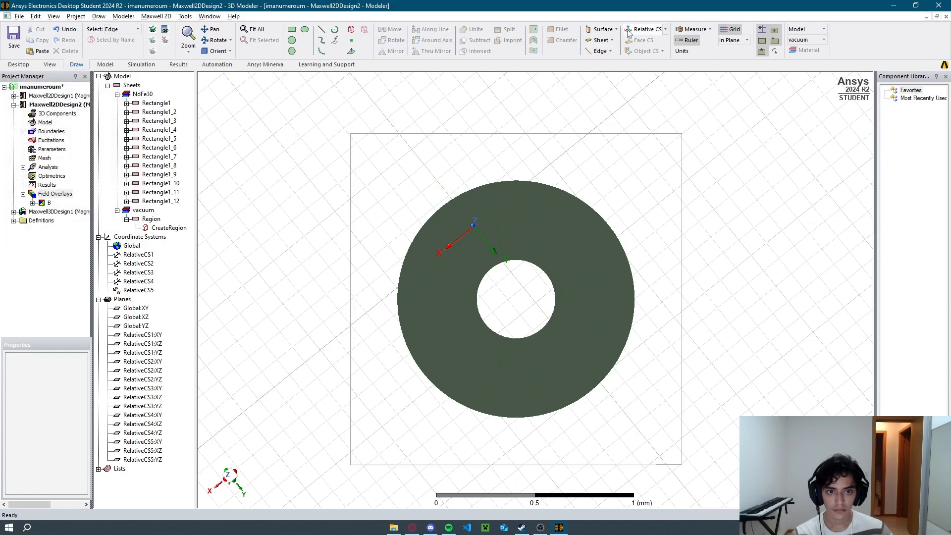
Add an offset-and-rotated relative coordinate system on the 10 o'clock segment with its X axis pointing inward to the ring's centre.
left_click(665, 29)
left_click(639, 67)
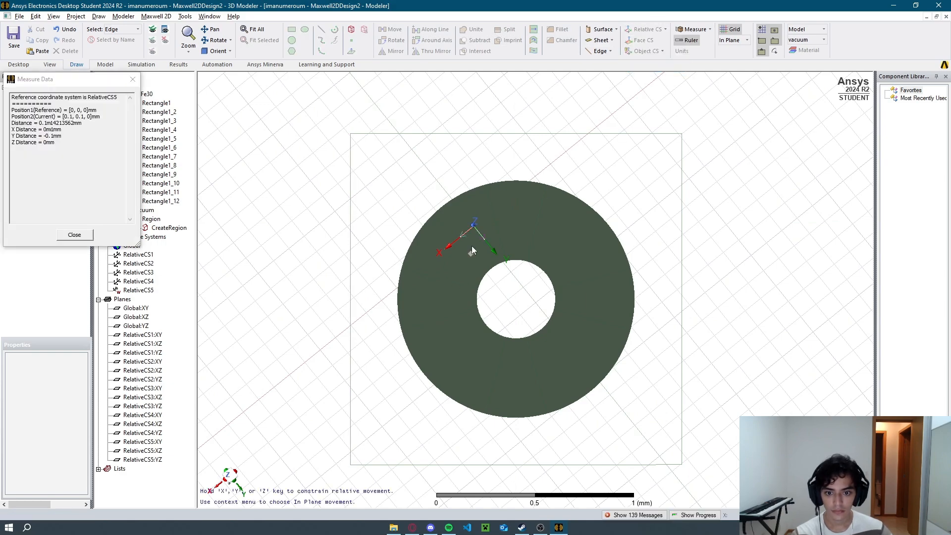
left_click(443, 257)
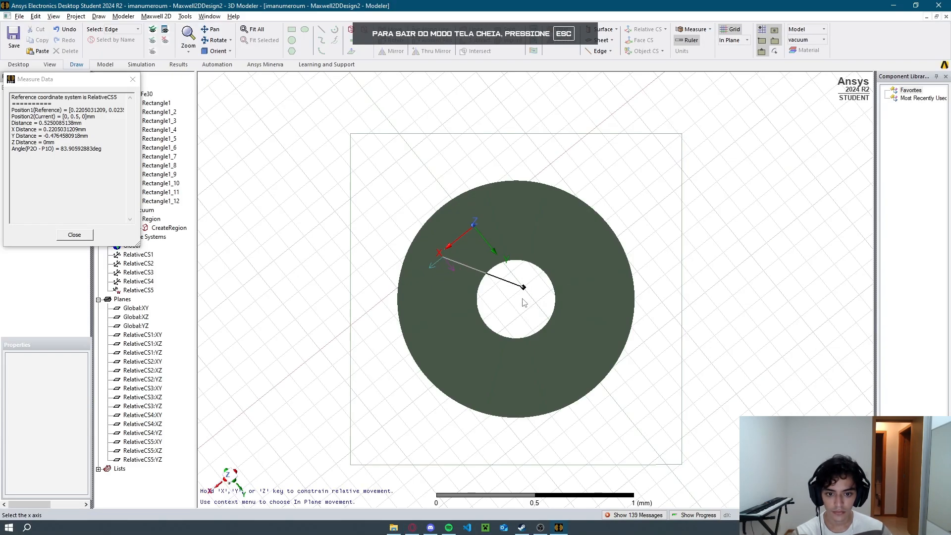
left_click(515, 301)
Add an offset-and-rotated relative coordinate system on the 9 o'clock segment with its X axis pointing straight up, following the reference diagram.
left_click(665, 29)
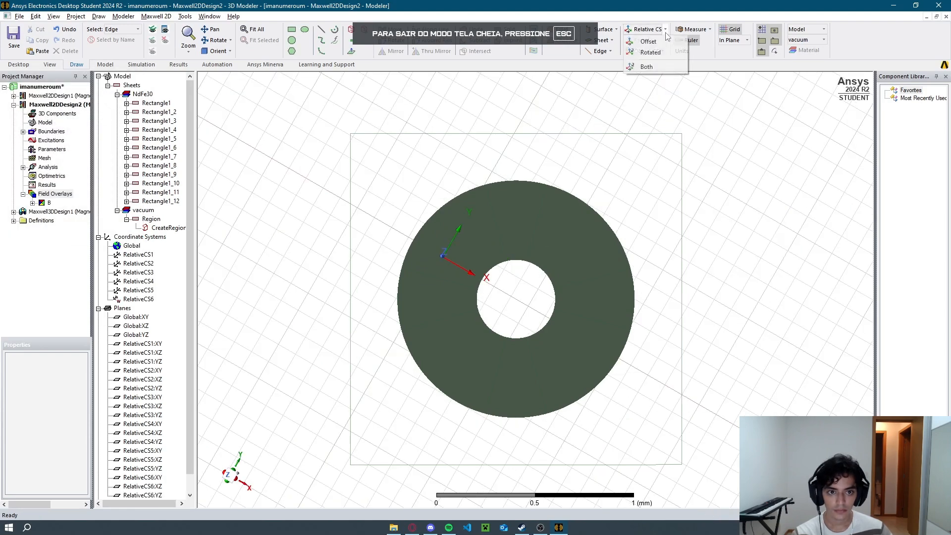
left_click(646, 67)
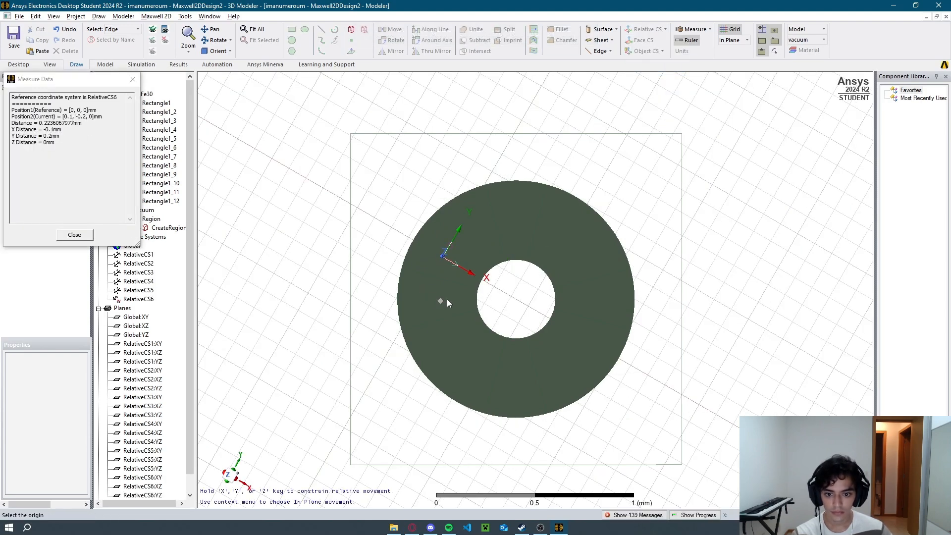
left_click(446, 299)
key("alt+Tab")
key("alt+Tab")
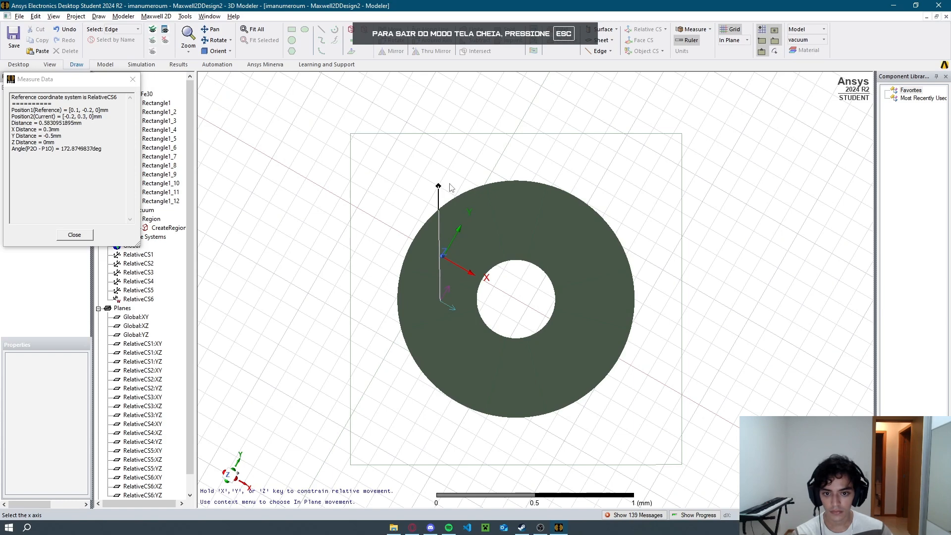
left_click(442, 143)
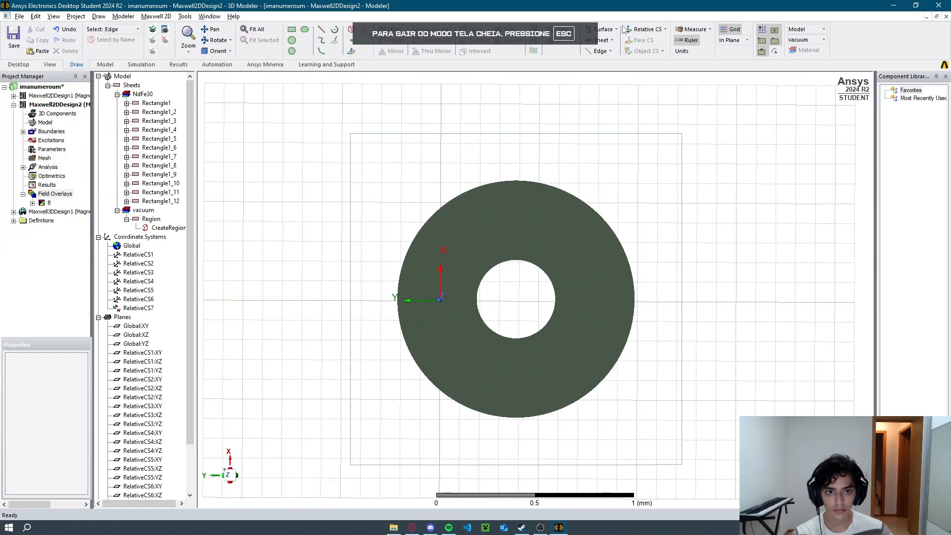
Add an offset-and-rotated relative coordinate system on the 8 o'clock segment with its X axis pointing outward to the lower left, following the reference diagram.
left_click(666, 29)
left_click(647, 67)
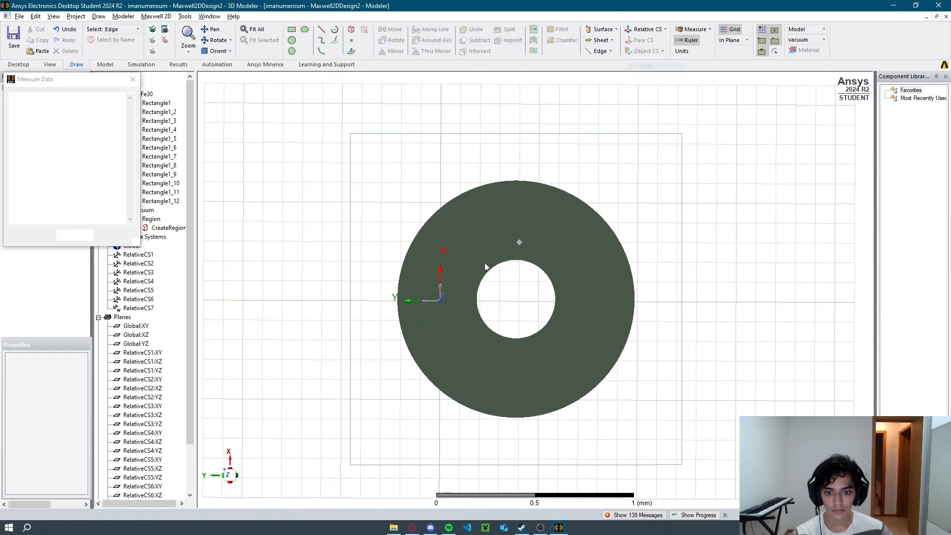
left_click(442, 342)
key("alt+Tab")
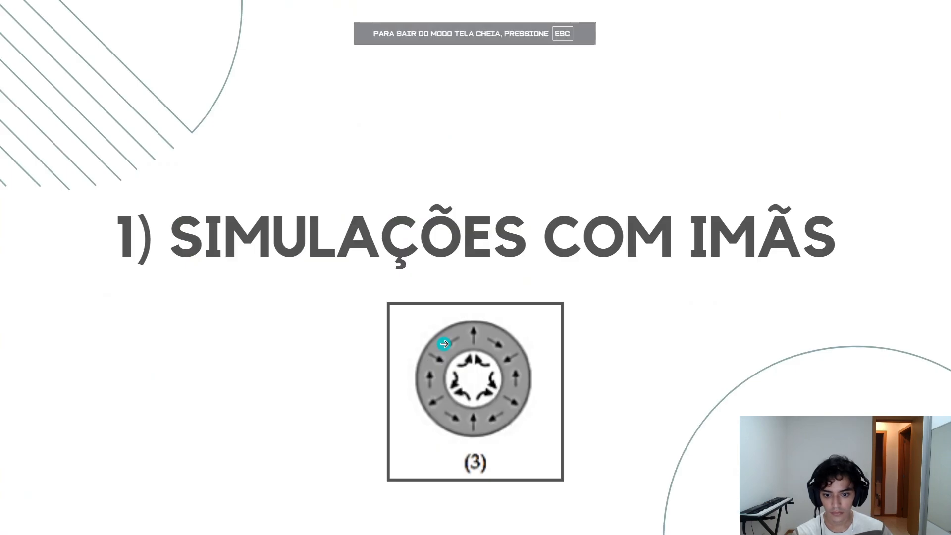
key("alt+Tab")
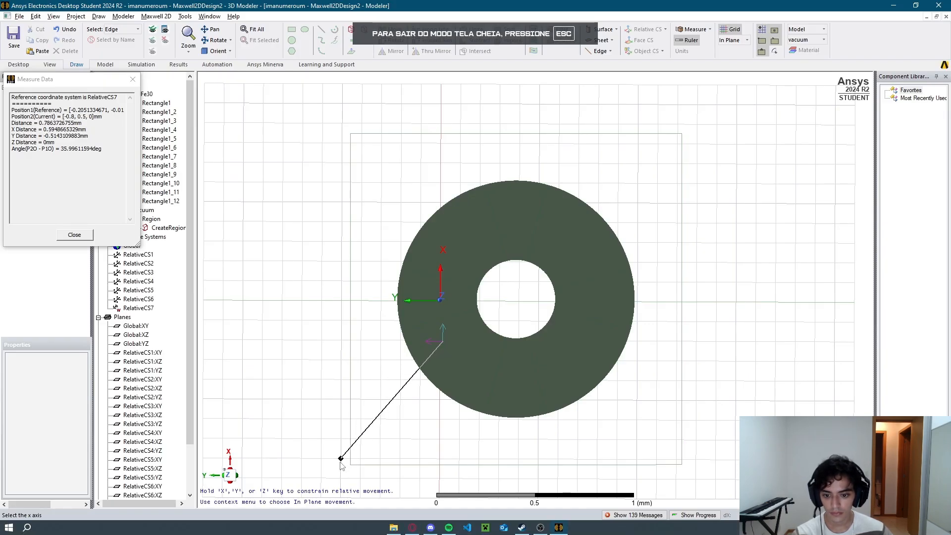
key("alt+Tab")
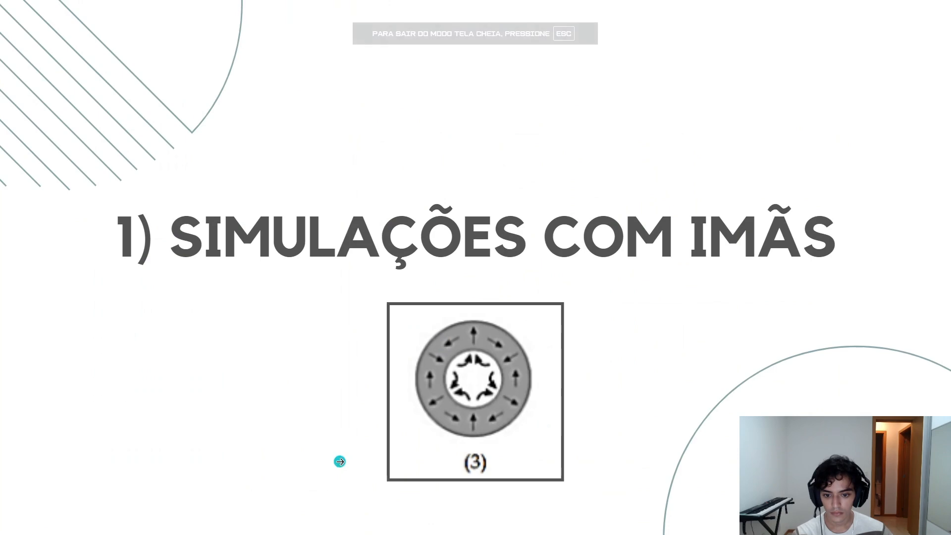
key("alt+Tab")
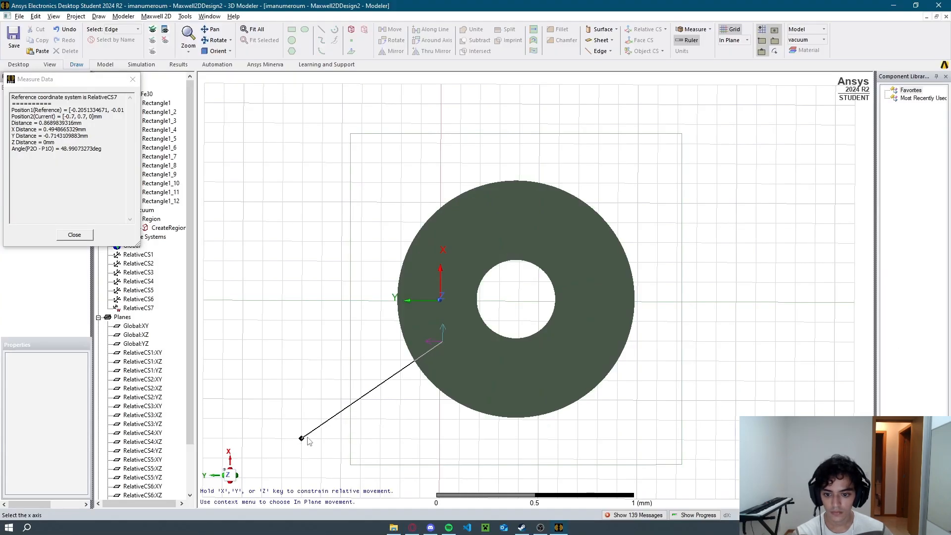
left_click(307, 439)
Add an offset-and-rotated relative coordinate system on the 7 o'clock segment with its X axis toward the lower right, following the reference diagram.
left_click(665, 30)
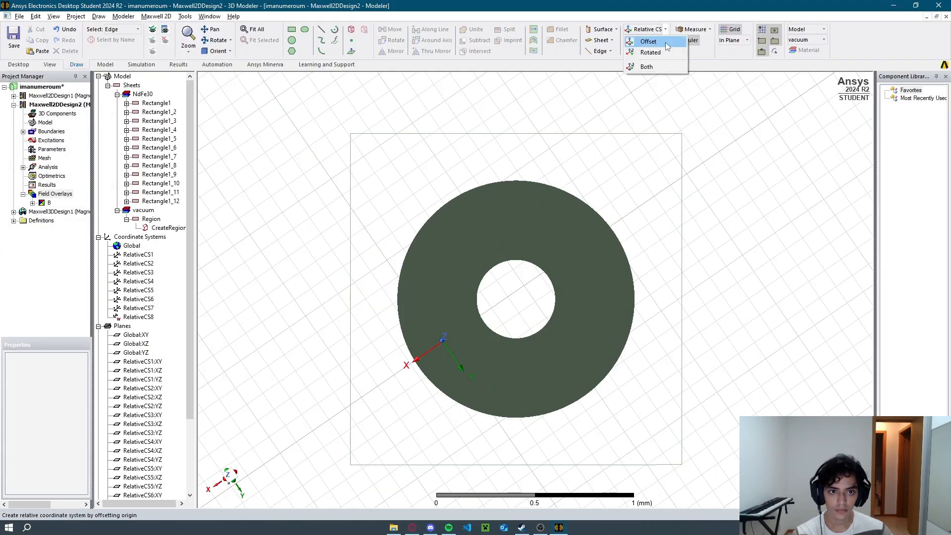
left_click(661, 68)
key("alt+Tab")
key("alt+Tab")
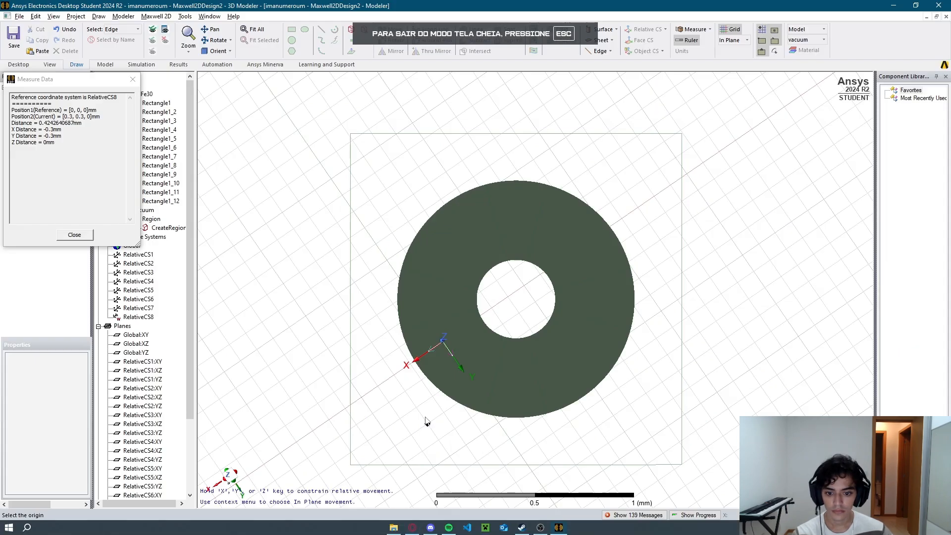
left_click(472, 372)
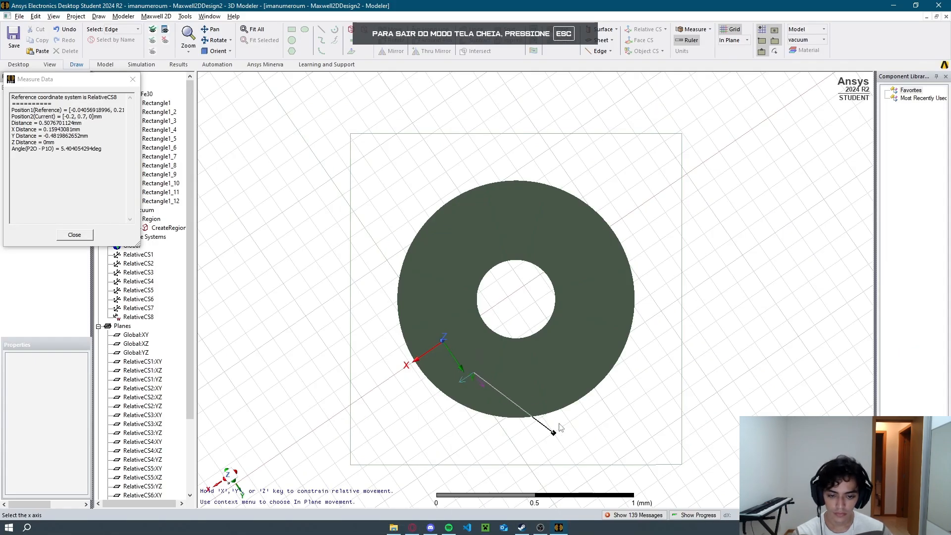
key("alt+Tab")
key("alt+Tab")
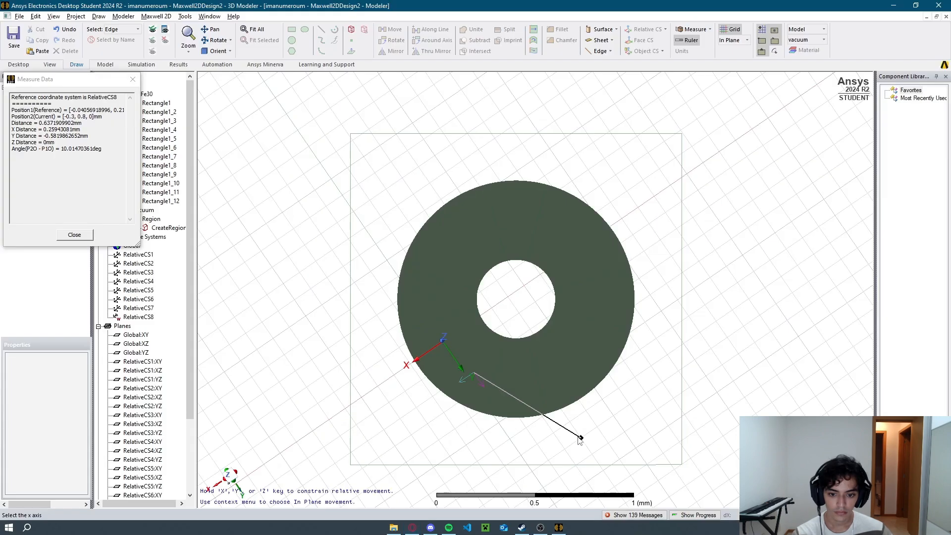
left_click(603, 446)
Add an offset-and-rotated relative coordinate system at the 6 o'clock segment's face centre with its X axis pointing up toward the ring's centre.
left_click(665, 29)
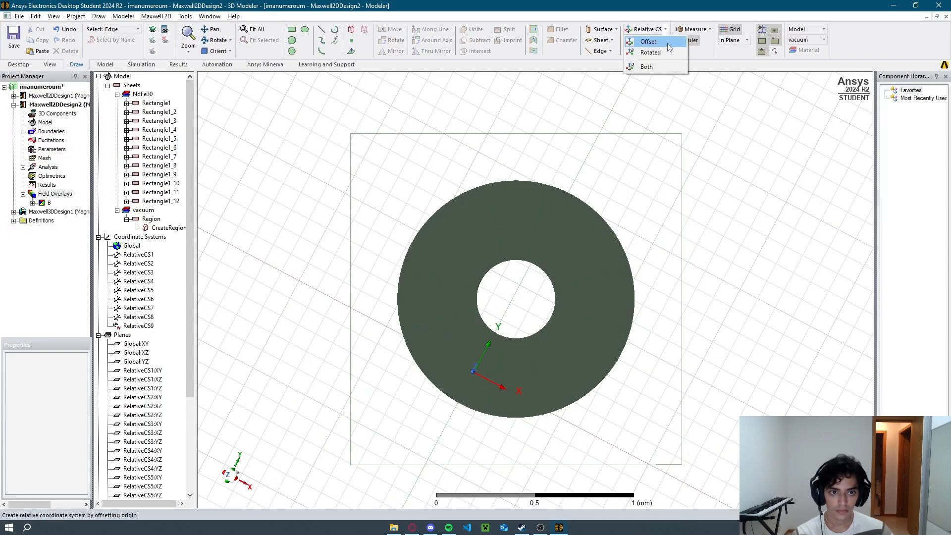
left_click(639, 68)
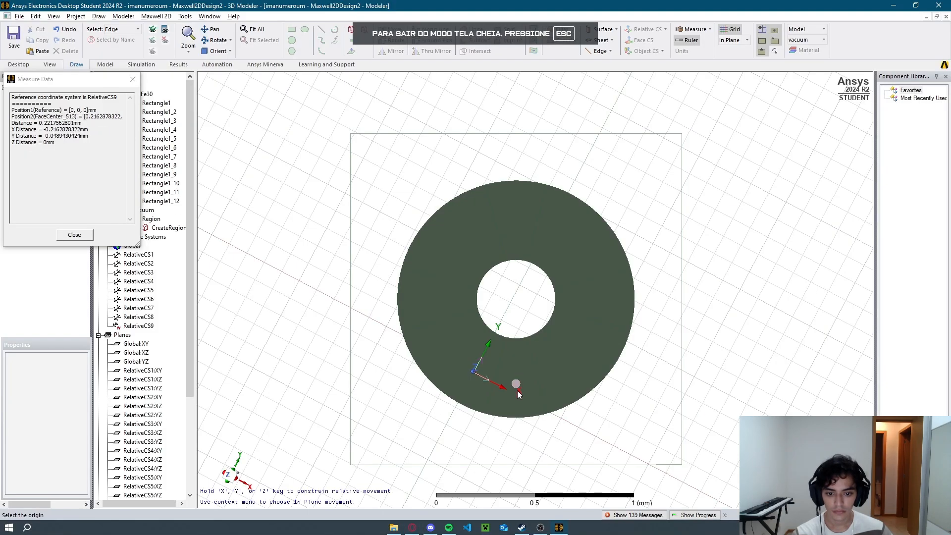
left_click(517, 389)
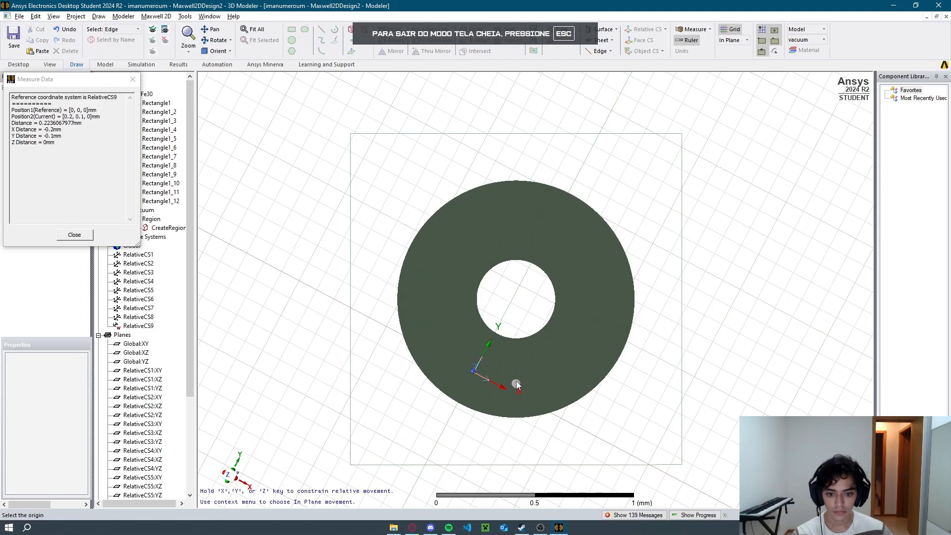
left_click(519, 286)
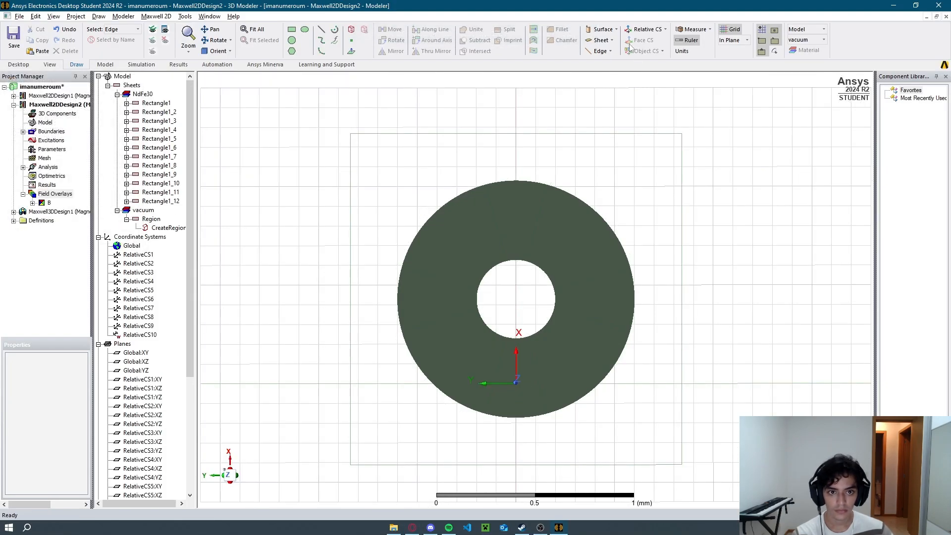
Add an offset-and-rotated relative coordinate system on the 5 o'clock segment with its X axis pointing toward the lower left.
left_click(665, 29)
left_click(644, 68)
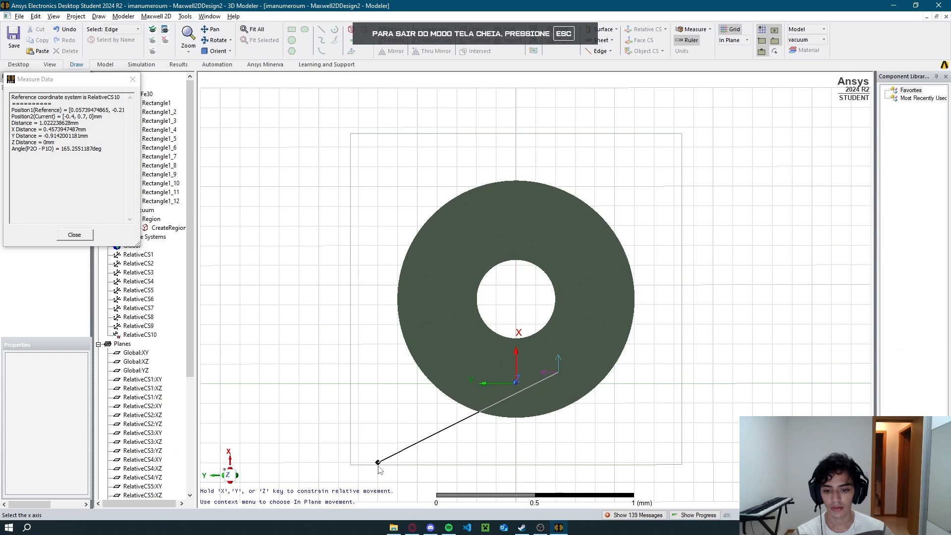
left_click(378, 469)
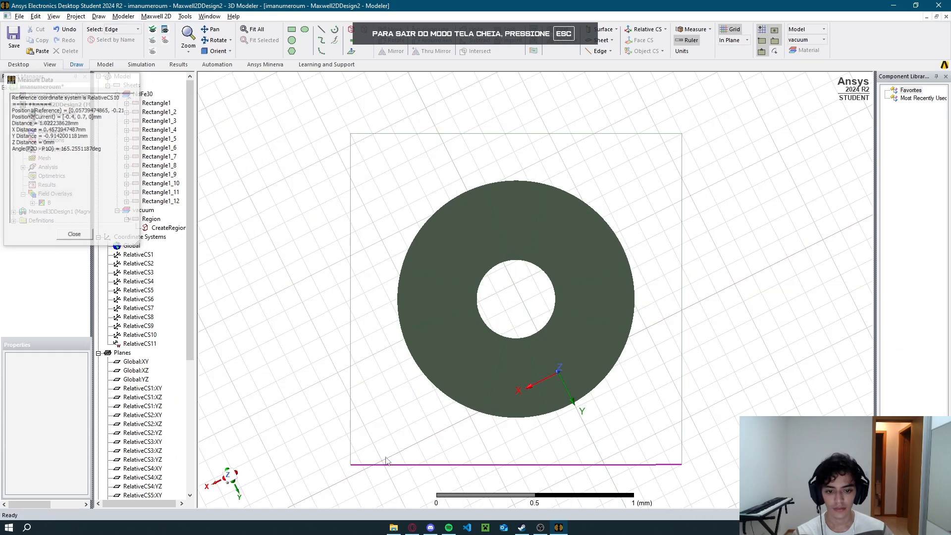
Add an offset-and-rotated relative coordinate system on the 4 o'clock segment with its X axis pointing outward to the lower right, following the reference diagram.
left_click(665, 29)
left_click(669, 67)
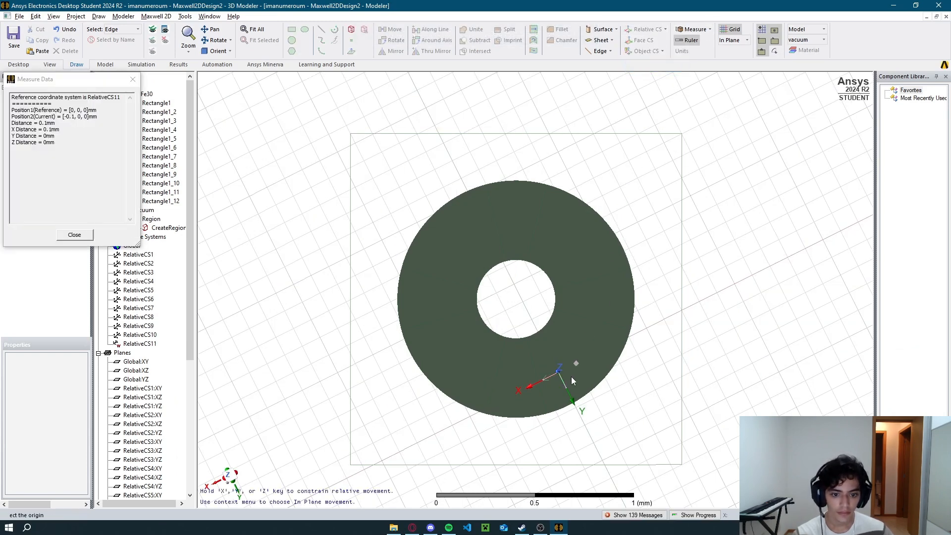
key("alt+Tab")
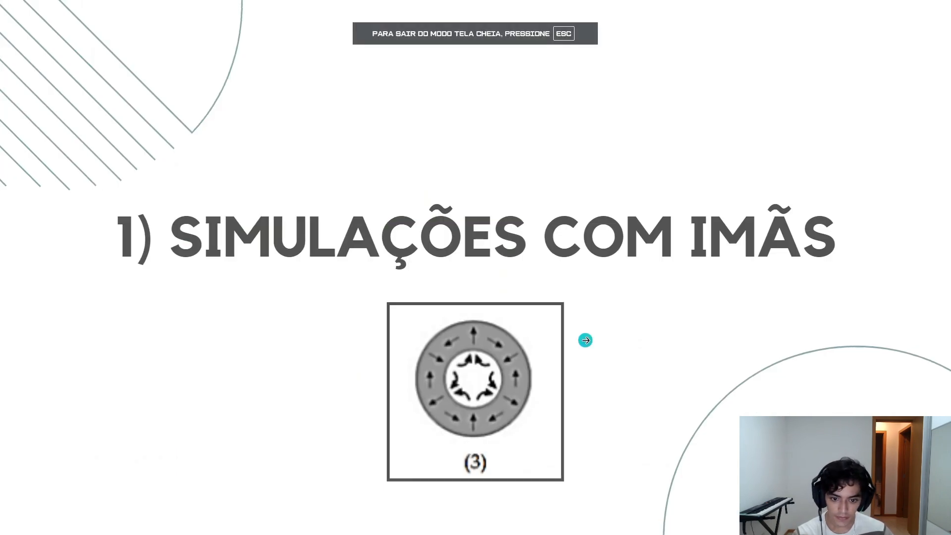
key("alt+Tab")
left_click(588, 341)
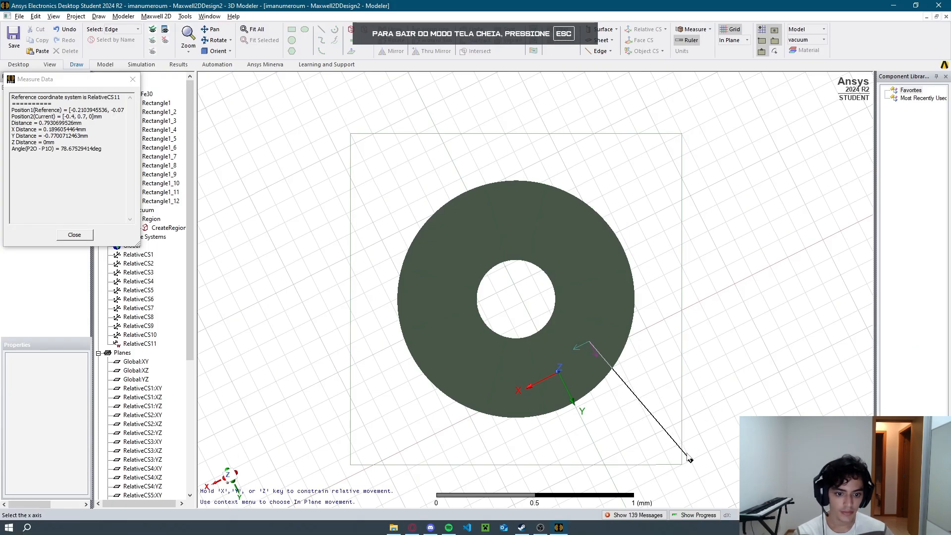
key("alt+Tab")
key("alt+Tab")
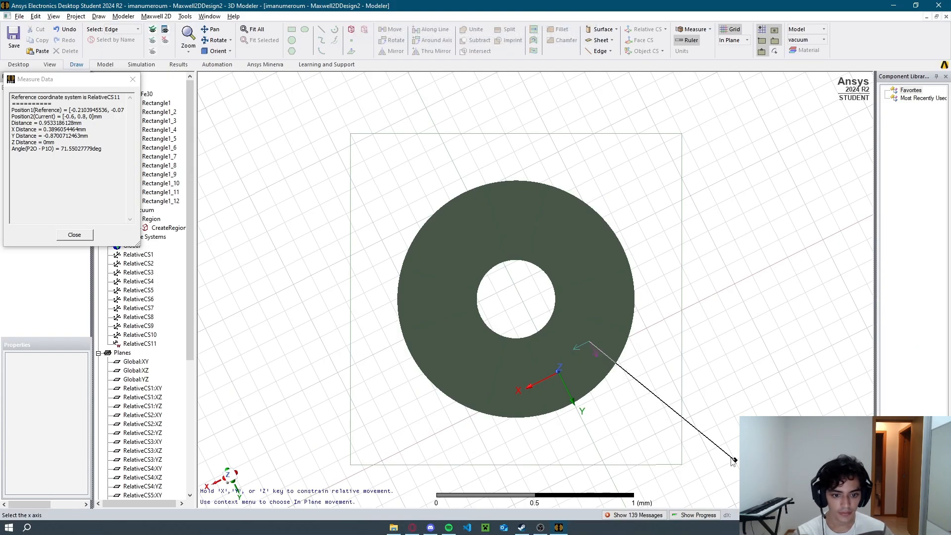
key("alt+Tab")
key("alt+Tab")
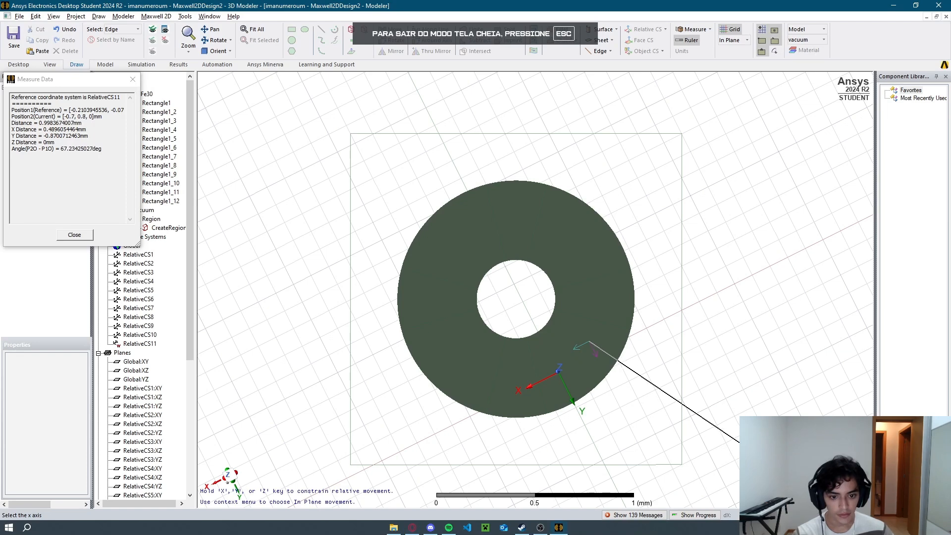
left_click(742, 427)
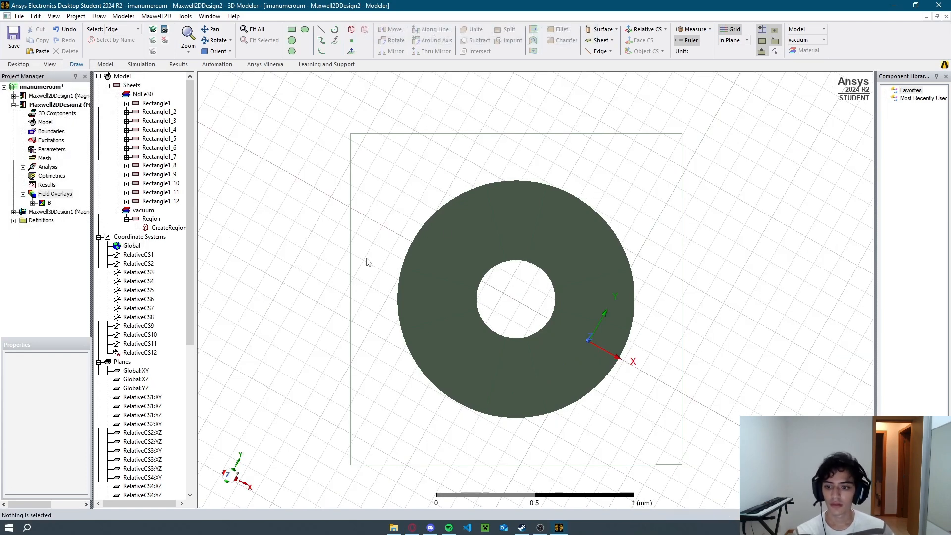
Set the orientation of the Rectangle1 magnet segment to RelativeCS1.
right_click(156, 103)
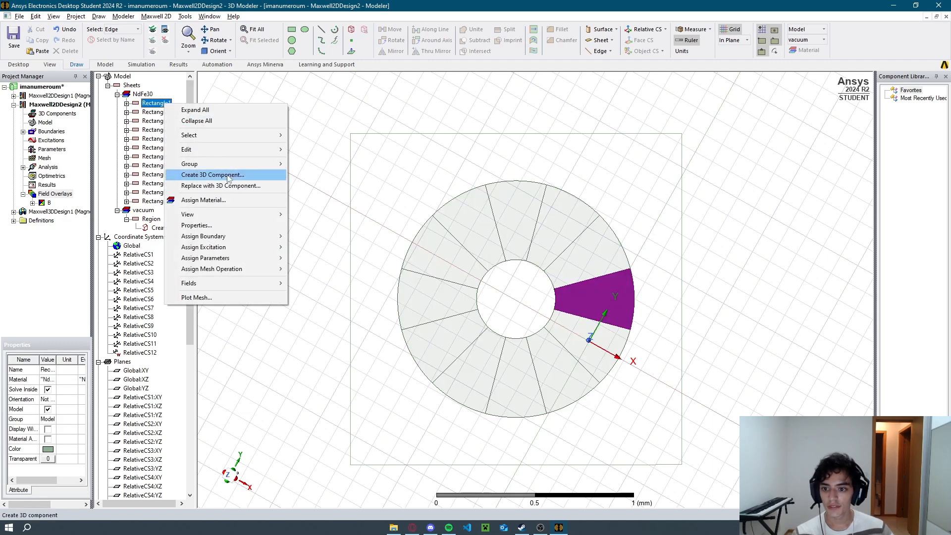
left_click(232, 226)
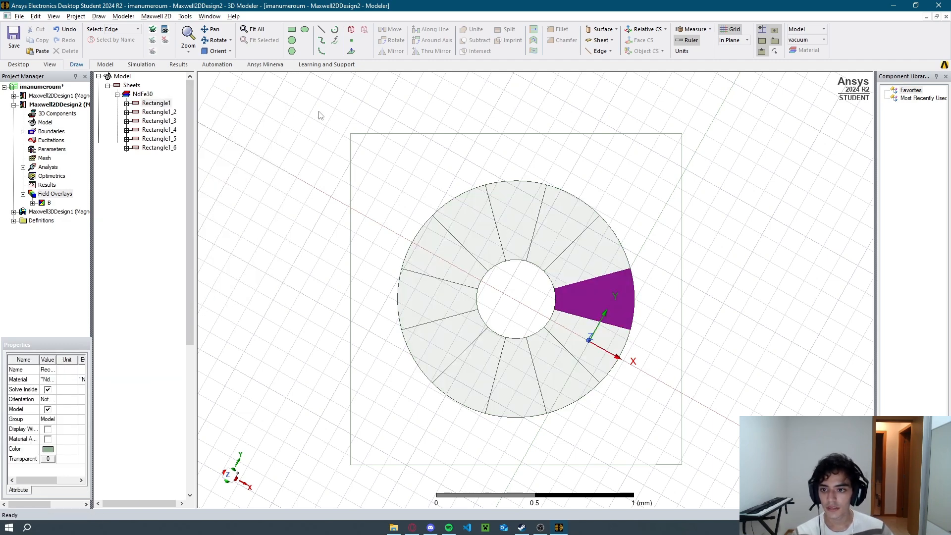
left_click(49, 395)
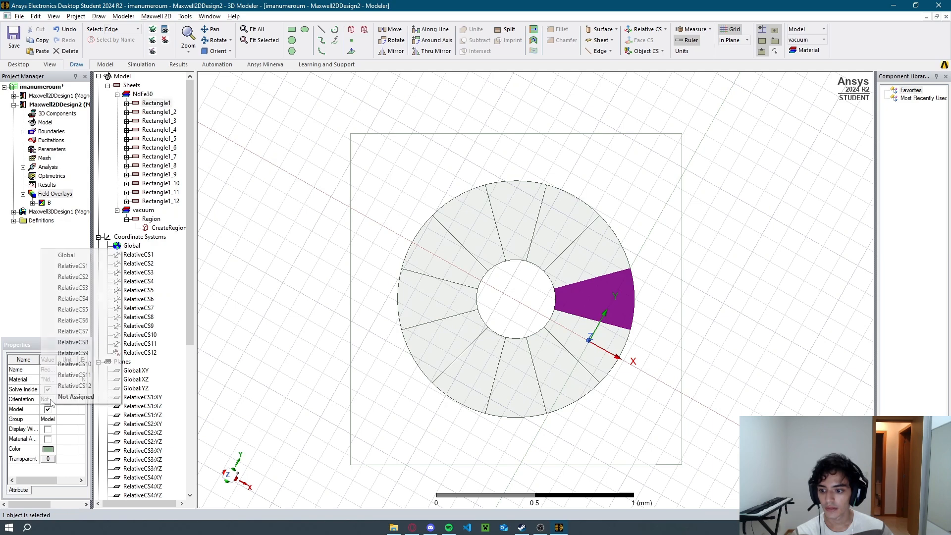
left_click(65, 269)
Set the orientation of Rectangle1_2 to RelativeCS2 and of Rectangle1_3 to RelativeCS3.
left_click(159, 112)
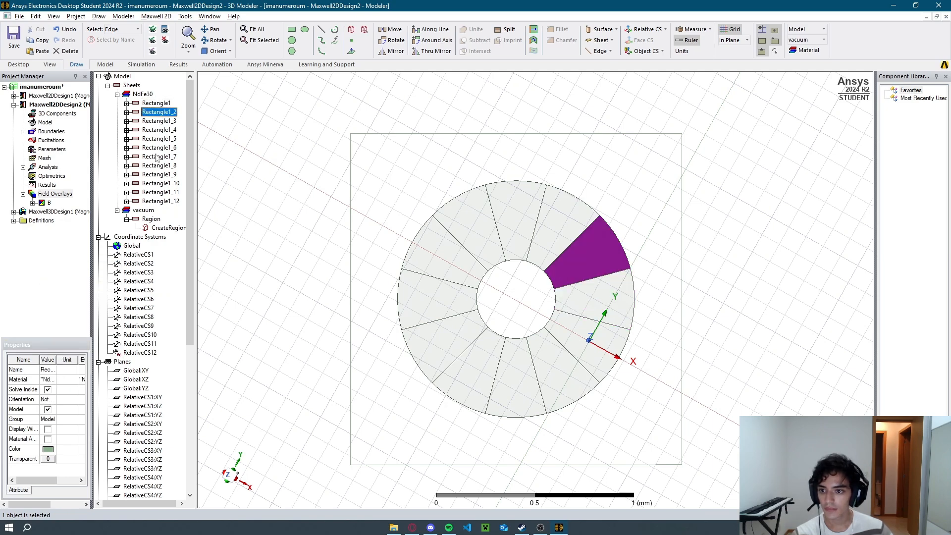
left_click(49, 399)
left_click(64, 276)
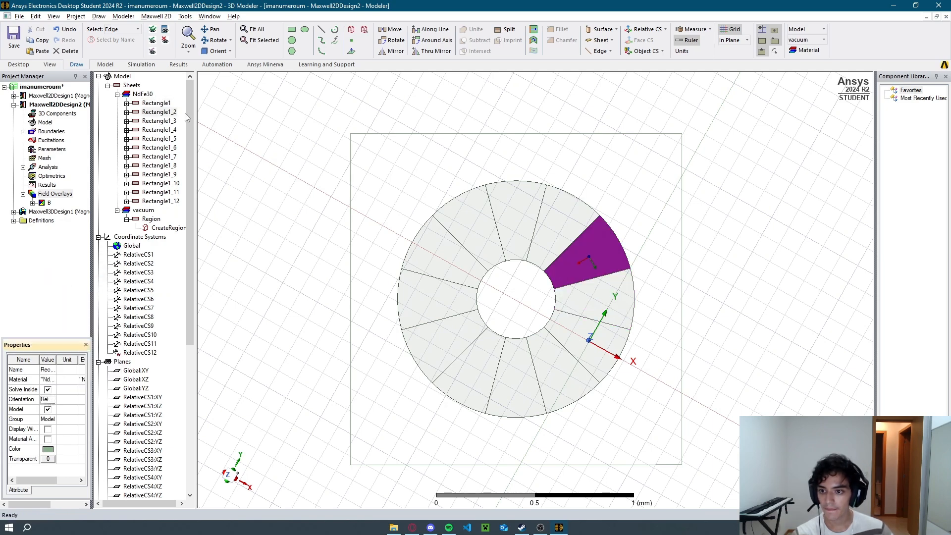
left_click(159, 121)
left_click(50, 400)
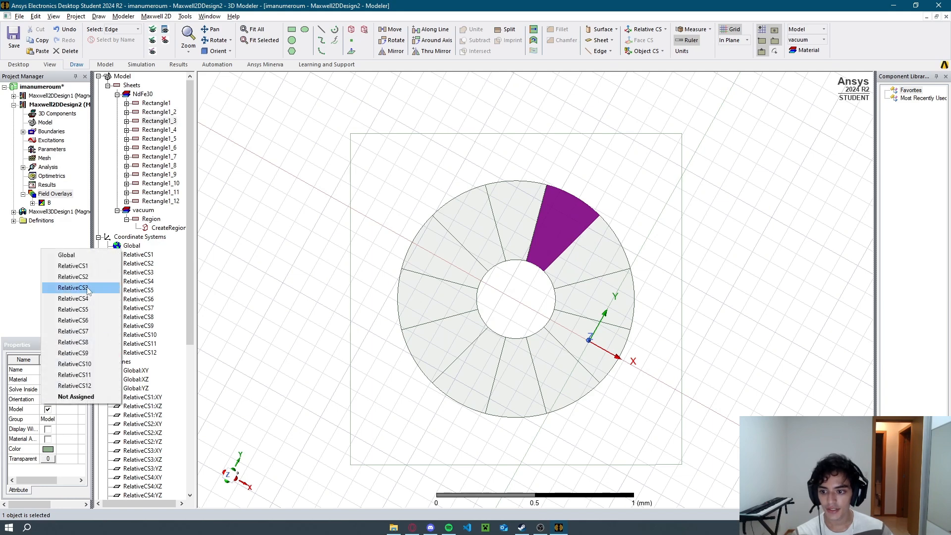
left_click(65, 287)
Set the orientation of Rectangle1_4 to RelativeCS4 and of Rectangle1_5 to RelativeCS5.
left_click(166, 130)
left_click(50, 400)
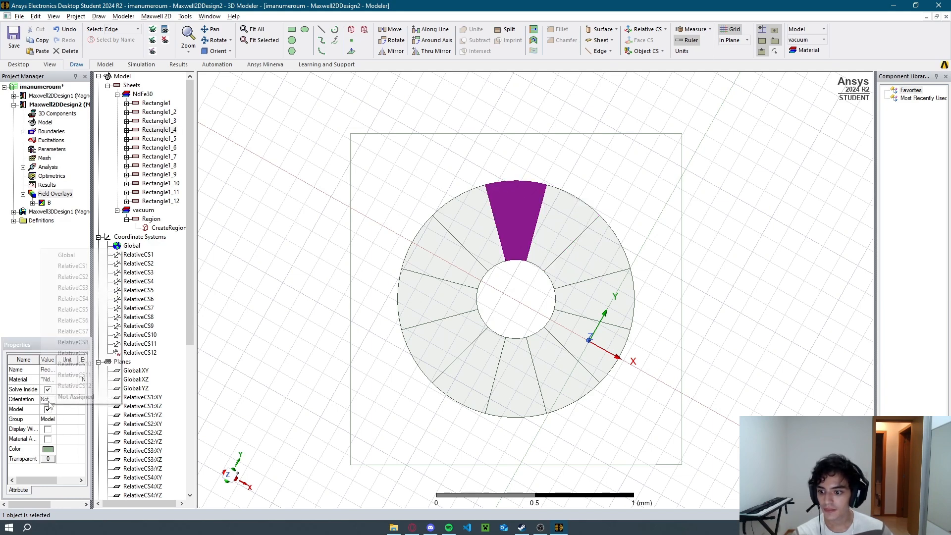
left_click(64, 298)
left_click(159, 139)
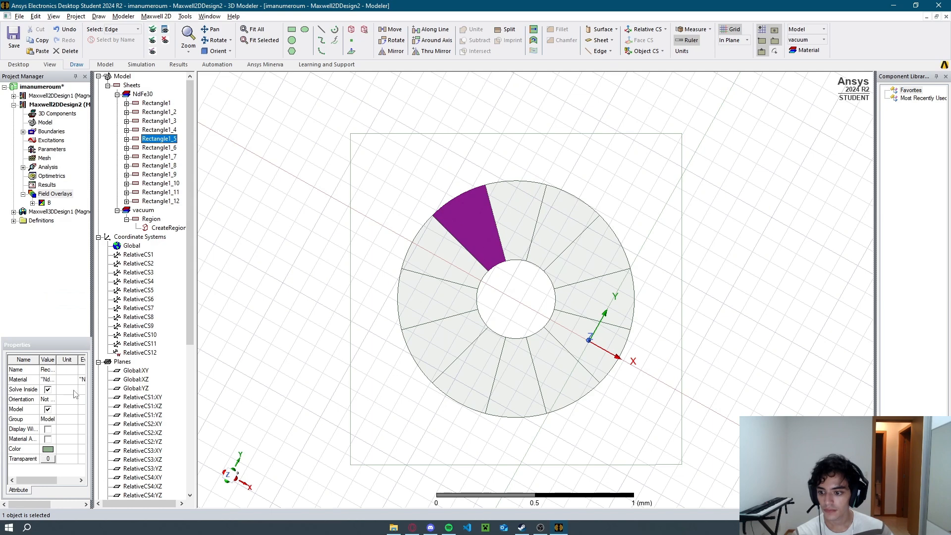
left_click(49, 400)
left_click(73, 309)
Set the orientation of Rectangle1_6 to RelativeCS6 and of Rectangle1_7 to RelativeCS7.
left_click(159, 148)
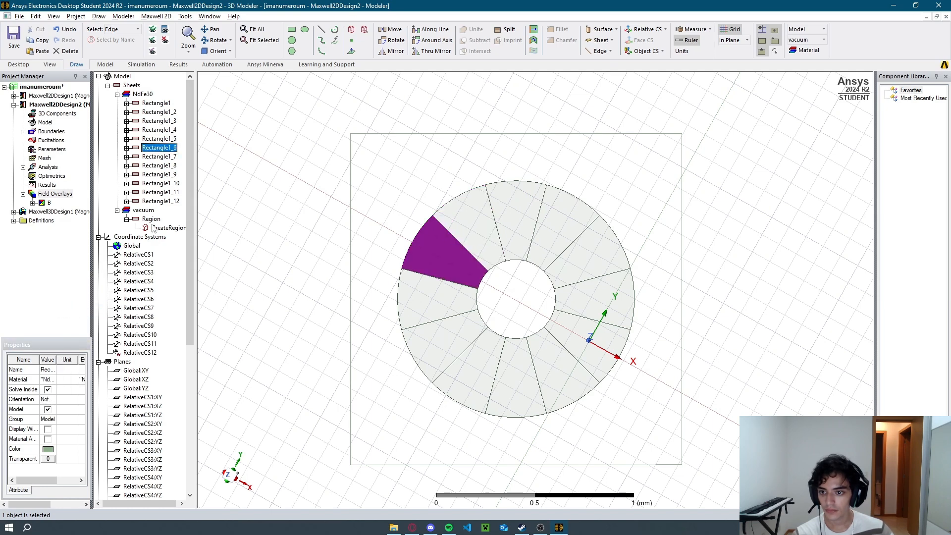
left_click(50, 399)
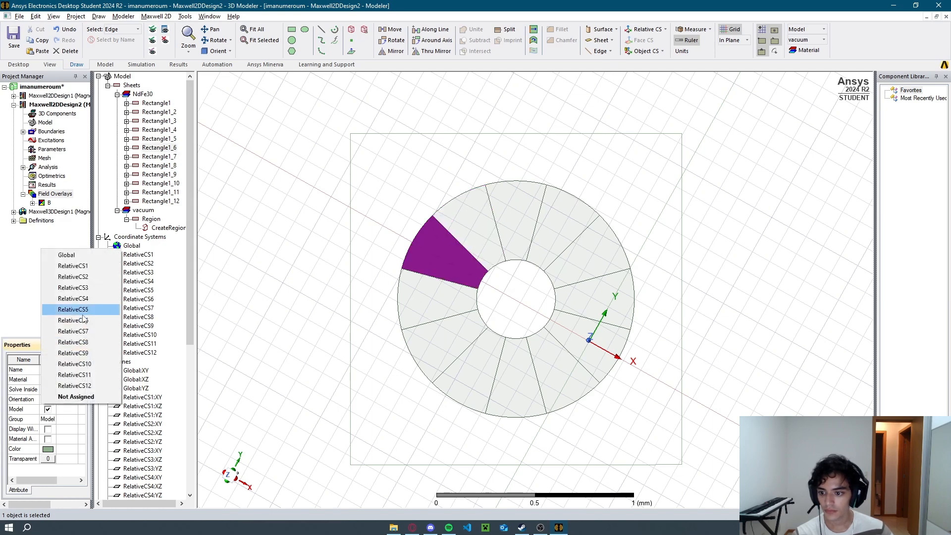
left_click(72, 320)
left_click(159, 157)
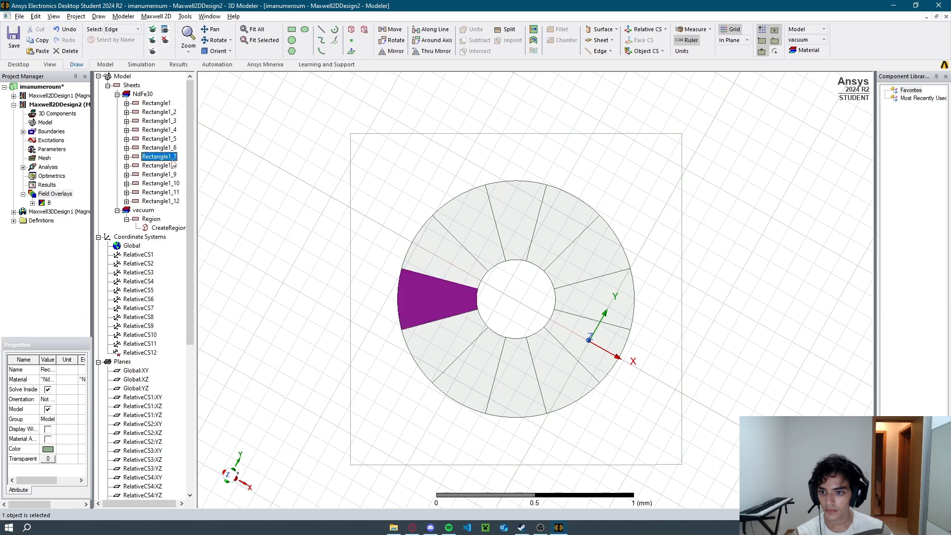
left_click(49, 399)
left_click(92, 330)
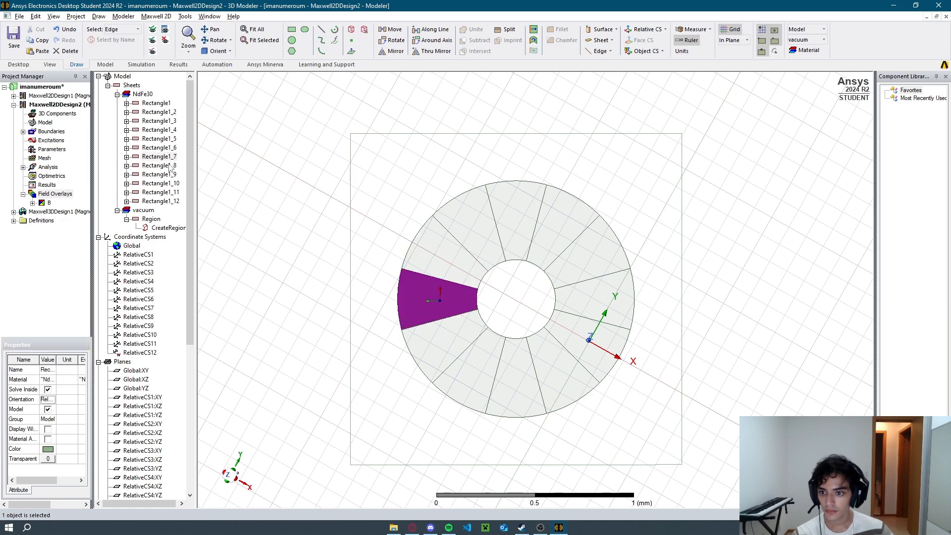
Set the orientation of Rectangle1_8 to RelativeCS8 and of Rectangle1_9 to RelativeCS9.
left_click(159, 166)
left_click(50, 400)
left_click(84, 343)
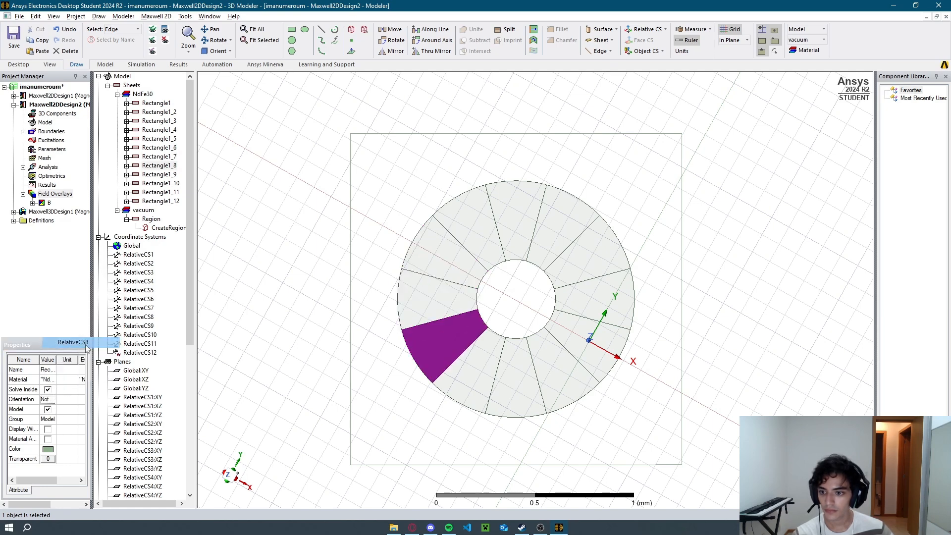
left_click(159, 174)
left_click(49, 399)
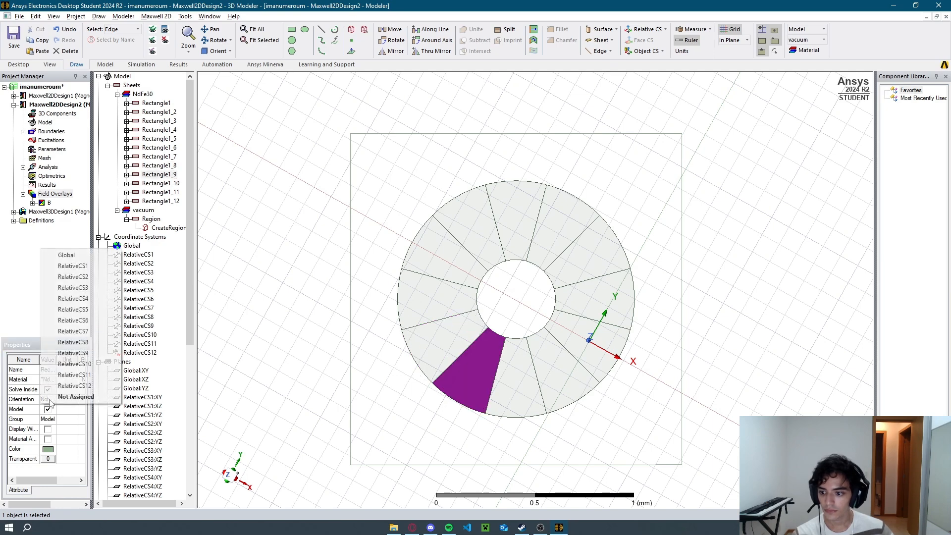
left_click(85, 354)
Set the orientation of Rectangle1_10 to RelativeCS10 and of Rectangle1_11 to RelativeCS11.
left_click(171, 185)
left_click(49, 400)
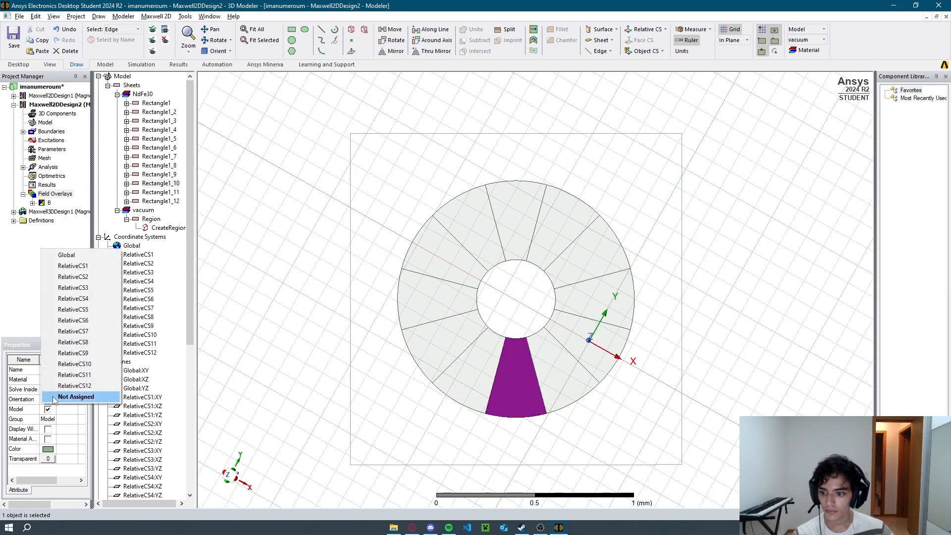
left_click(85, 364)
left_click(171, 193)
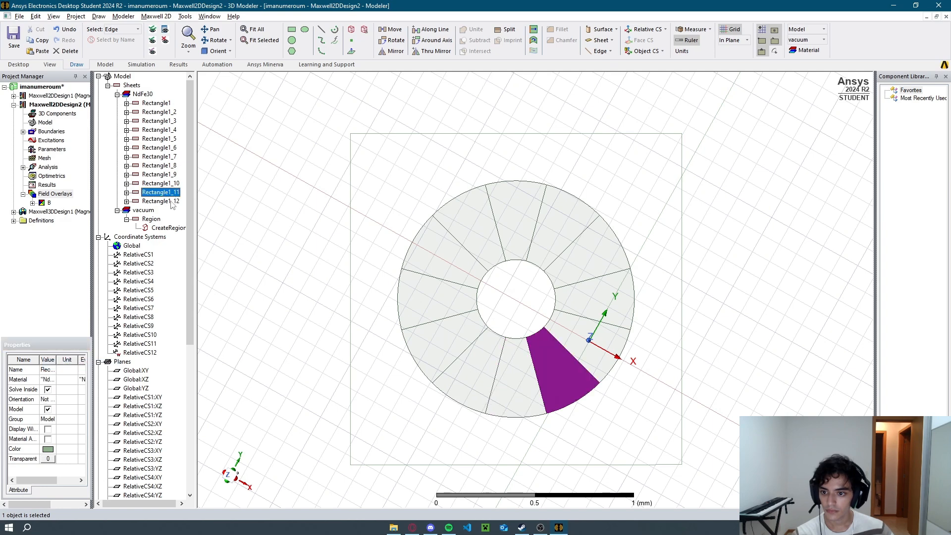
left_click(51, 398)
left_click(86, 375)
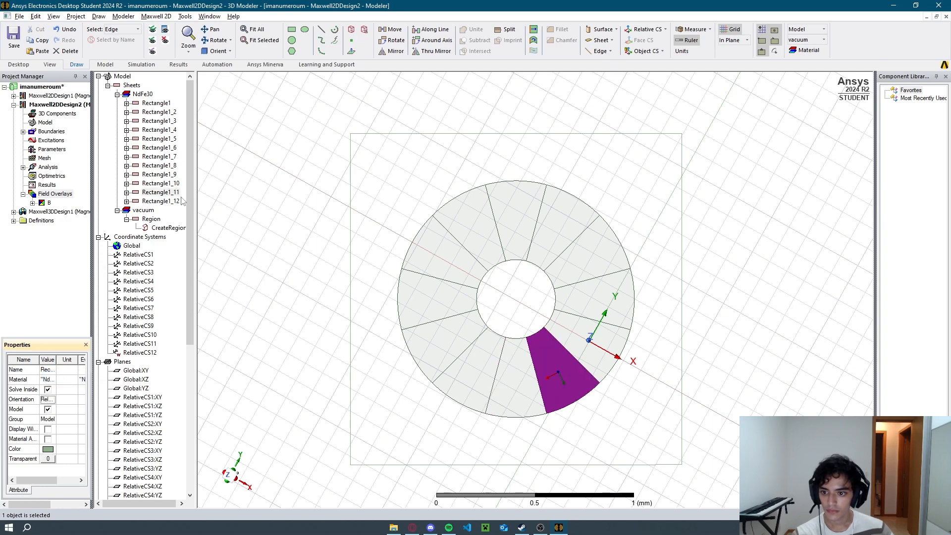
Set the orientation of the last ring segment, Rectangle1_12, to RelativeCS12.
left_click(174, 202)
left_click(50, 399)
left_click(65, 386)
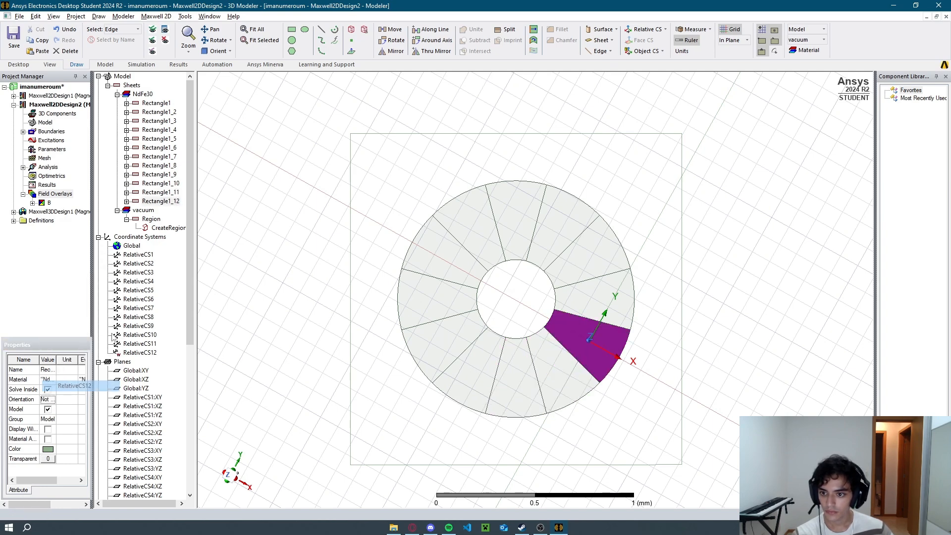
Check the local orientation axes of the magnet segments one after another, starting from Rectangle1.
left_click(157, 103)
key("Down")
key("Down")
key("Down")
key("Down")
key("Down")
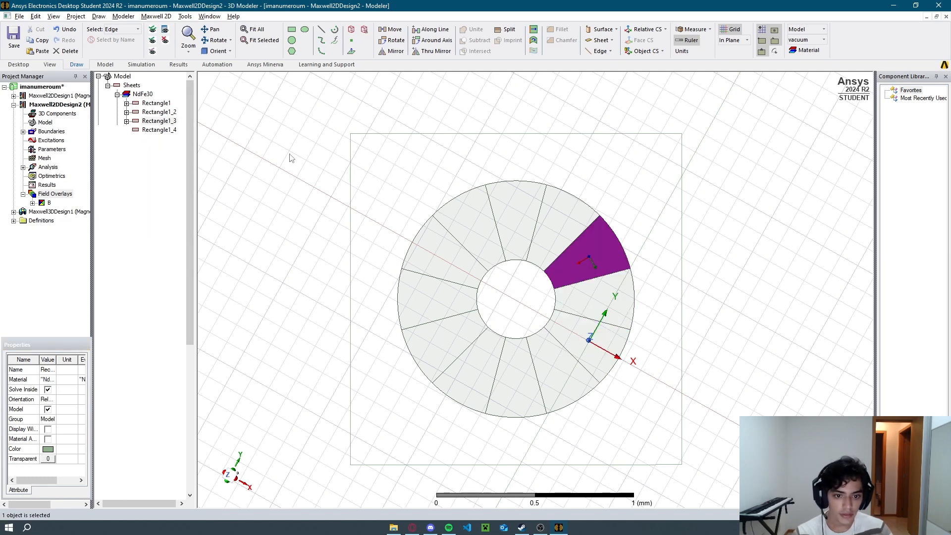
key("Down")
key("Down")
key("Down")
key("Down")
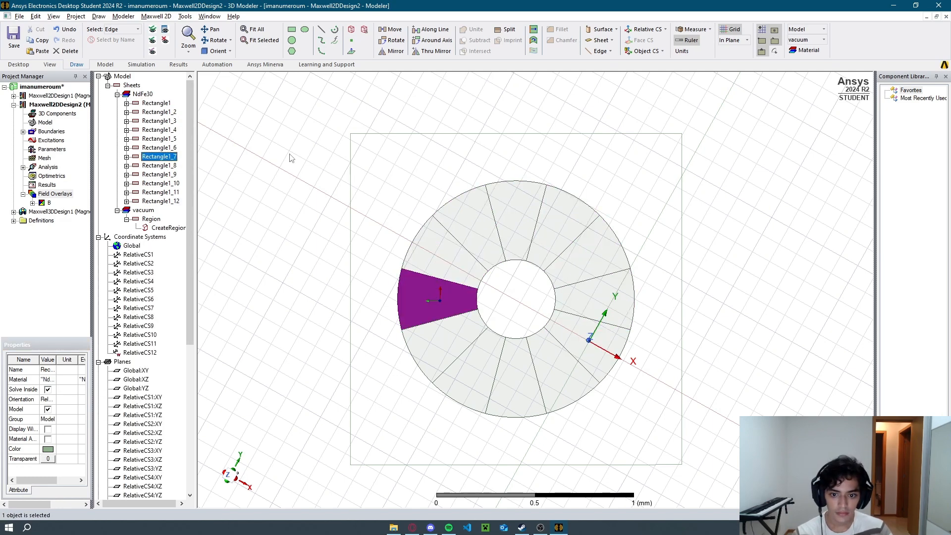
key("Down")
key("Down")
key("Down")
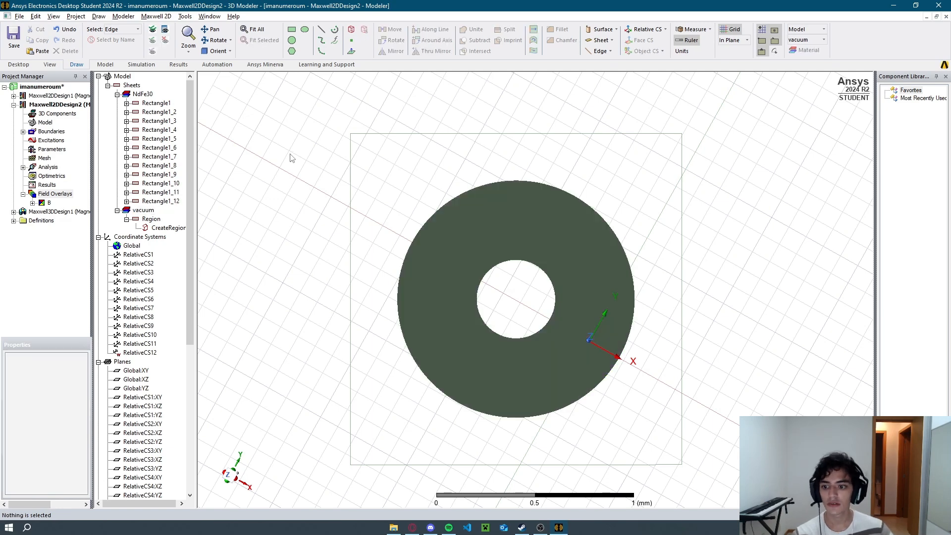
Solve Maxwell2DDesign2 with Analyze All and answer the prompt about saving before solving.
left_click(143, 64)
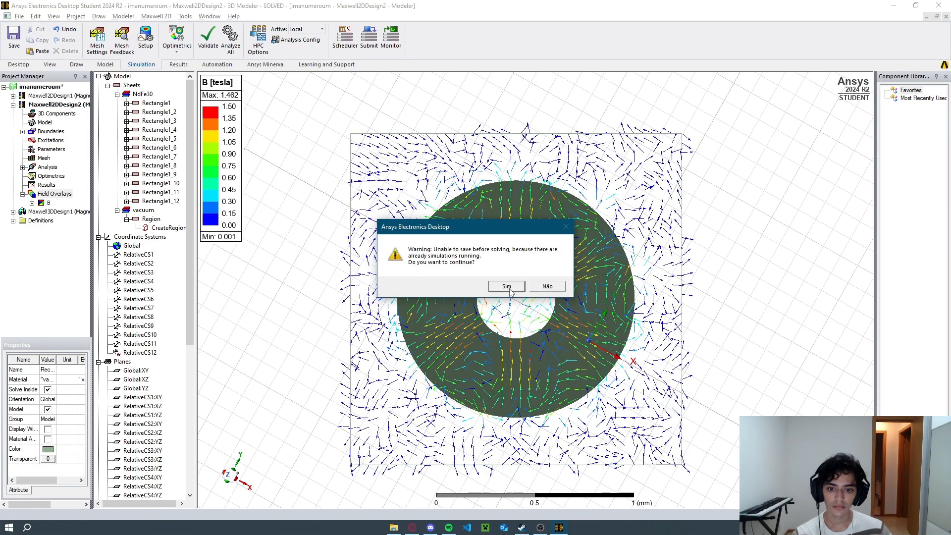
left_click(547, 287)
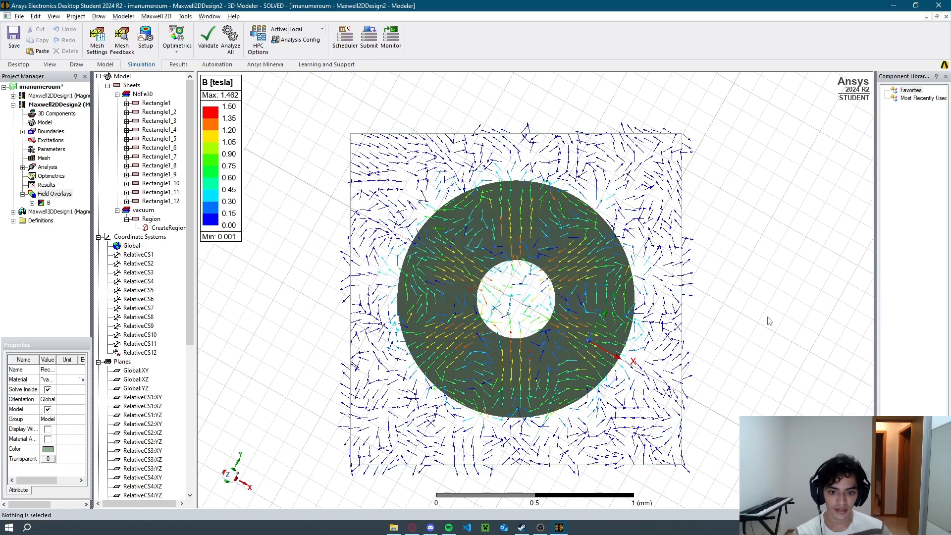
Compare the B vector plot in the ring and its central bore with the reference in the other window.
scroll(516, 296, "up", 3)
key("alt+Tab")
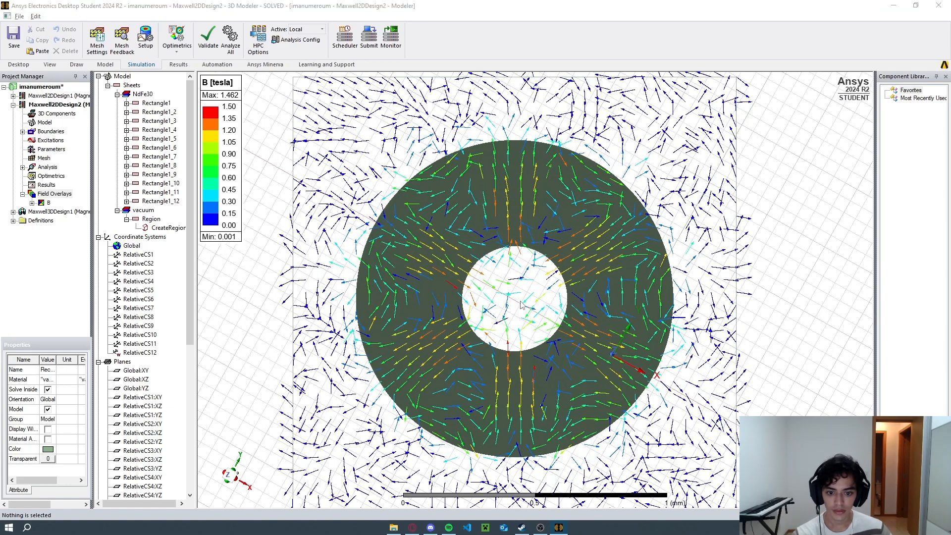
key("alt+Tab")
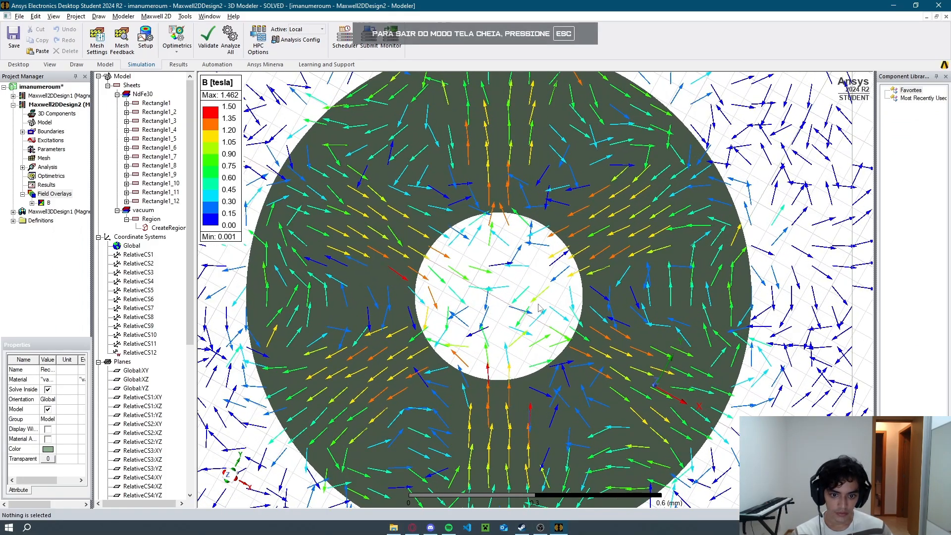
key("alt+Tab")
key("alt+Tab")
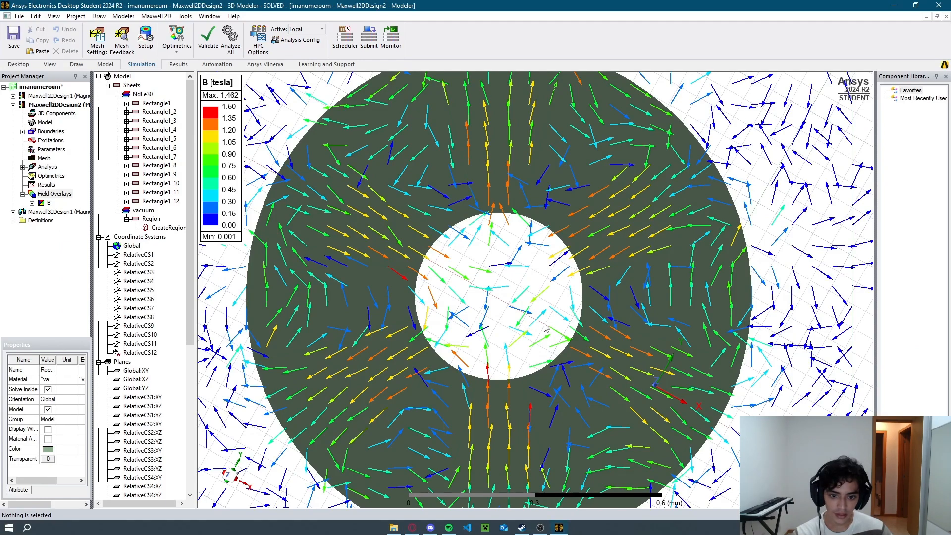
scroll(505, 312, "down", 3)
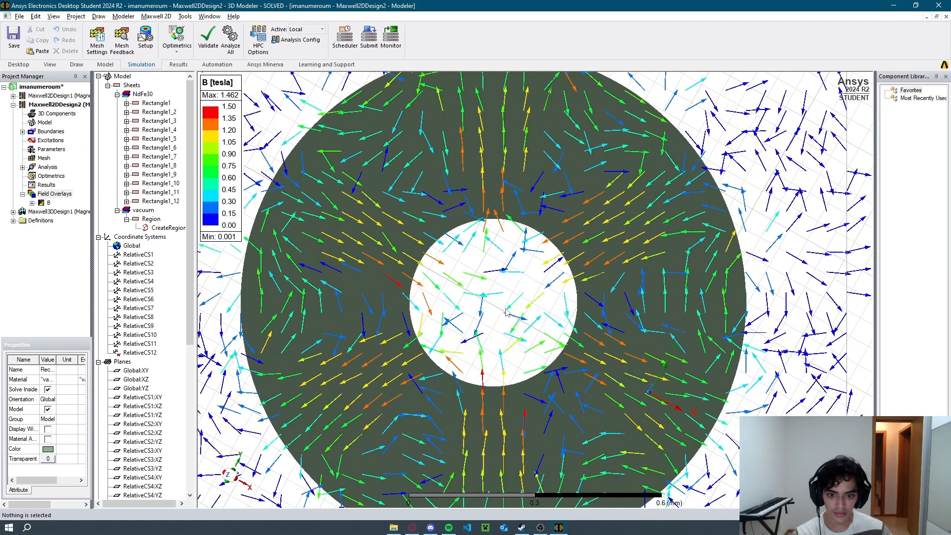
scroll(506, 312, "down", 1)
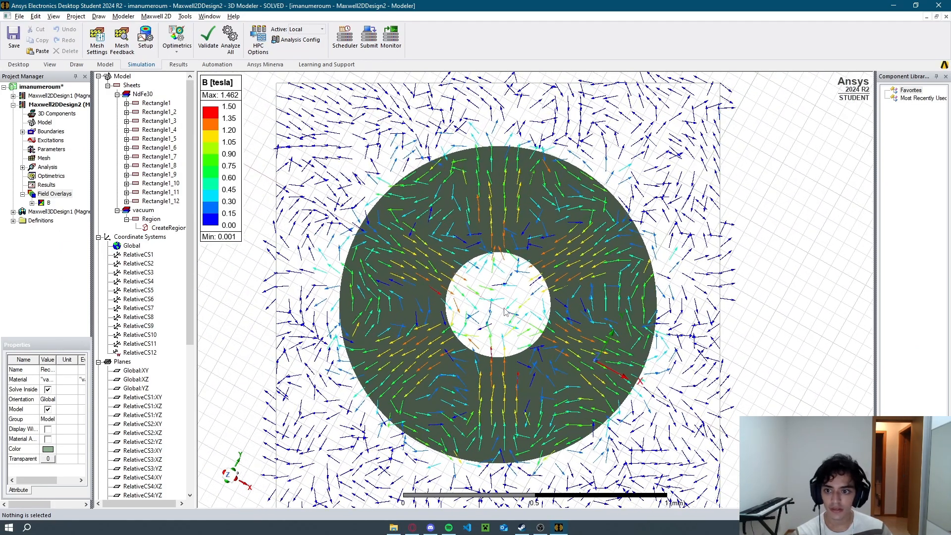
Modify the B field plot's attributes, increasing the arrow size to 1.18900e-01.
right_click(234, 172)
left_click(250, 187)
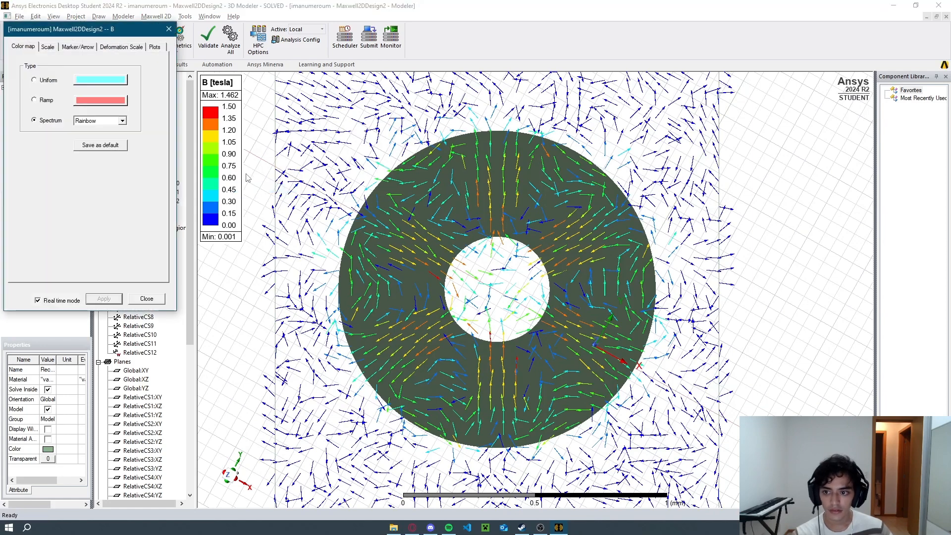
left_click(48, 48)
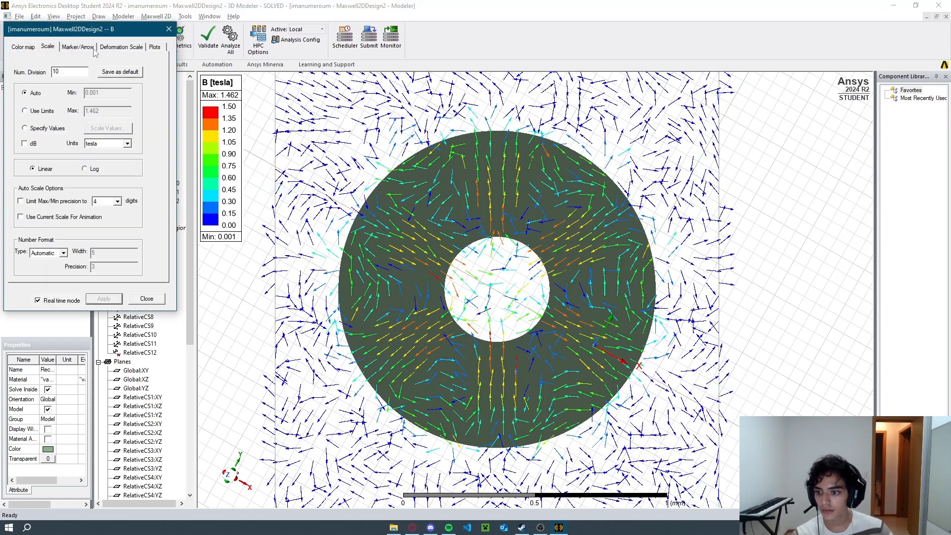
left_click(78, 47)
left_click_drag(79, 160, 82, 166)
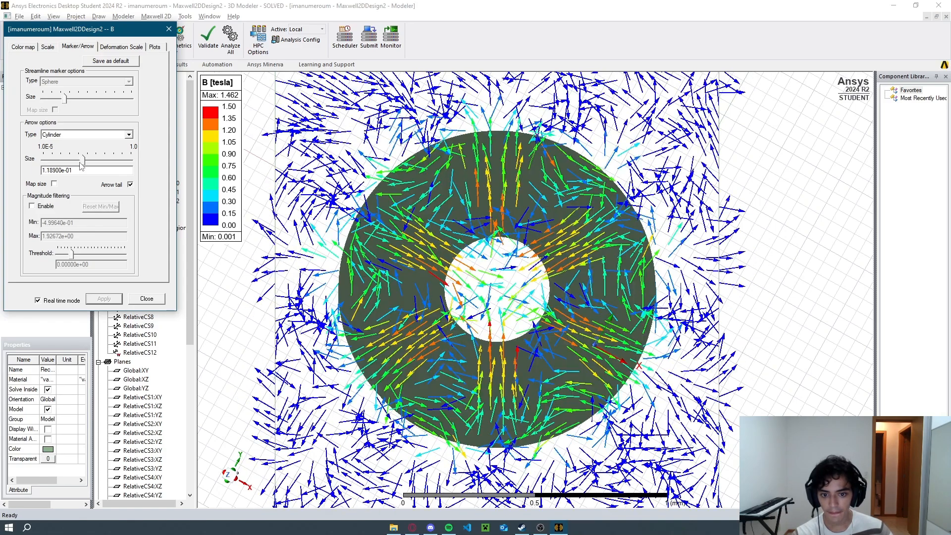
Slightly reduce the vector spacing of the B_Vector1 plot to make the arrows denser, and close the plot settings.
left_click(111, 48)
left_click(156, 48)
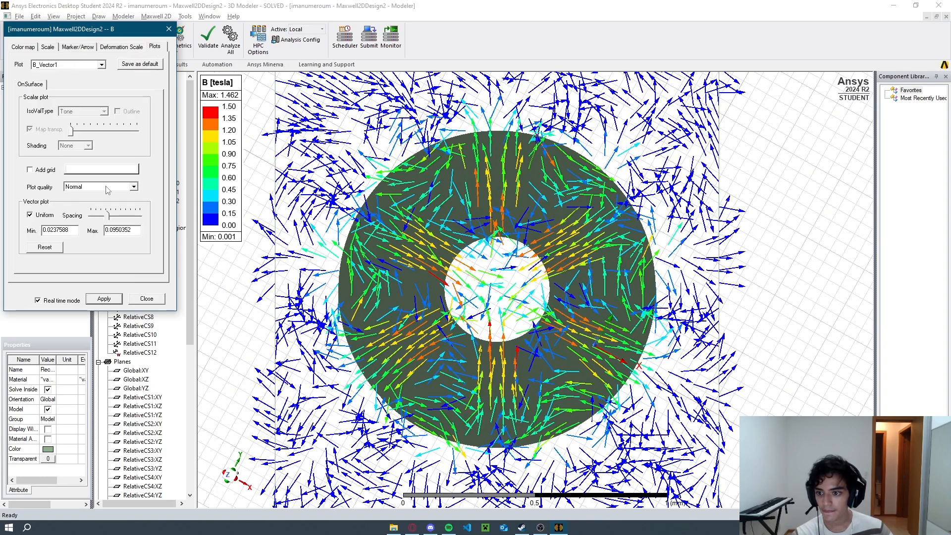
mouse_move(106, 216)
left_mouse_down()
mouse_move(129, 218)
mouse_move(103, 221)
left_mouse_up()
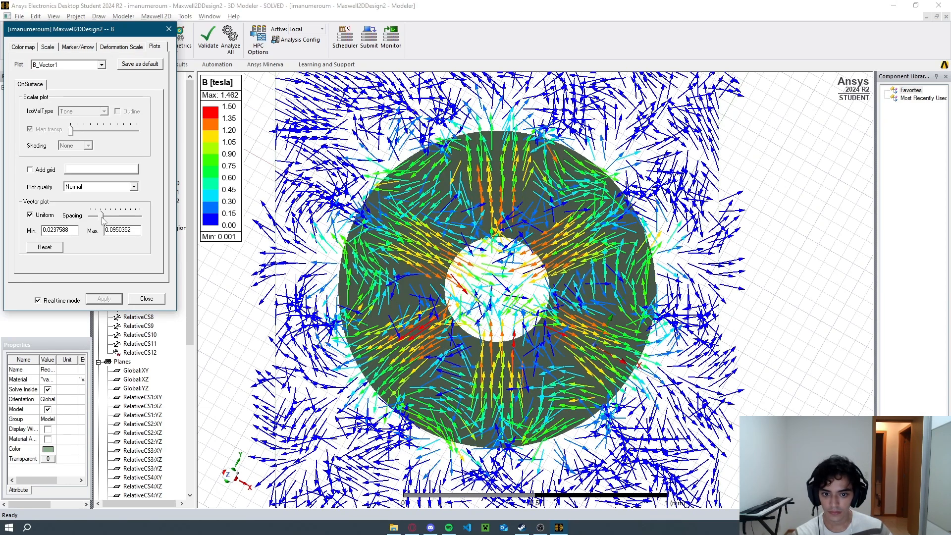
left_click(140, 303)
Reduce the B plot's arrow size to 1.99000e-02 and set the vector spacing of B_Vector1 to its minimum.
scroll(749, 266, "down", 2)
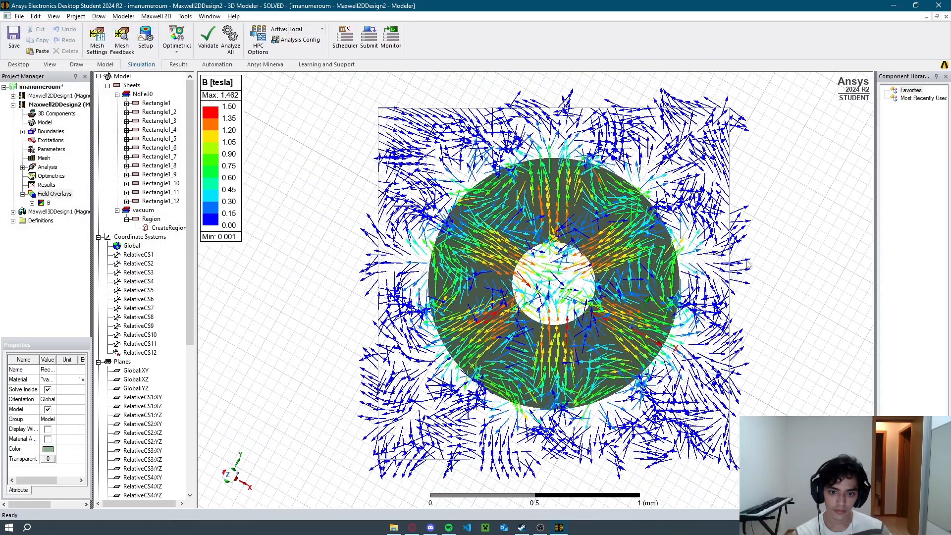
left_click_drag(761, 241, 695, 260, "shift")
scroll(566, 287, "up", 4)
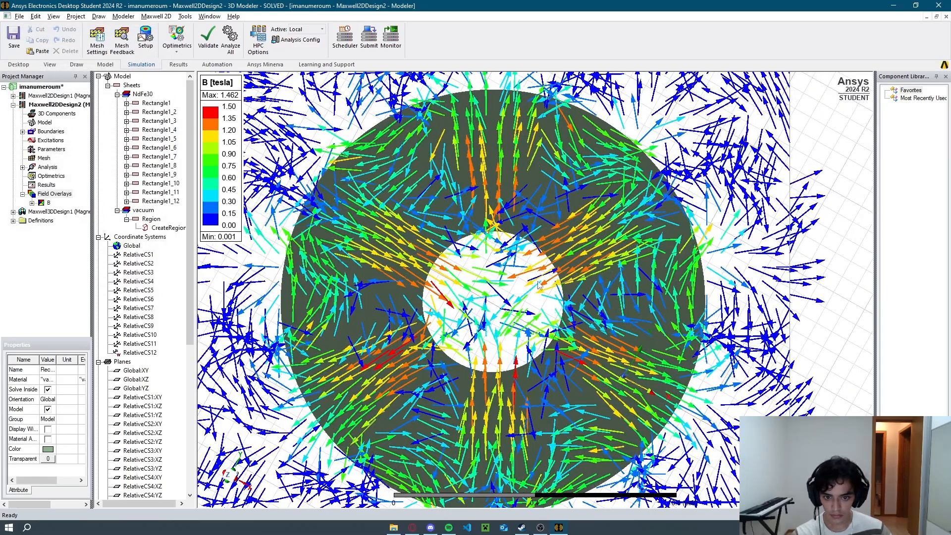
left_click_drag(538, 284, 562, 284, "shift")
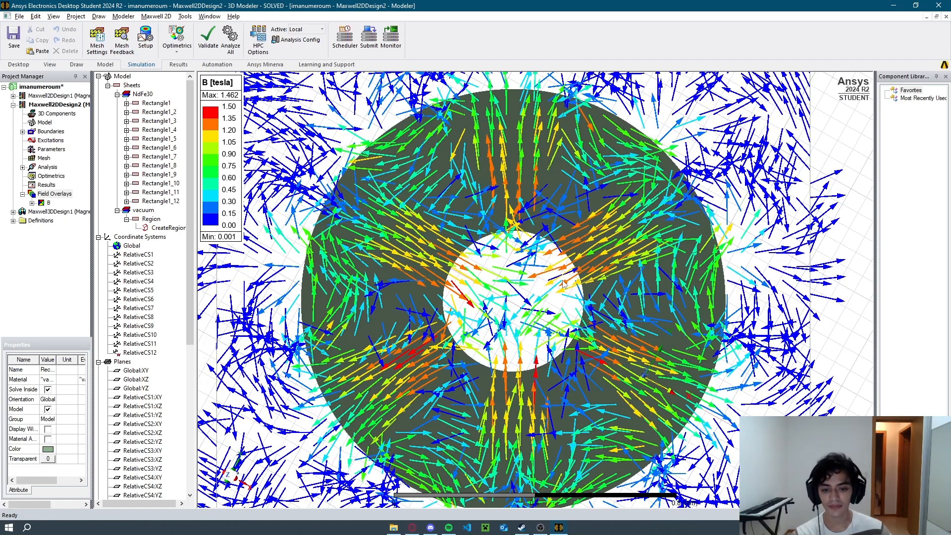
right_click(229, 118)
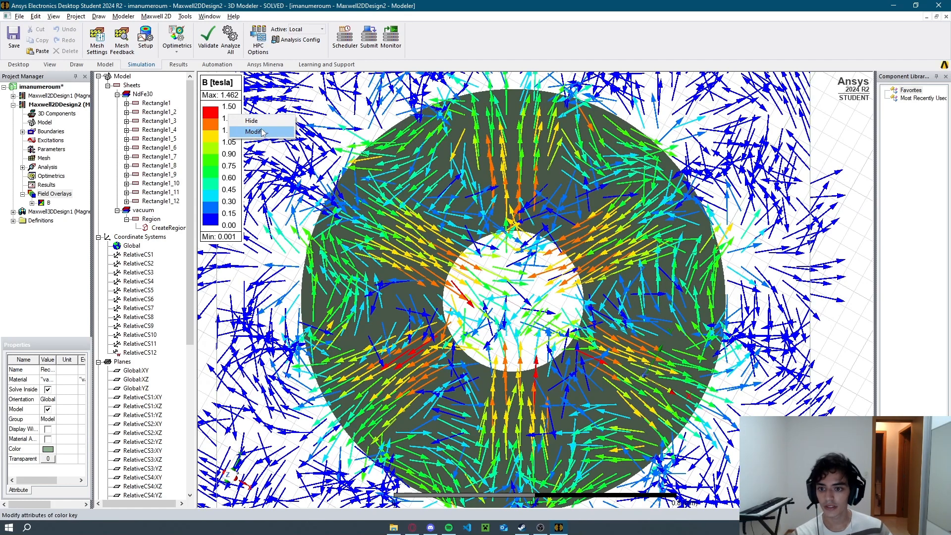
left_click(245, 132)
left_click(67, 49)
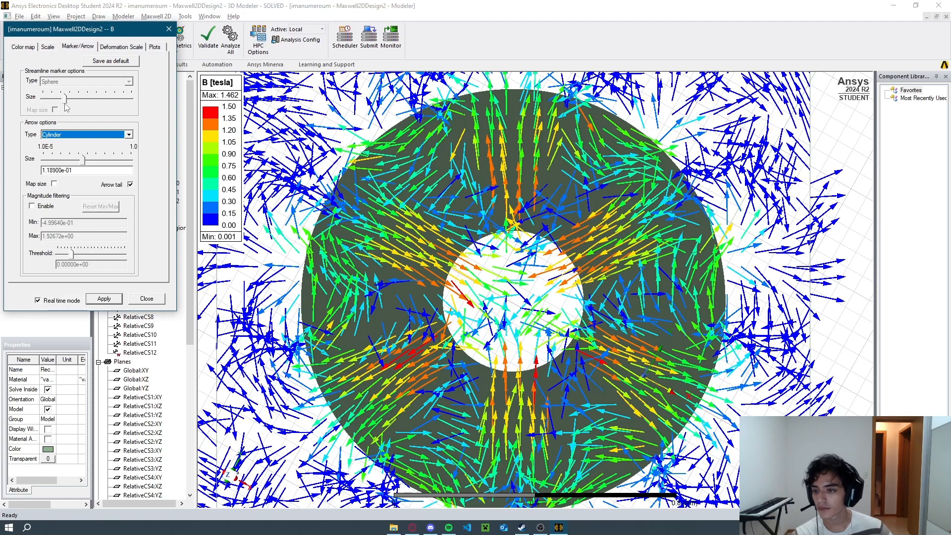
left_click_drag(81, 160, 73, 162)
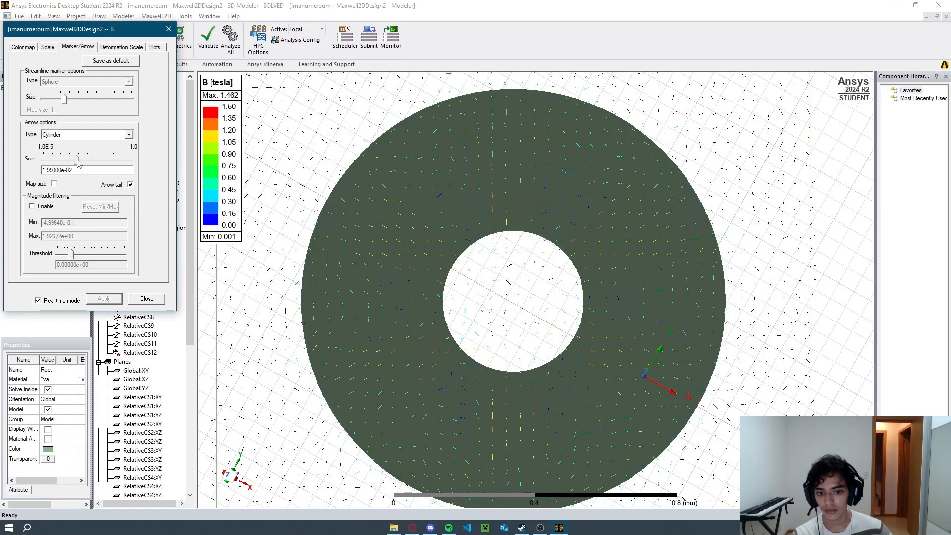
left_click(151, 47)
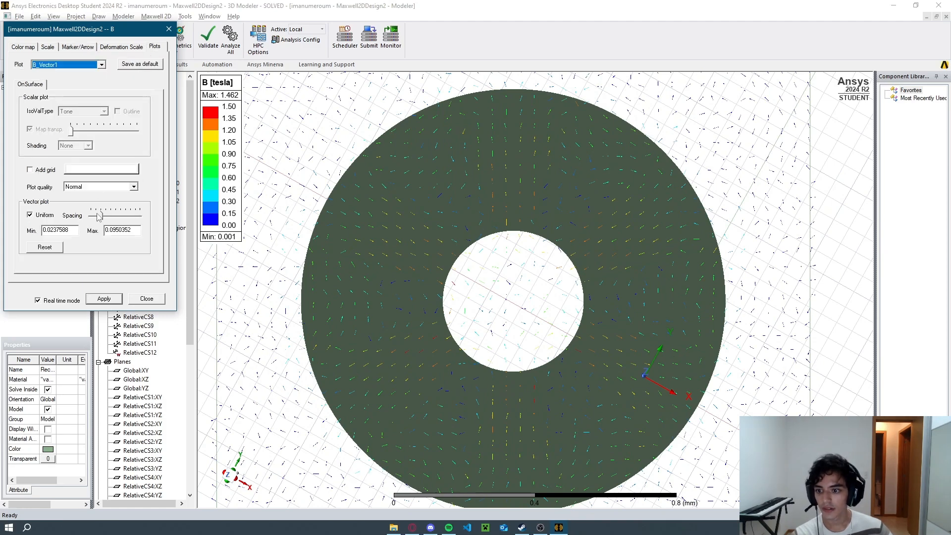
mouse_move(99, 216)
left_mouse_down()
mouse_move(121, 216)
mouse_move(89, 224)
left_mouse_up()
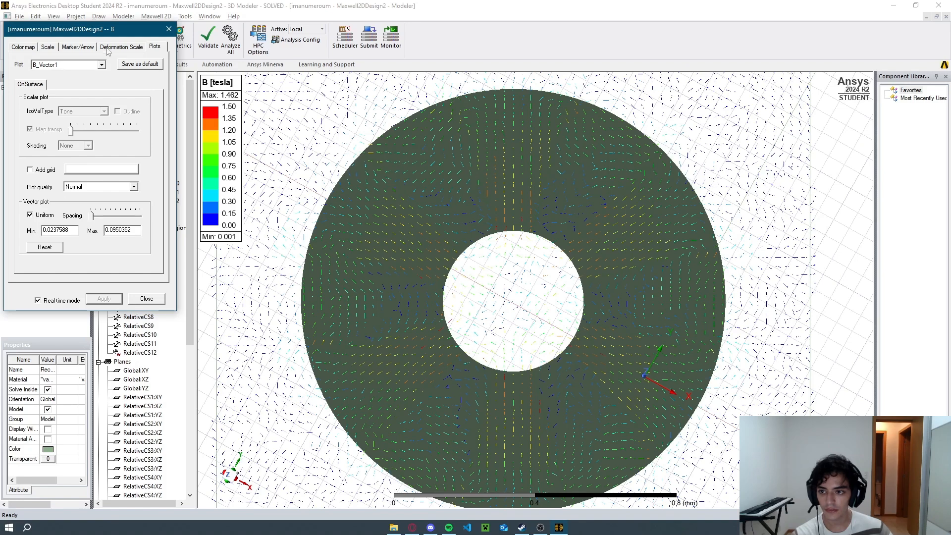
Set the B plot's arrow size to 4.96000e-02 and close the plot settings.
left_click(48, 48)
left_click(78, 46)
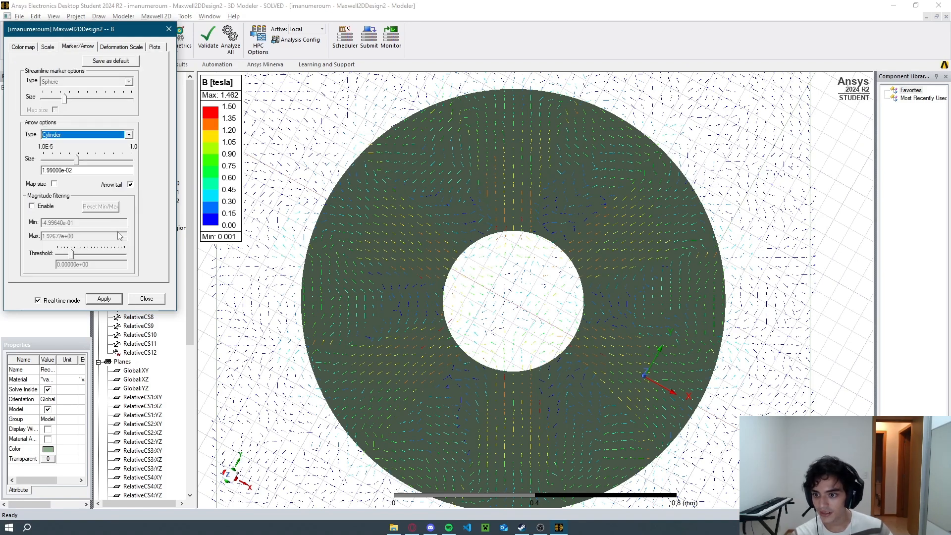
left_click_drag(75, 162, 79, 163)
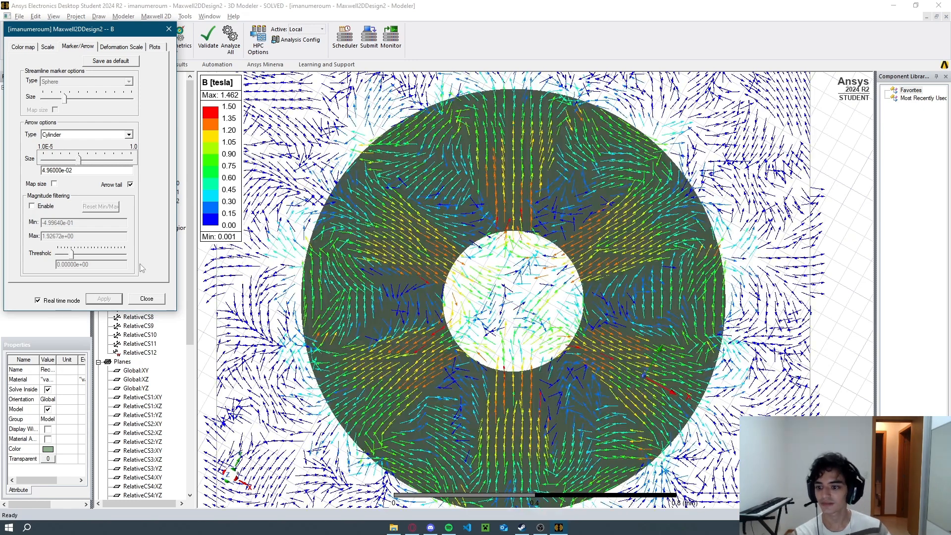
left_click(146, 299)
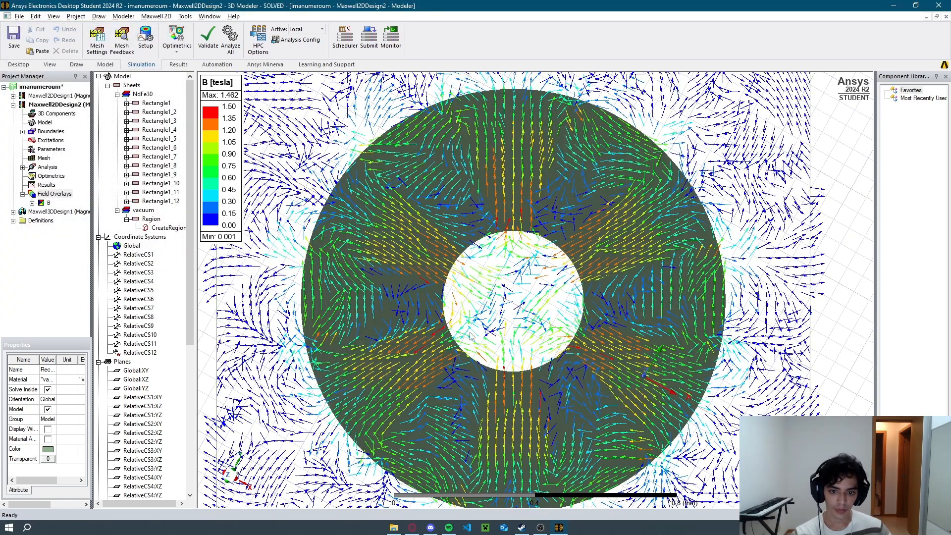
Compare the denser B vector plot in the ring and central bore with reference diagram (3) in the presentation window.
key("alt+Tab")
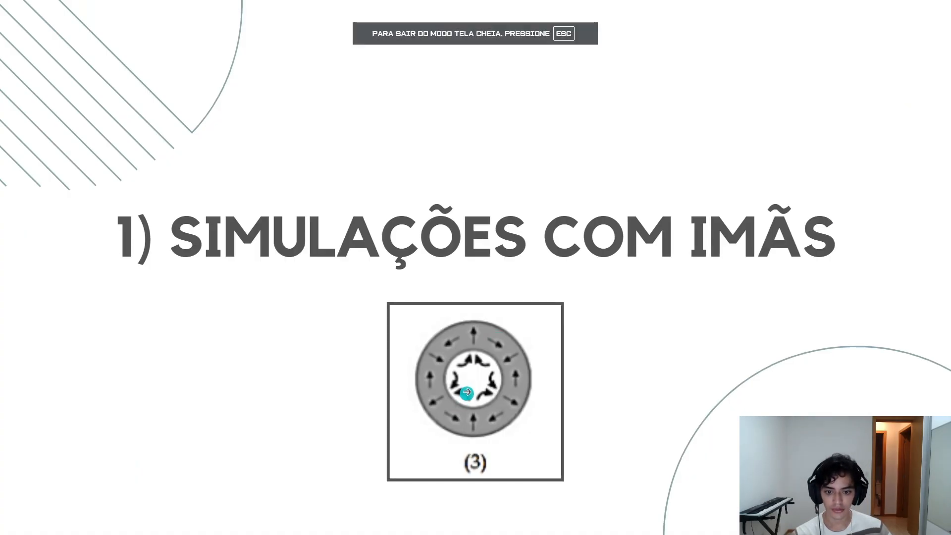
key("alt+Tab")
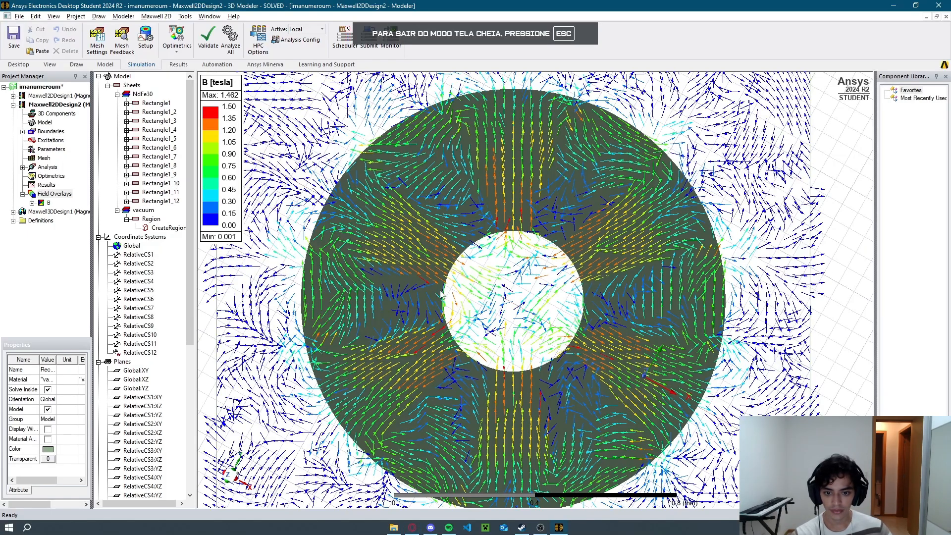
key("alt+Tab")
key("alt+Tab")
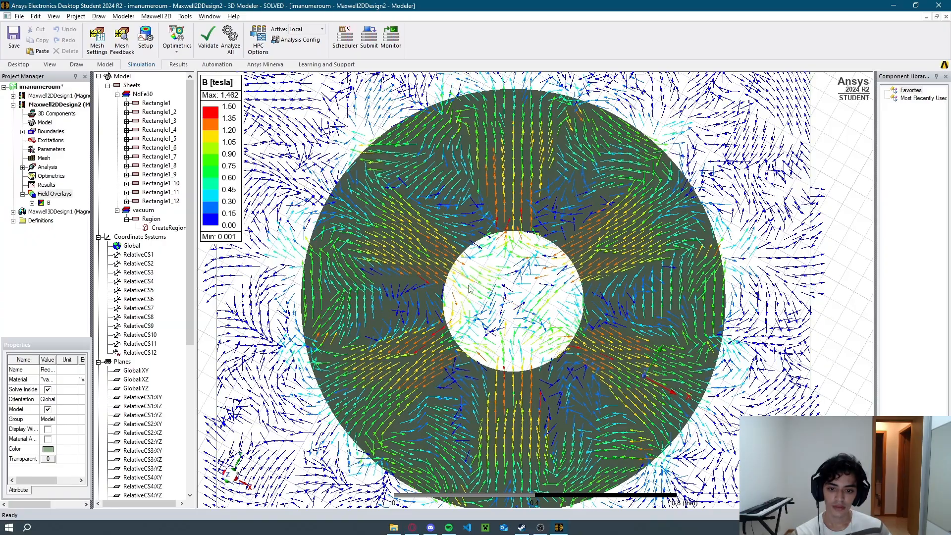
key("alt+Tab")
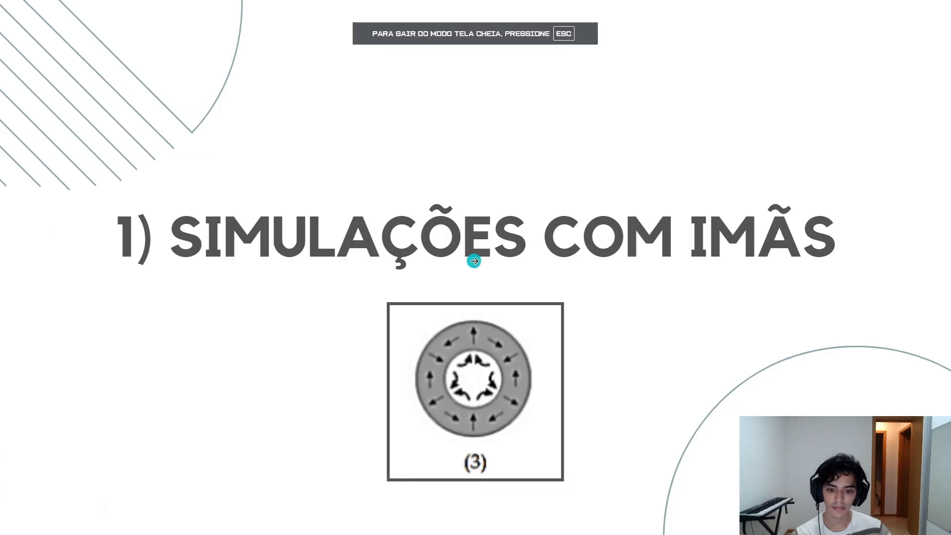
key("alt+Tab")
scroll(541, 262, "up", 5)
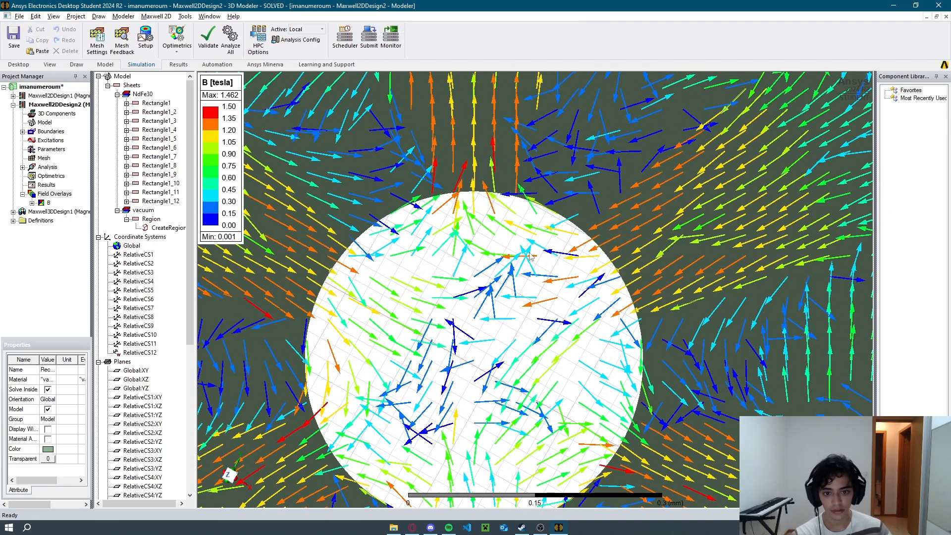
scroll(490, 317, "down", 5)
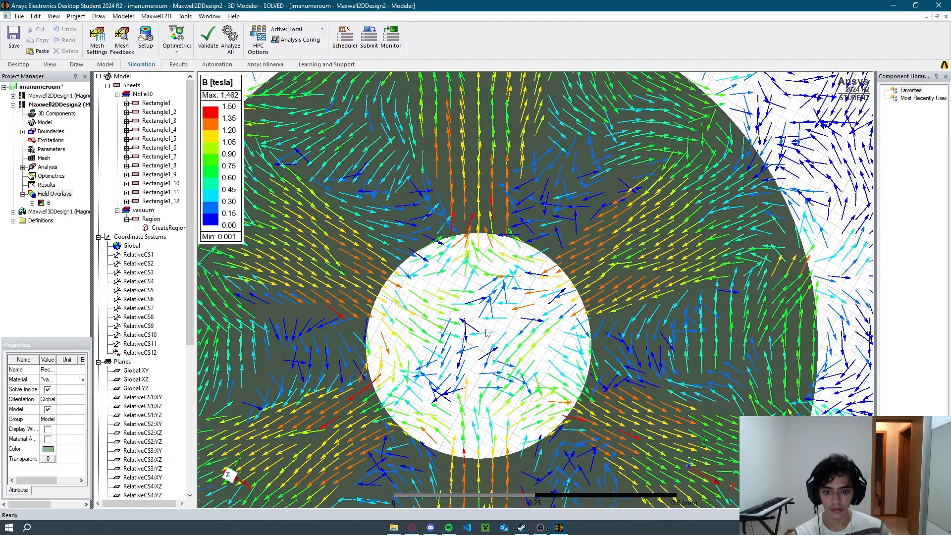
scroll(489, 337, "down", 3)
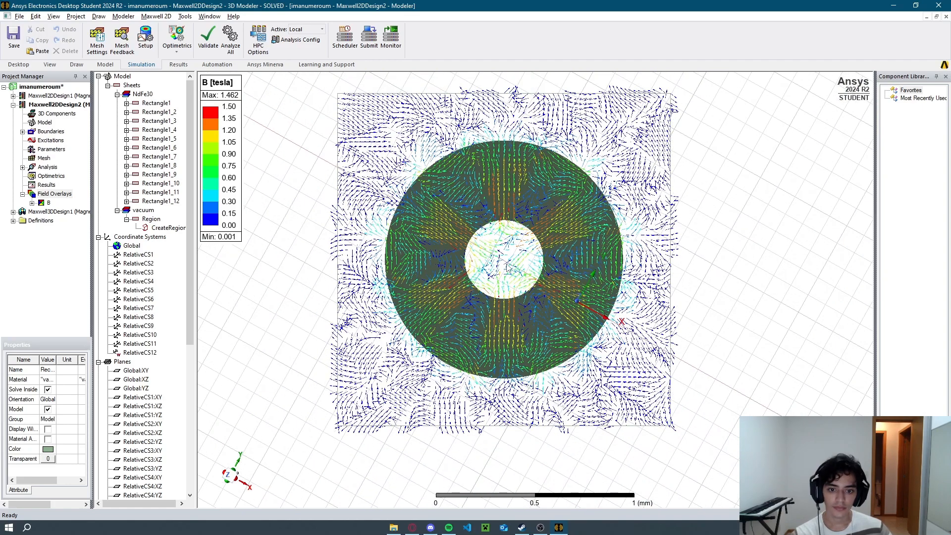
scroll(517, 291, "up", 2)
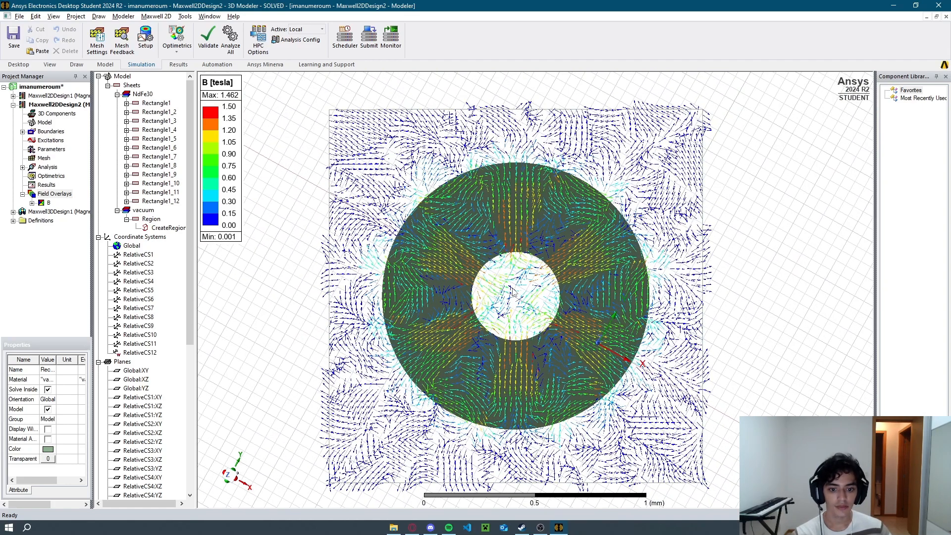
key("alt+Tab")
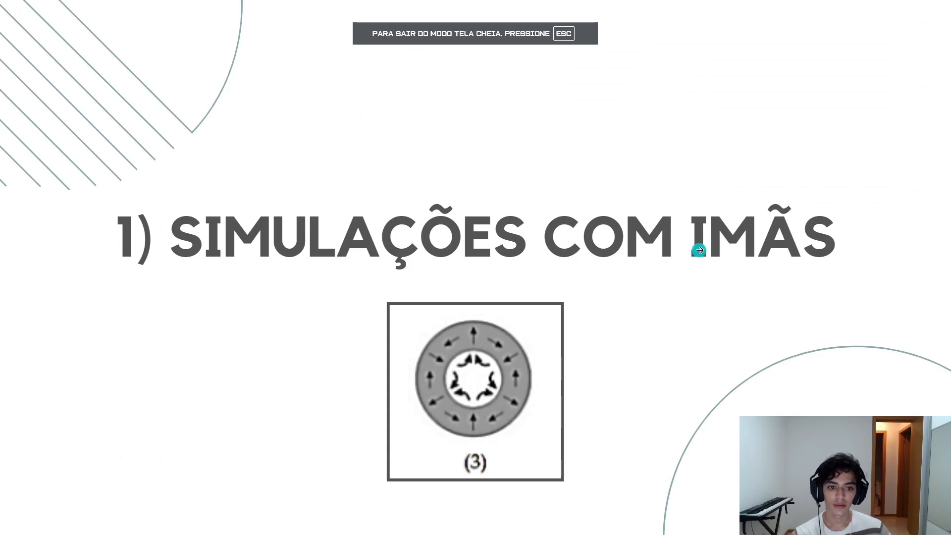
key("alt+Tab")
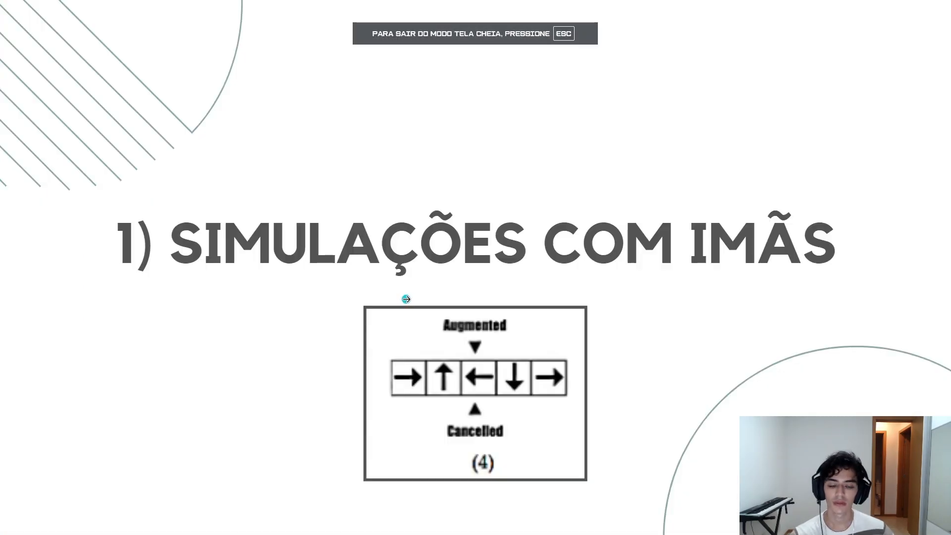
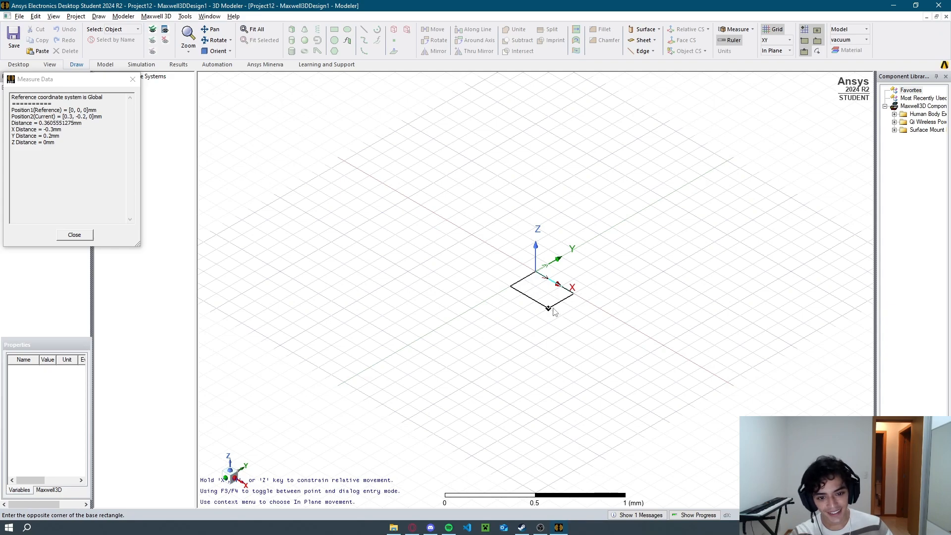
Finish drawing the box from the origin as a 0.2 mm cube with its opposite base corner at X 0.2, Y -0.2.
left_click(541, 303)
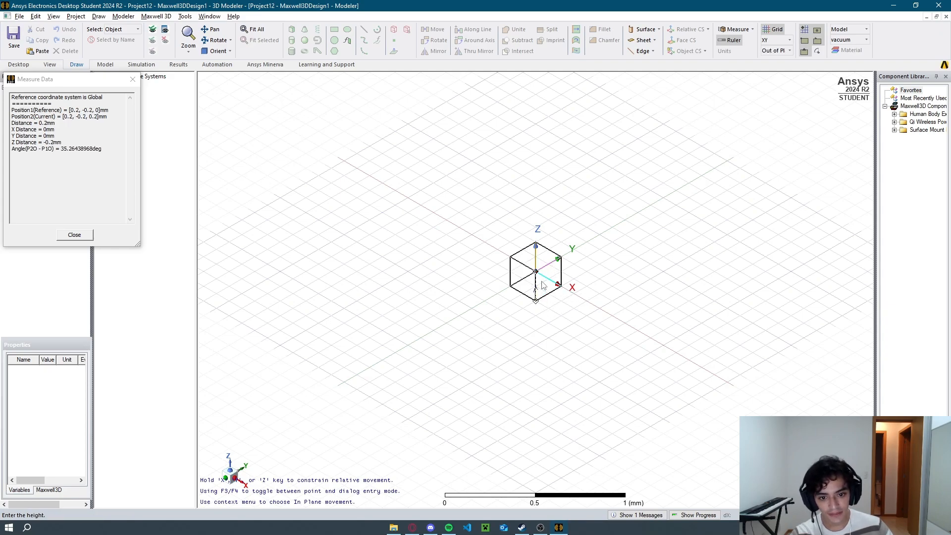
left_click(544, 283)
mouse_move(533, 327)
middle_mouse_down()
mouse_move(531, 306)
mouse_move(547, 311)
mouse_move(551, 325)
middle_mouse_up()
left_click(551, 326)
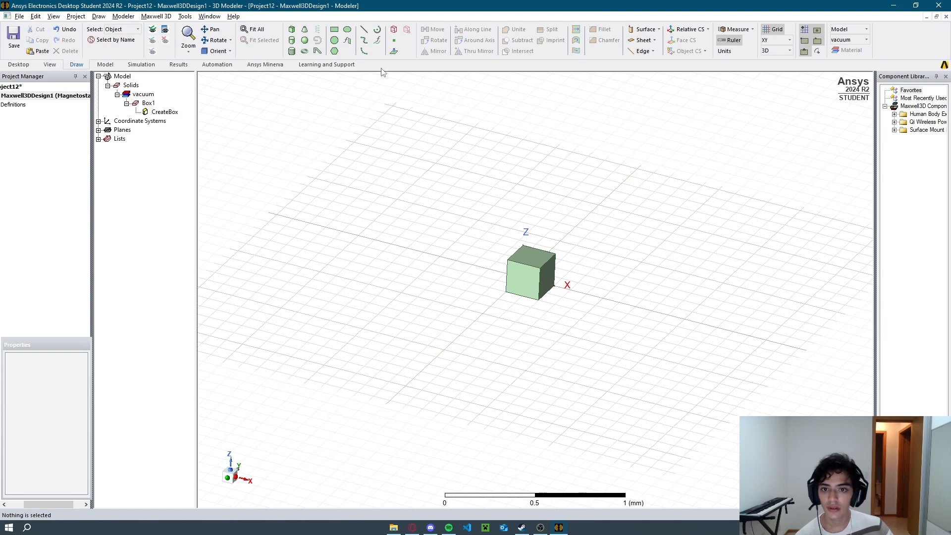
Try duplicating the cube edge to edge along the X axis with a total number of 4, and undo the duplication.
left_click(541, 279)
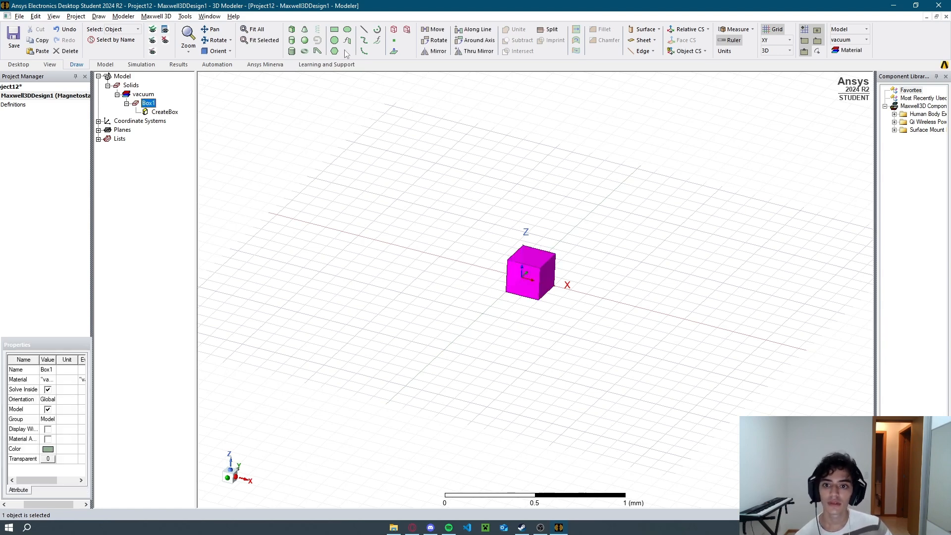
left_click(476, 30)
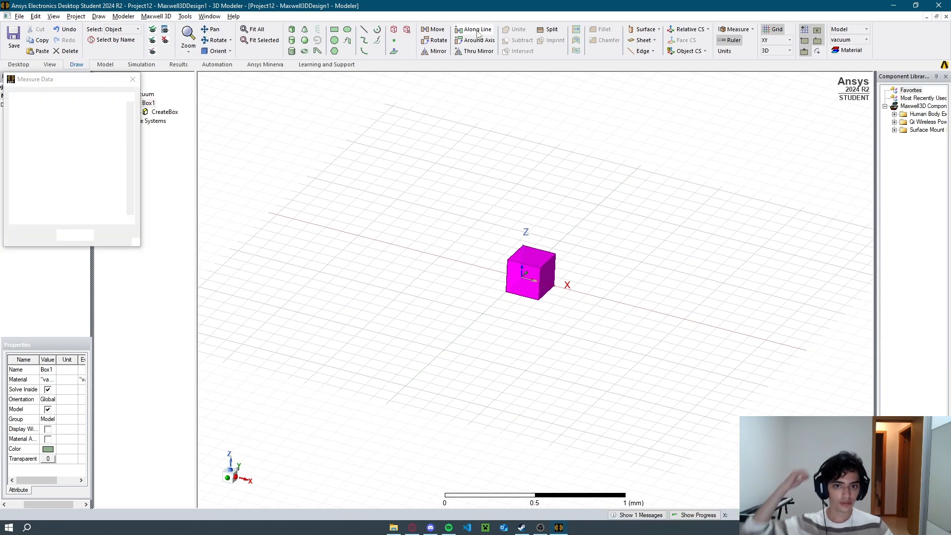
left_click(586, 296)
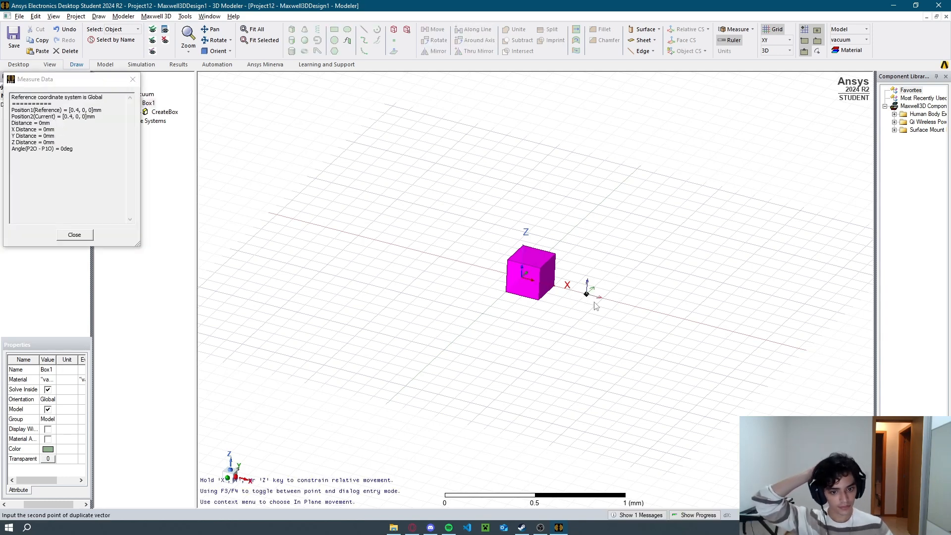
left_click(618, 303)
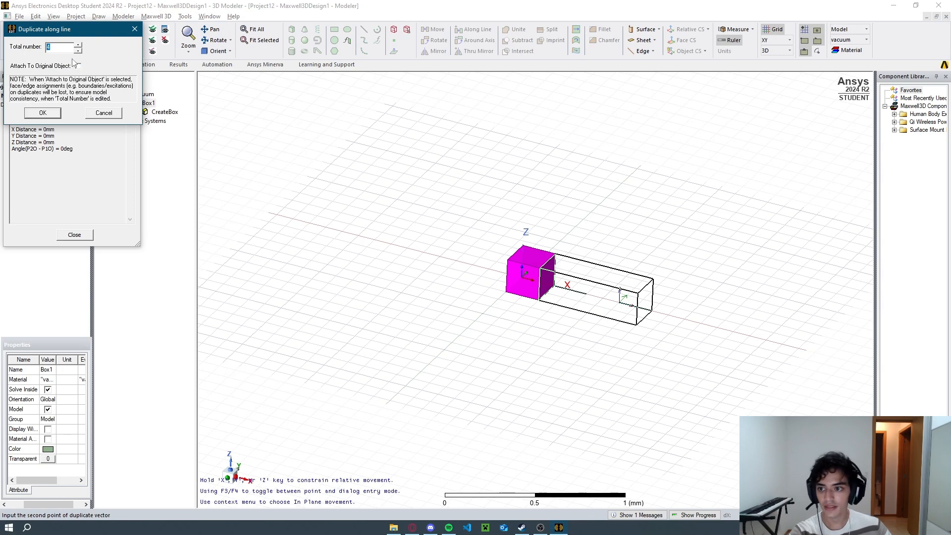
left_click(49, 114)
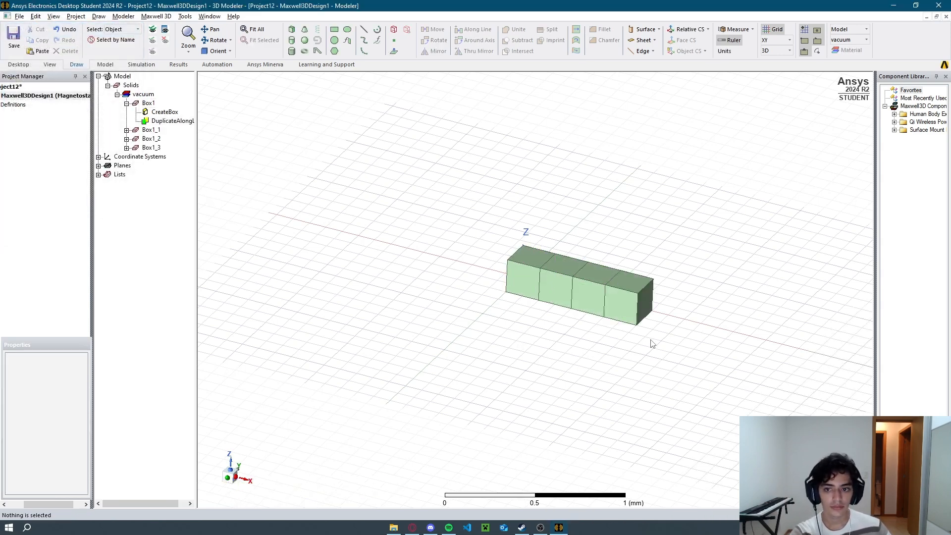
key("ctrl+z")
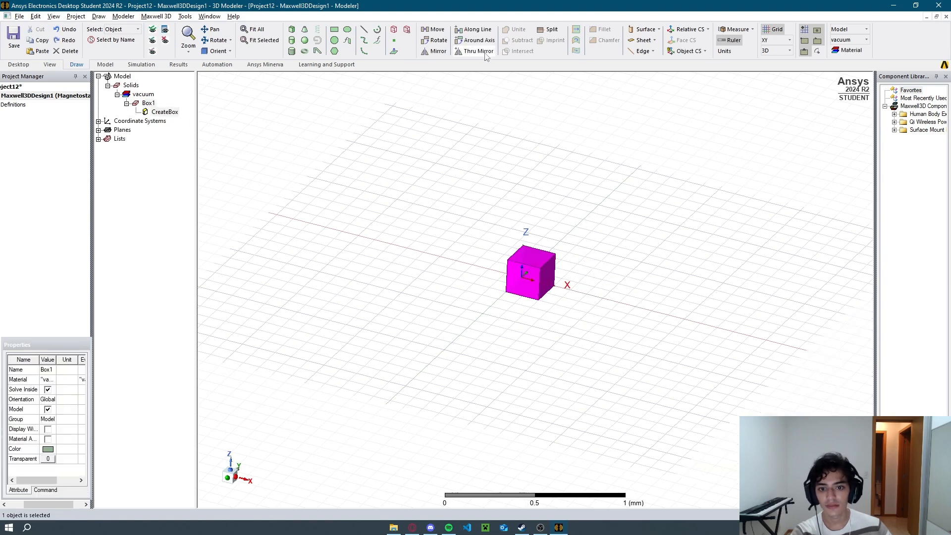
Duplicate the cube along the X axis, edge to edge, with a total number of 5.
left_click(473, 29)
left_click(586, 295)
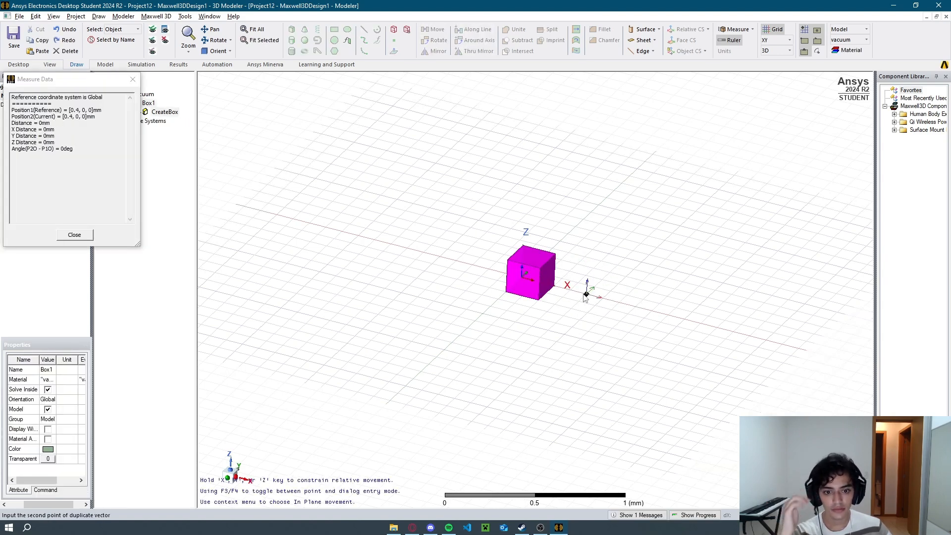
left_click(621, 298)
key("BackSpace")
type("5")
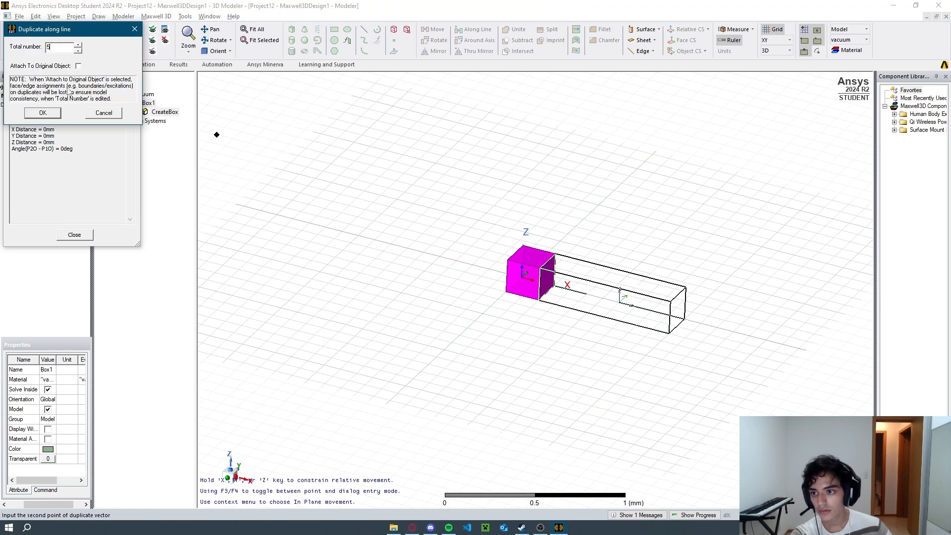
left_click(42, 113)
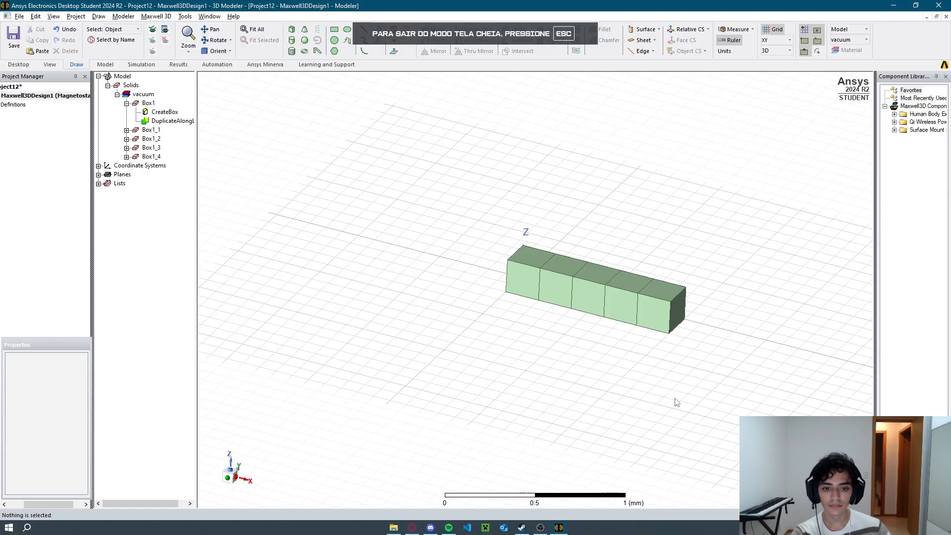
Assign the NdFe30 material to all five blocks in the vacuum group.
left_click_drag(557, 249, 485, 243, "shift")
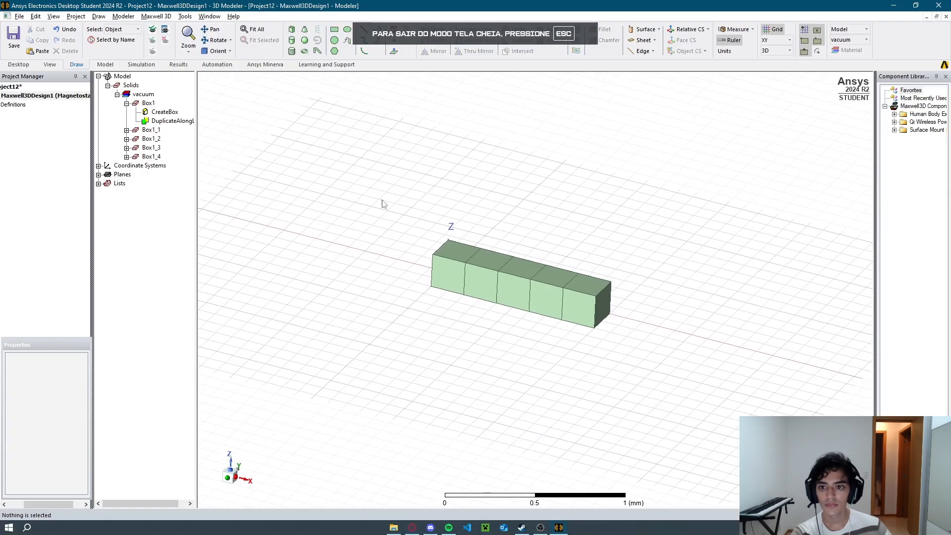
left_click(144, 94)
right_click(143, 94)
left_click(183, 148)
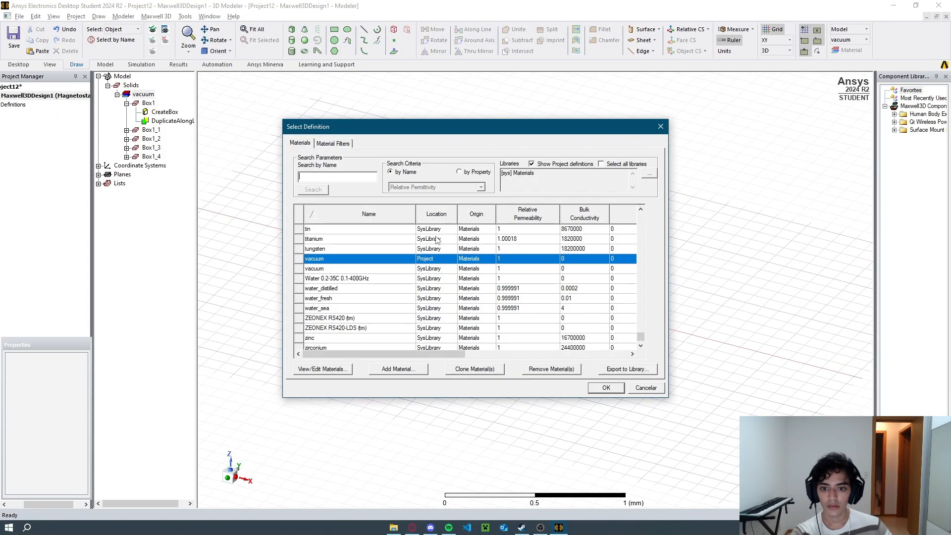
type("NdFe30")
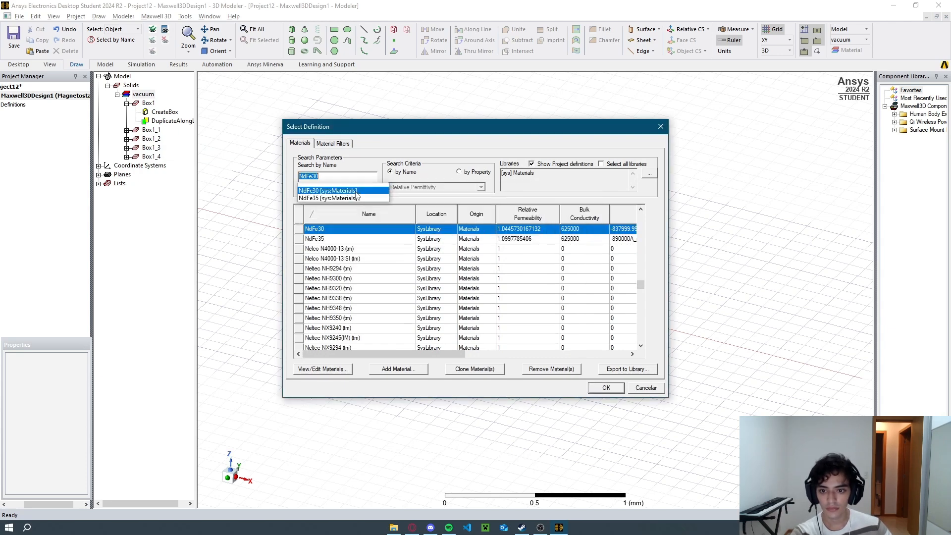
left_click(593, 389)
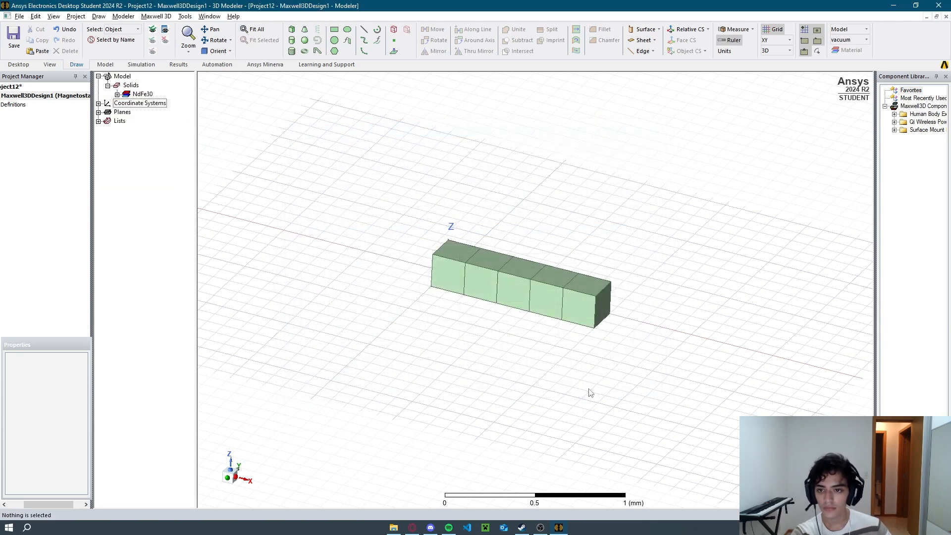
Confirm Magnetostatic as the solution type of the 3D design.
left_click(394, 30)
left_click(510, 337)
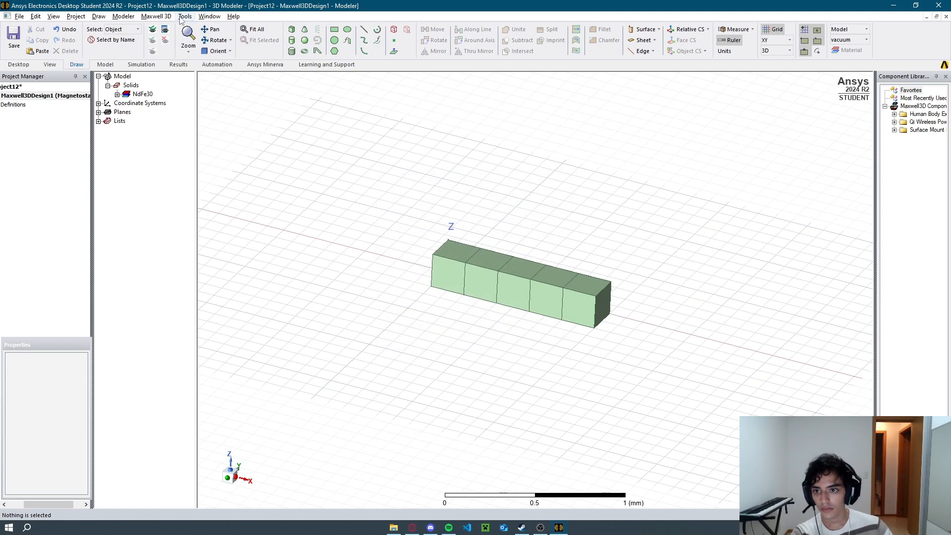
left_click(156, 16)
left_click(171, 28)
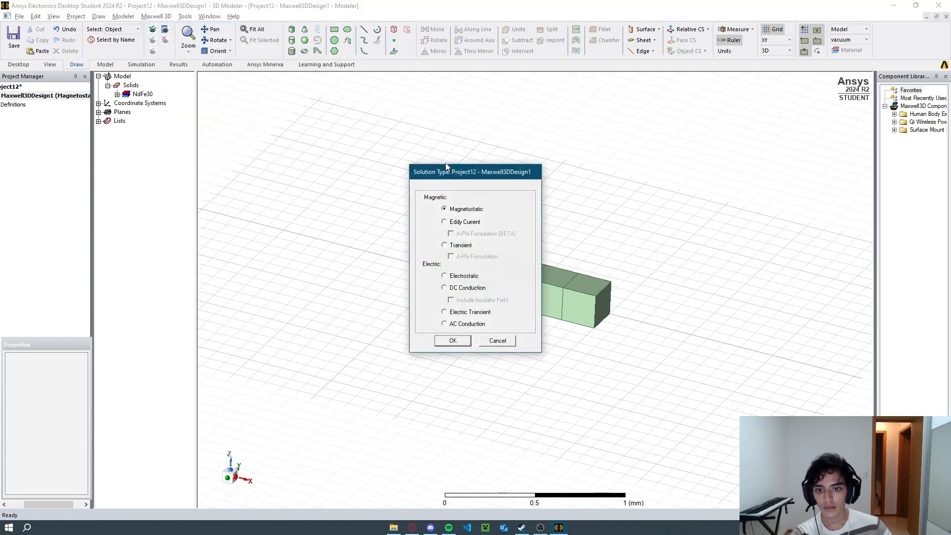
left_click(462, 340)
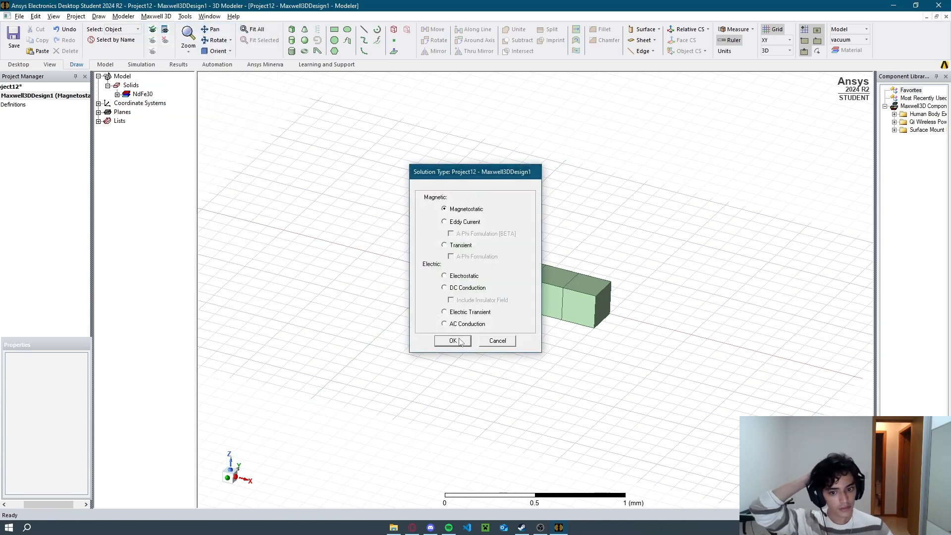
Create a region around the magnet array, padded similarly in all directions with a percentage offset of 150.
left_click(405, 31)
left_click(534, 249)
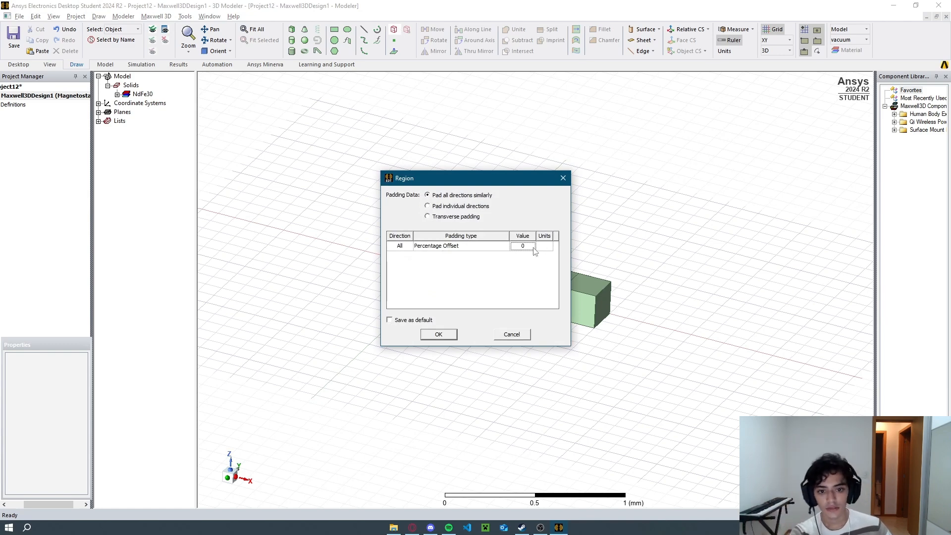
left_click(534, 247)
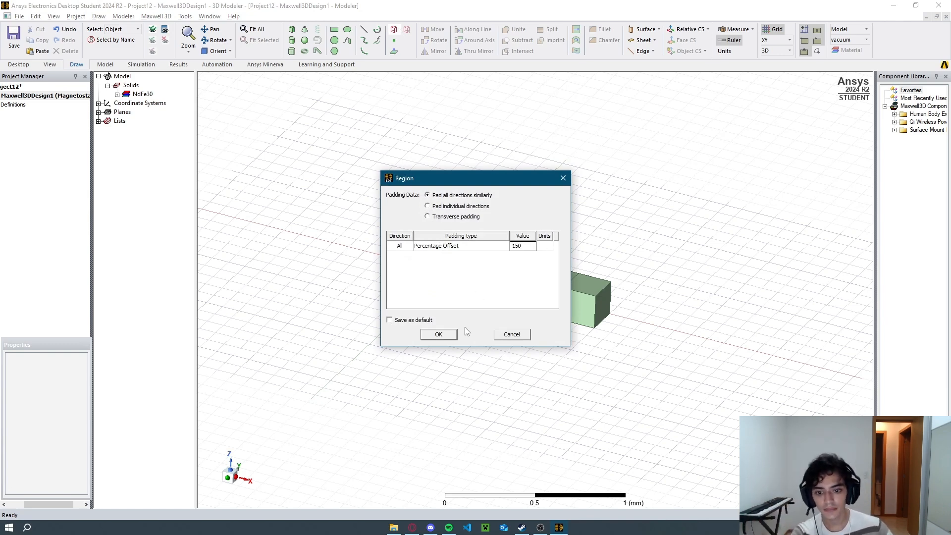
left_click(439, 334)
left_click(368, 356)
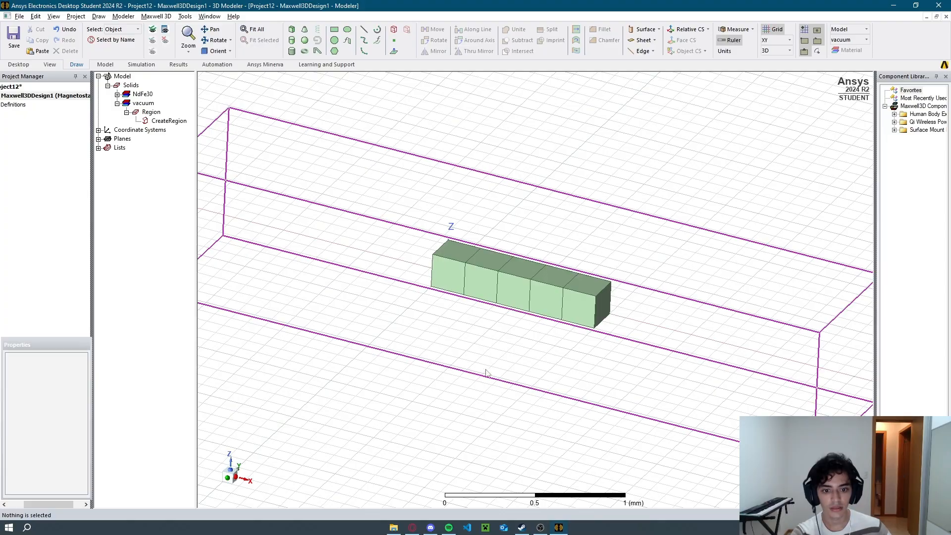
mouse_move(447, 321)
middle_mouse_down("shift")
mouse_move(447, 254)
mouse_move(451, 282)
mouse_move(484, 283)
mouse_move(524, 251)
mouse_move(496, 306)
middle_mouse_up("shift")
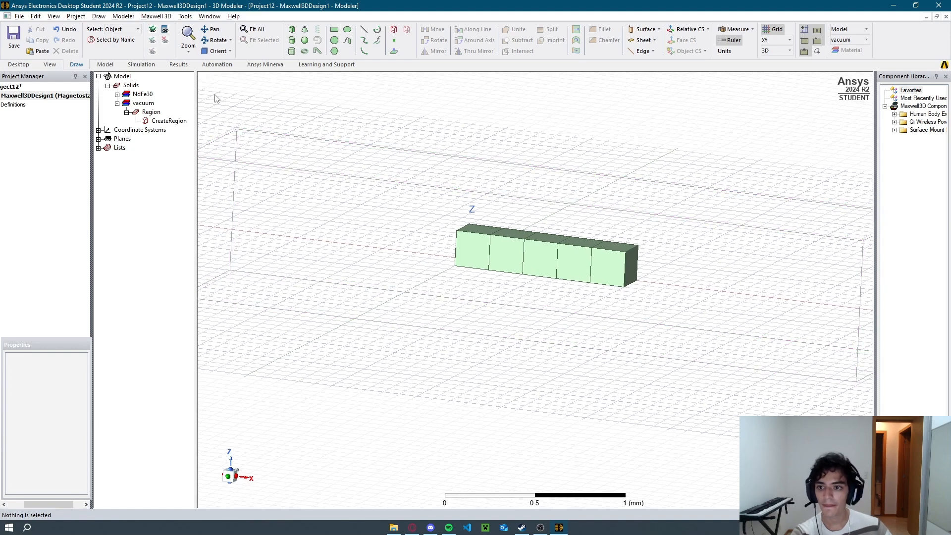
Create a 2D design on the XY plane from the 3D magnet array.
left_click(145, 17)
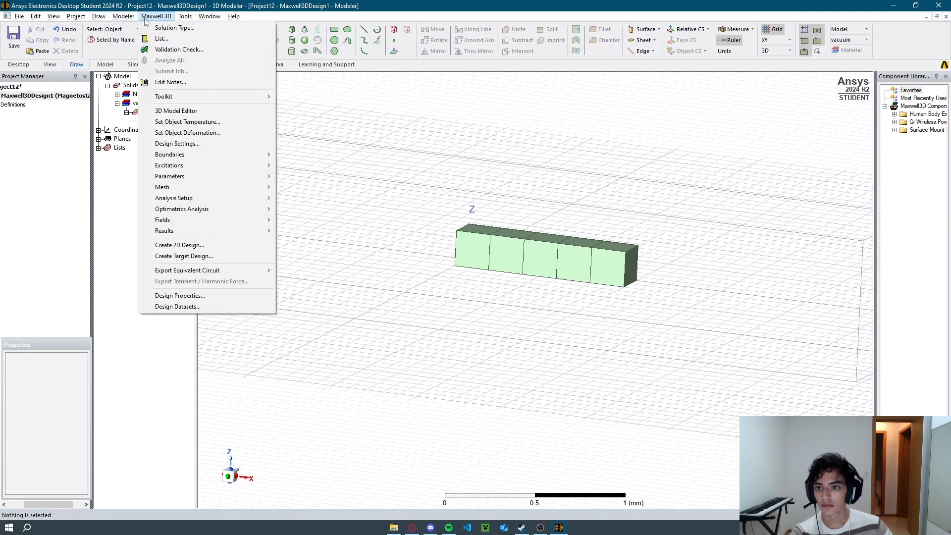
left_click(192, 247)
left_click(450, 297)
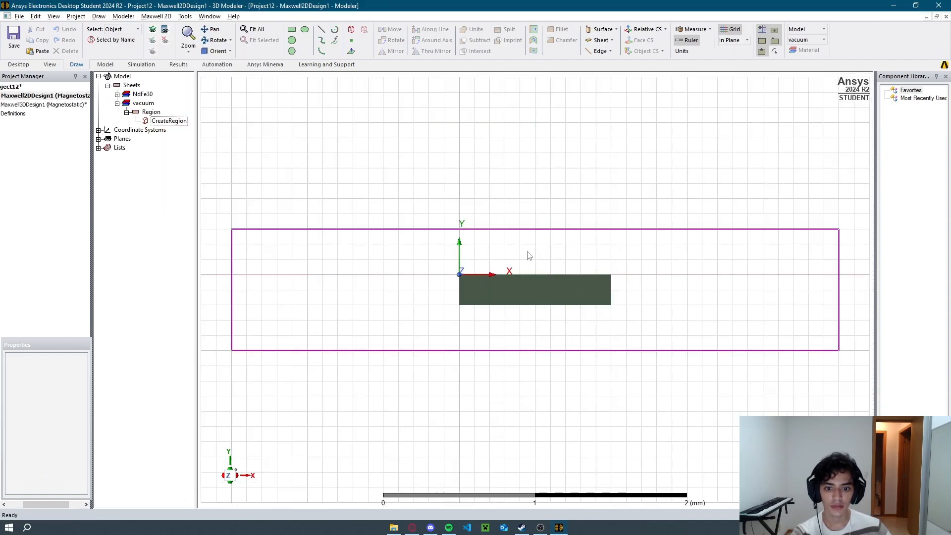
Assign a balloon boundary to the four outer edges of the region.
scroll(528, 255, "up", 1)
right_click(528, 255)
mouse_move(584, 268)
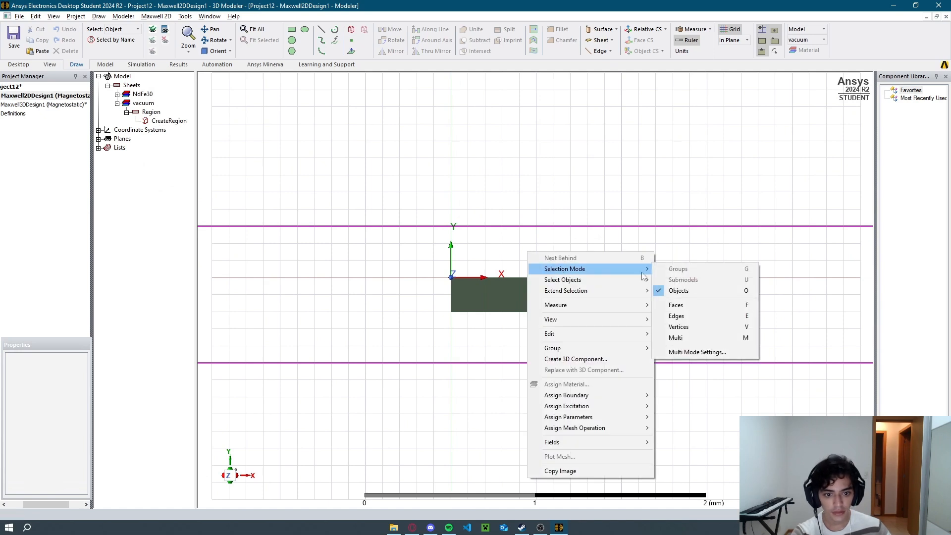
left_click(676, 316)
scroll(679, 297, "down", 2)
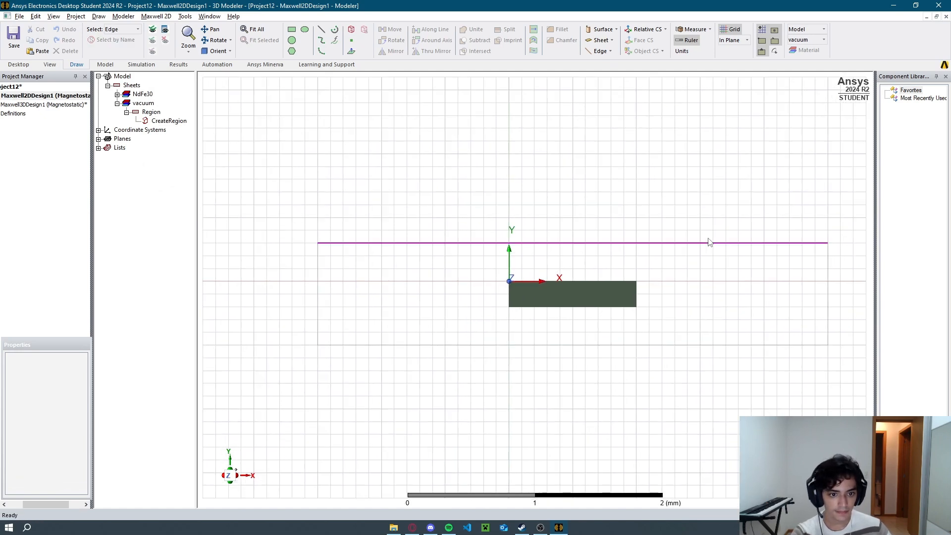
left_click(828, 281)
left_click(686, 345, "ctrl")
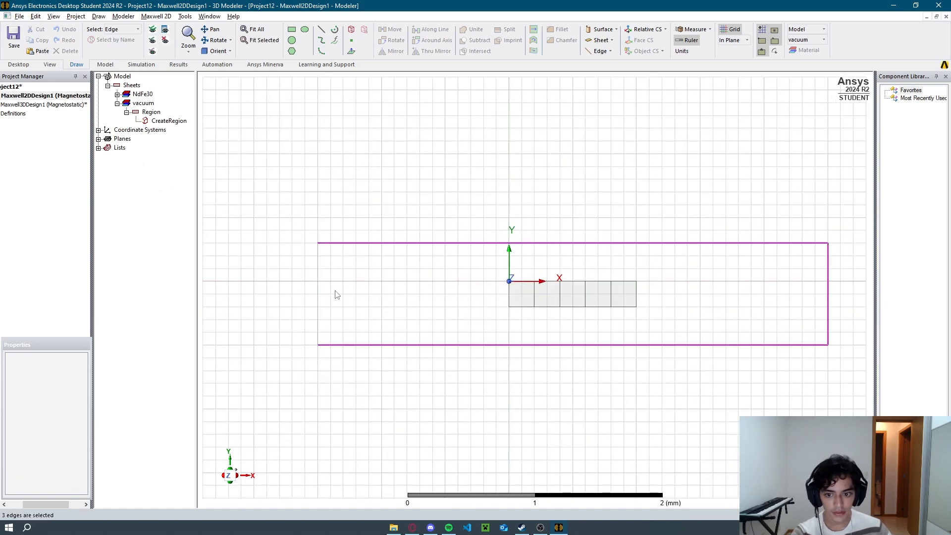
left_click(318, 294, "ctrl")
left_click(369, 243, "ctrl")
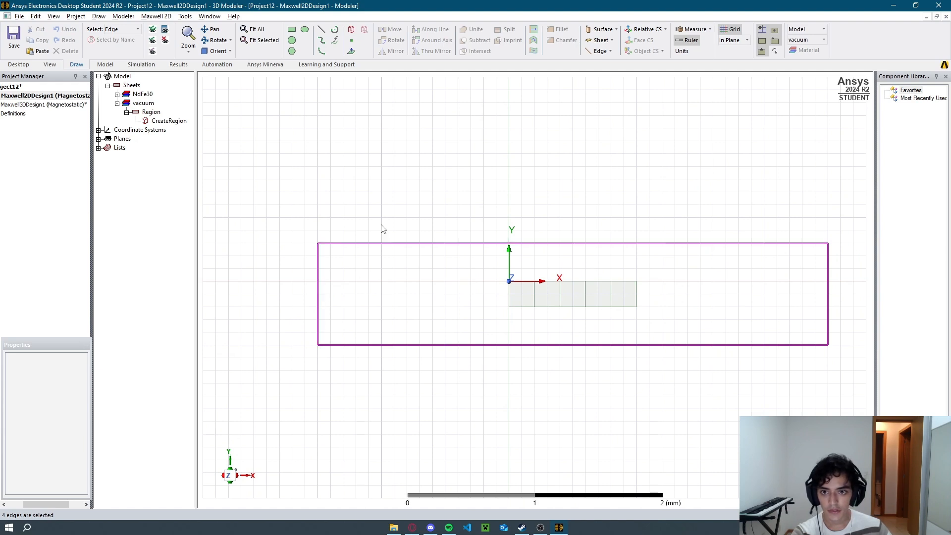
right_click(403, 283)
mouse_move(470, 424)
left_click(547, 423)
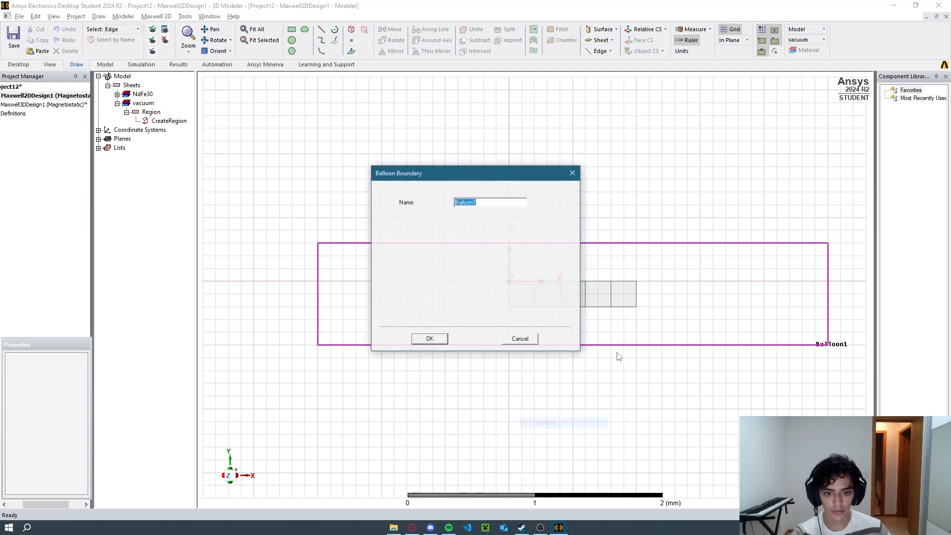
left_click(421, 338)
Create an offset and rotated relative coordinate system at the centre of the first block, with its X axis along global +X.
middle_click_drag(548, 226, 468, 219)
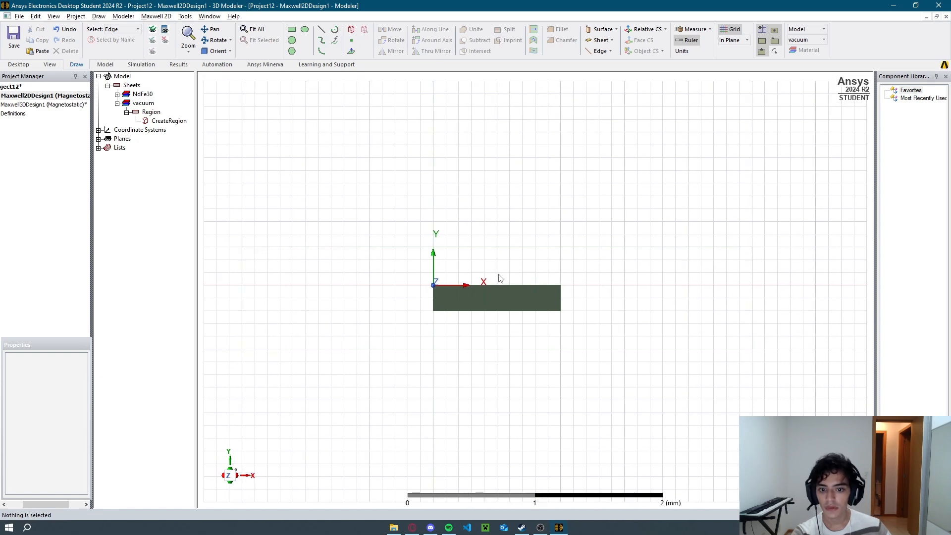
scroll(499, 279, "up", 3)
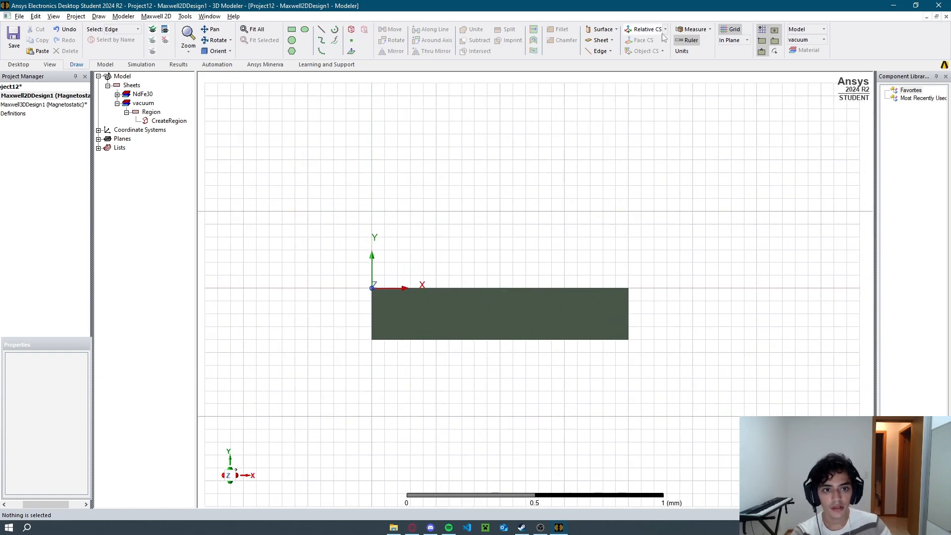
left_click(665, 30)
left_click(664, 66)
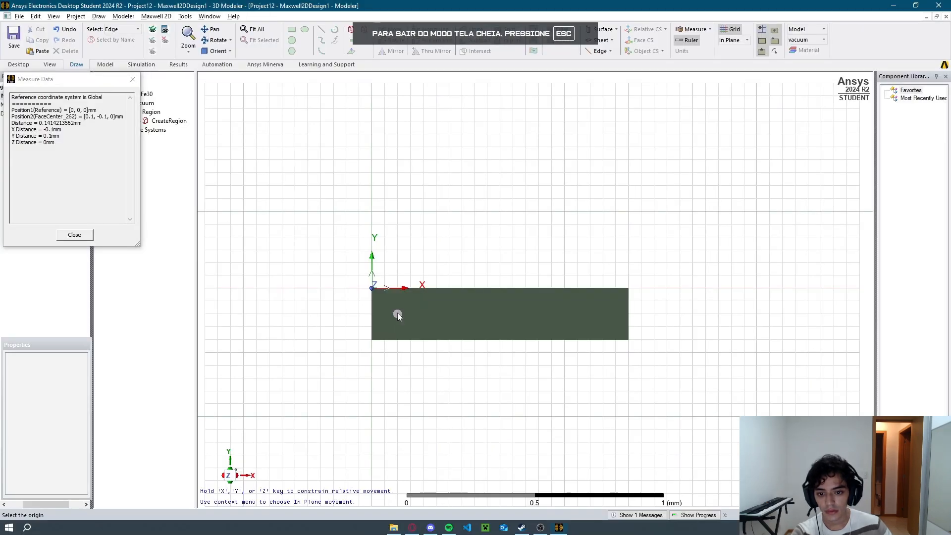
left_click(398, 314)
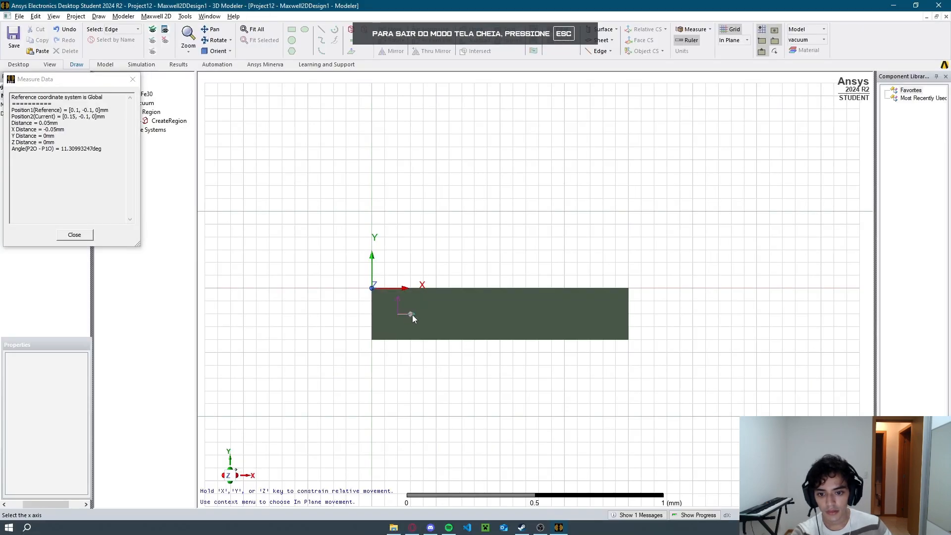
left_click(412, 314)
Create a relative coordinate system at the centre of the second block, with its X axis along global +Y.
left_click(665, 29)
left_click(654, 66)
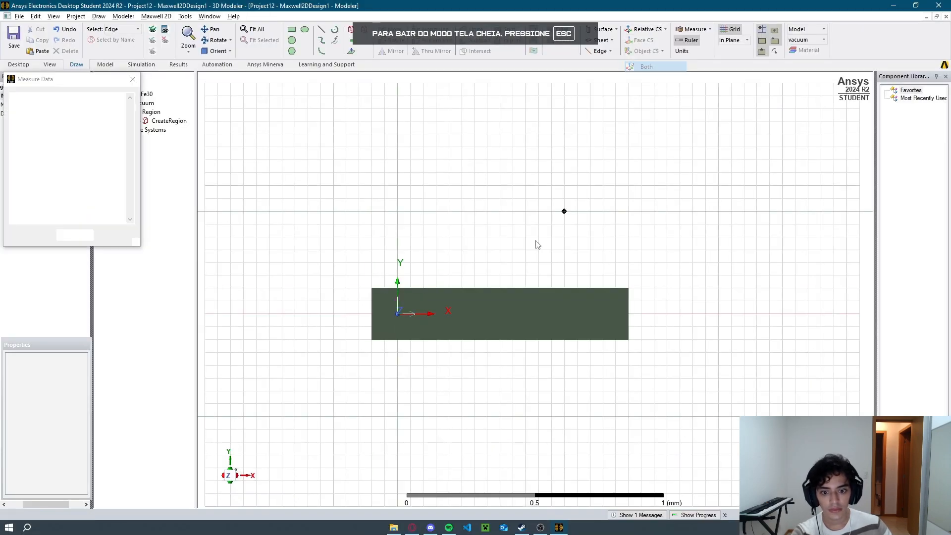
left_click(449, 314)
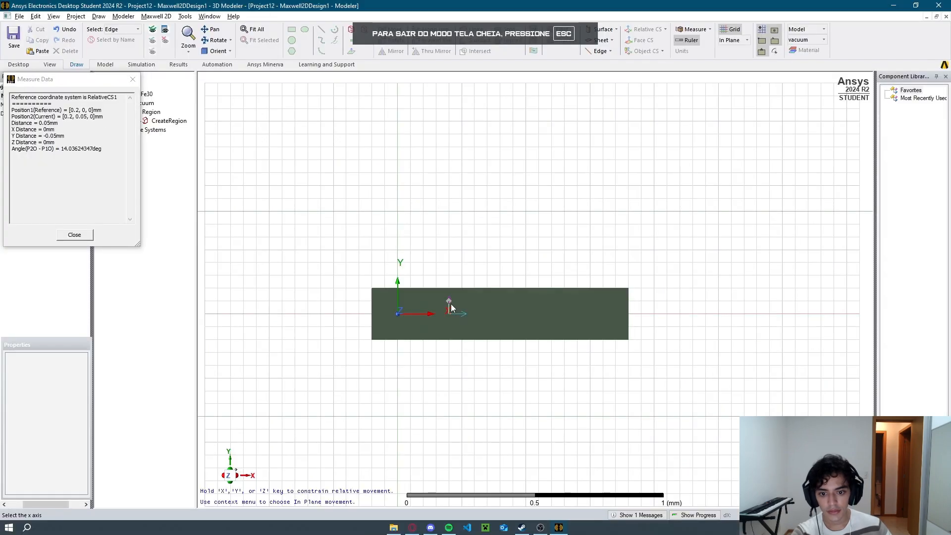
left_click(450, 306)
Create a relative coordinate system at the centre of the third block, with its X axis along global -X.
left_click(664, 30)
left_click(649, 66)
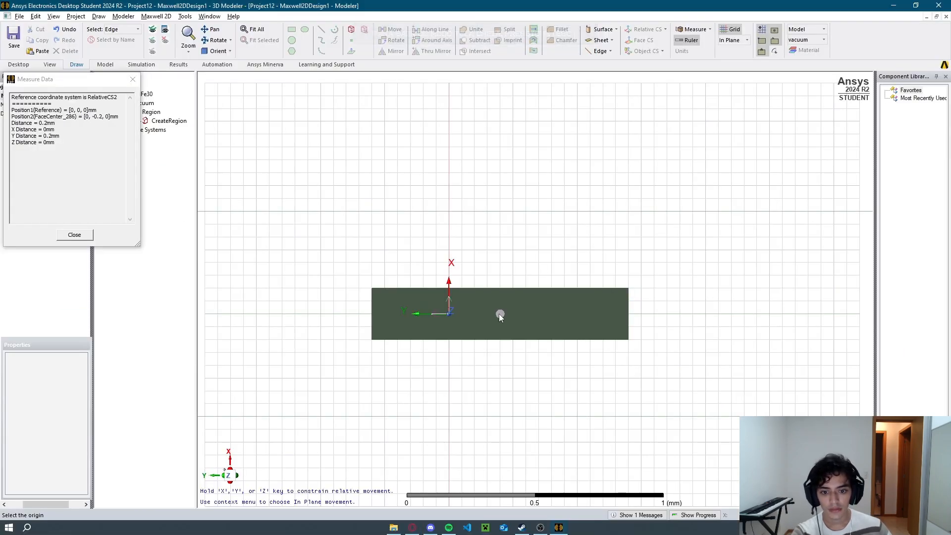
left_click(499, 313)
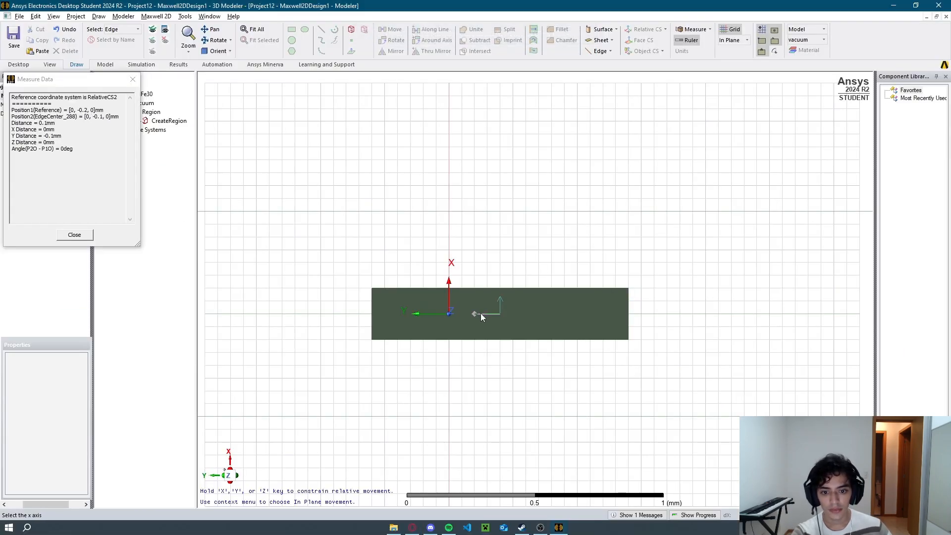
left_click(480, 313)
Create relative coordinate systems at the centres of the fourth and fifth blocks, with X axes along global -Y and +X respectively.
left_click(664, 29)
left_click(658, 69)
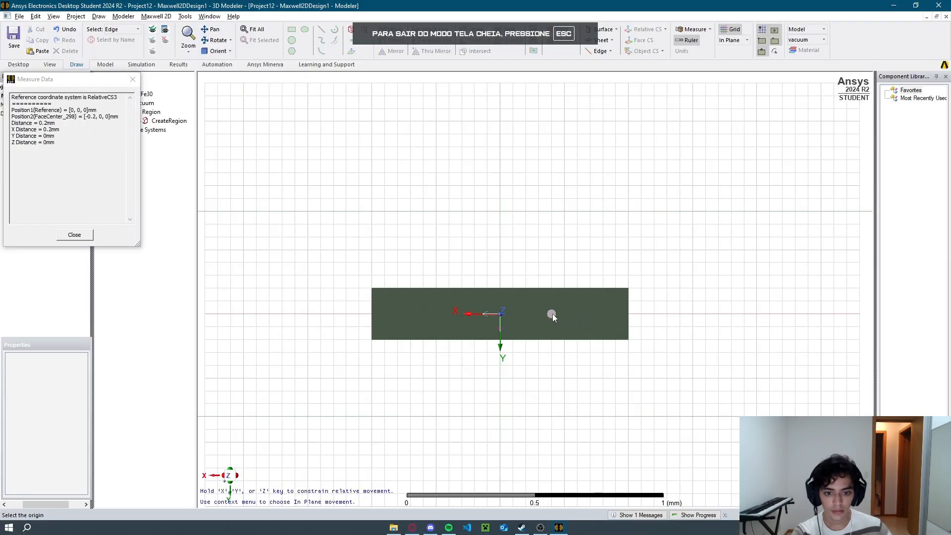
left_click(551, 313)
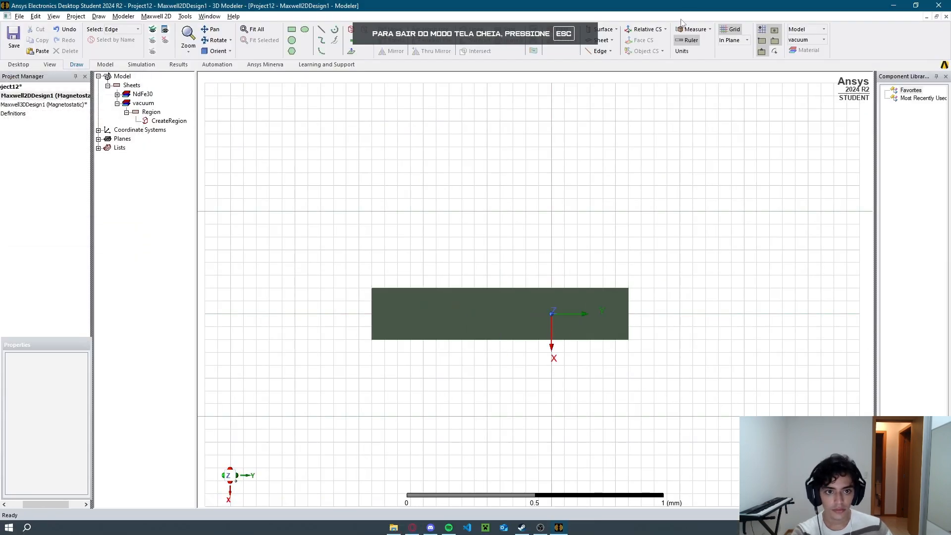
left_click(665, 29)
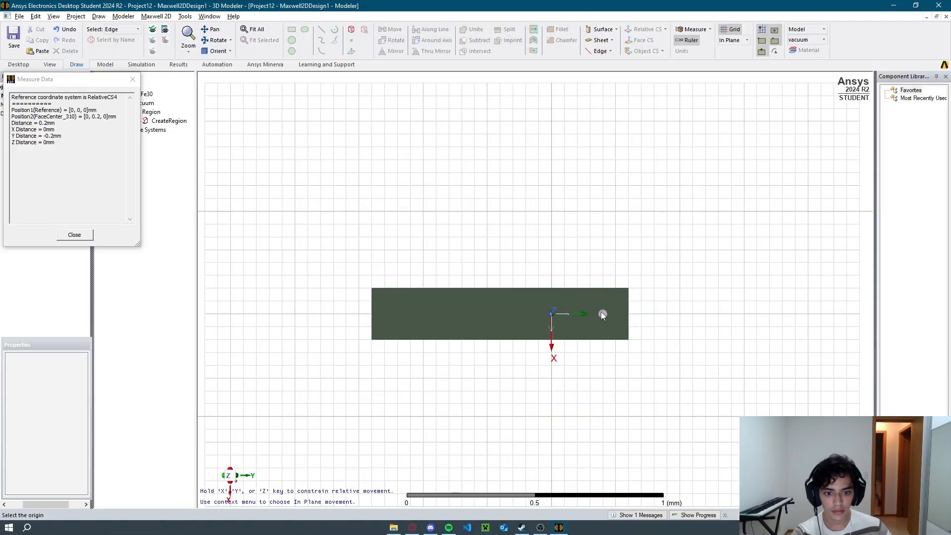
left_click(603, 313)
left_click(677, 312)
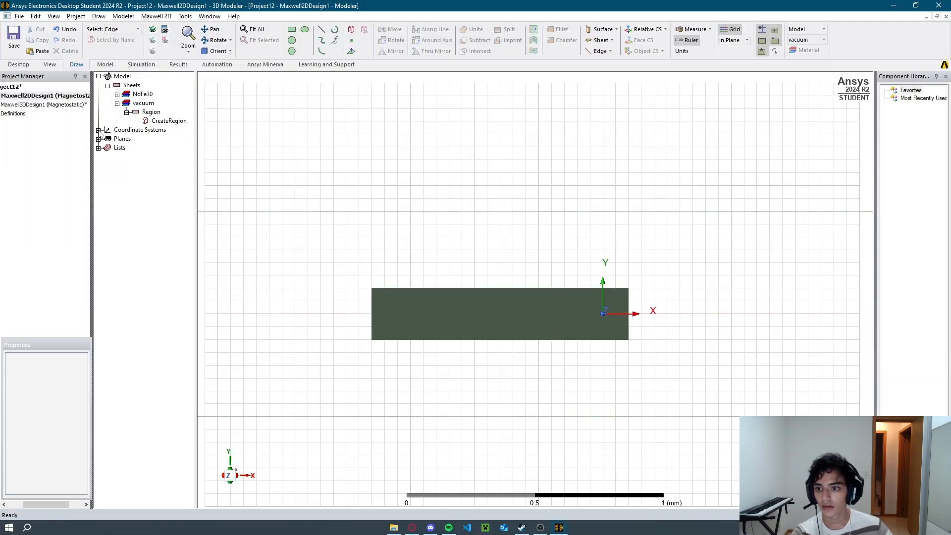
Set the orientation of the first block, Box1, to RelativeCS1.
left_click(117, 94)
double_click(148, 104)
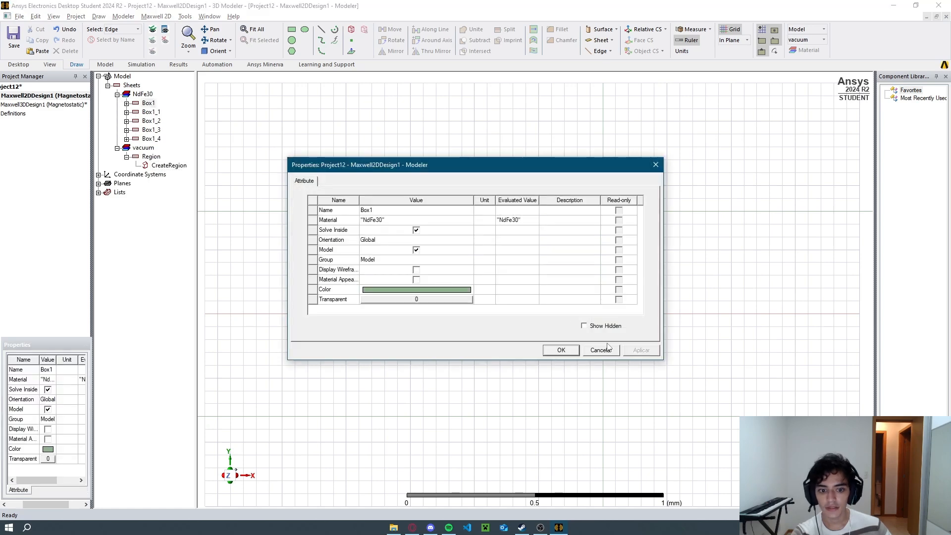
left_click(601, 350)
right_click(149, 103)
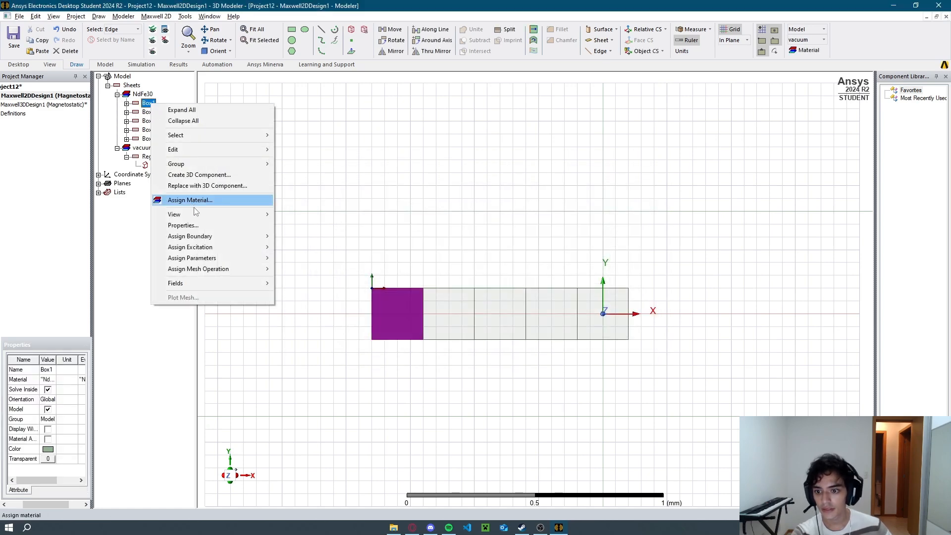
left_click(43, 399)
left_click(50, 399)
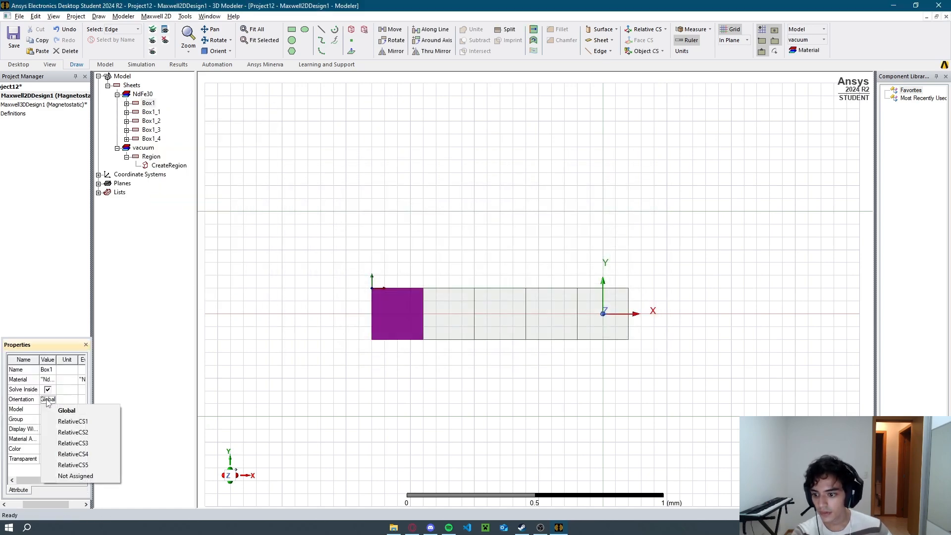
left_click(60, 421)
Set the orientation of the second block, Box1_1, to RelativeCS2.
left_click(151, 112)
left_click(48, 399)
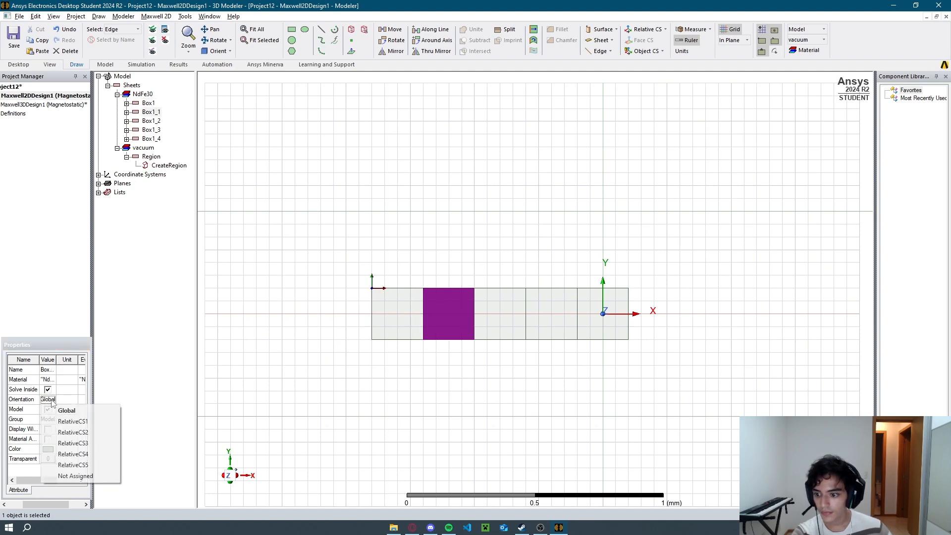
left_click(79, 431)
Set the orientations of the third and fourth blocks, Box1_2 and Box1_3, to RelativeCS3 and RelativeCS4 respectively.
left_click(151, 121)
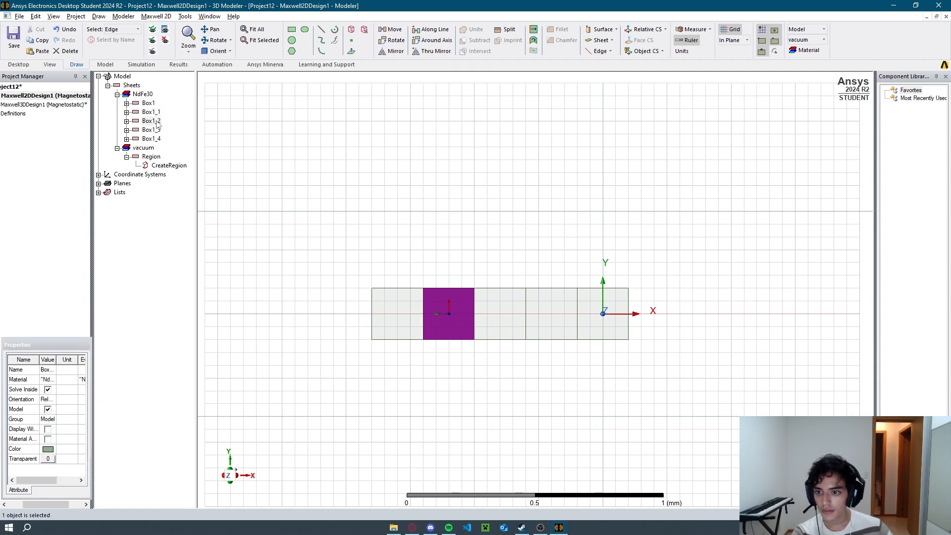
left_click(52, 402)
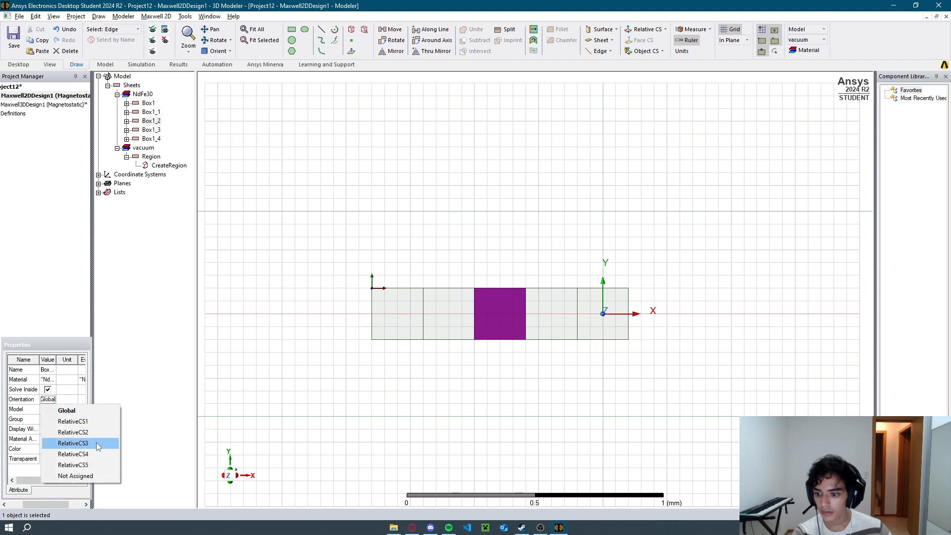
left_click(96, 442)
left_click(151, 130)
left_click(50, 400)
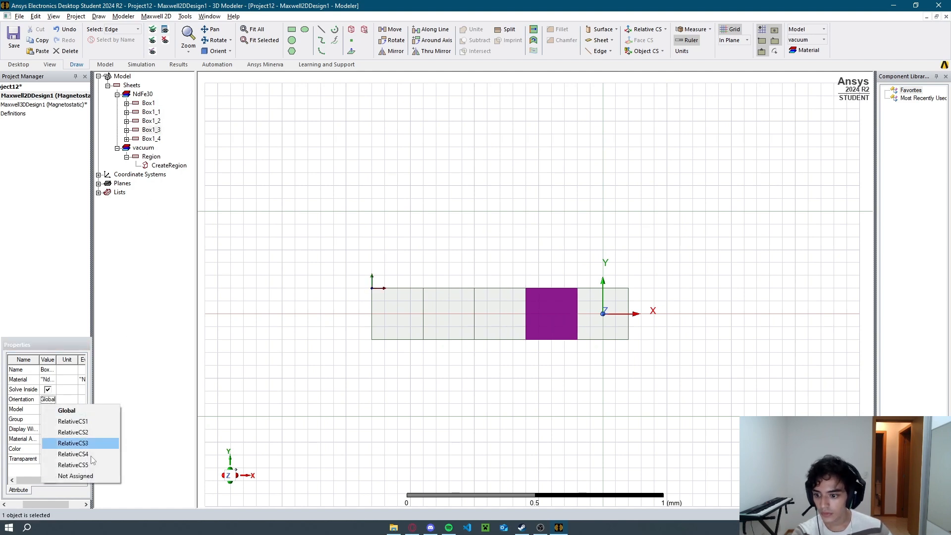
left_click(98, 453)
Set the orientation of the fifth block, Box1_4, to RelativeCS5 and clear the selection.
left_click(152, 139)
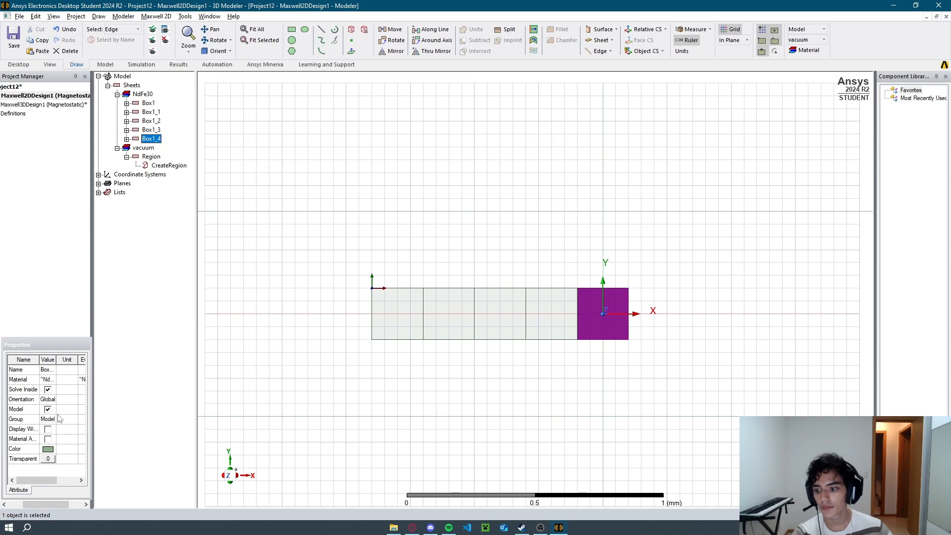
left_click(50, 399)
left_click(57, 462)
left_click(429, 410)
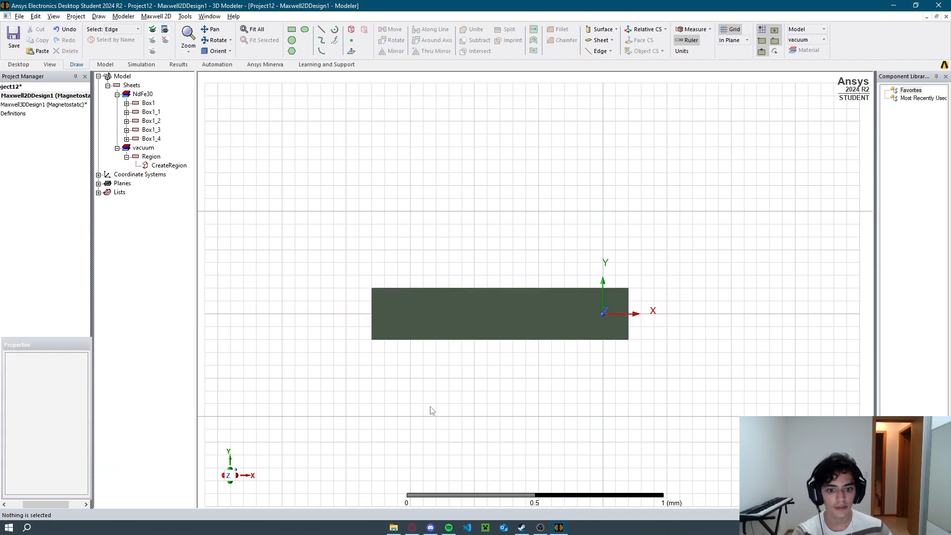
Run the validation check on the 2D magnetostatic design and dismiss its report.
scroll(489, 289, "down", 3)
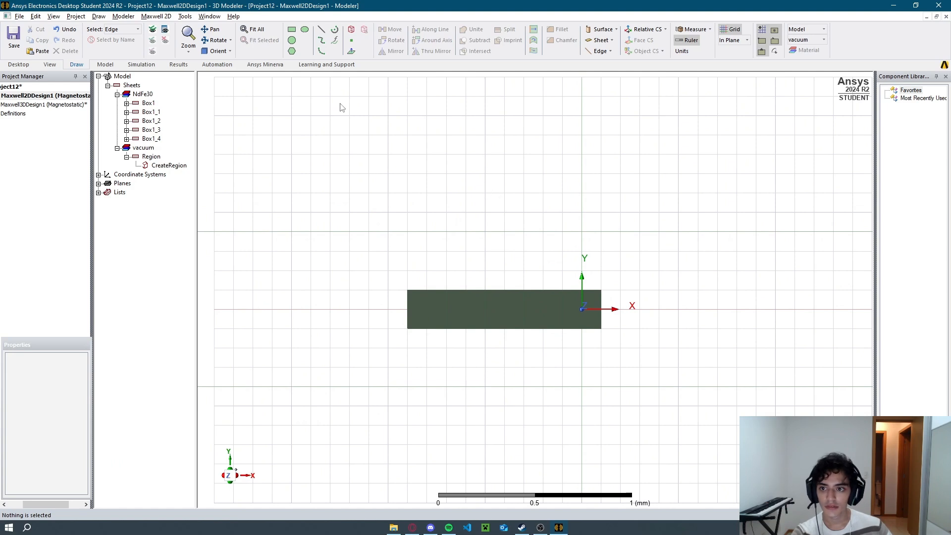
left_click(141, 65)
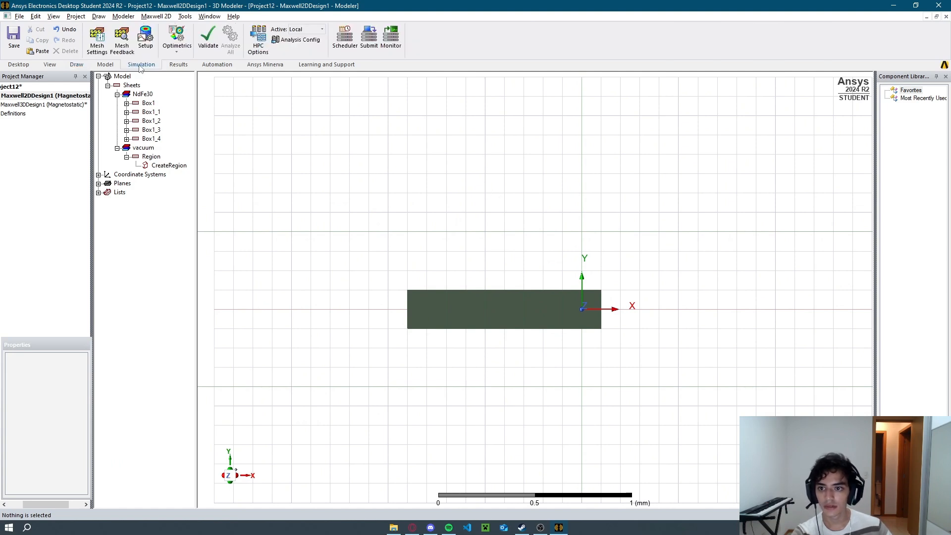
left_click(209, 39)
left_click(448, 306)
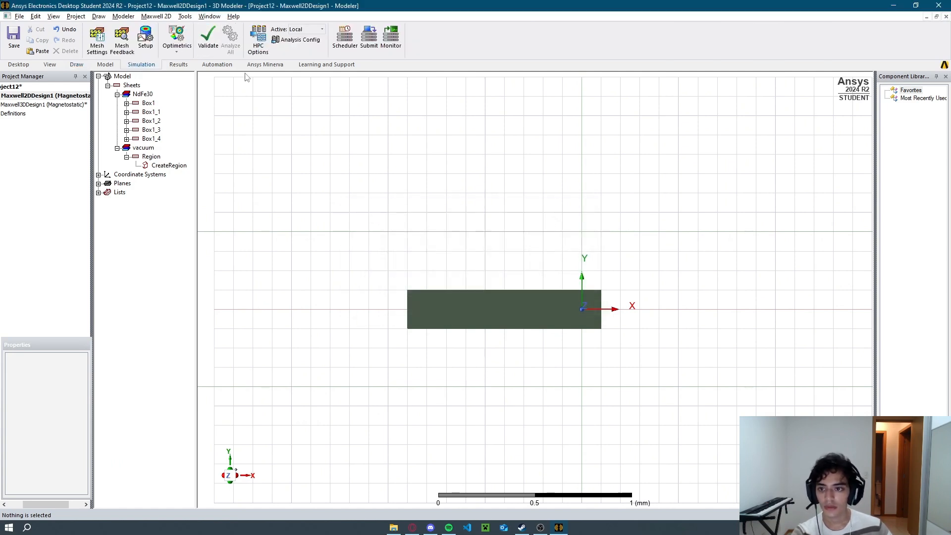
Add the solve setup Setup1 with the maximum number of passes set to 203.
left_click(145, 40)
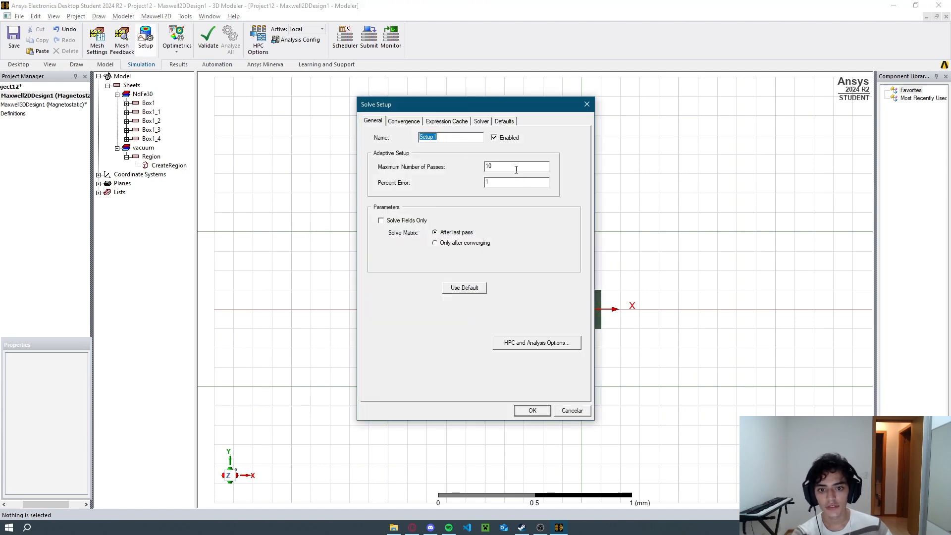
double_click(517, 170)
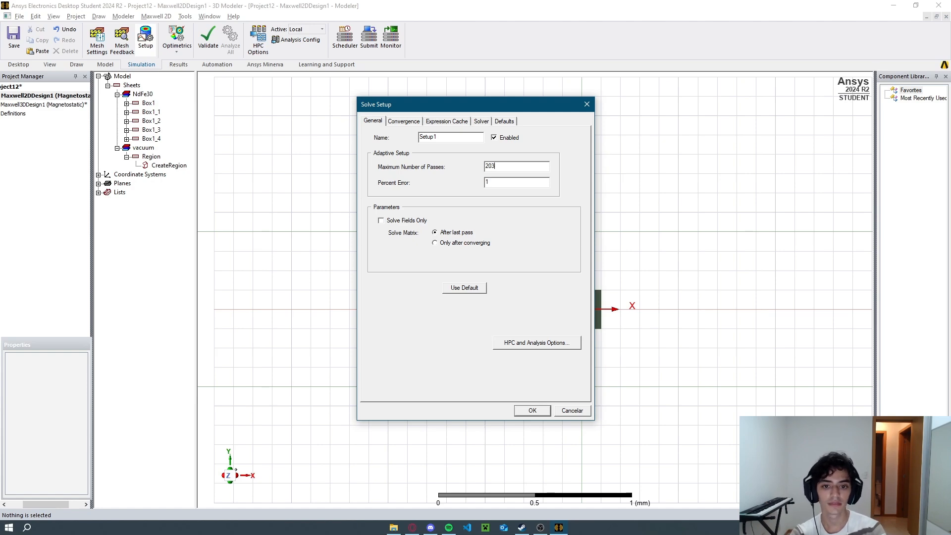
left_click(532, 410)
Start analysing all setups and save the project under the name imaquatro.
left_click(230, 37)
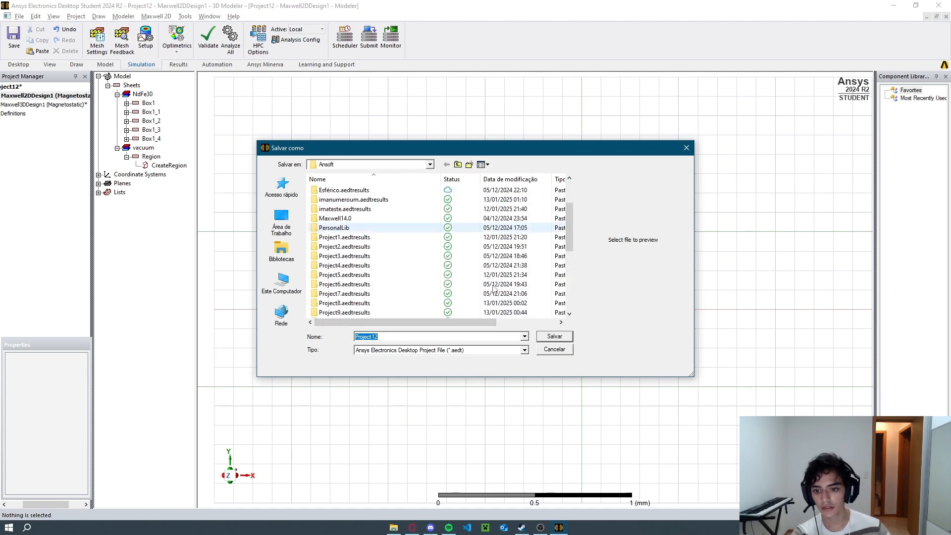
type("imaquatr")
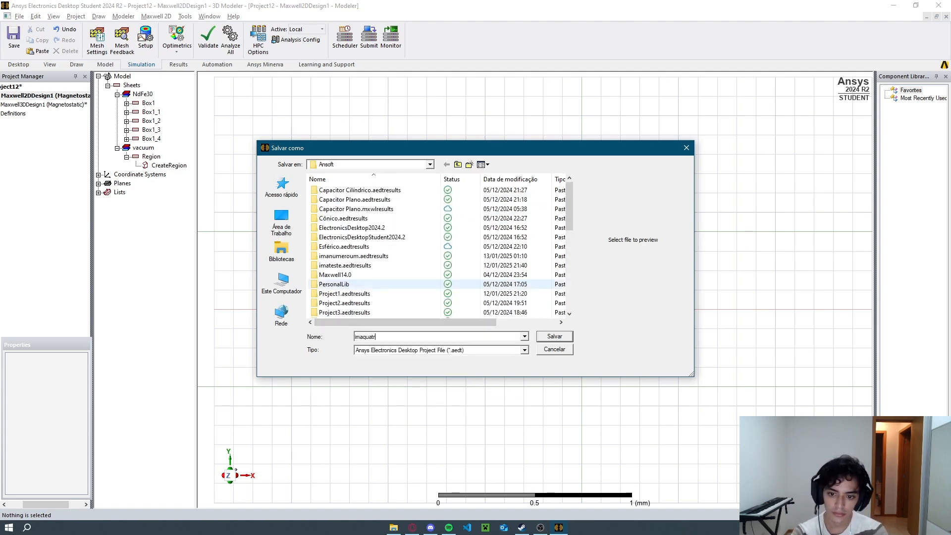
type("o")
key("Return")
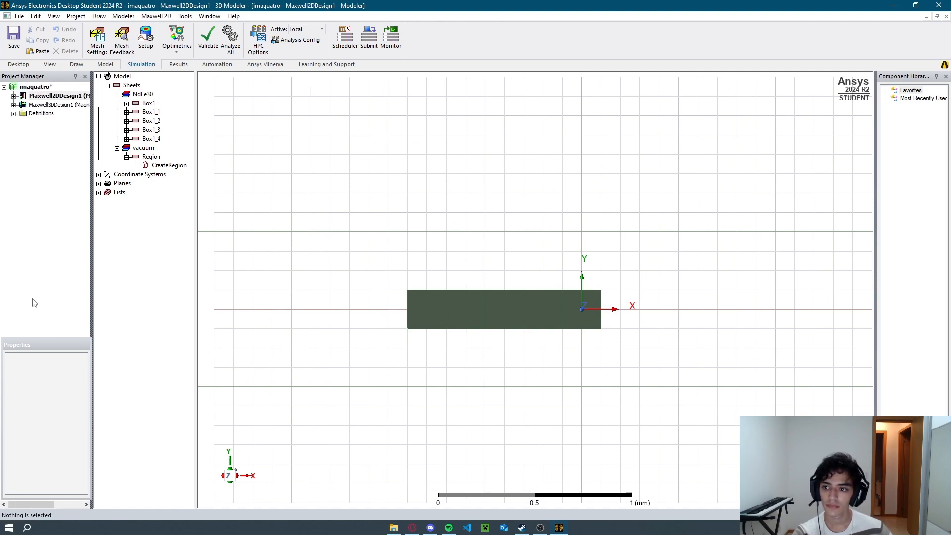
Create a B_Vector field overlay on the Global:XY plane covering AllObjects, using the Setup1 LastAdaptive solution.
left_click(14, 96)
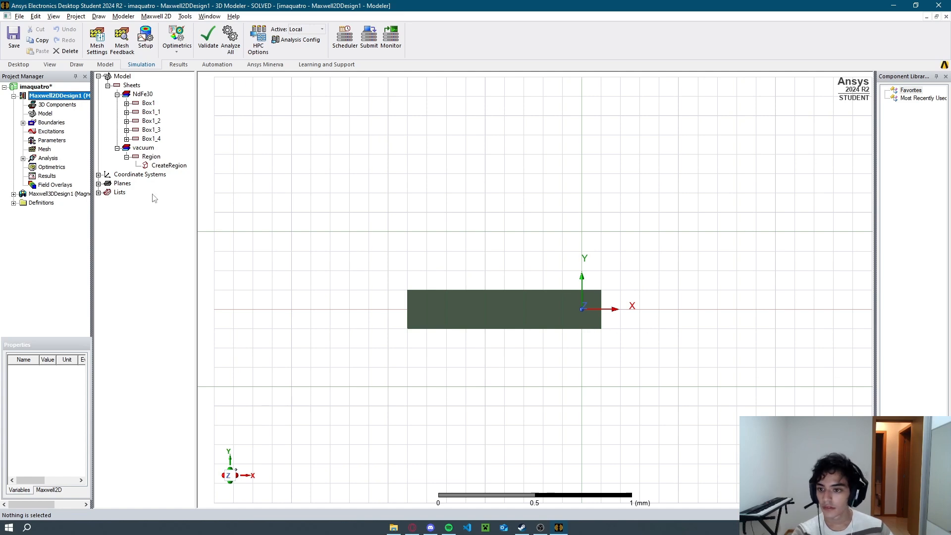
left_click(99, 175)
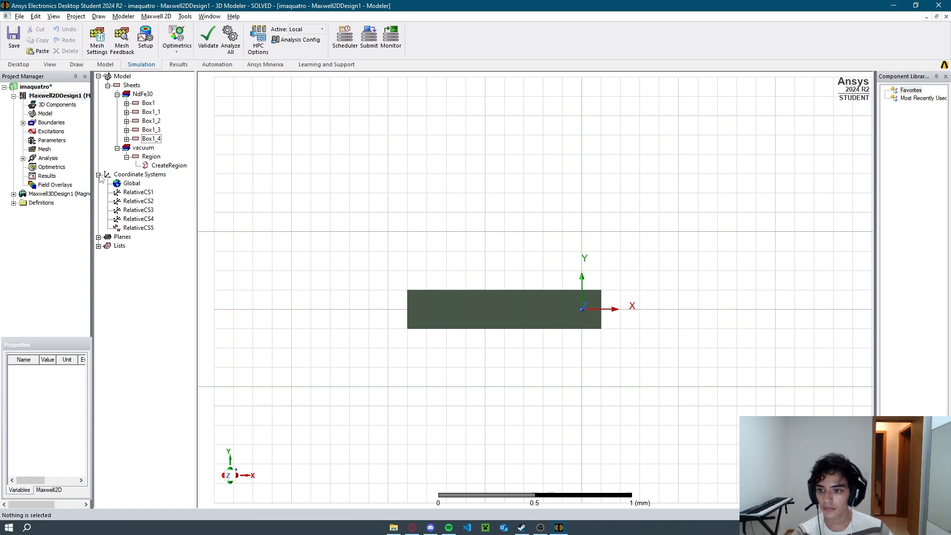
left_click(98, 238)
left_click(136, 248)
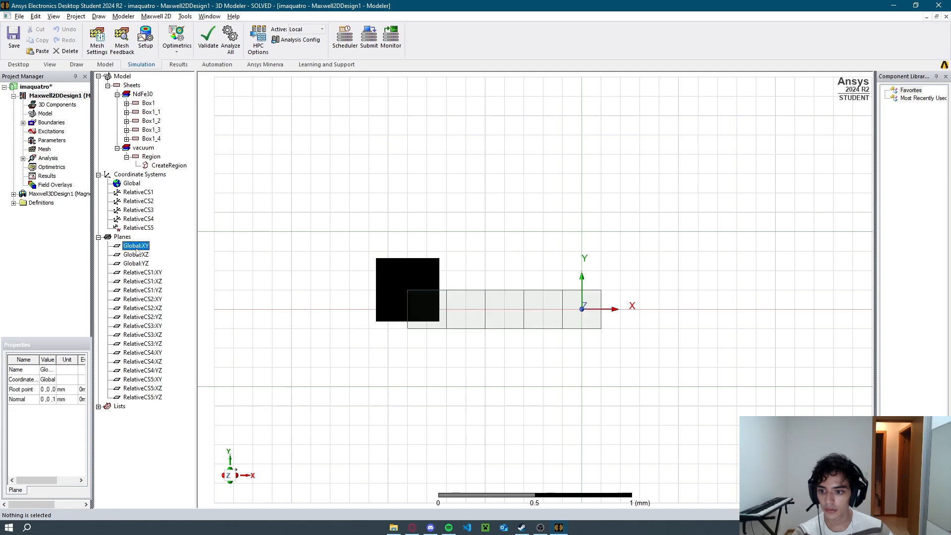
right_click(50, 186)
mouse_move(132, 192)
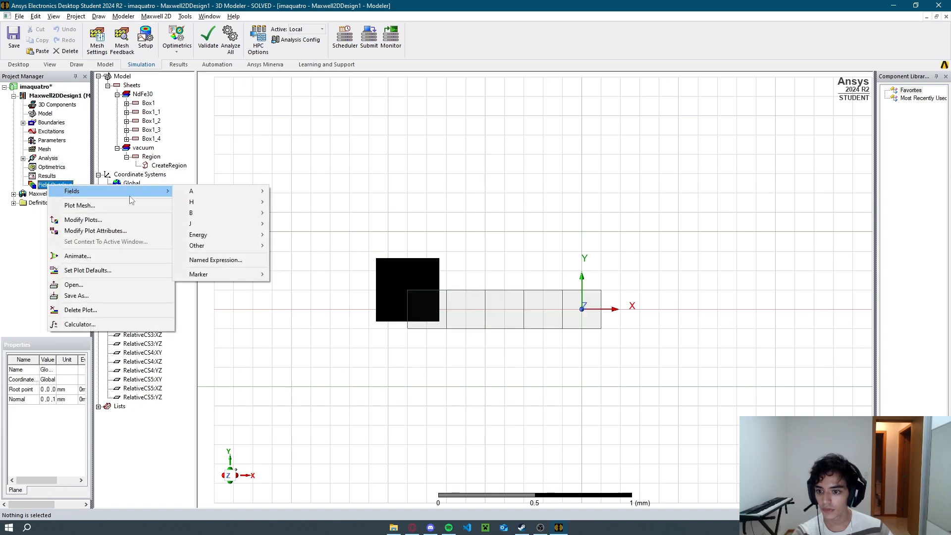
mouse_move(221, 213)
left_click(297, 224)
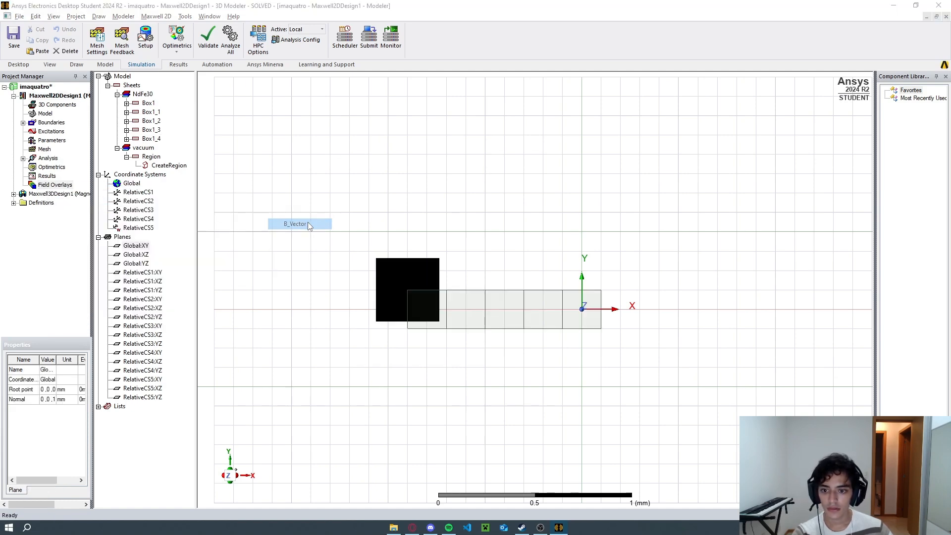
left_click(560, 269)
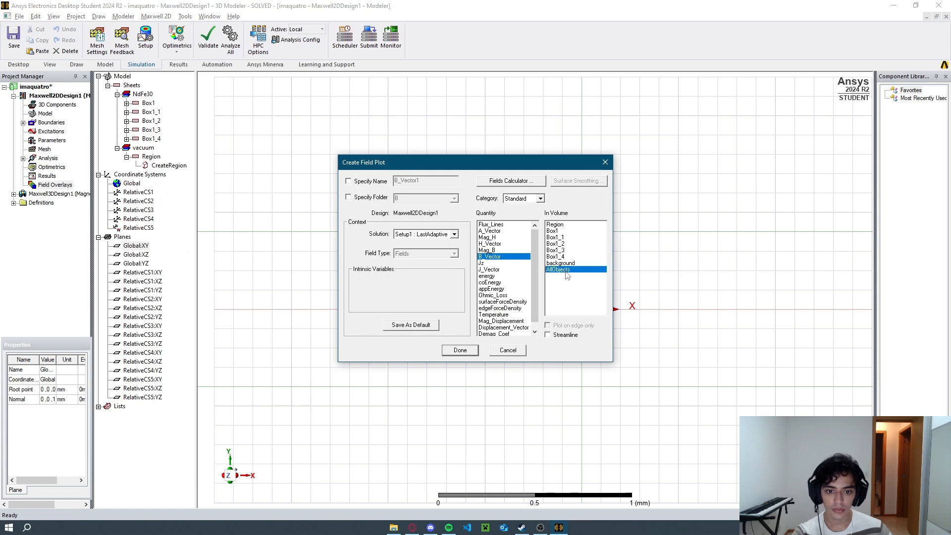
left_click(460, 350)
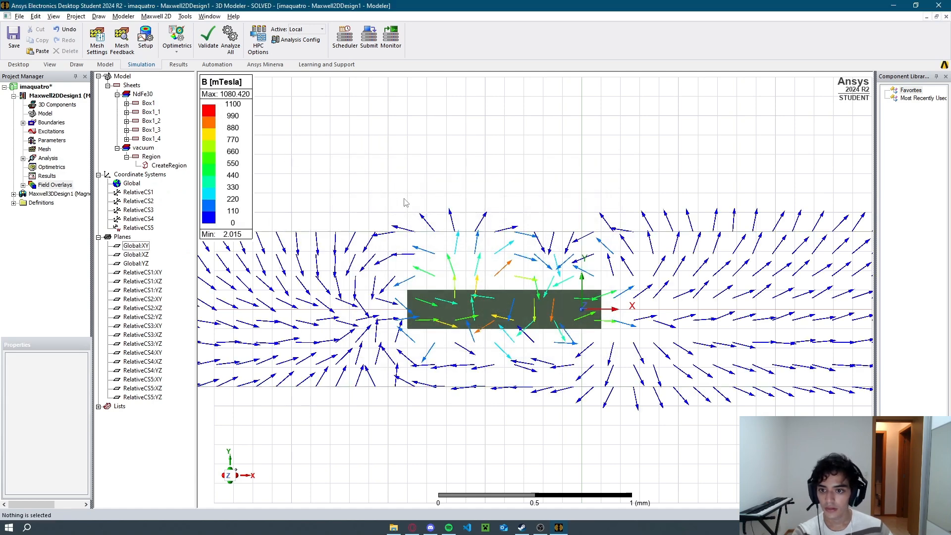
Change the units of the B field plot's color scale to tesla.
scroll(416, 198, "down", 3)
right_click(227, 170)
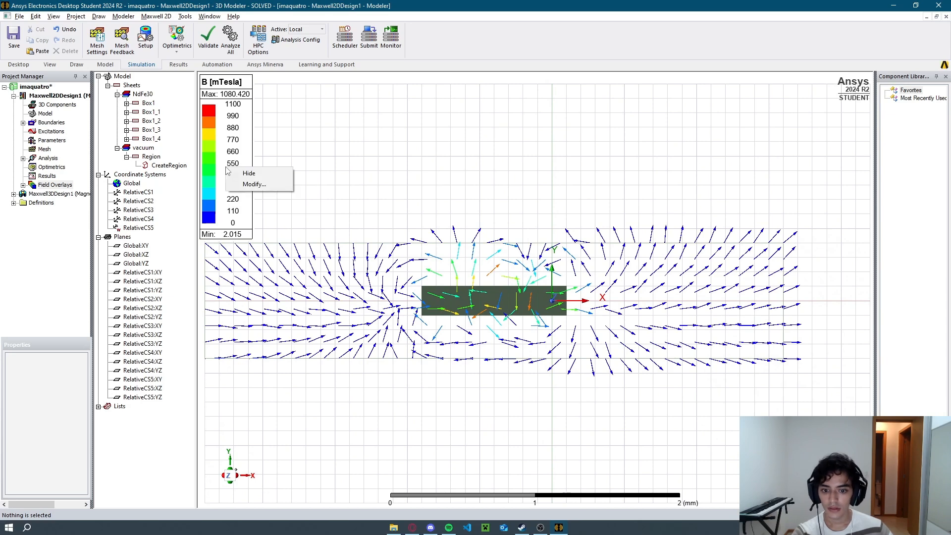
left_click(254, 183)
left_click(53, 48)
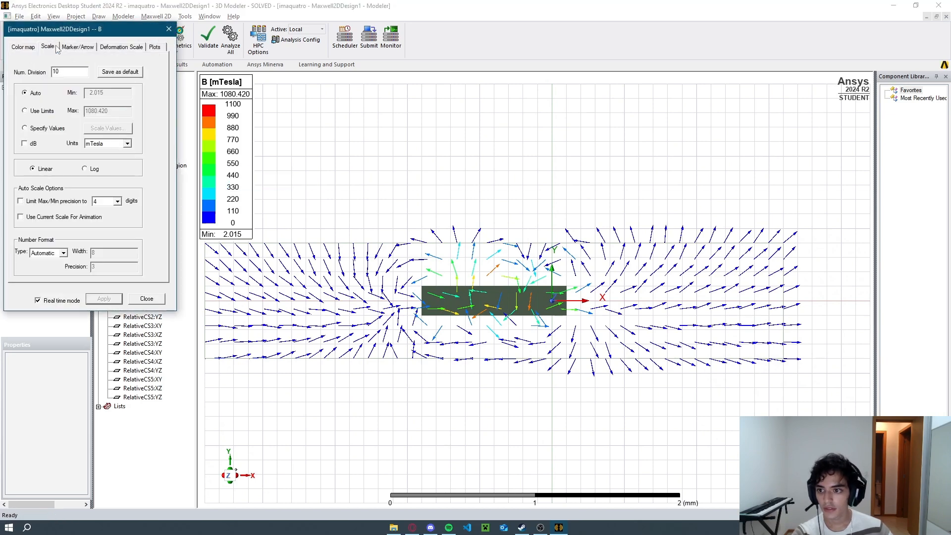
left_click(74, 47)
left_click(154, 47)
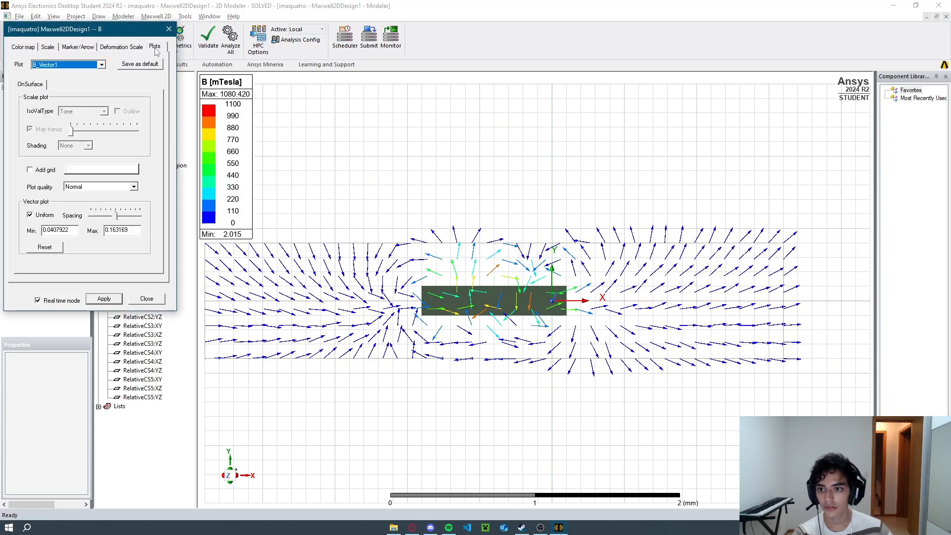
left_click(75, 47)
left_click(48, 47)
left_click(107, 145)
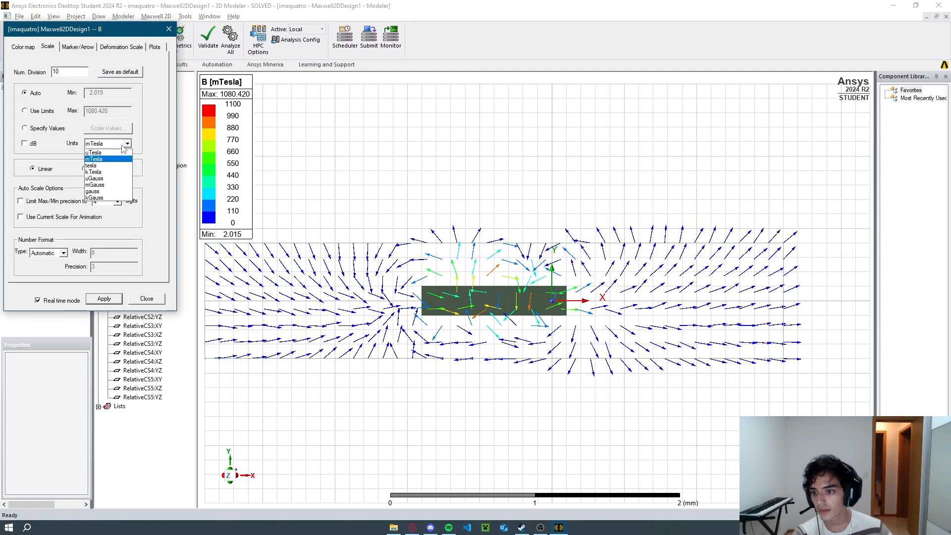
left_click(114, 168)
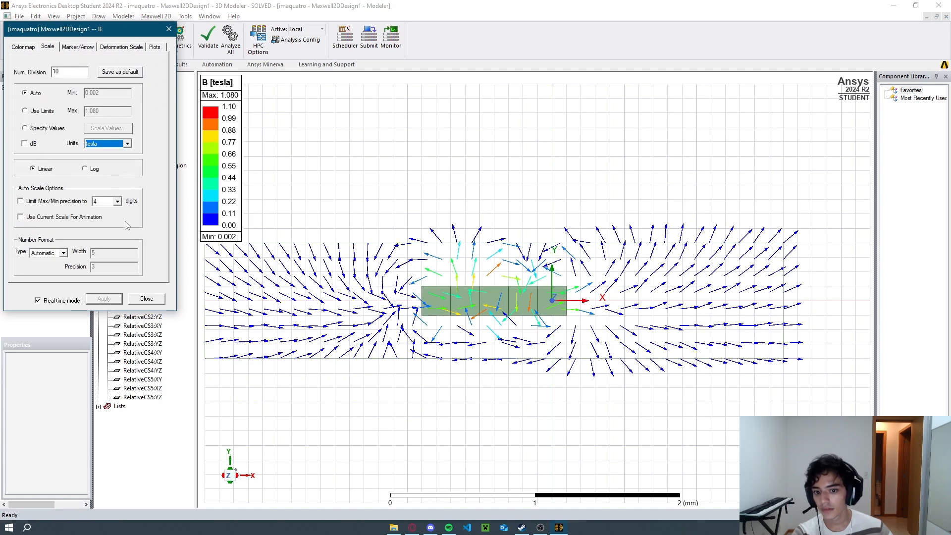
Reduce the B plot's arrow size to about 0.0089 and tighten the B_Vector1 vector spacing to nearly the minimum.
left_click(77, 47)
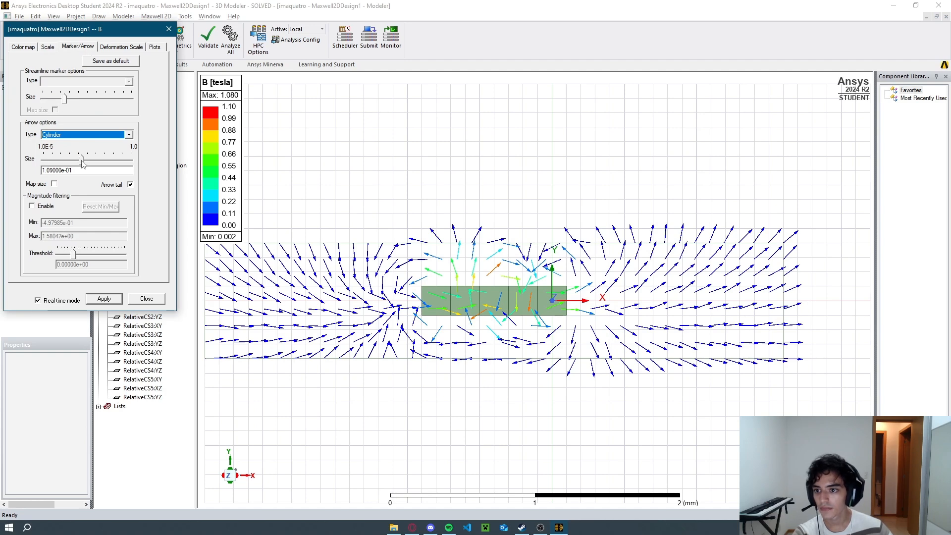
left_click_drag(83, 164, 76, 162)
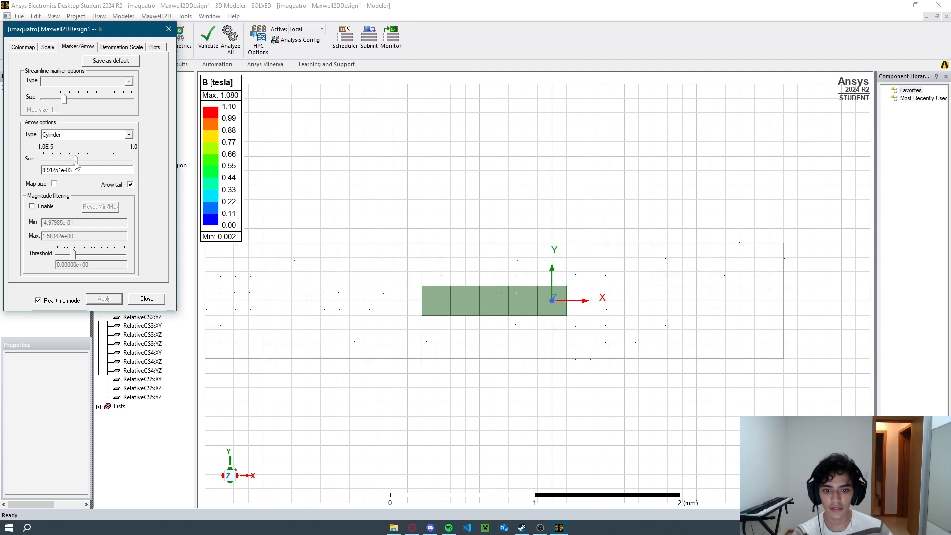
left_click(116, 46)
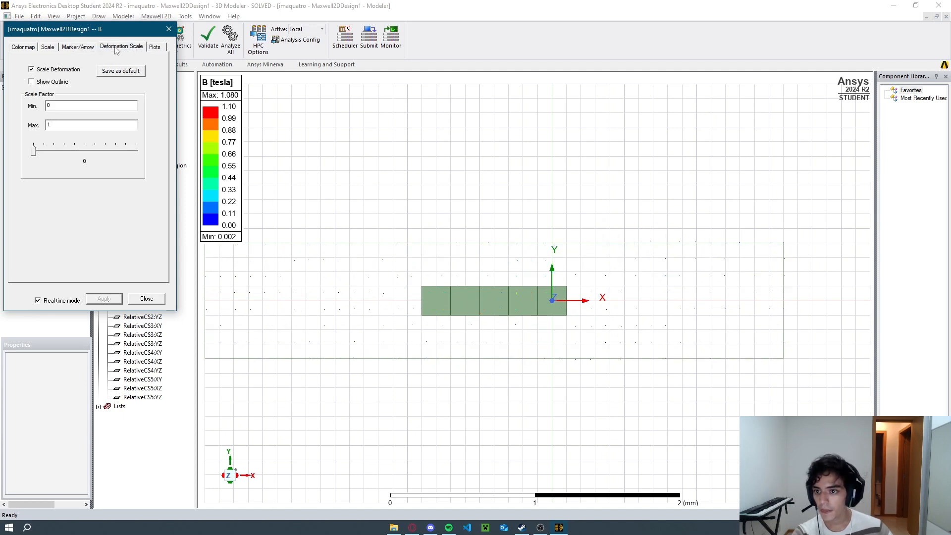
left_click(155, 47)
left_click_drag(105, 217, 77, 223)
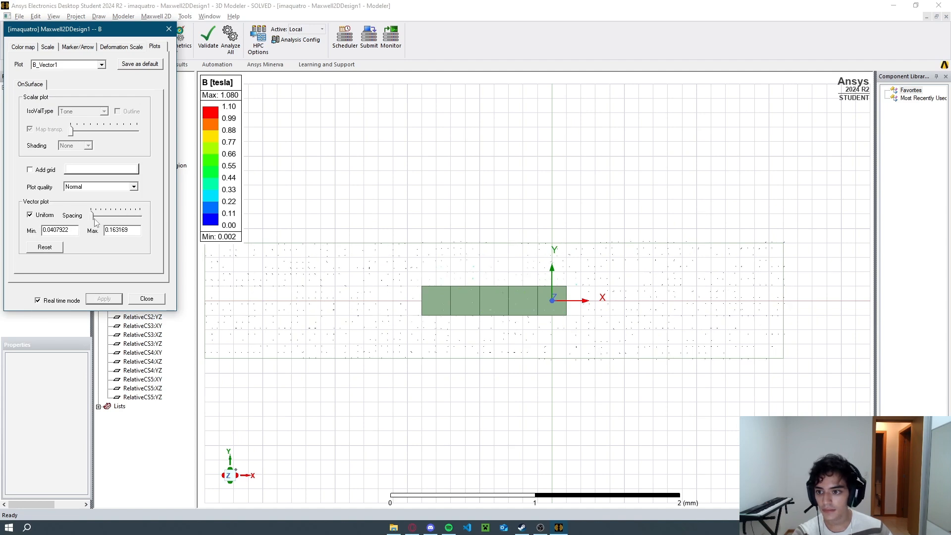
Set the arrow size of the B vector plot to about 0.0496 and finish editing the plot attributes.
left_click(87, 48)
left_click(110, 46)
left_click(84, 46)
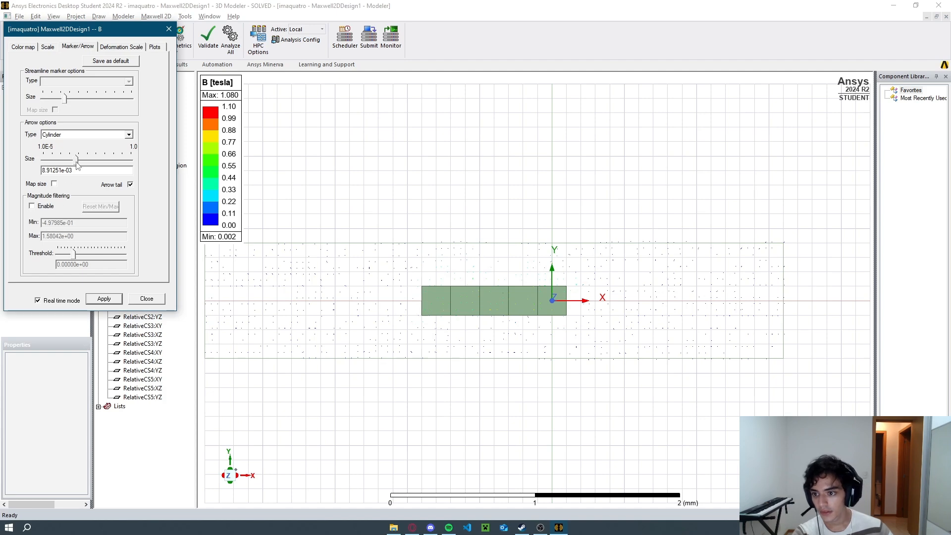
left_click(83, 164)
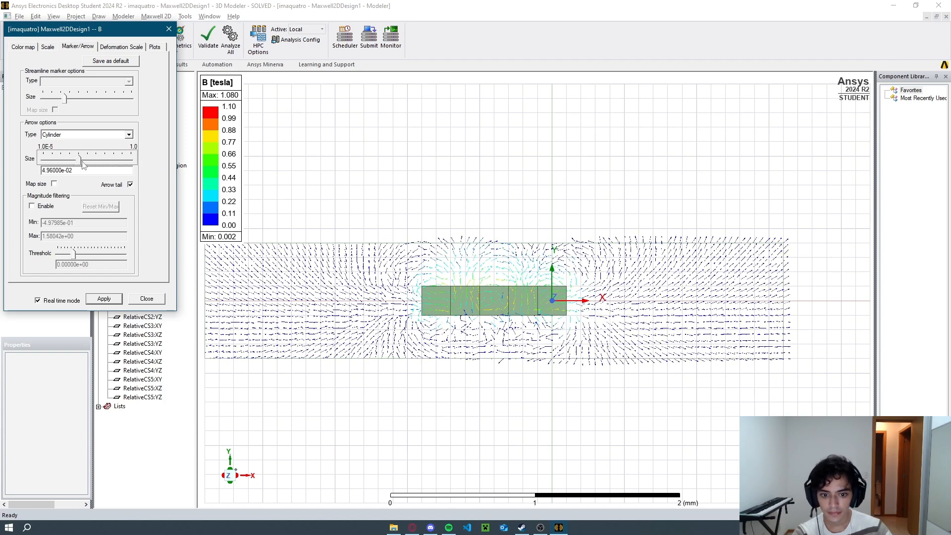
left_click(83, 164)
key("Left")
key("Left")
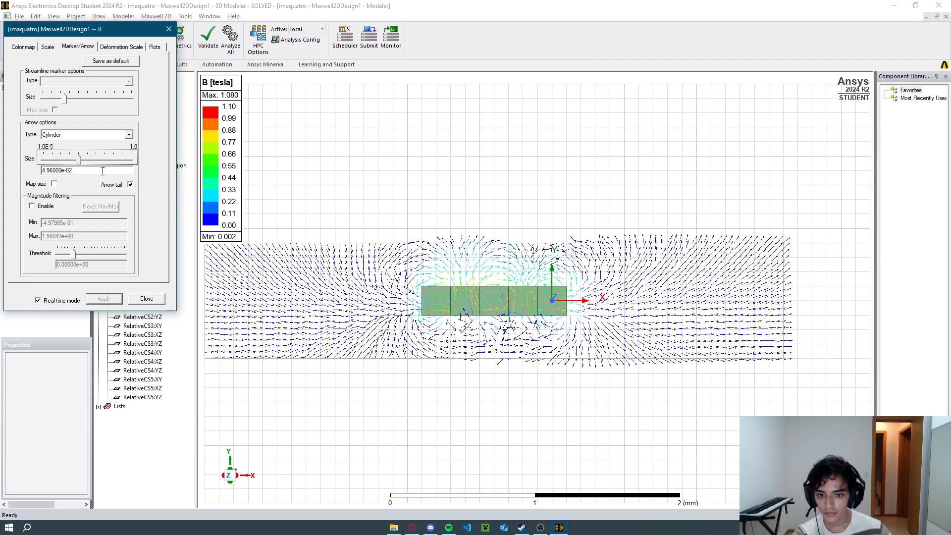
left_click(139, 299)
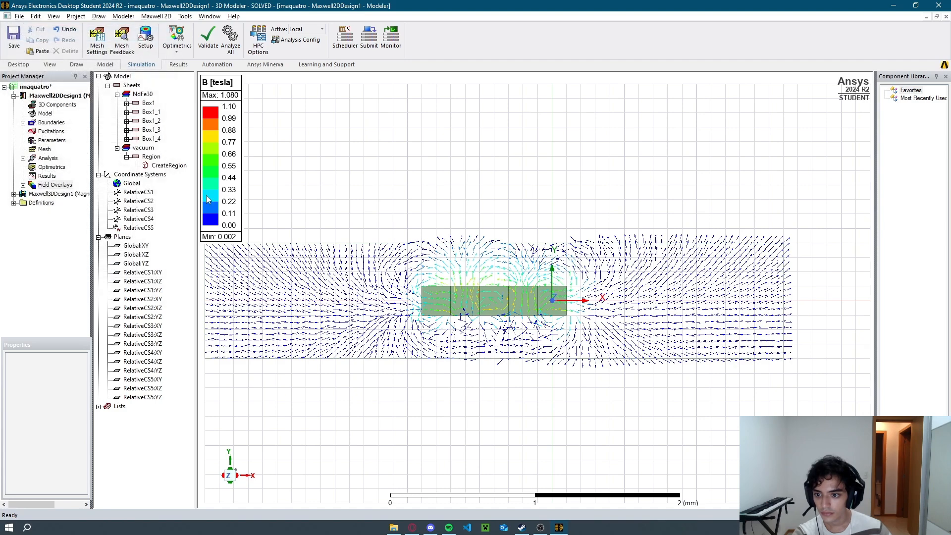
scroll(483, 270, "up", 3)
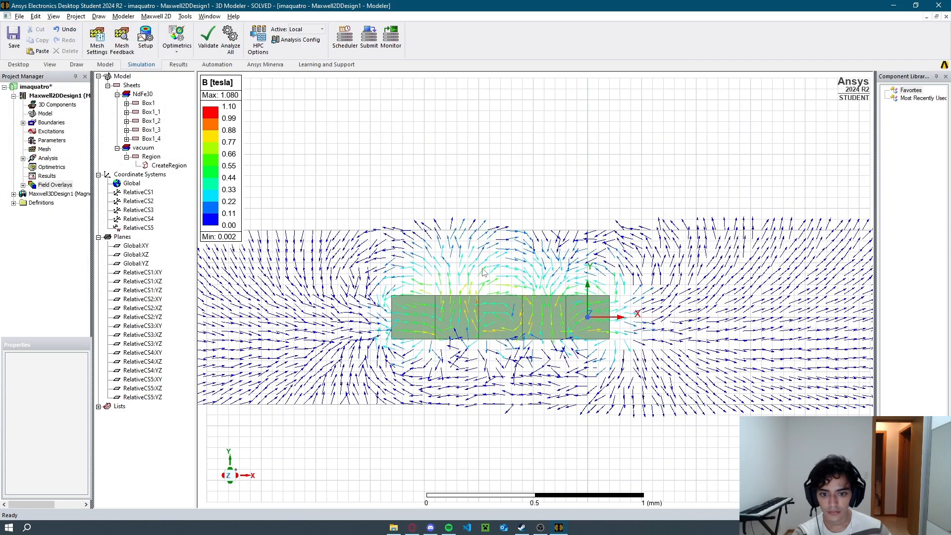
middle_click_drag(537, 176, 544, 163)
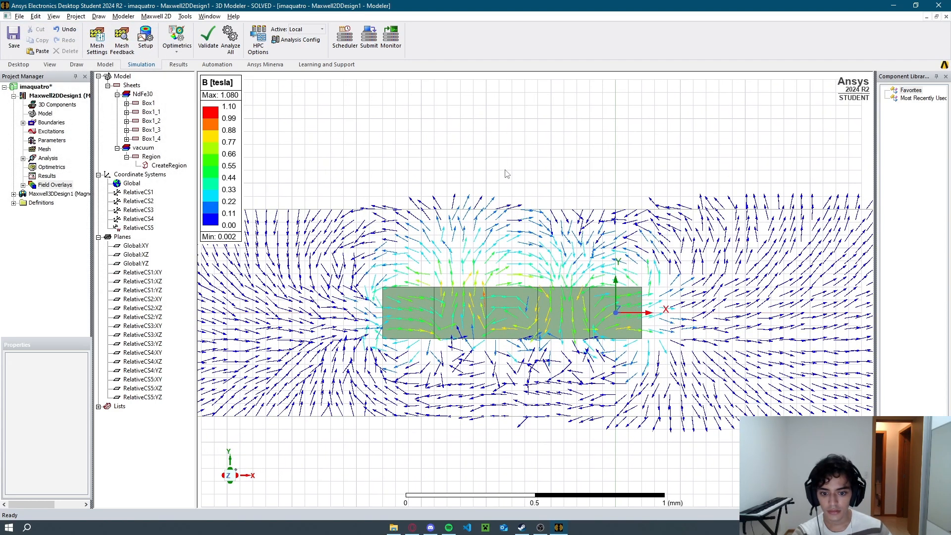
Create a Mag_B field overlay on the Global:XY plane covering AllObjects, using the Setup1 LastAdaptive solution.
left_click(58, 187)
left_click(136, 247)
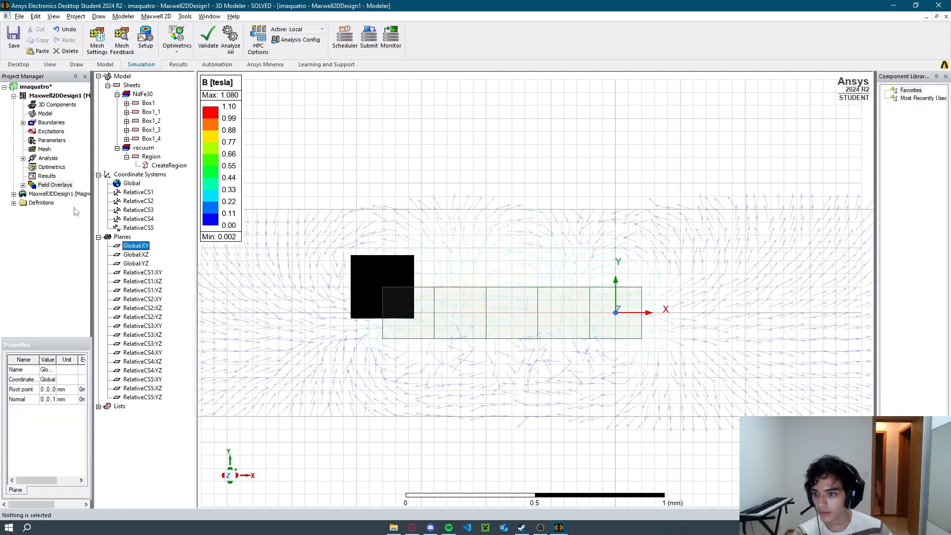
right_click(53, 185)
mouse_move(118, 194)
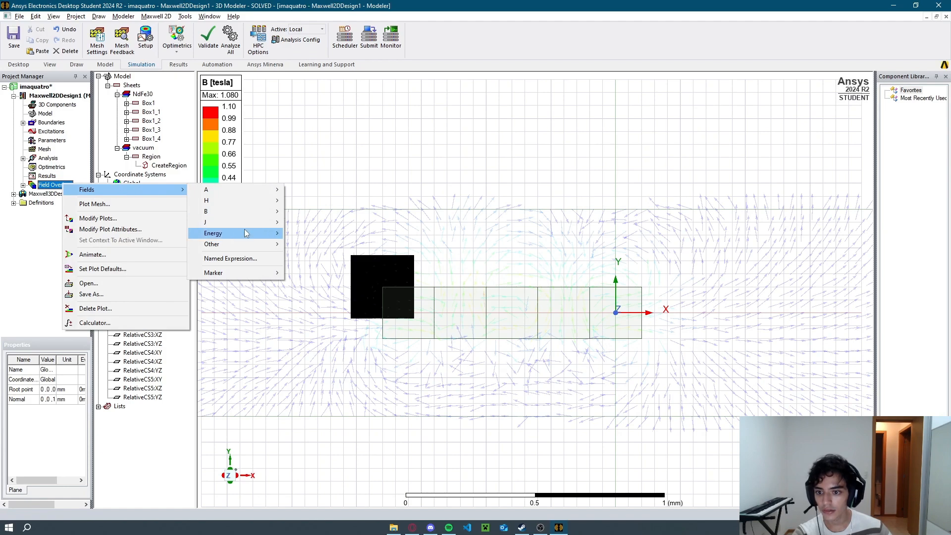
mouse_move(248, 211)
left_click(303, 211)
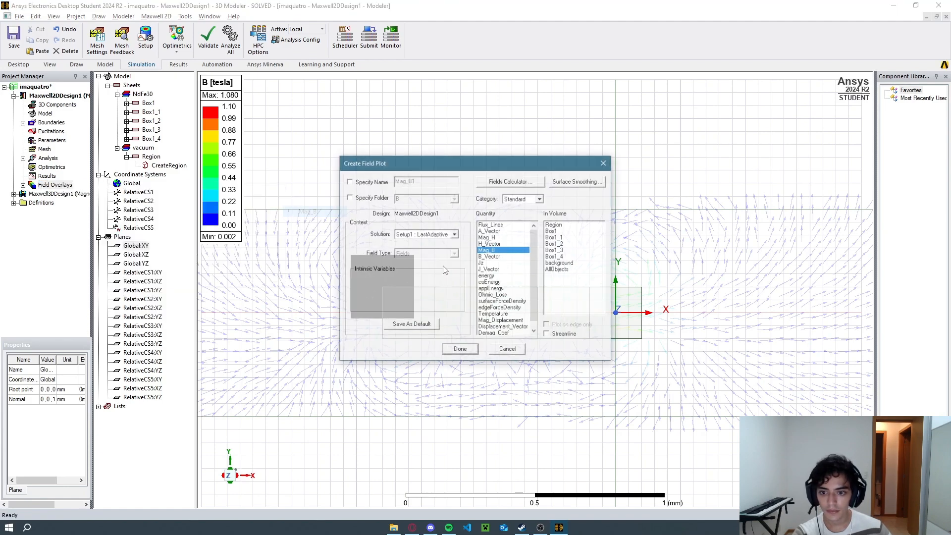
left_click(558, 269)
left_click(460, 351)
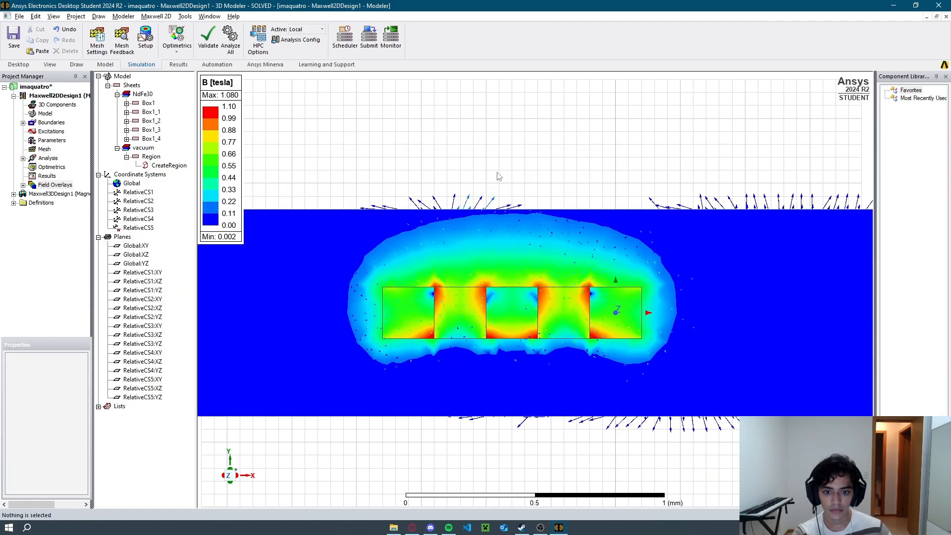
Compare the flux density magnitude plot around the five blocks with the augmented and cancelled sides in reference diagram (4).
middle_click_drag(533, 168, 550, 180)
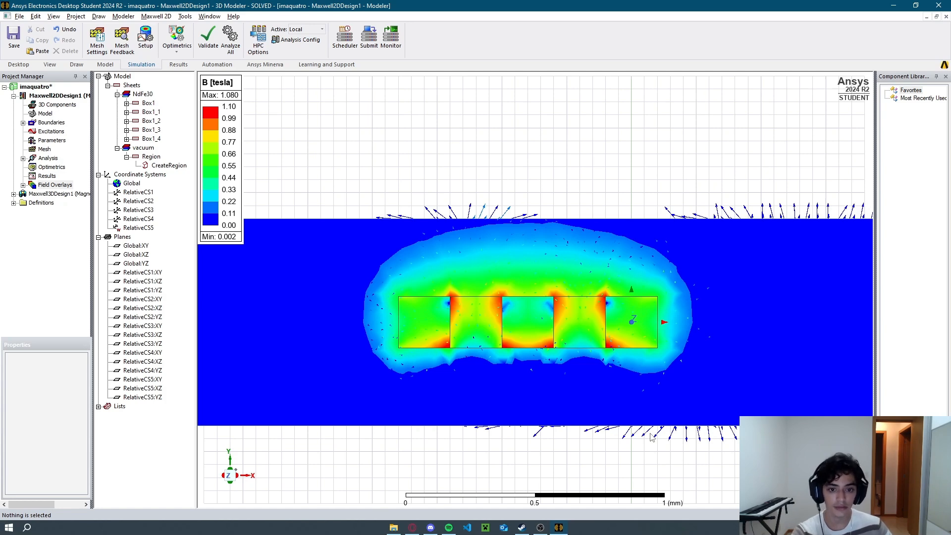
key("alt+Tab")
key("alt+Tab")
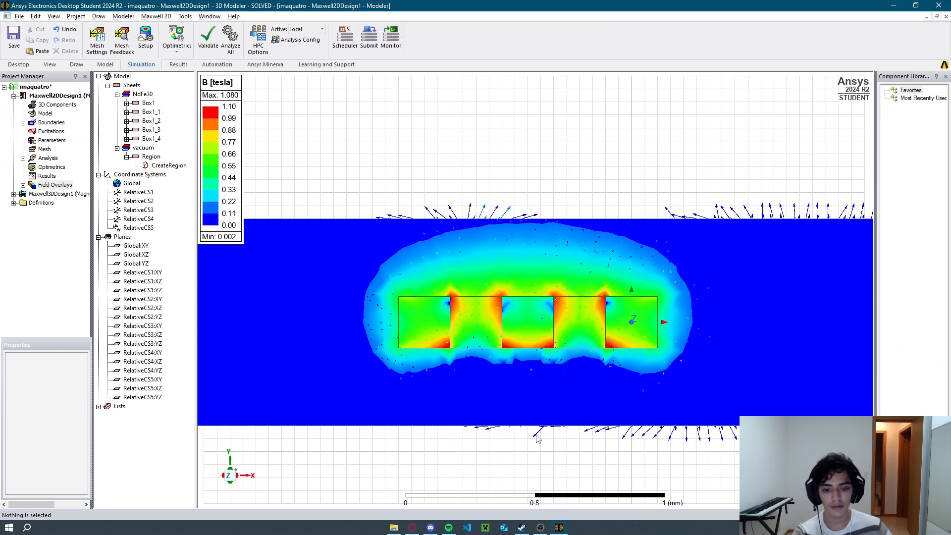
mouse_move(472, 380)
left_mouse_down("shift")
mouse_move(505, 378)
mouse_move(479, 380)
left_mouse_up("shift")
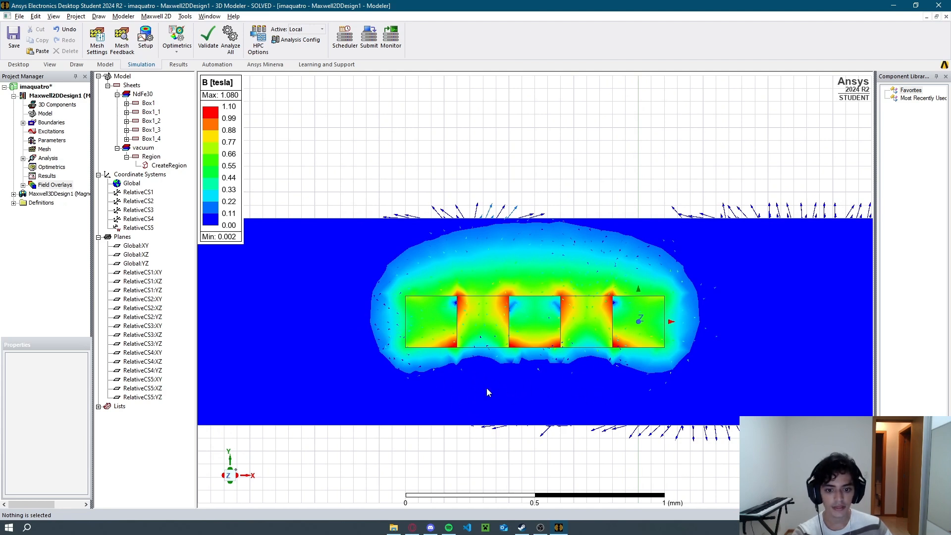
key("alt+Tab")
key("alt+Tab")
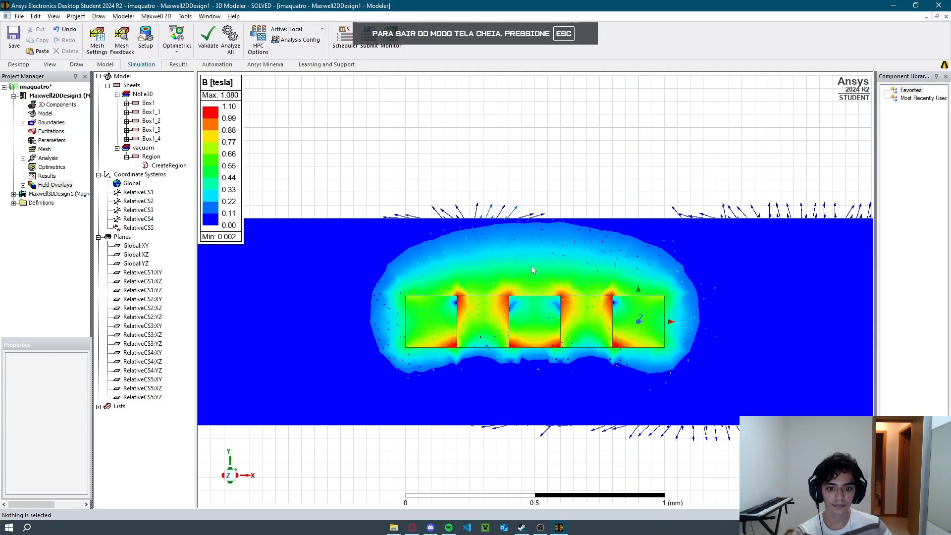
key("alt+Tab")
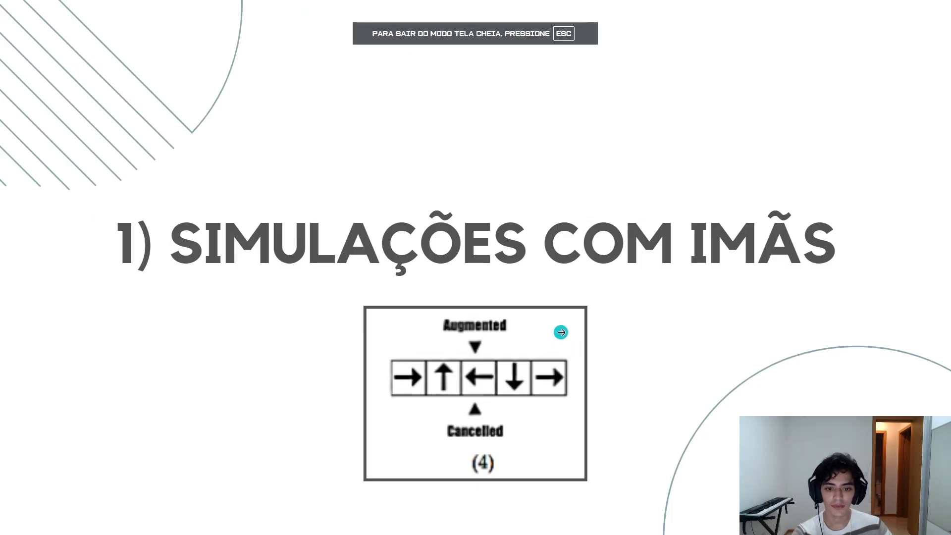
key("alt+Tab")
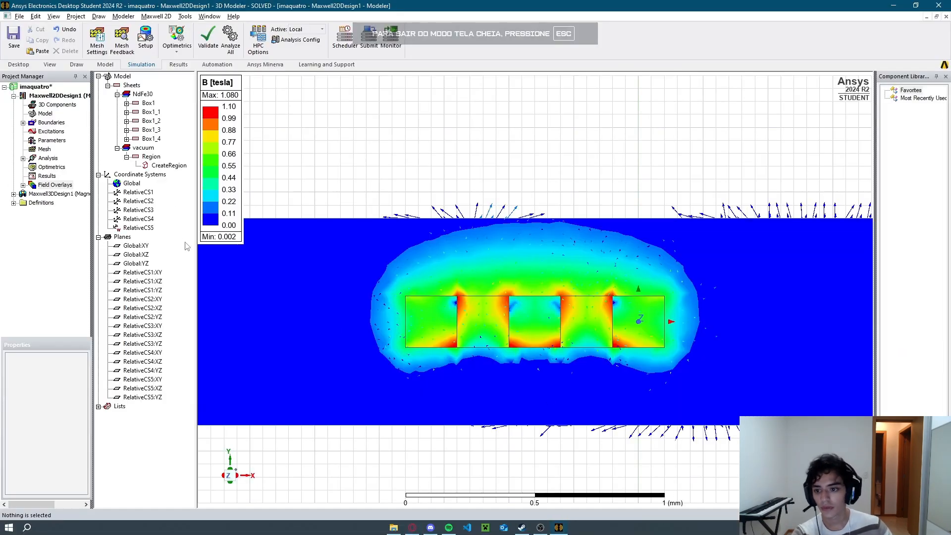
List the B field overlays of the 2D design and highlight the B_Vector1 plot, followed by the Mag_B1 plot.
double_click(30, 186)
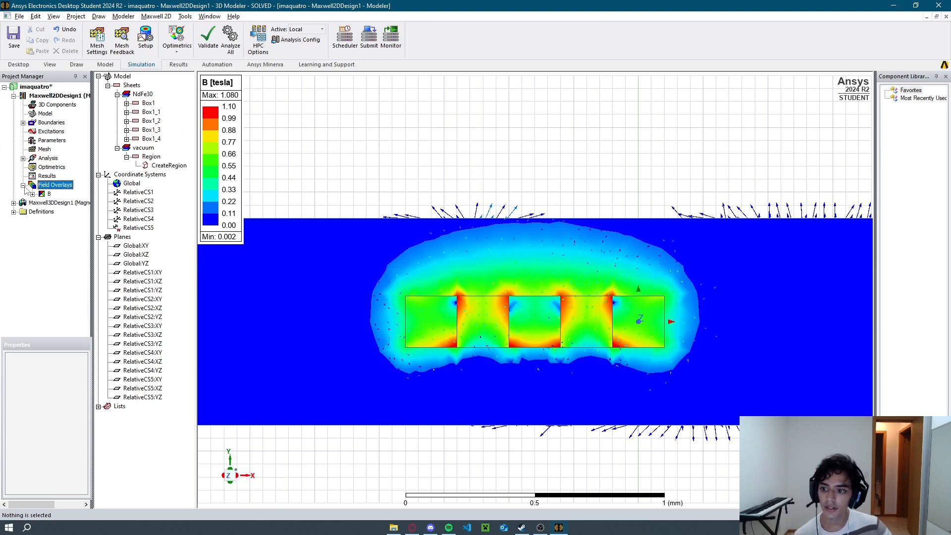
left_click(33, 195)
left_click(68, 203)
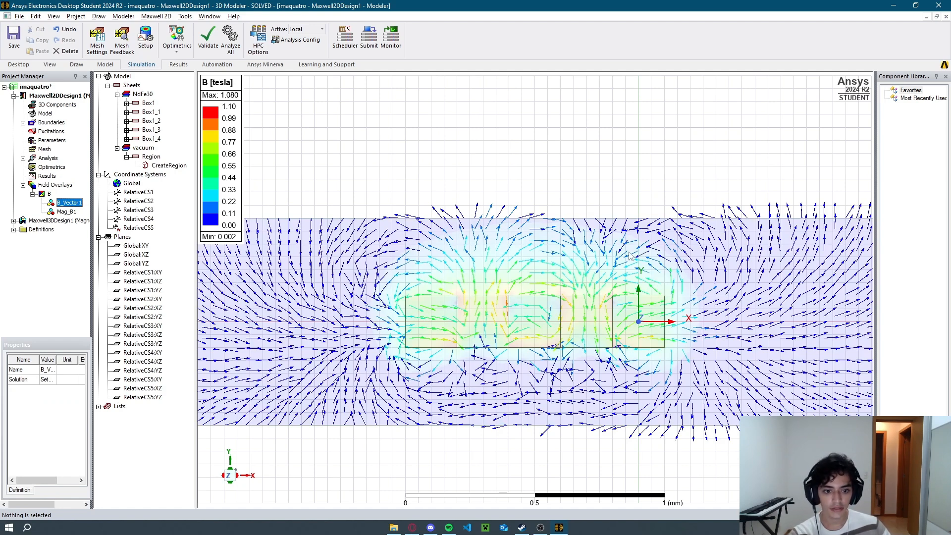
left_click(67, 211)
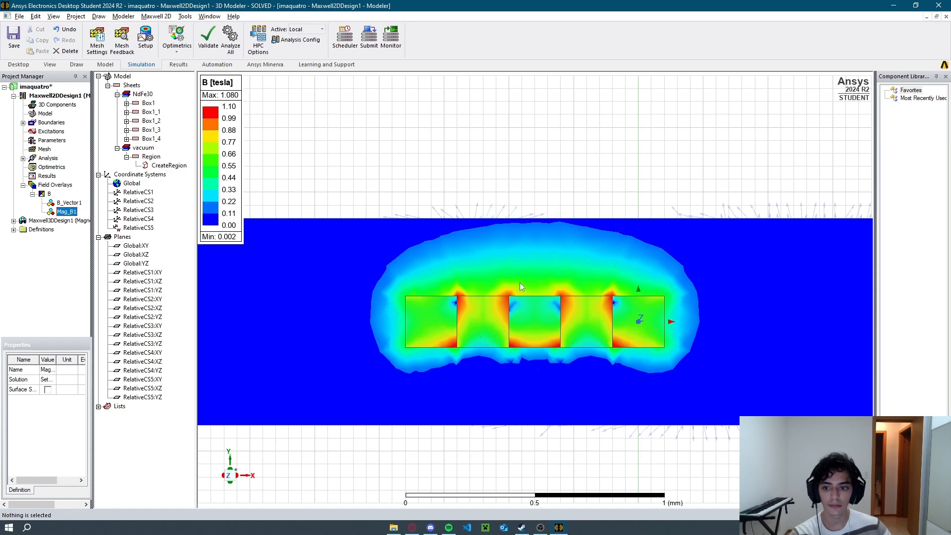
Switch to the presentation and advance to the magnetic core geometry specifications in Figura 2 of the electromagnet section.
key("alt+Tab")
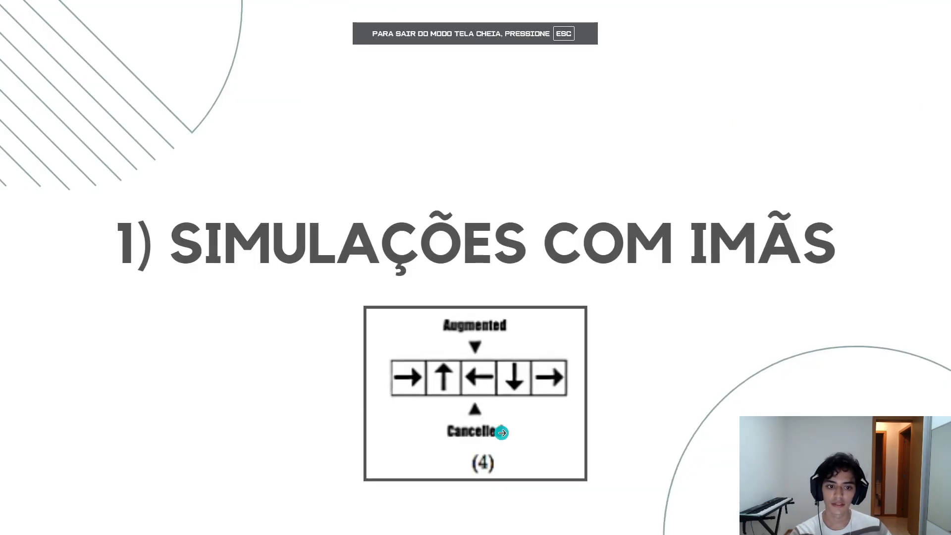
left_click(805, 308)
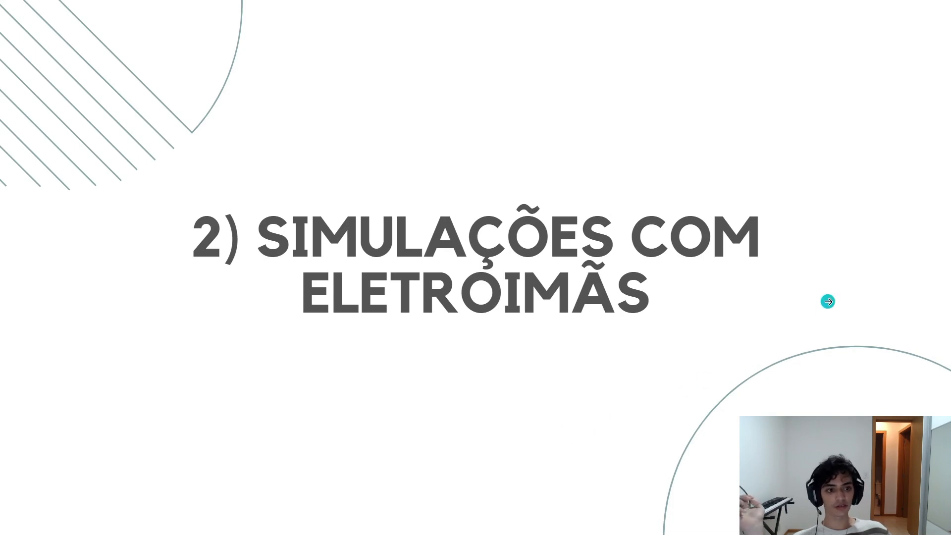
left_click(830, 284)
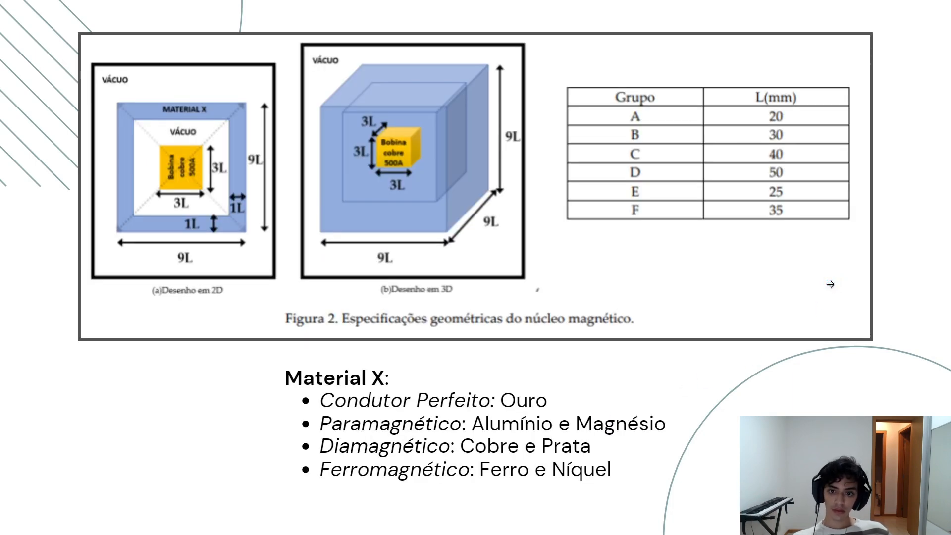
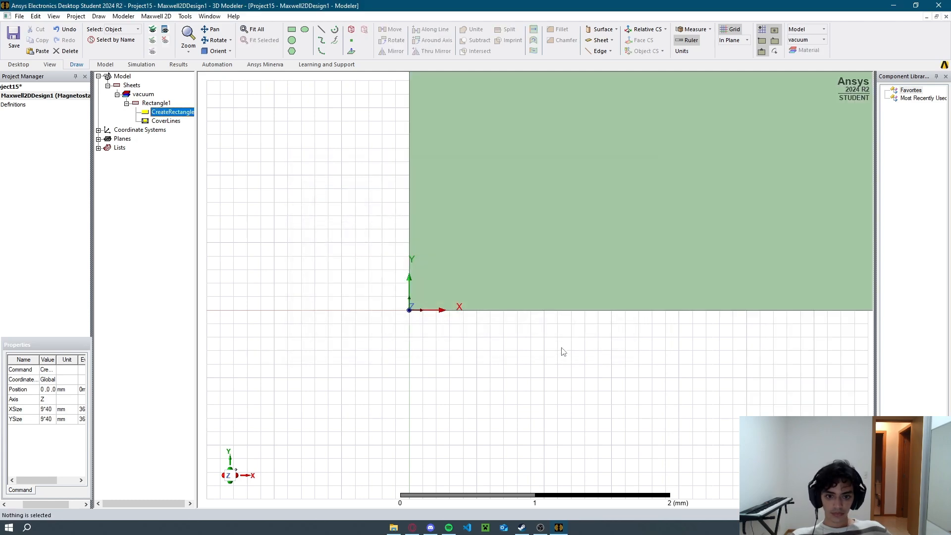
Draw a second rectangle of 300 by 300 mm from the origin over the large square.
key("ctrl+d")
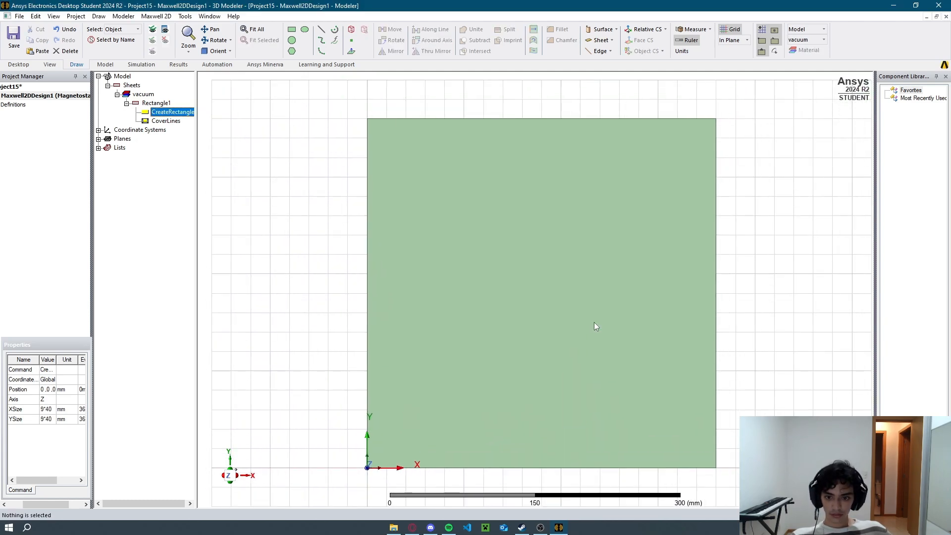
left_click(292, 29)
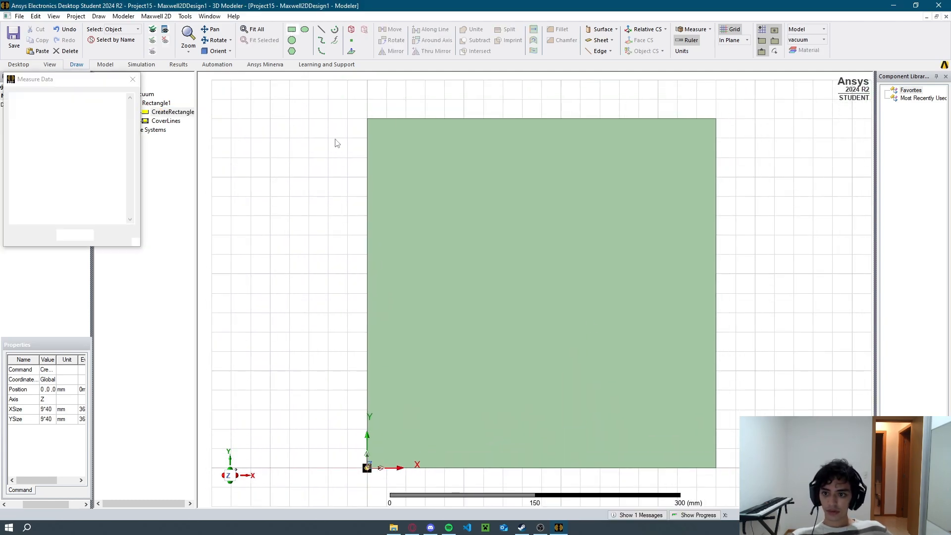
left_click(367, 466)
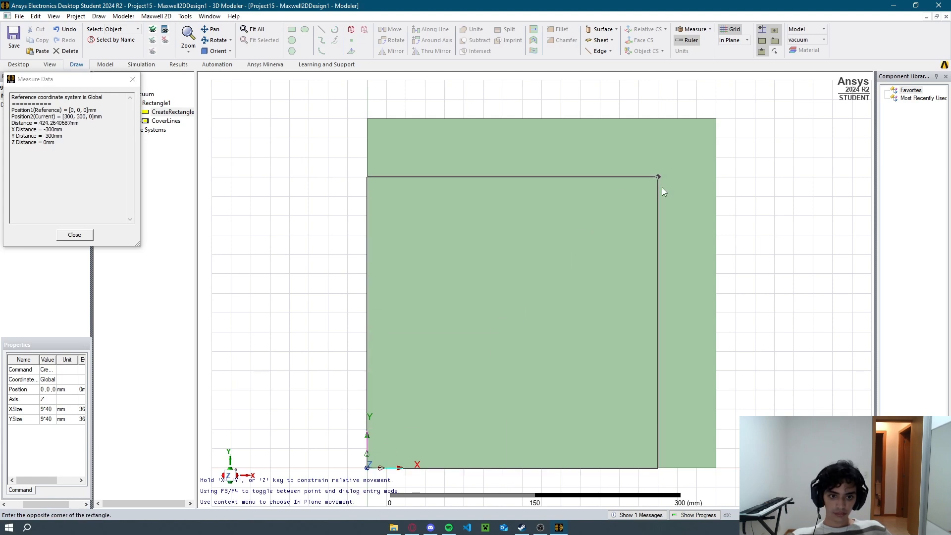
left_click(659, 192)
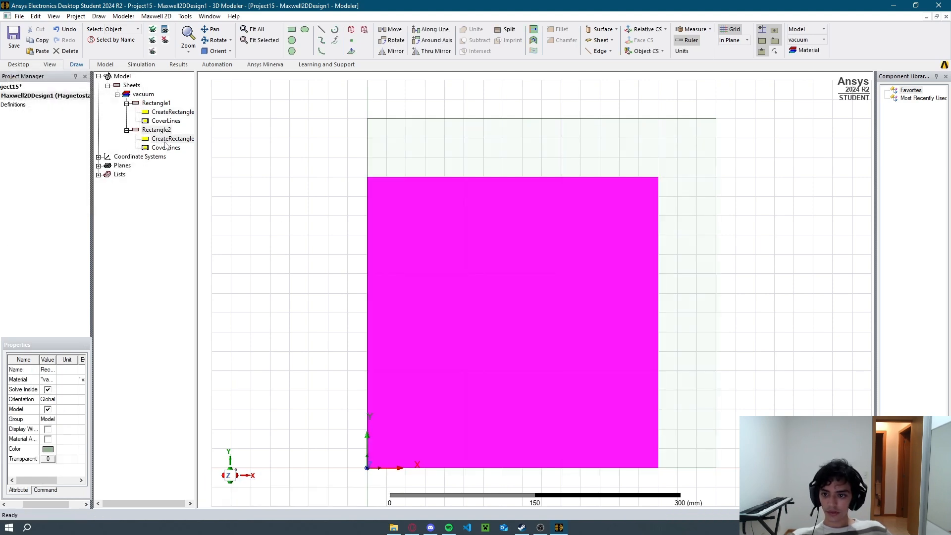
Set the second rectangle's XSize and YSize to 7*40 mm, checking the core dimensions in Figura 2.
left_click(166, 140)
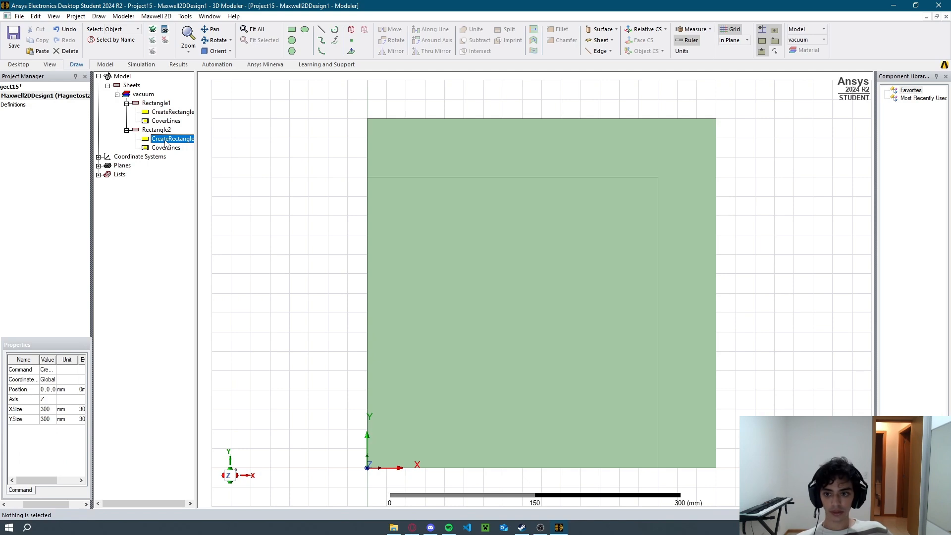
double_click(178, 140)
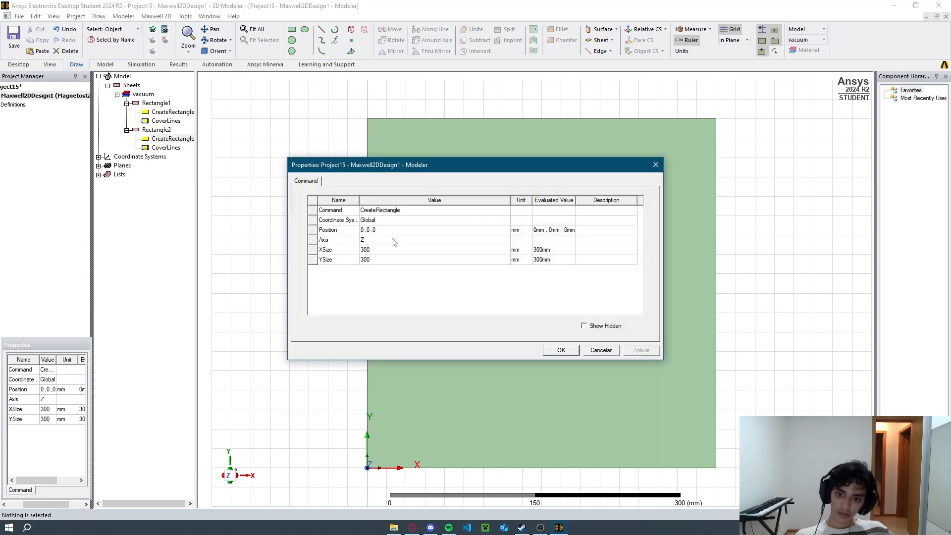
left_click(391, 251)
key("alt+Tab")
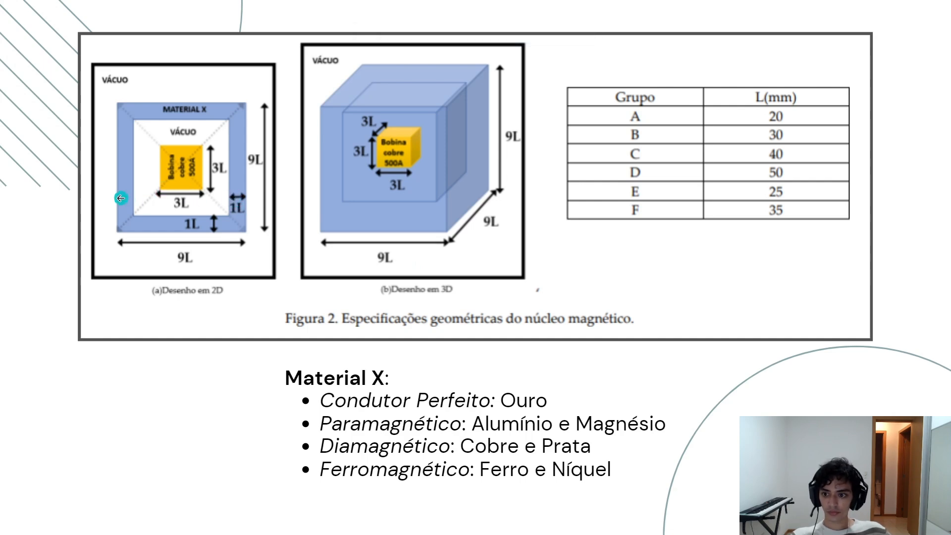
key("alt+Tab")
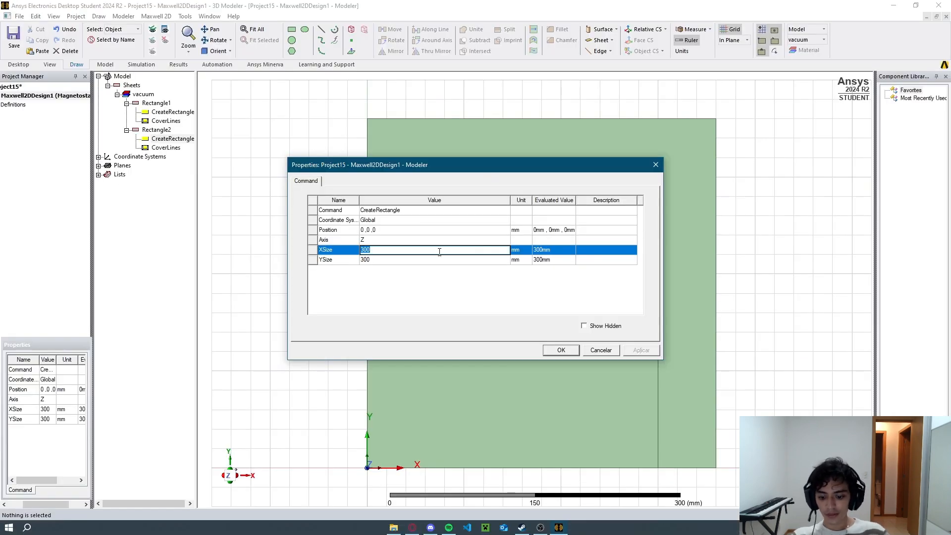
left_click(445, 260)
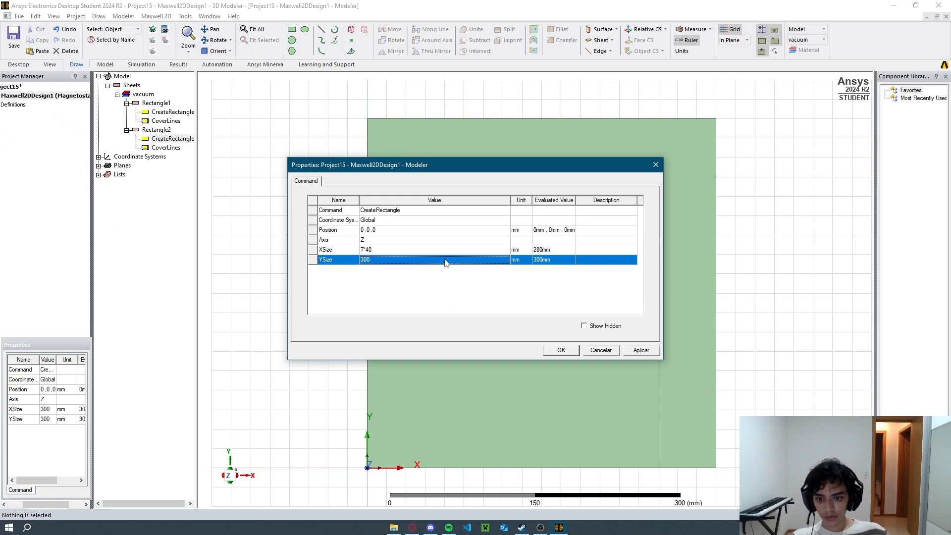
left_click(558, 349)
left_click(576, 215)
left_click(808, 218)
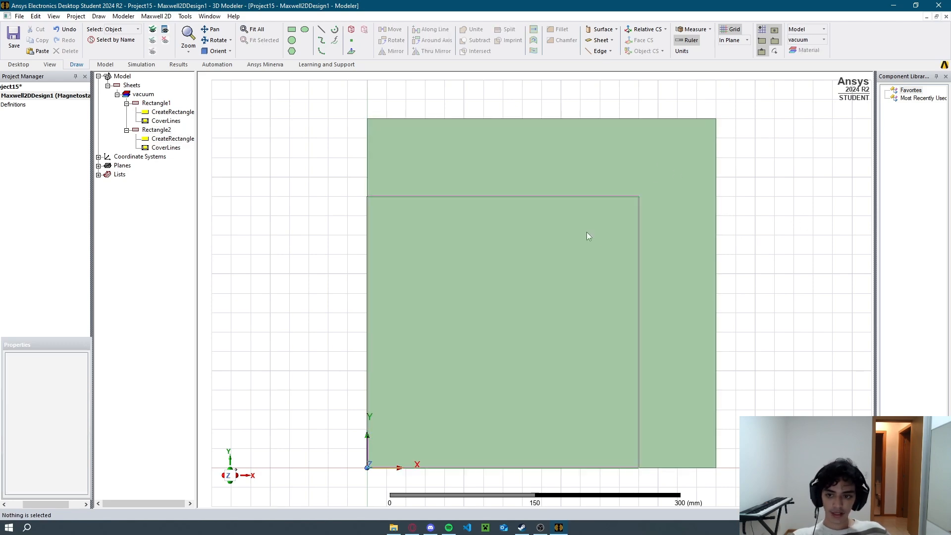
Set the second rectangle's position to 40, 40, 0 mm, following the core wall thickness in Figura 2.
key("alt+Tab")
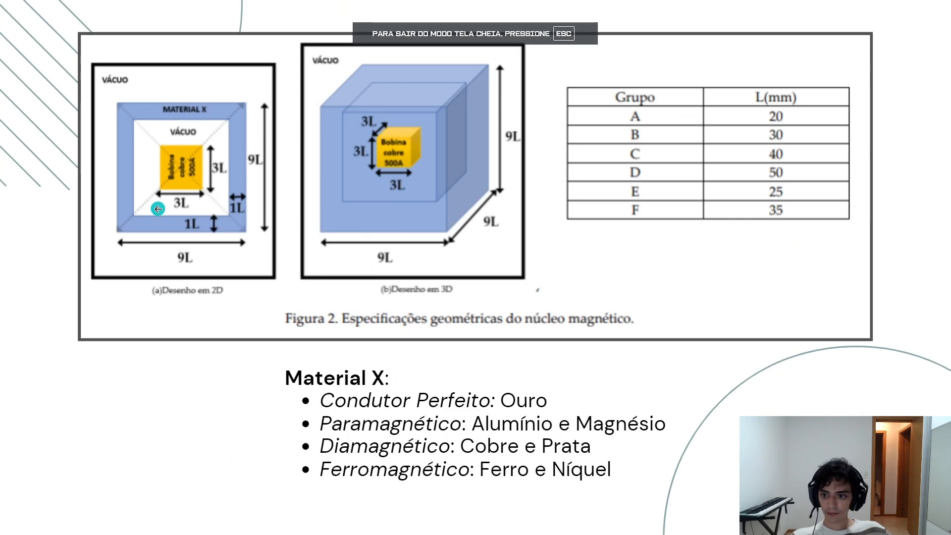
key("alt+Tab")
left_click(164, 139)
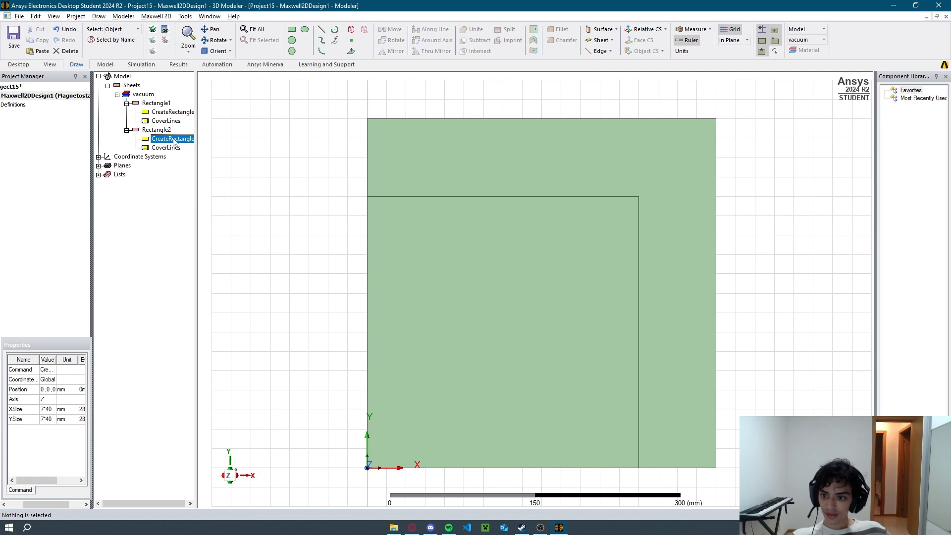
double_click(174, 143)
left_click(401, 222)
left_click(385, 230)
left_click(362, 230)
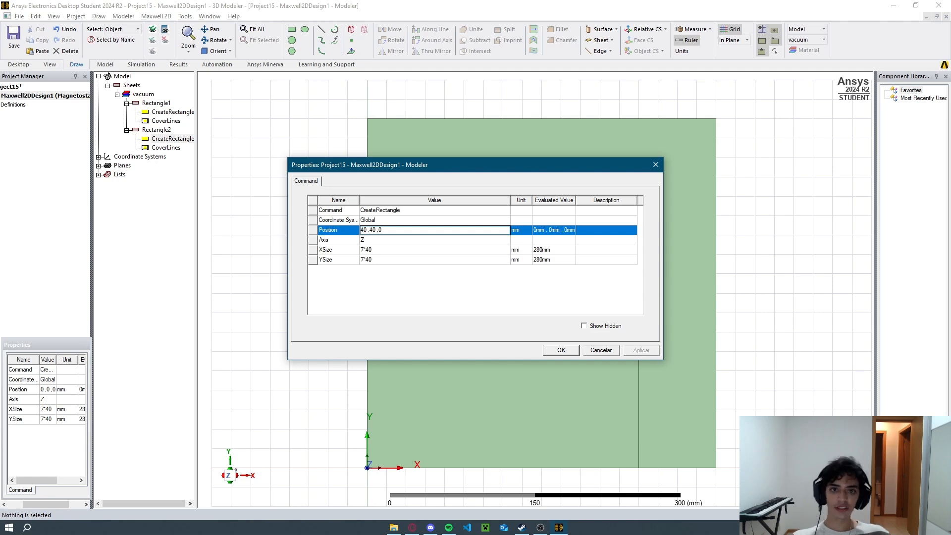
left_click(561, 350)
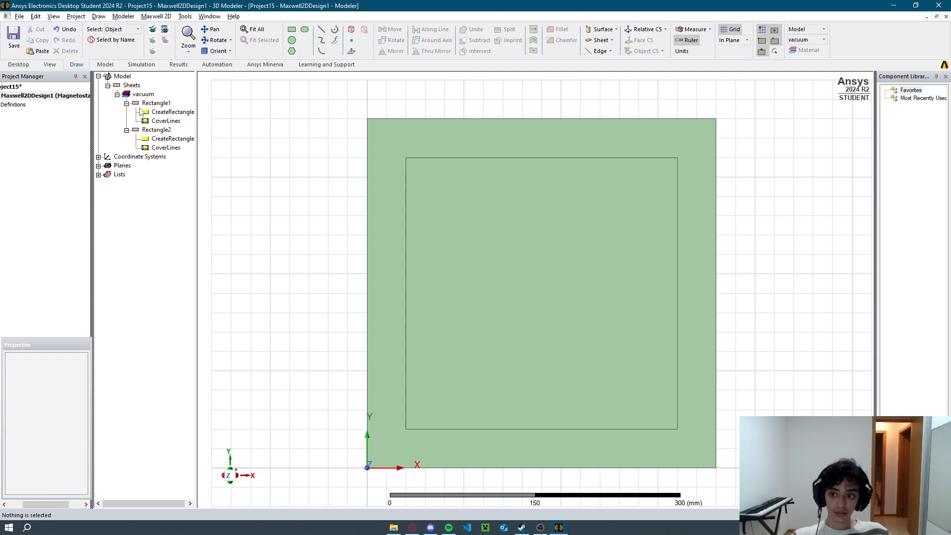
Subtract the inner rectangle, Rectangle2, from the outer Rectangle1 to form the hollow square core.
left_click(155, 103)
left_click(157, 130, "ctrl")
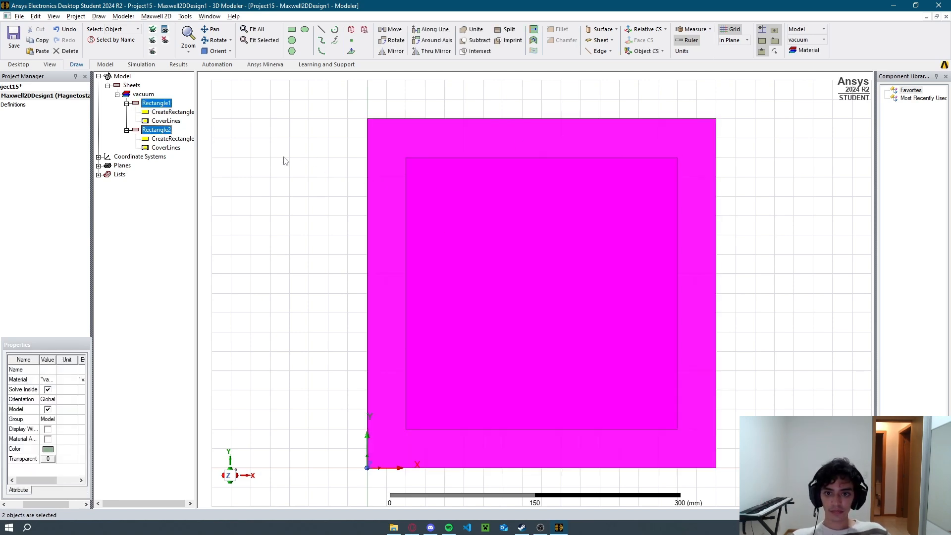
left_click(480, 41)
left_click(447, 308)
left_click(307, 266)
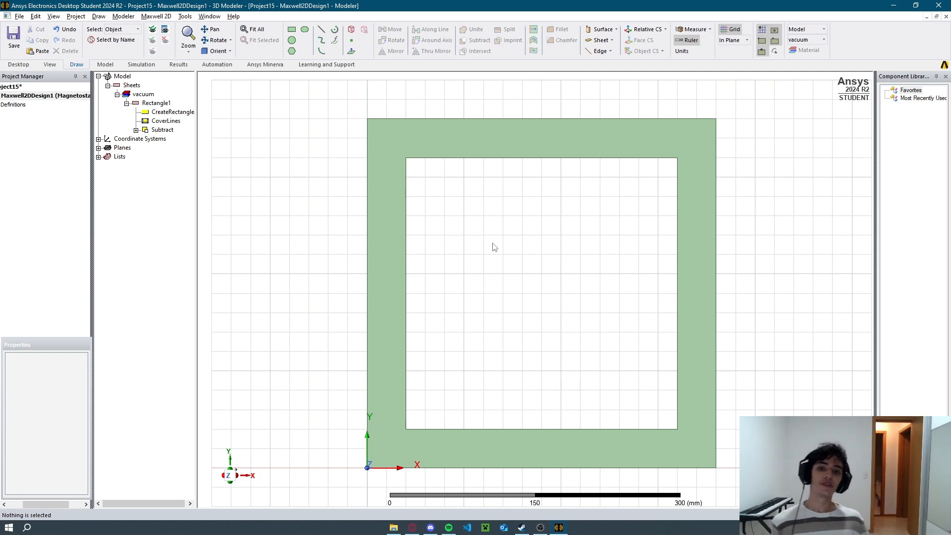
Draw a rectangle for the coil, about 80 by 60 mm, near the middle of the core opening.
left_click(292, 29)
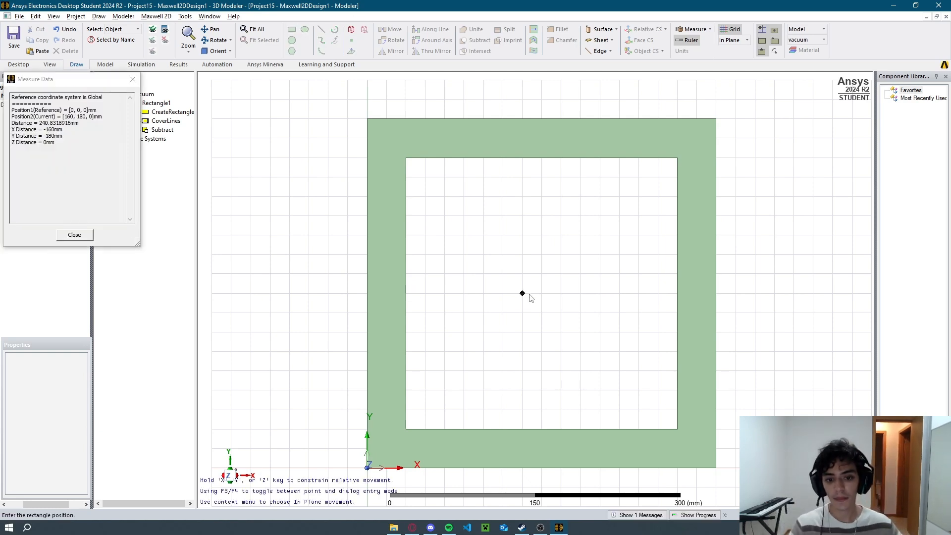
left_click(503, 312)
left_click(580, 255)
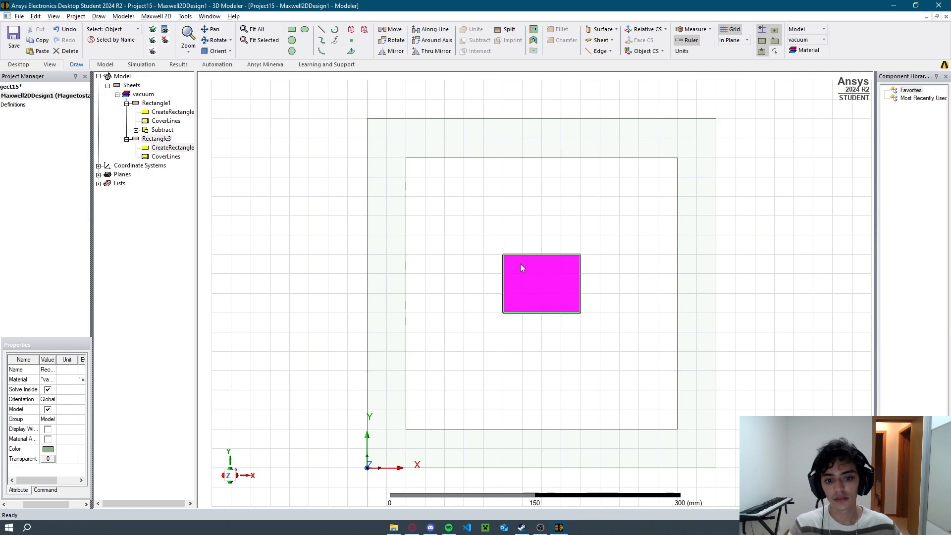
Set the coil rectangle's XSize and YSize to 3*40 mm, following the 3L coil dimensions in Figura 2.
double_click(173, 148)
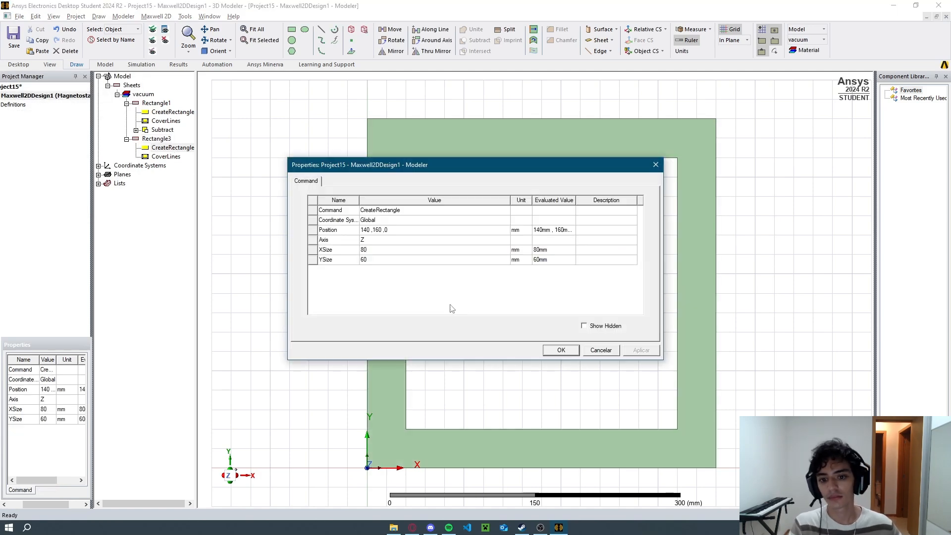
left_click(385, 250)
key("alt+Tab")
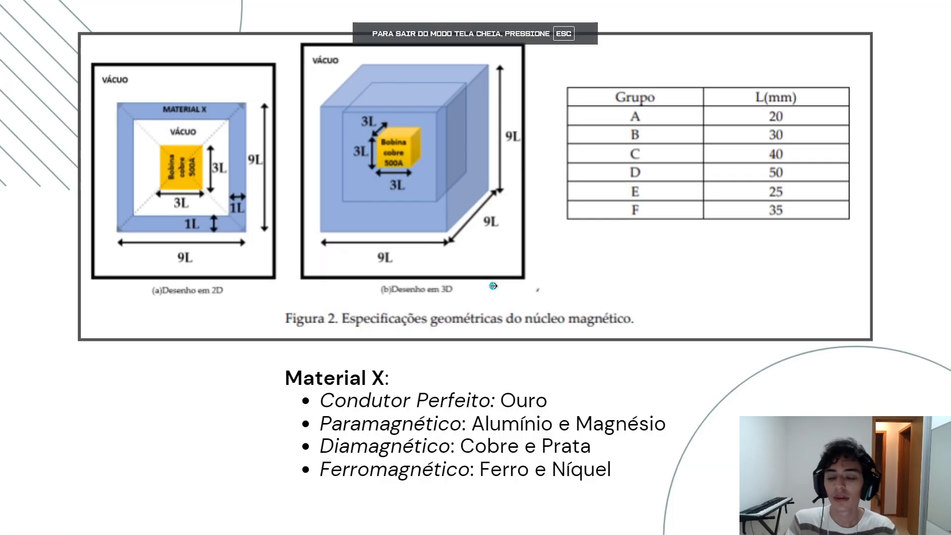
key("alt+Tab")
type("3")
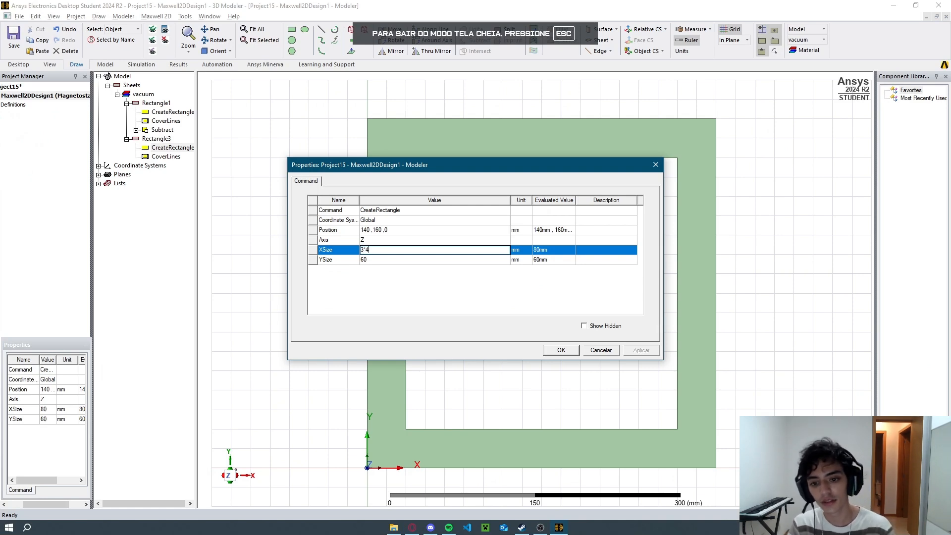
type("*40")
left_click(461, 260)
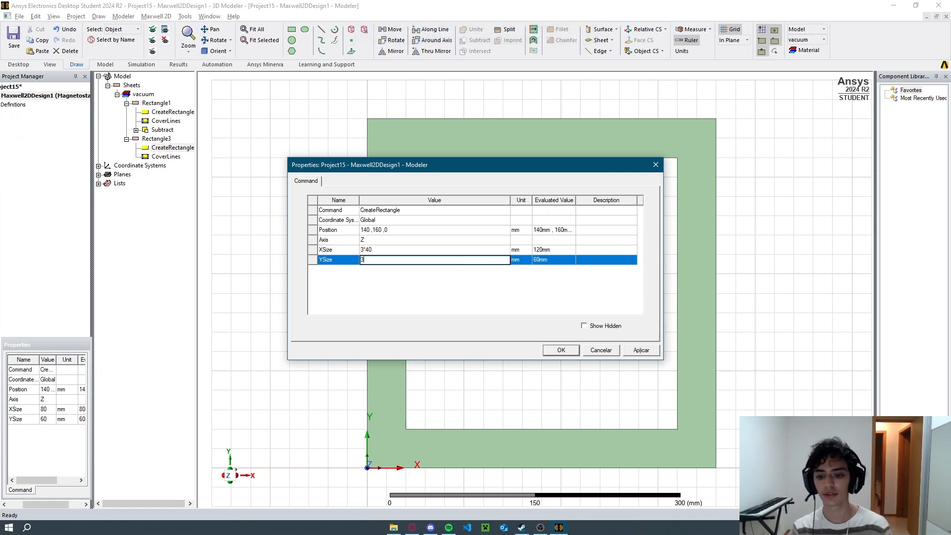
Set the coil rectangle's position to 3*40, 3*40, 0 mm to centre it inside the core, checking Figura 2.
left_click(368, 230)
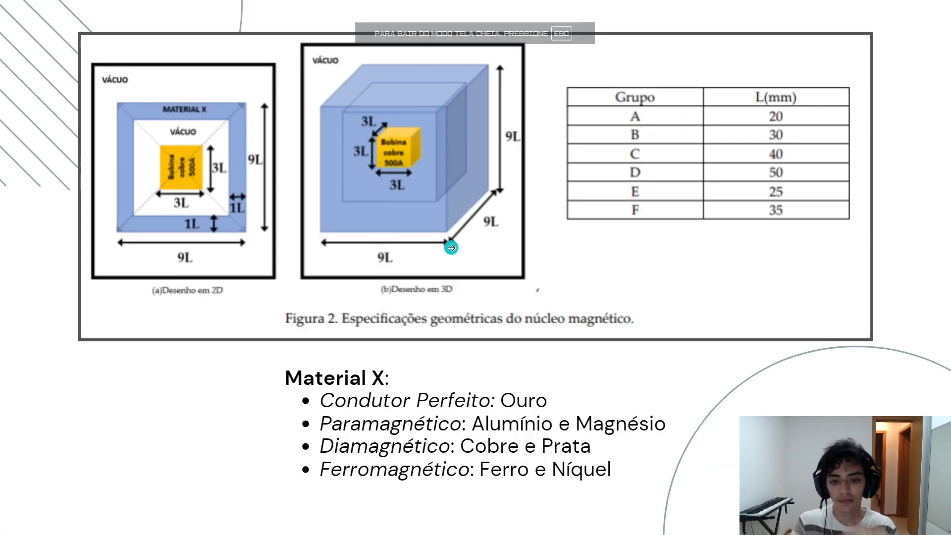
key("alt+Tab")
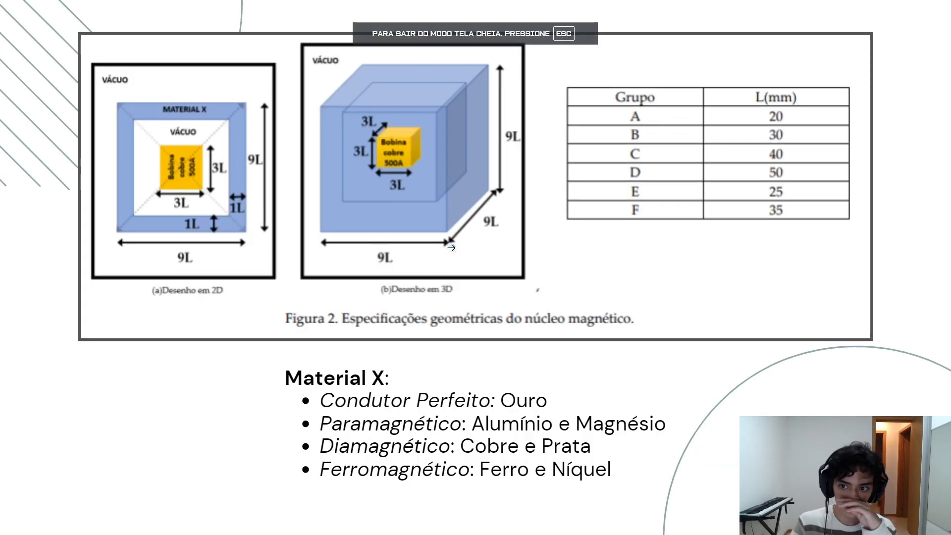
key("alt+Tab")
key("BackSpace")
key("BackSpace")
key("BackSpace")
type("3*40 ,3*40 ,0")
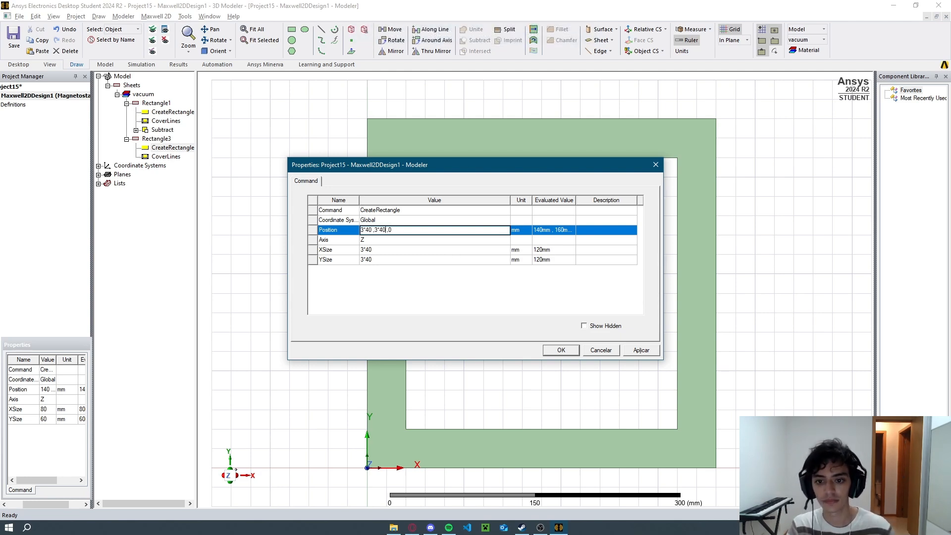
left_click(561, 349)
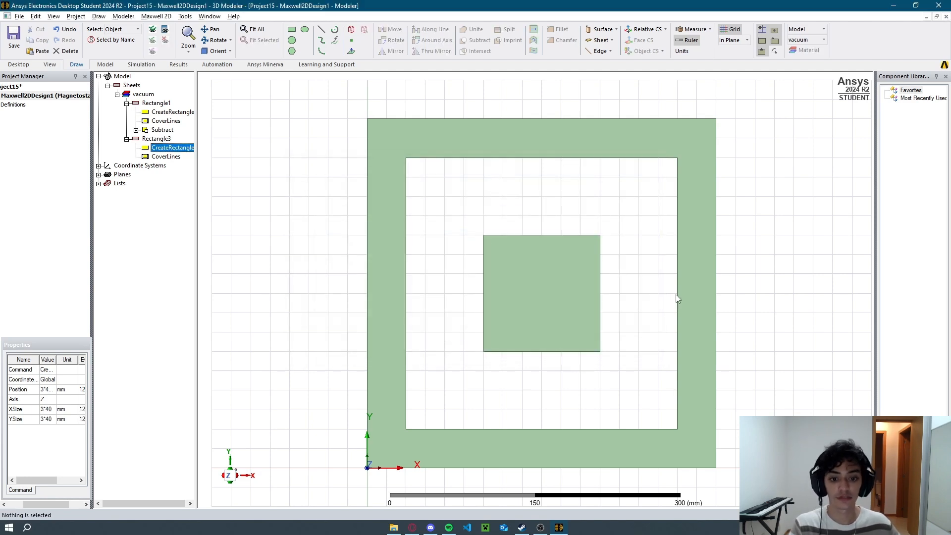
left_click(653, 288)
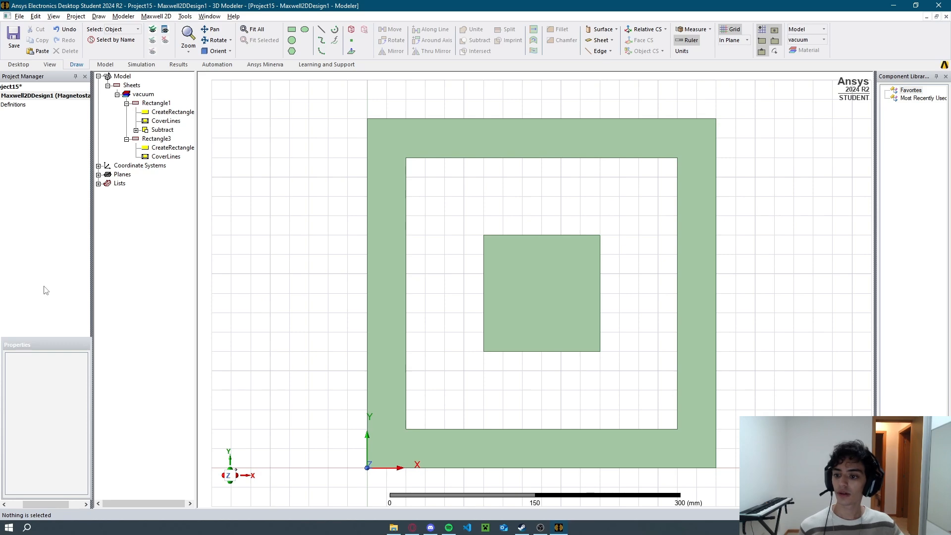
Compare the modelled core and coil with the 2D drawing and material labels in Figura 2.
scroll(44, 287, "left", 3)
key("alt+Tab")
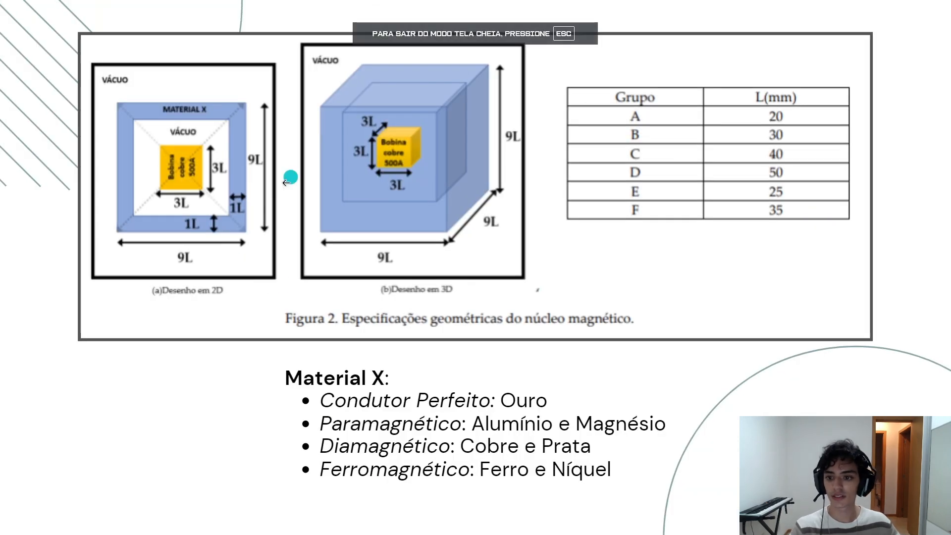
key("alt+Tab")
key("alt+Tab")
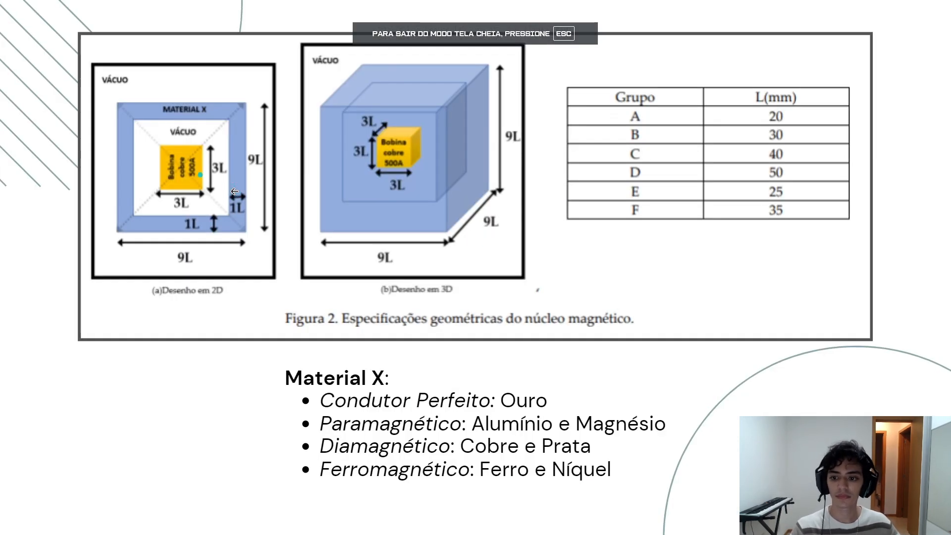
key("alt+Tab")
key("alt+Tab")
key("alt+Tab")
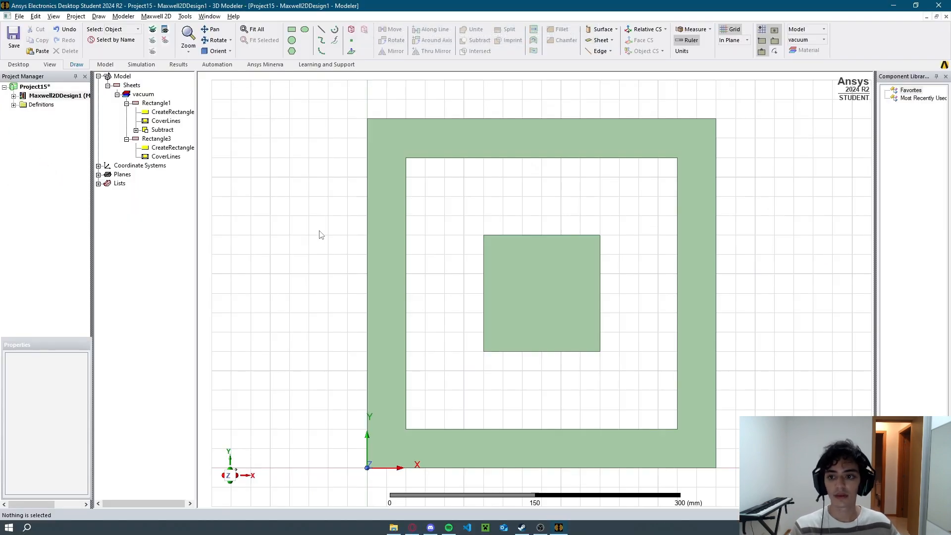
Assign copper from the material library to the central coil square, Rectangle3, as specified in Figura 2.
left_click(165, 106)
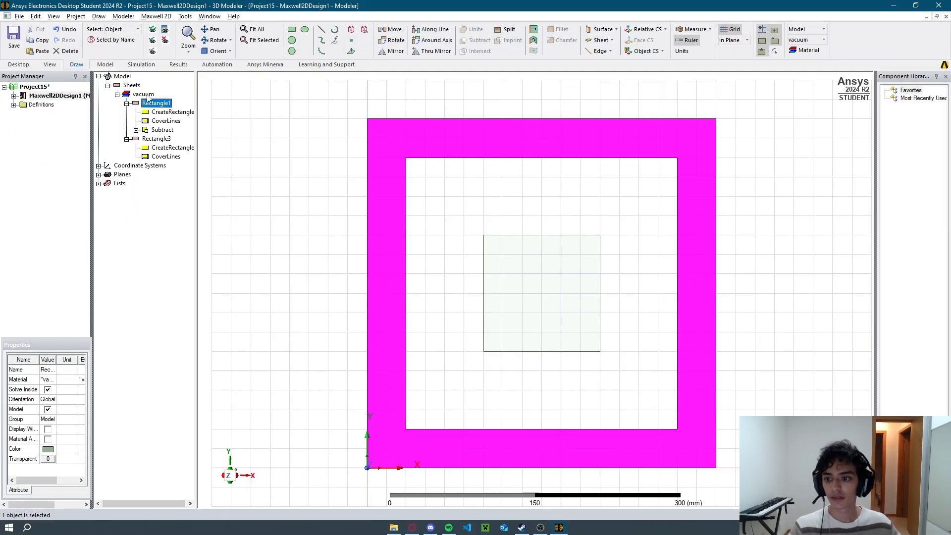
left_click(163, 141)
key("alt+Tab")
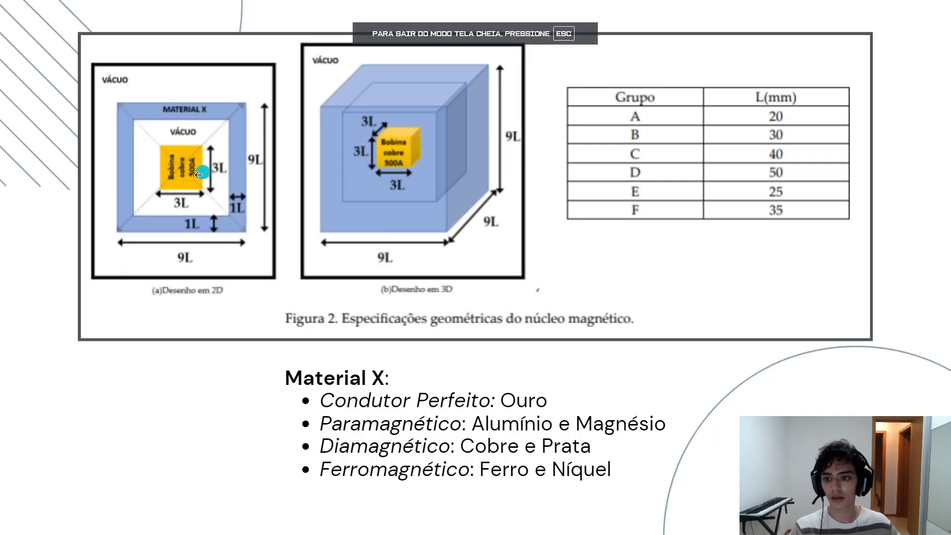
key("alt+Tab")
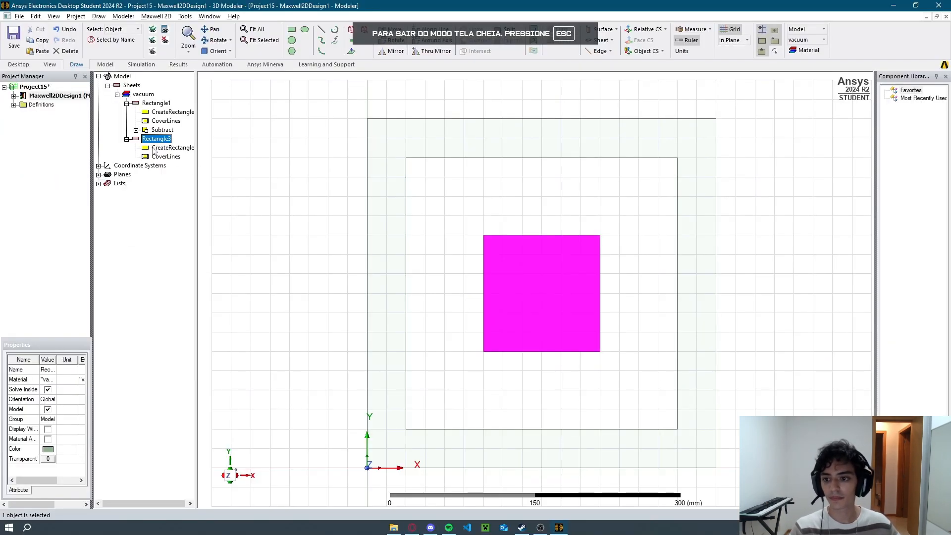
left_click(50, 379)
left_click(50, 395)
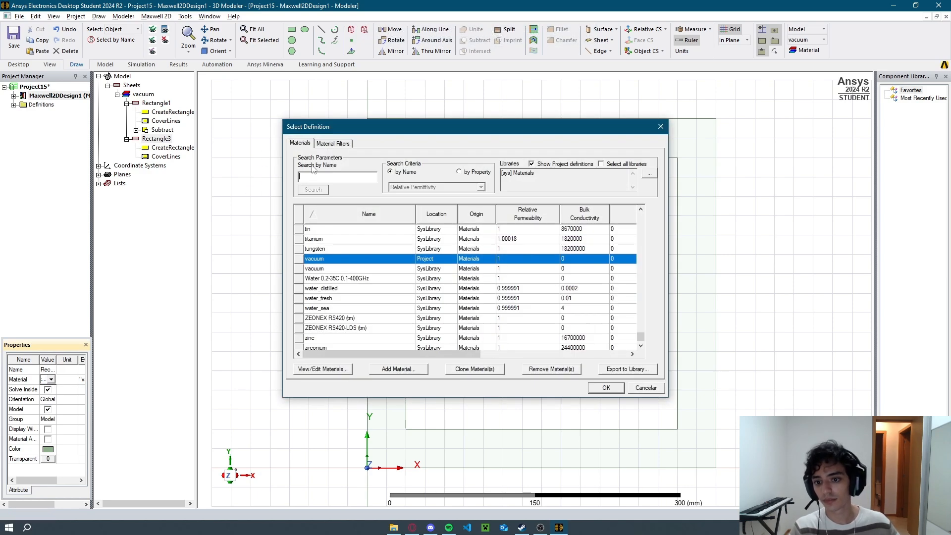
type("copper")
key("Return")
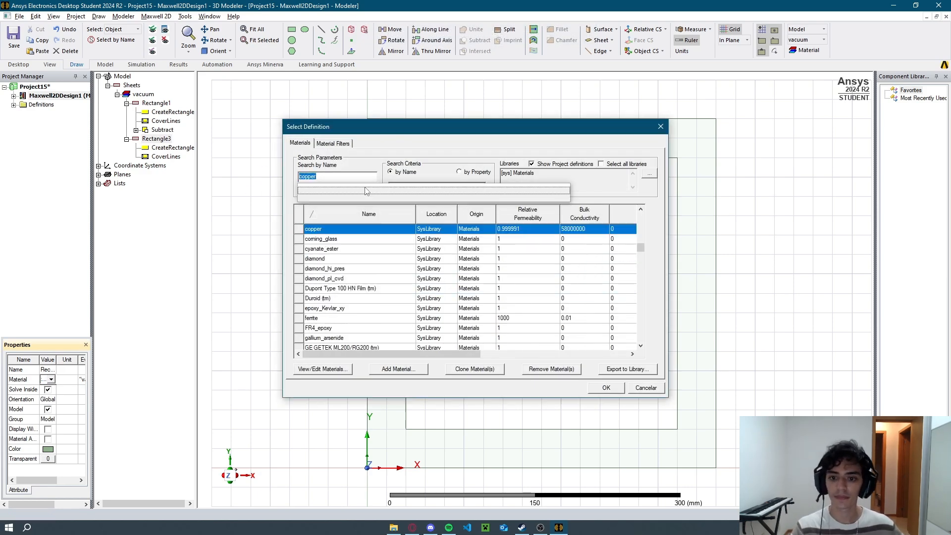
left_click(606, 387)
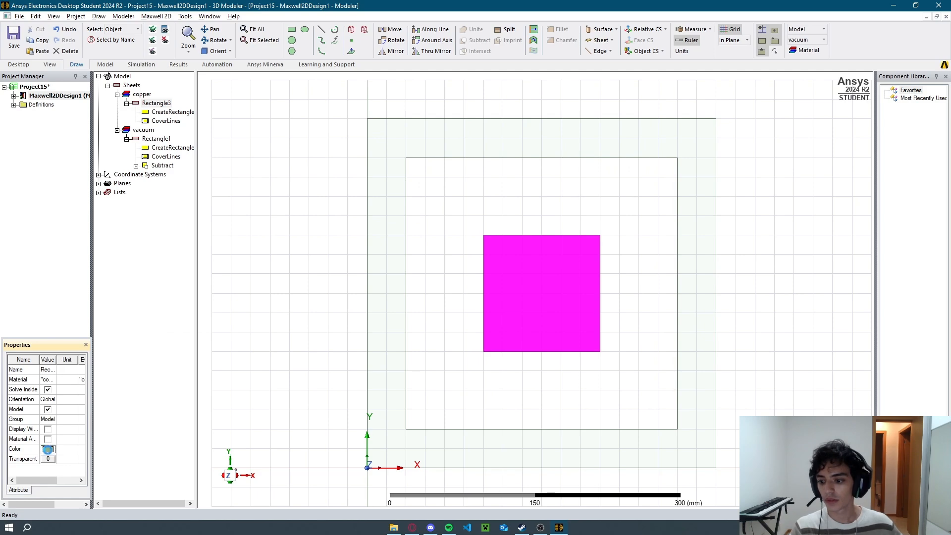
Change the display color of the copper coil square to yellow.
left_click(48, 448)
left_click(27, 378)
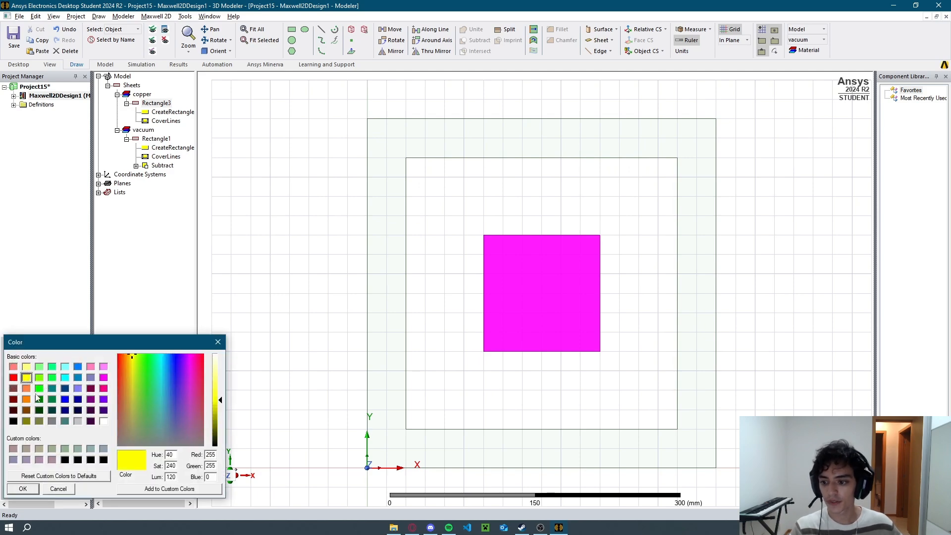
left_click(23, 488)
left_click(143, 94)
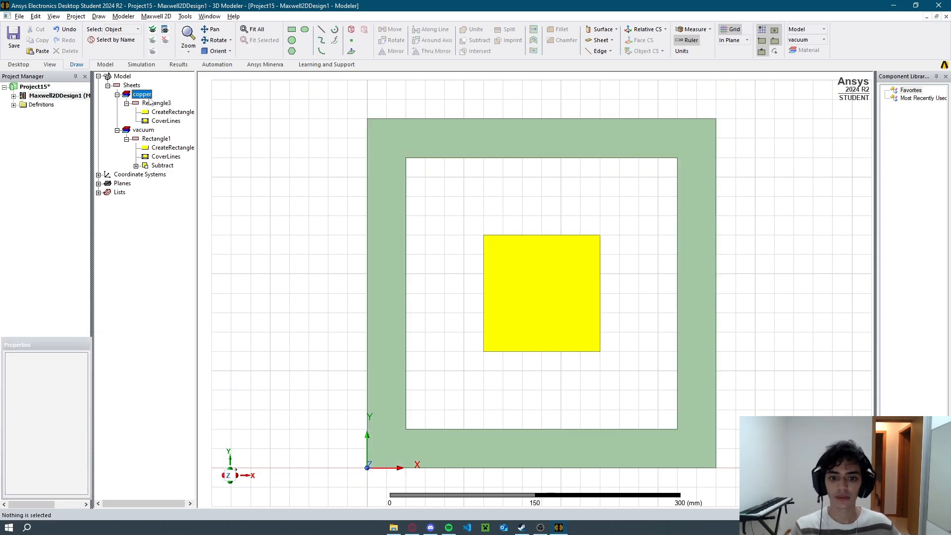
left_click(155, 104)
left_click(463, 148)
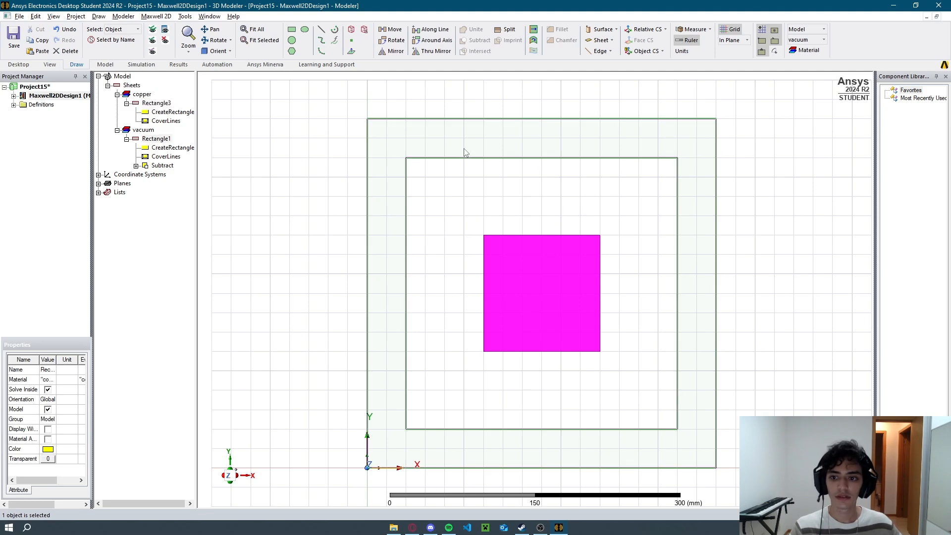
Assign gold to the hollow square core, Rectangle1, after checking the Material X options under Figura 2.
left_click(157, 139)
key("alt+Tab")
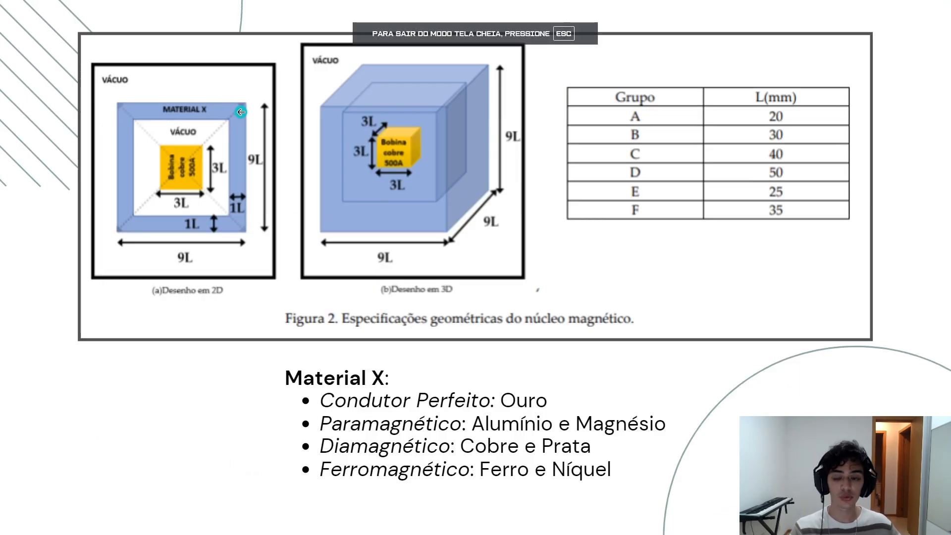
key("alt+Tab")
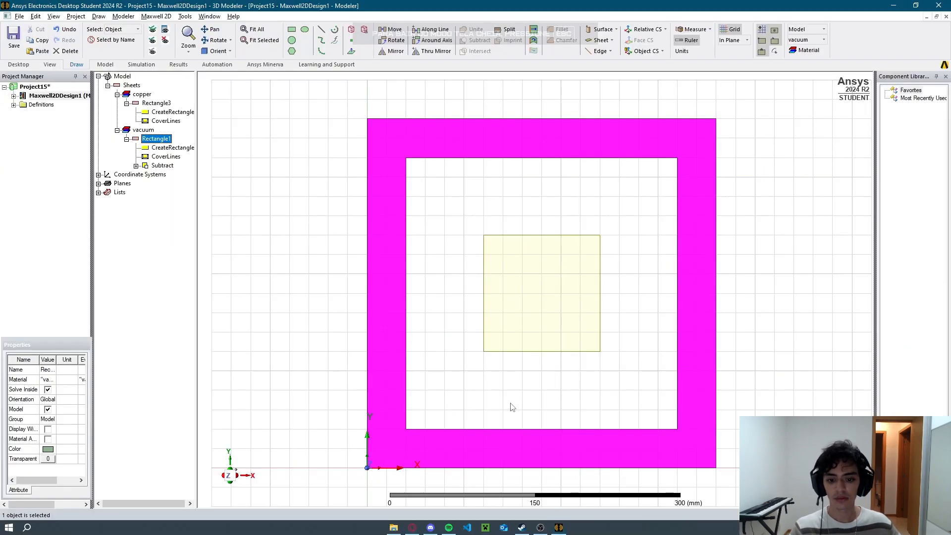
left_click(51, 382)
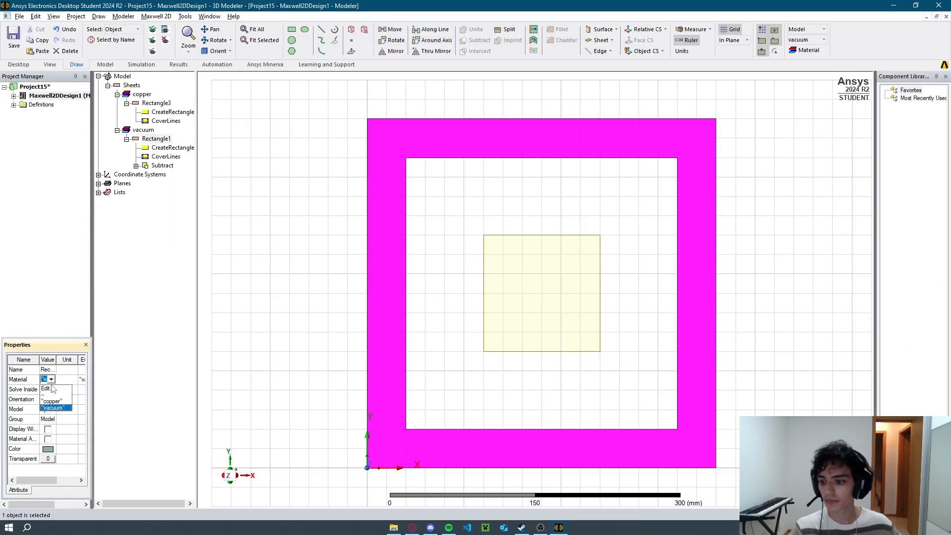
left_click(50, 388)
type("gold")
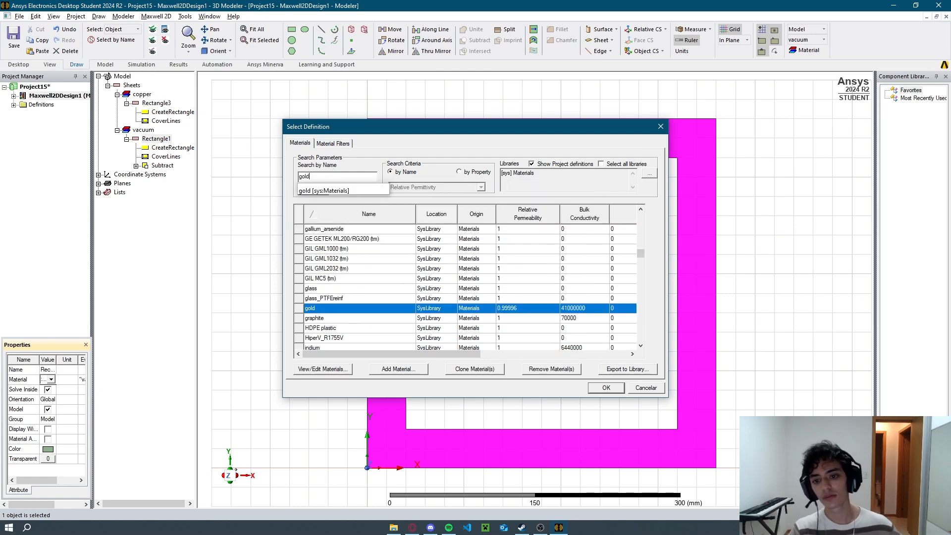
left_click(605, 387)
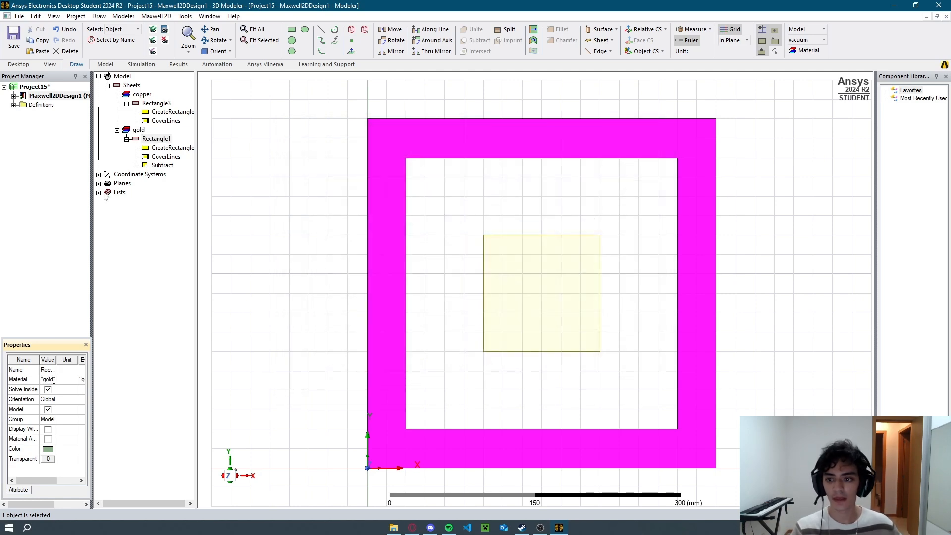
Change the core's display color to light blue-violet (RGB 128, 128, 255) to match Figura 2.
left_click(48, 449)
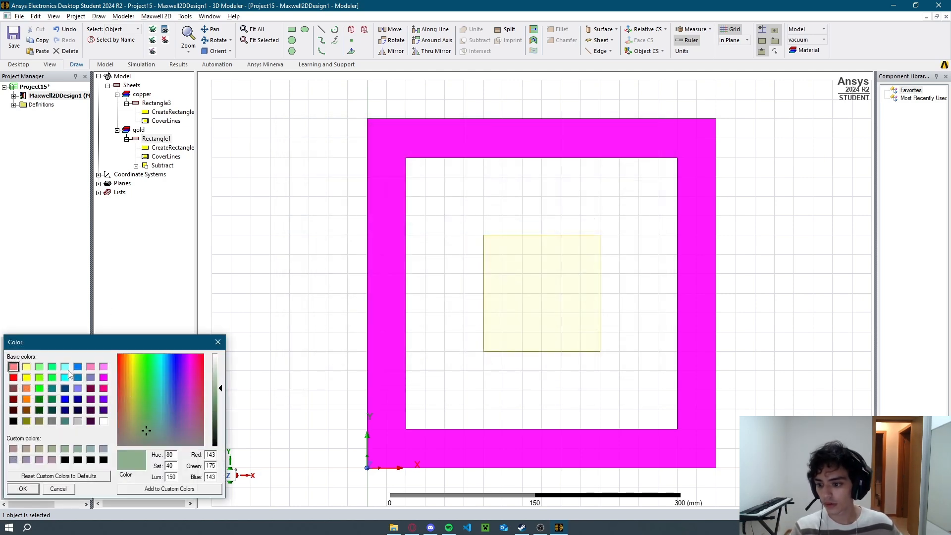
left_click(77, 388)
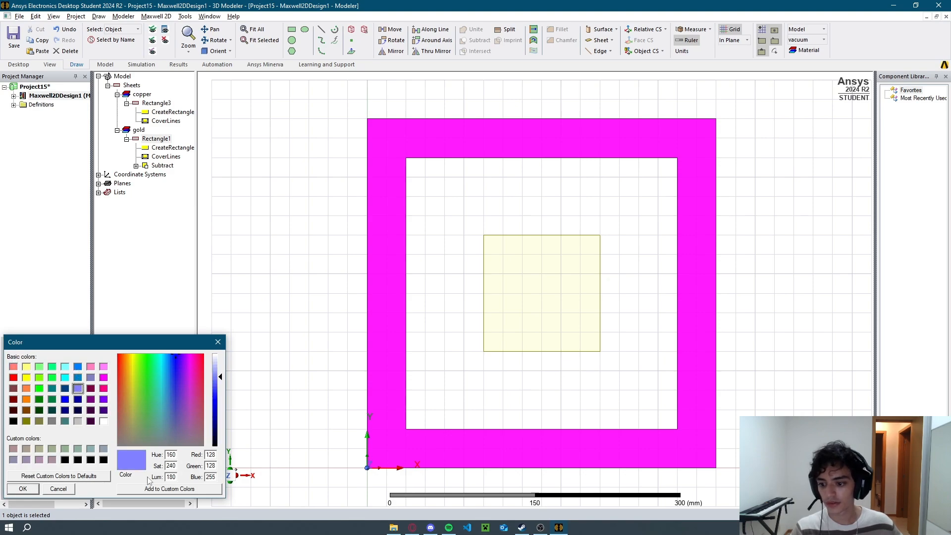
left_click(23, 489)
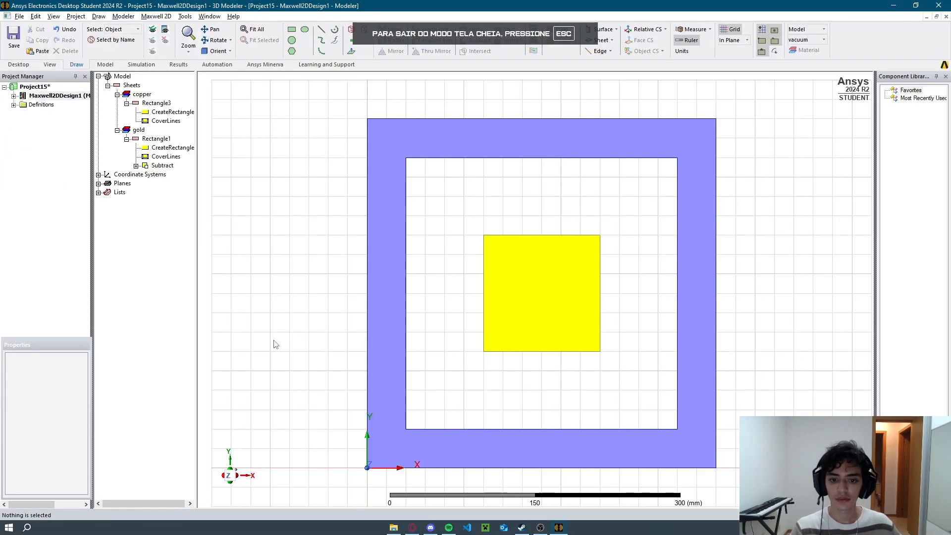
key("alt+Tab")
Create a region around the electromagnet, padding all directions with a percentage offset of 50.
scroll(327, 320, "down", 3)
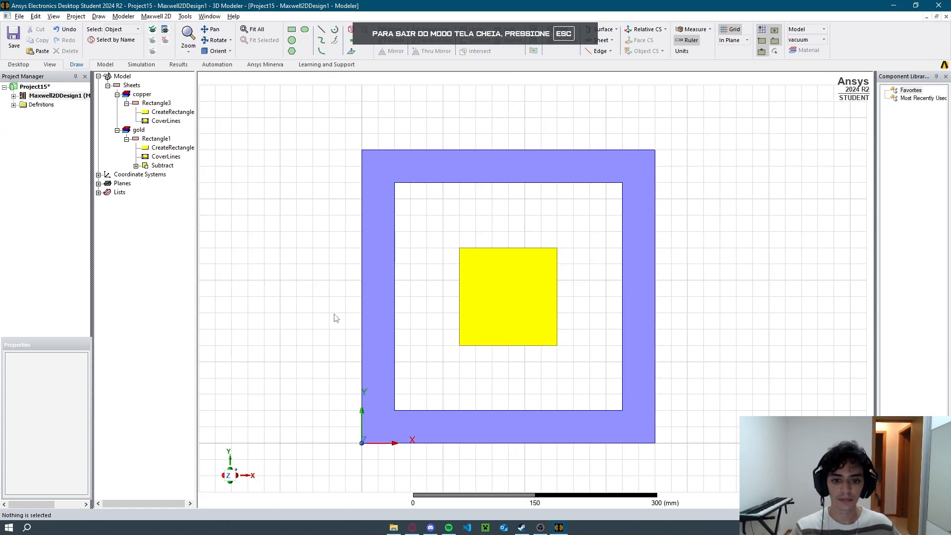
middle_click_drag(335, 315, 330, 310)
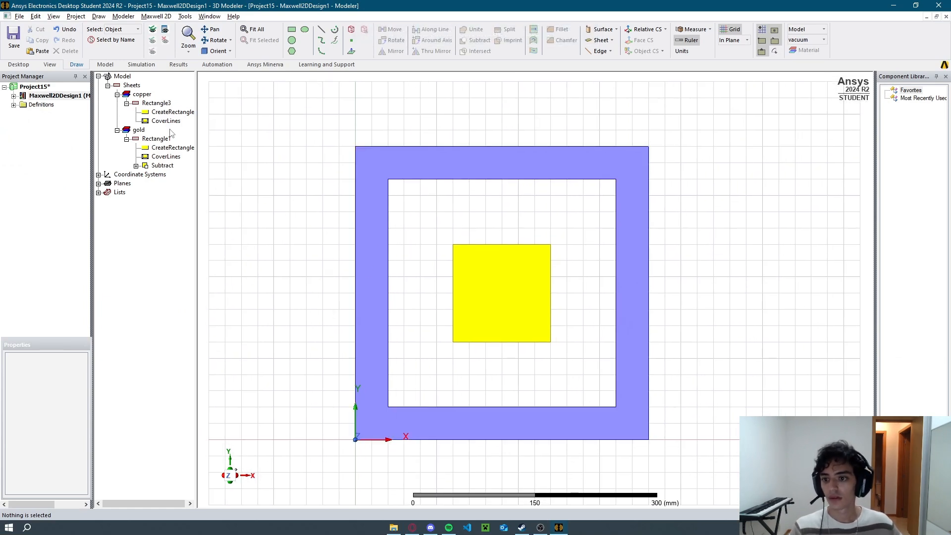
left_click(157, 103)
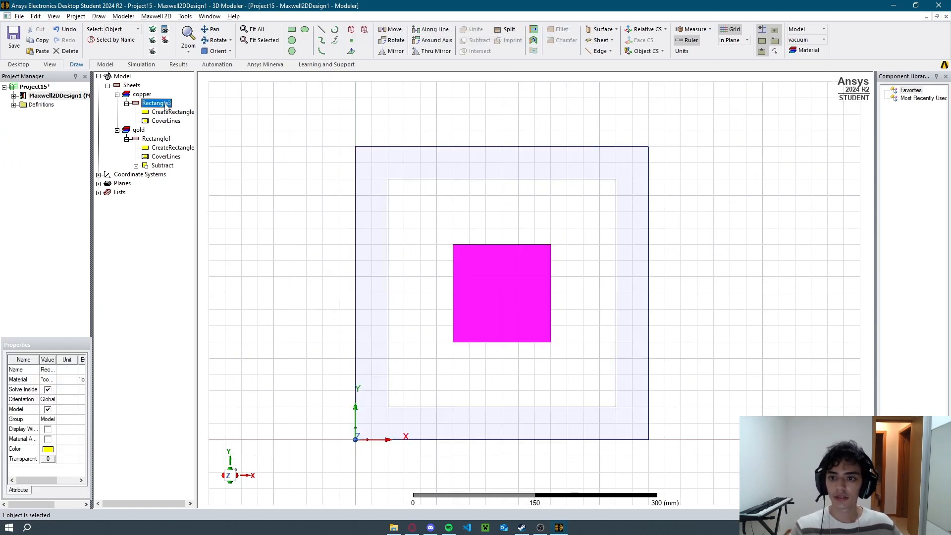
left_click(352, 29)
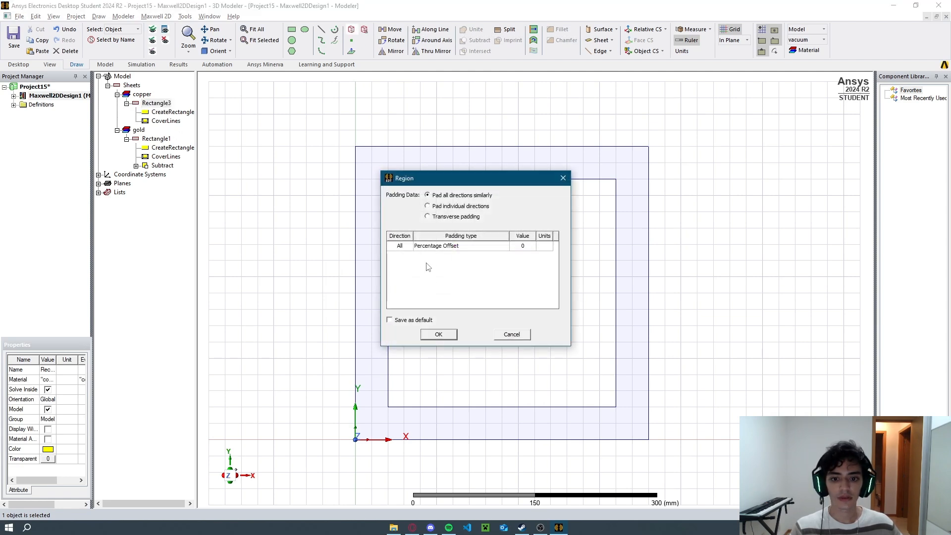
left_click(530, 248)
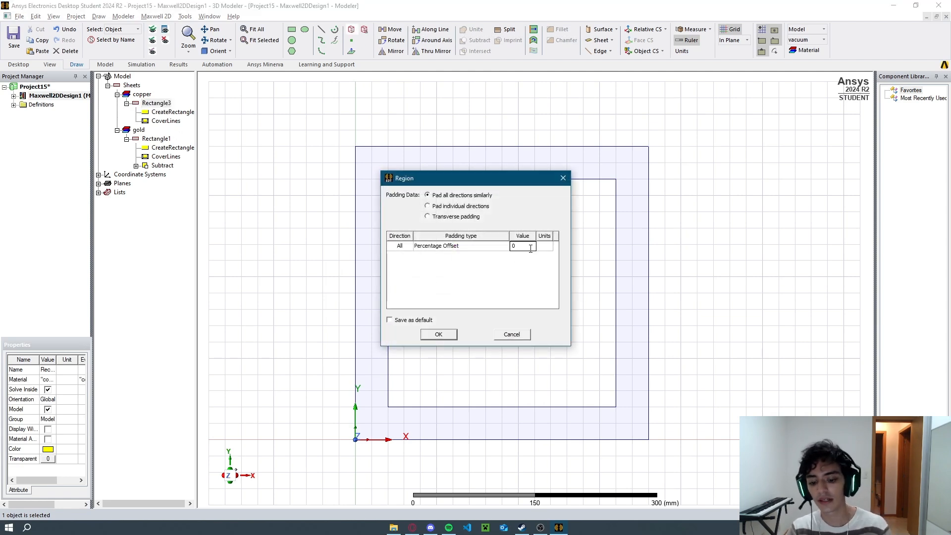
type("50")
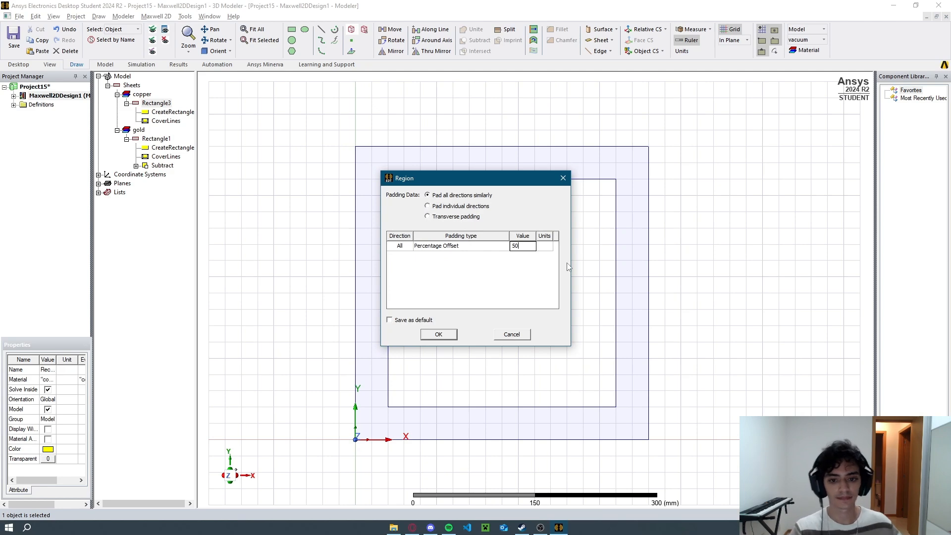
left_click(438, 334)
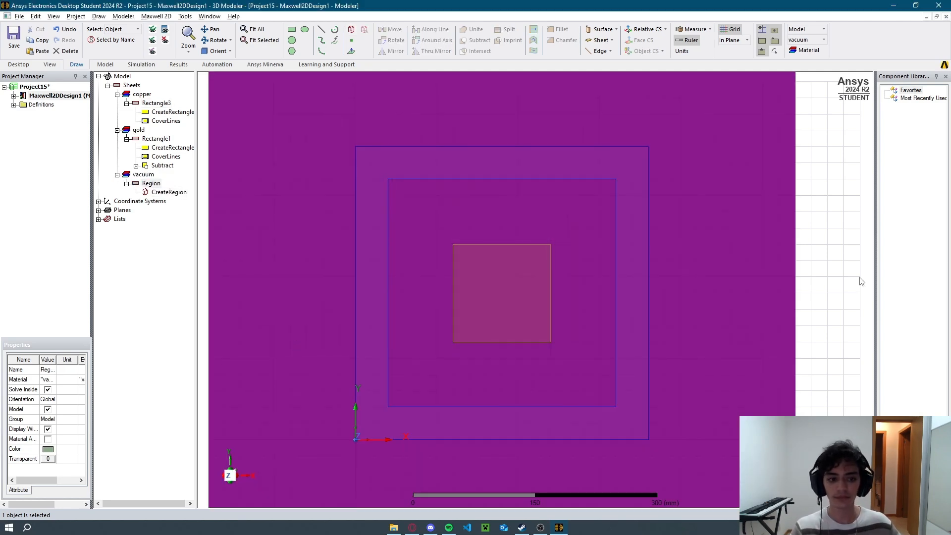
Assign a balloon boundary to the four outer edges of the region.
scroll(806, 291, "down", 2)
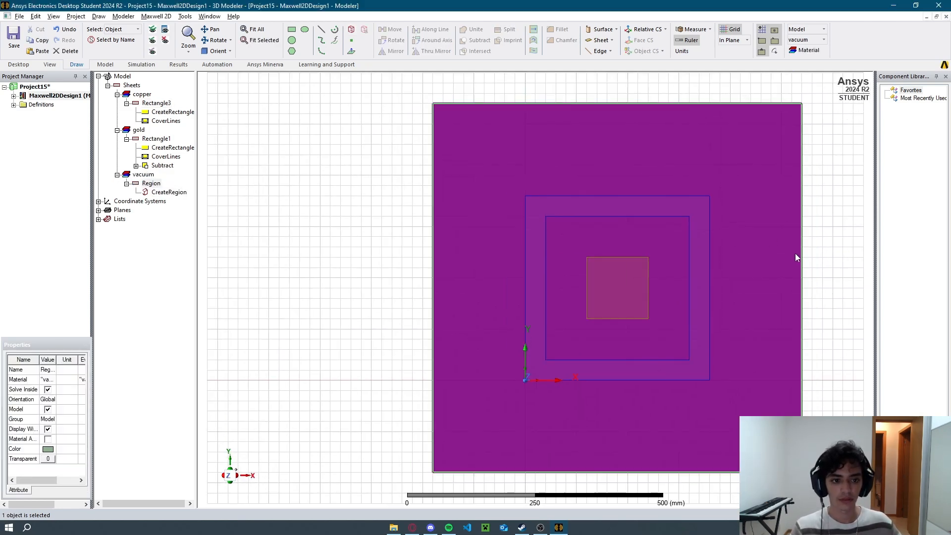
left_click(810, 227)
scroll(787, 230, "down", 1)
right_click(717, 230)
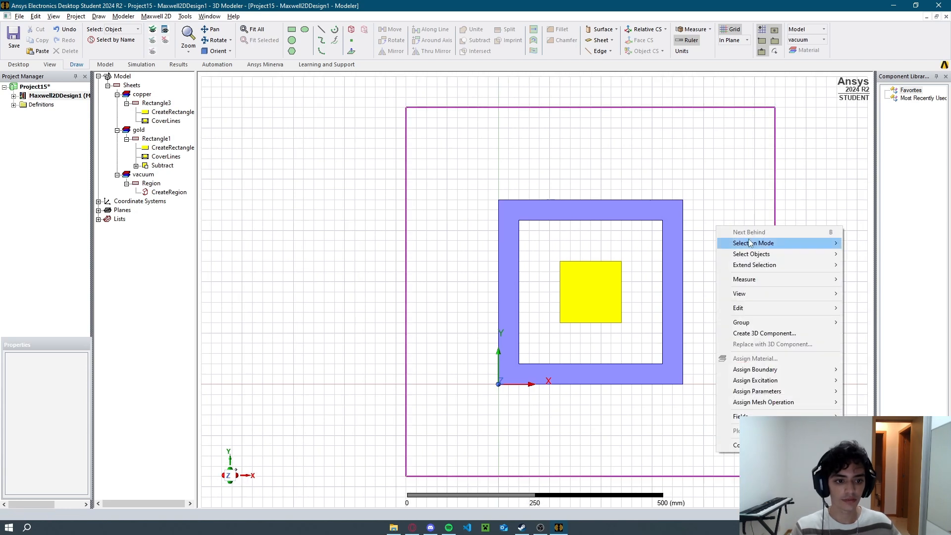
mouse_move(753, 243)
left_click(871, 291)
left_click(776, 217)
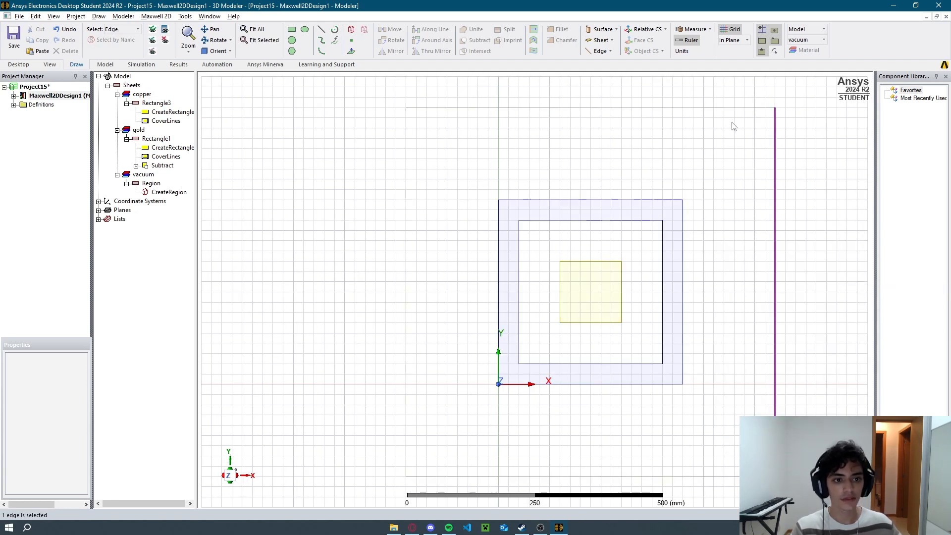
left_click(731, 110, "ctrl")
left_click(407, 214, "ctrl")
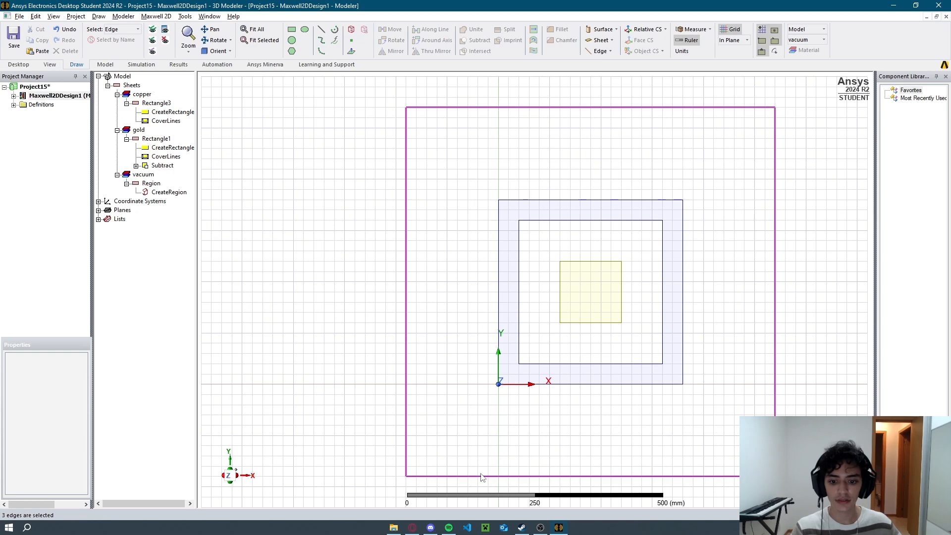
left_click(483, 477, "ctrl")
right_click(460, 349)
mouse_move(514, 267)
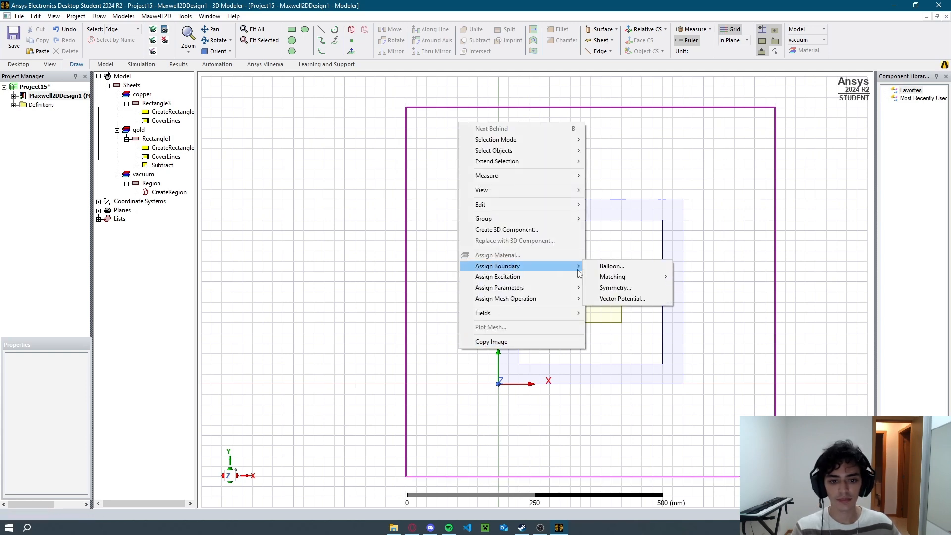
left_click(609, 266)
left_click(427, 337)
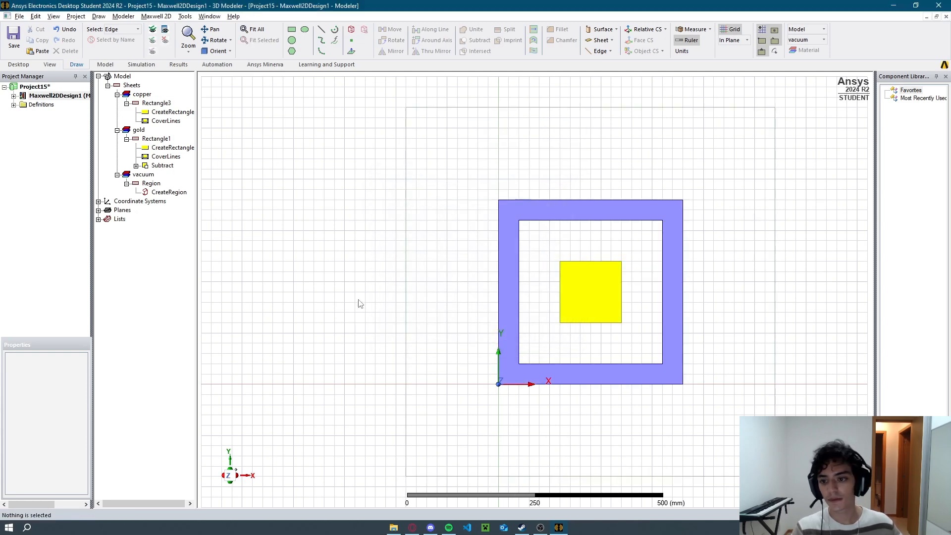
Assign a 500 A current excitation with positive reference direction to the copper coil, Rectangle3, as specified in Figura 2.
key("alt+Tab")
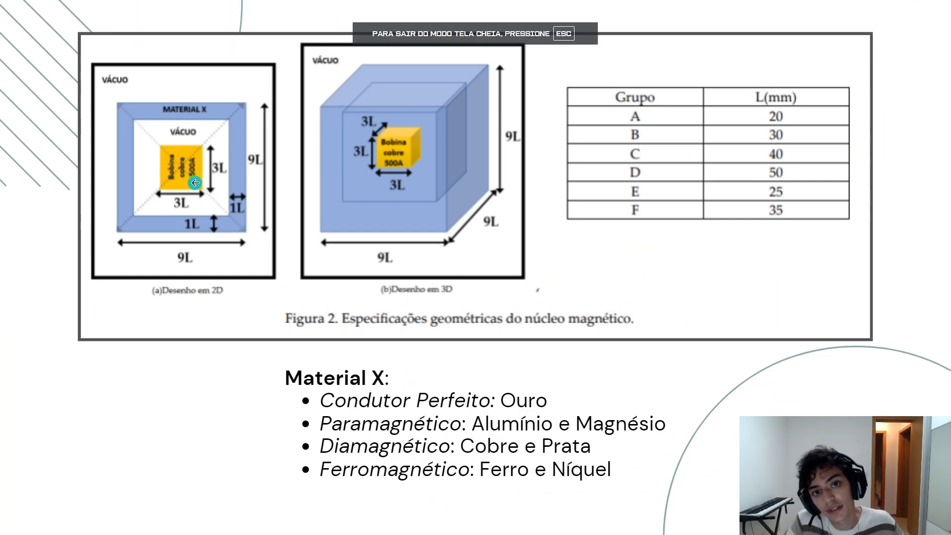
key("alt+Tab")
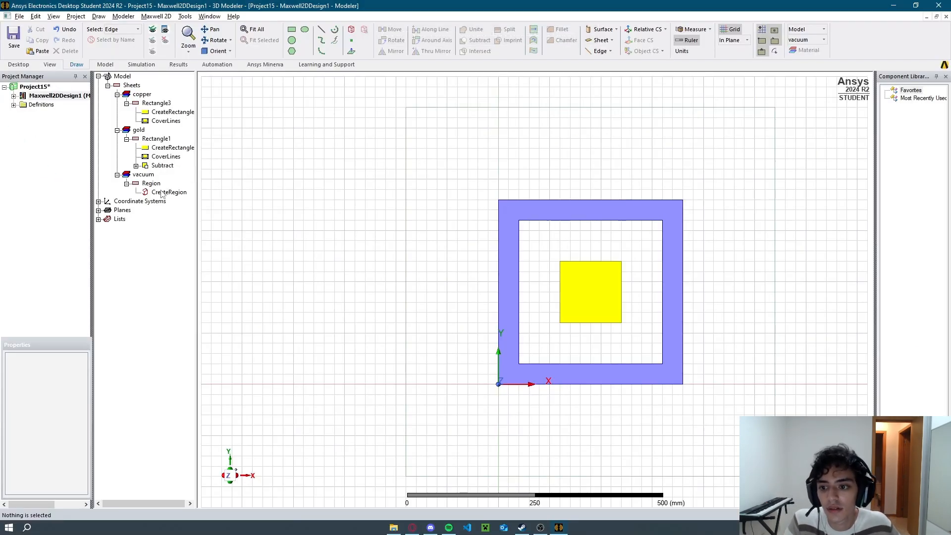
left_click(164, 148)
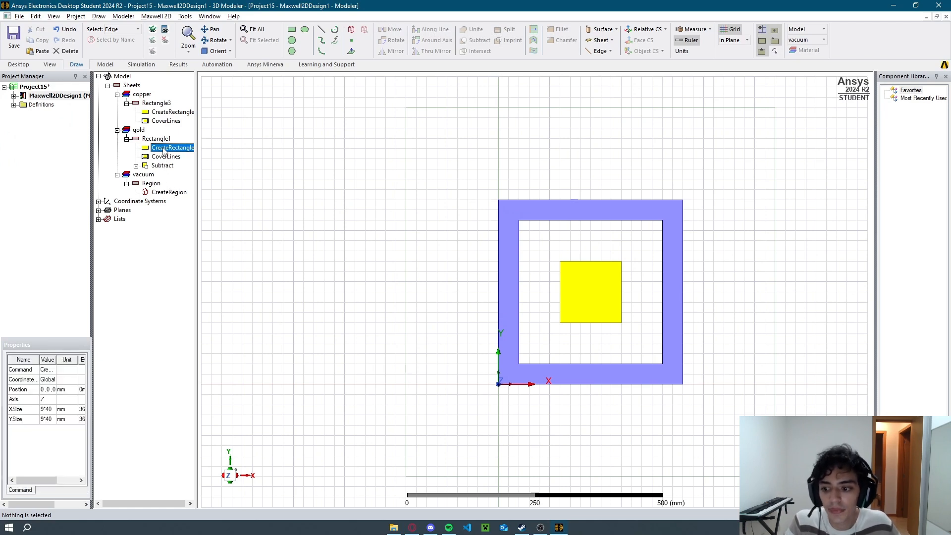
left_click(166, 114)
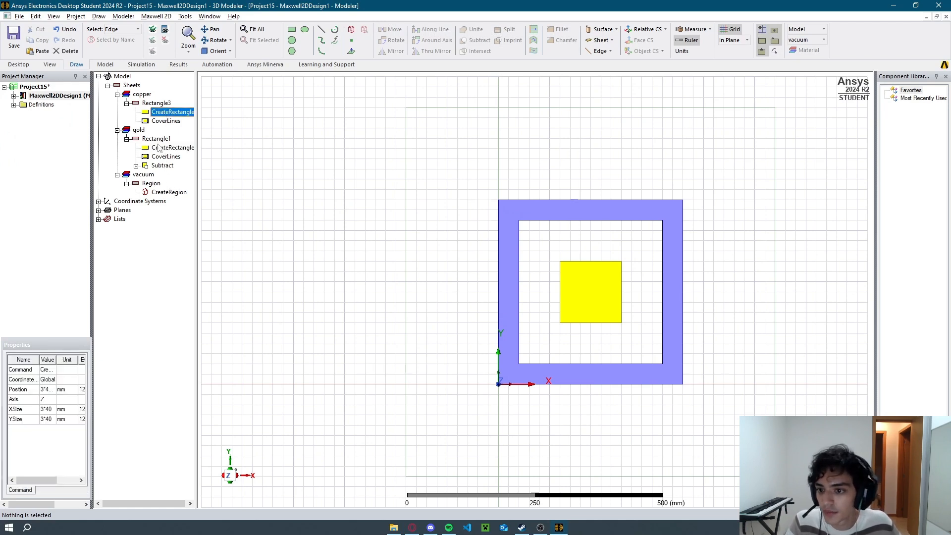
left_click(156, 104)
right_click(156, 105)
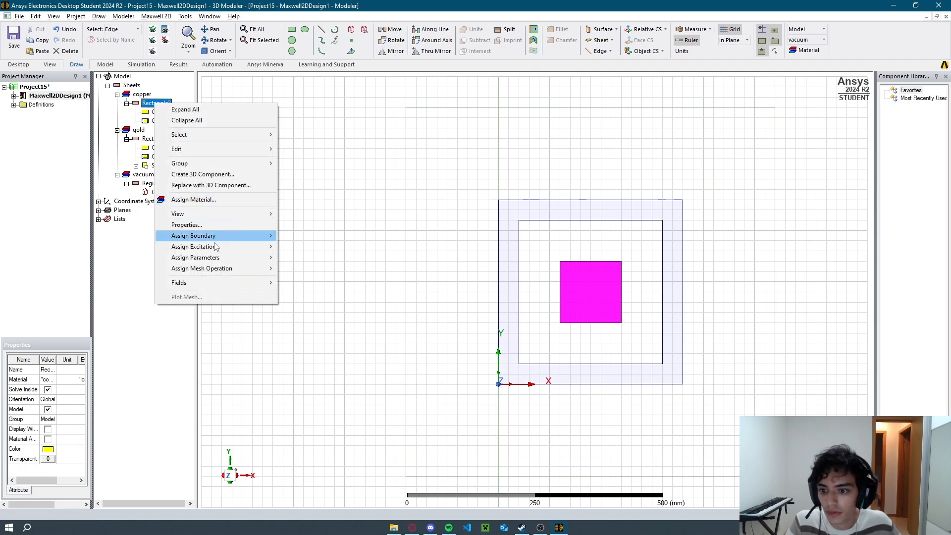
mouse_move(268, 252)
left_click(304, 258)
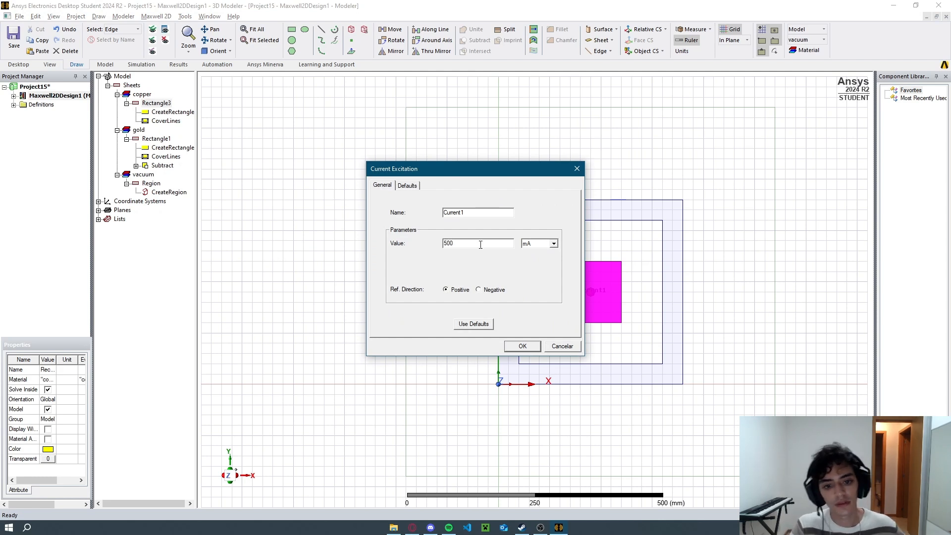
left_click(553, 244)
left_click(538, 280)
left_click(523, 346)
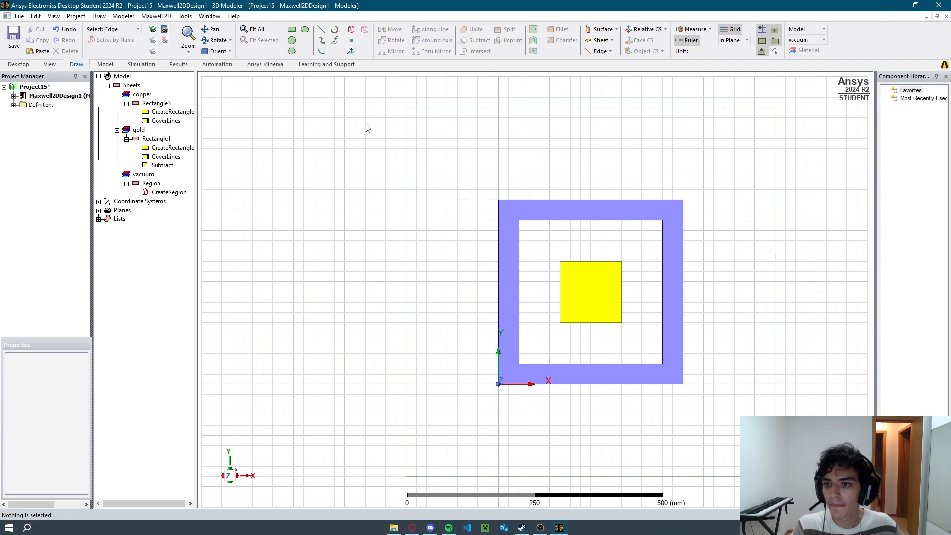
Add a solve setup with a maximum of 20 passes and 1 percent error, and validate the design.
left_click(141, 65)
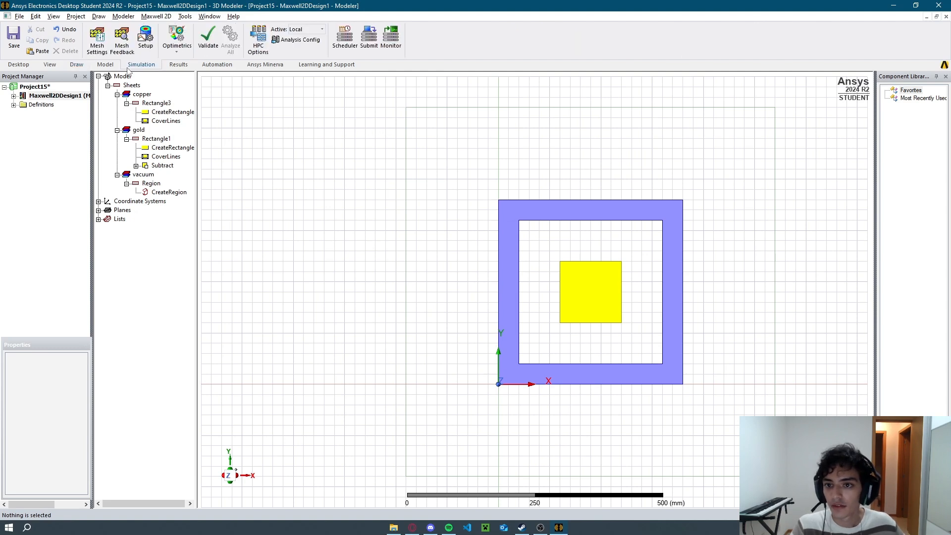
left_click(152, 45)
double_click(506, 170)
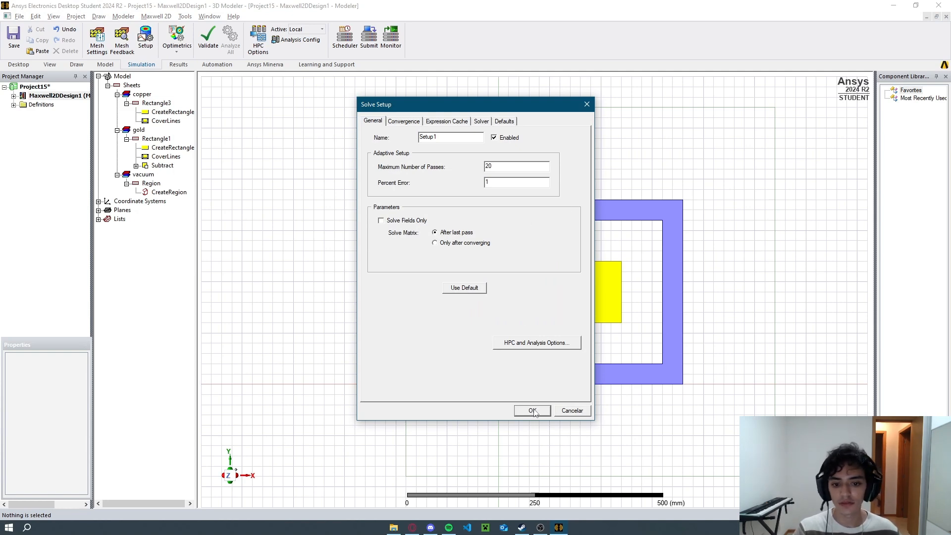
left_click(532, 410)
left_click(208, 38)
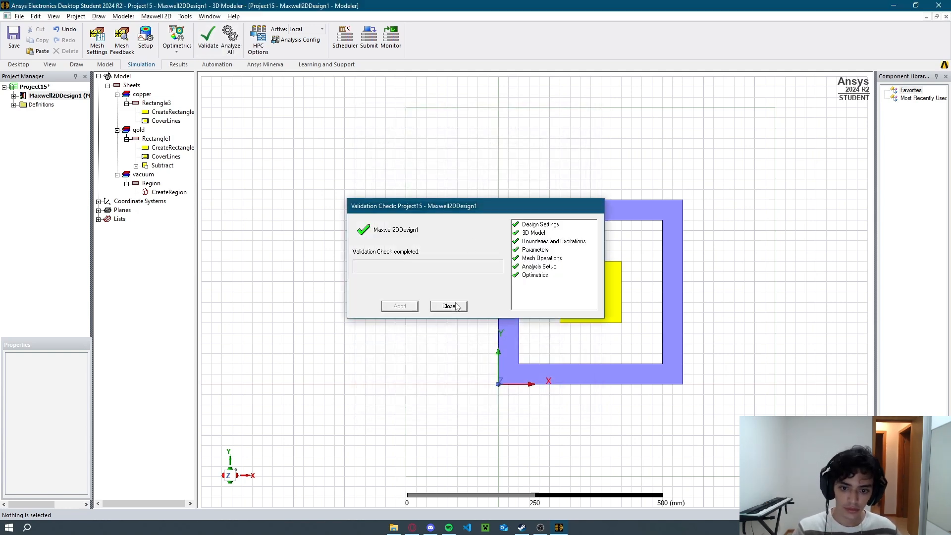
left_click(449, 306)
Save the project as eletroimadefinitivo and run the analysis.
key("ctrl+s")
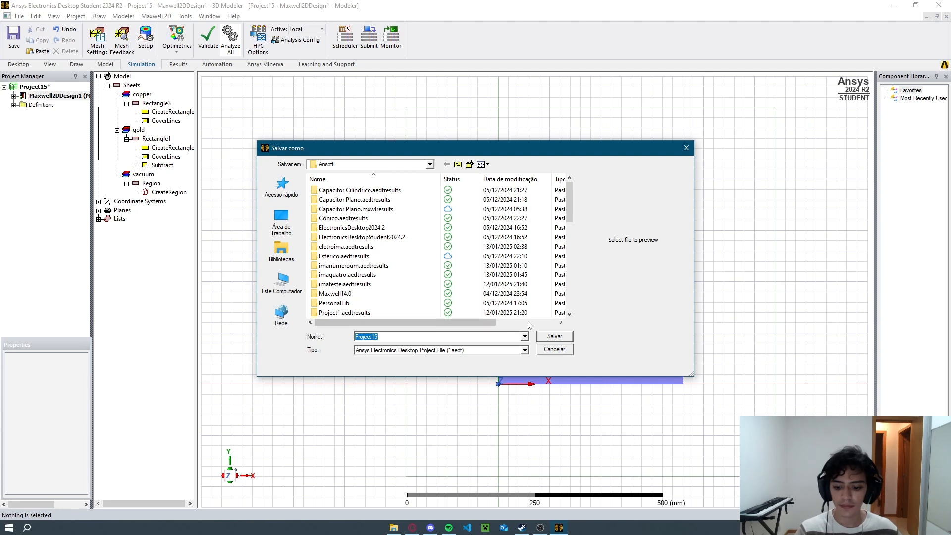
type("eletroim")
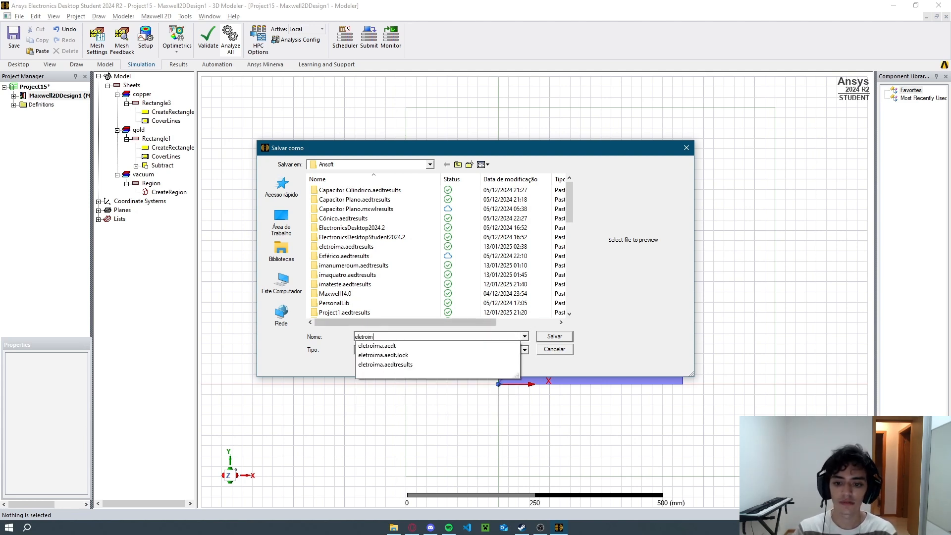
type("a")
key("Return")
left_click(539, 289)
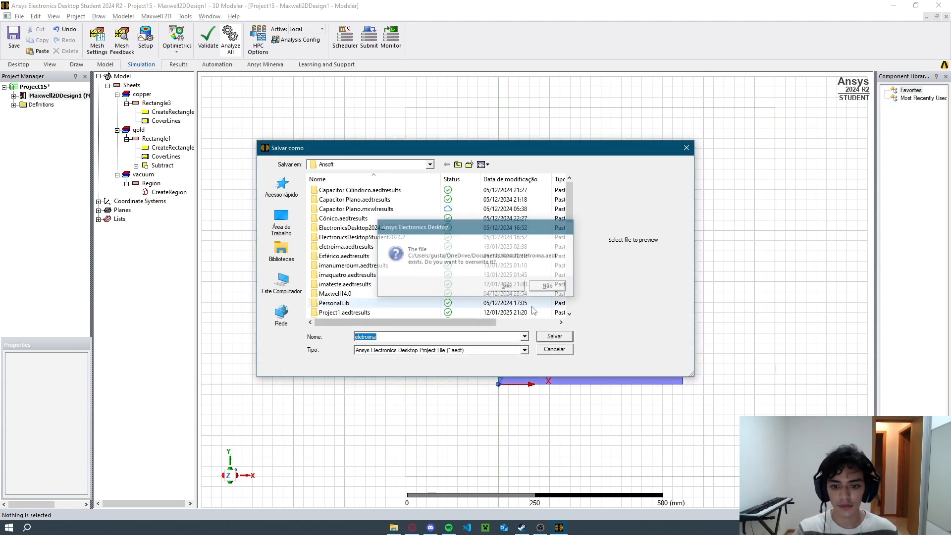
left_click(419, 338)
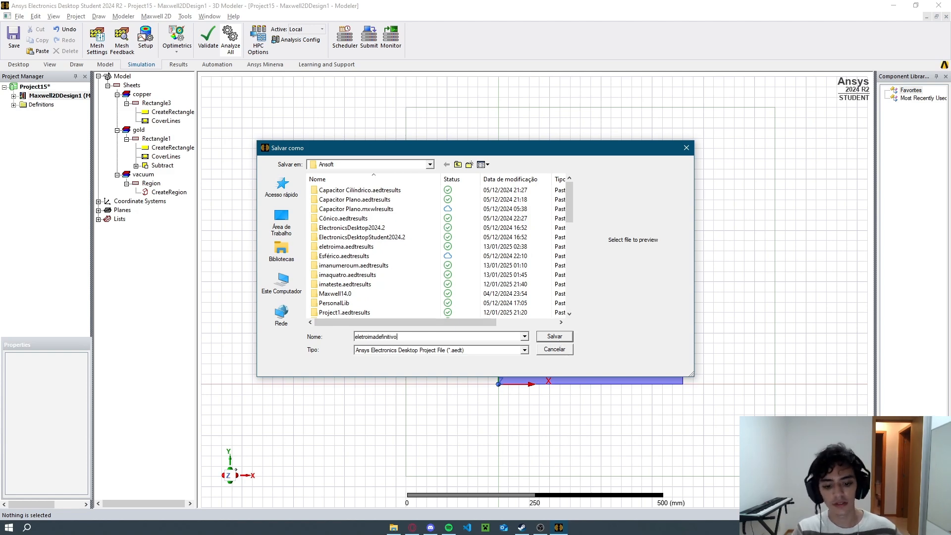
left_click(563, 339)
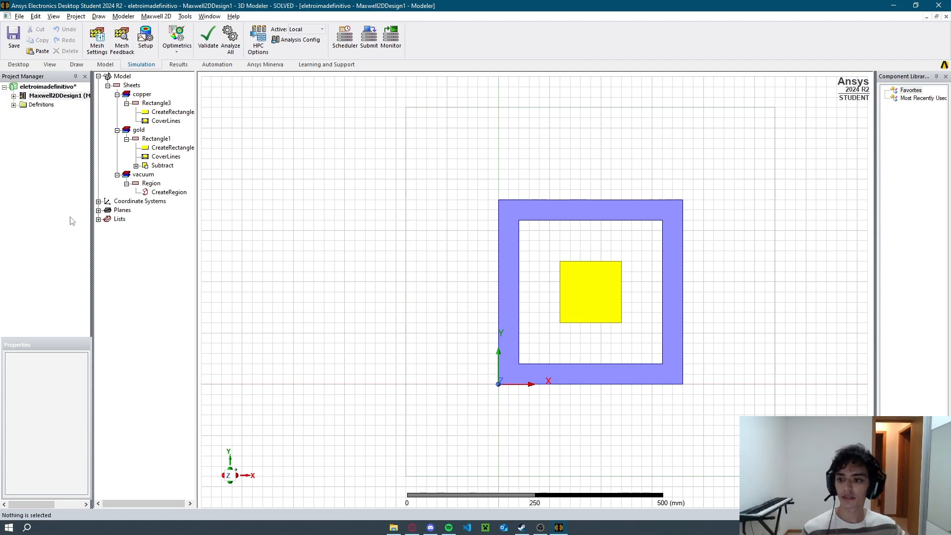
Create a B_Vector field plot on the Global:XY plane covering AllObjects.
left_click(14, 97)
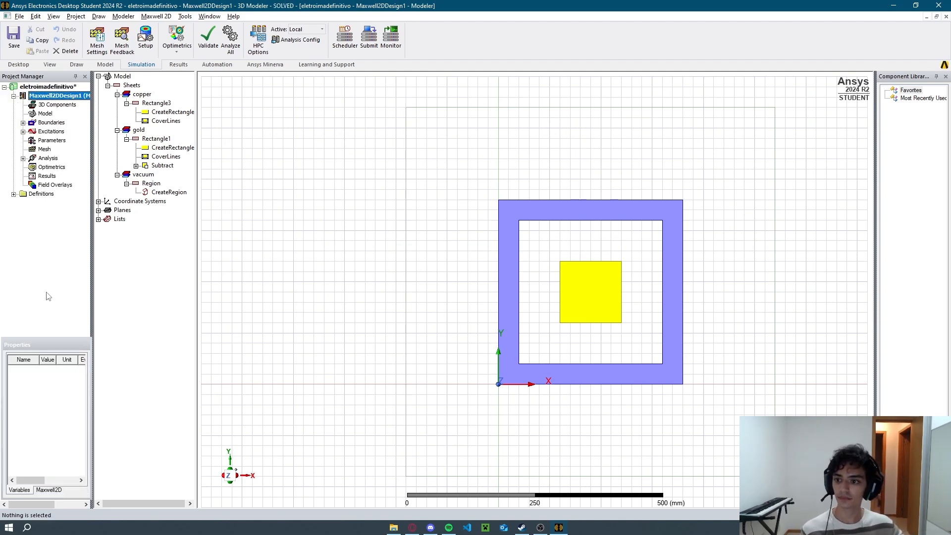
left_click(98, 210)
left_click(133, 219)
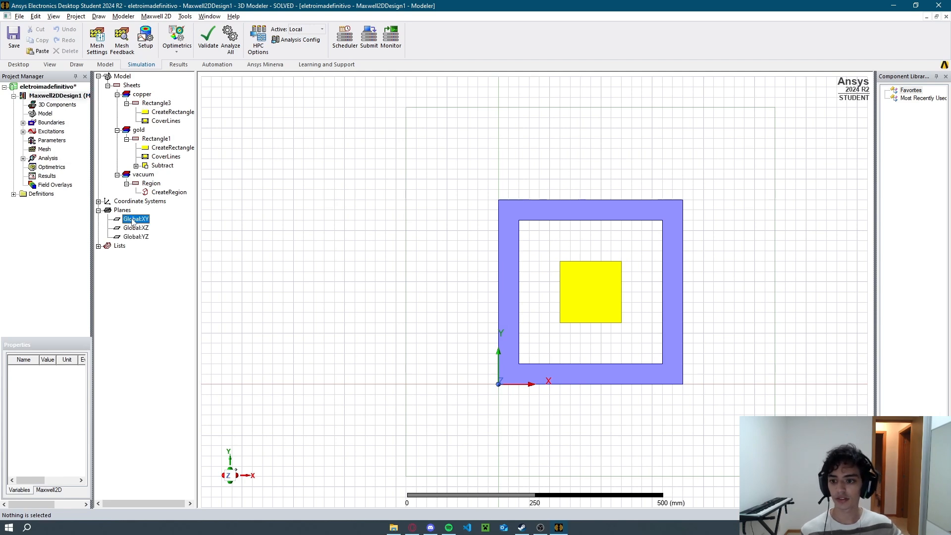
right_click(58, 187)
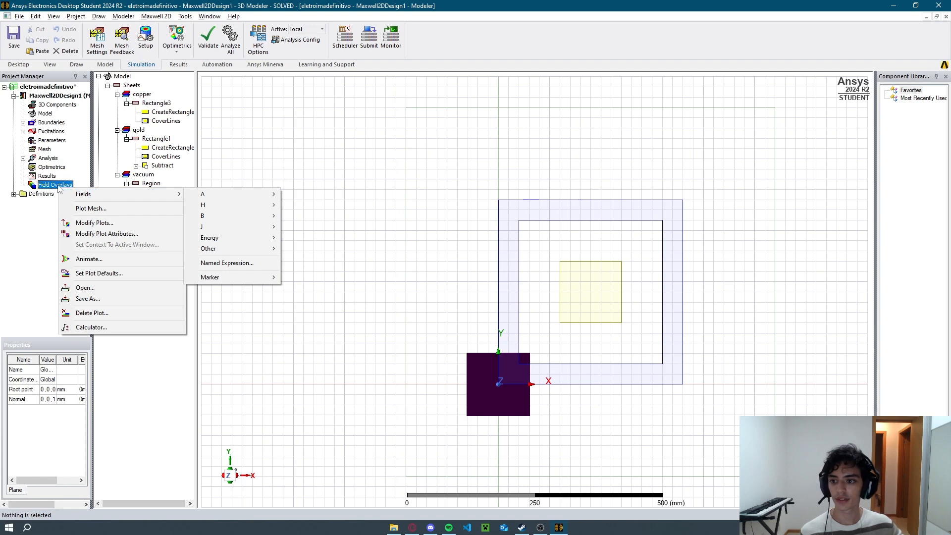
mouse_move(237, 217)
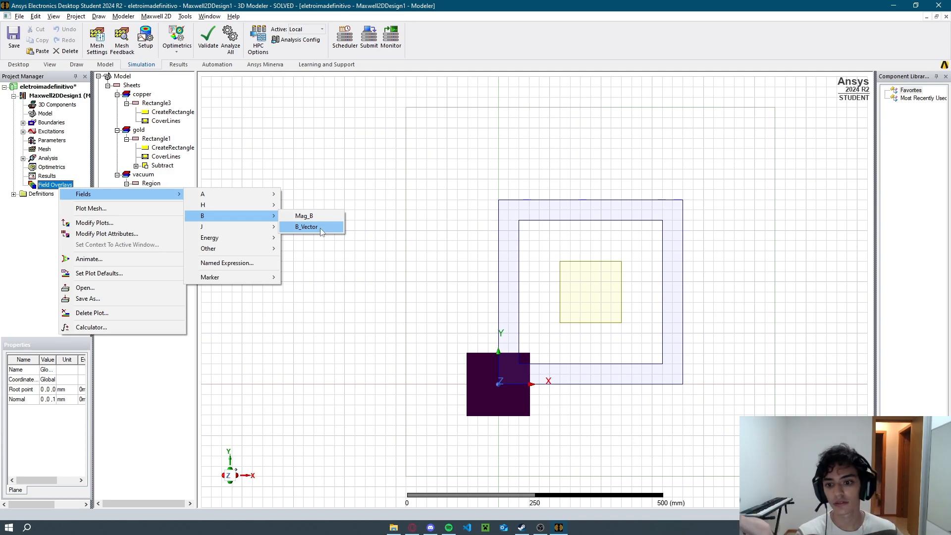
left_click(307, 227)
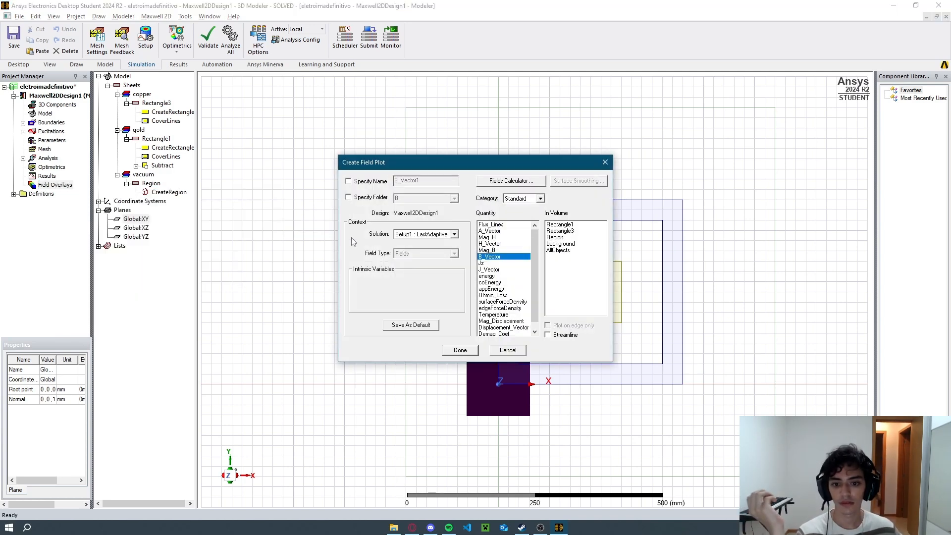
left_click(575, 250)
left_click(461, 351)
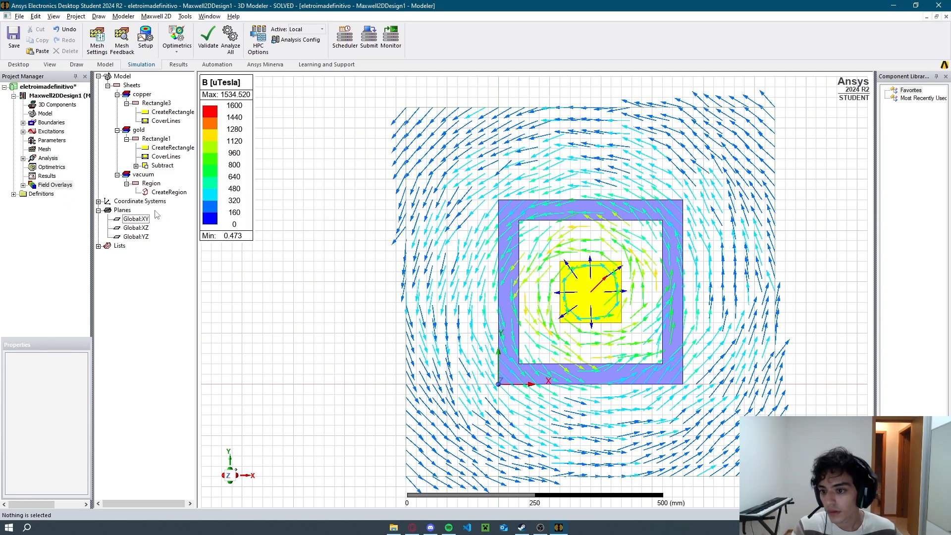
right_click(54, 184)
mouse_move(99, 191)
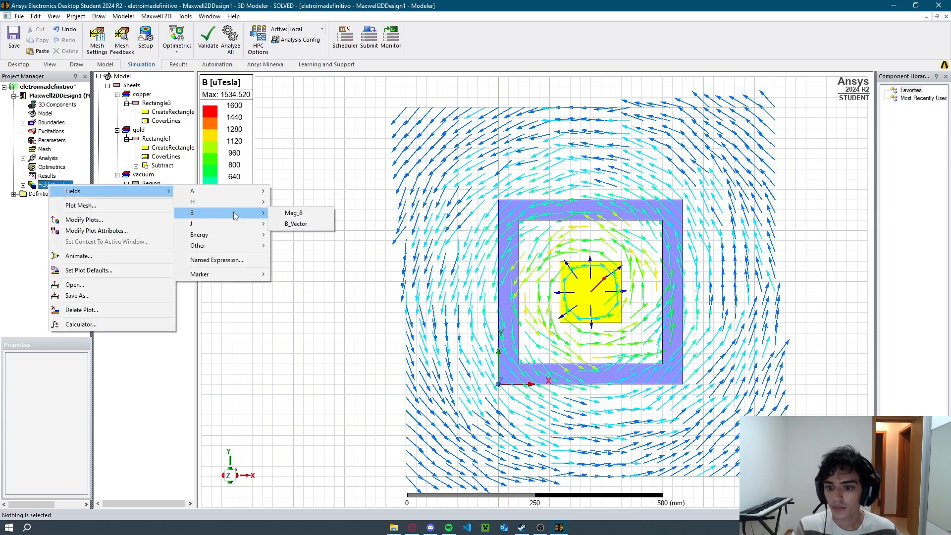
left_click(294, 212)
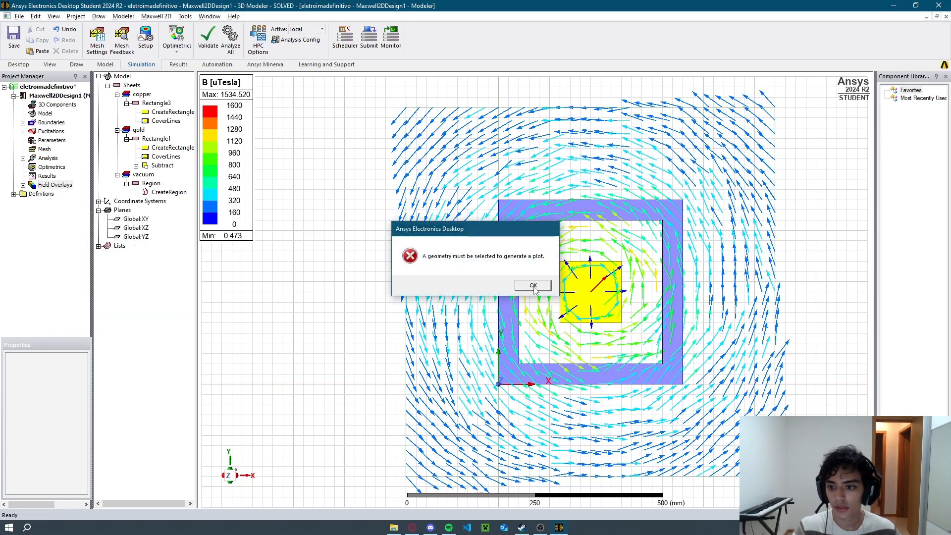
left_click(533, 286)
Create a Mag_B field plot on the Global:XY plane covering AllObjects.
left_click(135, 218)
right_click(53, 185)
mouse_move(137, 194)
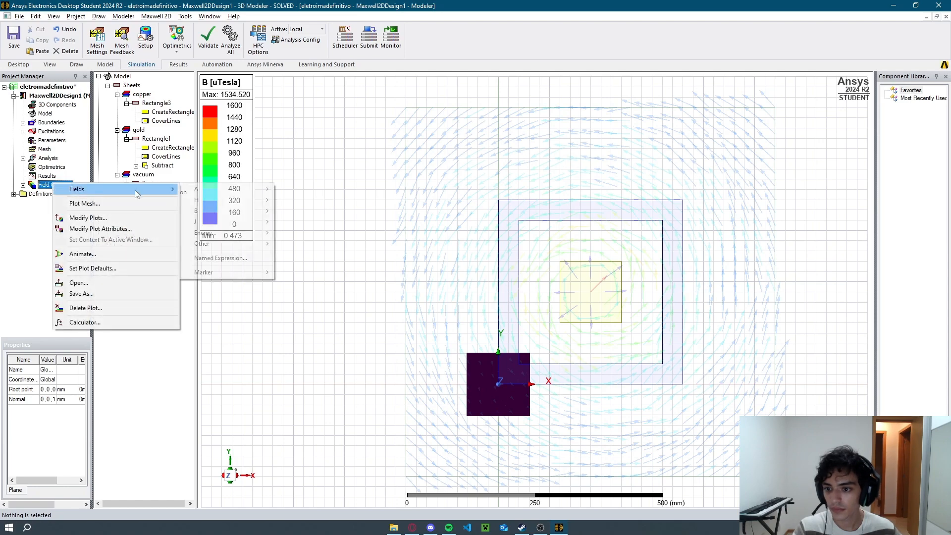
mouse_move(233, 212)
left_click(298, 212)
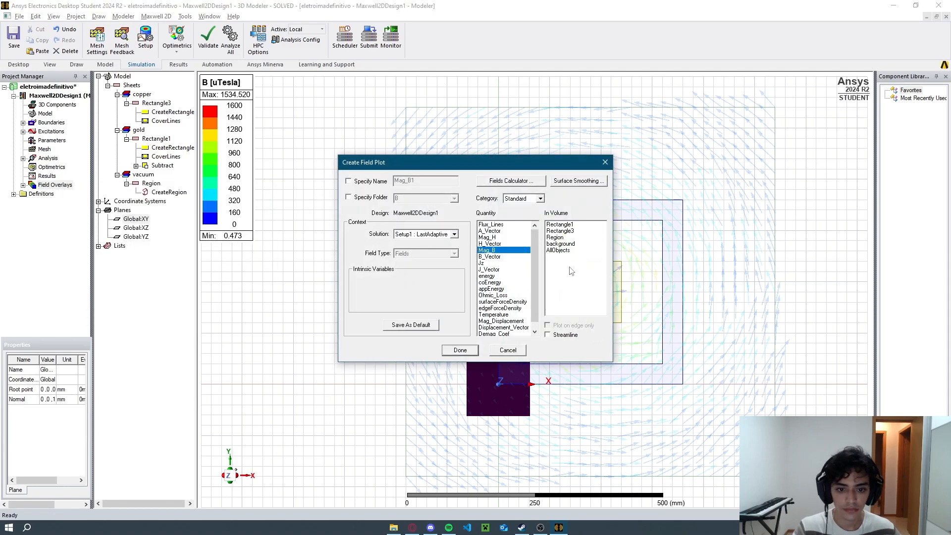
left_click(574, 251)
left_click(471, 348)
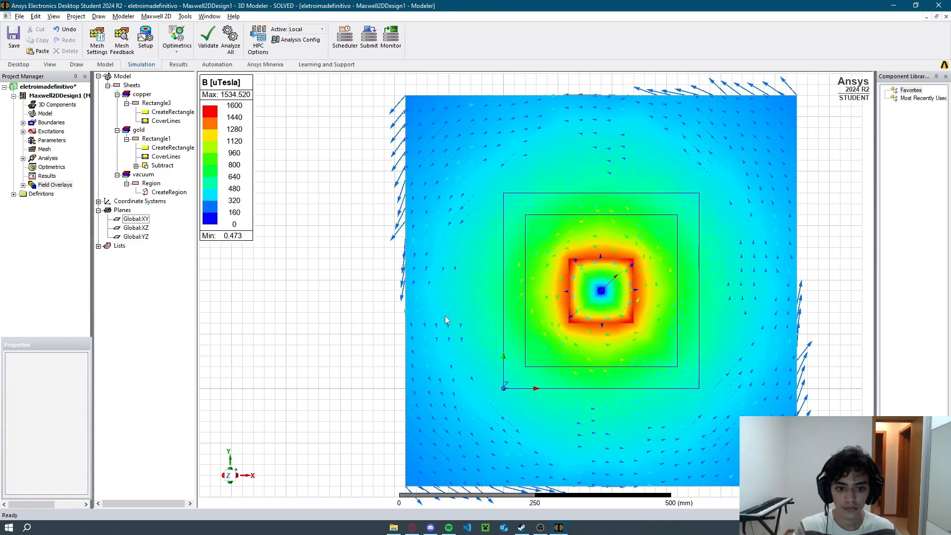
Create a Flux_Lines field plot on the Global:XY plane for AllObjects.
scroll(445, 316, "down", 1)
middle_click_drag(409, 272, 369, 267)
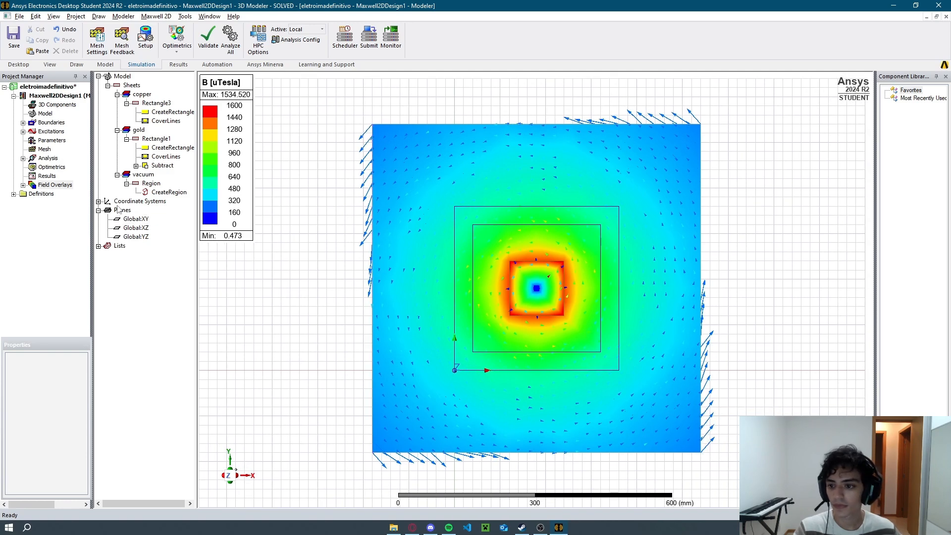
left_click(129, 218)
right_click(55, 185)
mouse_move(129, 191)
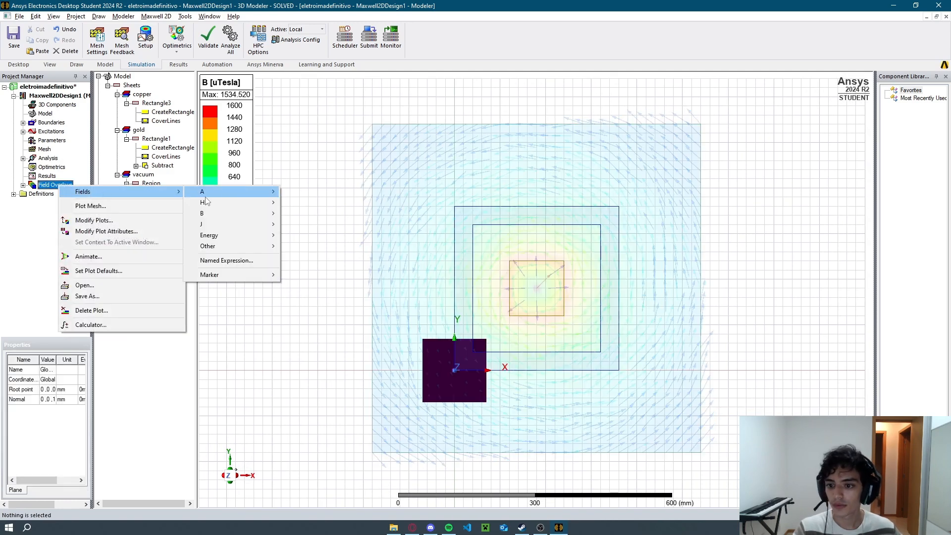
mouse_move(226, 193)
left_click(305, 191)
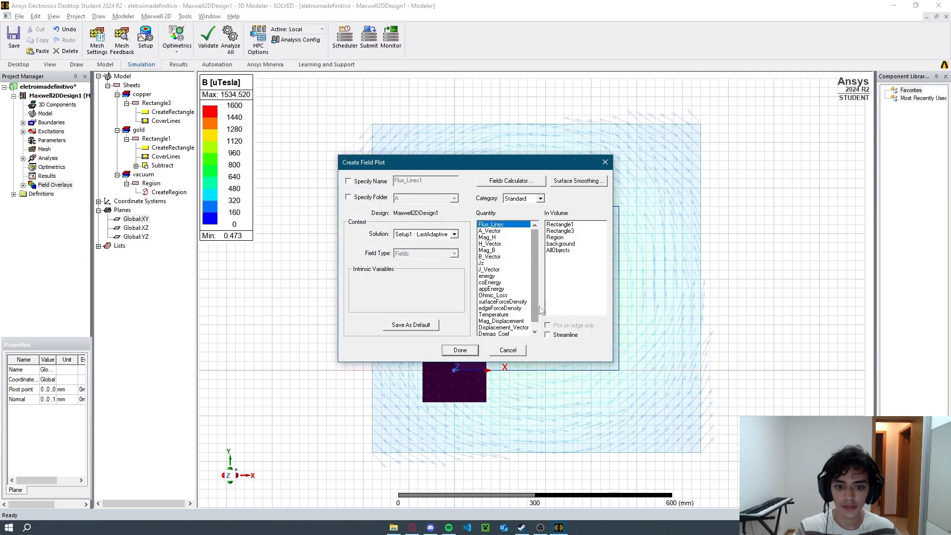
left_click(569, 251)
left_click(460, 350)
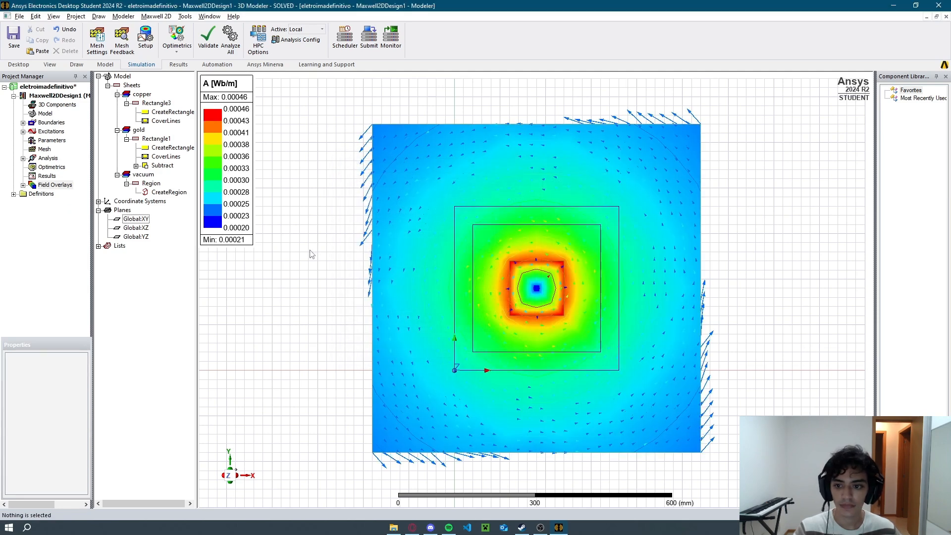
Turn the color key visibility of the B field overlay off and back on.
double_click(29, 185)
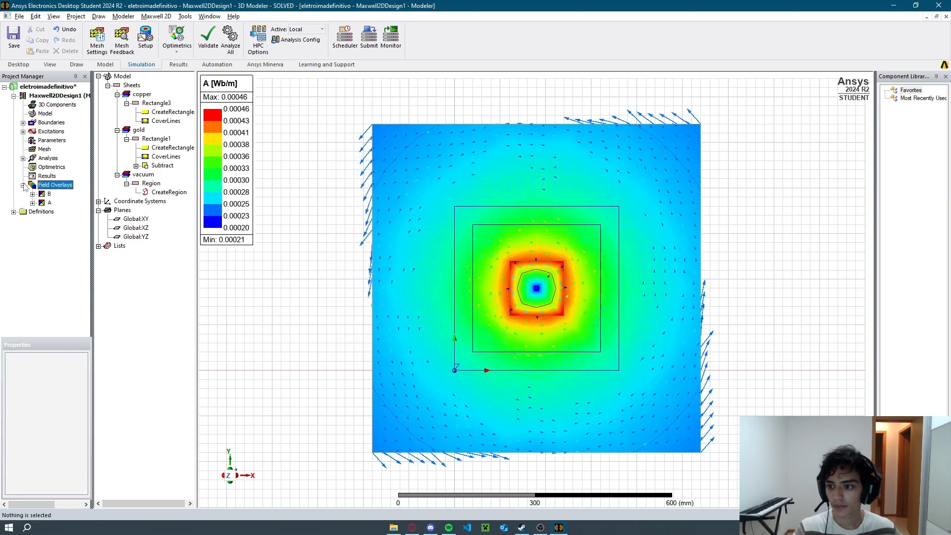
left_click(49, 194)
right_click(52, 197)
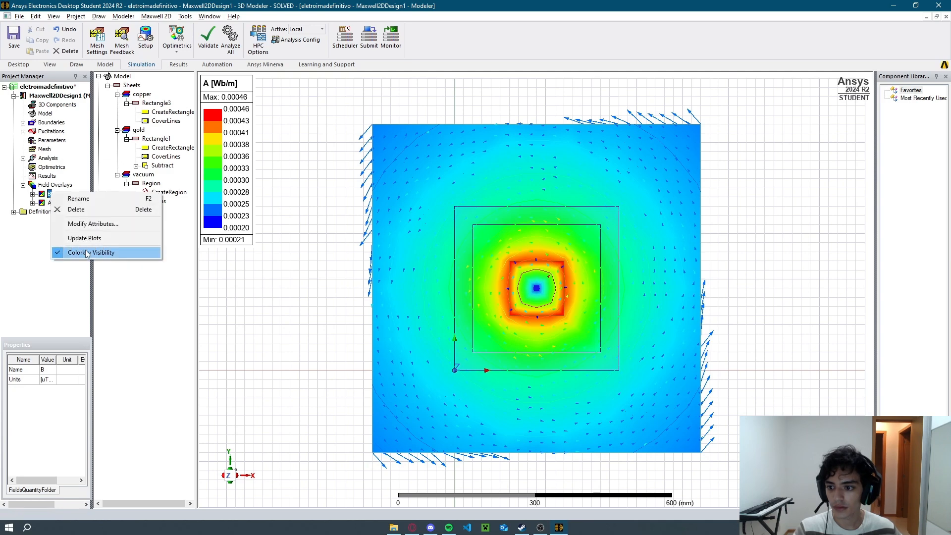
left_click(81, 256)
right_click(51, 196)
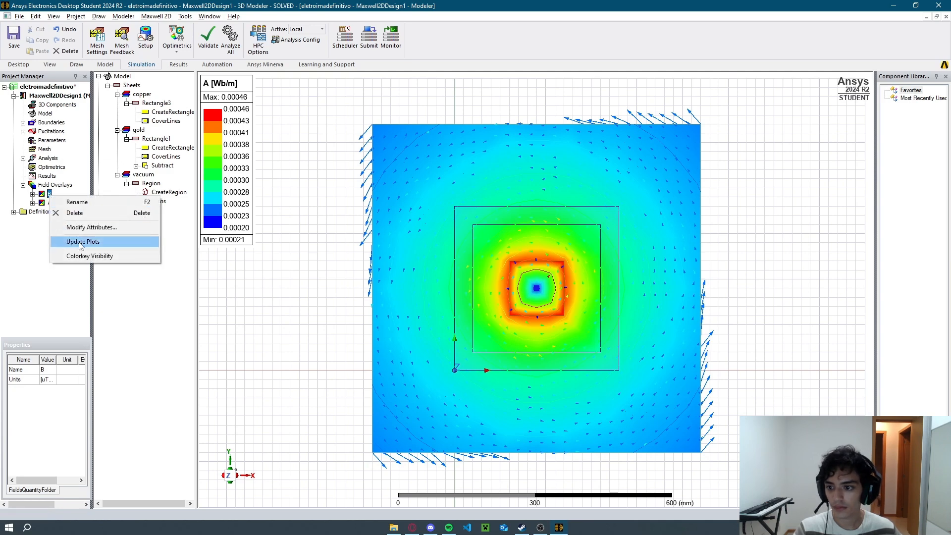
left_click(82, 255)
Hide the Mag_B1 and B_Vector1 plots and show the A overlay with its color key.
left_click(32, 193)
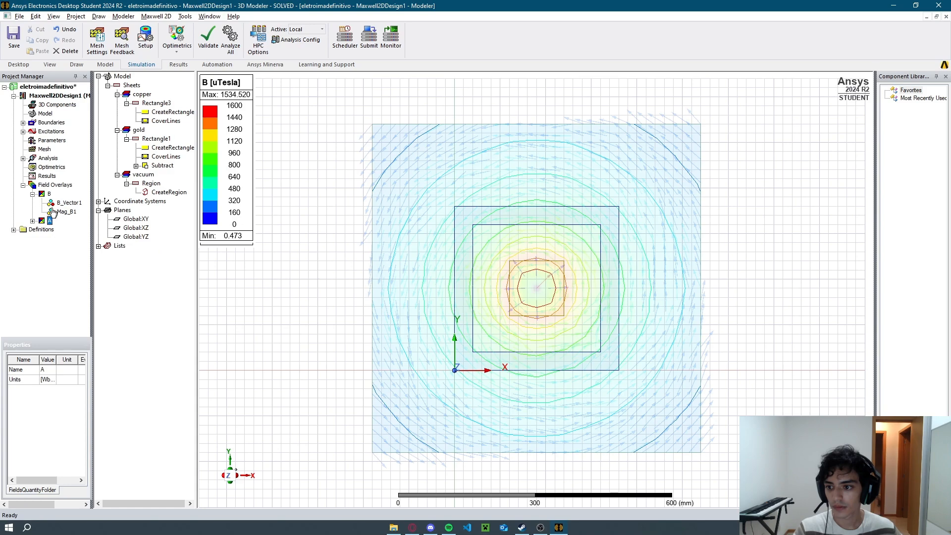
right_click(60, 212)
left_click(94, 294)
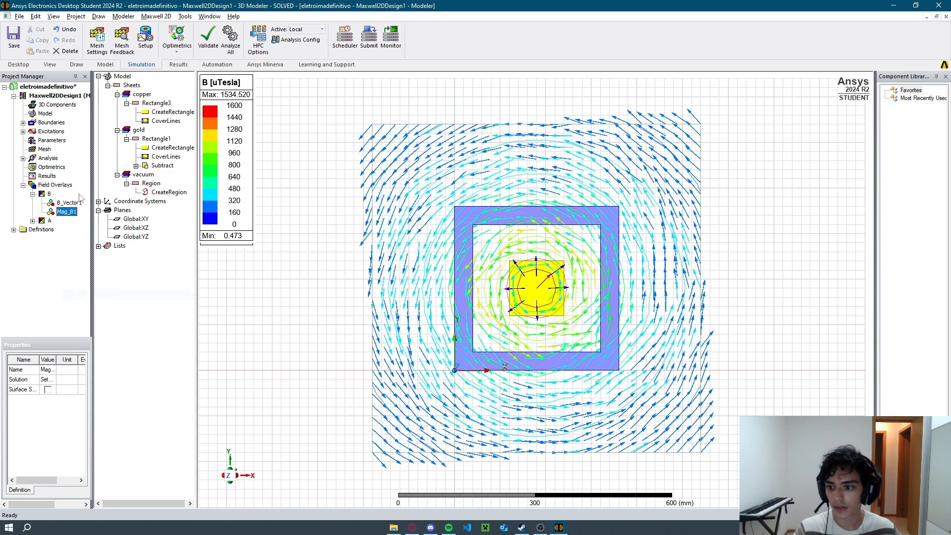
left_click(62, 221)
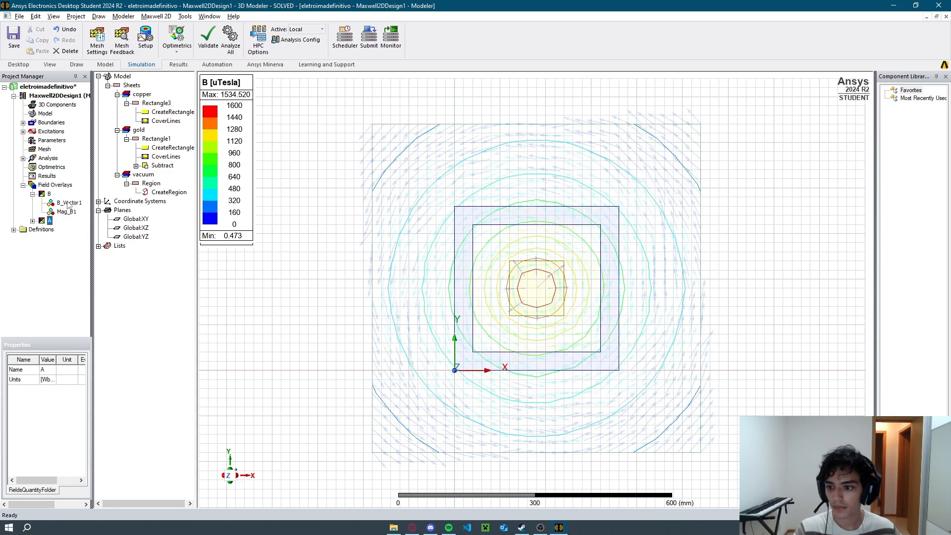
right_click(68, 202)
left_click(113, 291)
left_click(50, 220)
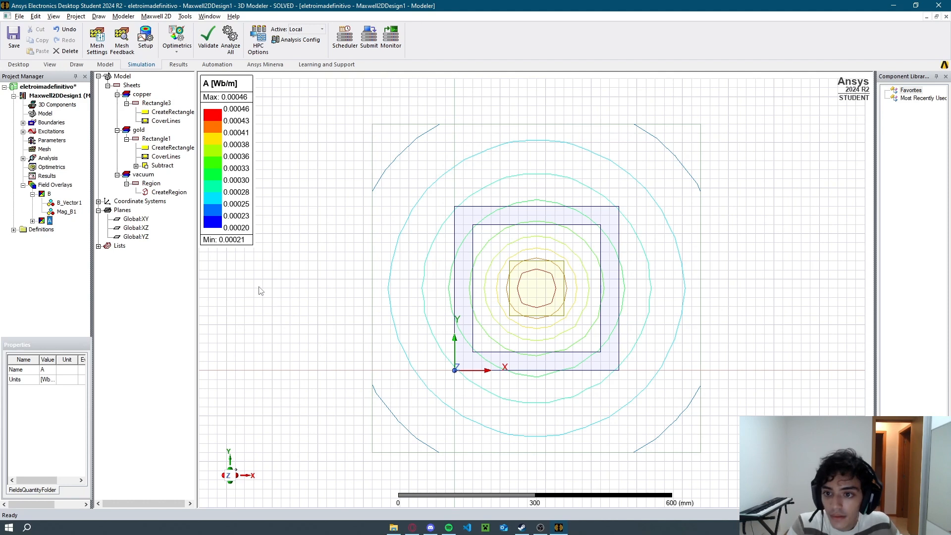
Switch to the presentation slide to review the Material X list, and return to the Maxwell model.
key("alt+Tab")
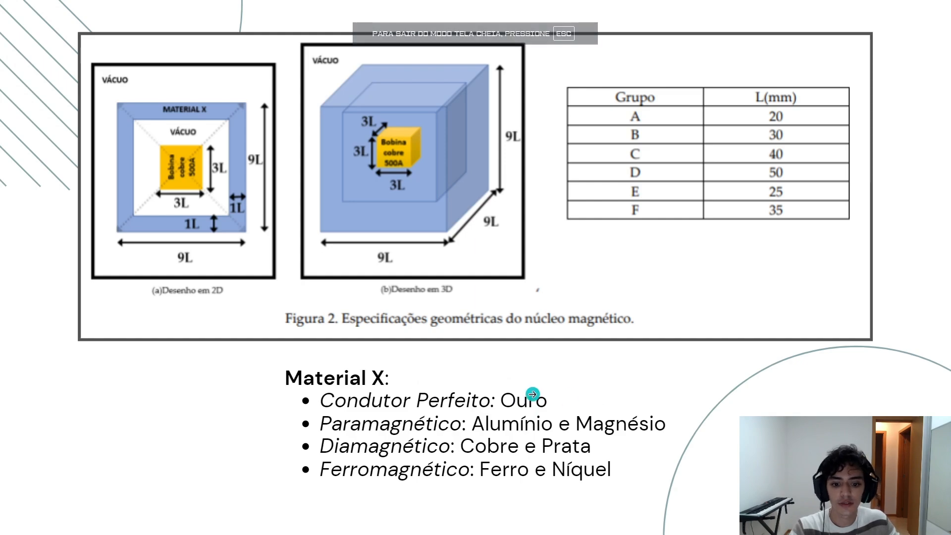
key("alt+Tab")
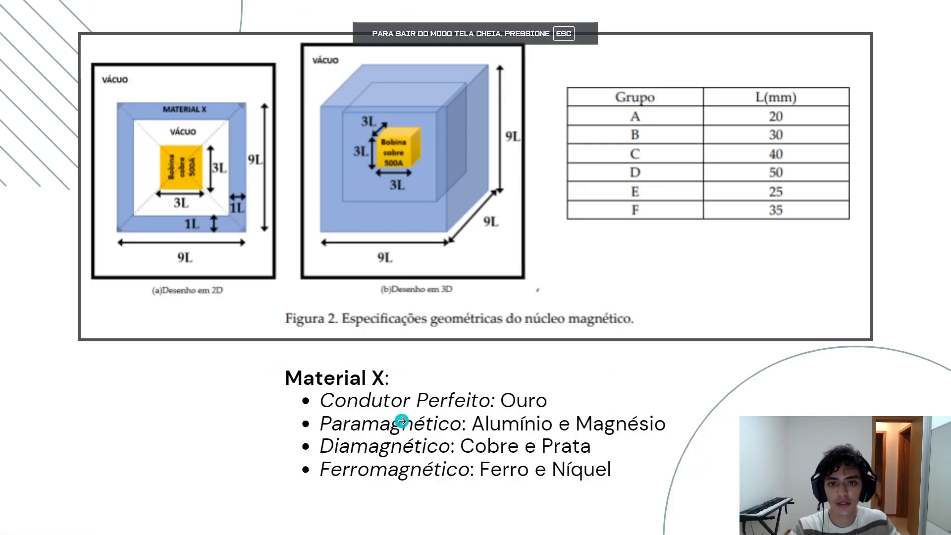
key("alt+Tab")
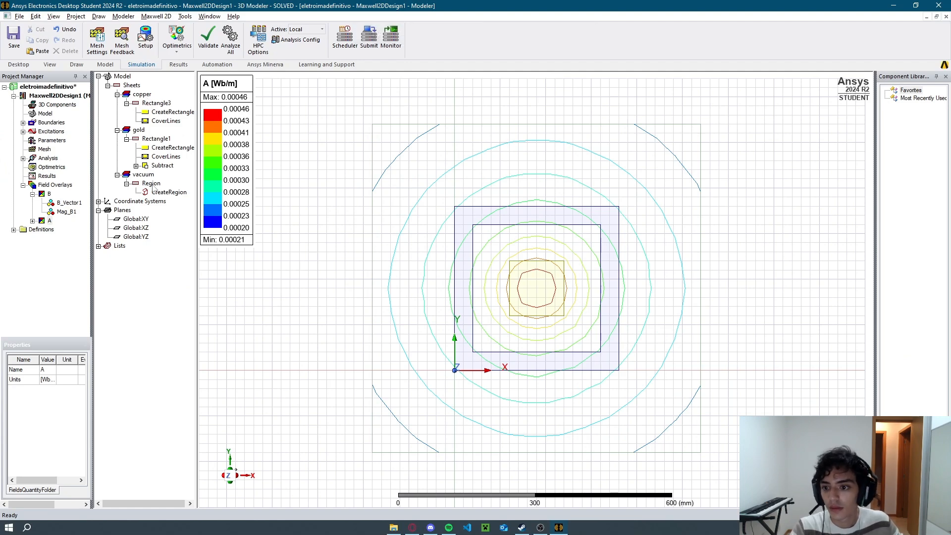
Display the B_Vector1 and Mag_B1 plots alternately to compare the flux density vectors and magnitude for the gold frame.
left_click(70, 203)
left_click(66, 212)
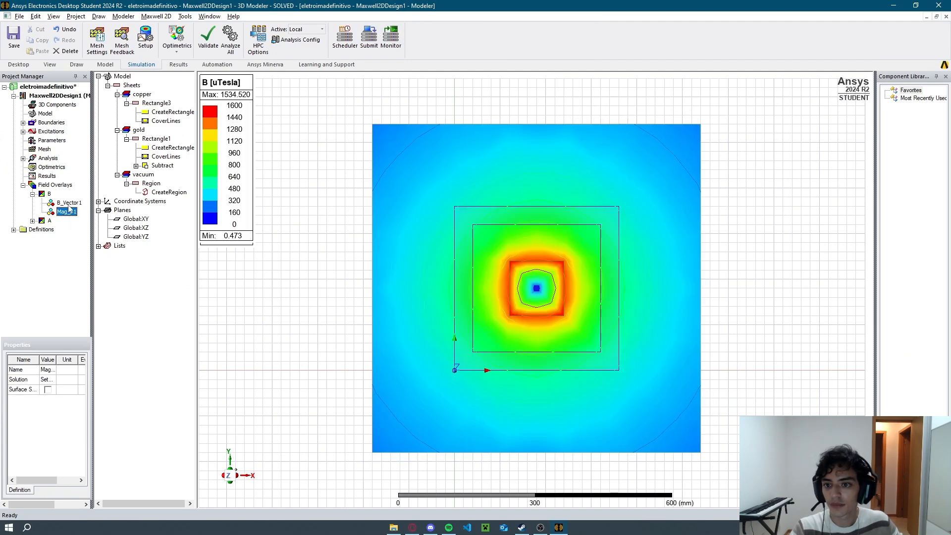
left_click(70, 204)
left_click(67, 212)
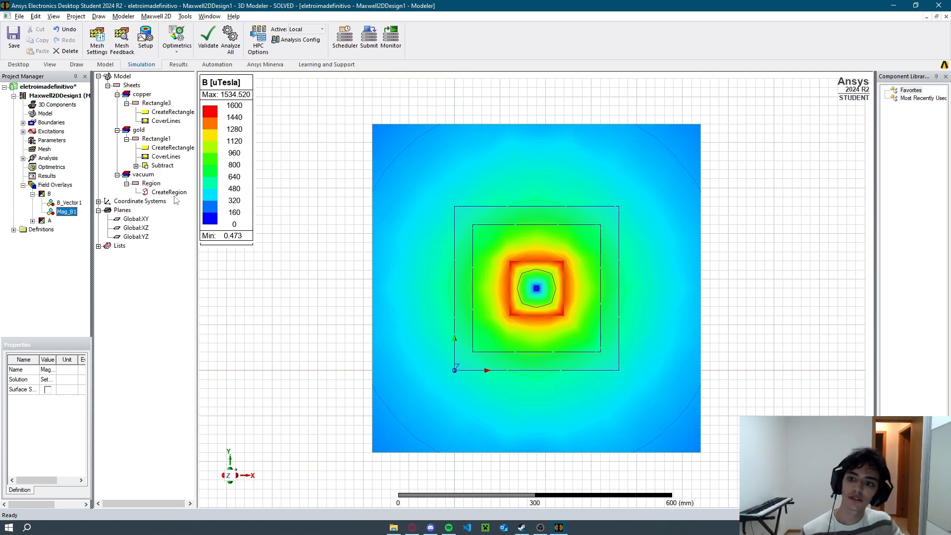
left_click(70, 202)
left_click(66, 212)
left_click(70, 202)
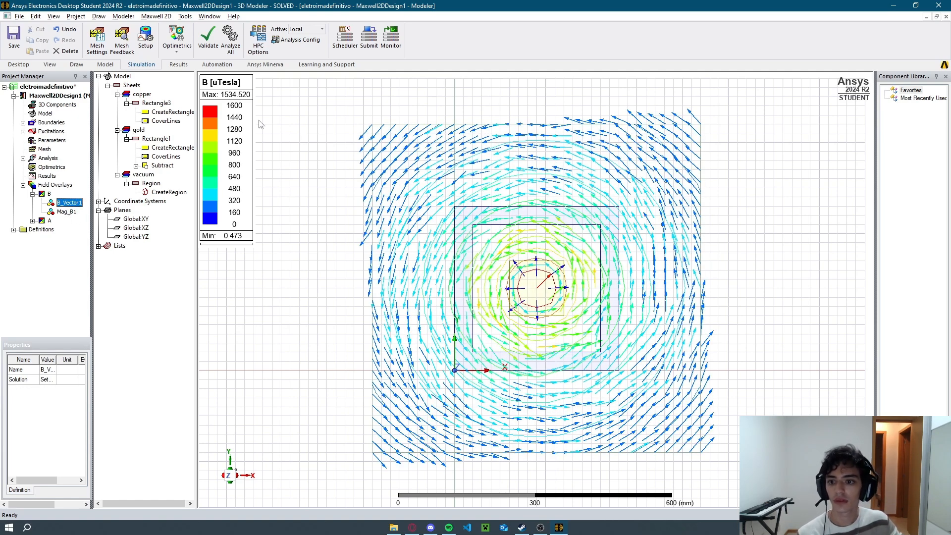
left_click(66, 211)
Set the units of the B plot's scale to tesla.
right_click(221, 149)
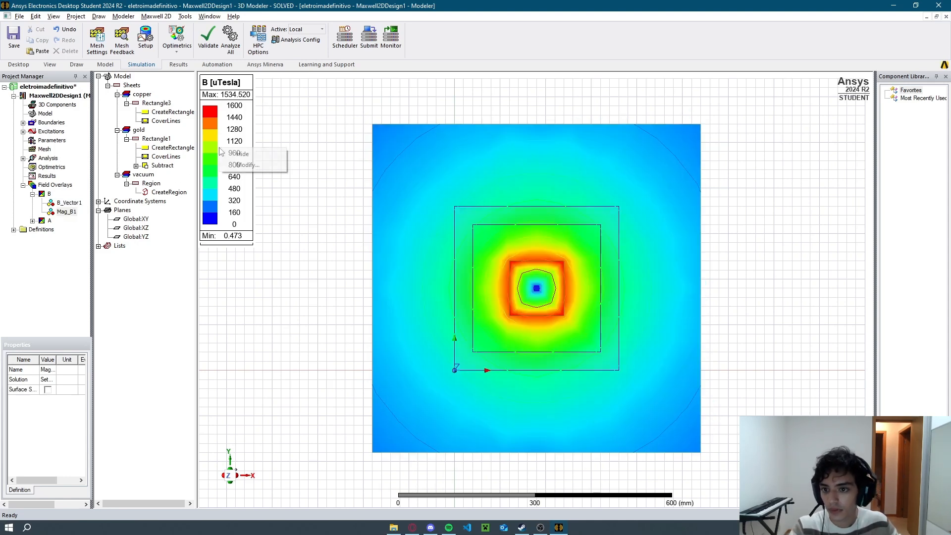
left_click(245, 165)
left_click(48, 47)
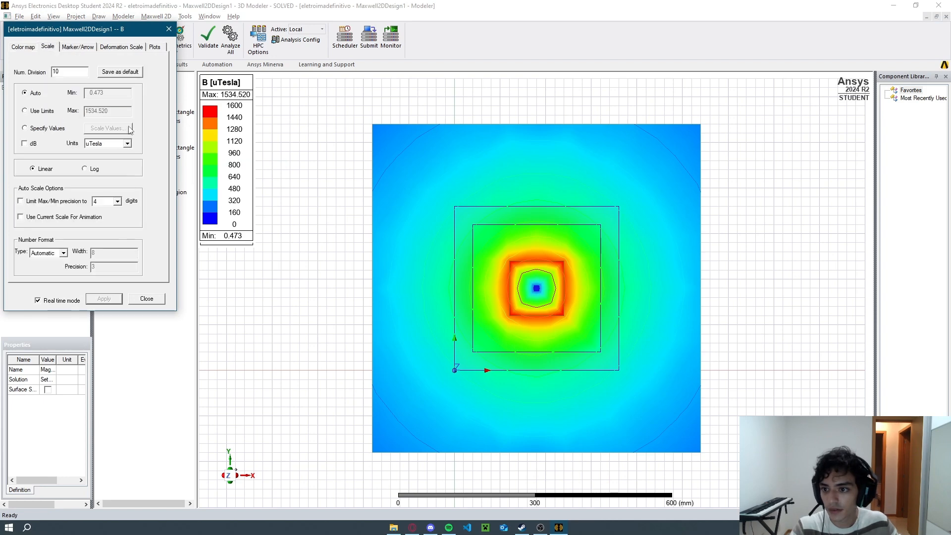
left_click(122, 144)
left_click(113, 166)
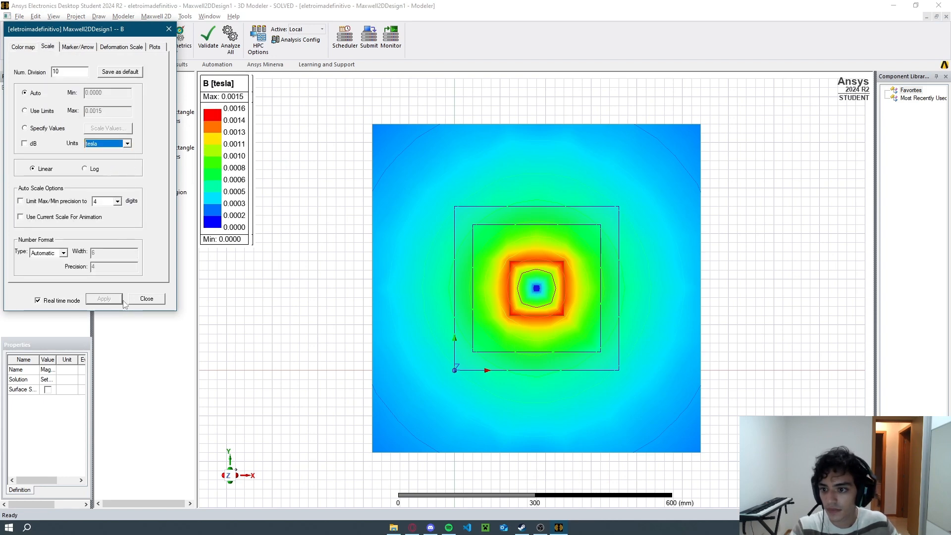
left_click(156, 301)
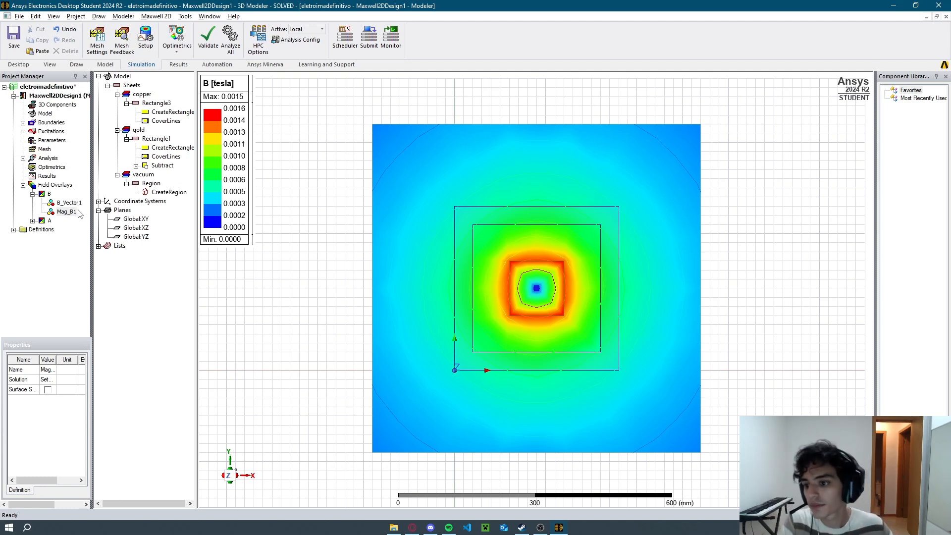
Change the material of Rectangle1, the outer square frame, to aluminum.
left_click(145, 96)
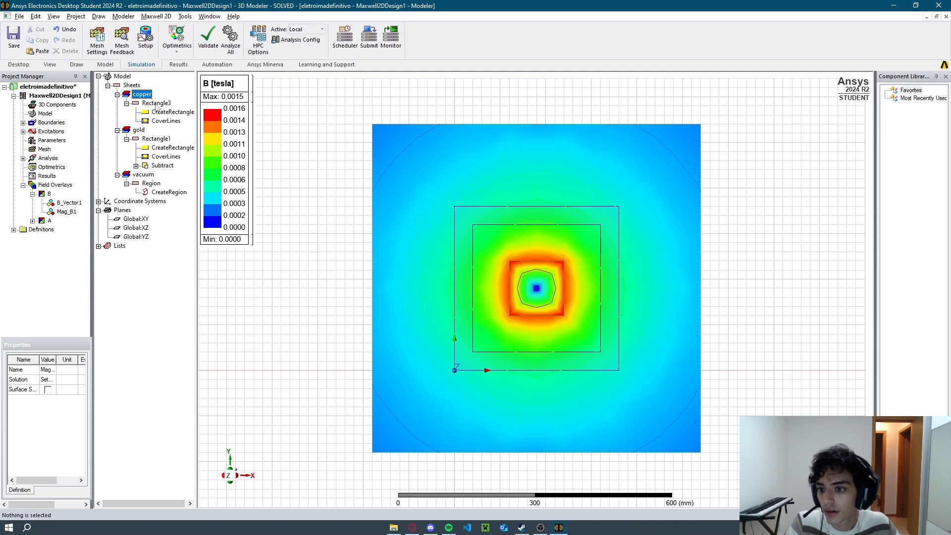
left_click(157, 140)
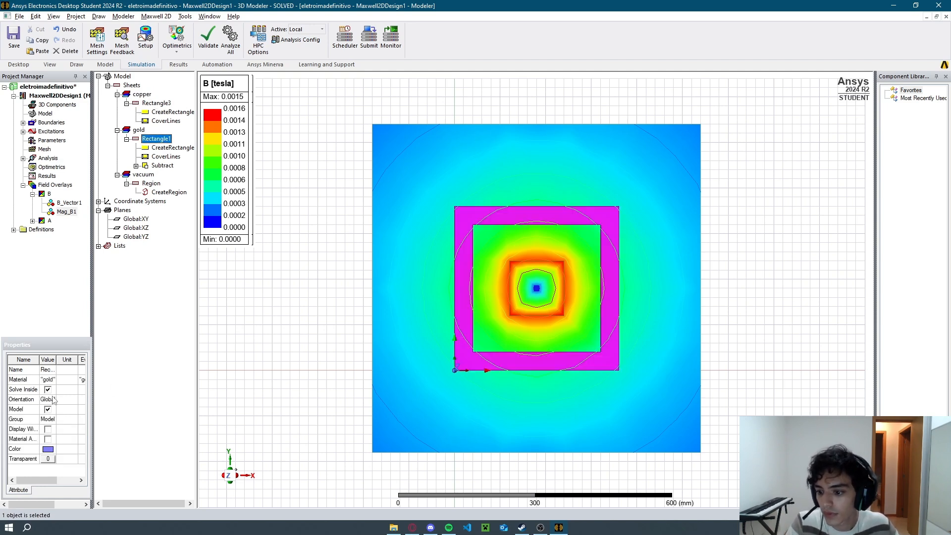
left_click(53, 382)
left_click(54, 394)
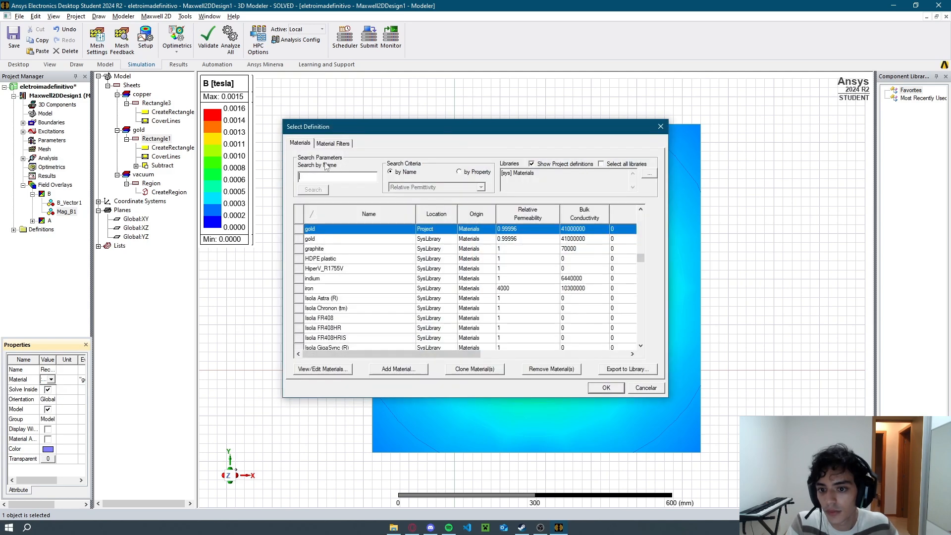
left_click(329, 175)
type("alumi")
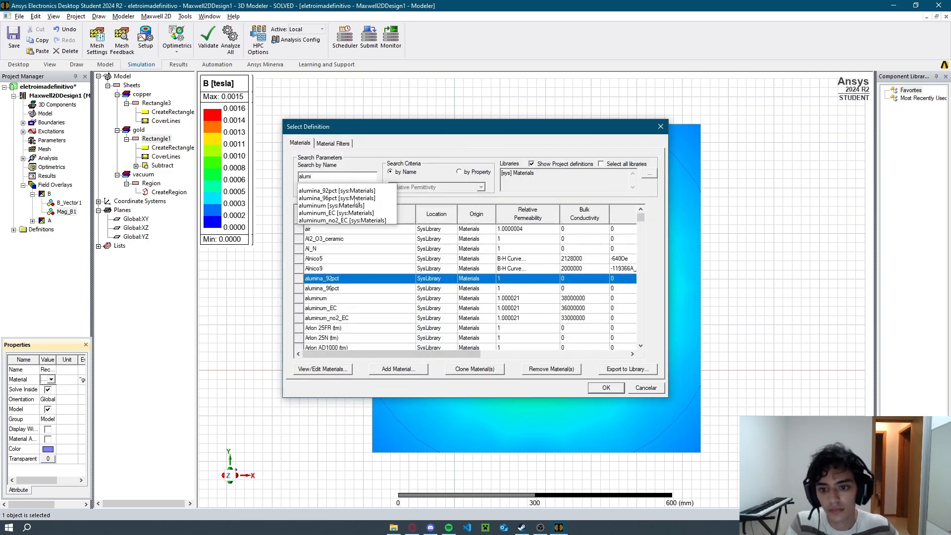
left_click(355, 204)
left_click(606, 388)
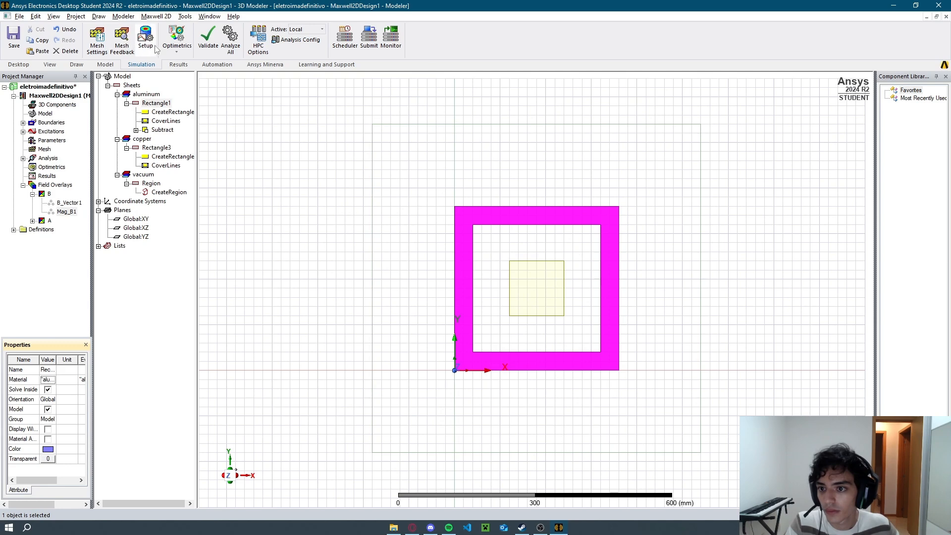
Consult the core geometry and material list on the presentation slide, and go back to the aluminum model.
key("alt+Tab")
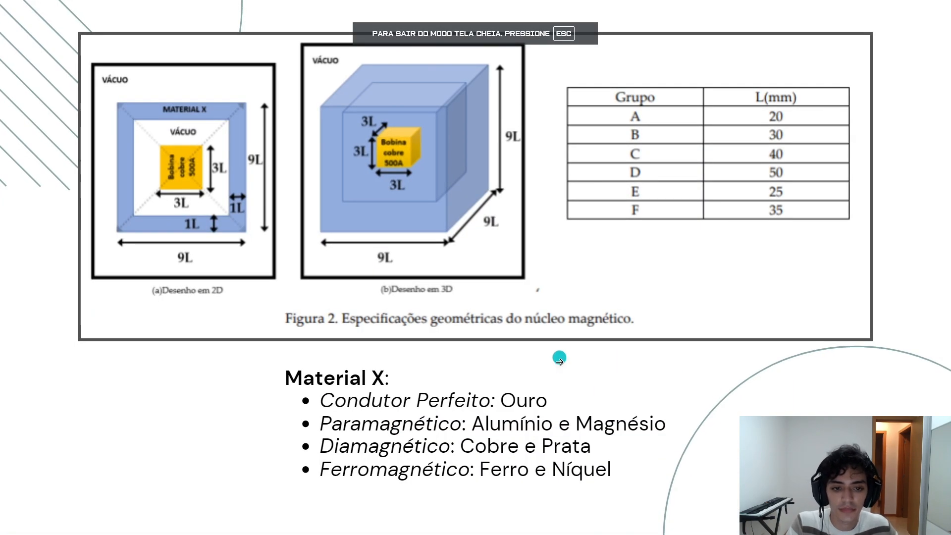
key("alt+Tab")
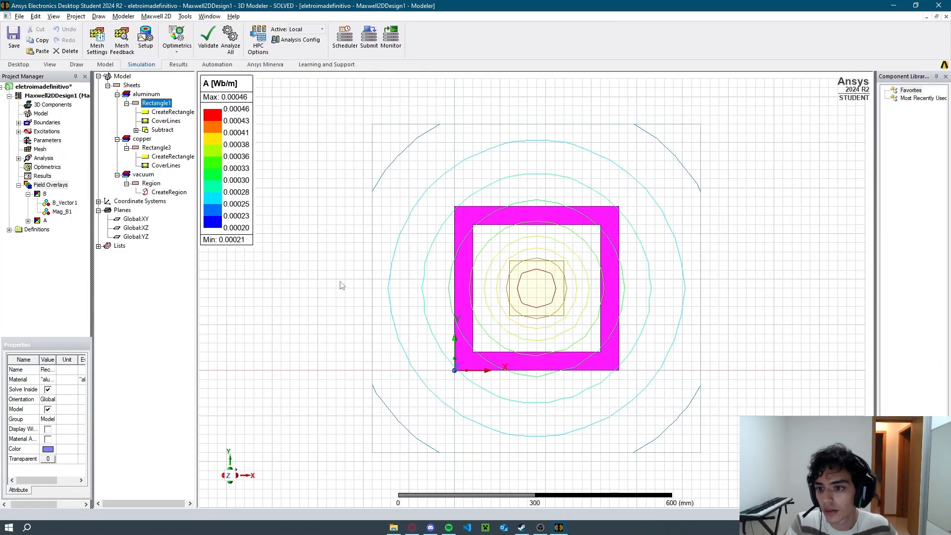
Look through the marker and scale settings of the A plot without changes, and clear the frame's selection.
right_click(249, 152)
left_click(266, 160)
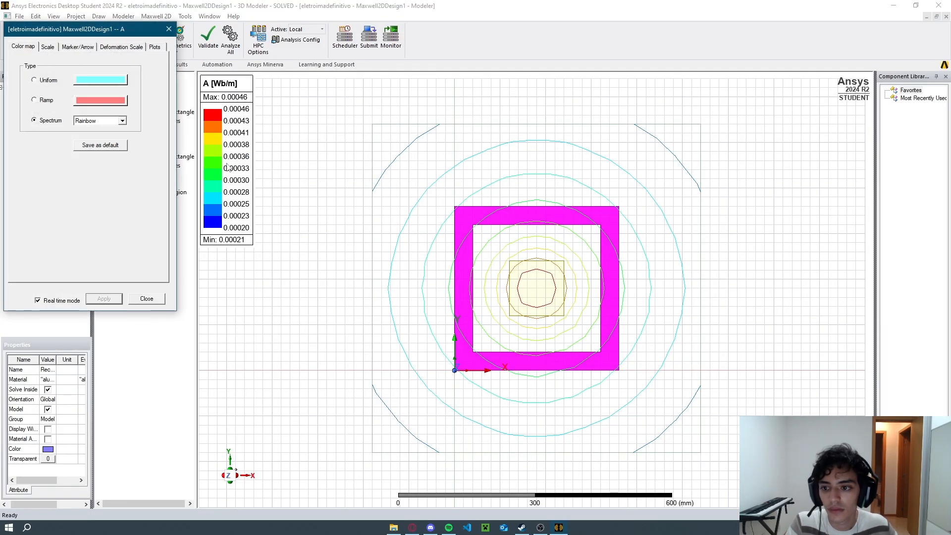
left_click(78, 47)
left_click(48, 46)
left_click(169, 29)
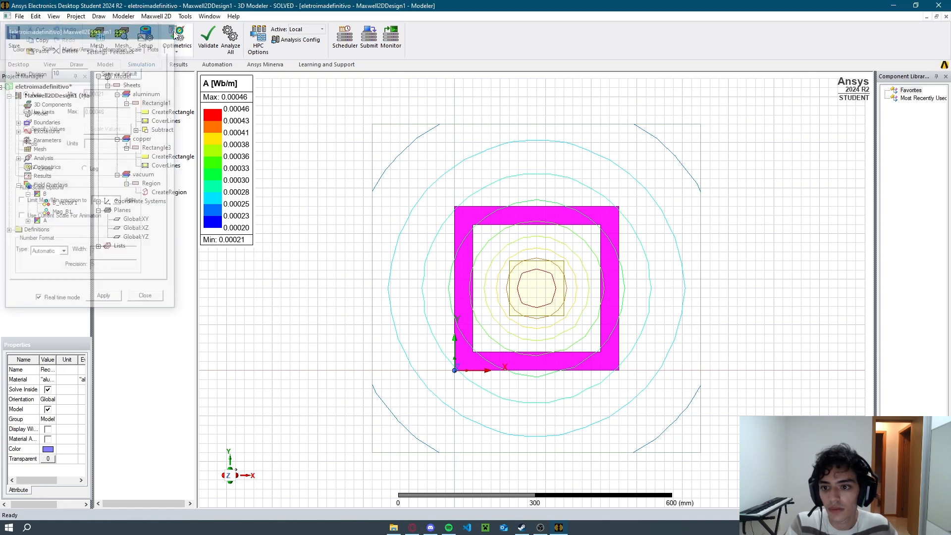
left_click(336, 164)
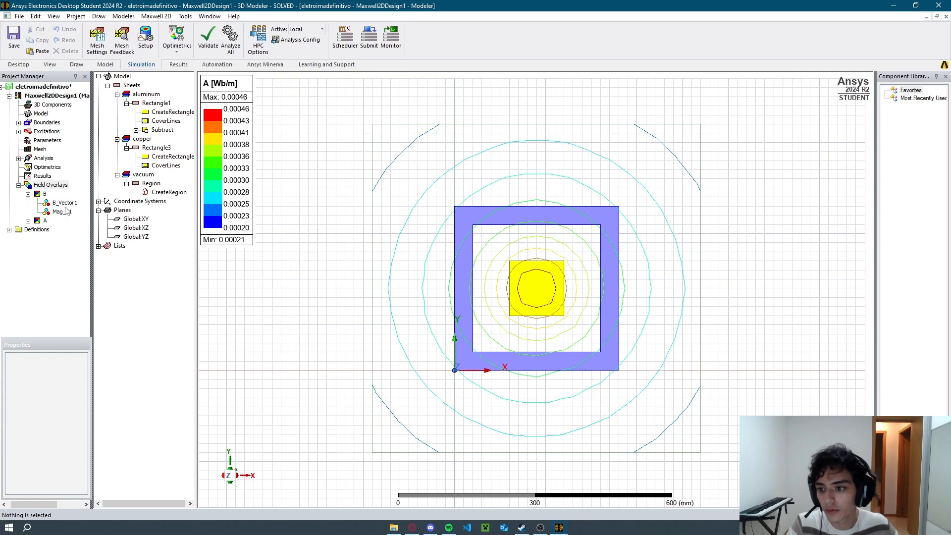
Examine the Mag_B1 and B_Vector1 plots for the aluminum frame, and switch to the presentation slide.
left_click(28, 220)
left_click(62, 212)
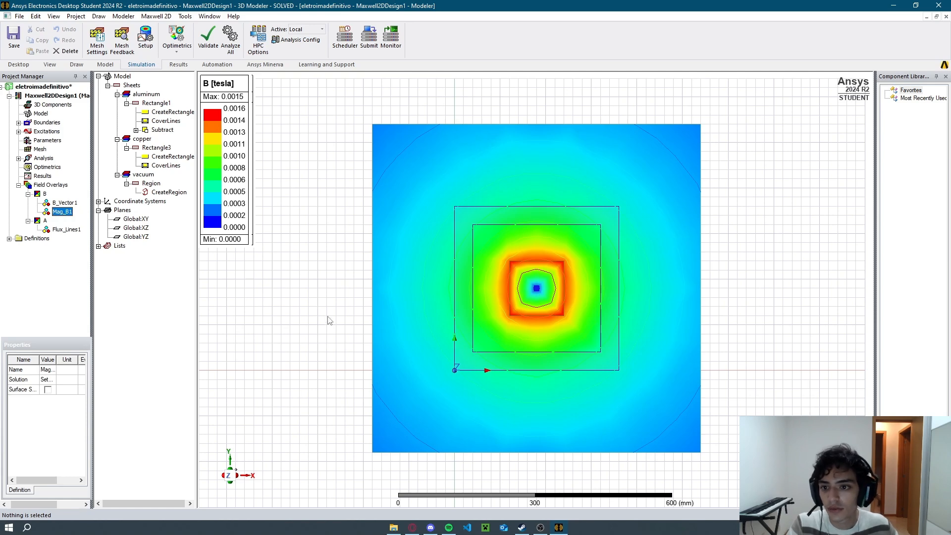
left_click(62, 203)
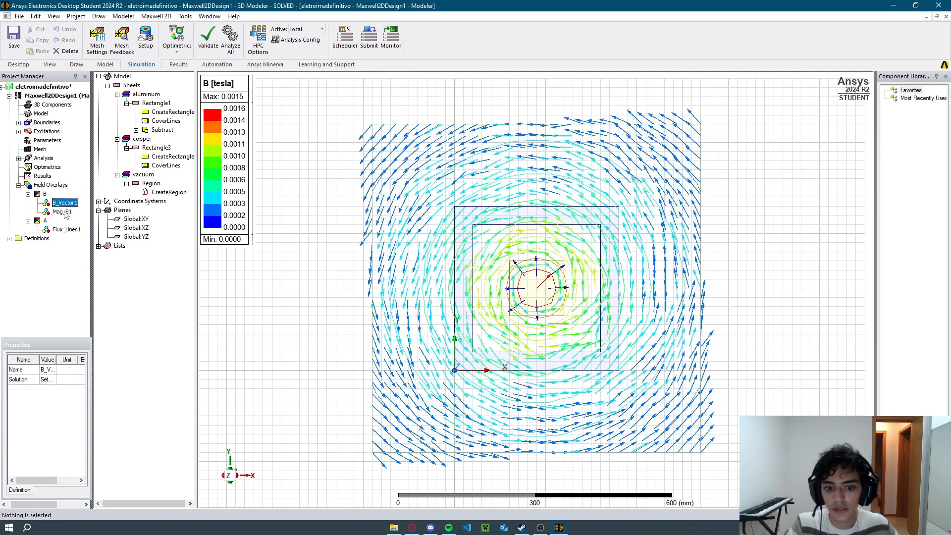
left_click(62, 211)
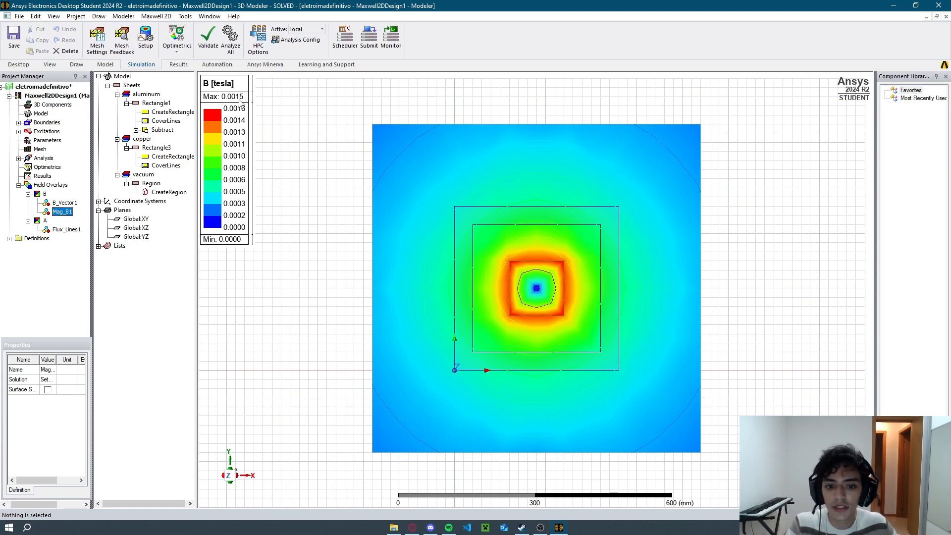
key("alt+Tab")
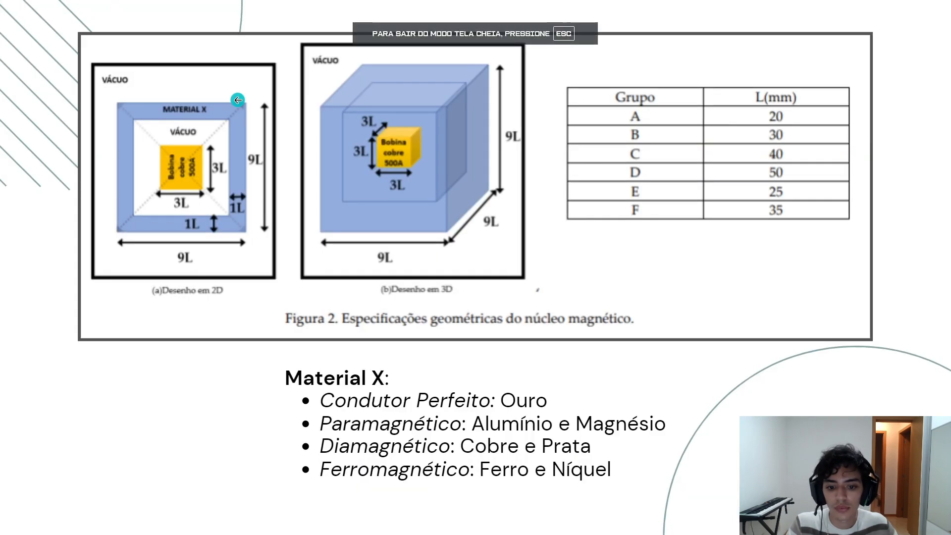
Check the material list on the presentation slide, and change the material of Rectangle1, the outer square frame, to magnesium.
key("alt+Tab")
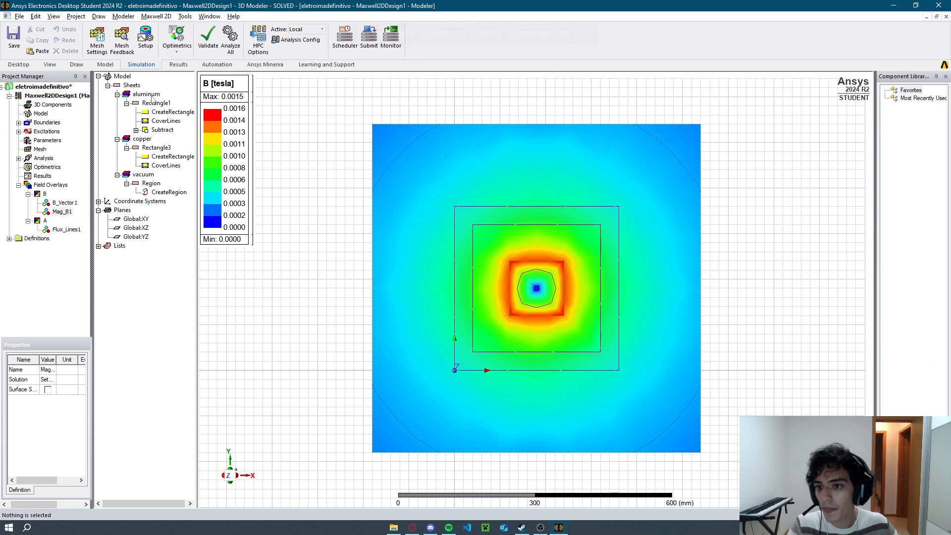
key("alt+Tab")
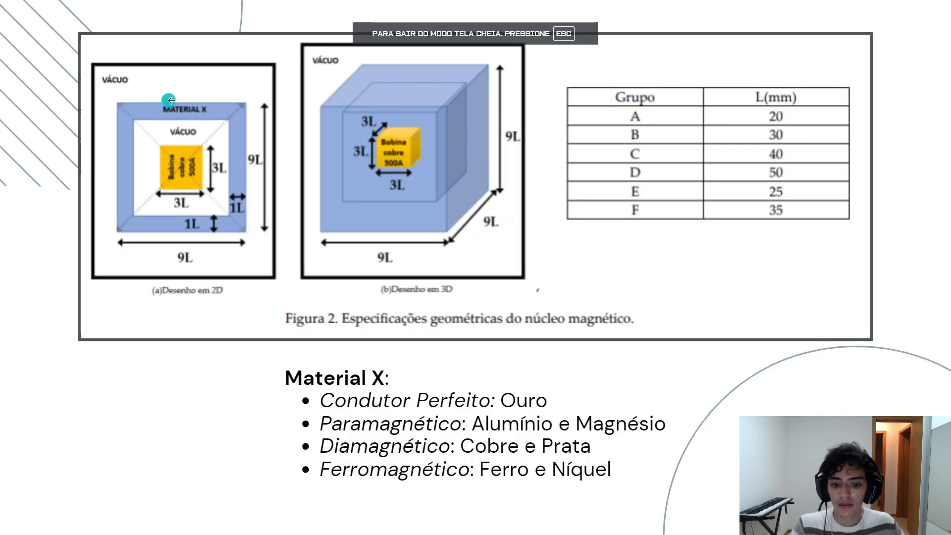
key("alt+Tab")
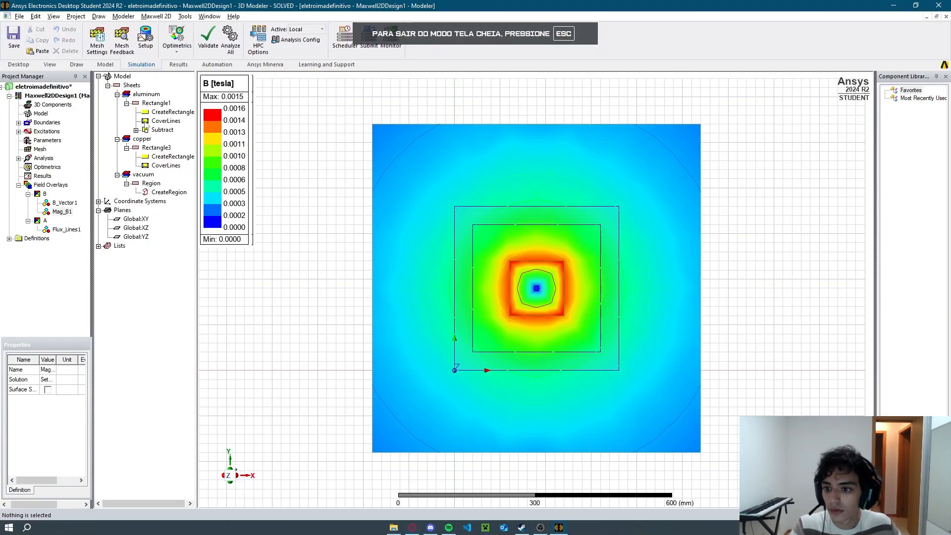
left_click(156, 103)
key("alt+Tab")
key("alt+Tab")
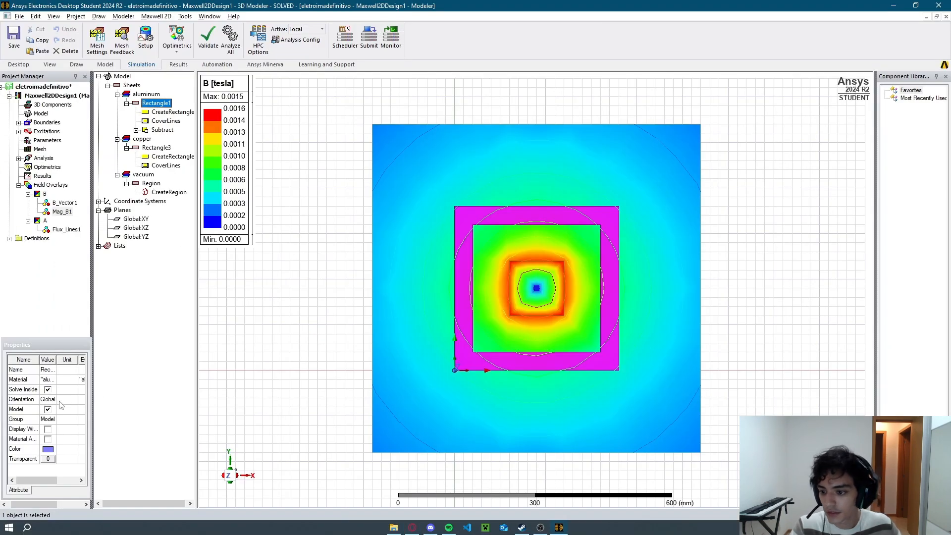
left_click(49, 380)
left_click(50, 390)
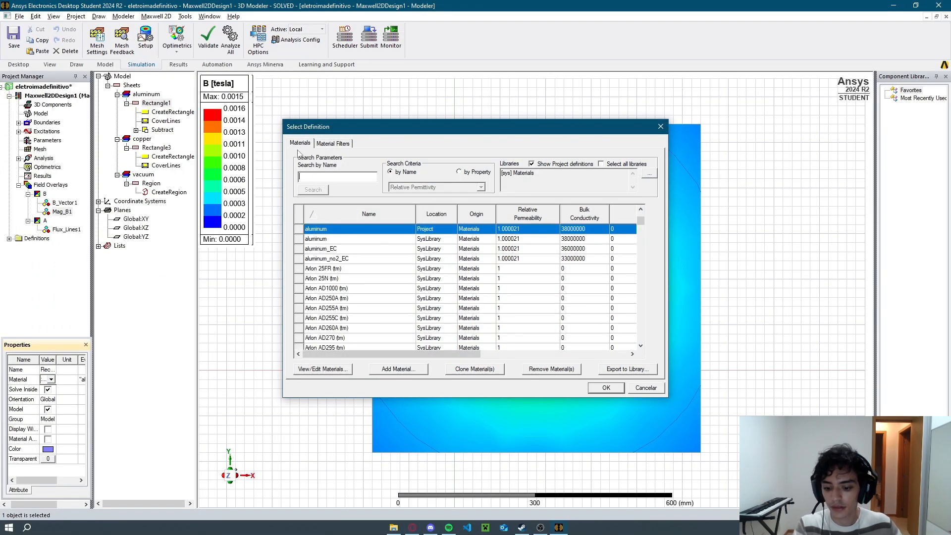
type("magnesium")
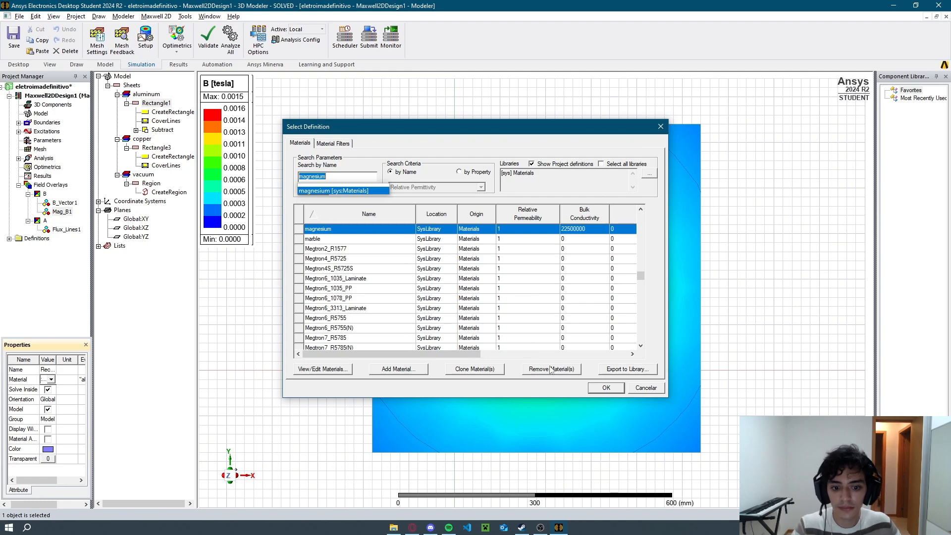
left_click(602, 389)
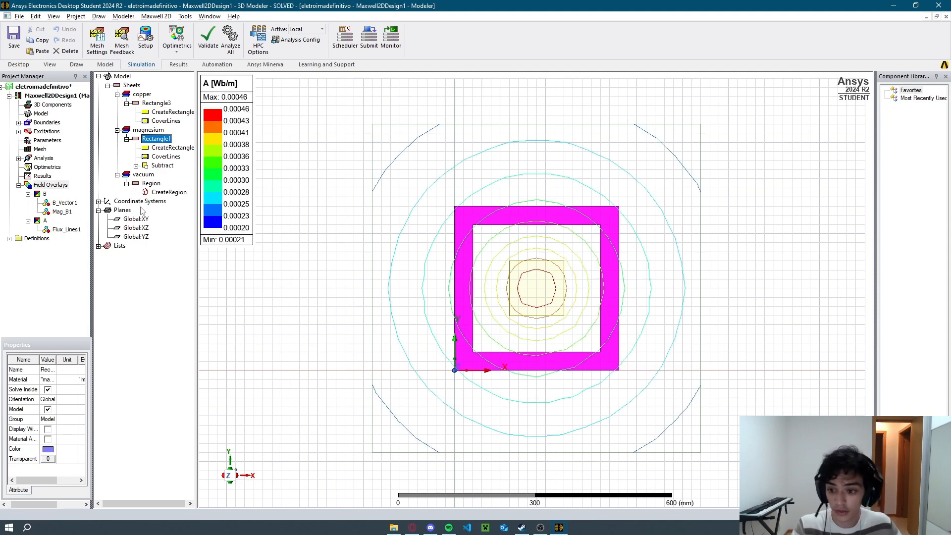
Examine the Flux_Lines1, Mag_B1 and B_Vector1 plots for the magnesium frame, and clear the frame's selection.
left_click(60, 230)
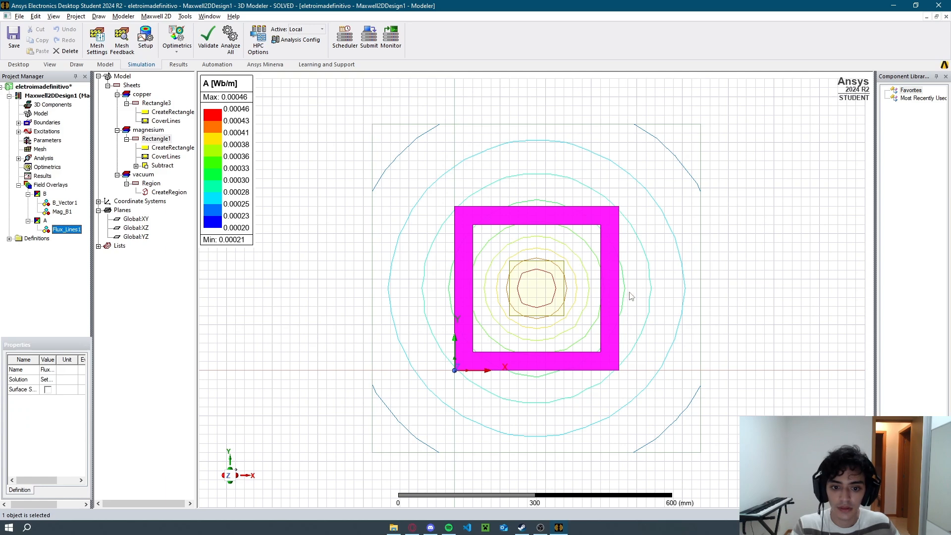
left_click(62, 212)
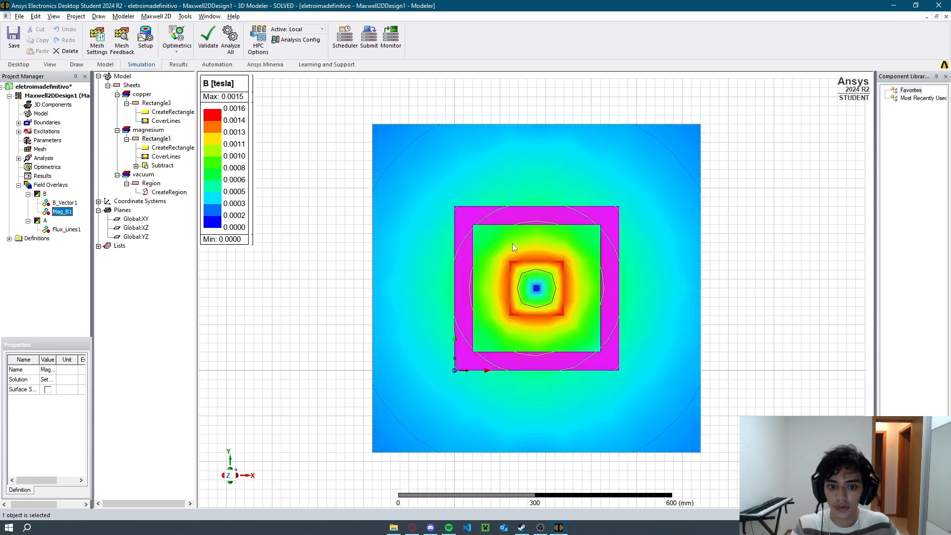
key("Up")
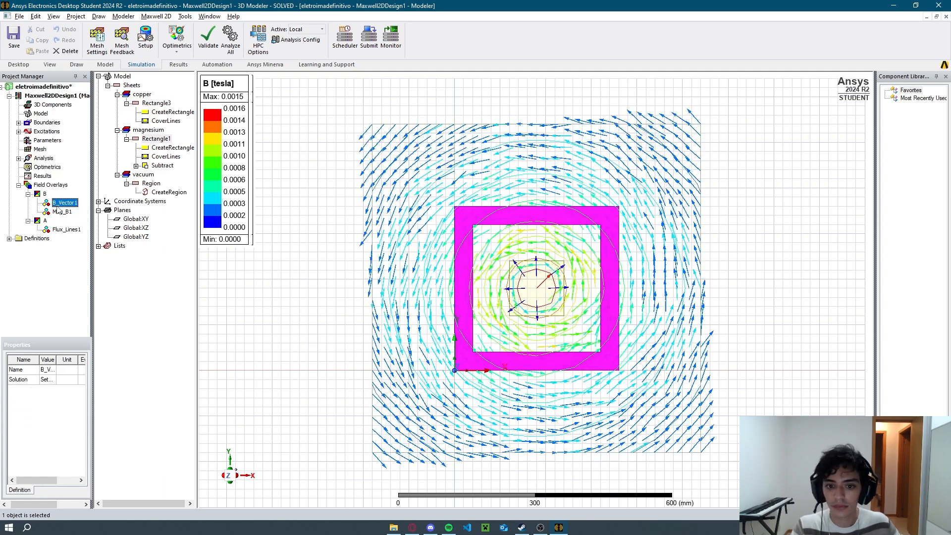
left_click(62, 212)
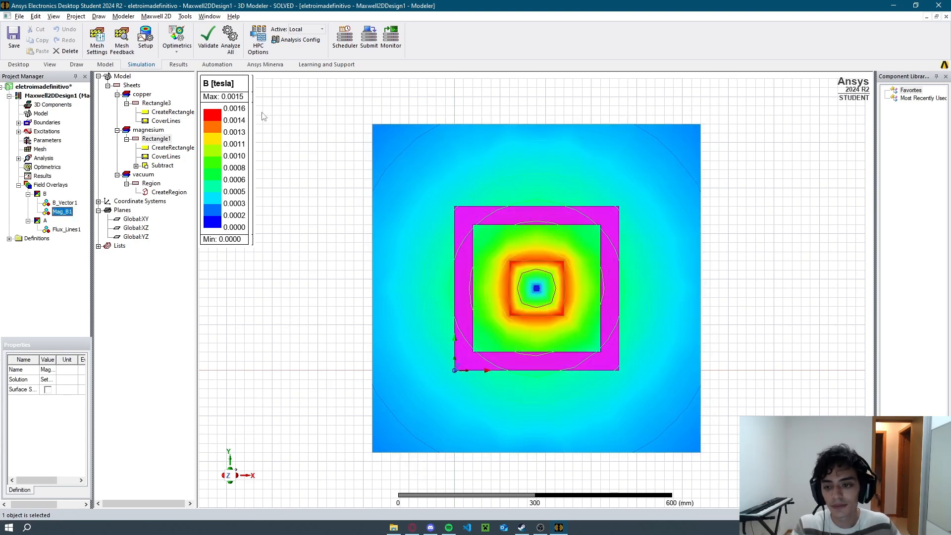
left_click(145, 95)
Consult the materials on the presentation slide, and change the material of Rectangle1, the outer frame, to copper.
key("alt+Tab")
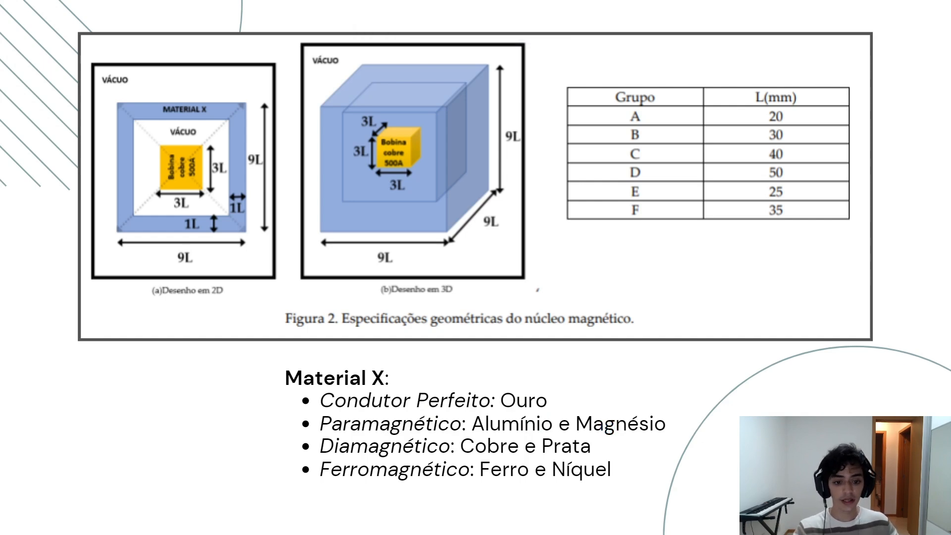
key("alt+Tab")
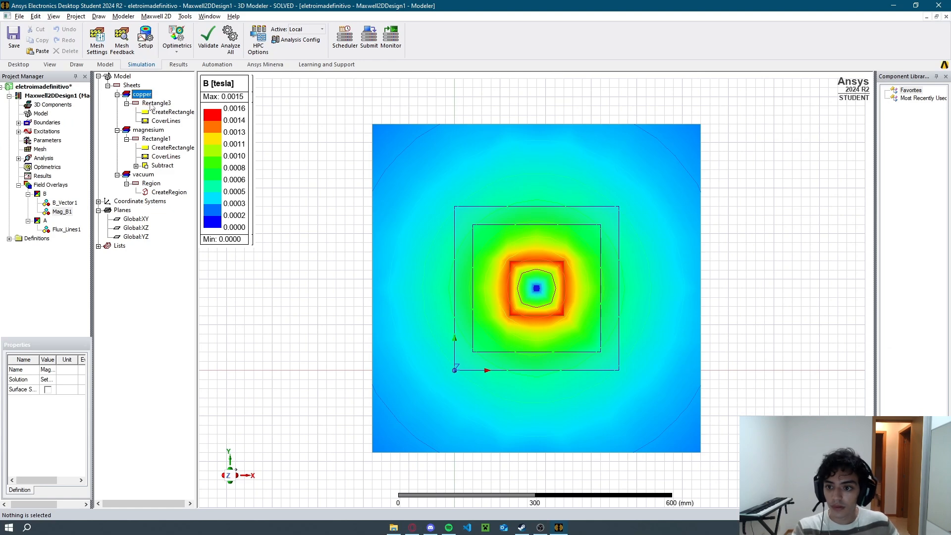
key("alt+Tab")
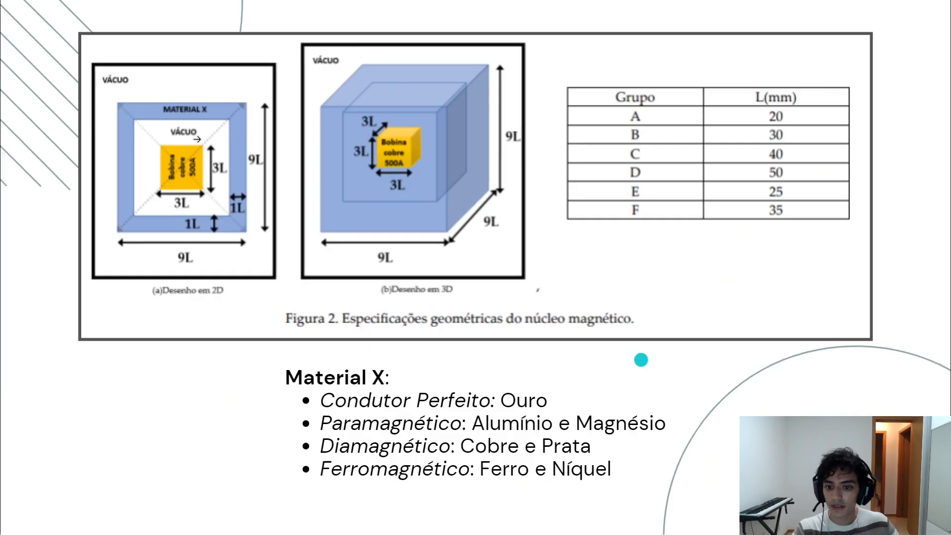
key("alt+Tab")
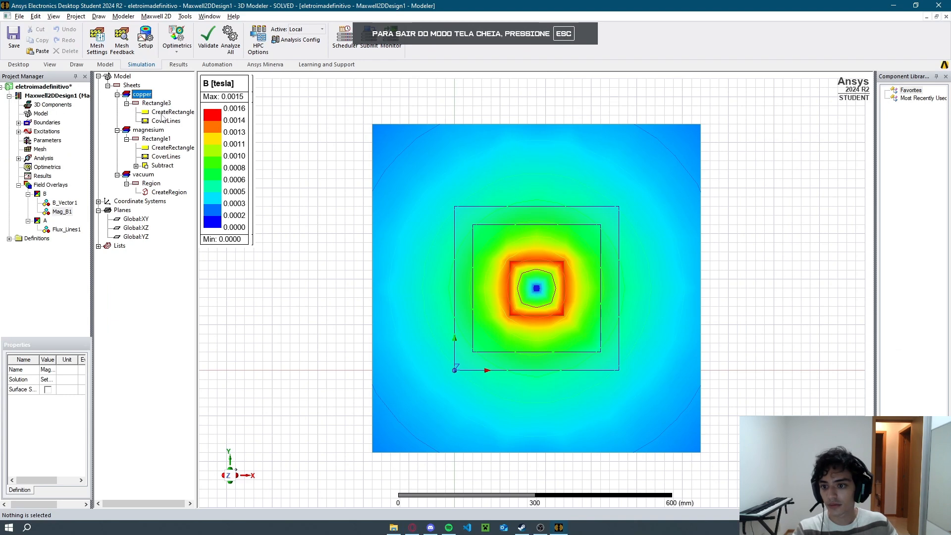
left_click(148, 130)
left_click(156, 139)
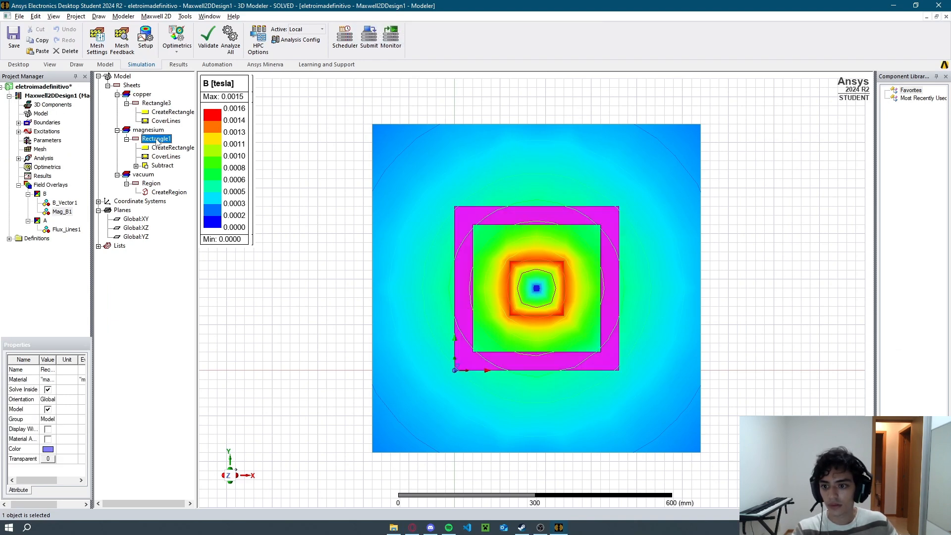
left_click(50, 380)
left_click(53, 406)
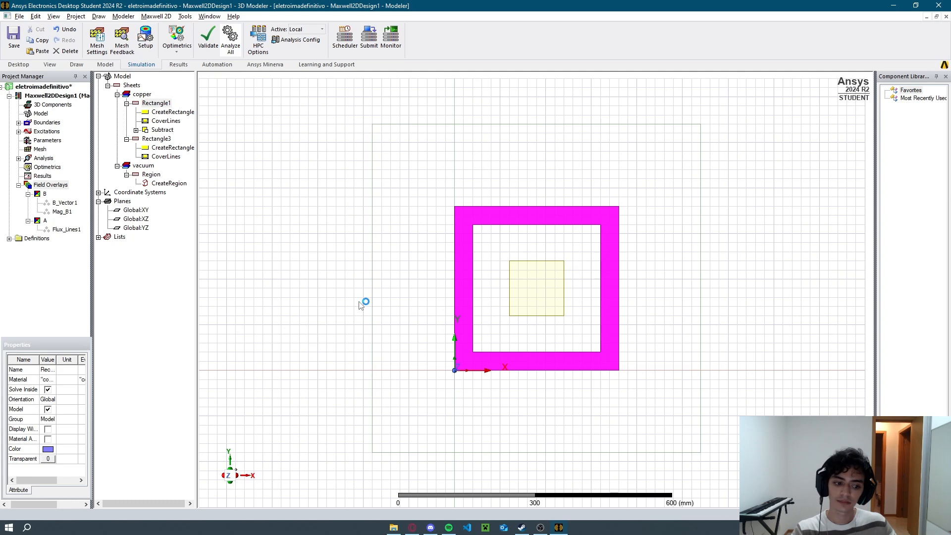
Examine the Flux_Lines1, Mag_B1 and B_Vector1 plots for the copper frame.
left_click(64, 230)
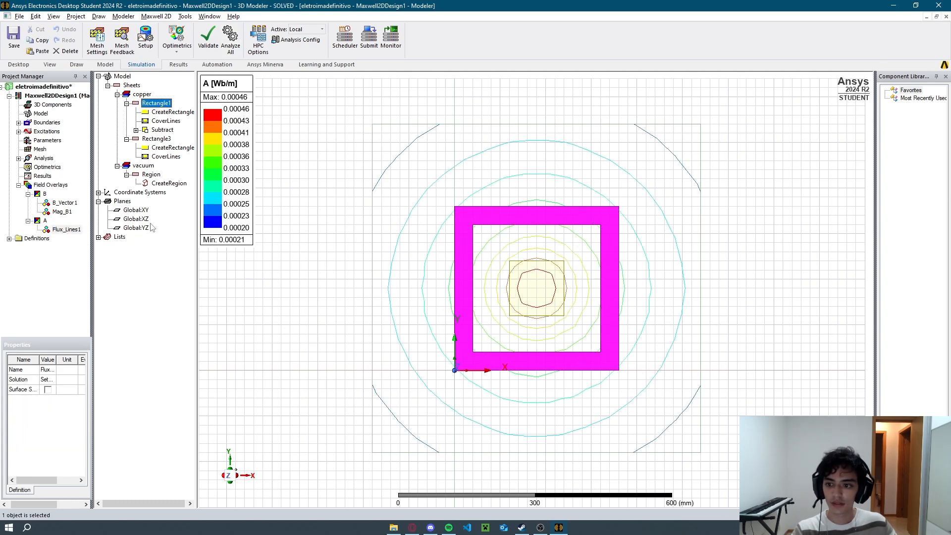
left_click(69, 214)
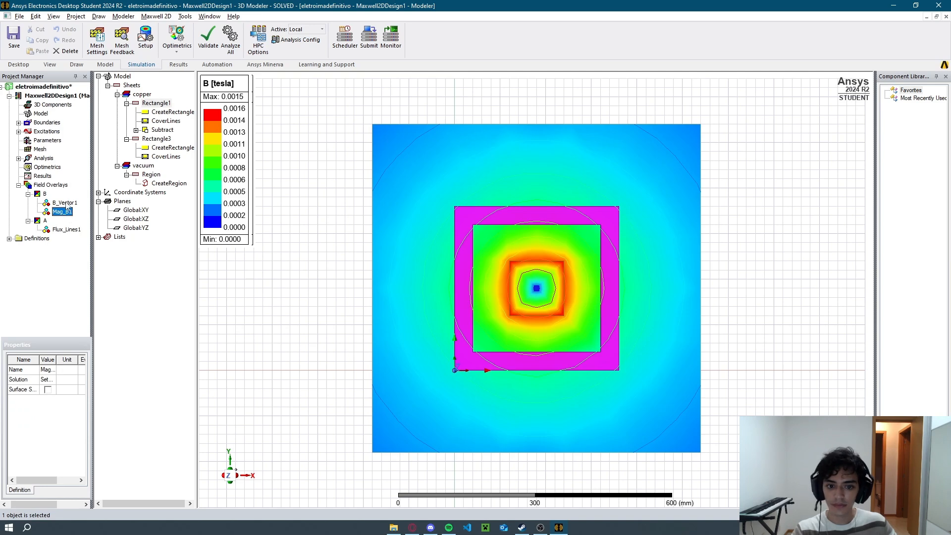
left_click(66, 203)
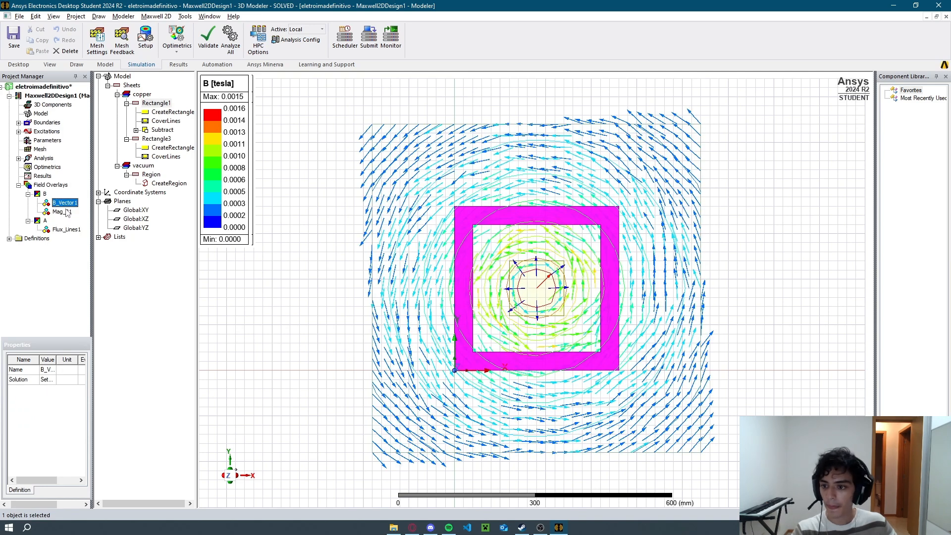
left_click(69, 213)
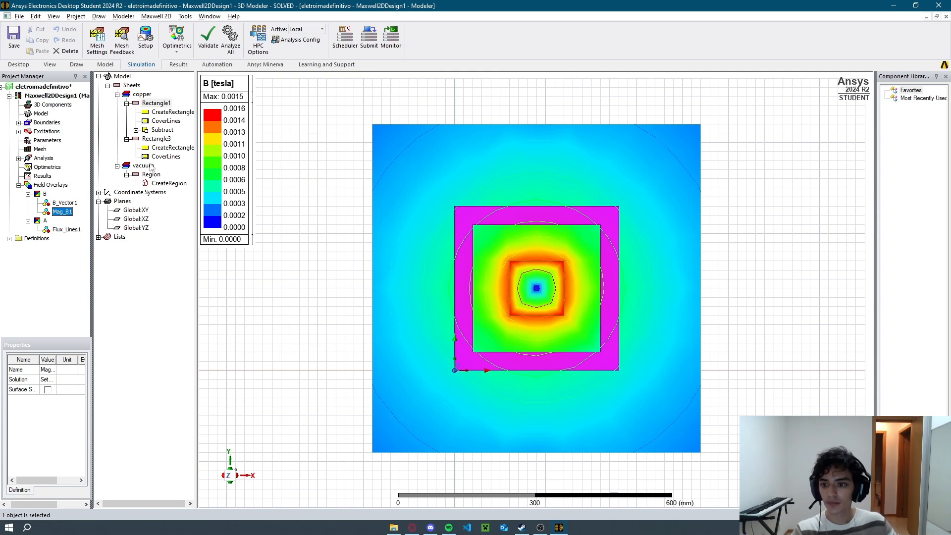
Change the material of Rectangle1, the outer square frame, to silver from the system materials library.
left_click(155, 103)
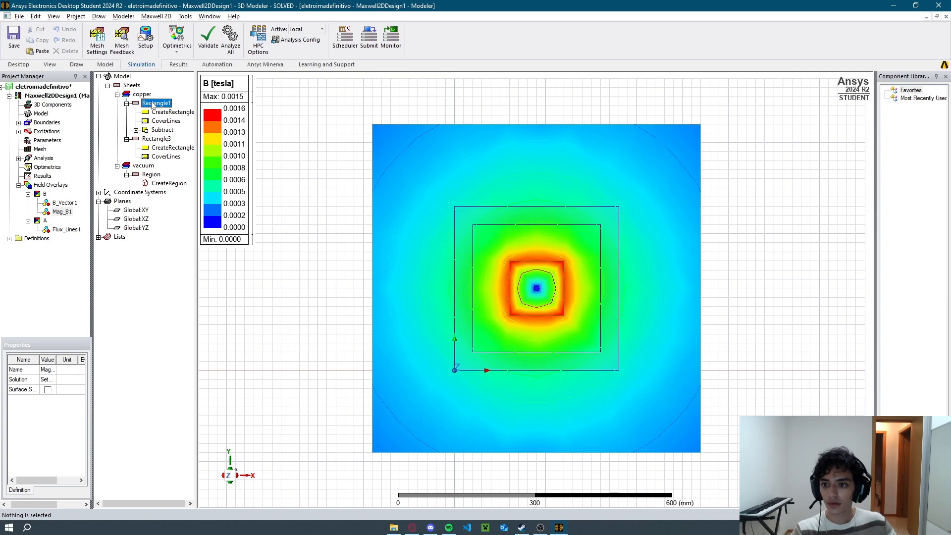
left_click(159, 139)
left_click(156, 104)
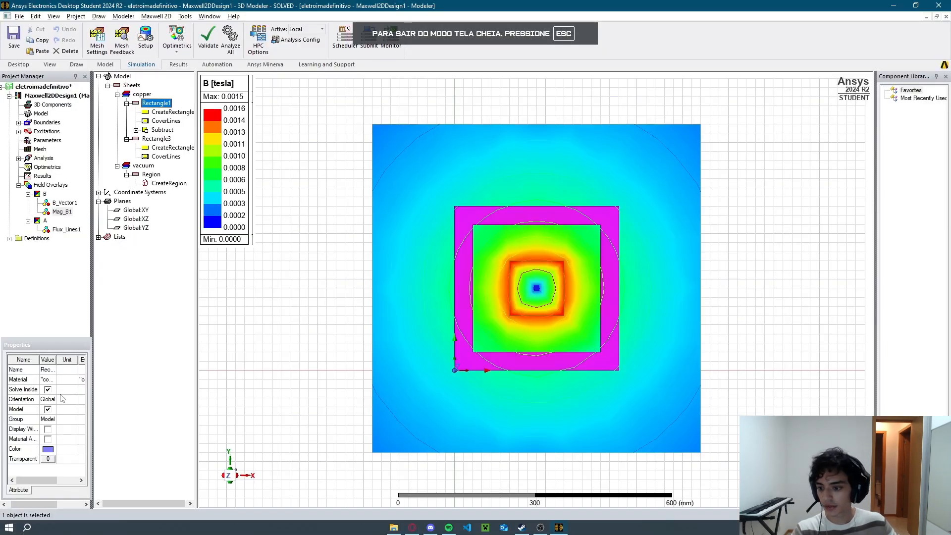
left_click(49, 380)
left_click(51, 380)
left_click(58, 390)
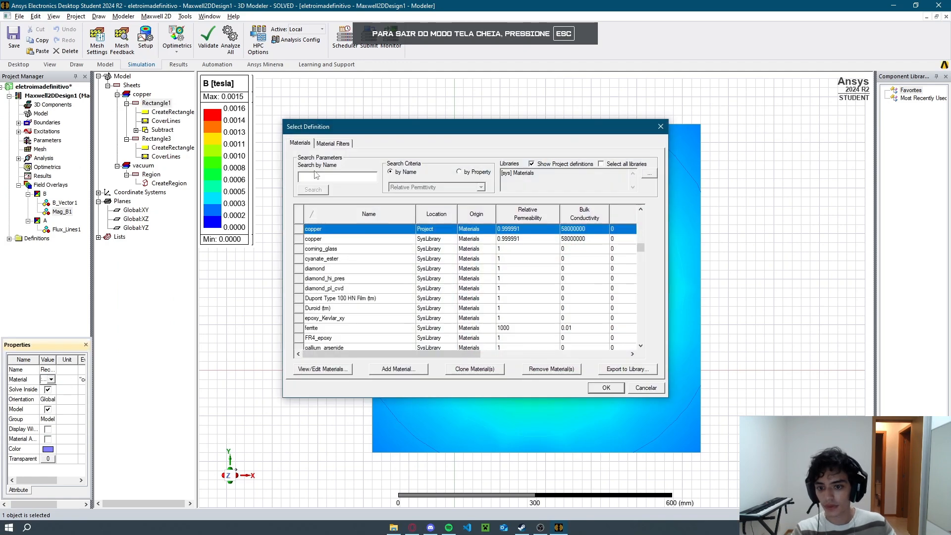
left_click(316, 177)
type("silv")
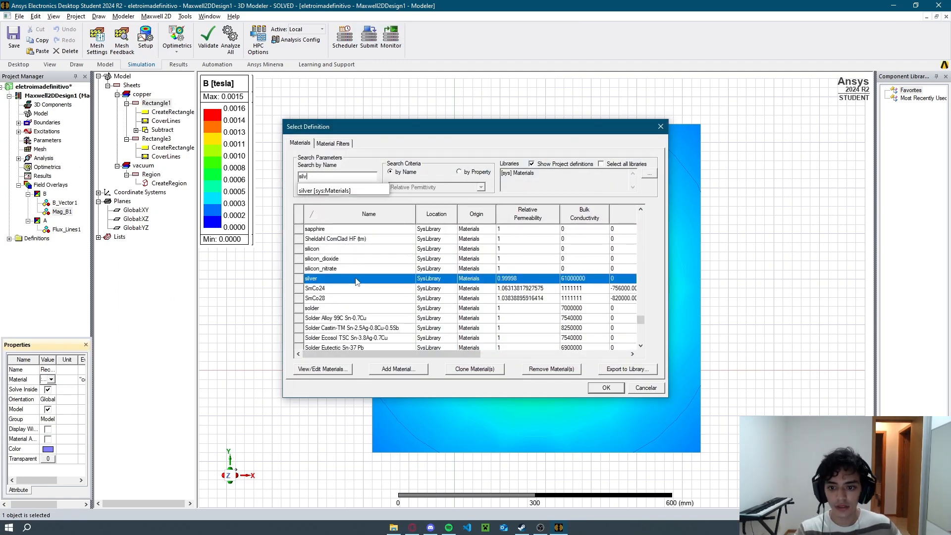
left_click(390, 281)
left_click(606, 387)
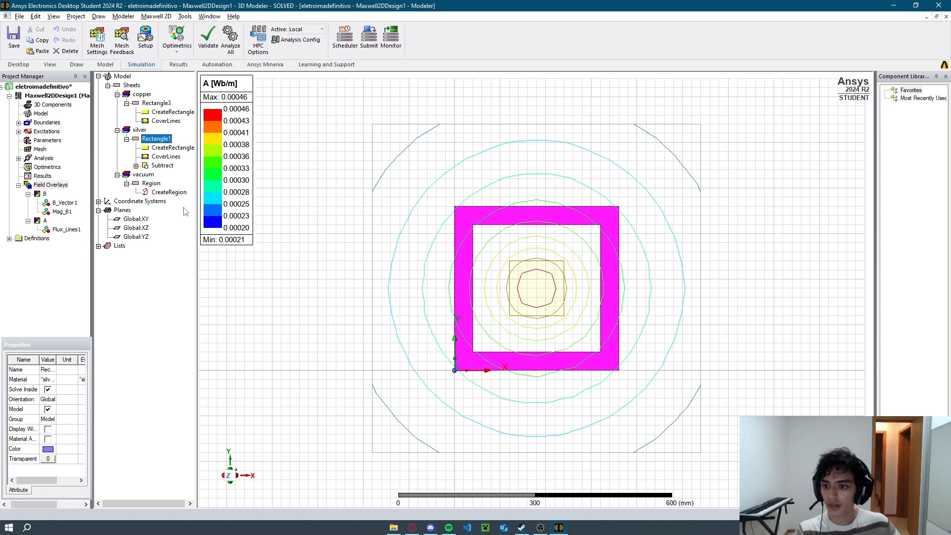
Examine the Flux_Lines1, Mag_B1 and B_Vector1 plots for the silver frame, and clear the frame's selection.
left_click(66, 229)
left_click(63, 212)
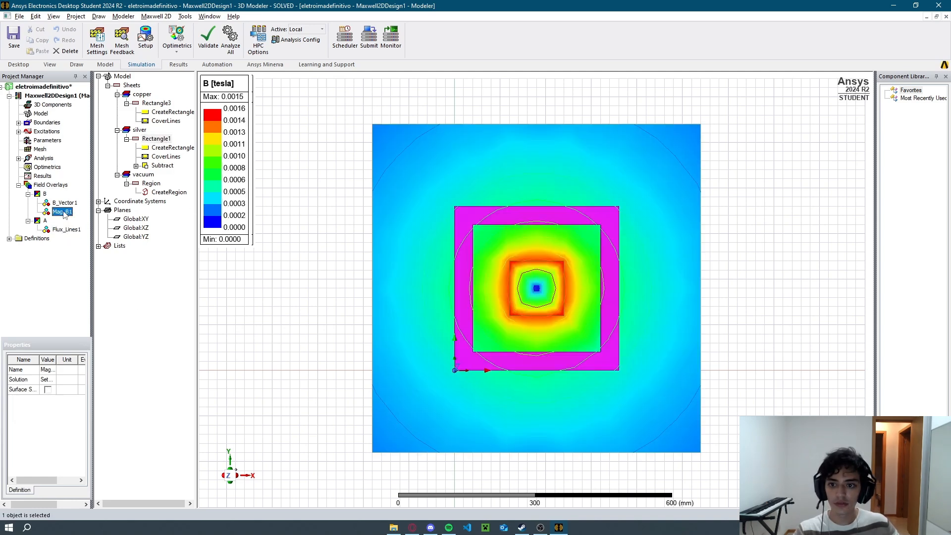
left_click(65, 203)
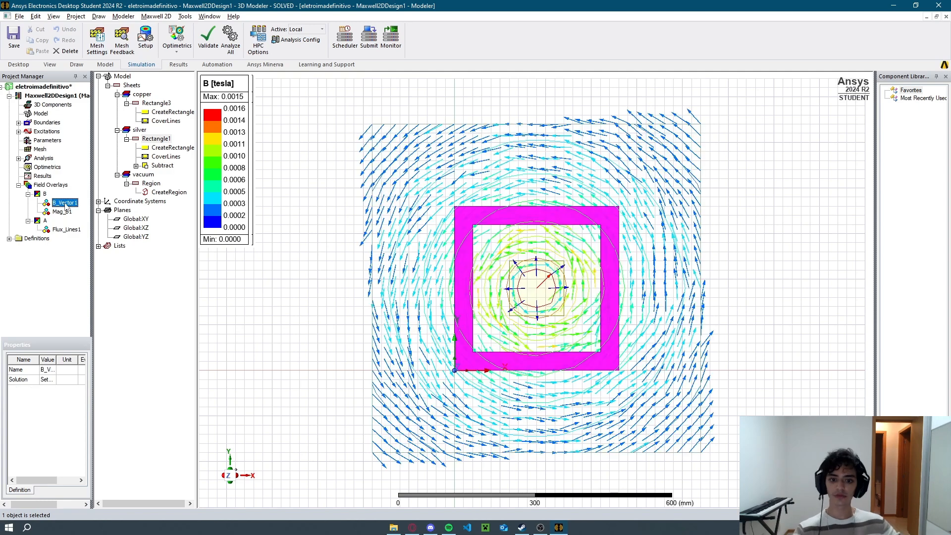
left_click(60, 211)
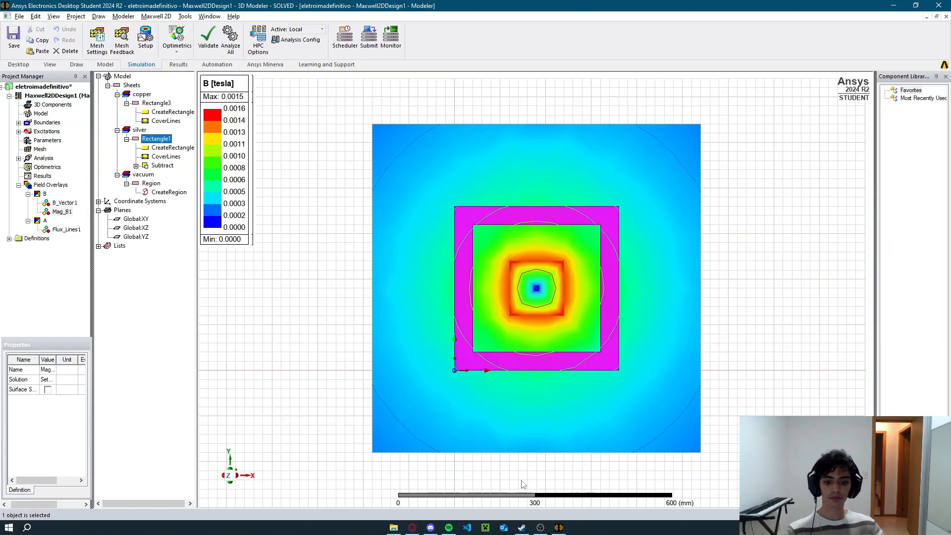
key("alt+Tab")
left_click(355, 366)
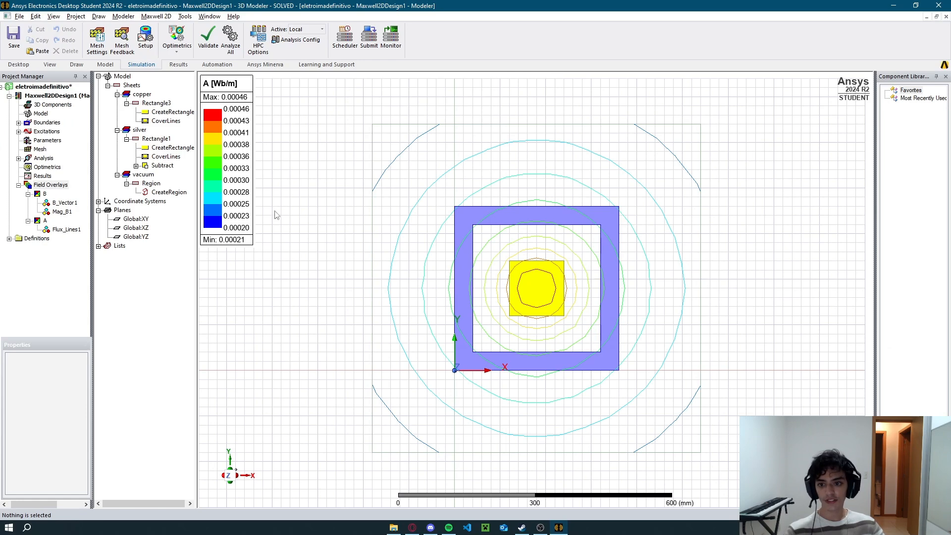
Change the material of Rectangle1, the outer square frame, to iron from the system materials library, and rerun the analysis.
left_click(150, 139)
left_click(48, 379)
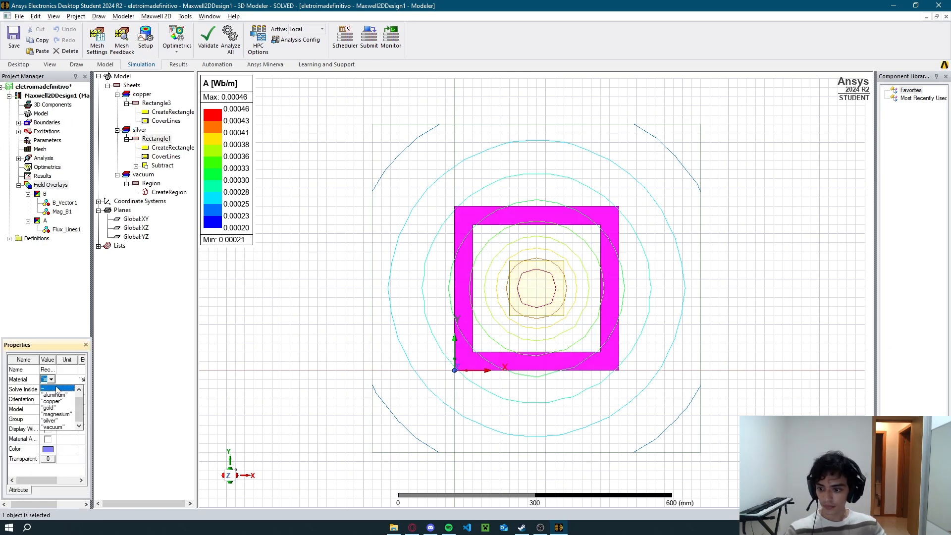
left_click(63, 392)
left_click(53, 378)
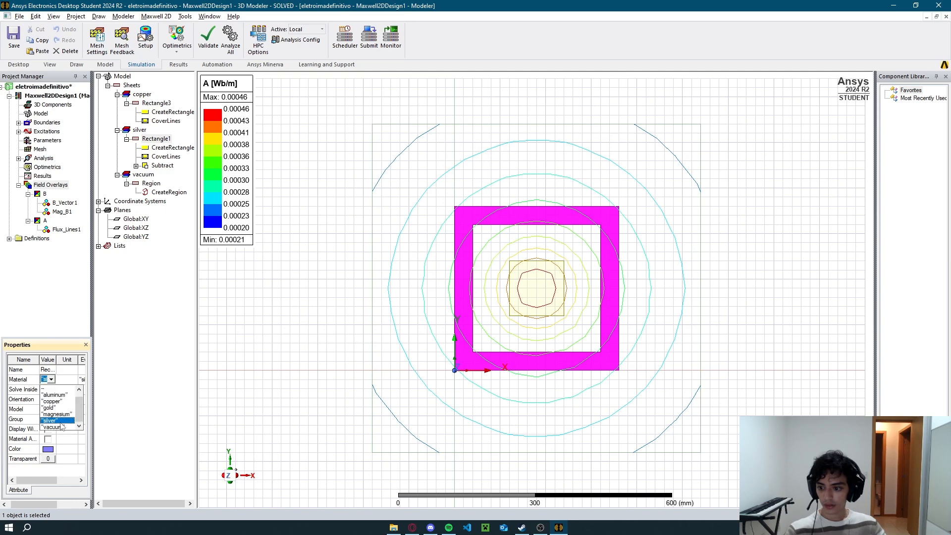
scroll(62, 415, "up", 1)
left_click(47, 390)
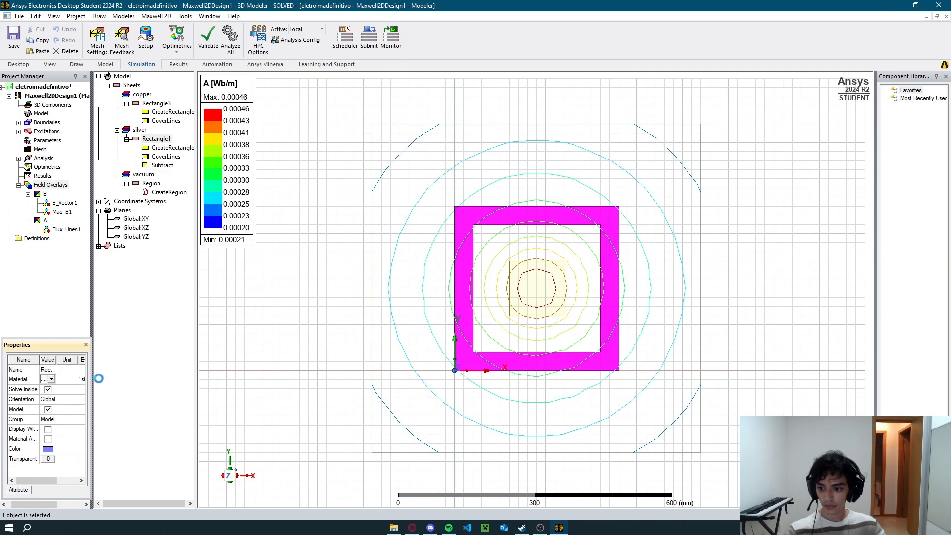
key("alt+Tab")
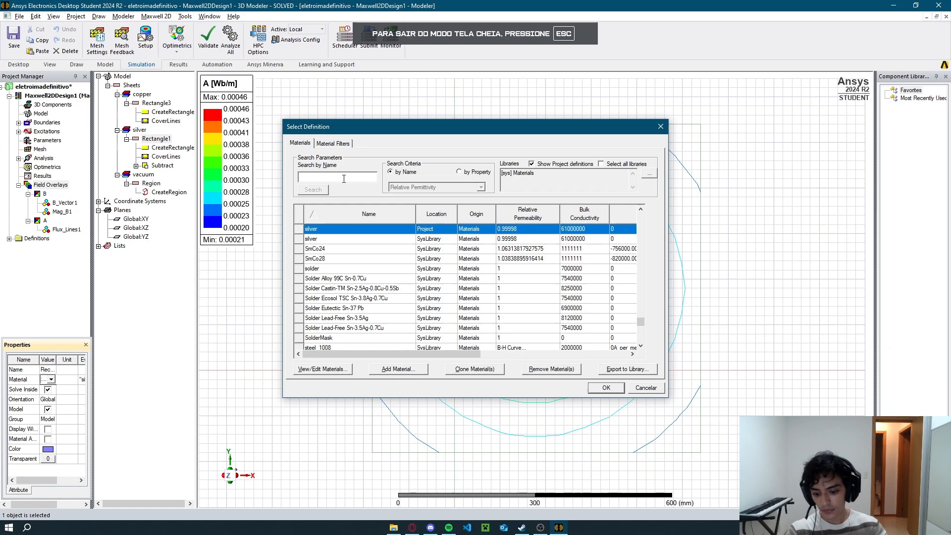
type("iron")
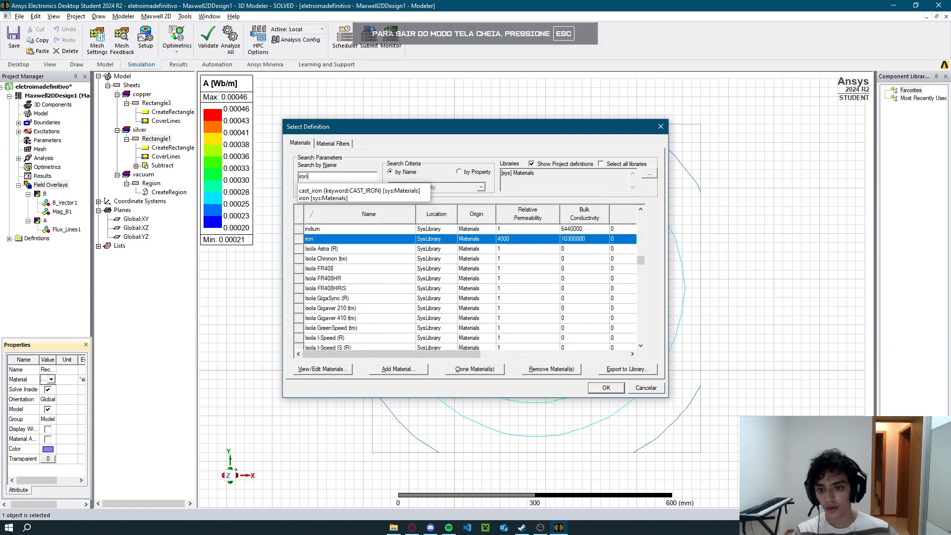
left_click(344, 198)
left_click(612, 388)
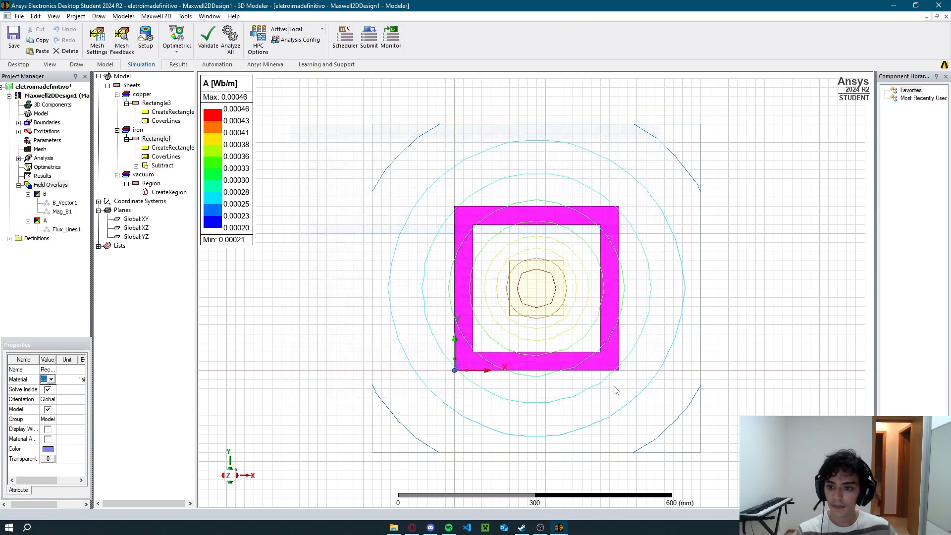
left_click(232, 41)
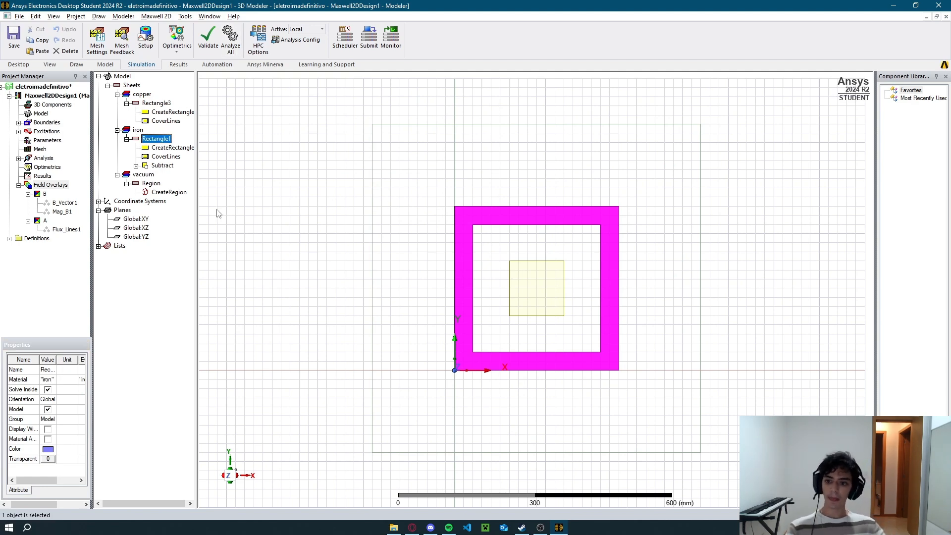
Examine the Flux_Lines1 plot for the iron frame, toggling the plot's visibility off and on, with the frame deselected.
left_click(76, 229)
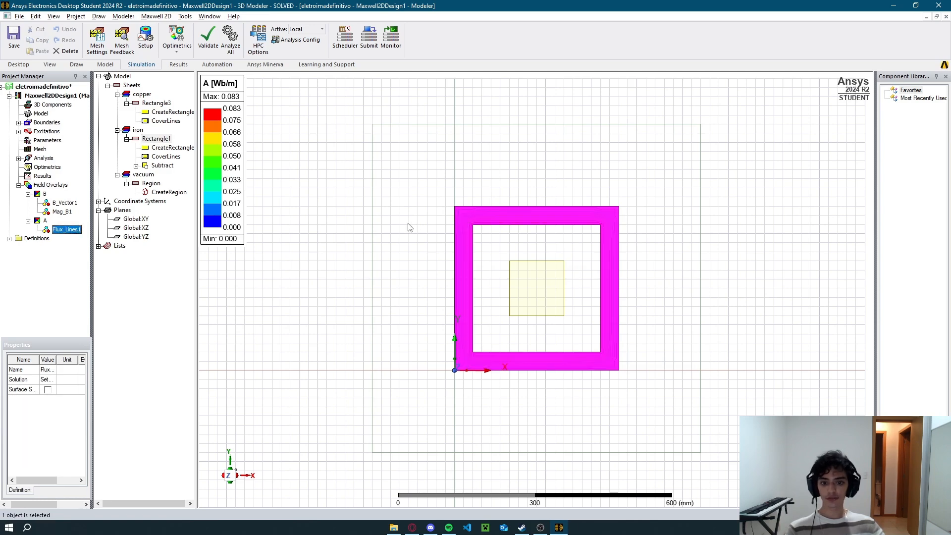
scroll(409, 228, "up", 3)
left_click(66, 231)
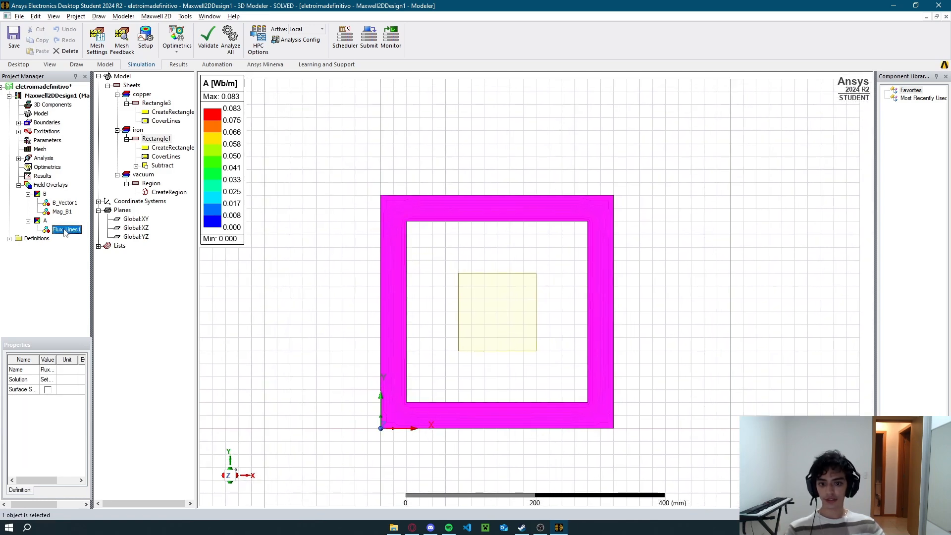
right_click(68, 232)
left_click(132, 322)
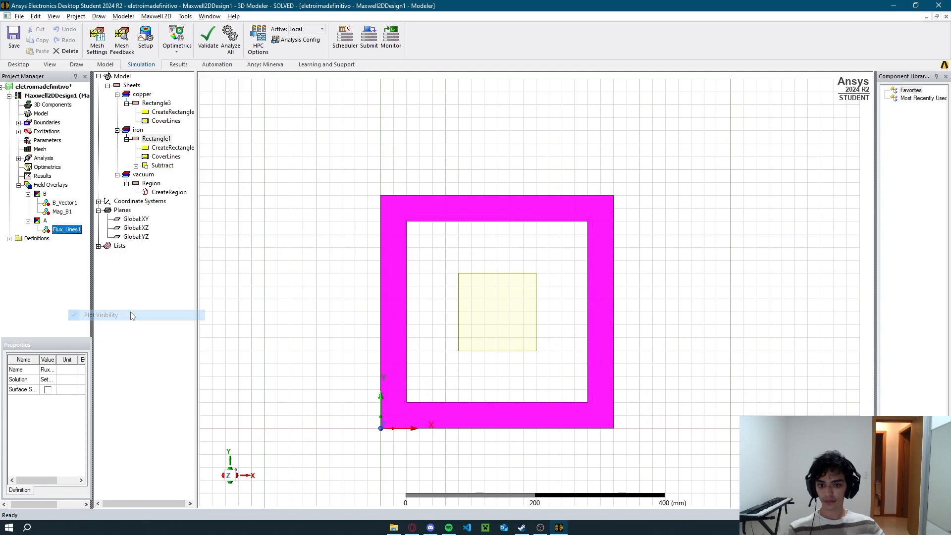
right_click(69, 230)
left_click(127, 320)
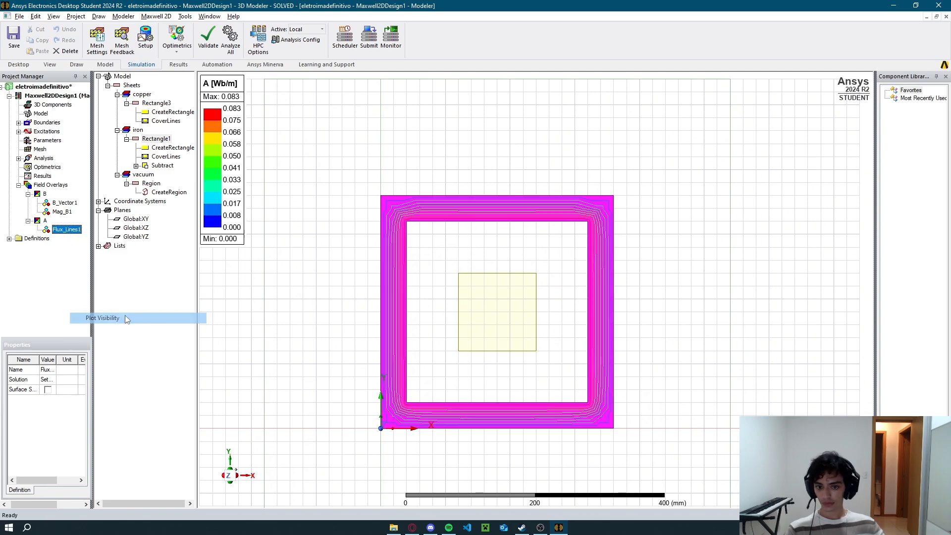
scroll(582, 379, "up", 1)
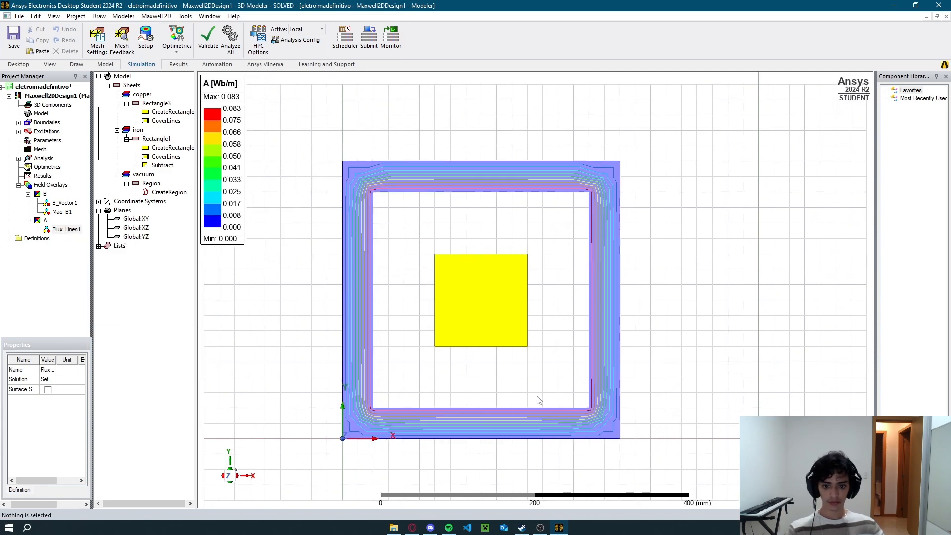
scroll(416, 425, "up", 2)
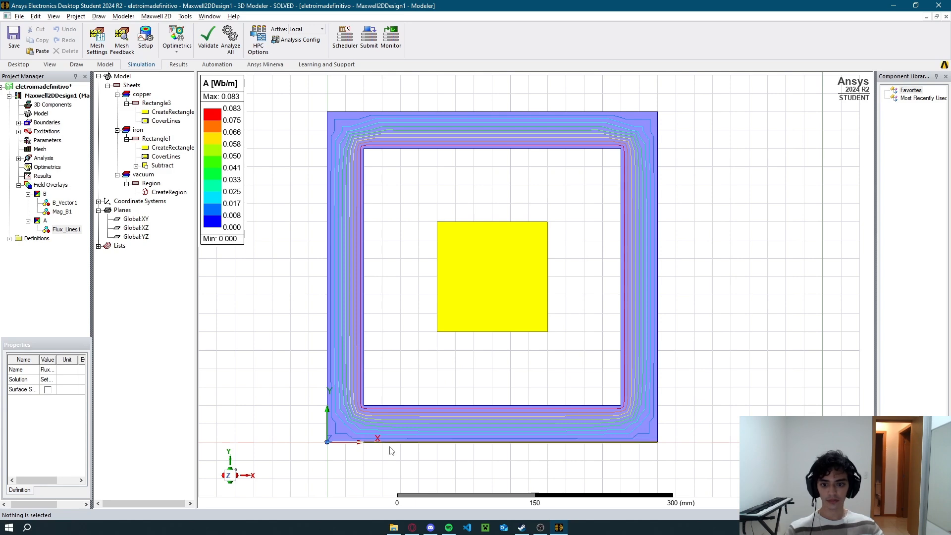
Examine the Mag_B1 flux density plot for the iron frame, and consult the material classification on the presentation slide.
left_click(62, 212)
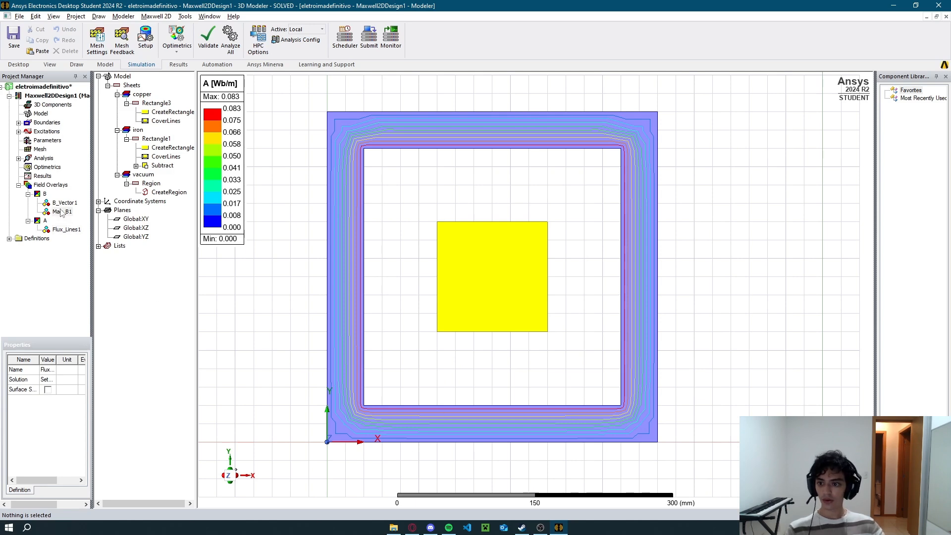
scroll(456, 291, "up", 1)
scroll(457, 289, "down", 5)
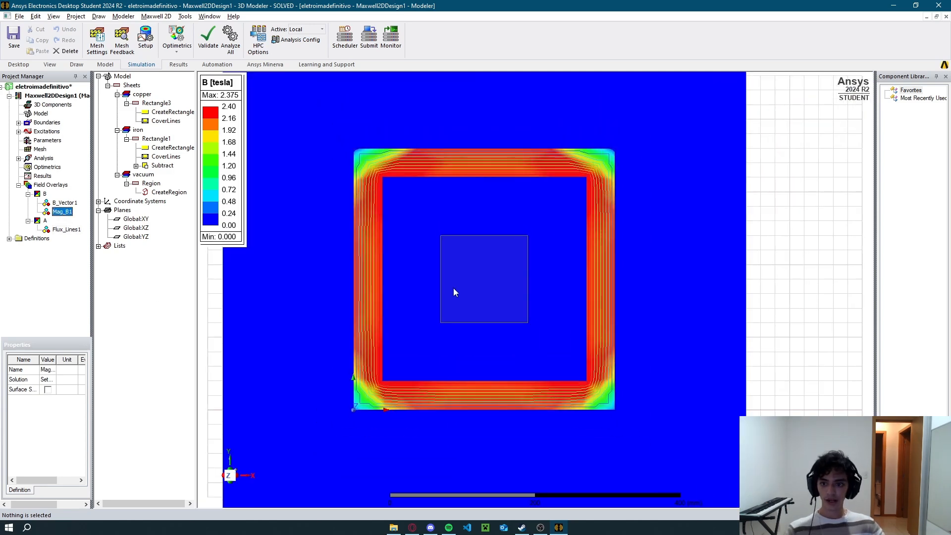
scroll(453, 292, "up", 2)
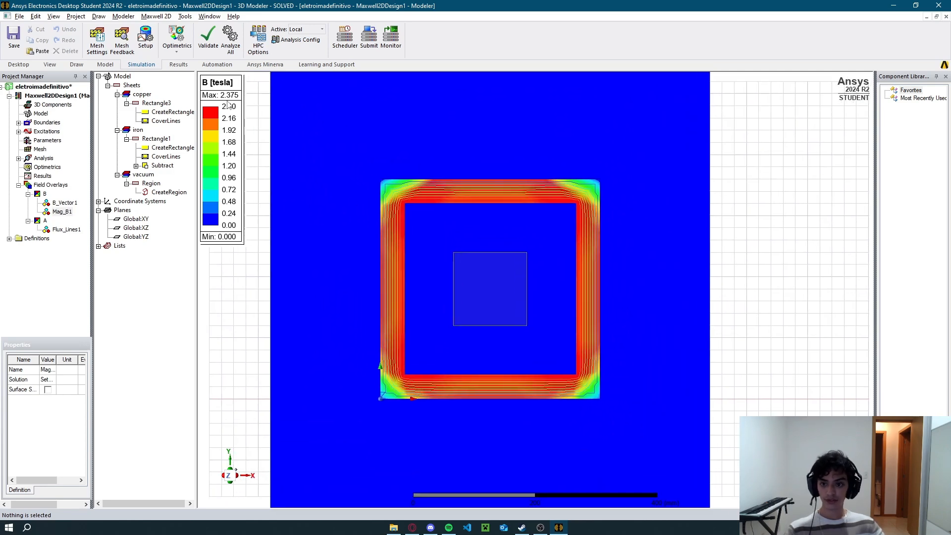
key("alt+Tab")
key("alt+Tab")
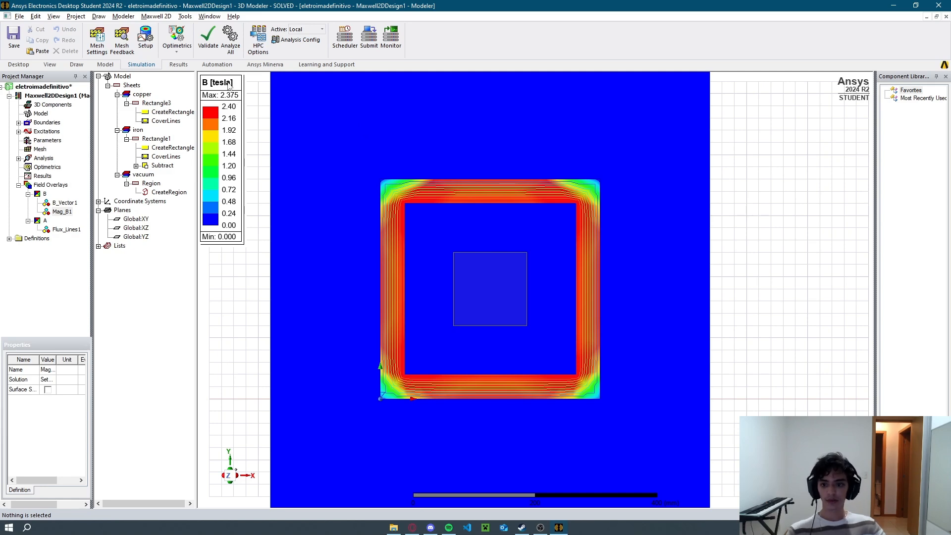
key("alt+Tab")
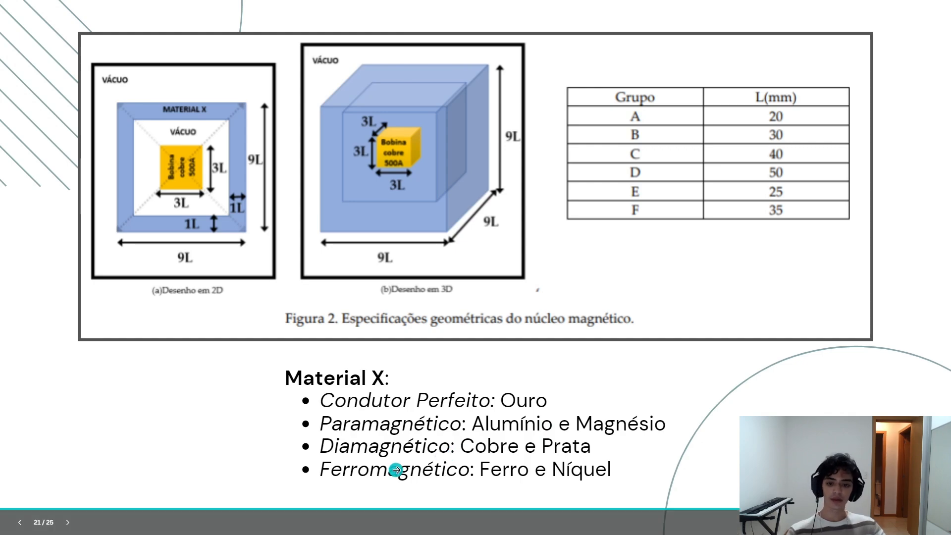
key("alt+Tab")
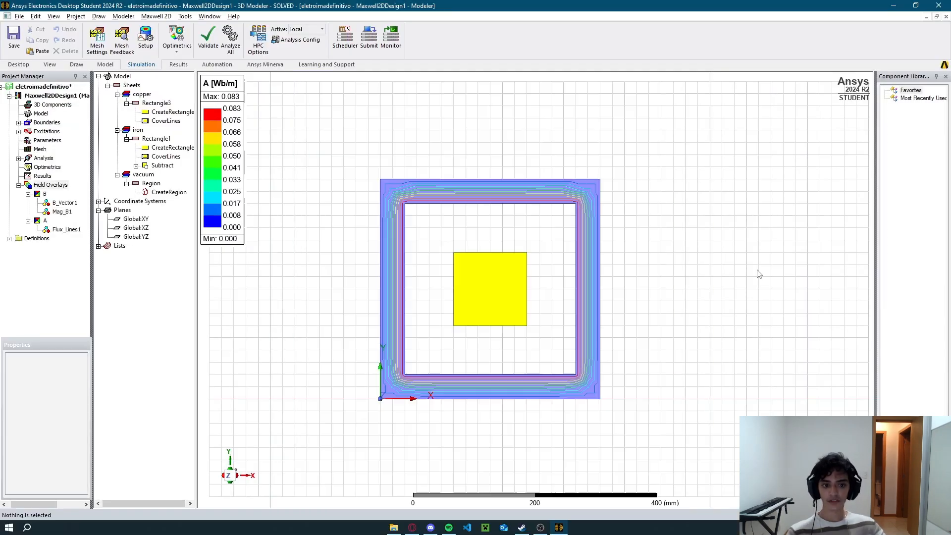
Examine the B_Vector1 plot for the iron frame, inspecting the vectors around the coil, inside the frame and outside it.
left_click(69, 203)
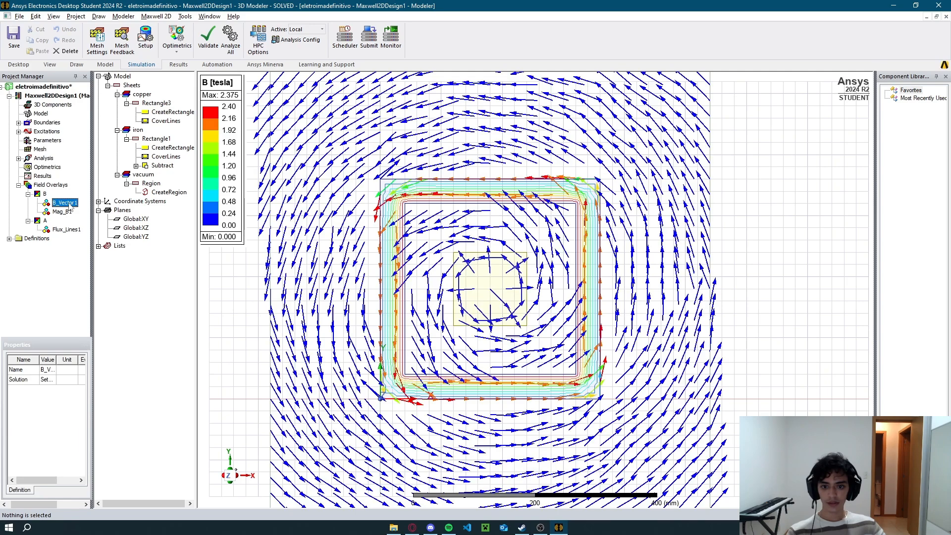
scroll(540, 288, "up", 2)
scroll(542, 287, "up", 2)
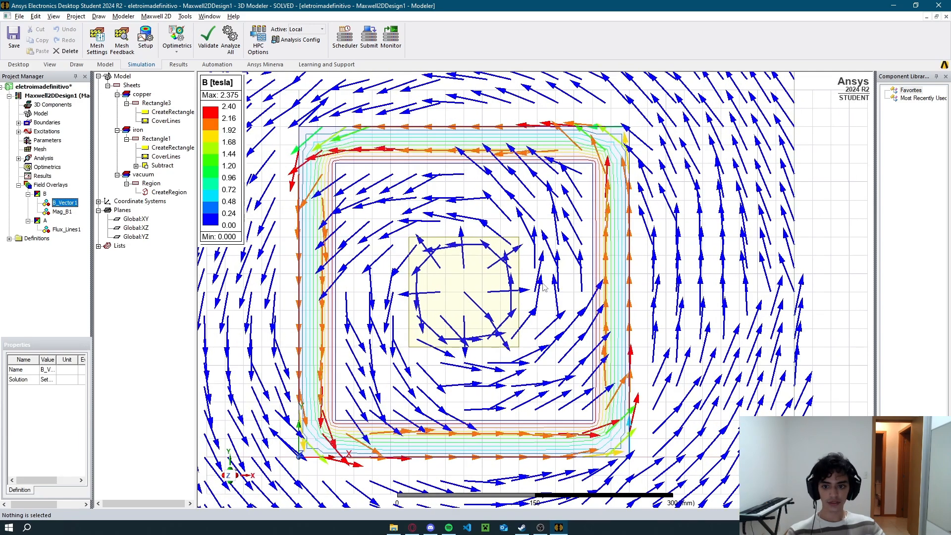
left_click_drag(543, 287, 583, 266, "shift")
scroll(627, 278, "down", 3)
scroll(627, 274, "down", 4)
scroll(596, 270, "up", 3)
scroll(694, 312, "down", 1)
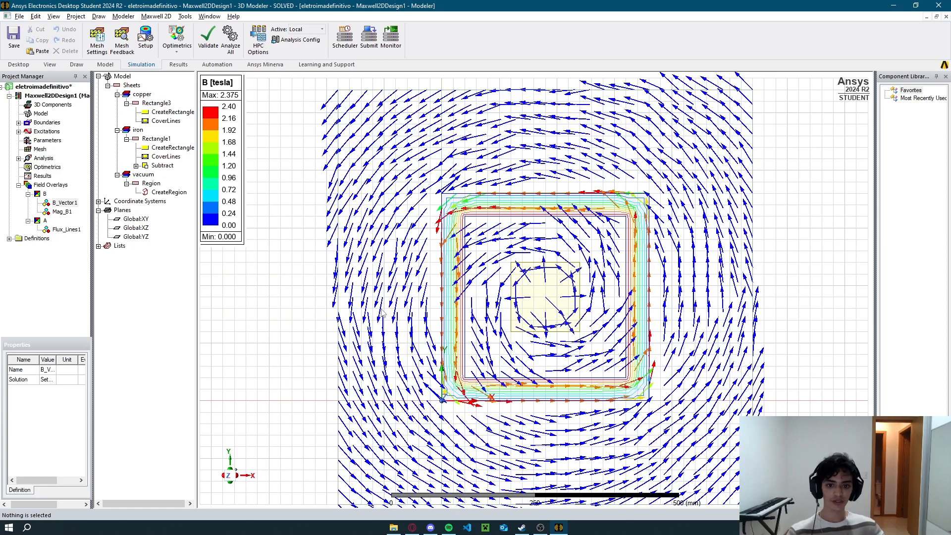
scroll(496, 297, "up", 2)
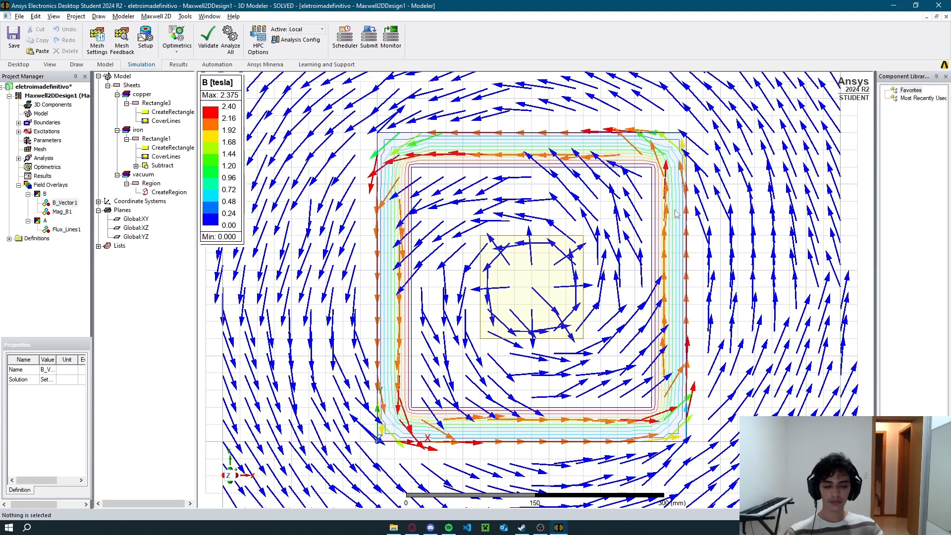
scroll(491, 374, "down", 1)
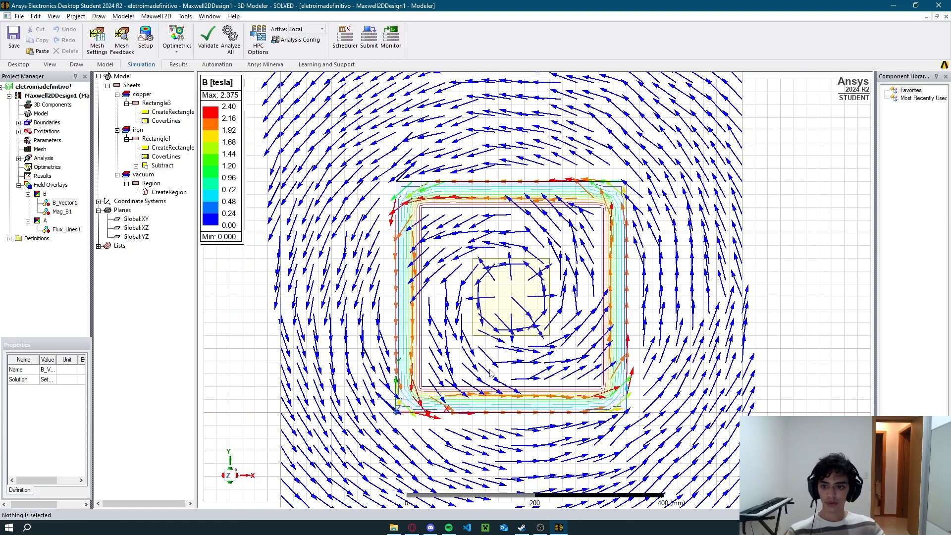
Change the material of Rectangle1, the outer square frame, to nickel, DC, solve the design again, and clear the selection.
left_click(139, 130)
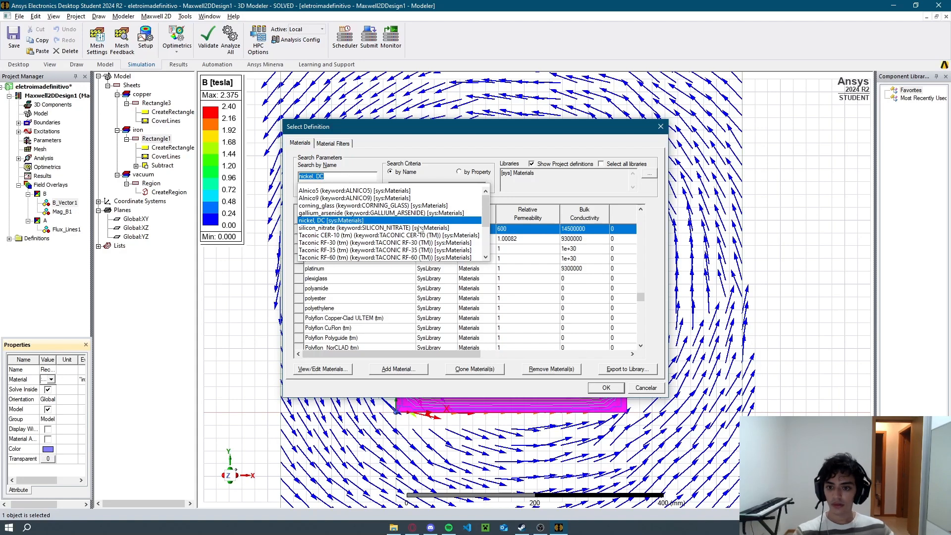
scroll(417, 252, "down", 3)
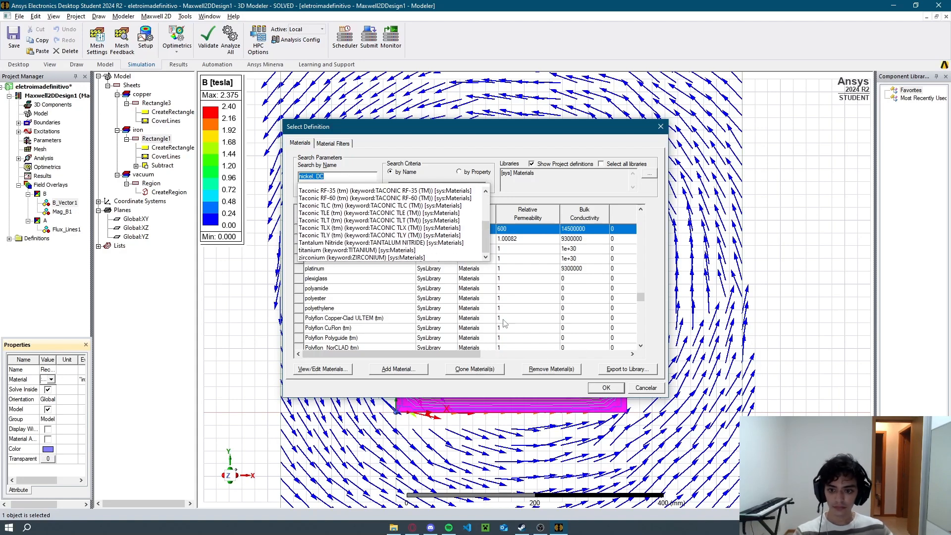
left_click(603, 389)
left_click(317, 278)
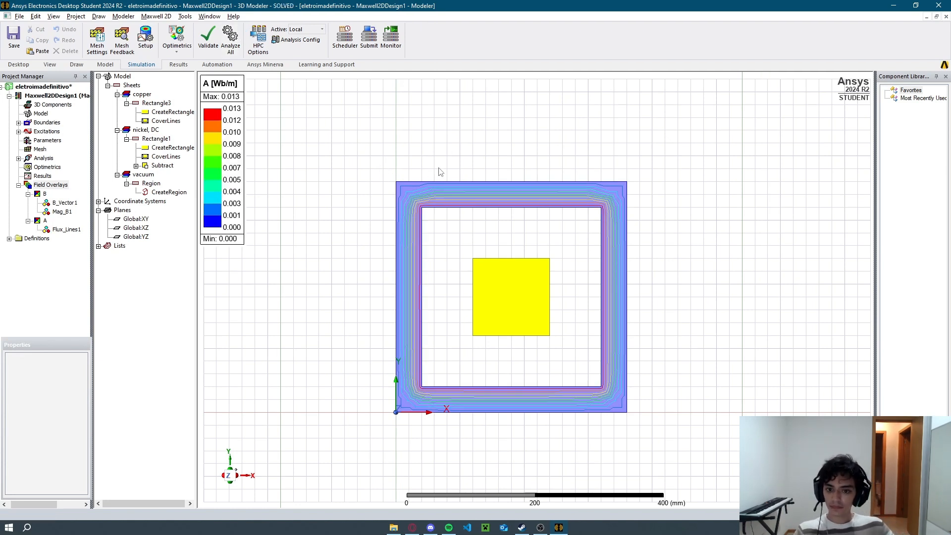
Examine the Flux_Lines1, Mag_B1 and B_Vector1 plots for the nickel frame.
left_click(66, 230)
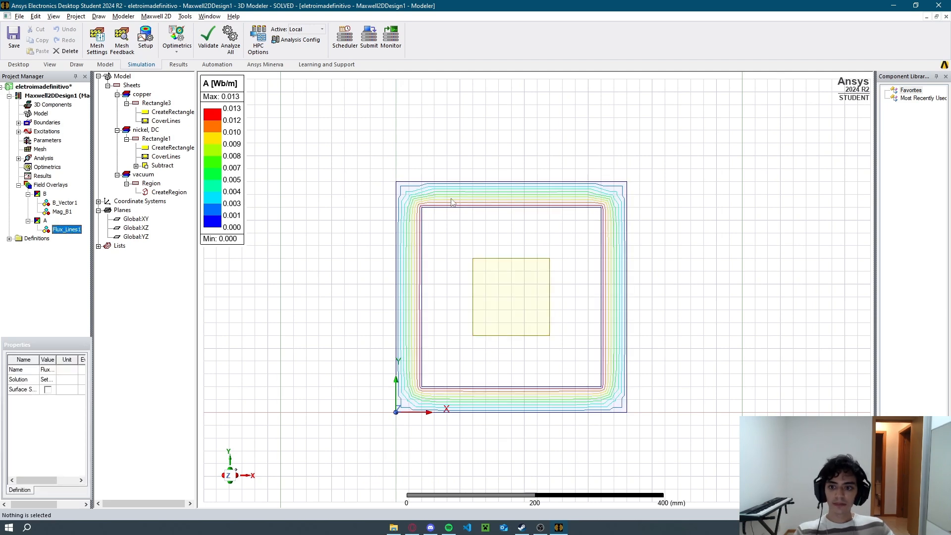
left_click(61, 212)
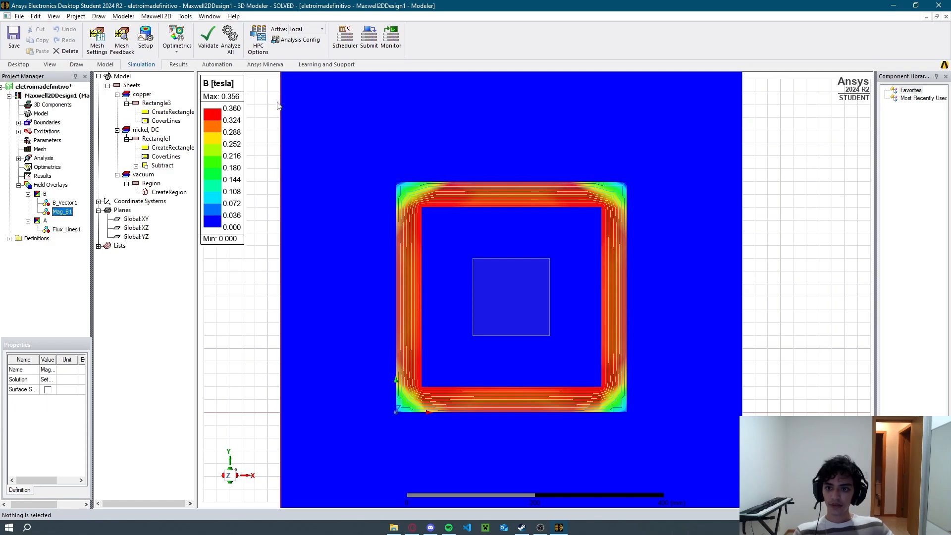
left_click(65, 202)
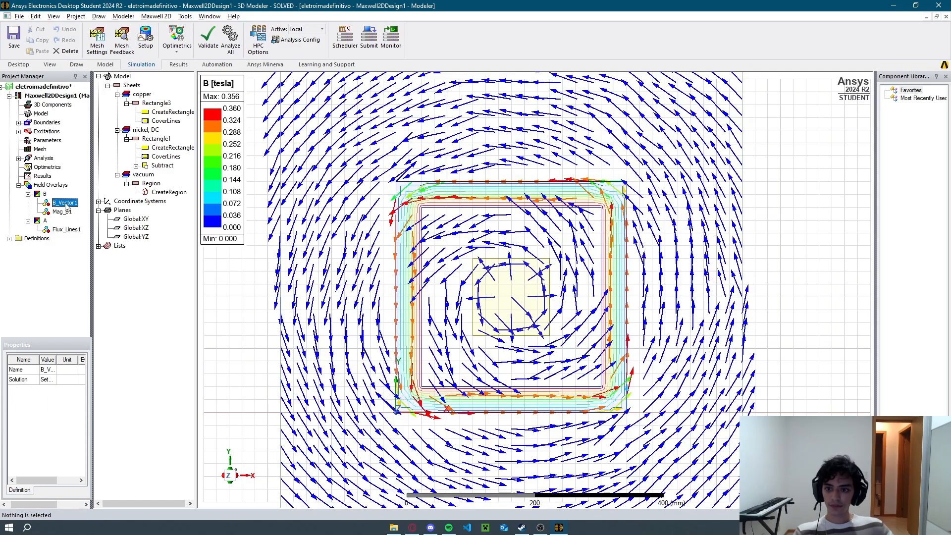
scroll(525, 296, "down", 2)
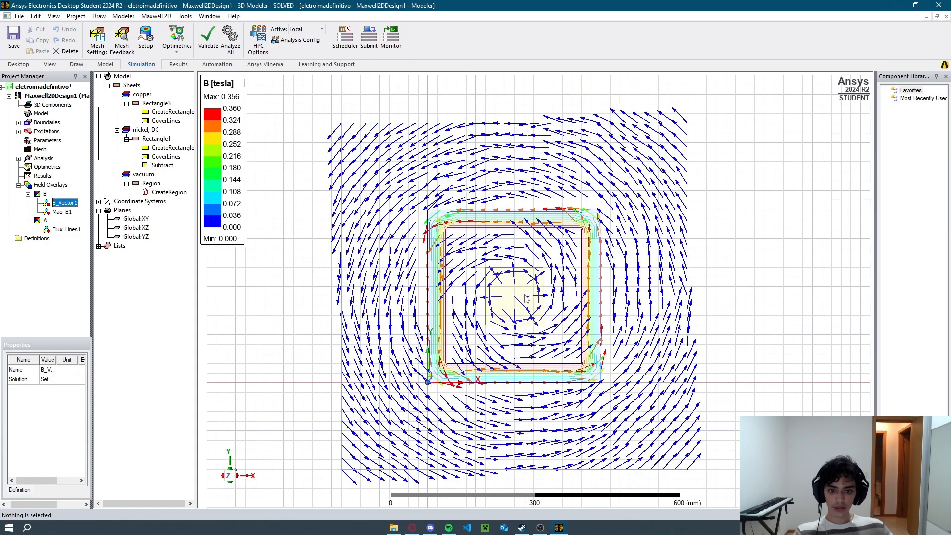
scroll(517, 298, "up", 3)
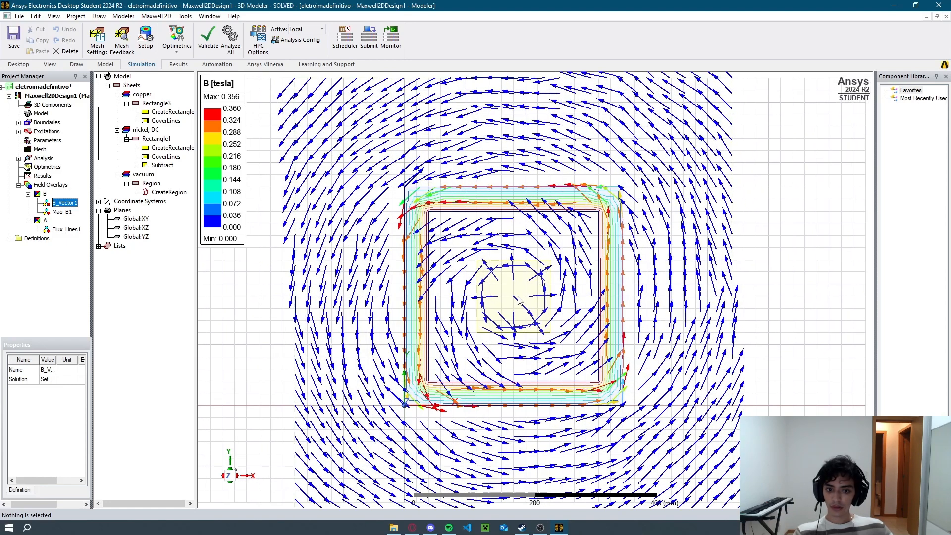
scroll(518, 298, "down", 4)
left_click(320, 267)
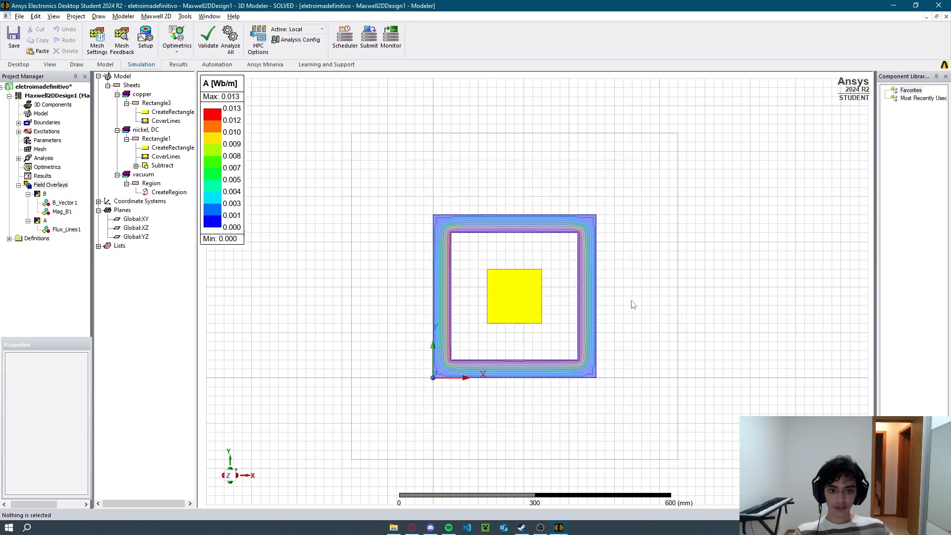
Switch to the presentation and advance to the magnetic torque simulations section slide.
left_click(413, 527)
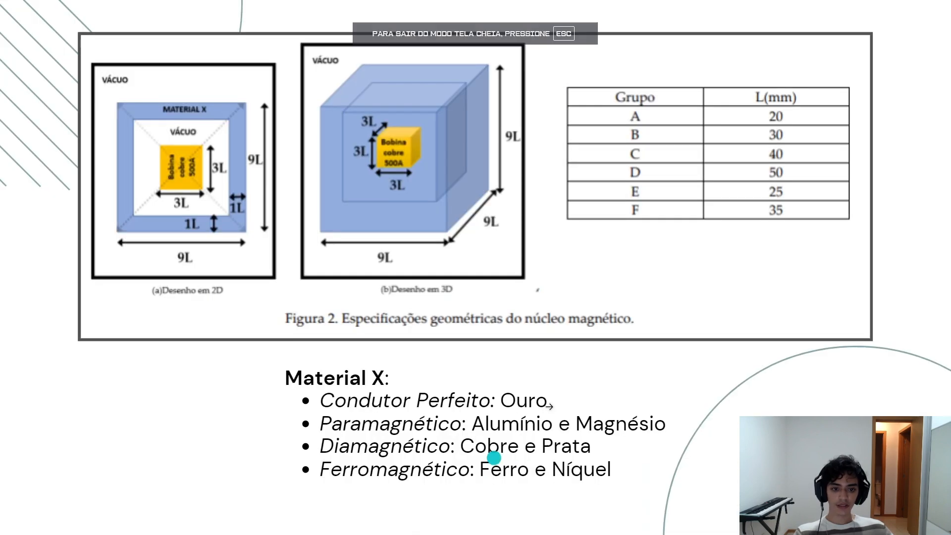
left_click(875, 272)
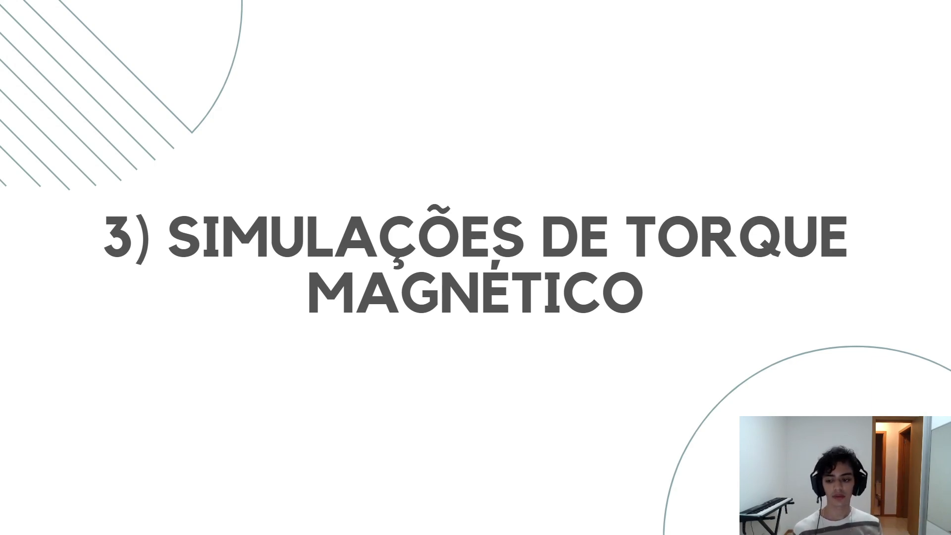
Page back through the presentation to the magnet simulations section, and forward again through its magnet arrangement slides.
left_click(177, 376)
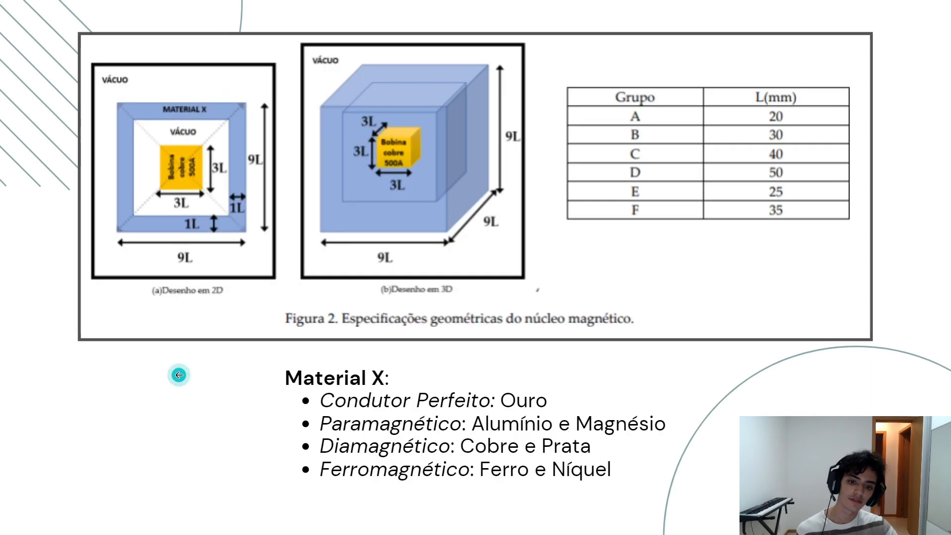
left_click(177, 376)
left_click(177, 376)
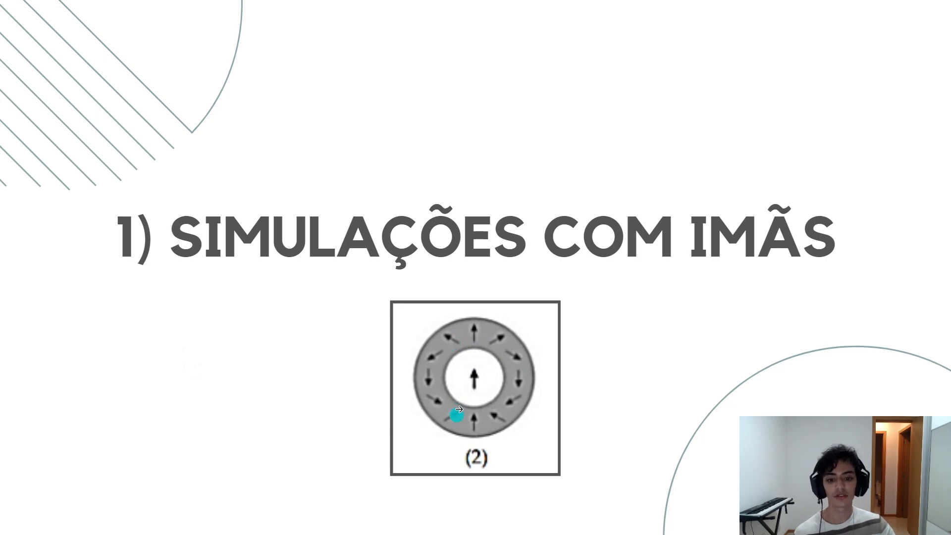
left_click(825, 287)
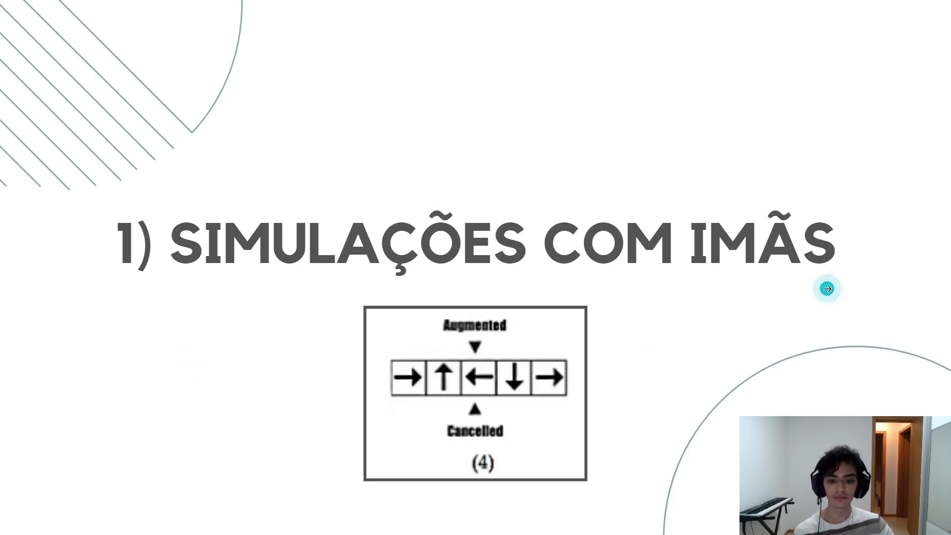
left_click(826, 287)
left_click(828, 289)
left_click(828, 289)
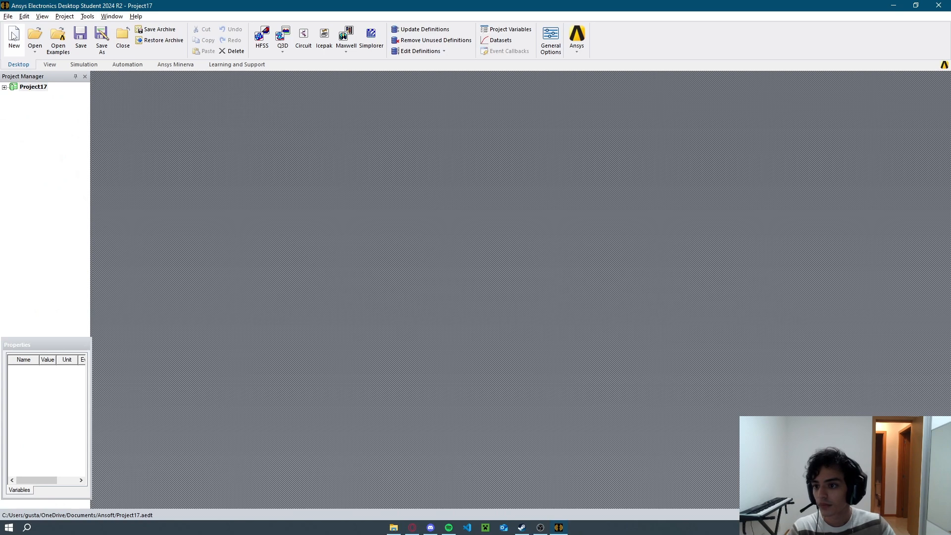
Switch to Ansys Electronics Desktop and insert a Maxwell 3D design into Project17.
left_click(8, 16)
mouse_move(64, 17)
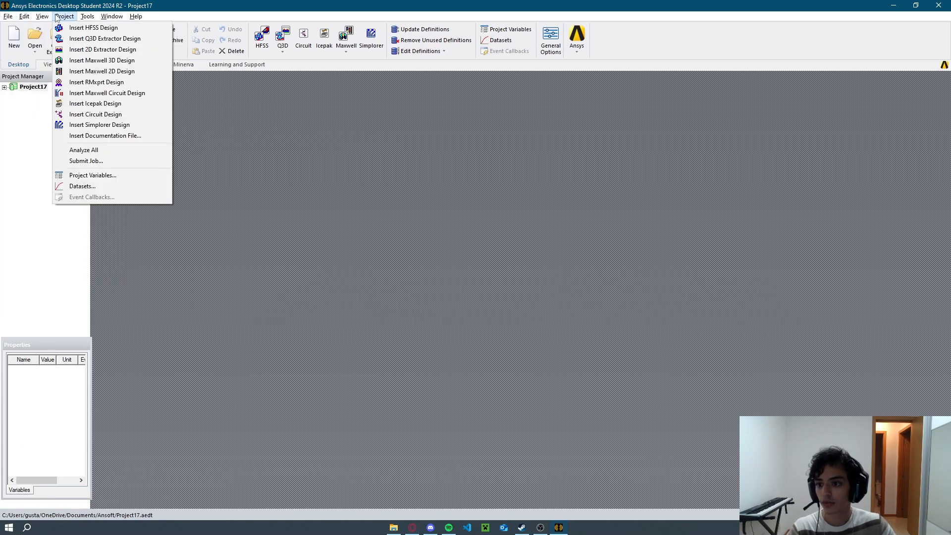
left_click(122, 61)
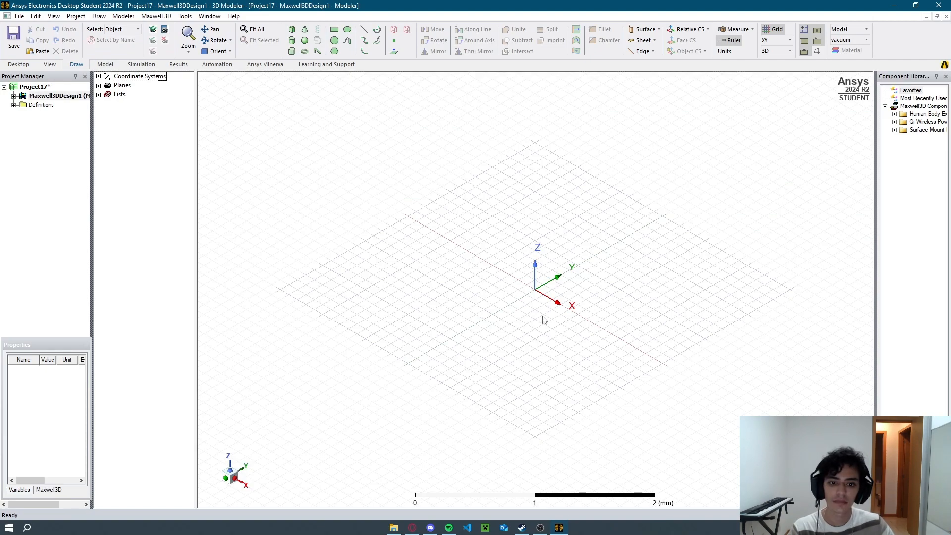
Try the XZ and YZ drawing planes, and return the drawing plane to XY.
left_click(790, 40)
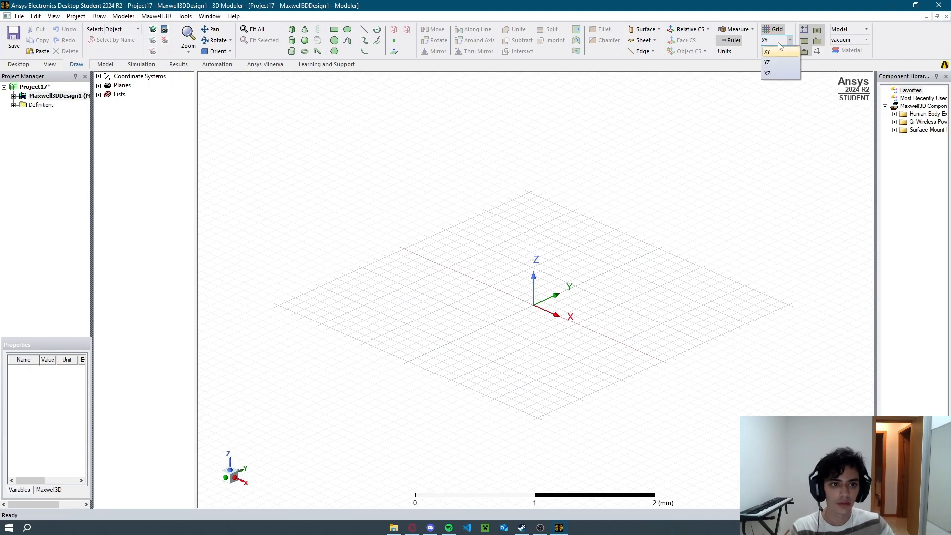
left_click(768, 74)
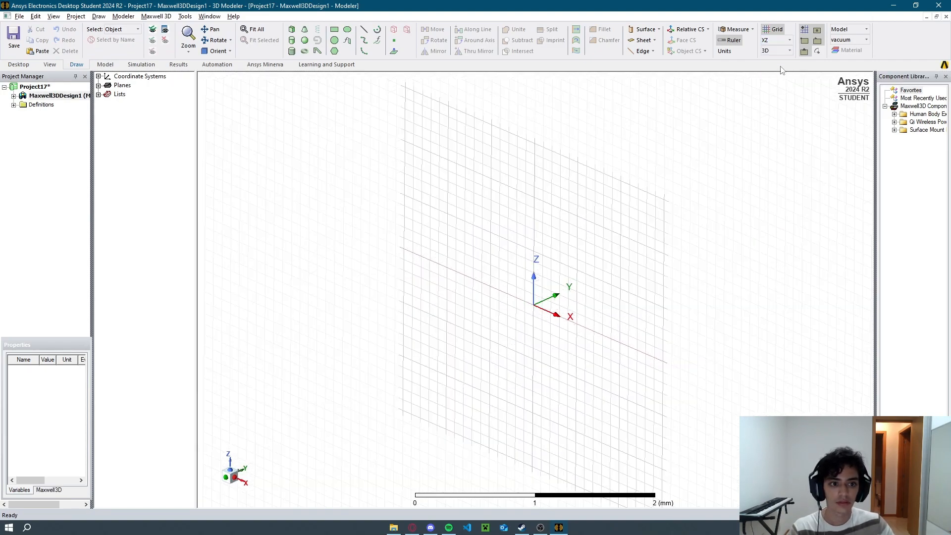
left_click(784, 40)
left_click(782, 63)
left_click(784, 40)
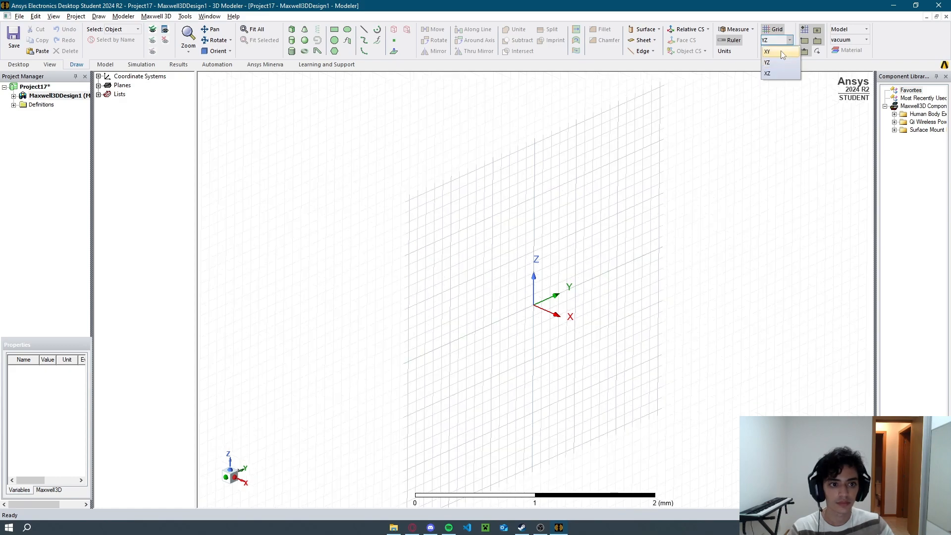
left_click(770, 49)
middle_click_drag(597, 255, 559, 252)
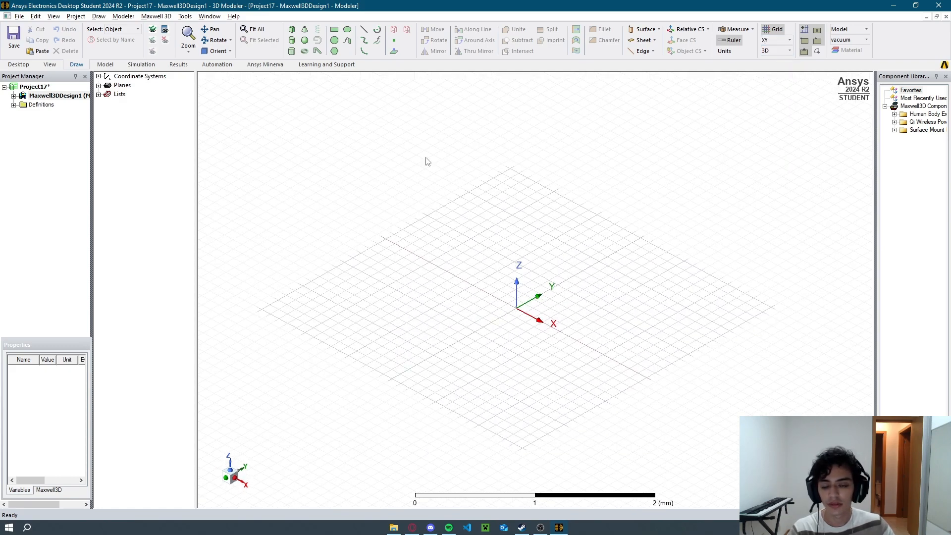
middle_click_drag(348, 107, 352, 132)
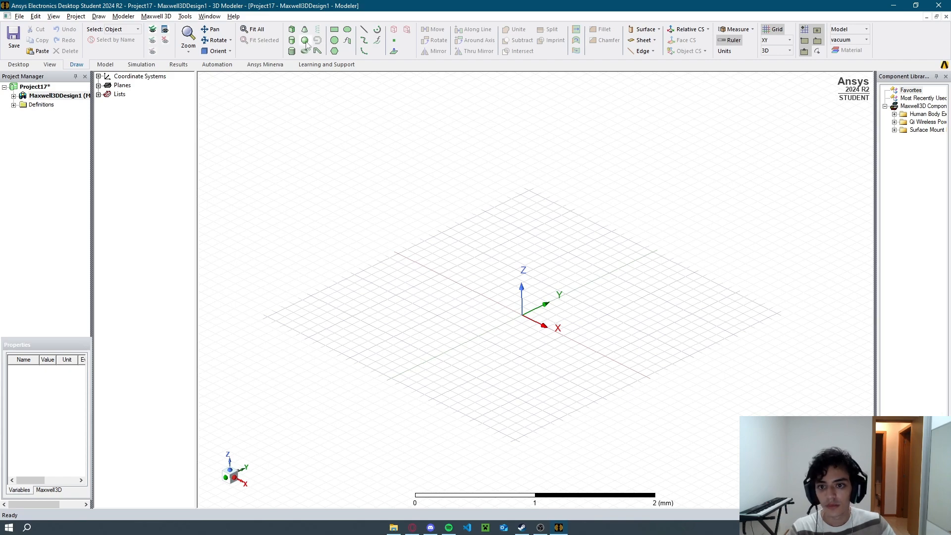
left_click(335, 40)
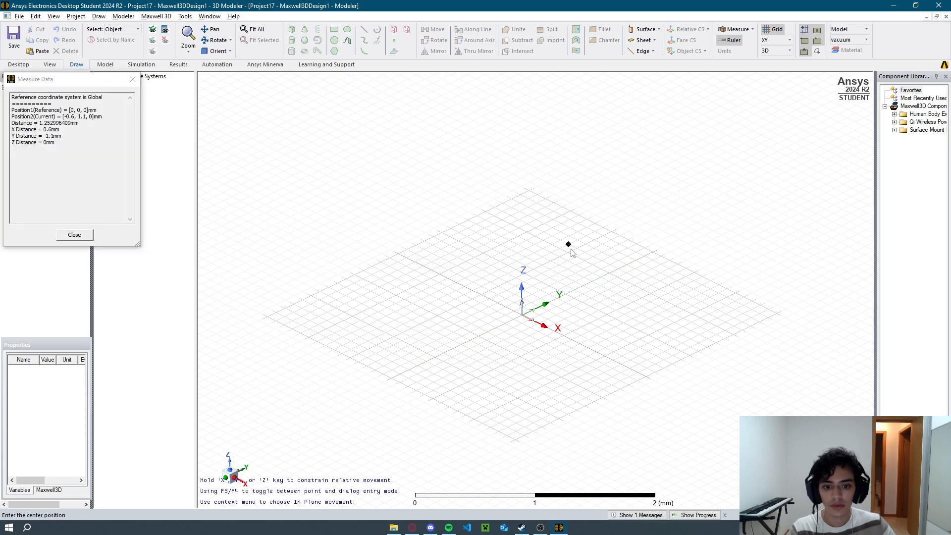
middle_click_drag(569, 246, 578, 298)
middle_click_drag(575, 226, 578, 241)
scroll(554, 241, "up", 3)
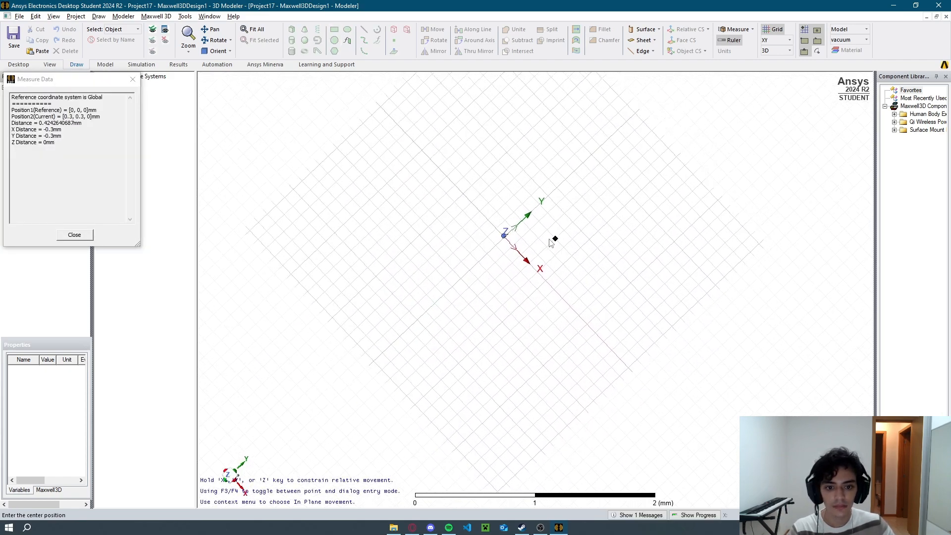
left_click(559, 238)
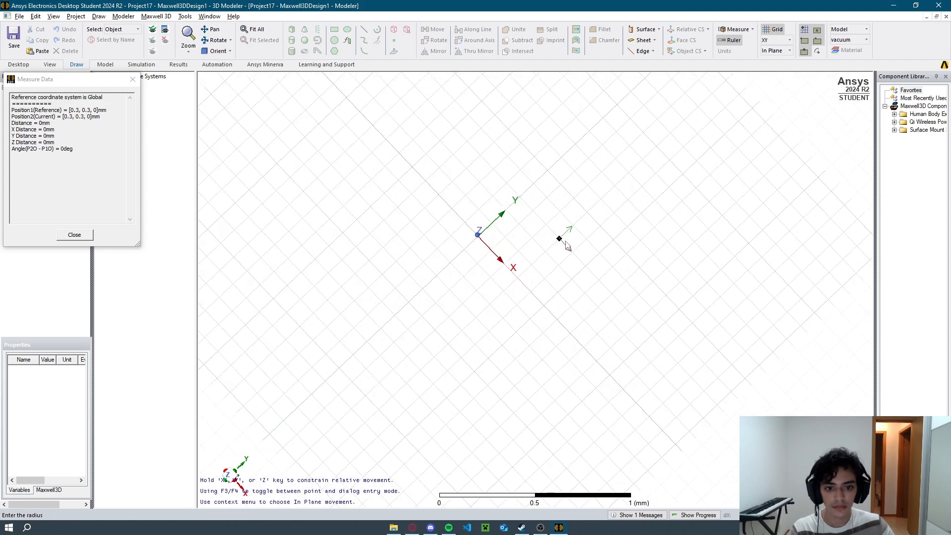
left_click(569, 249)
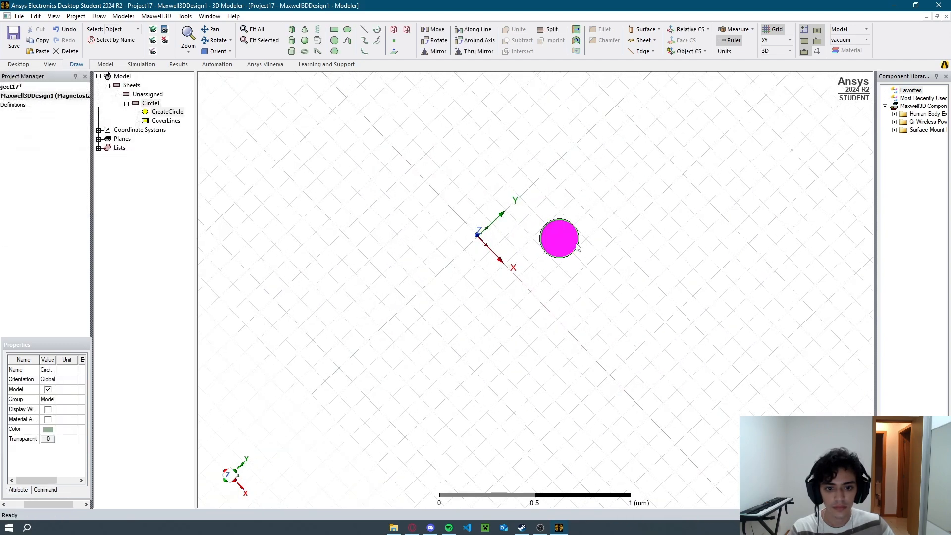
left_click(610, 273)
middle_click_drag(610, 274, 590, 241)
scroll(570, 248, "up", 3)
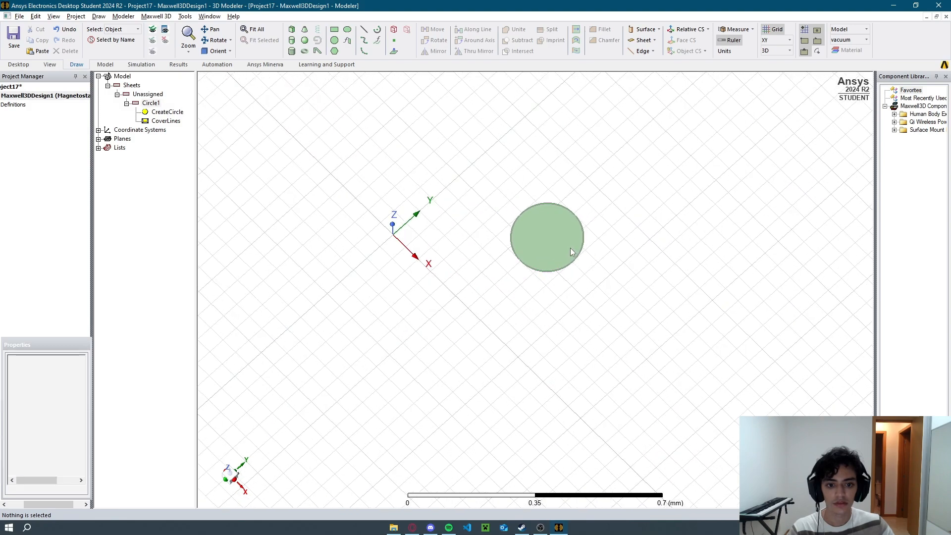
left_click(570, 248)
key("ctrl+z")
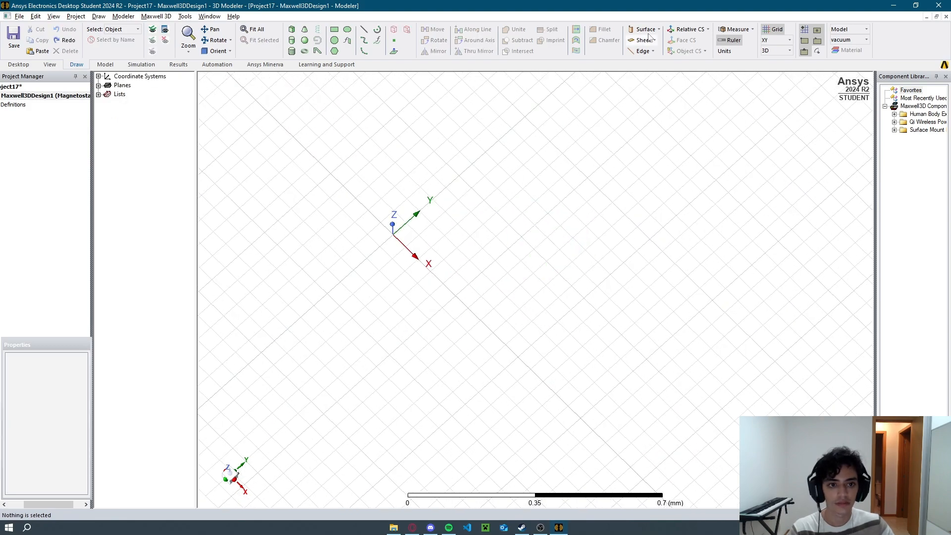
Draw a 12-segment regular polygon on the XY plane, centred at (0.2, 0.15, 0) mm with a radius of about 0.05 mm.
left_click(337, 43)
left_click(483, 248)
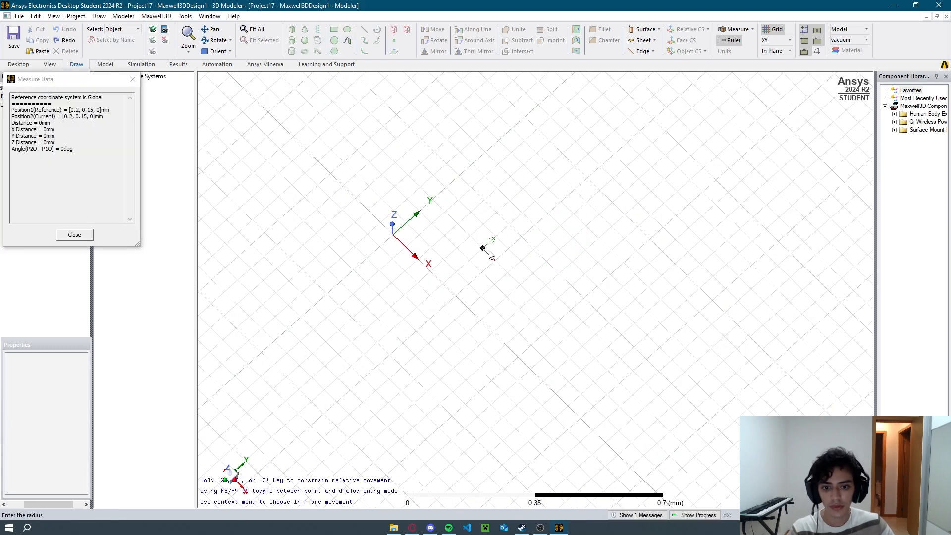
left_click(465, 231)
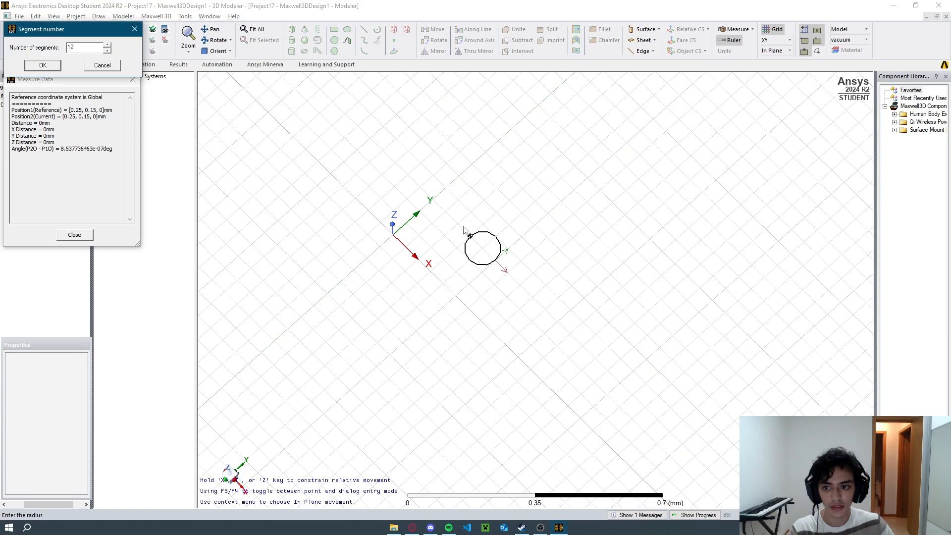
left_click(41, 65)
left_click(401, 154)
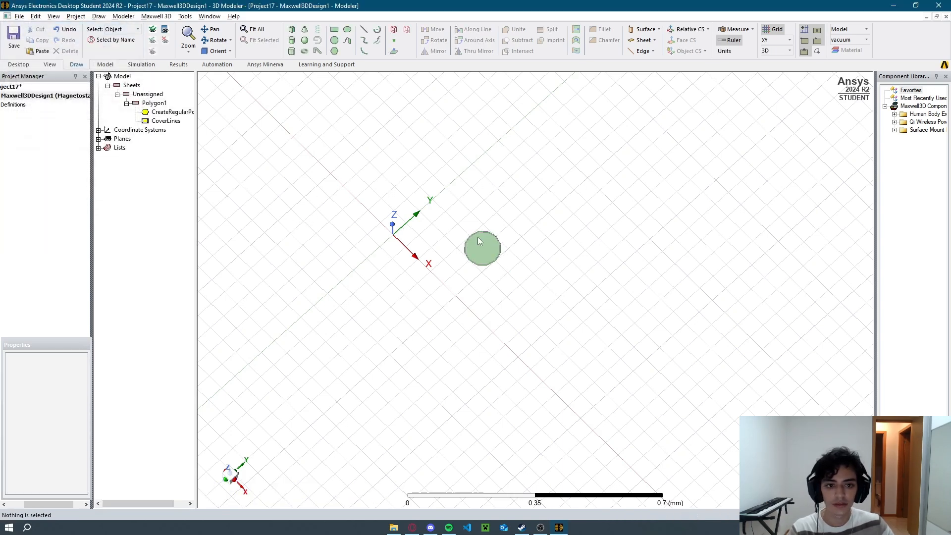
Set the polygon's color to orange (RGB 255, 128, 64) and its transparency to about 0.56.
left_click(487, 239)
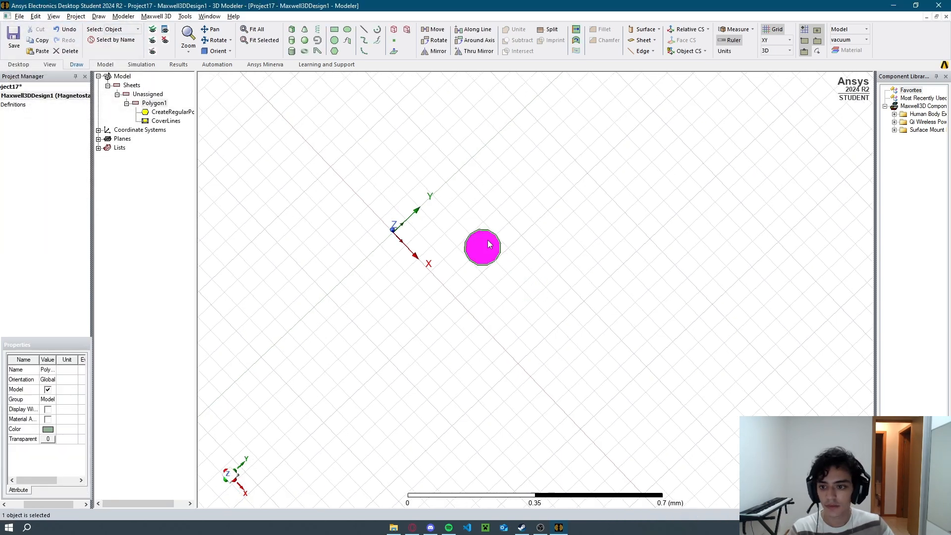
left_click(55, 429)
left_click(26, 390)
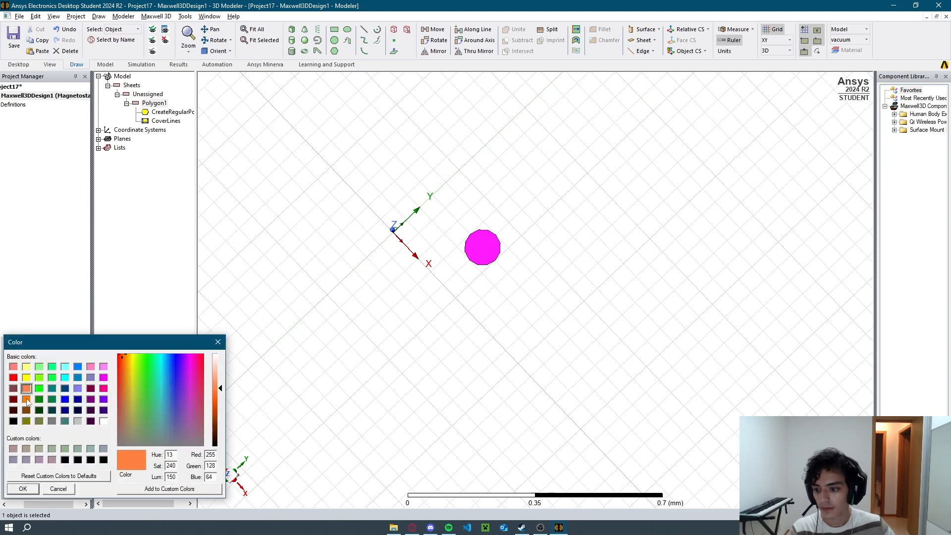
left_click(23, 488)
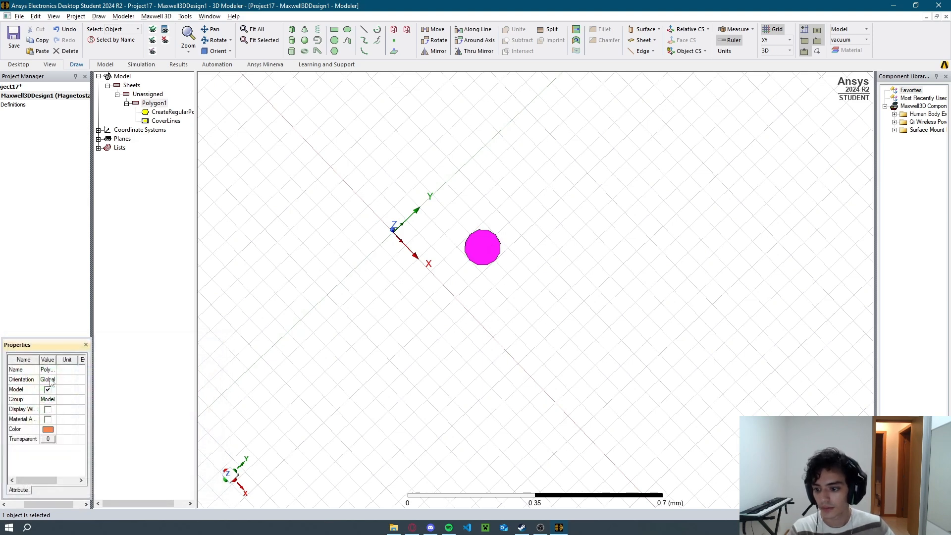
left_click(49, 439)
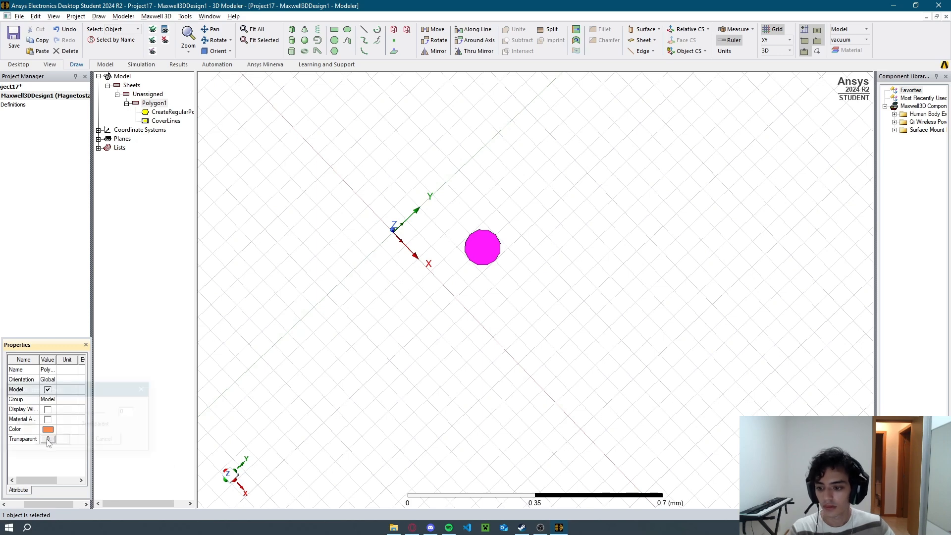
left_click(65, 417)
left_click(65, 417)
left_click(65, 417)
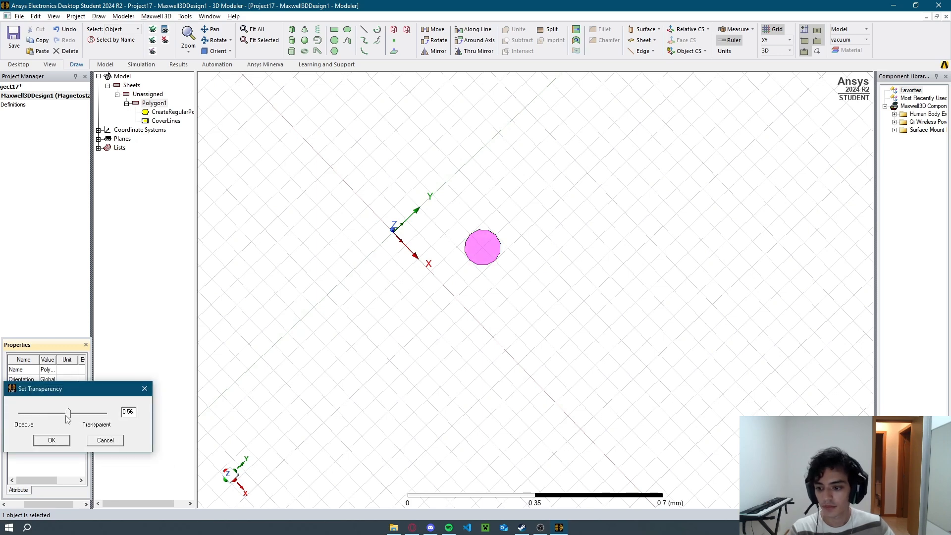
left_click(52, 440)
left_click(366, 387)
Sweep the polygon 360 degrees around the Y axis in segments, with a 0 degree draft angle and Round draft type, to form a ring.
left_click_drag(371, 272, 373, 232, "alt")
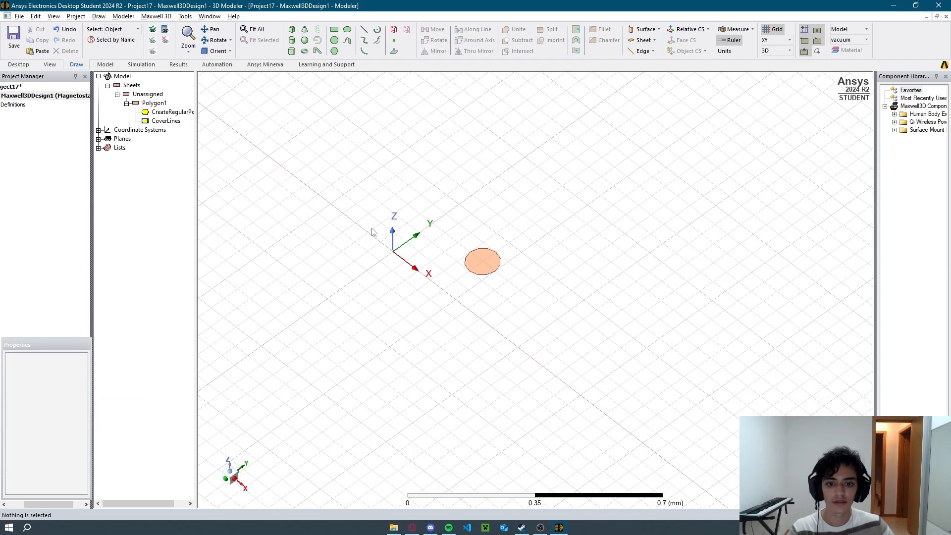
left_click_drag(456, 189, 513, 200, "shift")
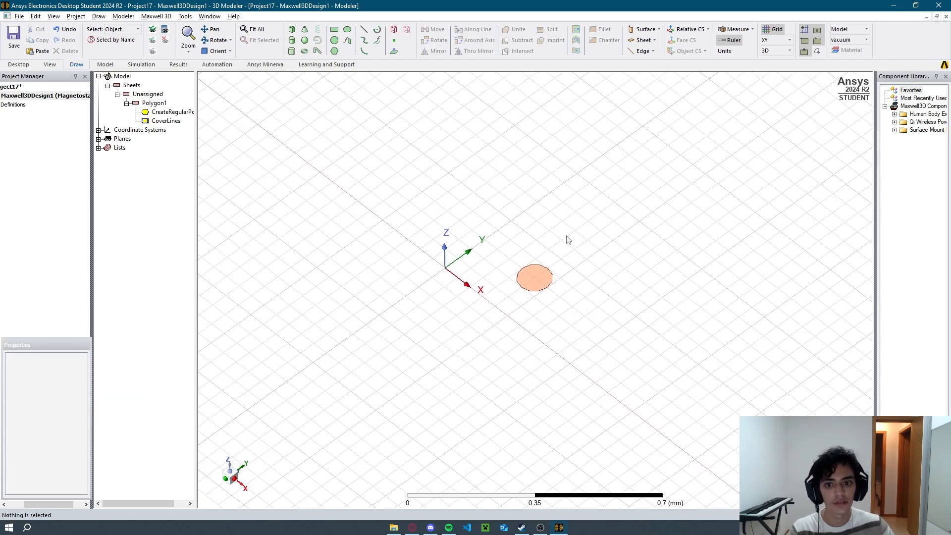
left_click(529, 282)
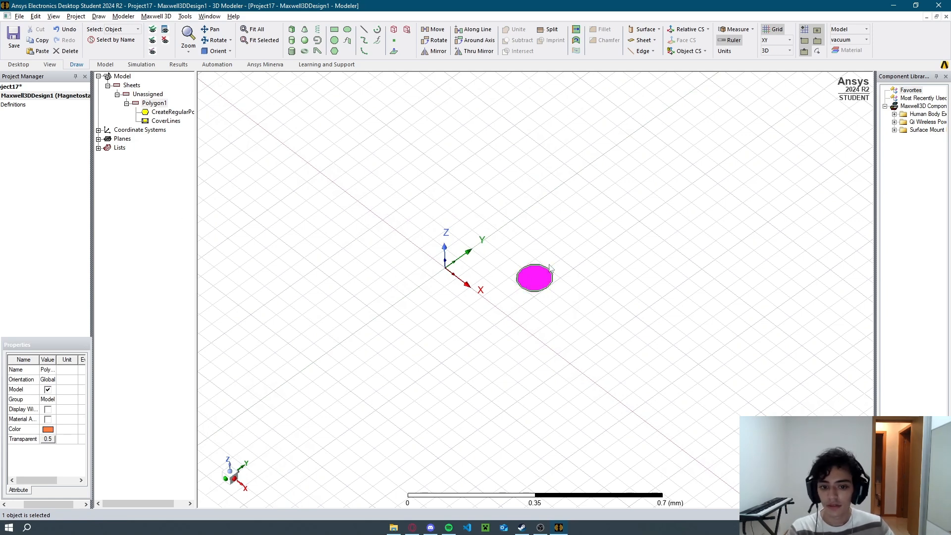
right_click(154, 104)
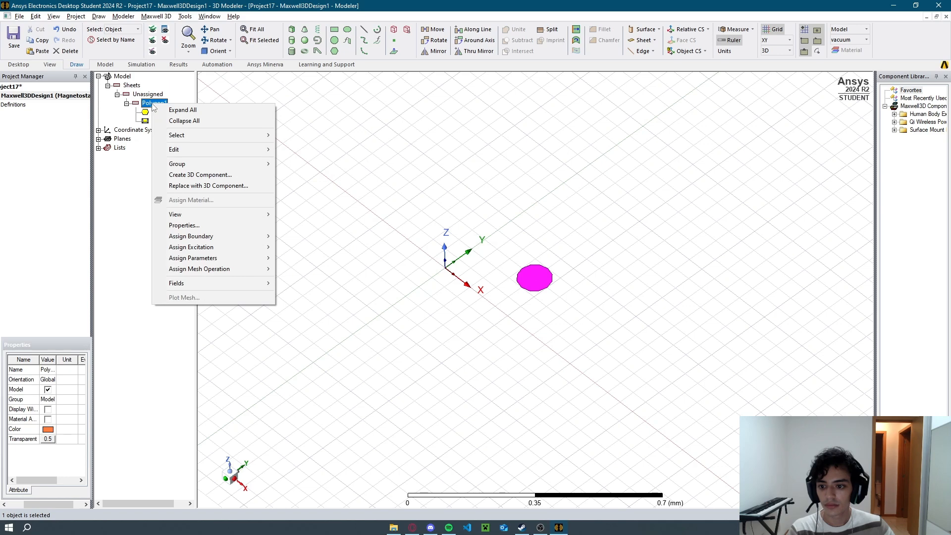
mouse_move(190, 150)
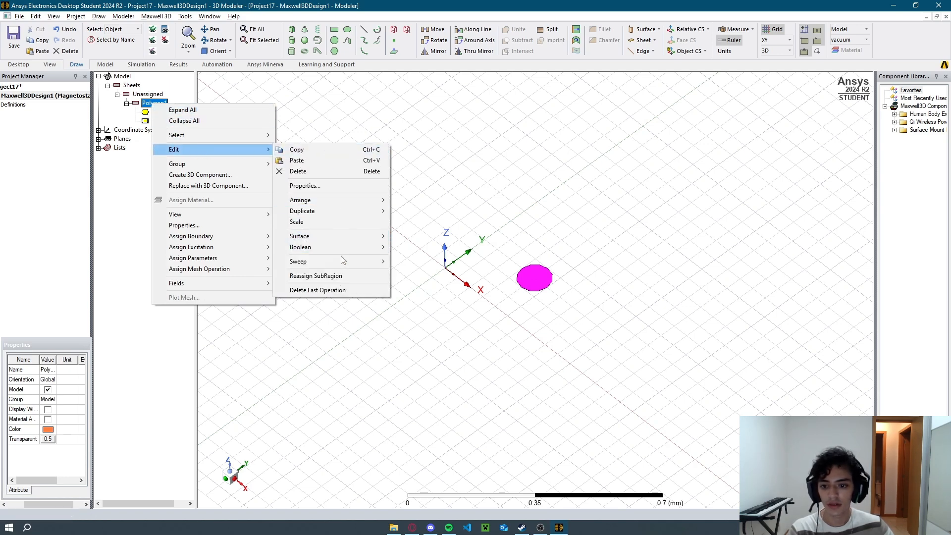
mouse_move(342, 261)
left_click(435, 263)
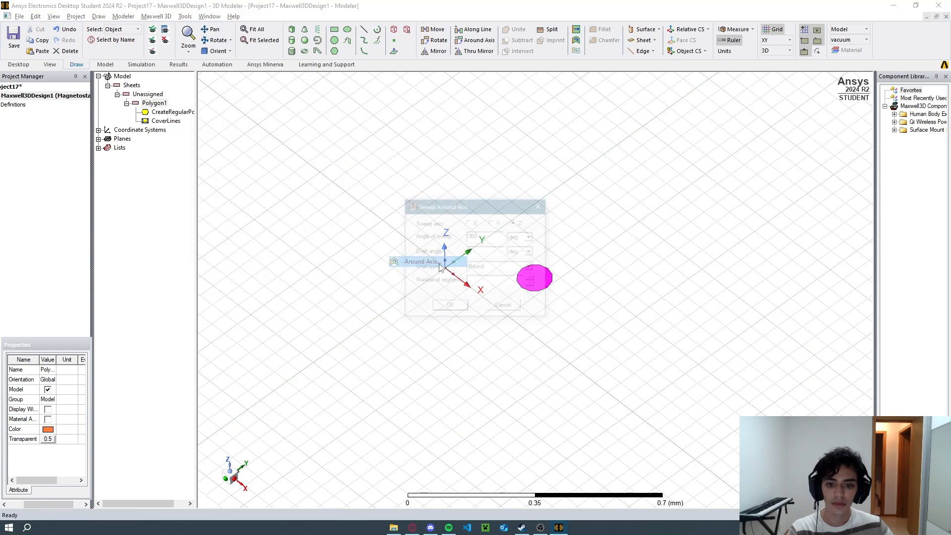
left_click_drag(503, 207, 328, 193)
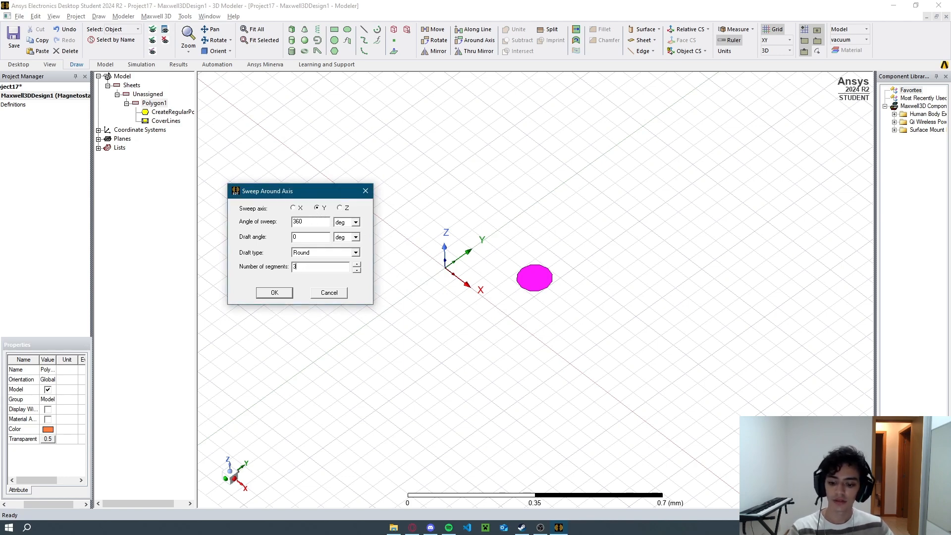
left_click(275, 292)
left_click(390, 299)
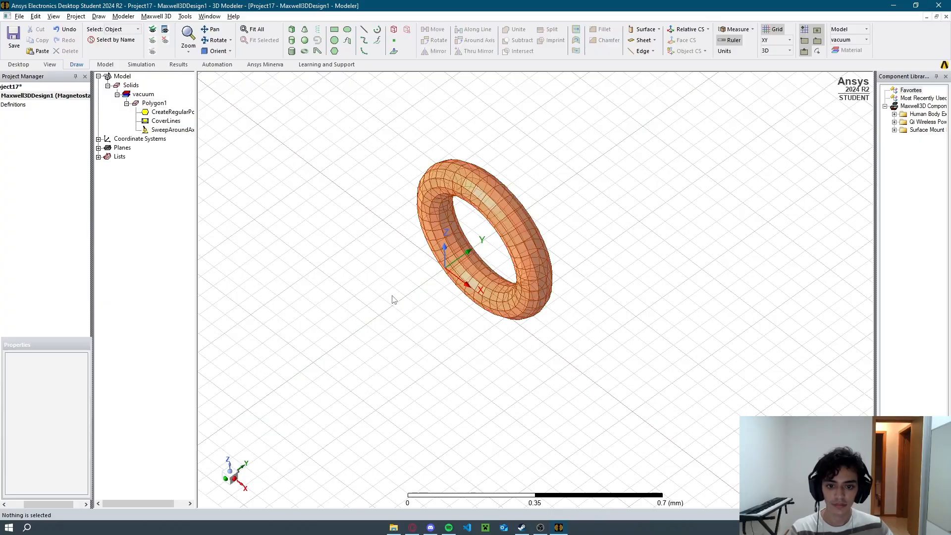
Set the drawing plane to XZ, facing the ring's opening.
left_click_drag(391, 299, 254, 299, "alt")
left_click_drag(591, 273, 455, 265, "shift")
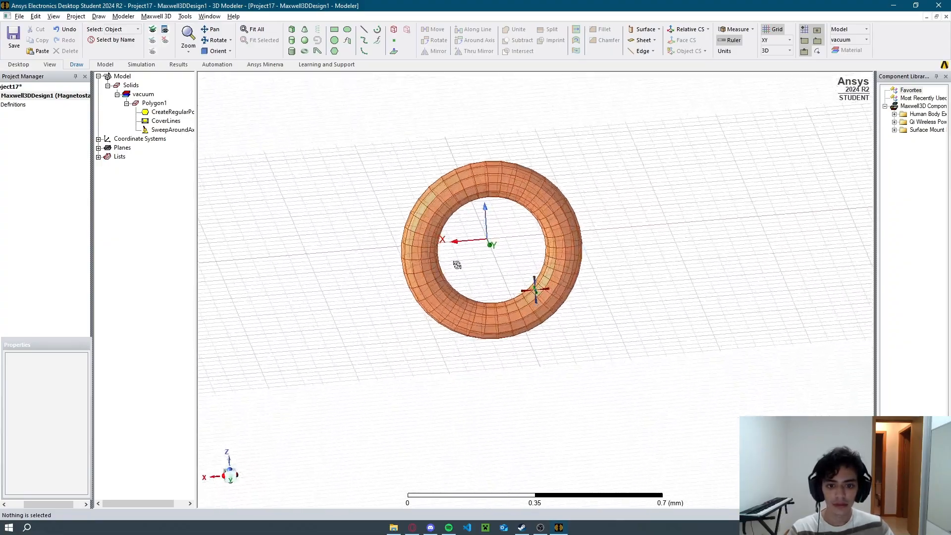
left_click(788, 44)
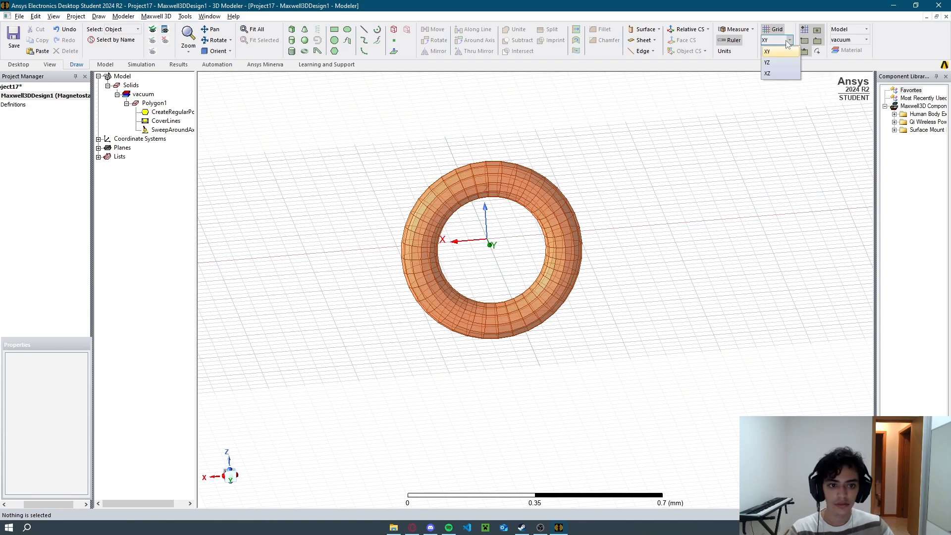
left_click(788, 74)
mouse_move(489, 225)
left_mouse_down("alt")
mouse_move(488, 157)
mouse_move(485, 266)
mouse_move(496, 129)
mouse_move(394, 122)
mouse_move(486, 221)
mouse_move(478, 263)
left_mouse_up("alt")
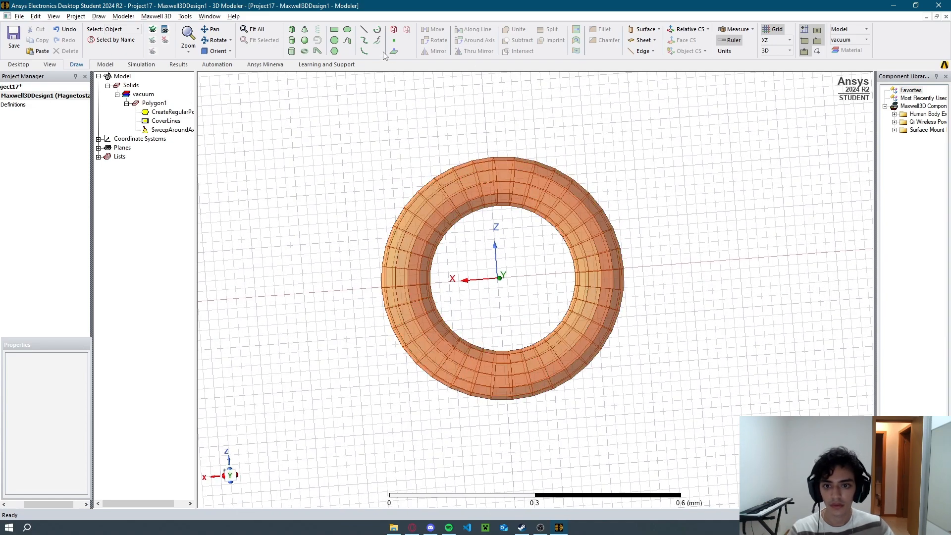
Draw a box centred on the origin in the XZ plane, about 0.02 by 0.02 mm with a height of about 0.005 mm along Y.
left_click(292, 40)
scroll(500, 279, "up", 4)
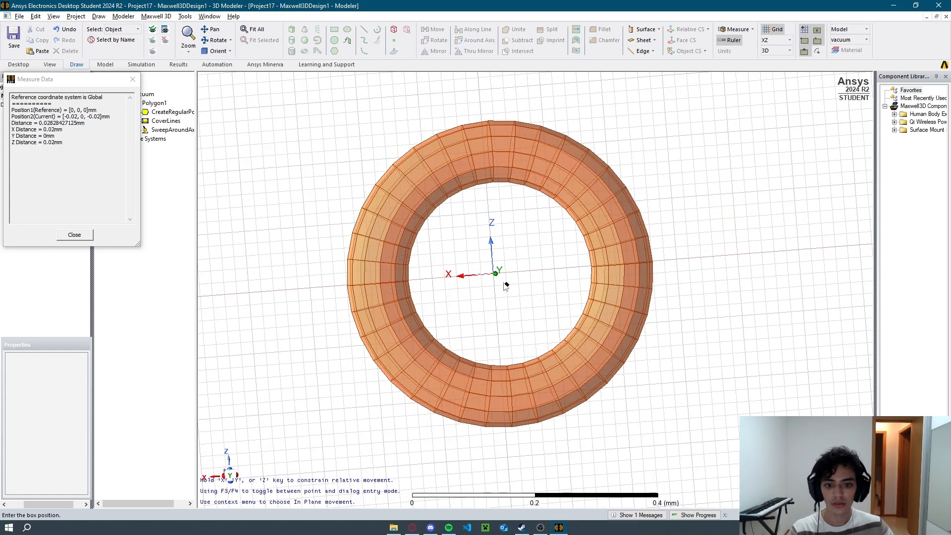
scroll(478, 260, "up", 2)
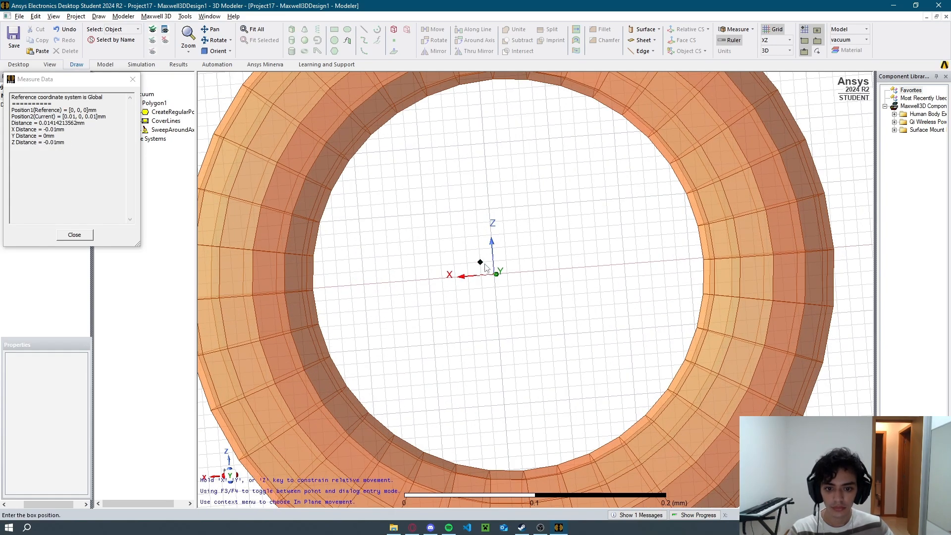
left_click(480, 262)
left_click(507, 286)
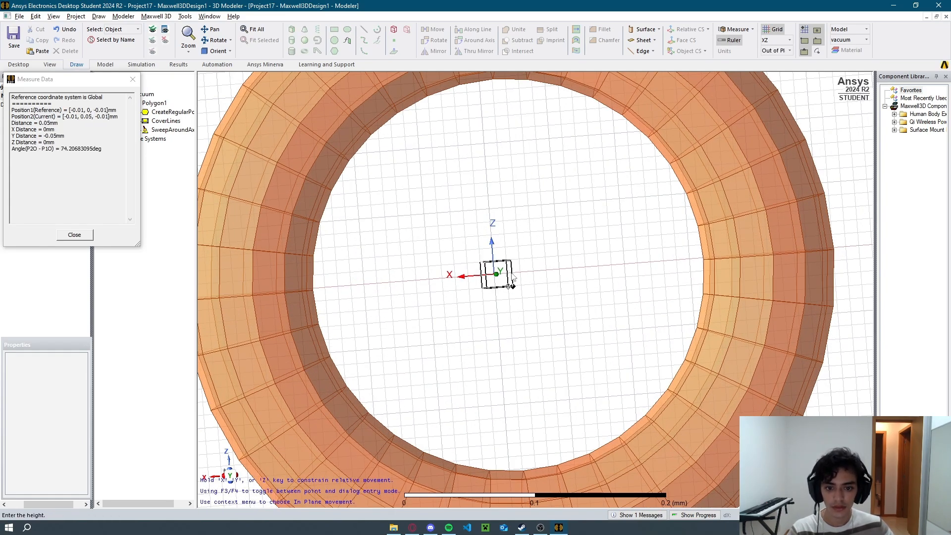
left_click_drag(512, 274, 515, 193, "alt")
left_click_drag(529, 345, 543, 120, "shift")
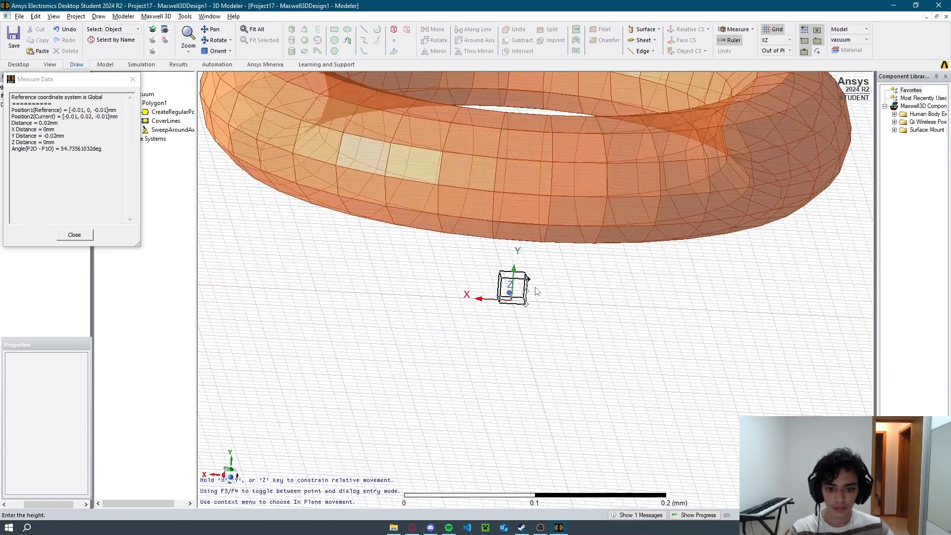
scroll(520, 297, "up", 4)
scroll(521, 303, "up", 1)
left_click_drag(526, 301, 525, 296, "alt")
left_click_drag(527, 453, 573, 166, "shift")
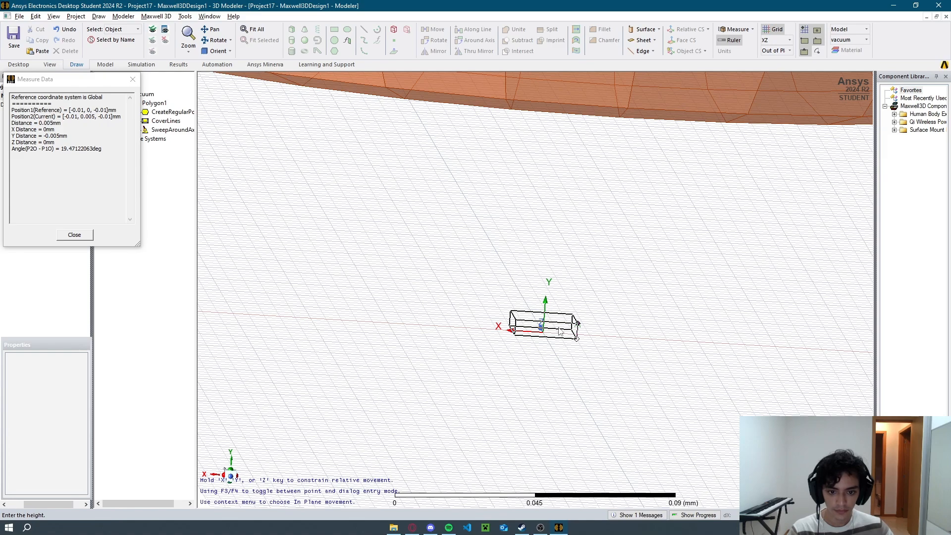
left_click(578, 322)
left_click_drag(583, 276, 578, 282, "alt")
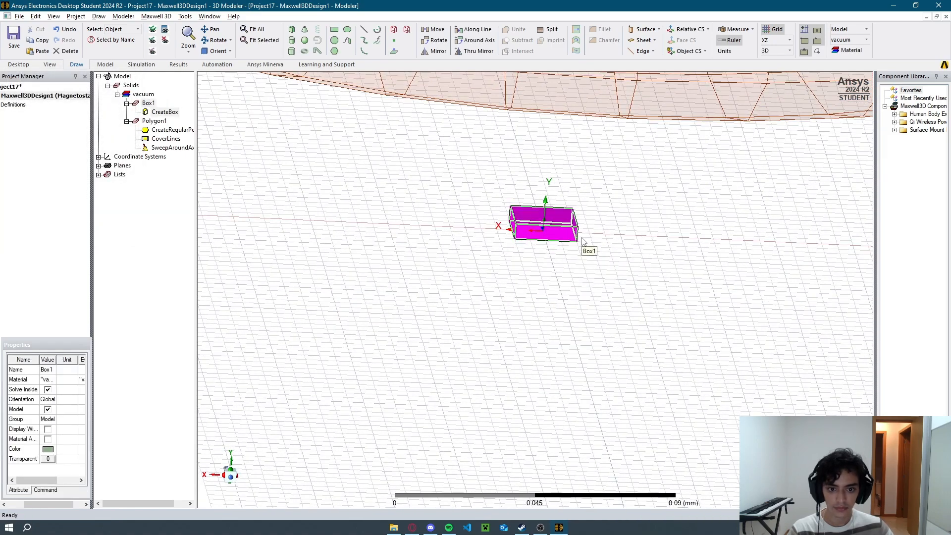
Set the box's XSize to -0.1 mm, YSize to 0.01 mm and ZSize to -0.1 mm.
left_click_drag(578, 188, 574, 202, "alt")
scroll(574, 203, "down", 5)
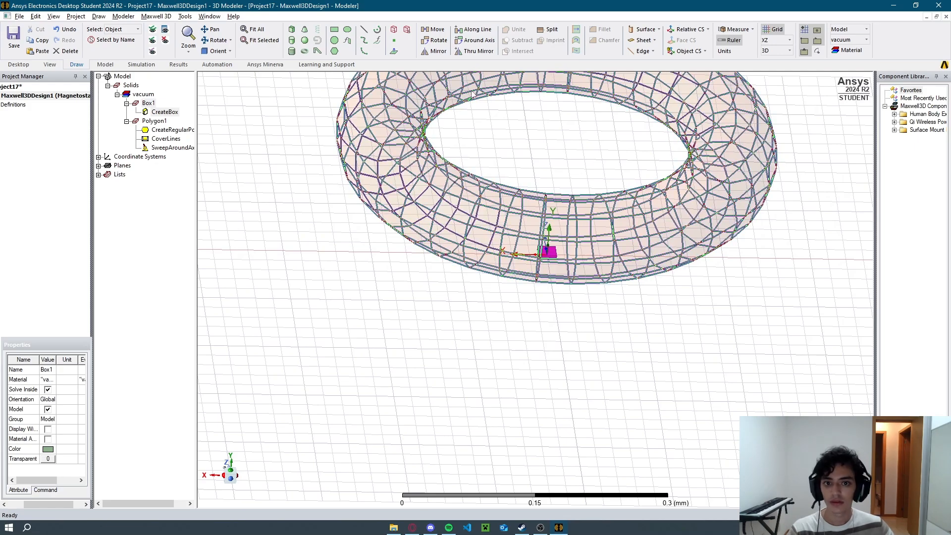
left_click_drag(548, 272, 524, 272, "alt")
left_click_drag(545, 189, 523, 192, "alt")
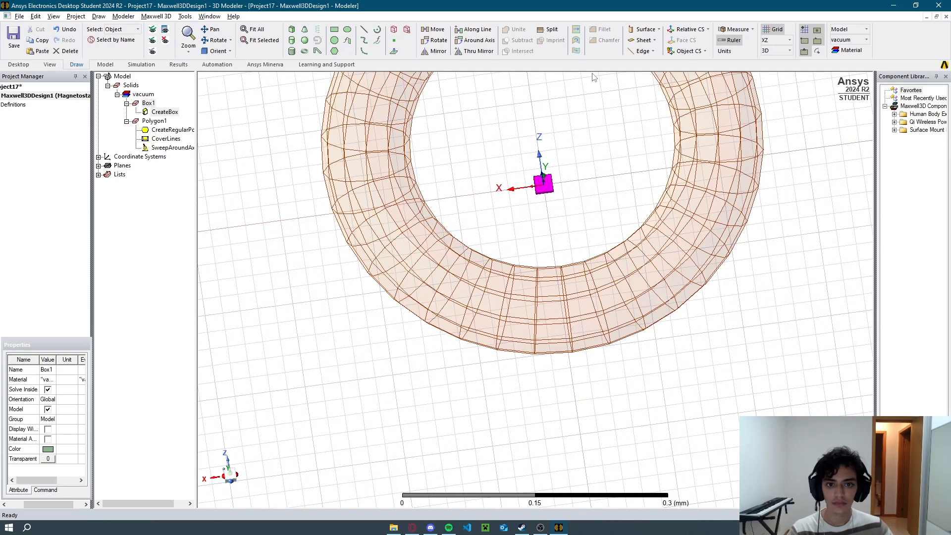
left_click(547, 185)
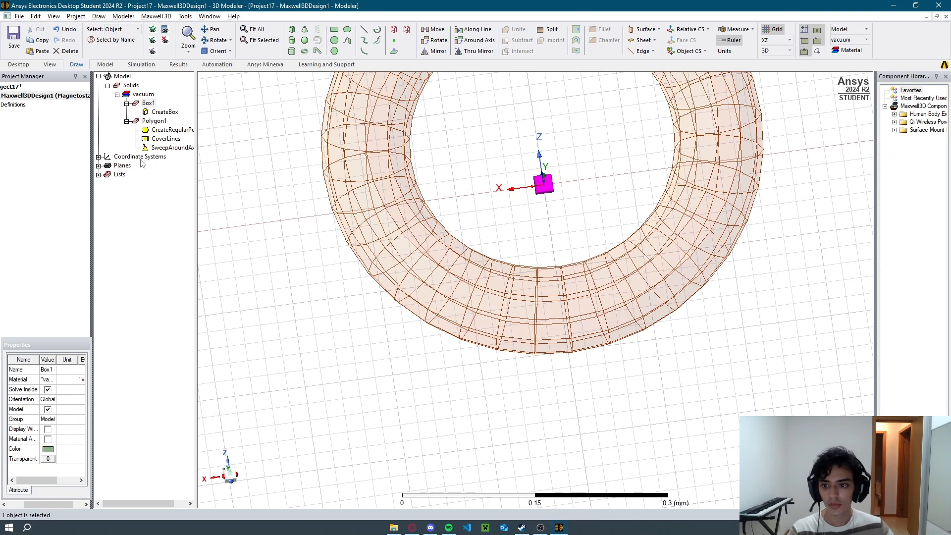
double_click(158, 112)
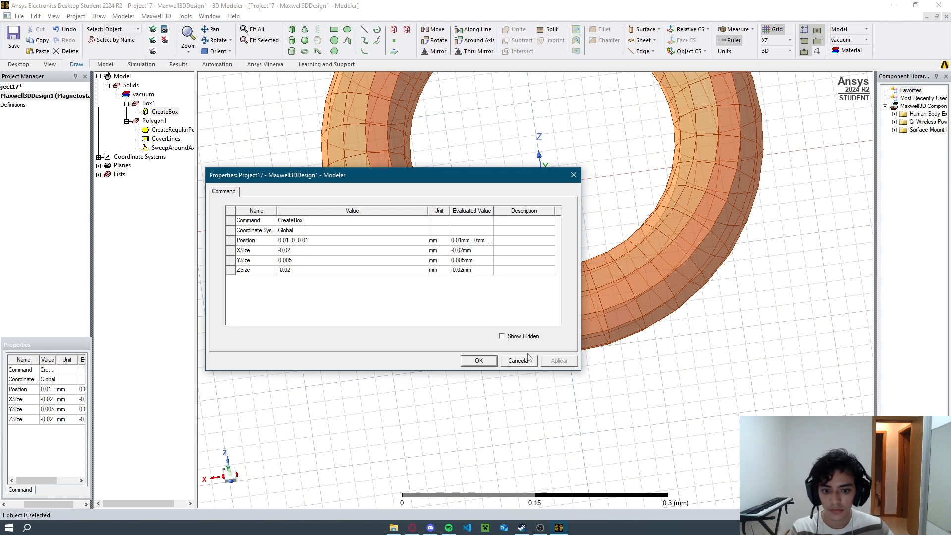
left_click(300, 260)
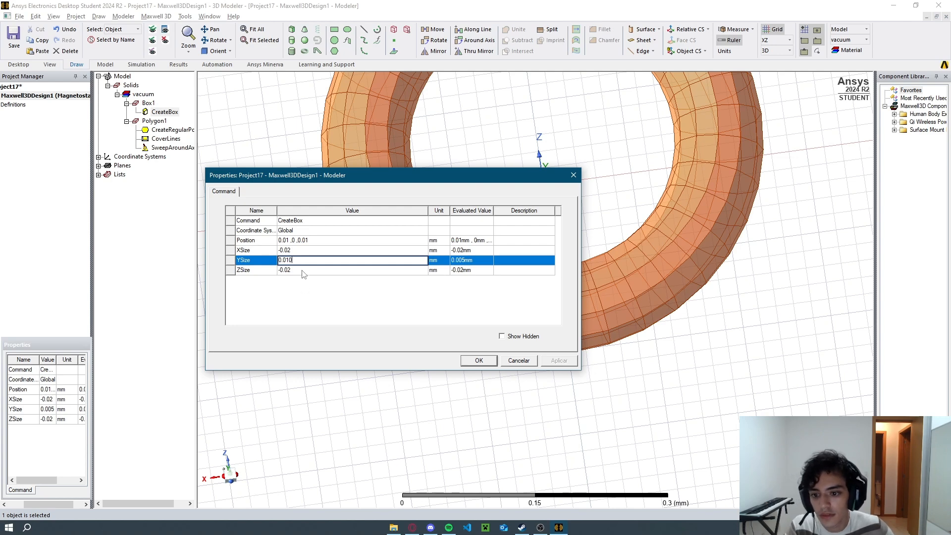
left_click(307, 251)
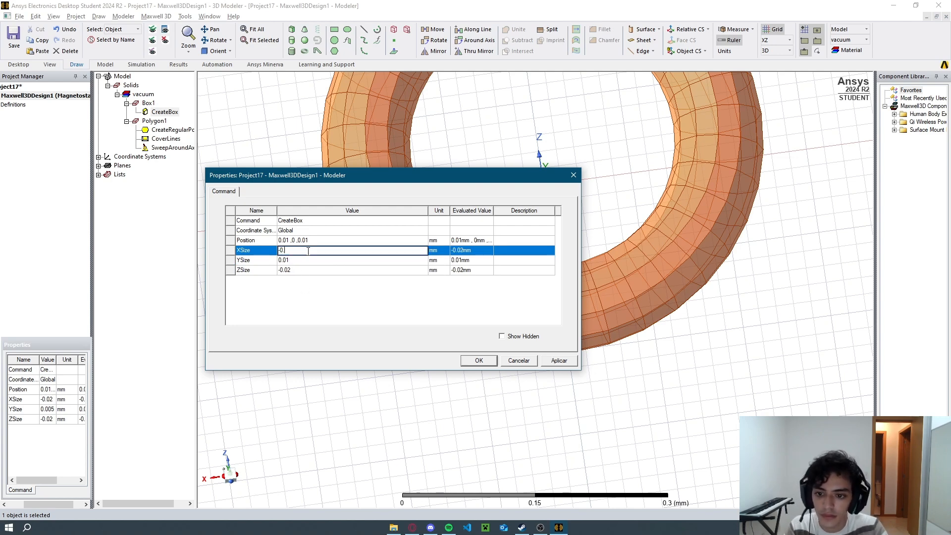
type("-0.10")
left_click(310, 271)
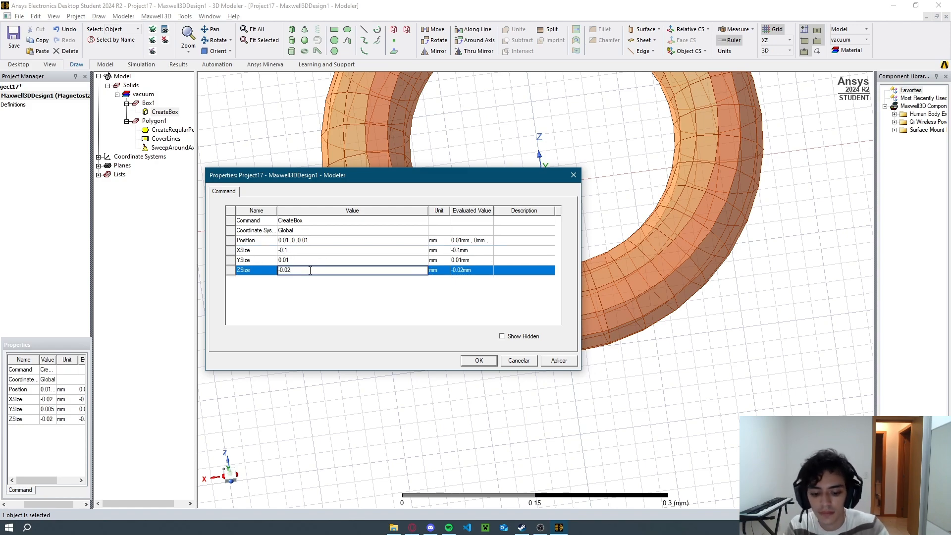
type("-0.10")
key("Return")
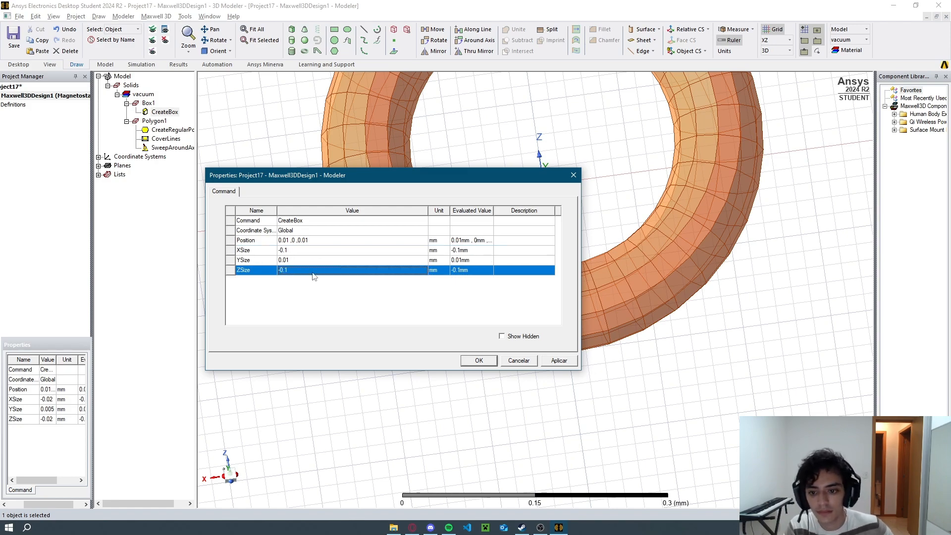
left_click(479, 361)
left_click_drag(465, 356, 467, 339, "alt")
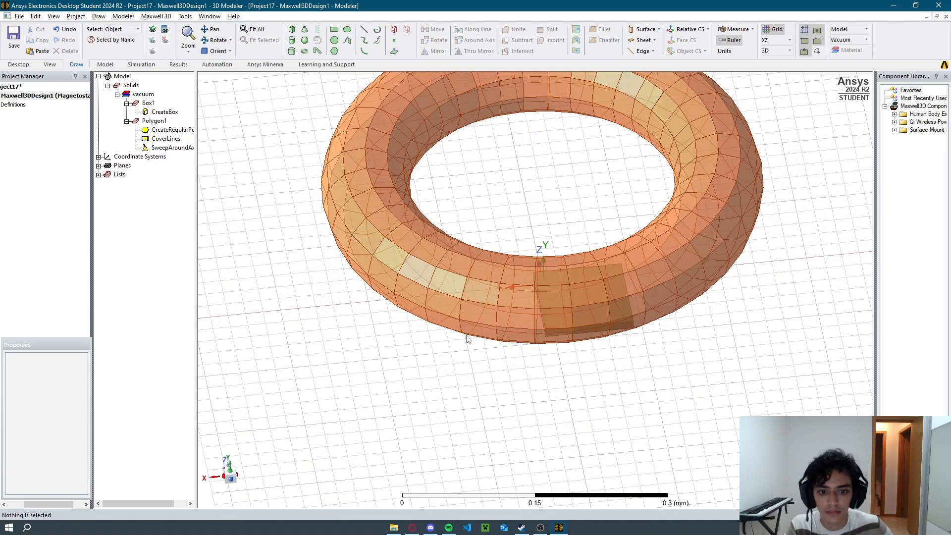
Undo the box's size change and delete the small box at the origin.
key("ctrl+z")
left_click_drag(383, 244, 389, 259, "alt")
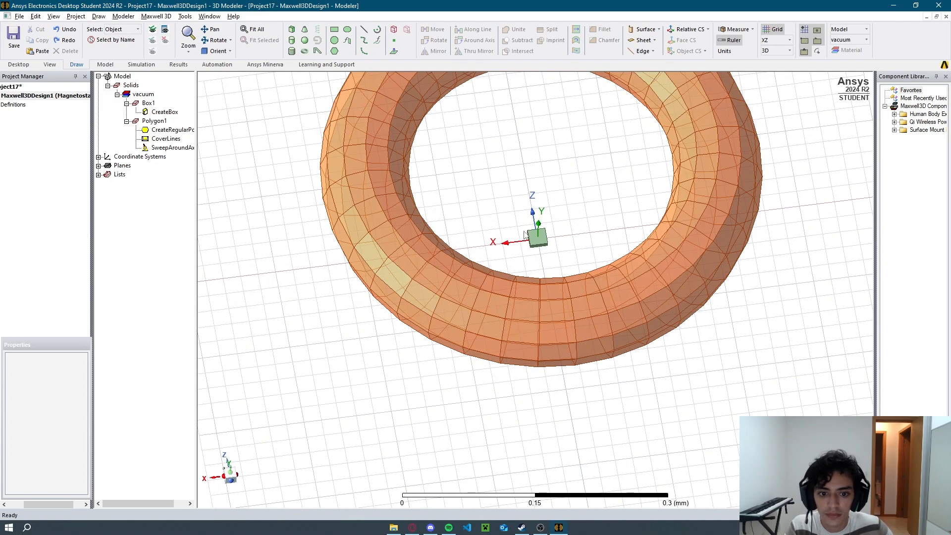
left_click(536, 238)
key("Delete")
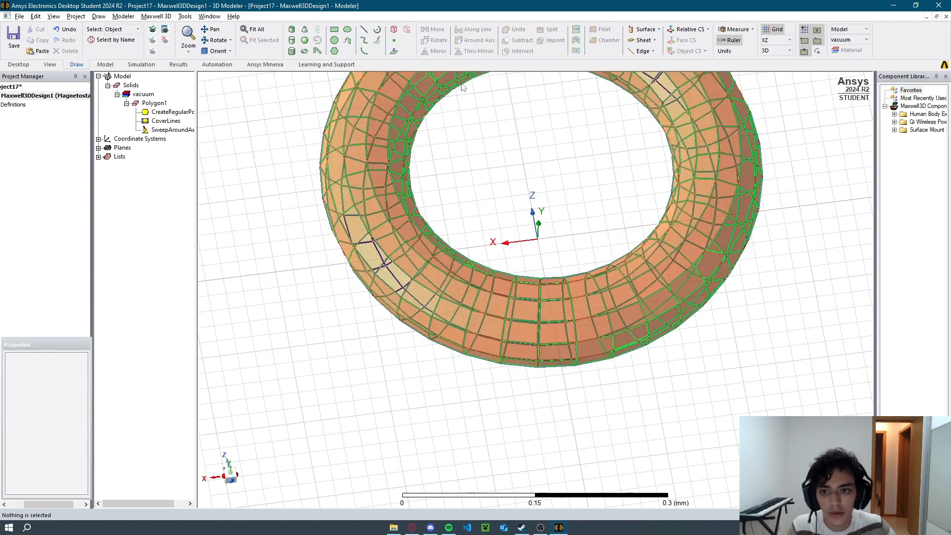
Draw a box centred on the origin in the XZ plane, about 0.08 by 0.08 mm with a height of about 0.02 mm along Y.
left_click(292, 30)
left_click_drag(535, 284, 527, 237, "alt")
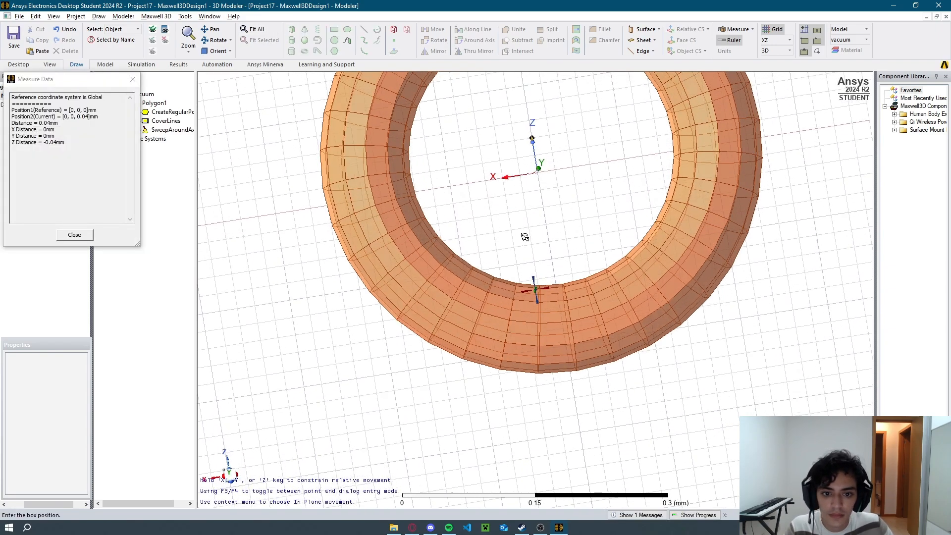
left_click(499, 145)
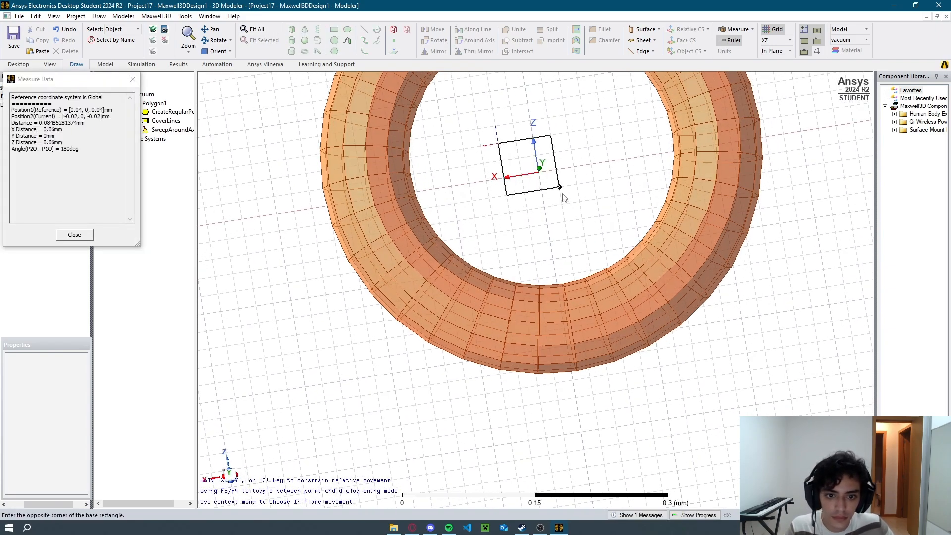
left_click(578, 204)
left_click_drag(536, 300, 608, 276, "alt")
left_click(568, 394)
left_click(617, 289)
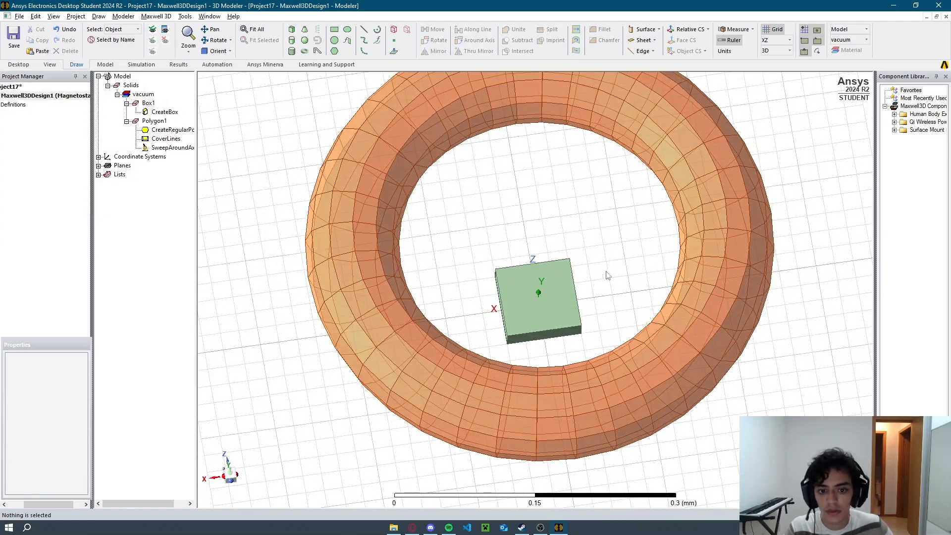
Try to move the box along Y into the ring from reference point (0, 0.15, 0) mm, and undo the move.
left_click(523, 290)
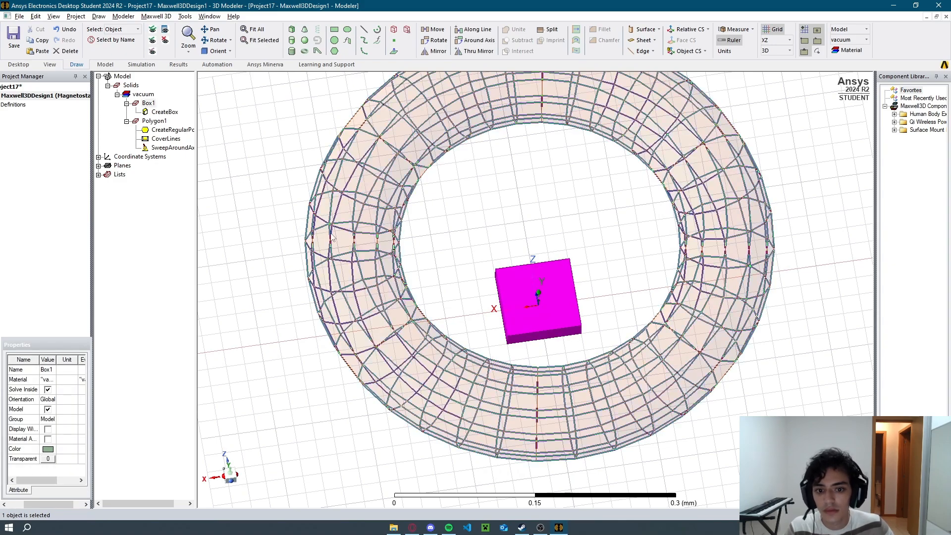
left_click_drag(511, 241, 512, 198, "alt")
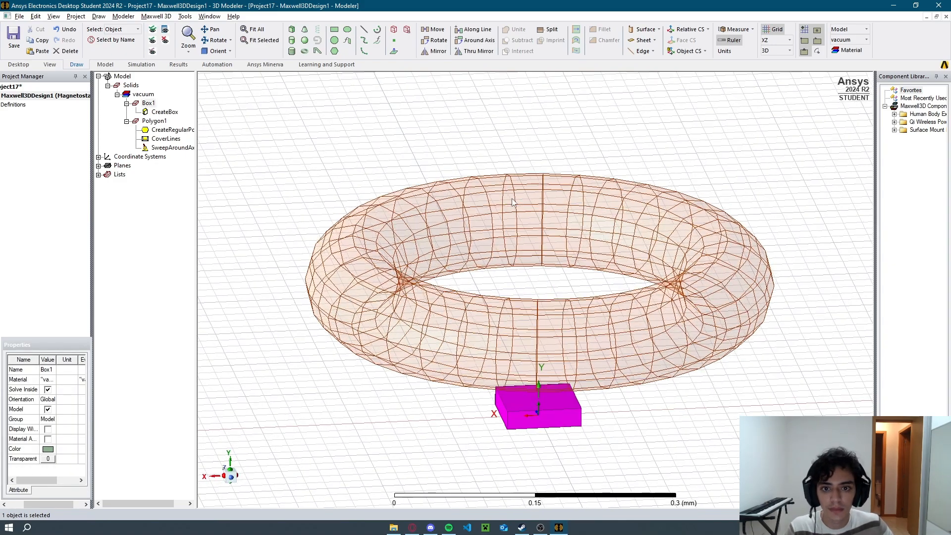
left_click(434, 29)
left_click(538, 415)
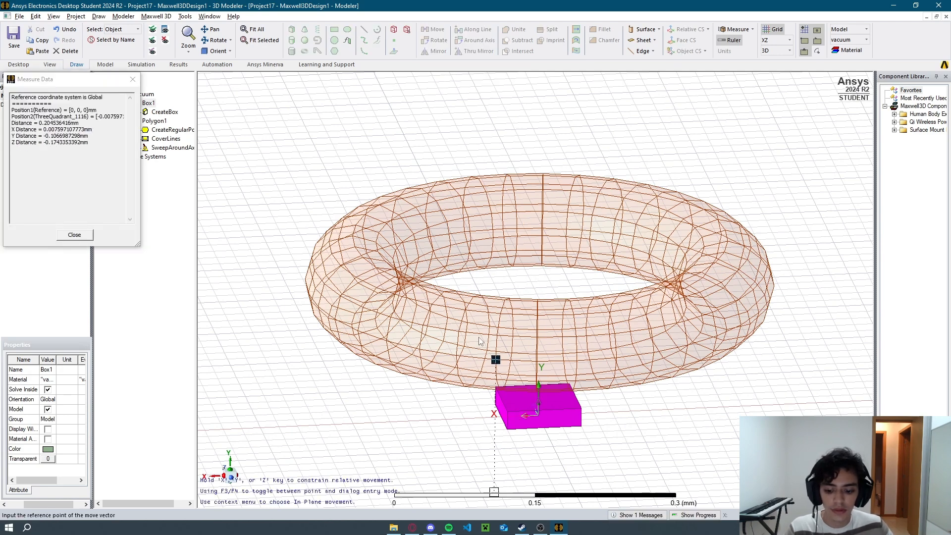
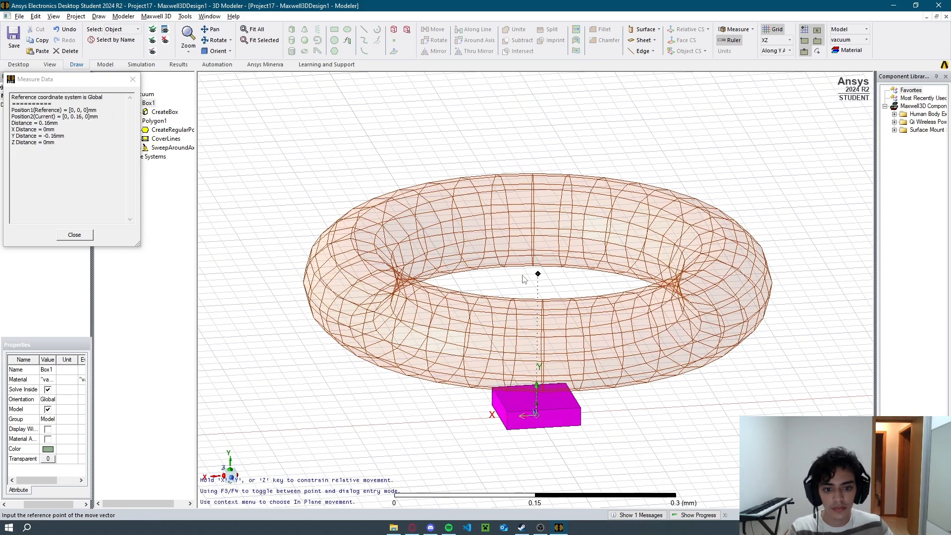
middle_click_drag(524, 278, 510, 254)
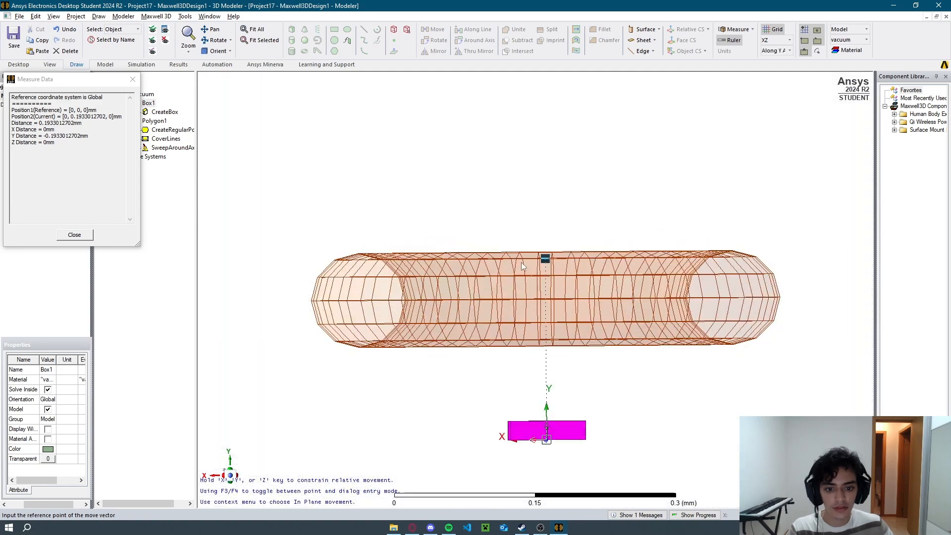
left_click(545, 301)
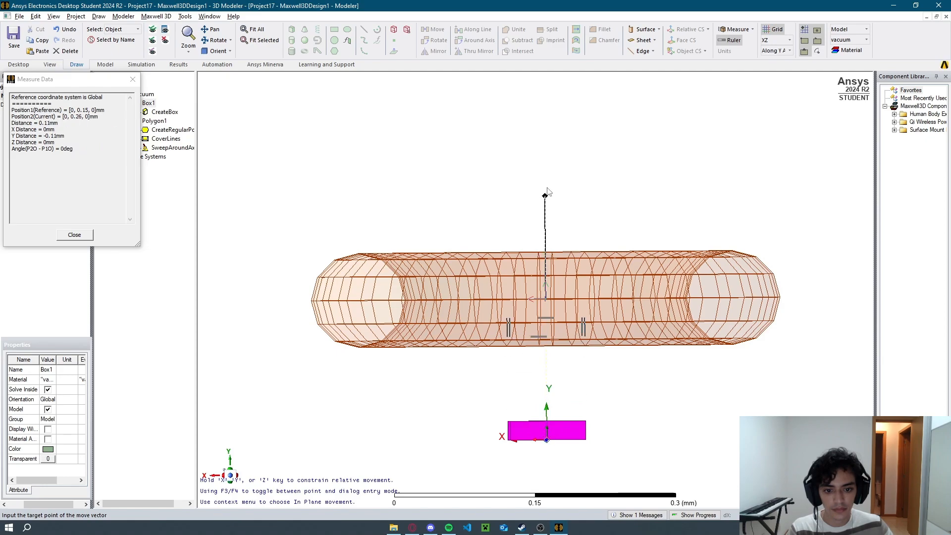
left_click(550, 170)
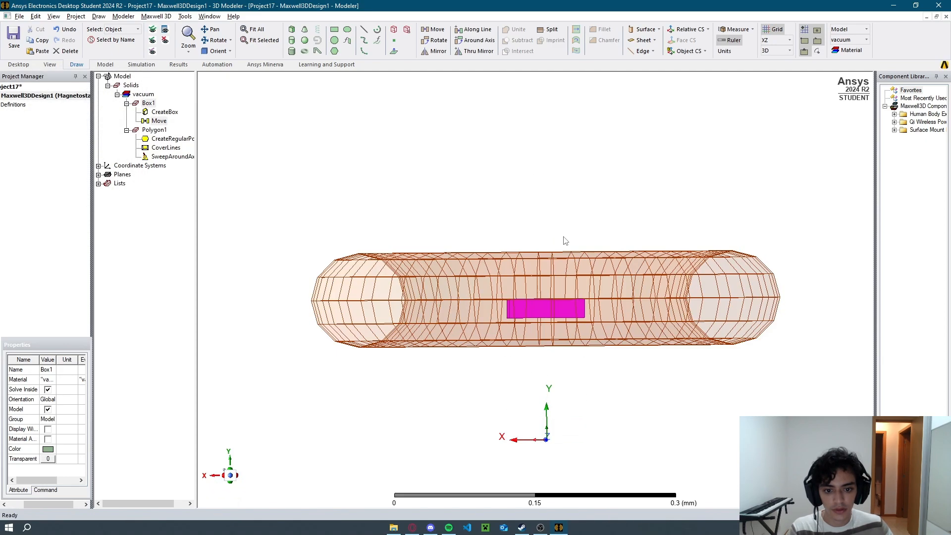
middle_click_drag(565, 222, 564, 233)
key("ctrl+z")
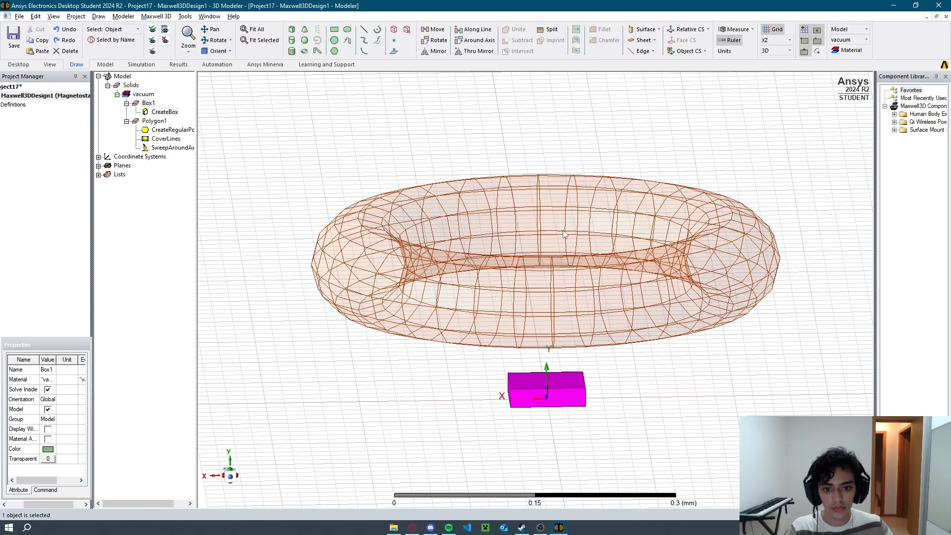
Move the box along the Y axis from reference point (0, 0, -0.04) mm into the middle of the ring.
left_click(446, 32)
middle_click_drag(543, 375, 543, 366)
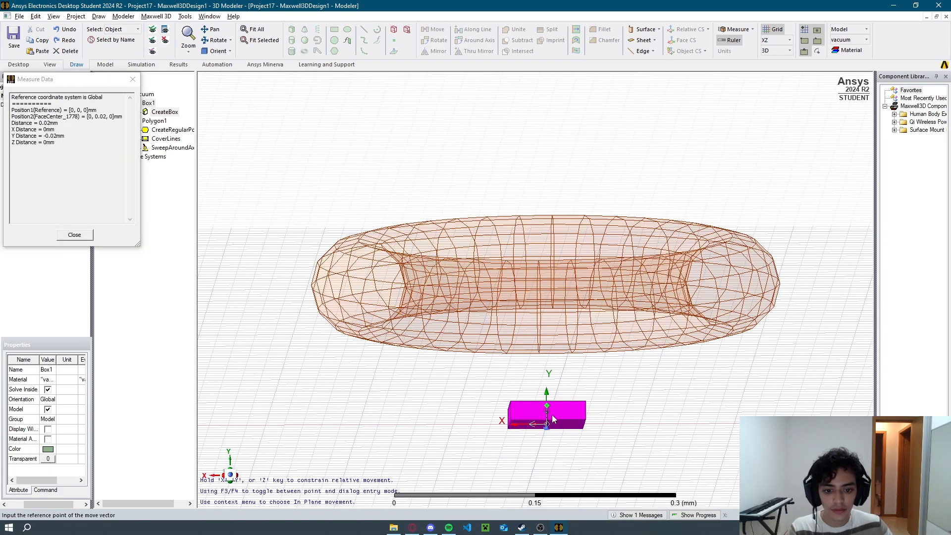
middle_click_drag(550, 415, 549, 405)
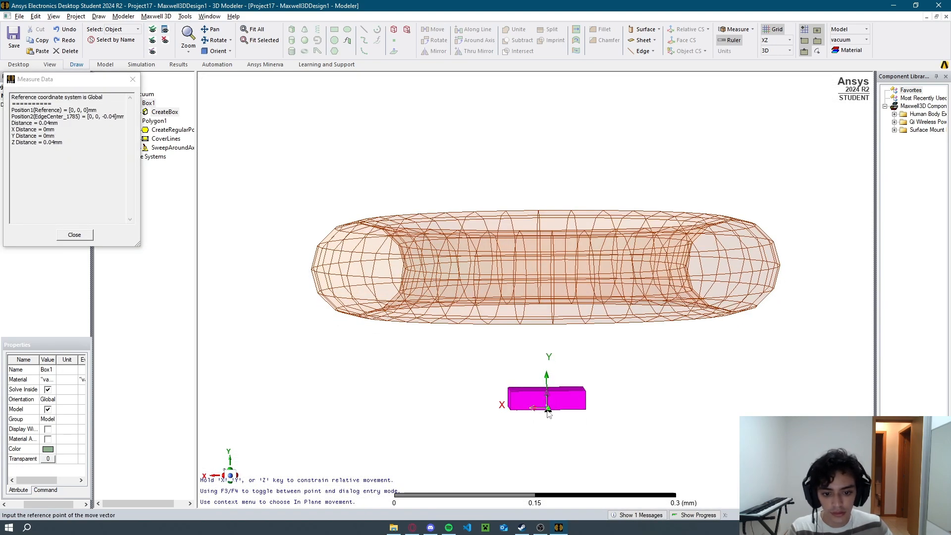
left_click(548, 410)
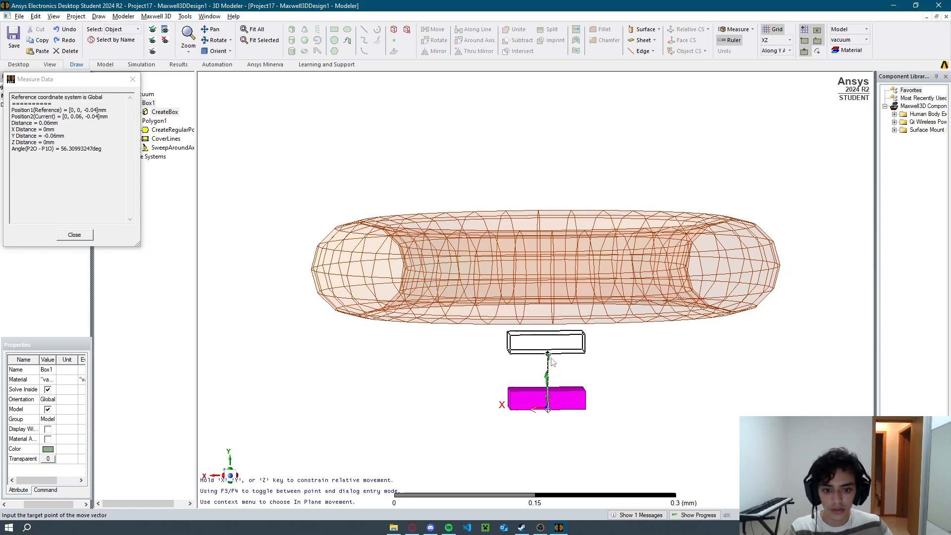
middle_click_drag(554, 338, 555, 335)
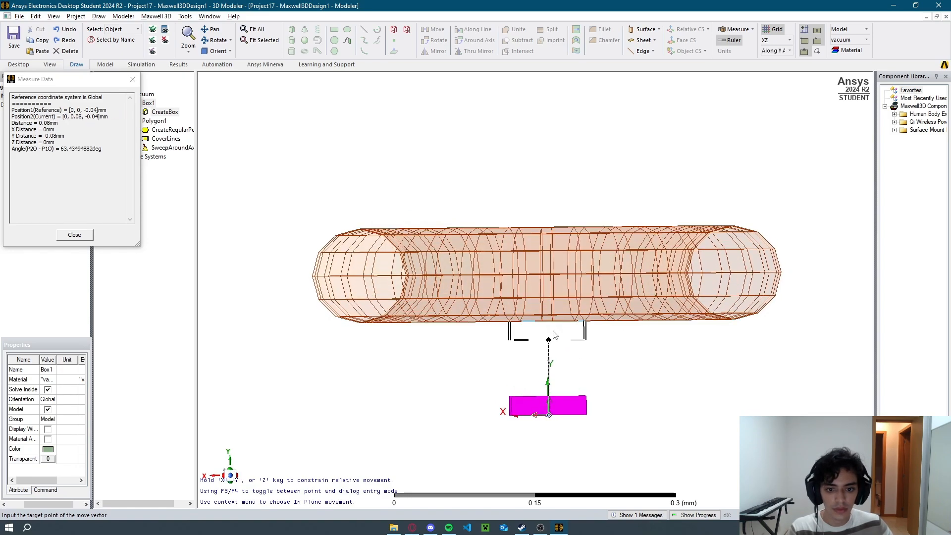
left_click(549, 288)
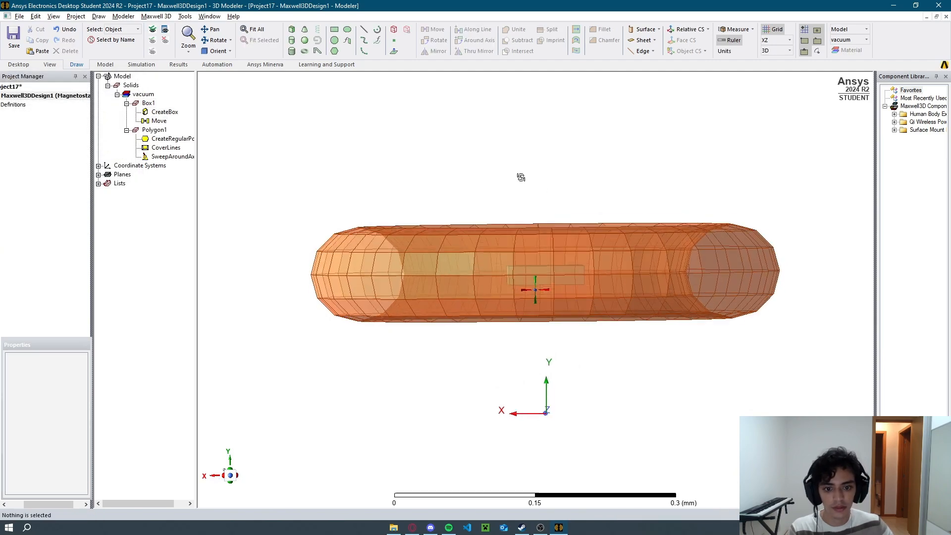
middle_click_drag(520, 177, 545, 287)
scroll(39, 223, "left", 3)
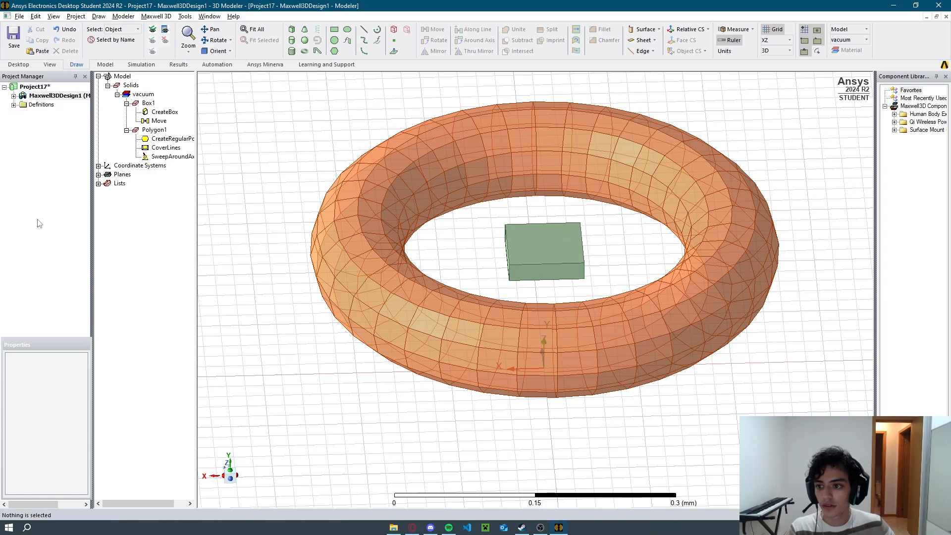
Set the small box's transparency to 0.5.
left_click(562, 251)
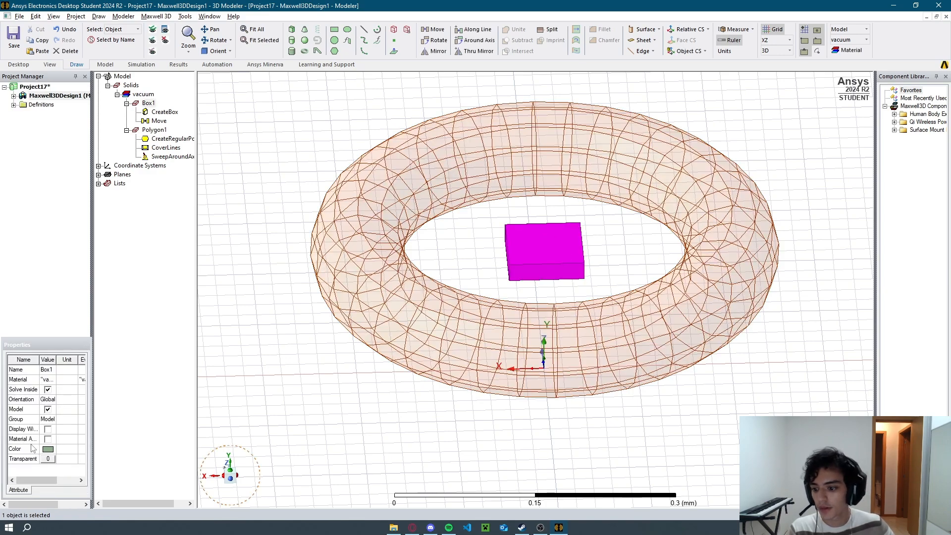
left_click(49, 460)
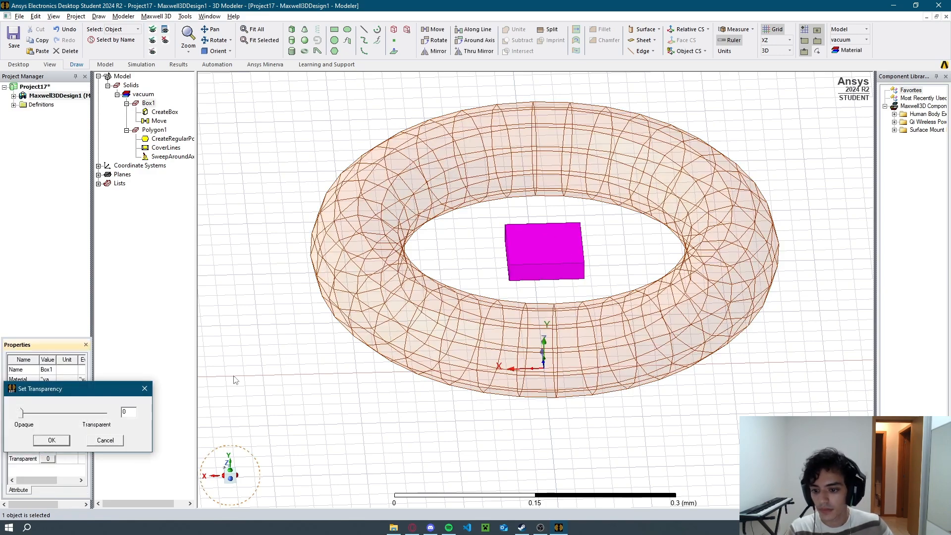
left_click(68, 415)
left_click(66, 415)
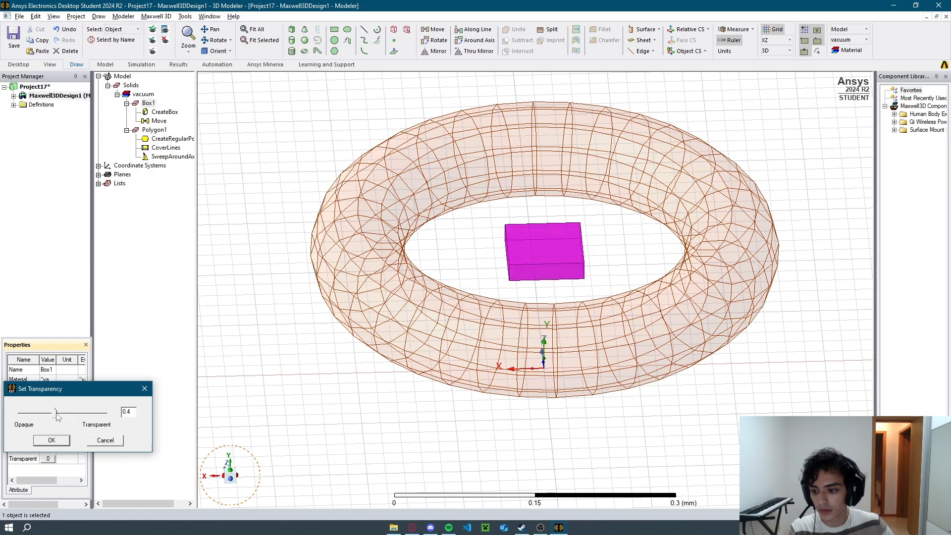
left_click_drag(57, 416, 63, 418)
left_click(52, 440)
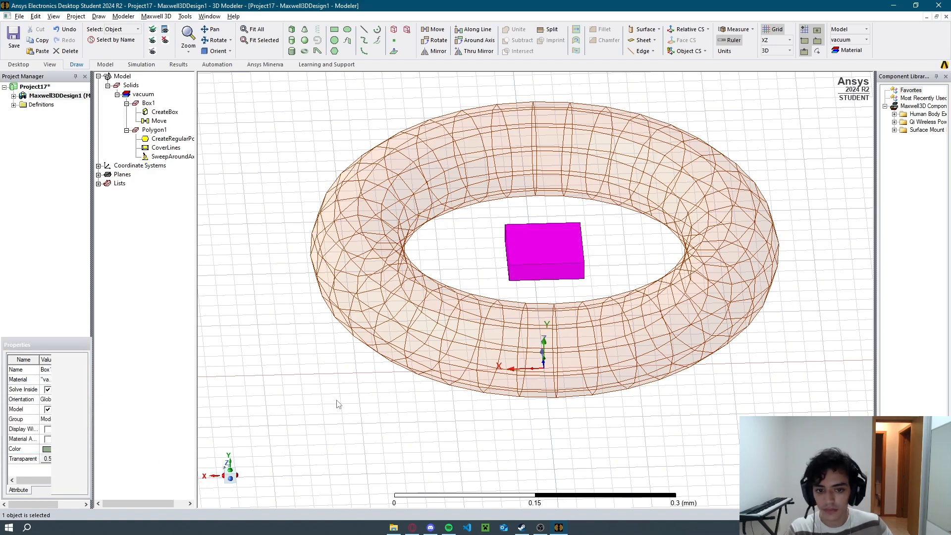
left_click_drag(336, 399, 540, 304, "alt")
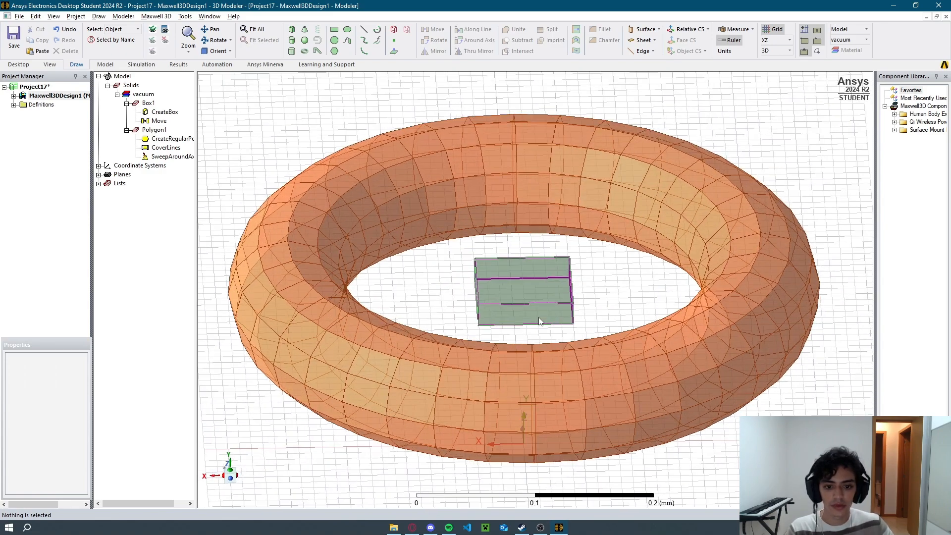
Create an offset relative coordinate system at the centre of the box's bottom face, at (0, 0.1375, 0) mm.
scroll(539, 317, "up", 3)
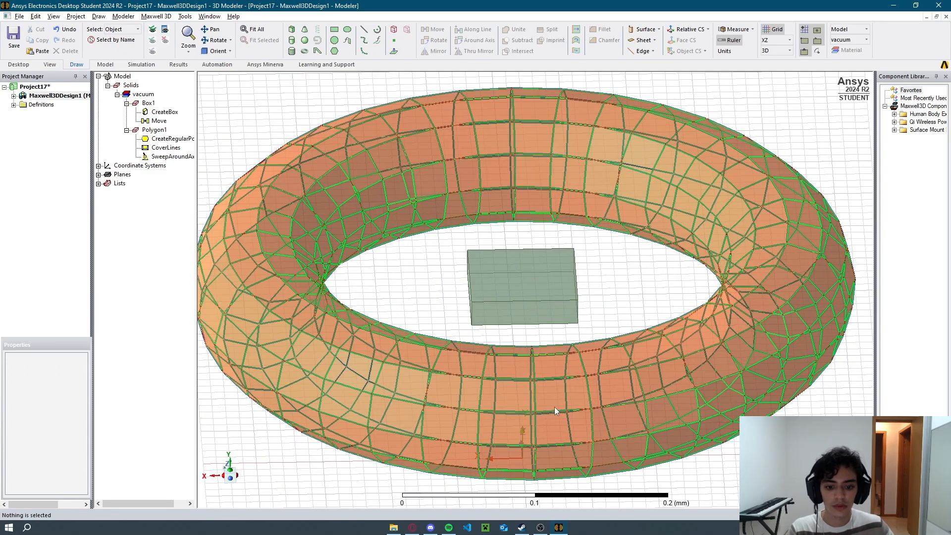
left_click(708, 31)
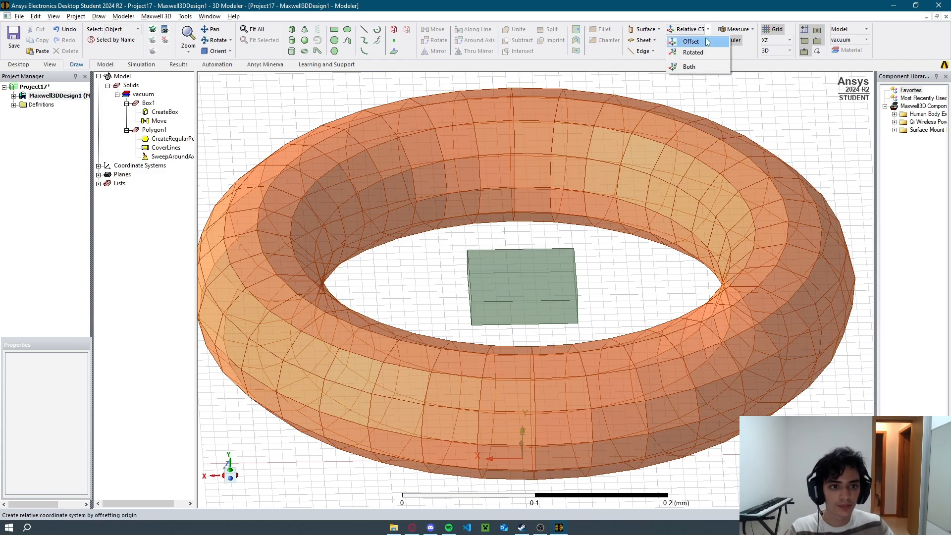
left_click(723, 40)
middle_click_drag(522, 283, 525, 304)
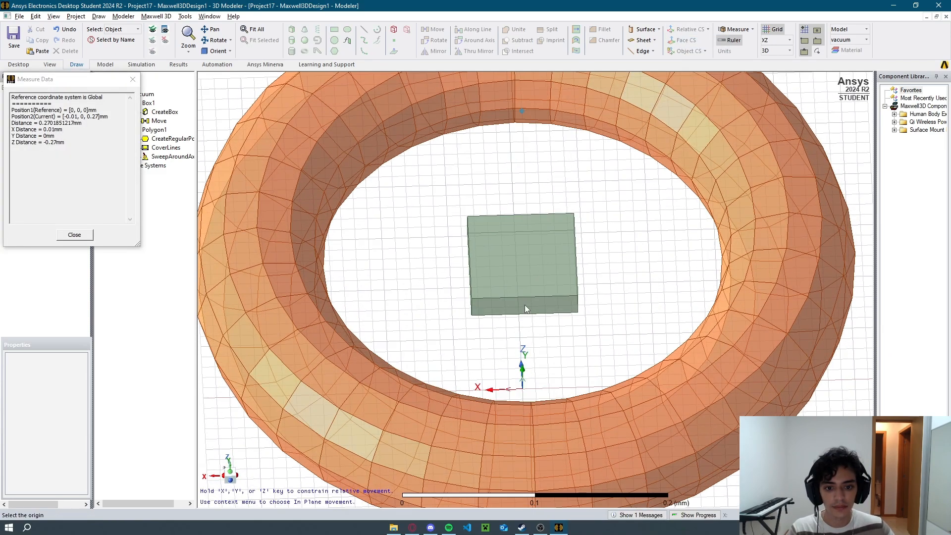
mouse_move(522, 267)
middle_mouse_down()
mouse_move(523, 276)
mouse_move(525, 264)
middle_mouse_up()
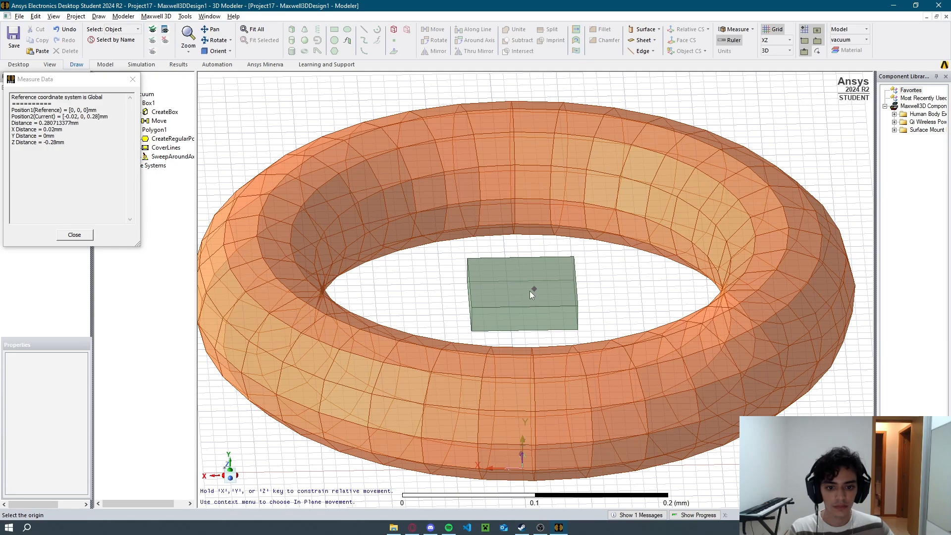
middle_click_drag(530, 293, 524, 325)
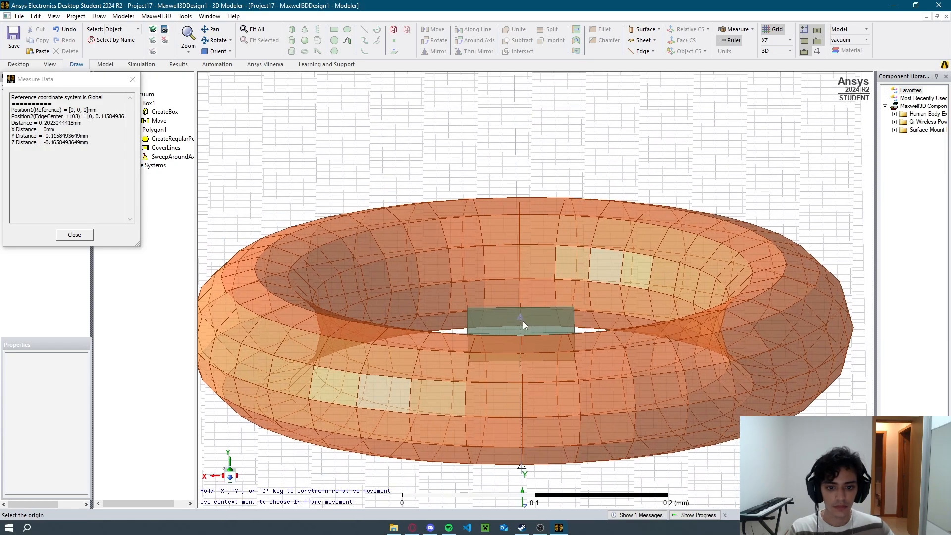
scroll(524, 322, "up", 3)
middle_click_drag(528, 250, 524, 302)
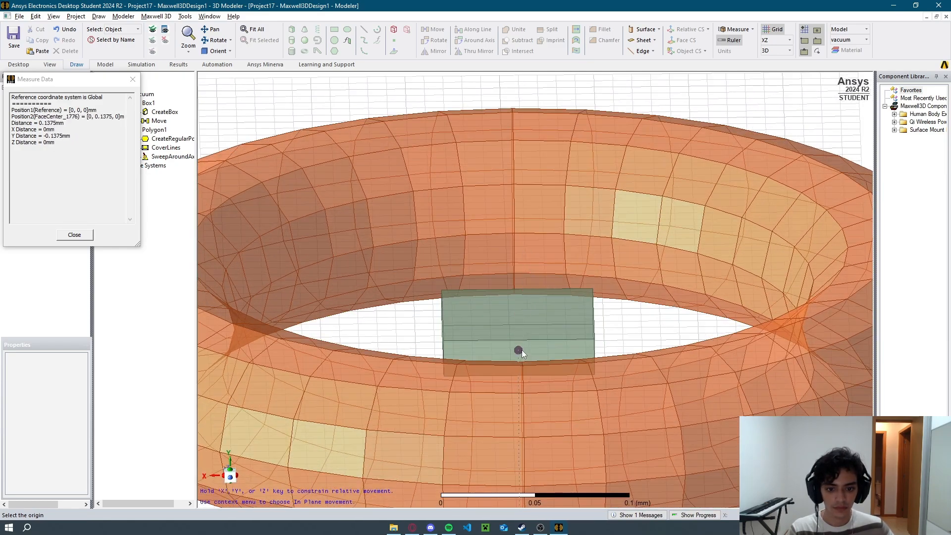
key("Escape")
middle_click_drag(518, 347, 570, 353)
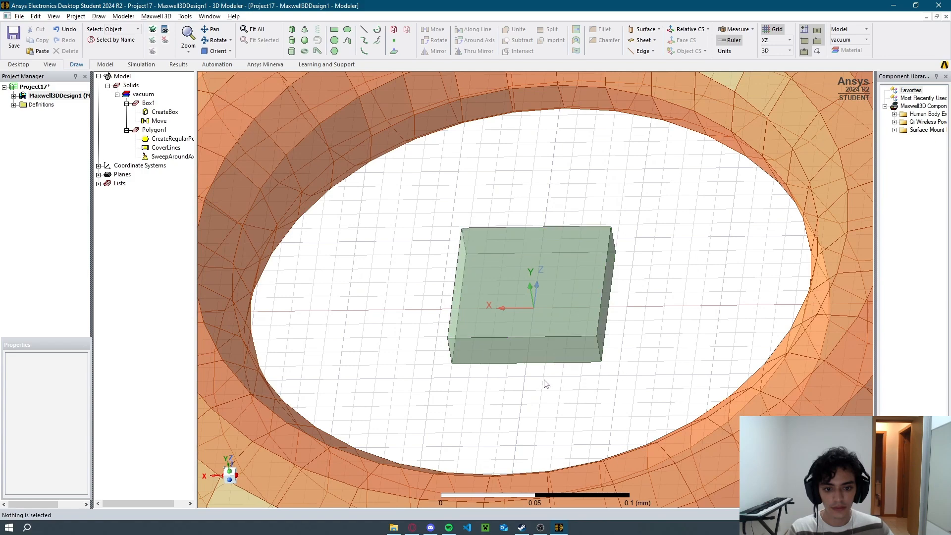
middle_click_drag(541, 382, 539, 312)
scroll(508, 381, "down", 3)
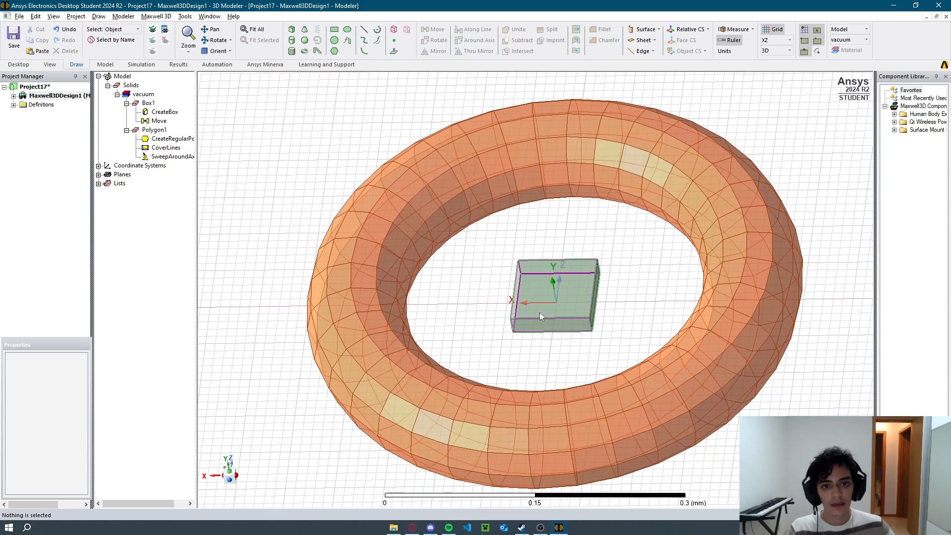
Check the design's solution type and keep it as Magnetostatic.
left_click(156, 16)
left_click(180, 28)
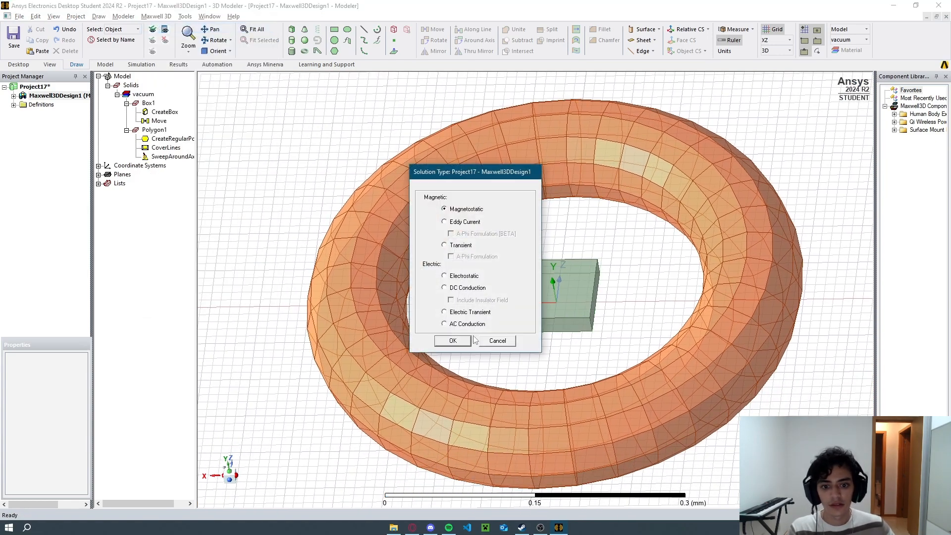
left_click(465, 339)
left_click_drag(494, 255, 498, 235, "alt")
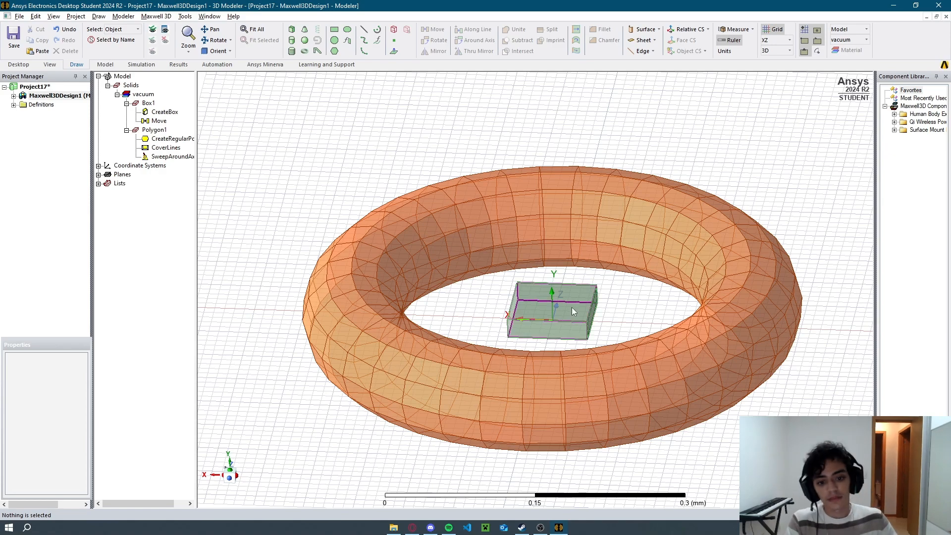
left_click_drag(573, 311, 505, 230, "alt")
left_click(156, 16)
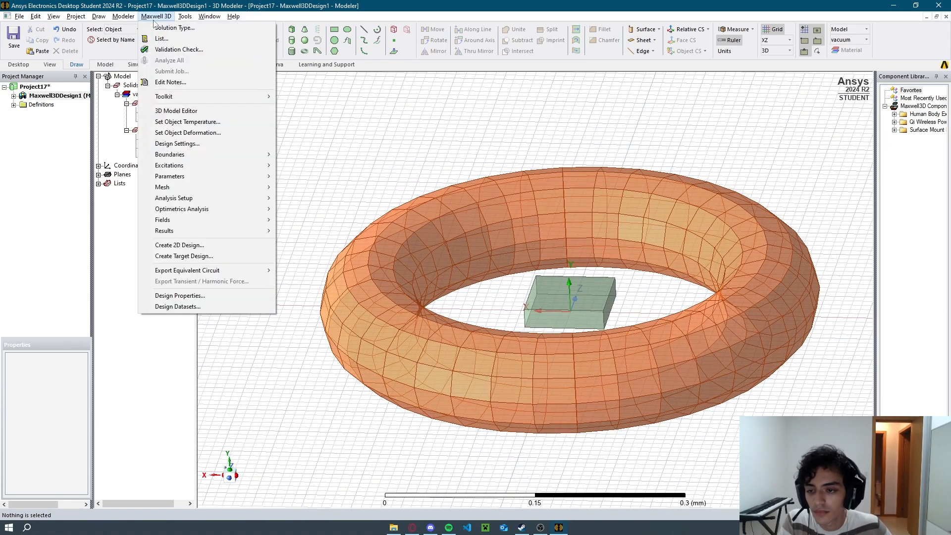
left_click(478, 153)
Create a region around the model, padded similarly in all directions with a percentage offset.
left_click(394, 29)
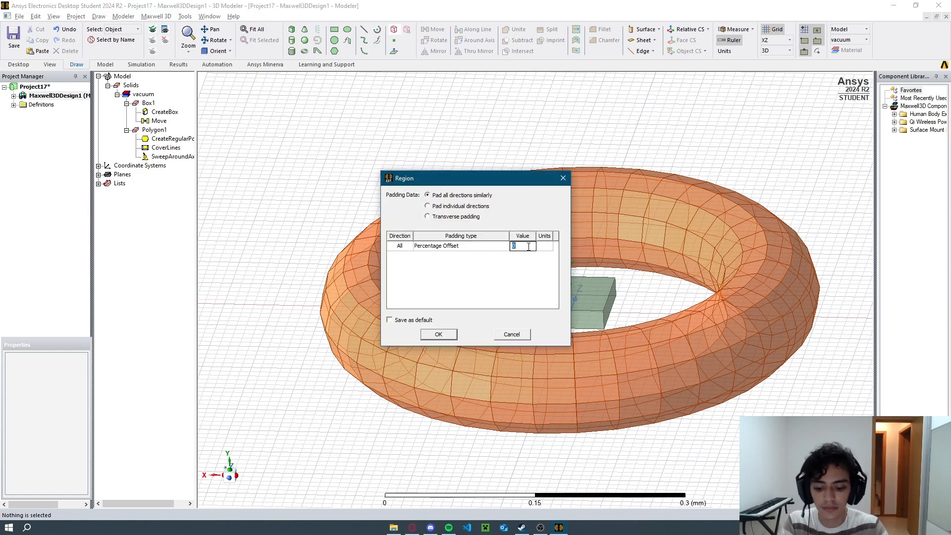
left_click(439, 334)
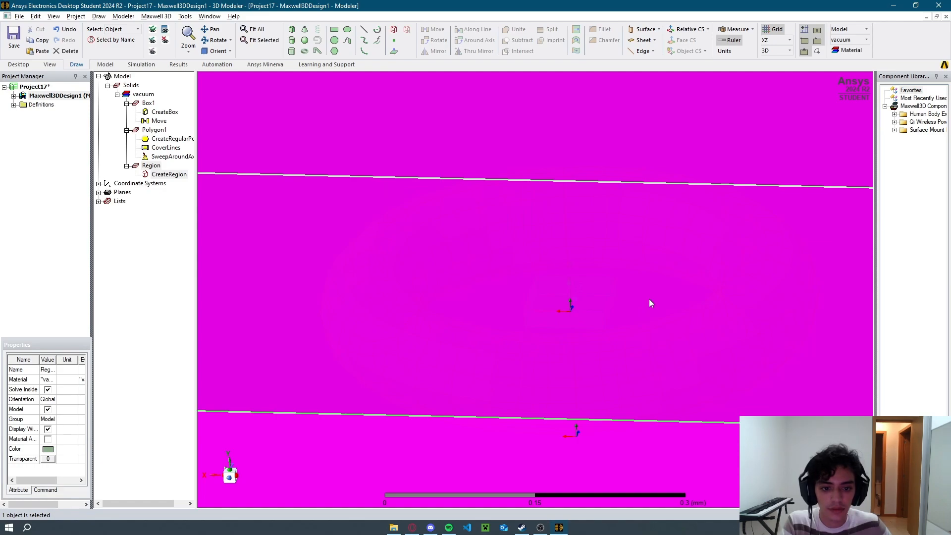
scroll(595, 416, "up", 2)
scroll(610, 407, "down", 7)
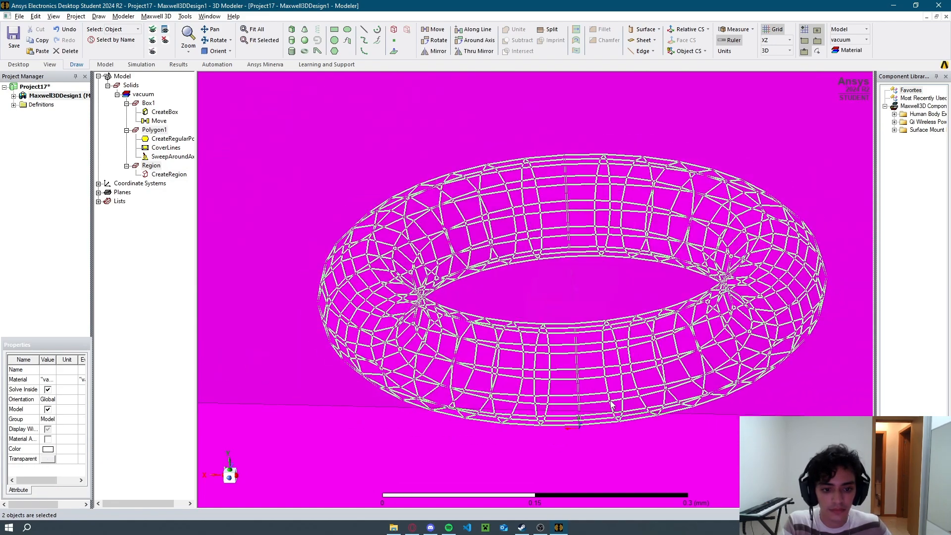
left_click(699, 202)
scroll(611, 368, "up", 3)
scroll(613, 368, "up", 3)
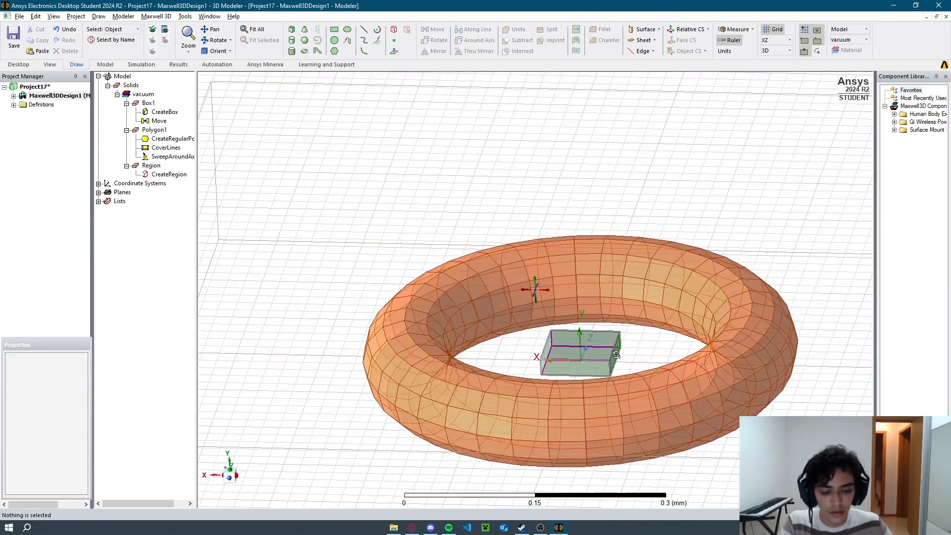
Rotate the small box inside the ring by 18 degrees about the Z axis.
left_click(612, 343)
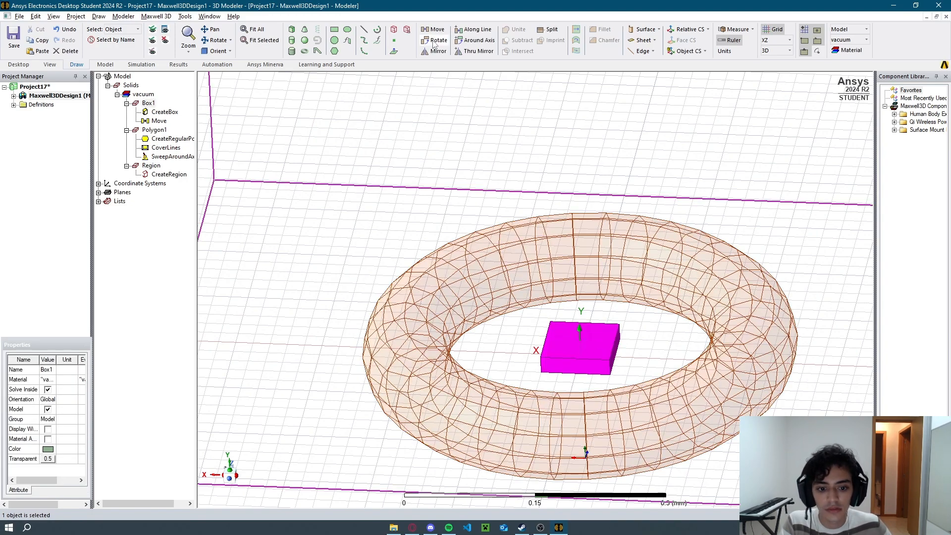
left_click(433, 43)
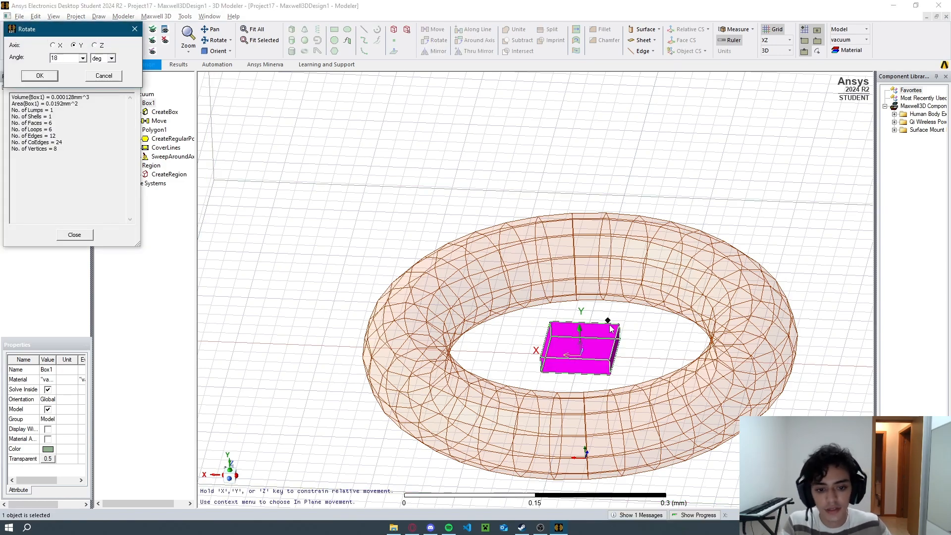
middle_click_drag(611, 325, 610, 386)
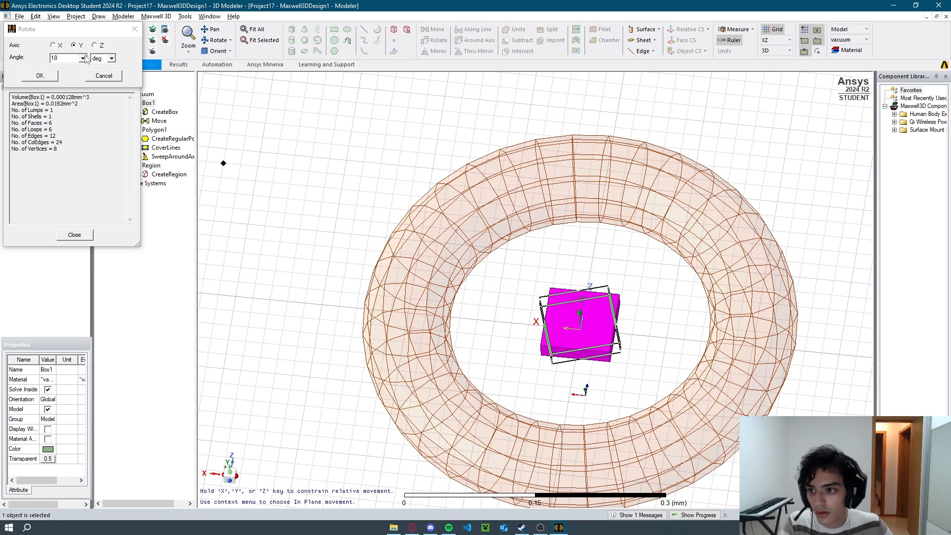
left_click(95, 45)
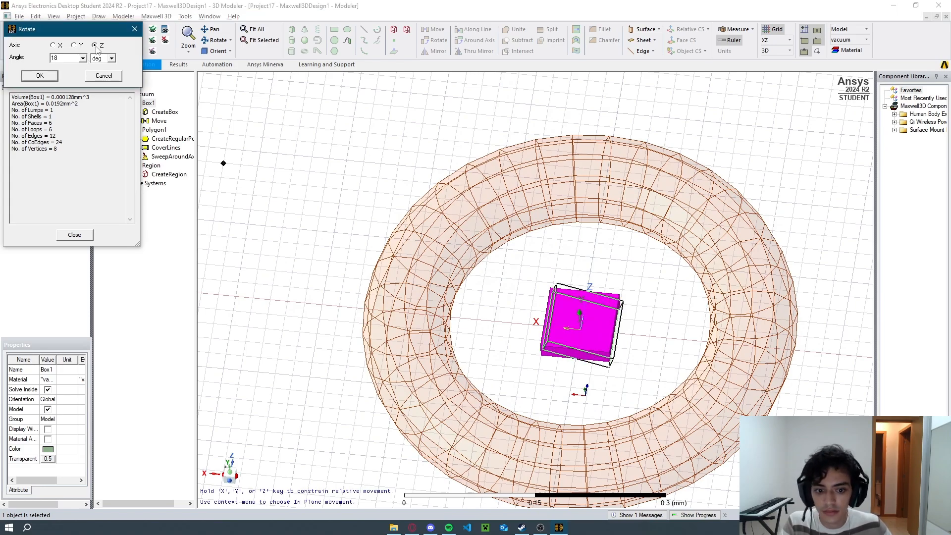
middle_click_drag(452, 193, 462, 154)
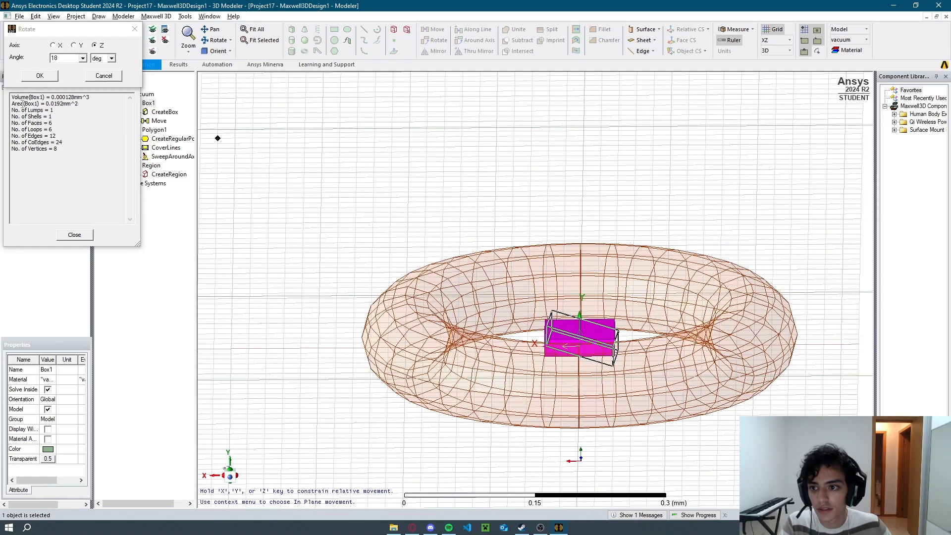
left_click(40, 76)
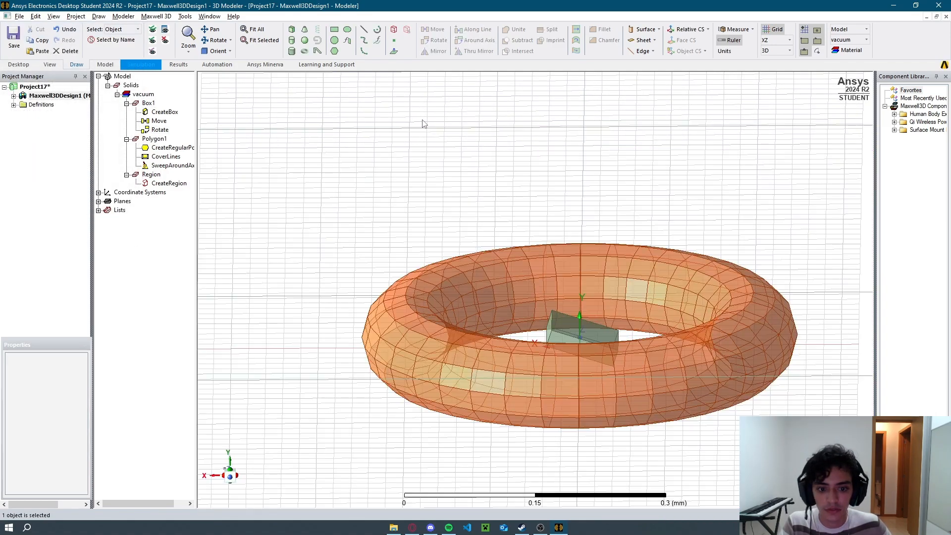
Assign a virtual torque parameter named Torque1 to the small box, about the positive RelativeCS1 Z axis.
middle_click_drag(423, 123, 583, 243)
left_click(595, 341)
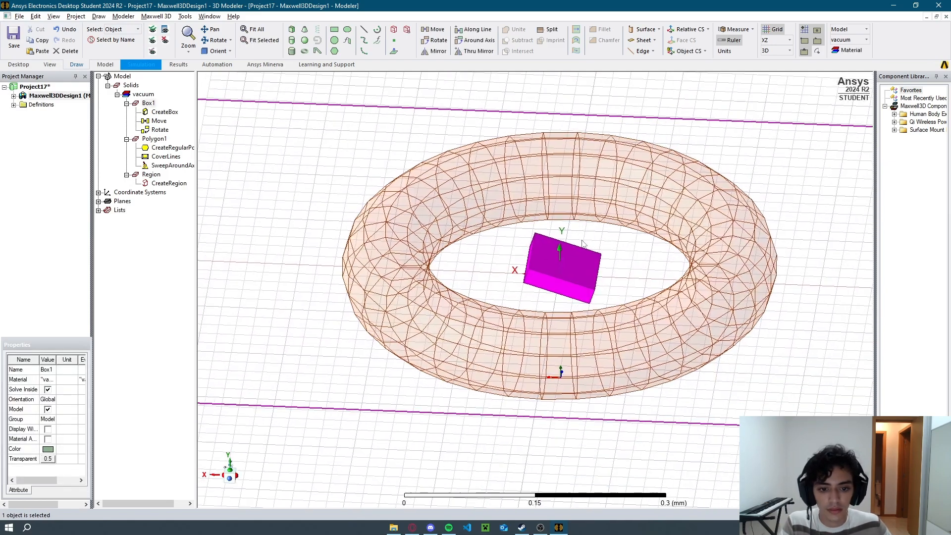
right_click(577, 274)
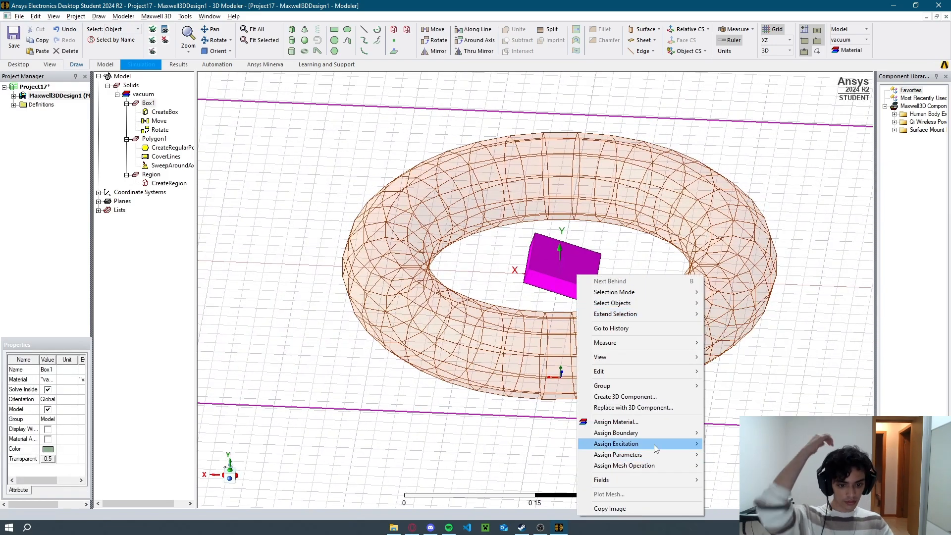
mouse_move(655, 454)
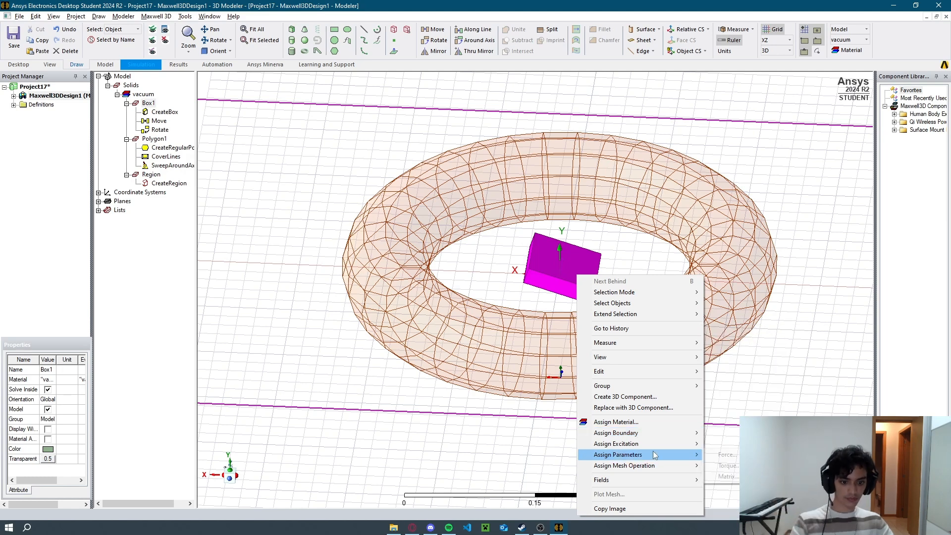
left_click(727, 466)
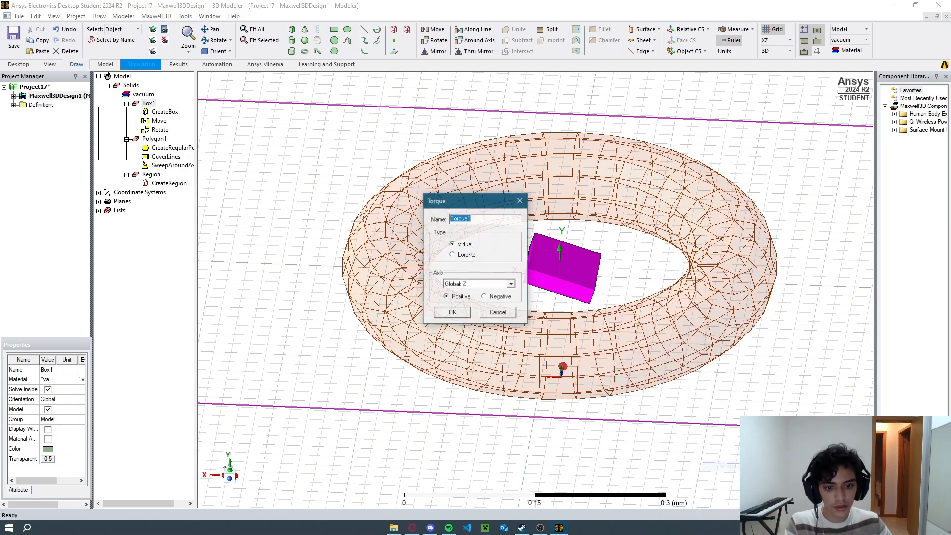
left_click(467, 285)
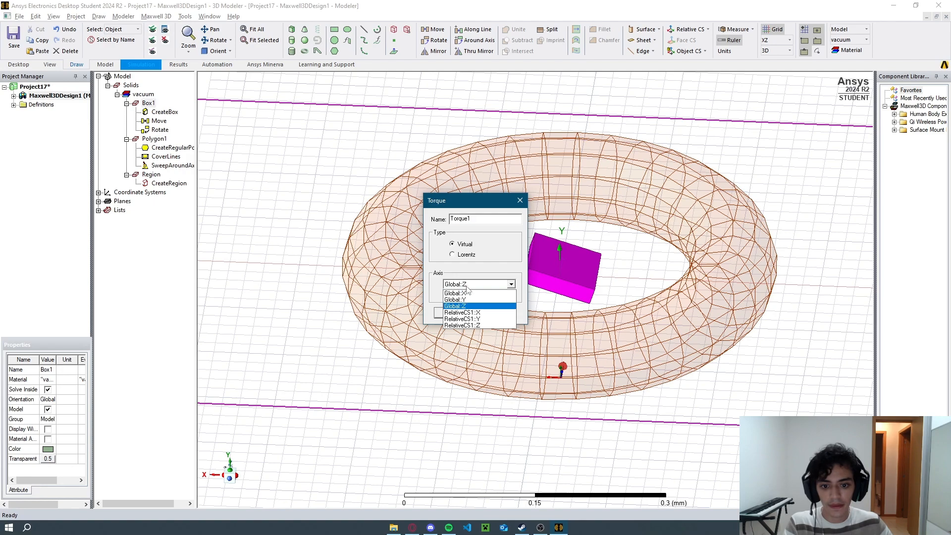
left_click(478, 326)
left_click_drag(462, 198, 347, 171)
left_click(338, 284)
left_click(299, 321)
middle_click_drag(299, 322, 313, 327)
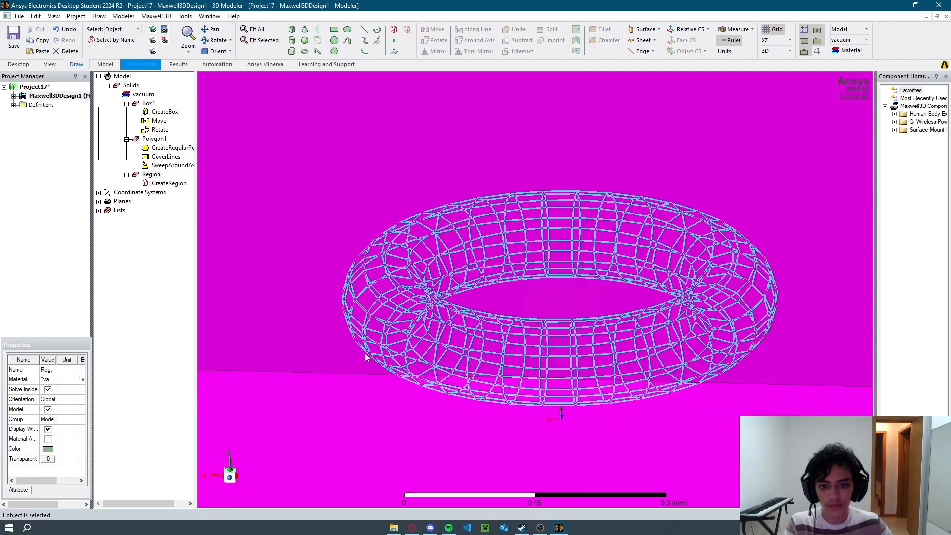
Try to section the ring with the XZ plane, and undo the section.
scroll(371, 359, "up", 2)
scroll(372, 359, "down", 5)
left_click(487, 208)
scroll(458, 294, "up", 2)
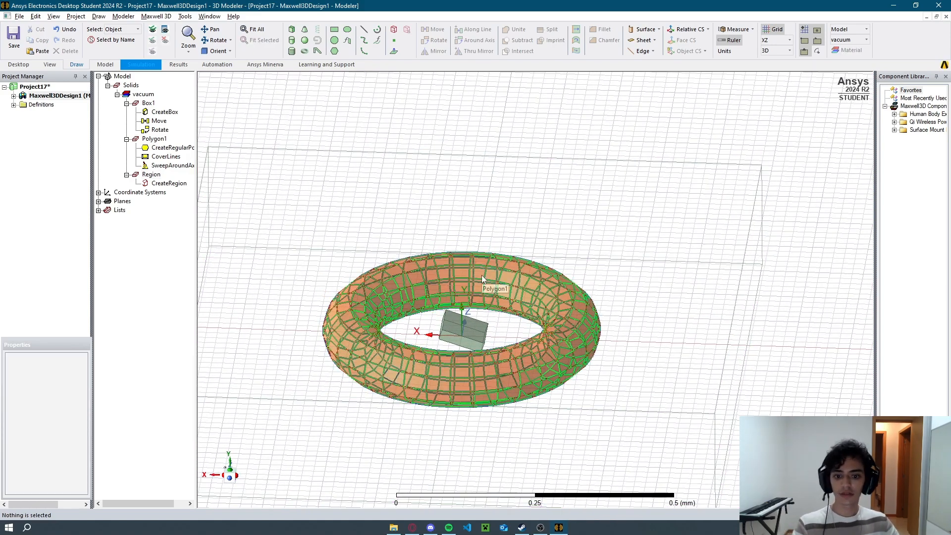
left_click(483, 278)
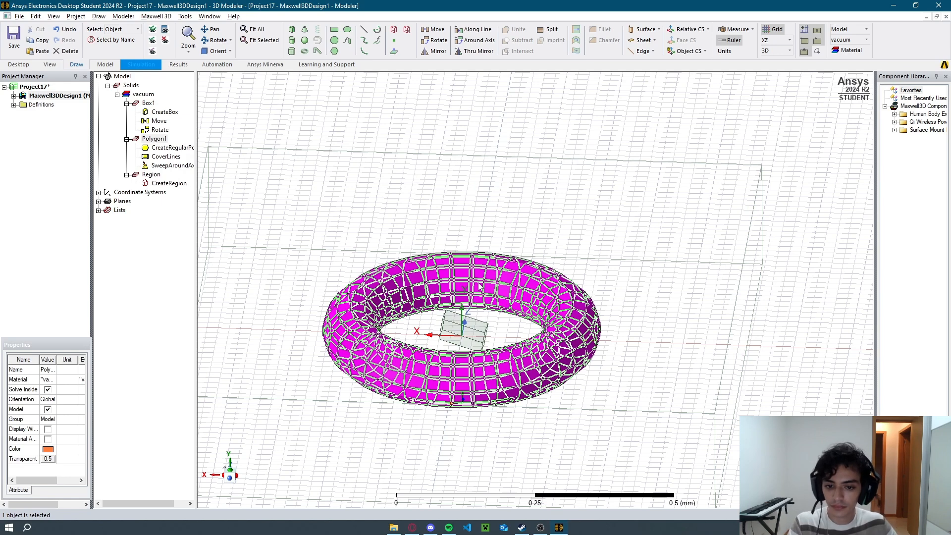
right_click(480, 288)
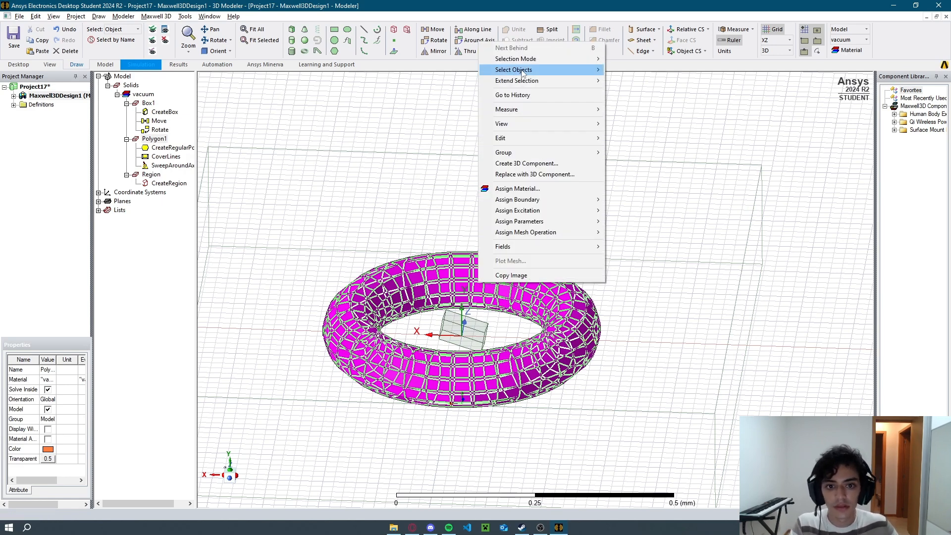
mouse_move(529, 138)
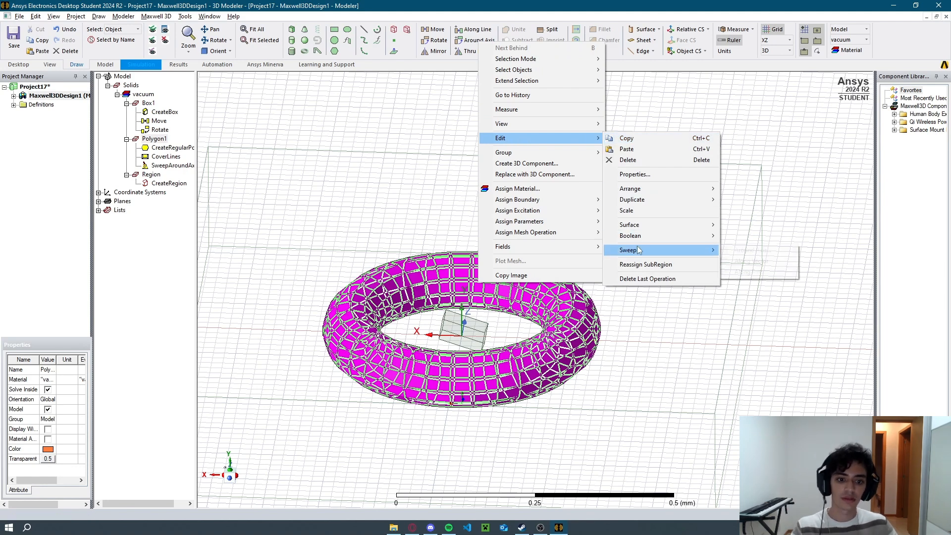
mouse_move(652, 226)
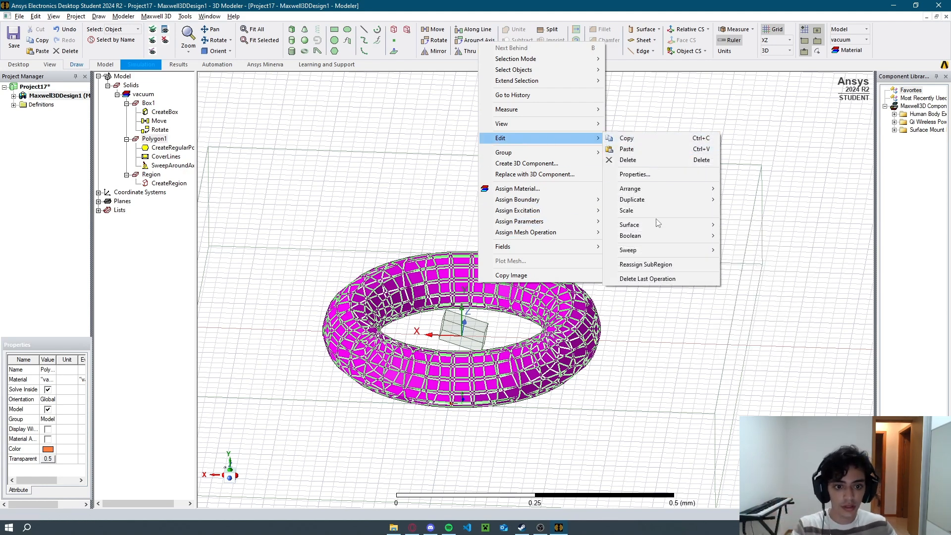
left_click(746, 225)
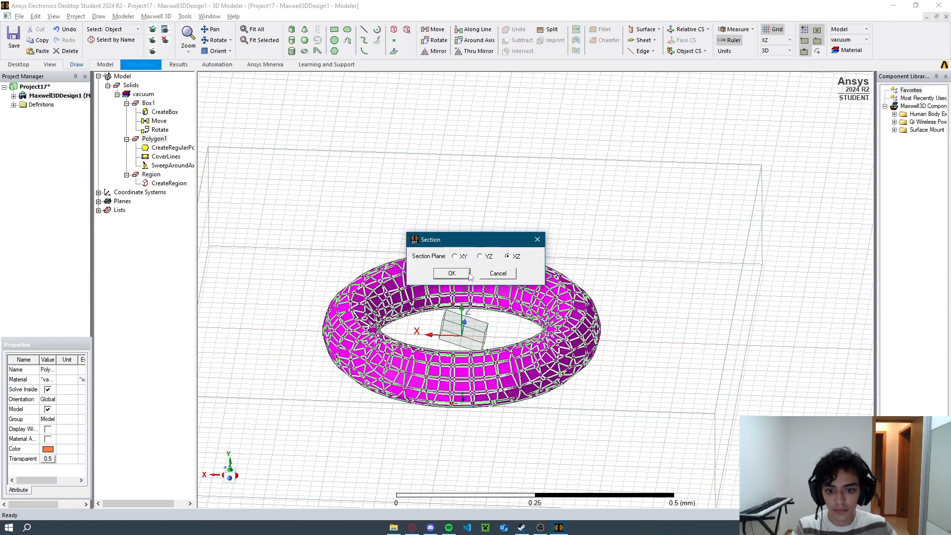
left_click(452, 274)
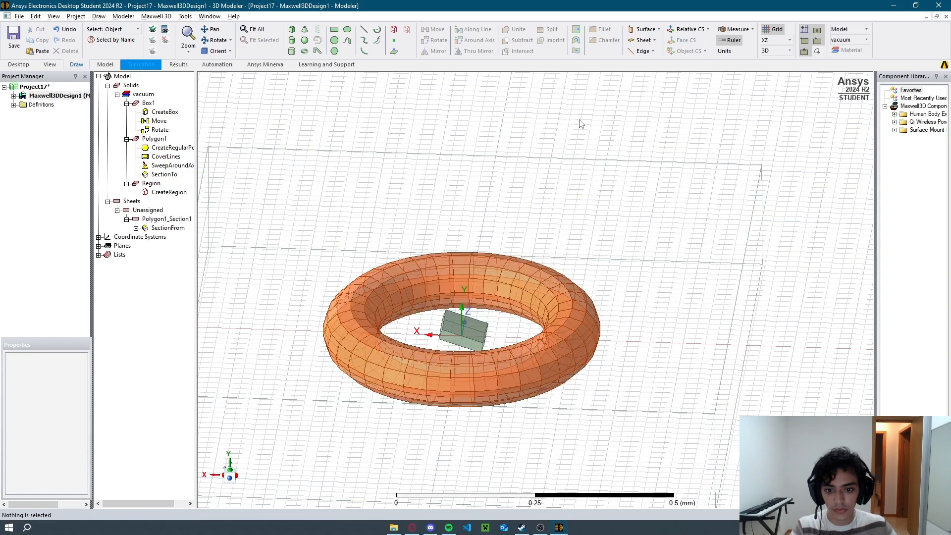
right_click(509, 281)
left_click(808, 256)
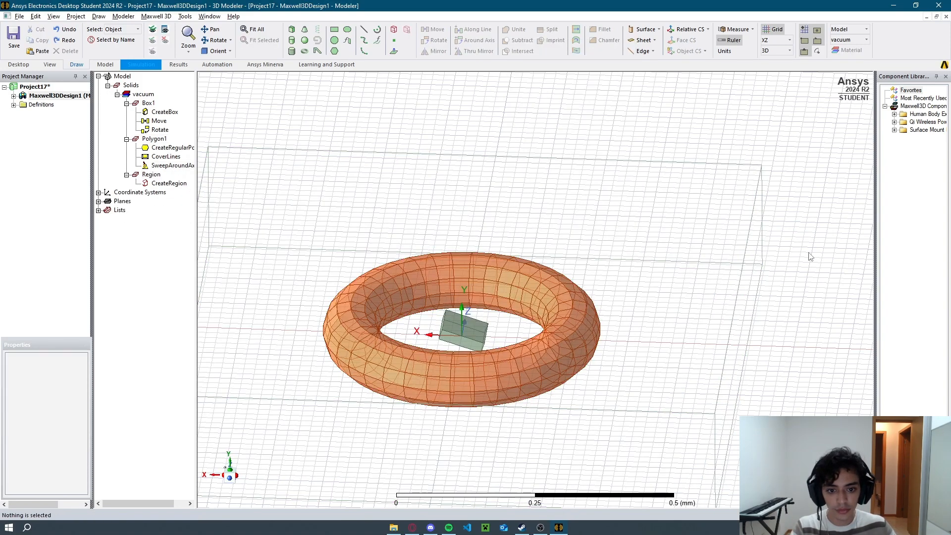
Section the ring with the YZ plane to create its cross-section sheets.
right_click(483, 296)
left_click(451, 287)
left_click(391, 365)
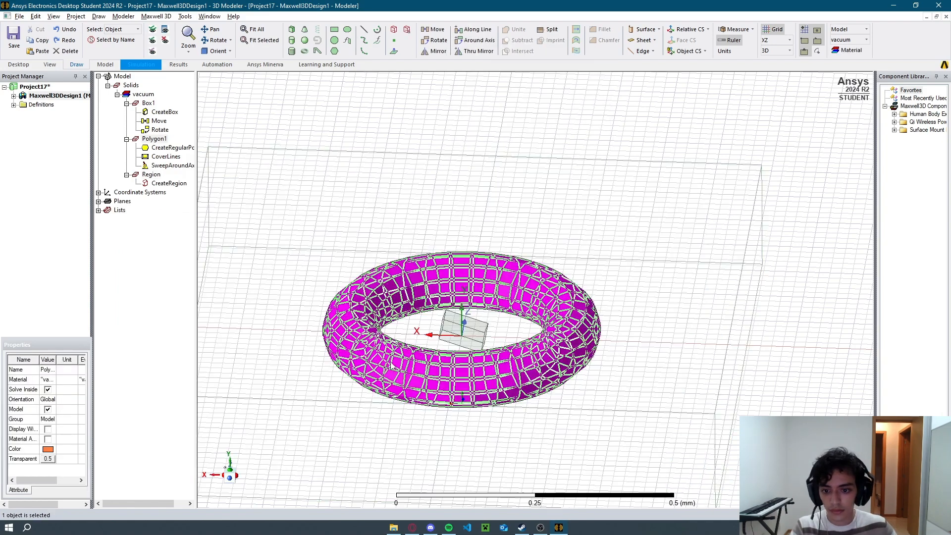
right_click(361, 346)
mouse_move(409, 199)
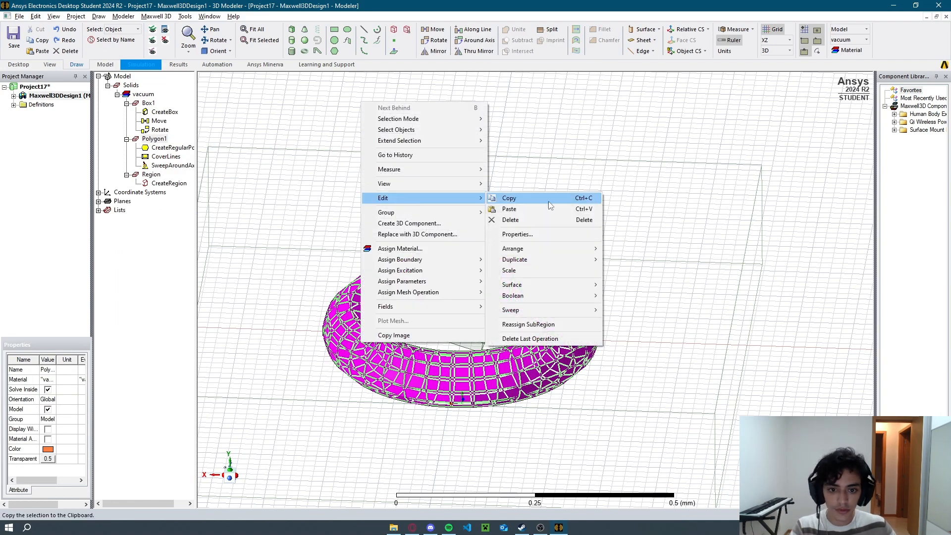
mouse_move(540, 285)
left_click(624, 286)
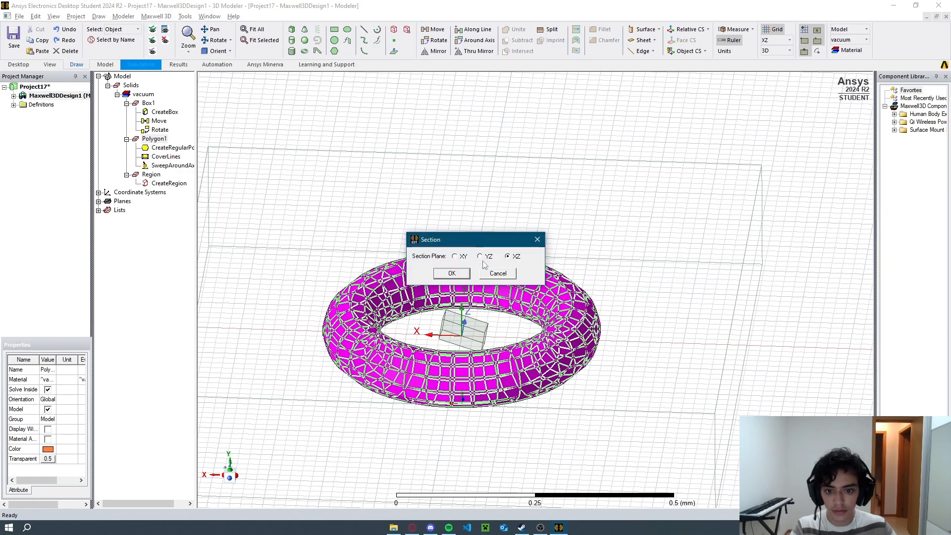
left_click(456, 276)
left_click(560, 158)
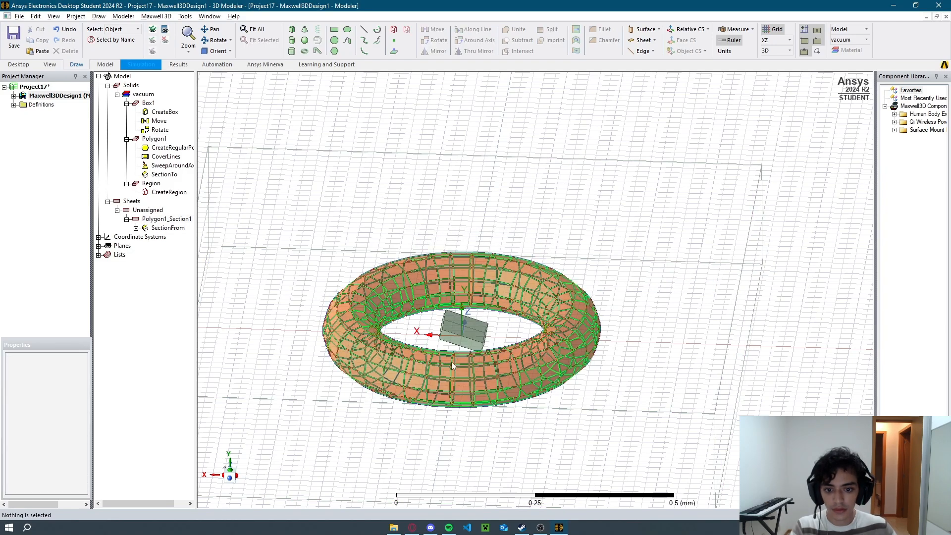
middle_click_drag(450, 361, 341, 370)
left_click(586, 315)
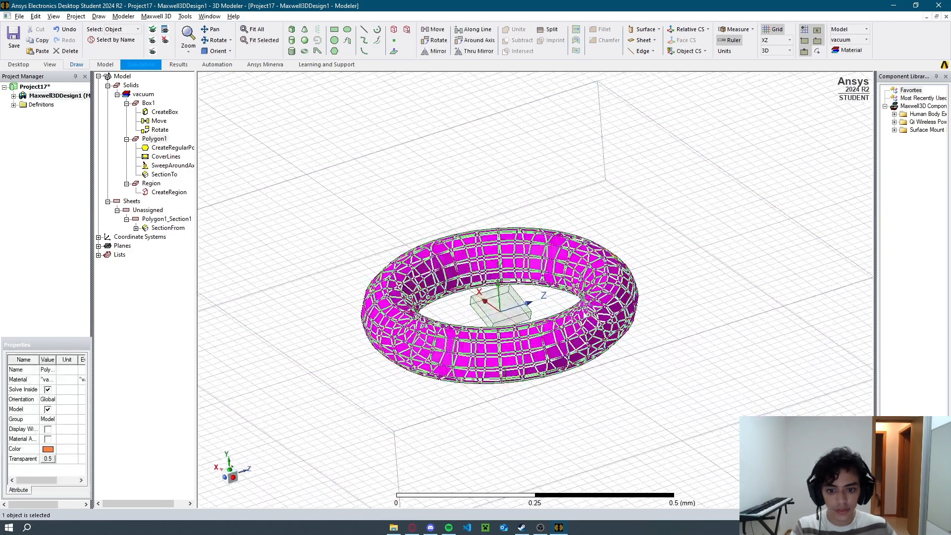
left_click(659, 308)
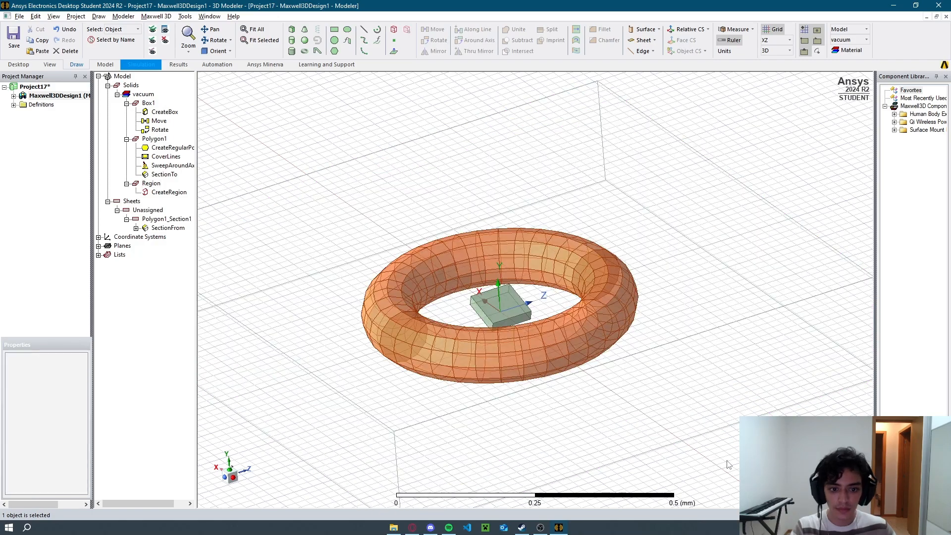
Separate the ring's cross-section sheet Polygon1_Section1 into individual bodies.
left_click(159, 219)
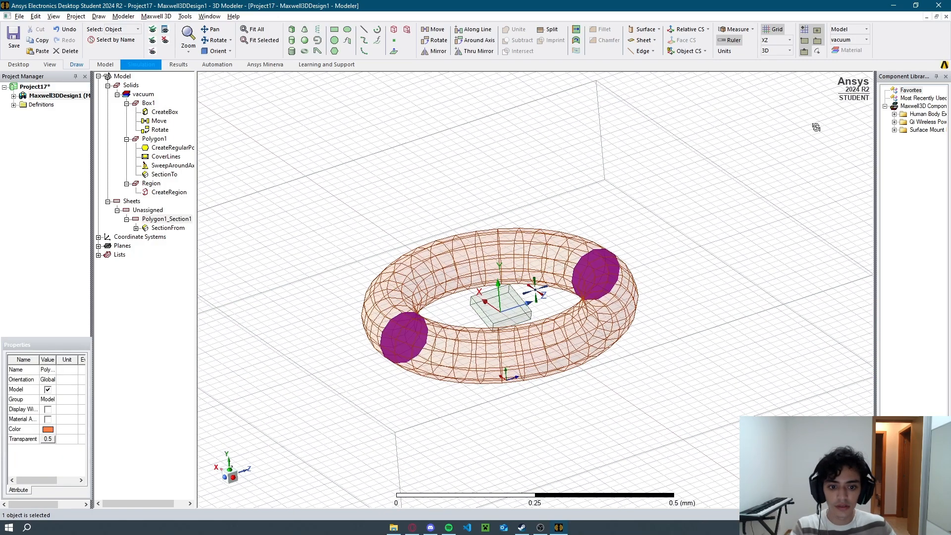
middle_click_drag(816, 127, 817, 130)
middle_click_drag(255, 430, 248, 382)
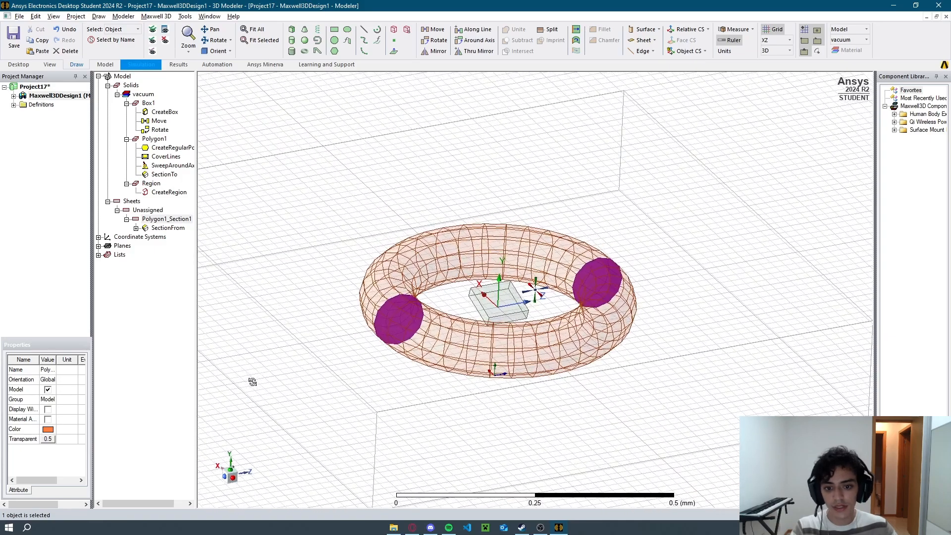
right_click(159, 221)
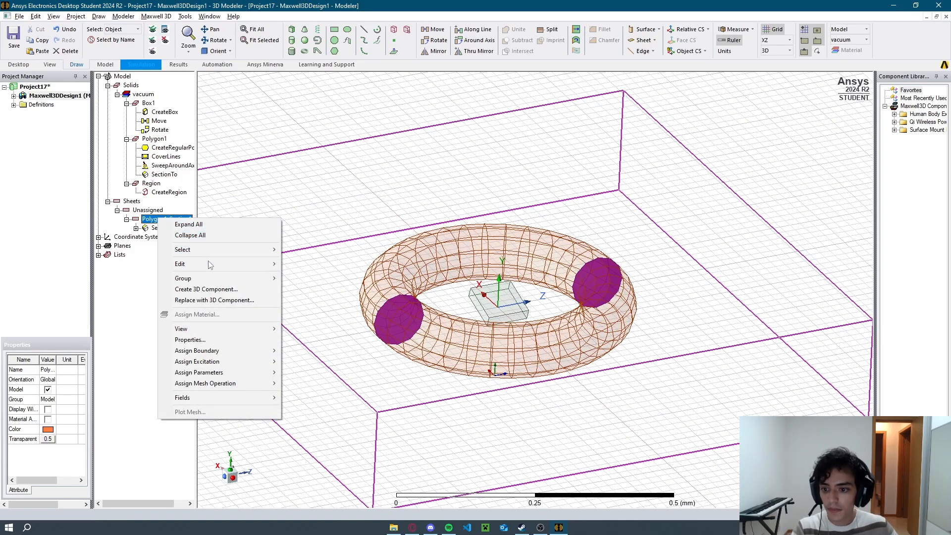
mouse_move(210, 264)
mouse_move(328, 362)
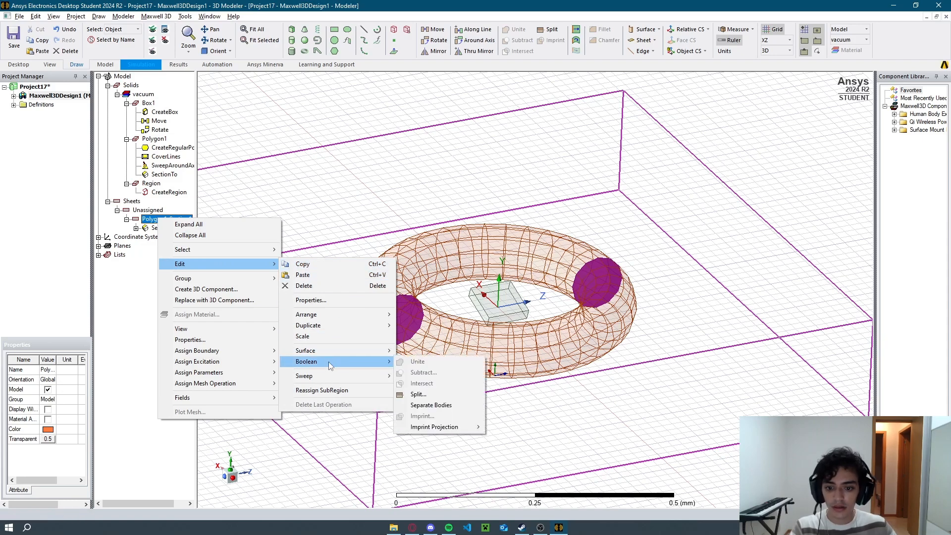
left_click(431, 405)
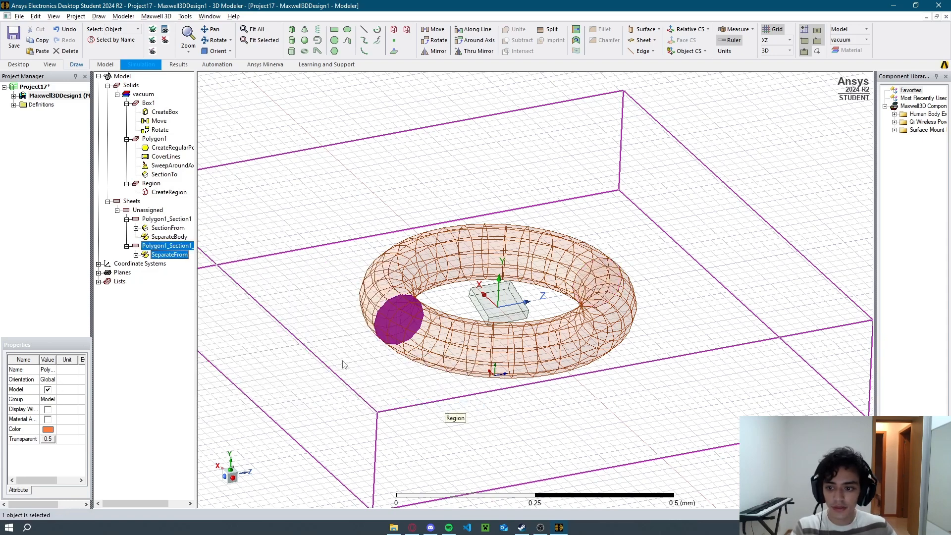
Delete the separated cross-section sheet on the negative Z side of the ring.
left_click(171, 219)
left_click(176, 247)
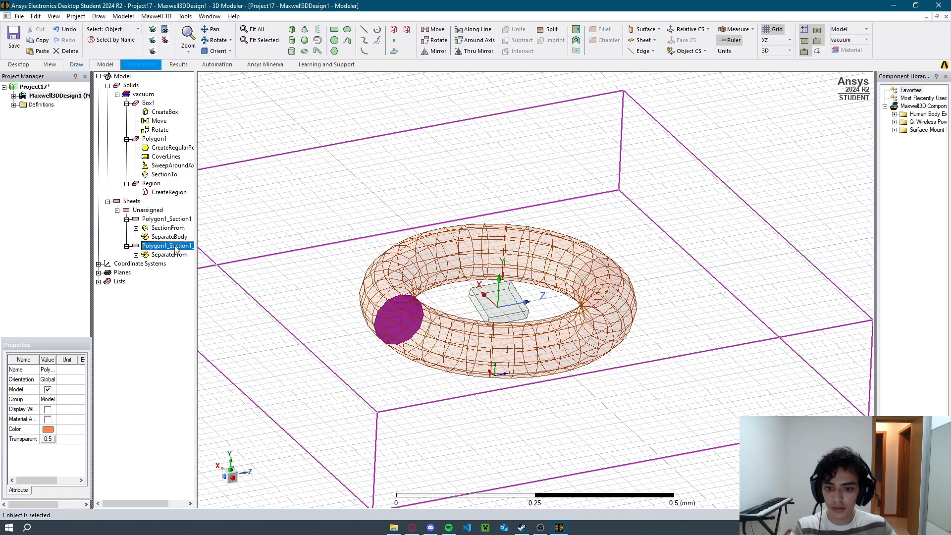
left_click(175, 246)
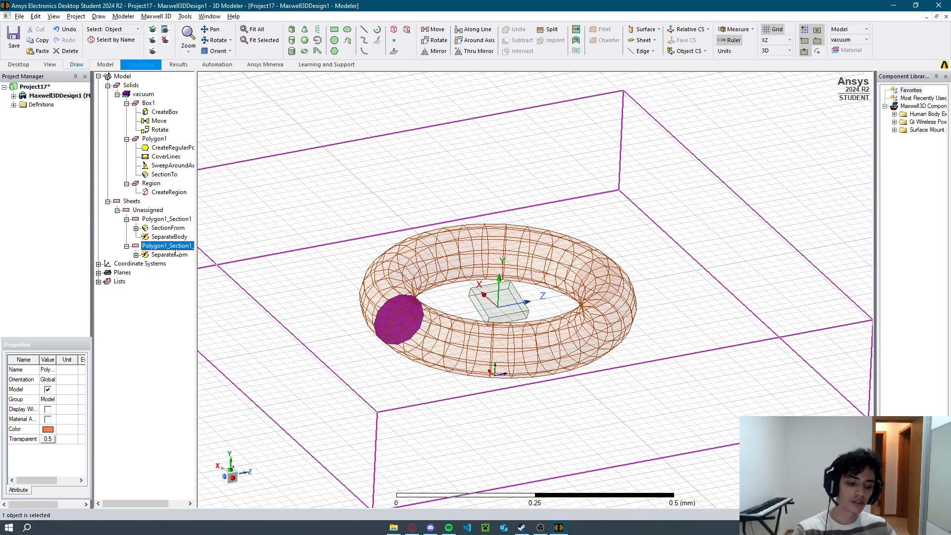
key("Delete")
Assign a solid current excitation of 100 A named Current1 to the remaining cross-section sheet of the ring.
left_click(166, 219)
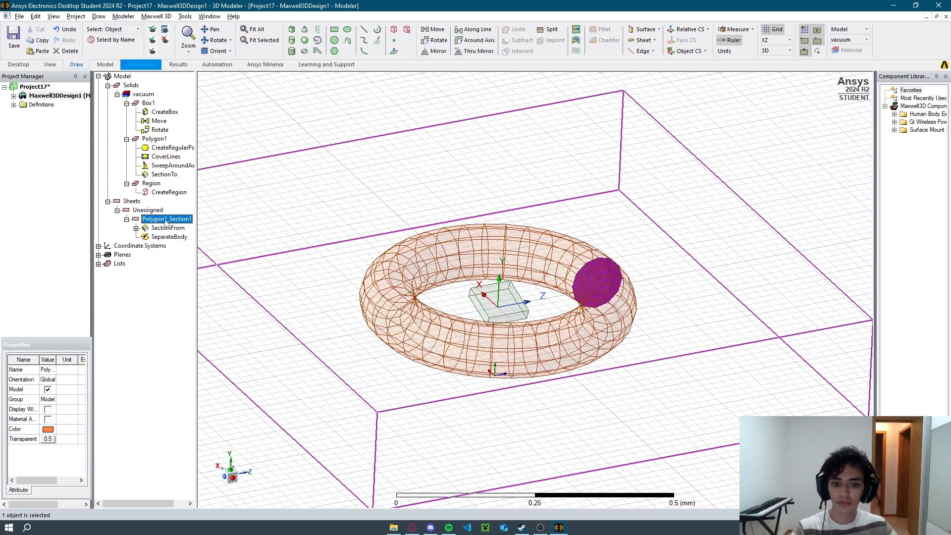
right_click(167, 222)
left_click(155, 224)
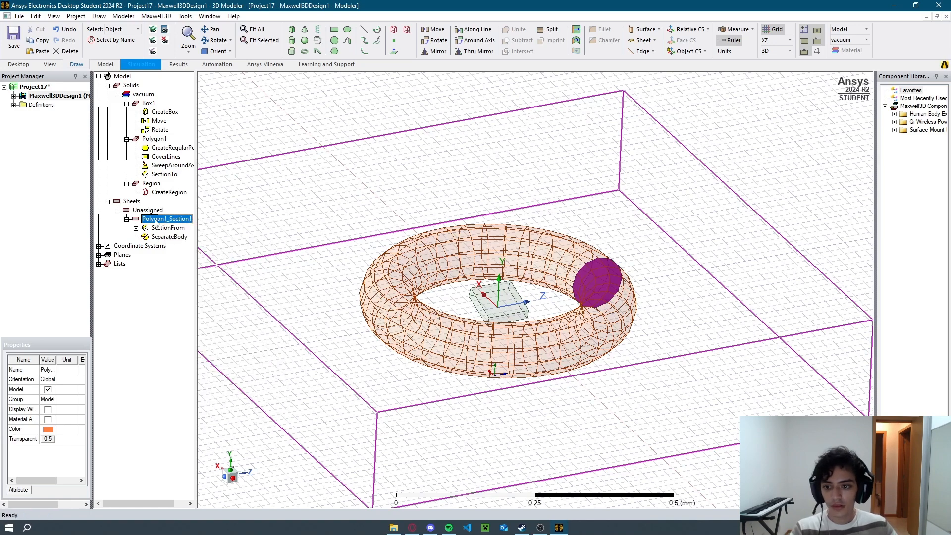
right_click(155, 223)
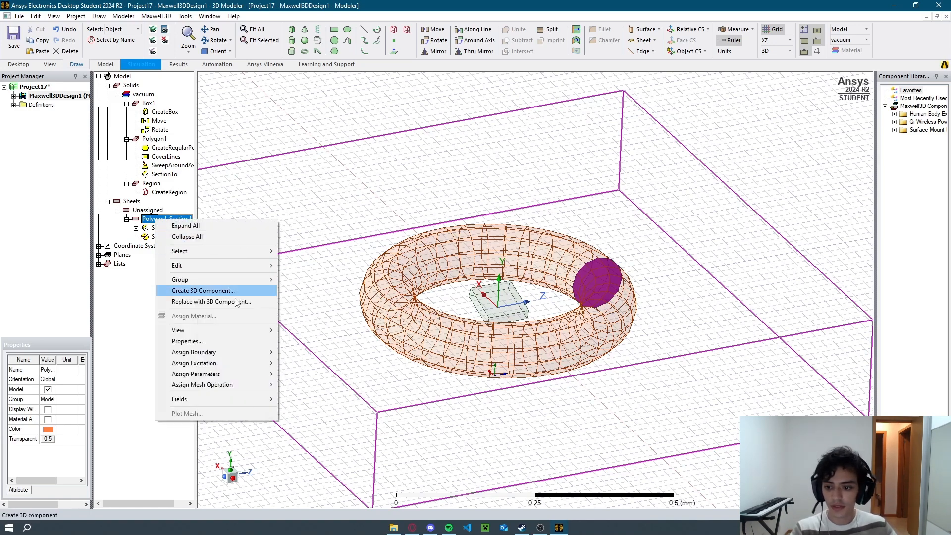
mouse_move(236, 362)
left_click(305, 373)
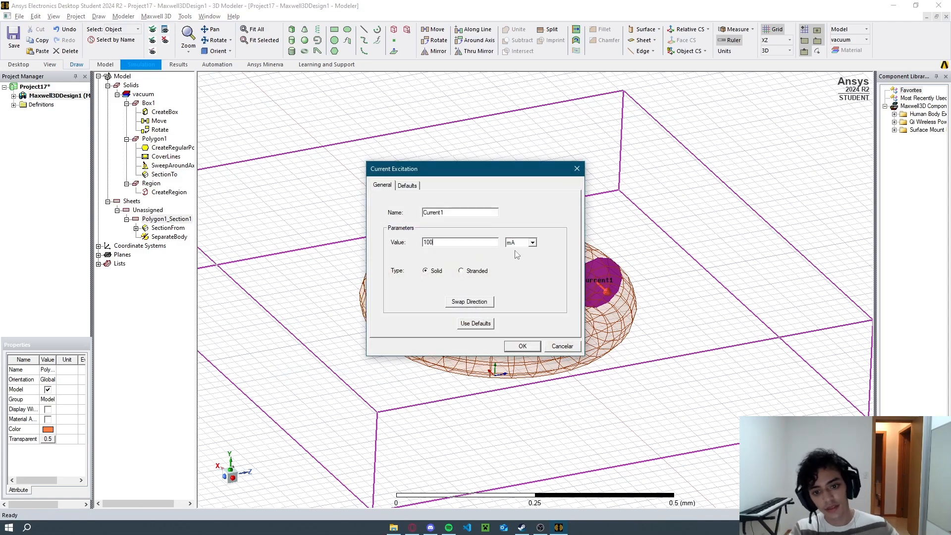
left_click(532, 243)
left_click(526, 285)
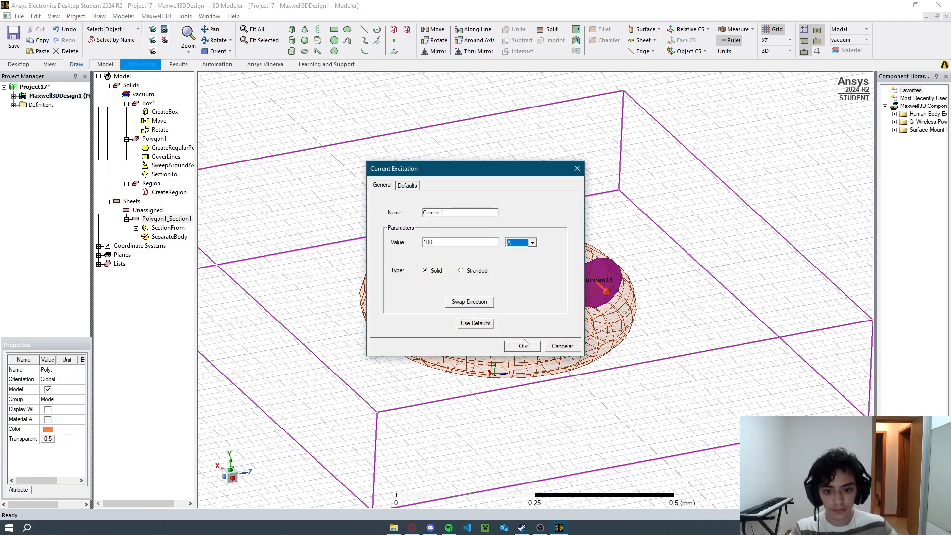
left_click(523, 345)
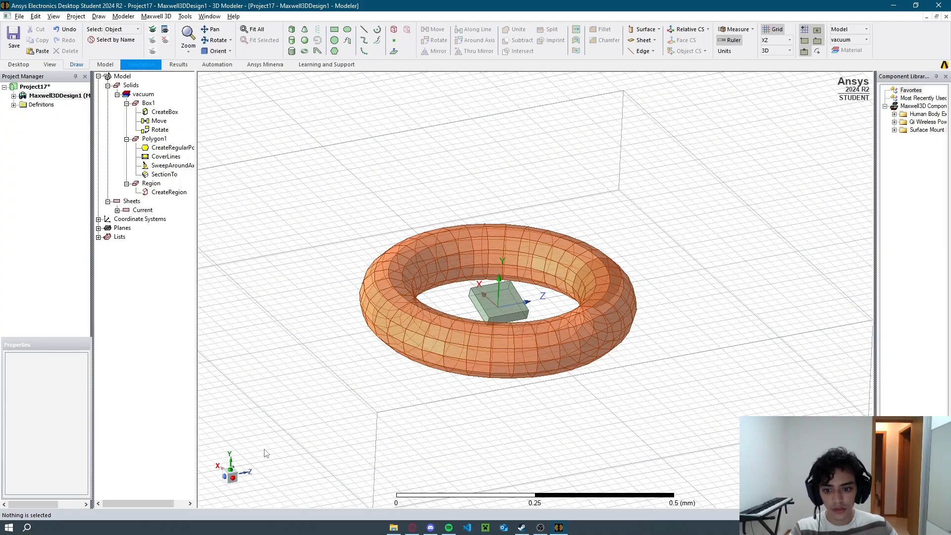
scroll(284, 454, "down", 4)
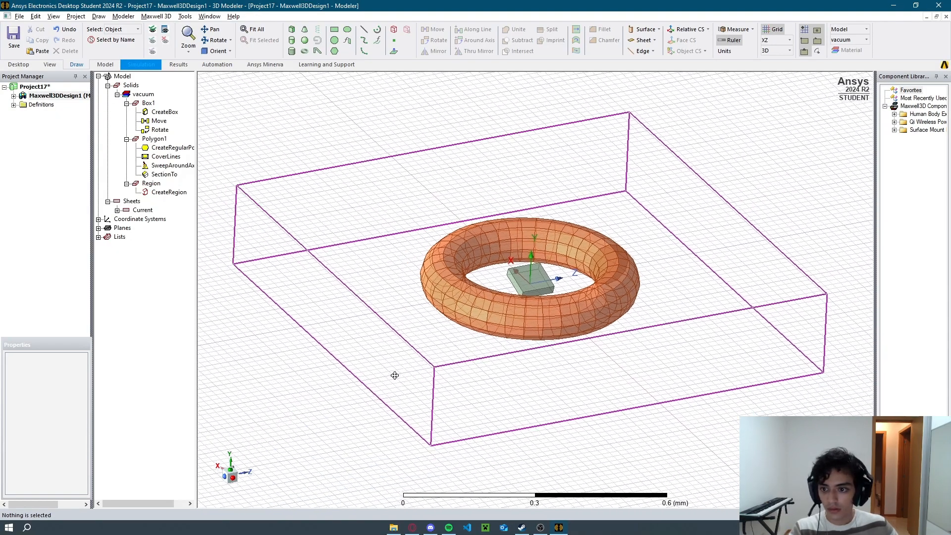
left_click_drag(344, 380, 535, 410, "alt")
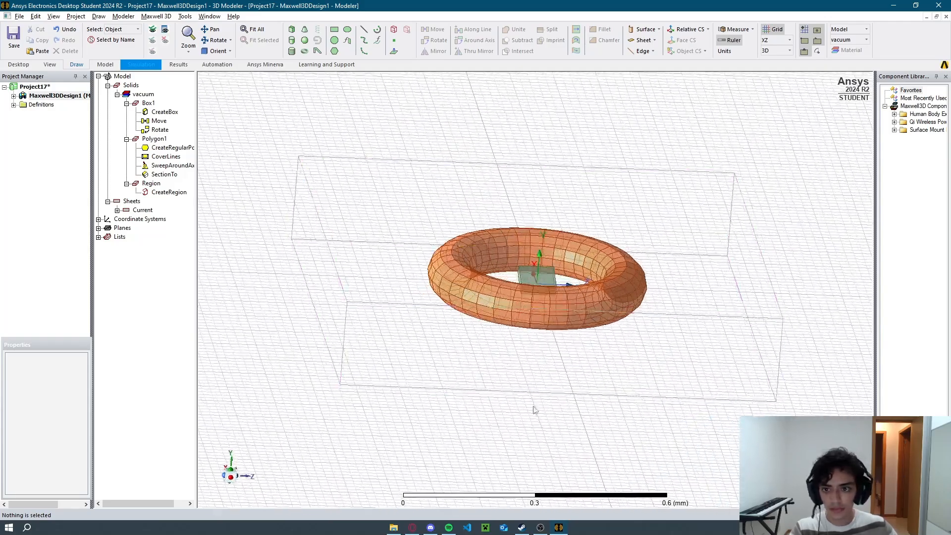
Add an analysis setup named Setup1 with a maximum of 20 passes and 1 percent error.
left_click(141, 65)
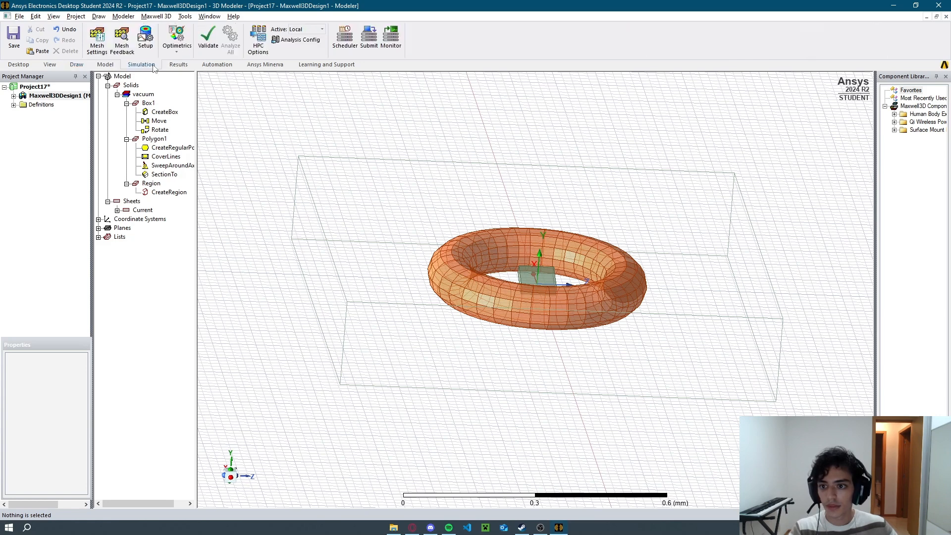
left_click(145, 37)
left_click(495, 168)
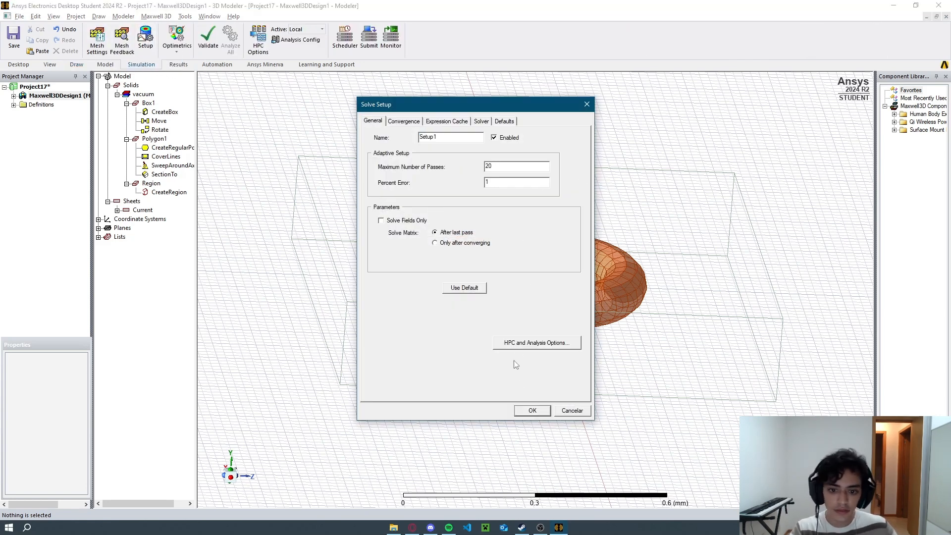
left_click(532, 410)
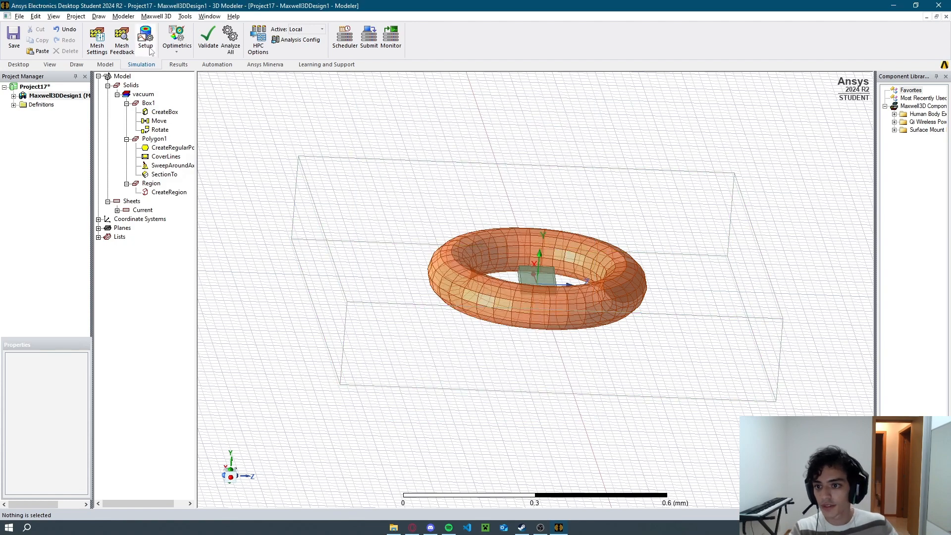
Run the validation check on the design and examine its Boundaries and Excitations item.
left_click(205, 44)
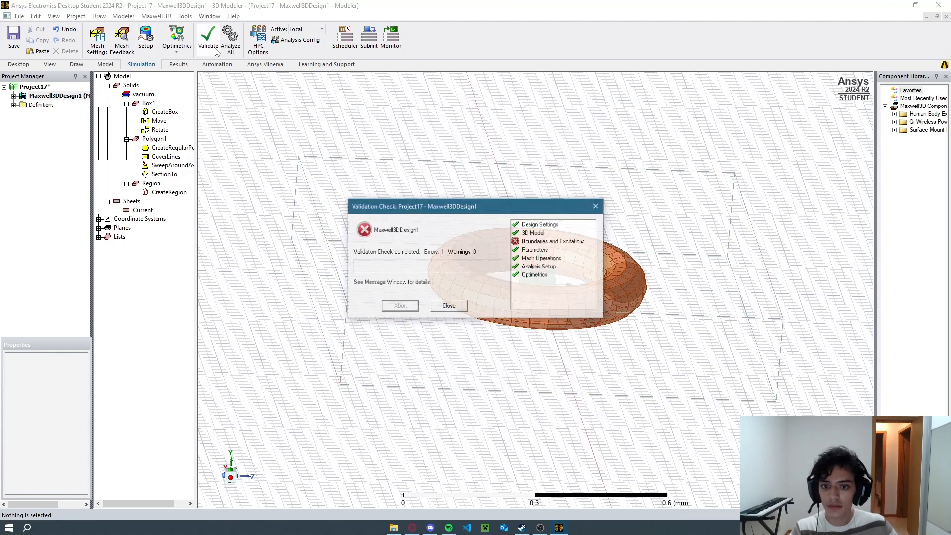
left_click(448, 307)
left_click(334, 219)
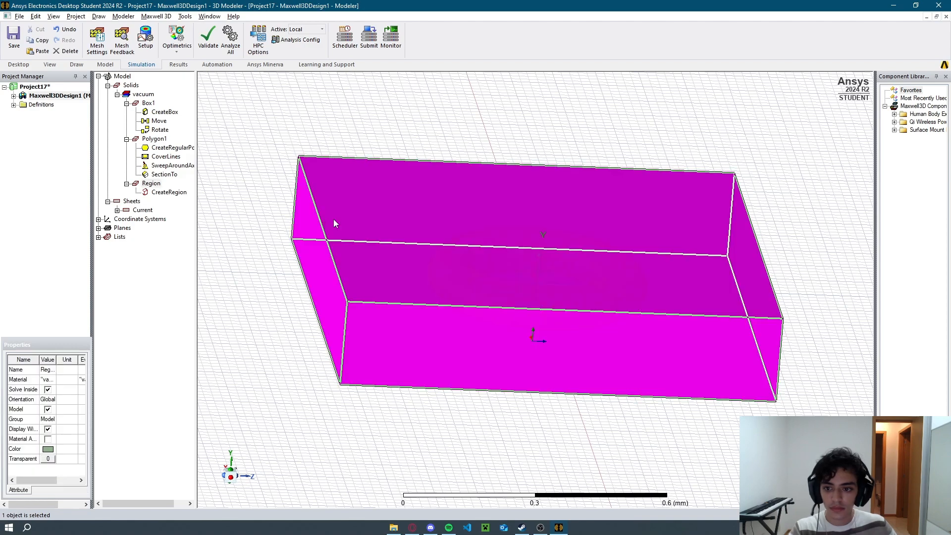
left_click(270, 226)
left_click(208, 40)
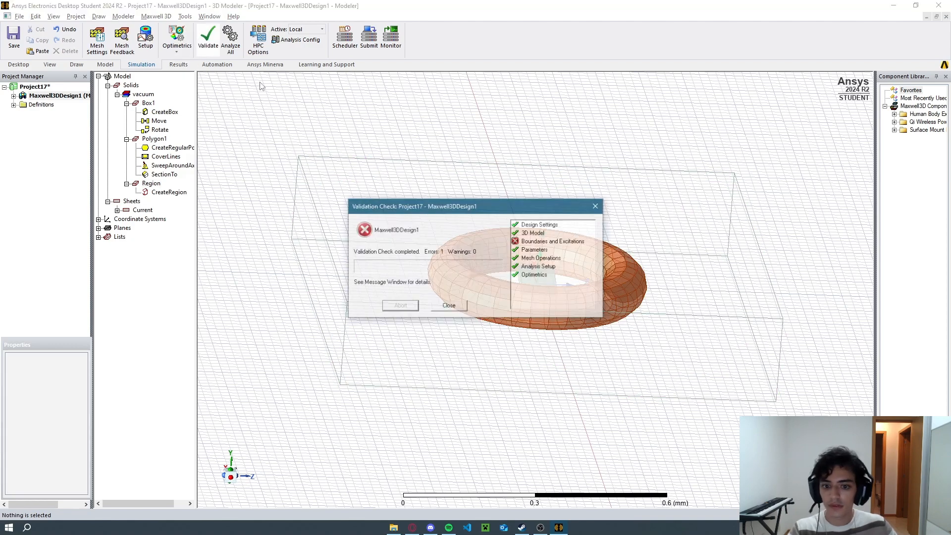
left_click(527, 241)
left_click(446, 305)
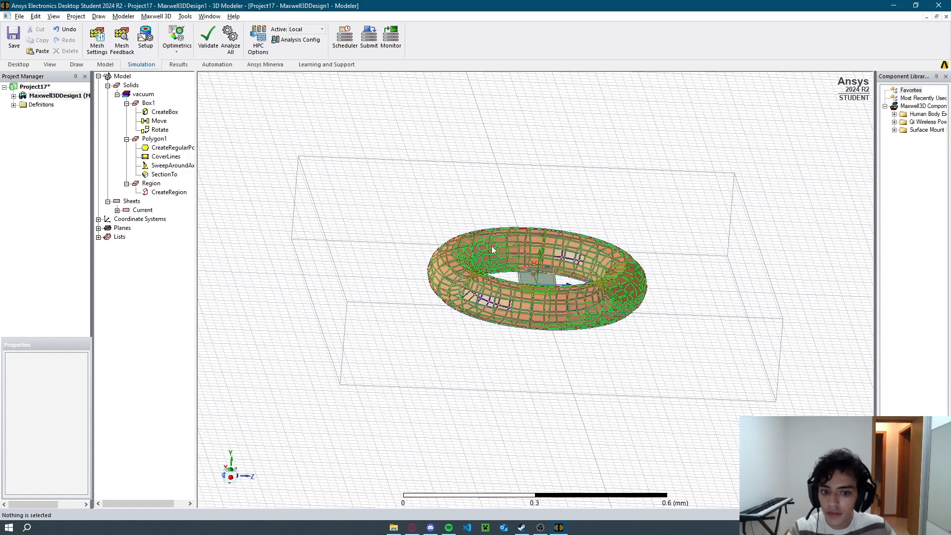
left_click(318, 228)
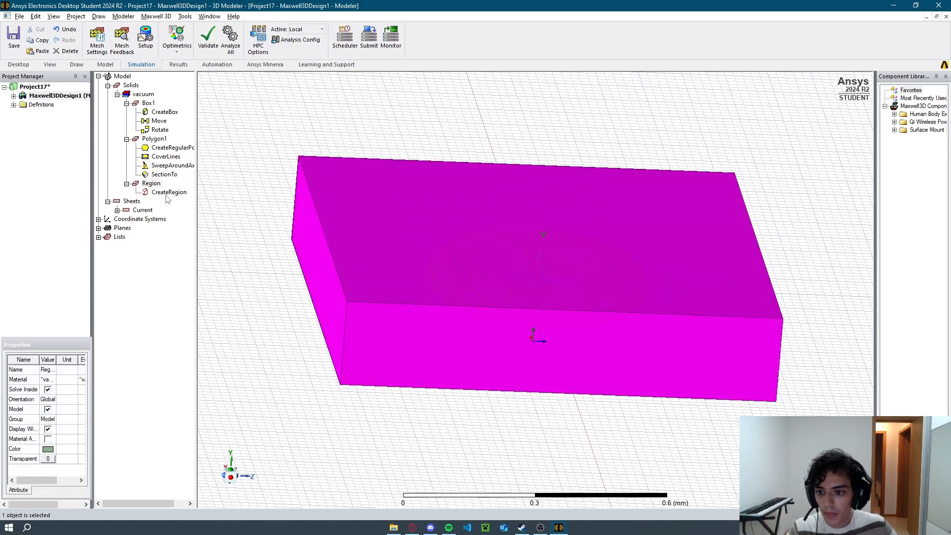
left_click(279, 242)
right_click(402, 235)
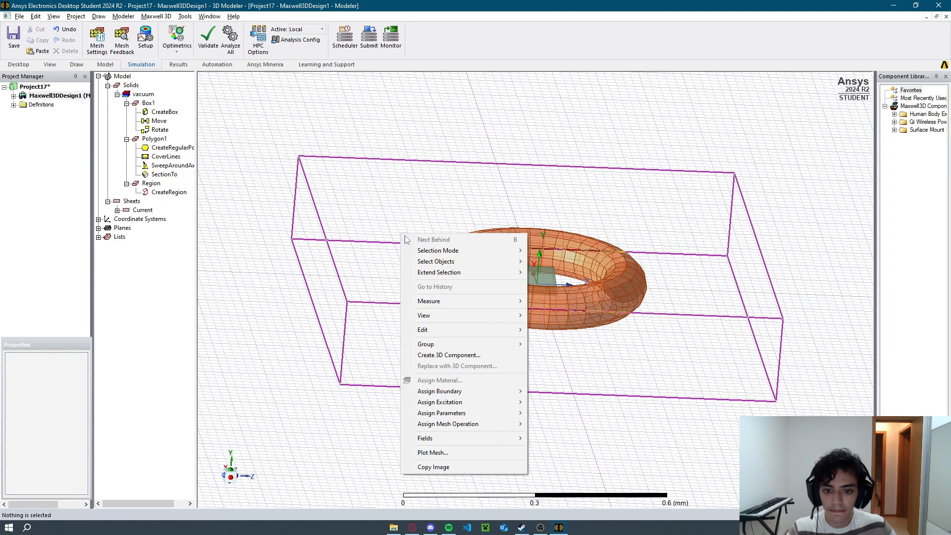
mouse_move(465, 390)
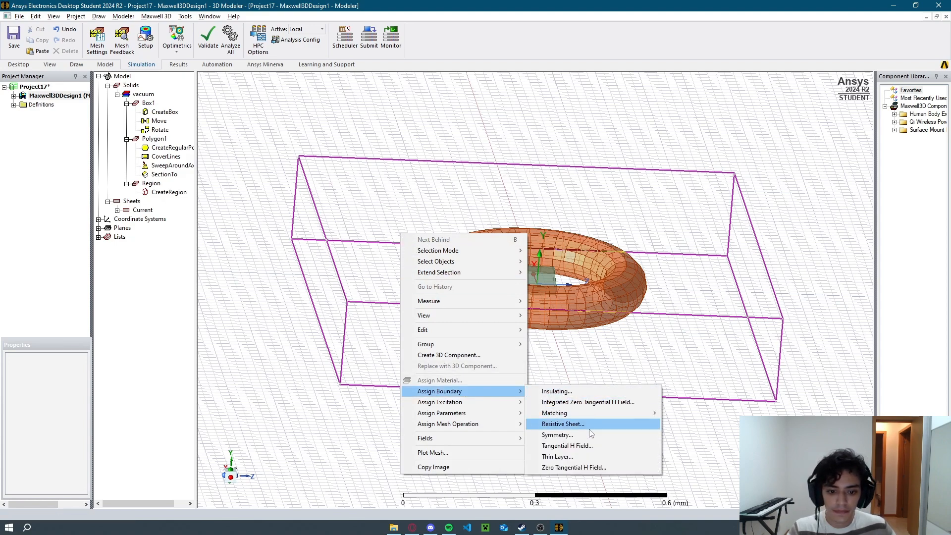
left_click(594, 303)
Save the project under the name Project17 in the Ansoft folder.
key("ctrl+s")
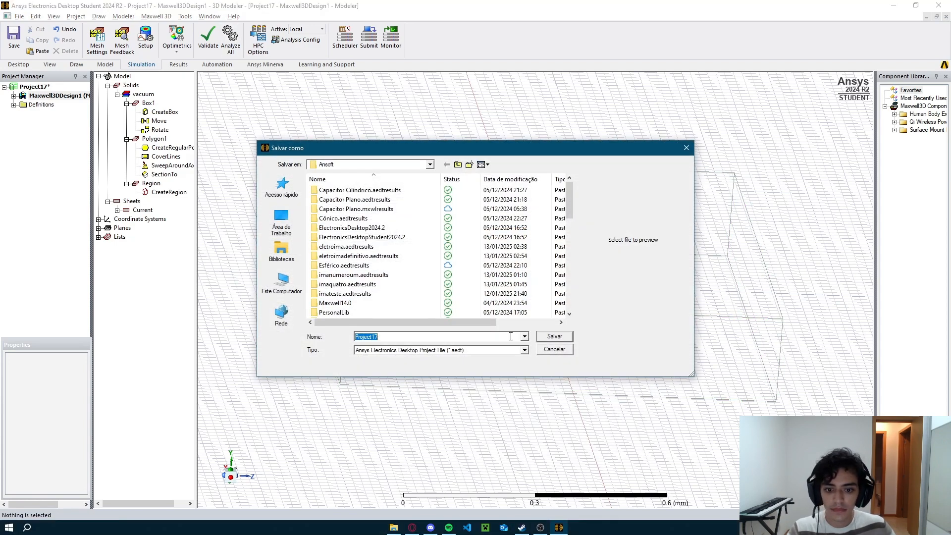
left_click(555, 338)
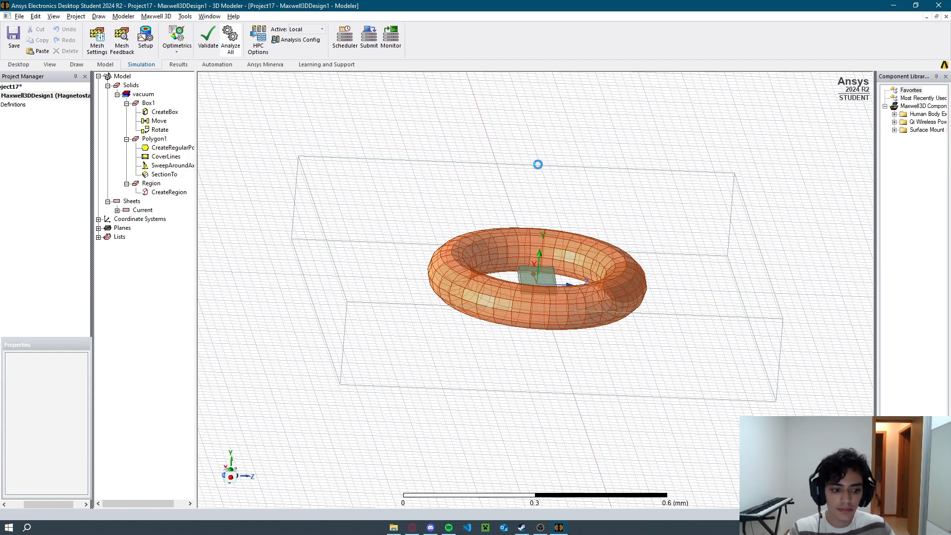
mouse_move(580, 145)
left_mouse_down("alt")
mouse_move(567, 132)
mouse_move(563, 142)
left_mouse_up("alt")
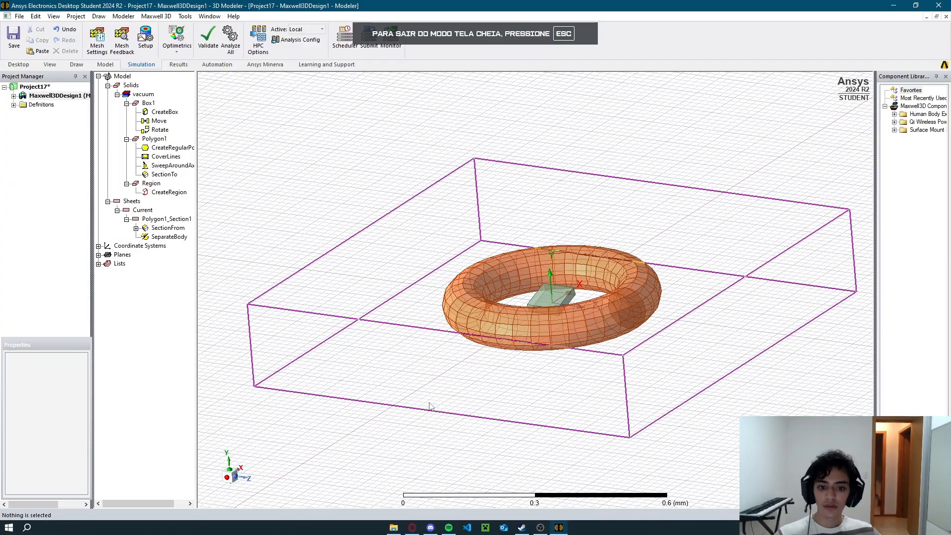
left_click_drag(429, 405, 526, 365, "alt")
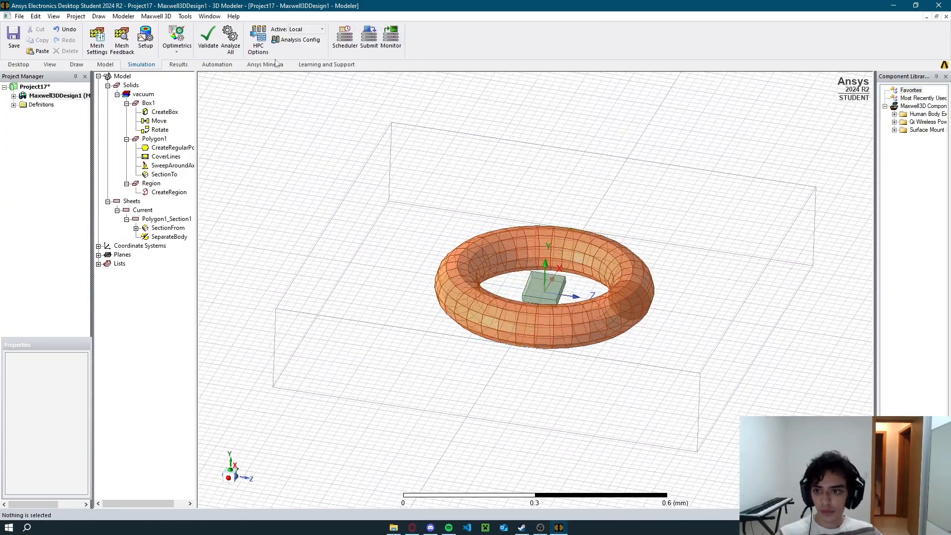
Assign the material copper from the materials library to the ring Polygon1.
left_click(147, 103)
left_click(157, 139)
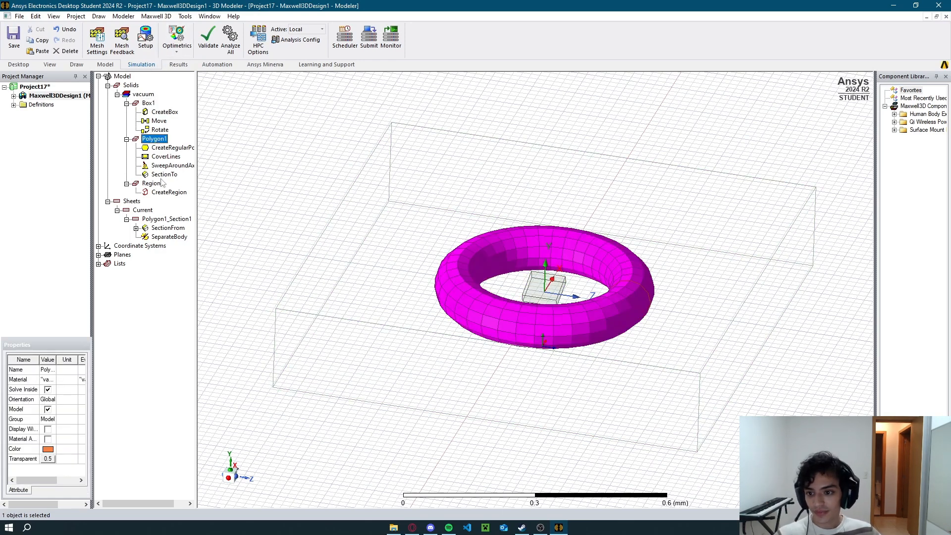
left_click(146, 104)
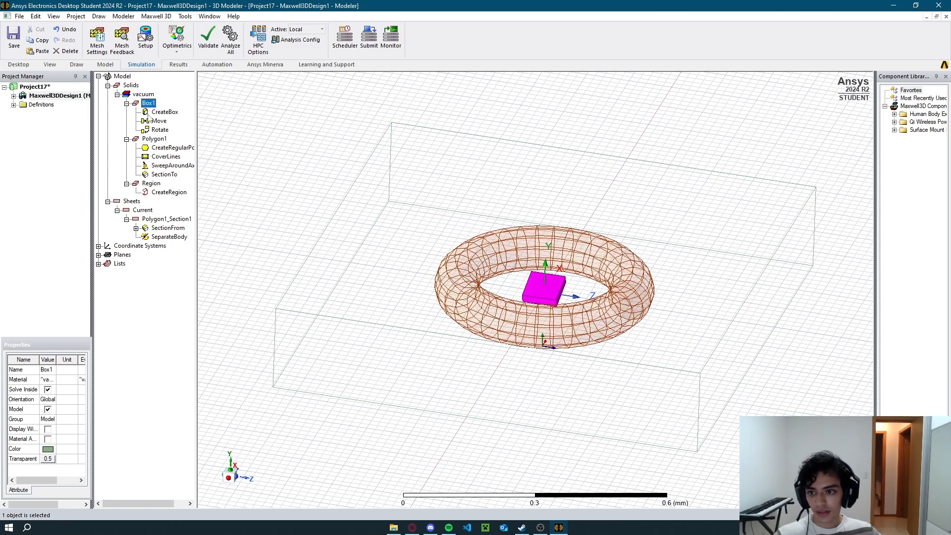
left_click(155, 140)
left_click(51, 380)
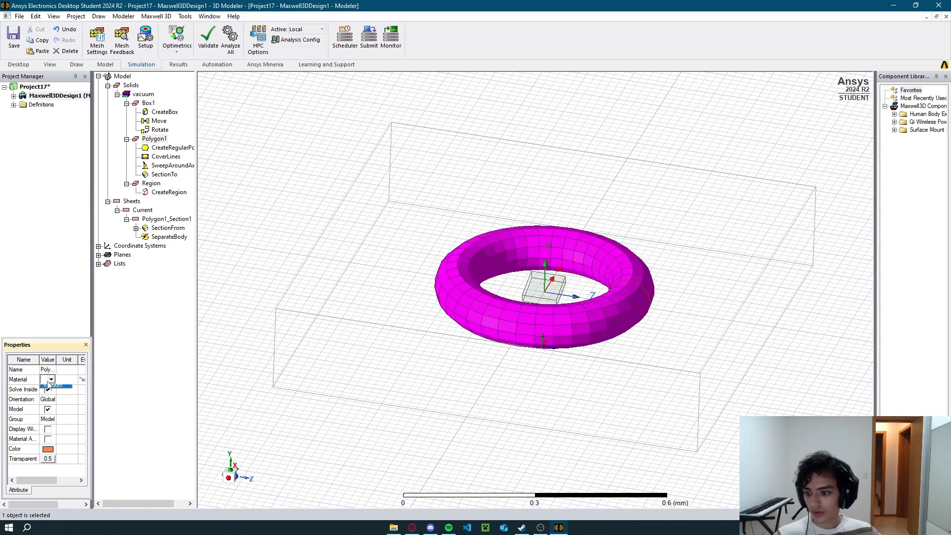
left_click(53, 389)
type("copper")
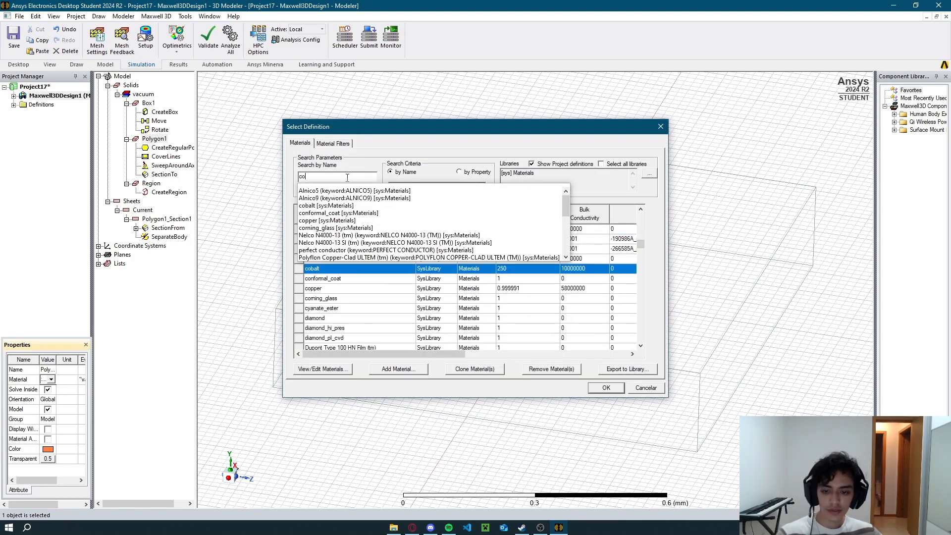
left_click(601, 388)
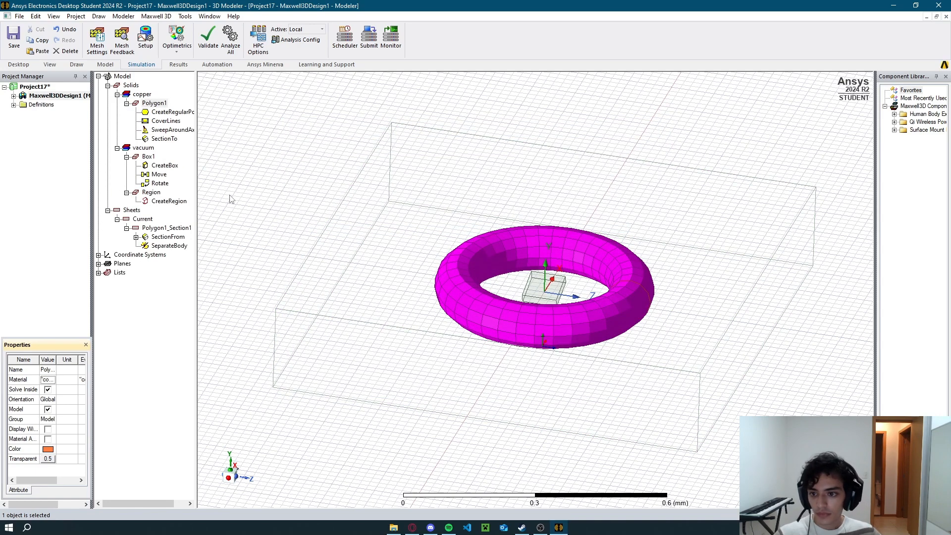
Assign the permanent magnet material NdFe35 from the materials library to the tilted box Box1.
left_click(148, 148)
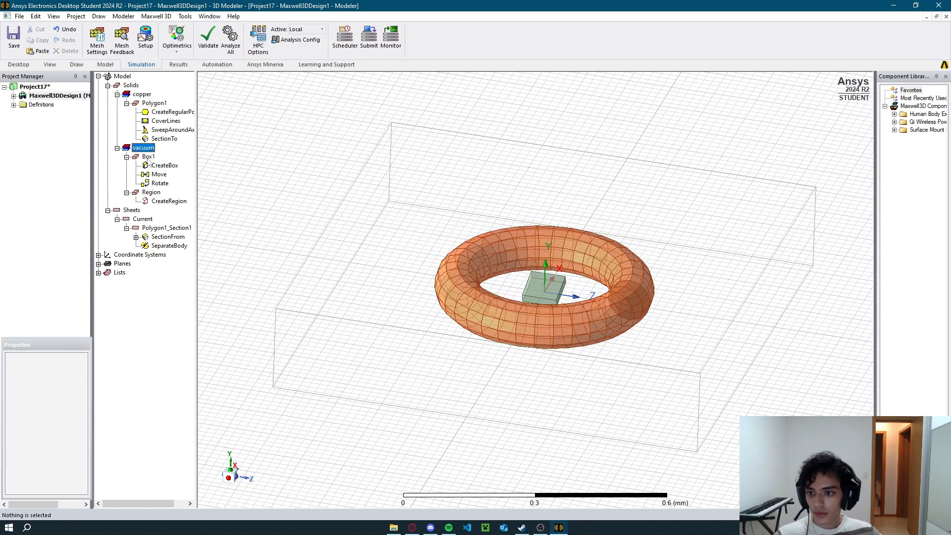
left_click(147, 157)
left_click(47, 379)
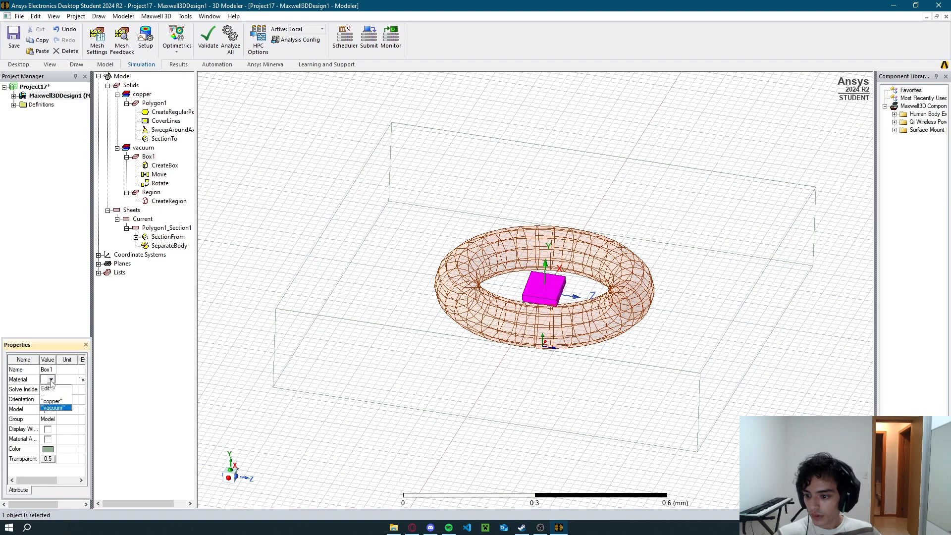
left_click(49, 405)
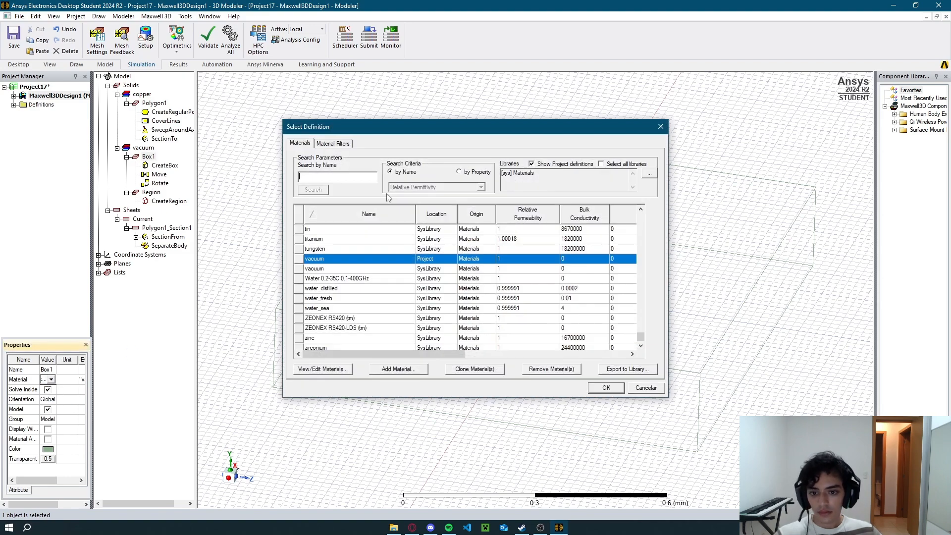
left_click(342, 176)
type("n")
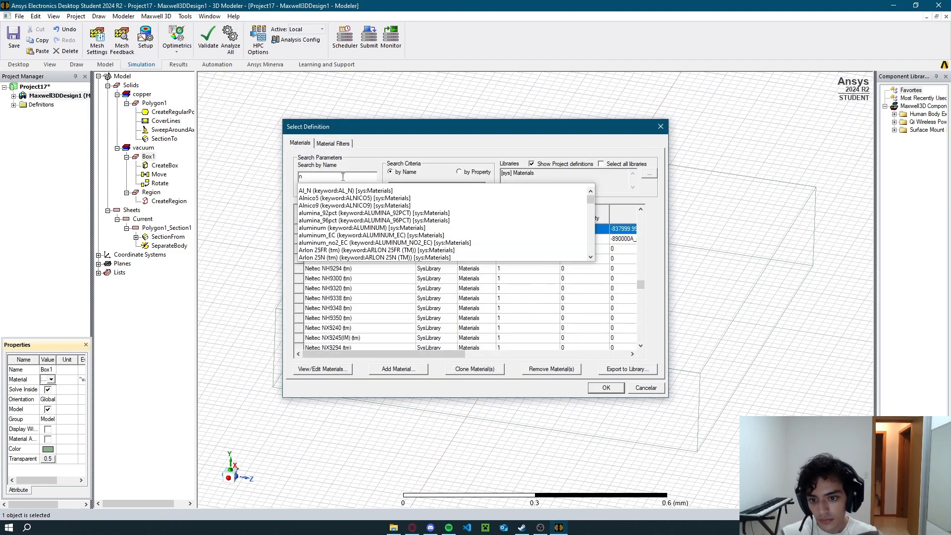
type("e")
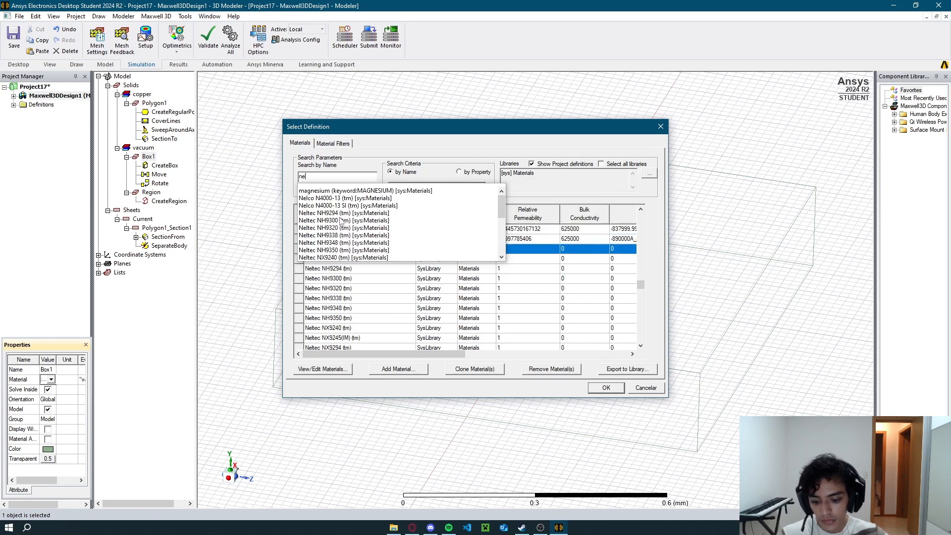
key("BackSpace")
type("f")
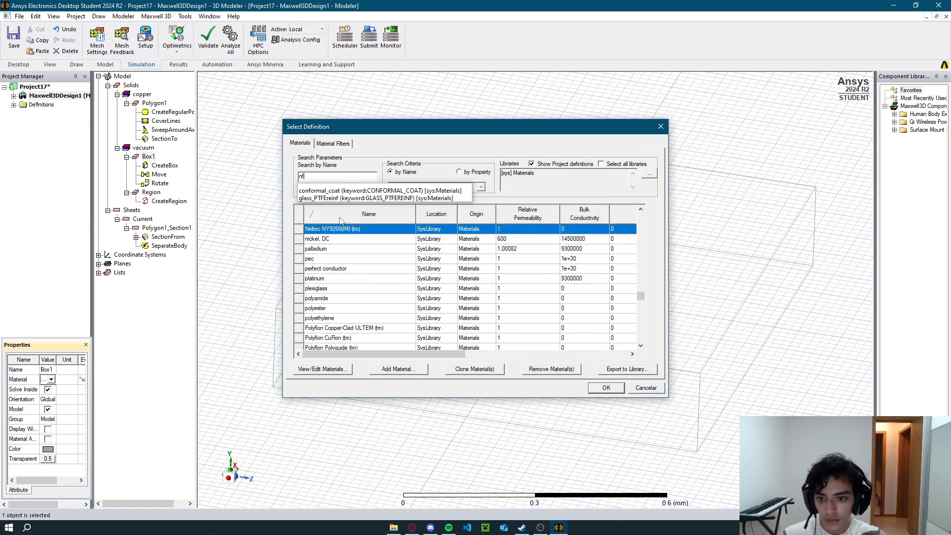
key("BackSpace")
type("d")
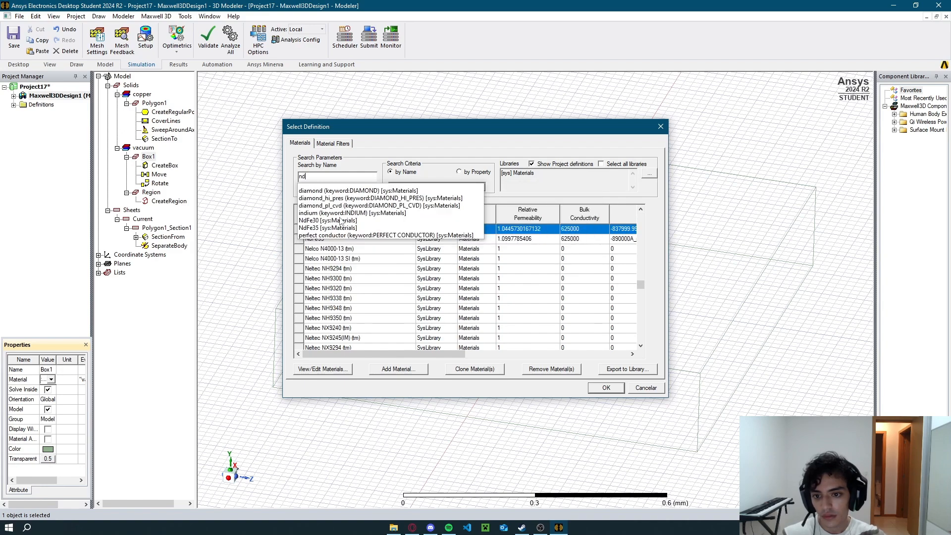
left_click(349, 228)
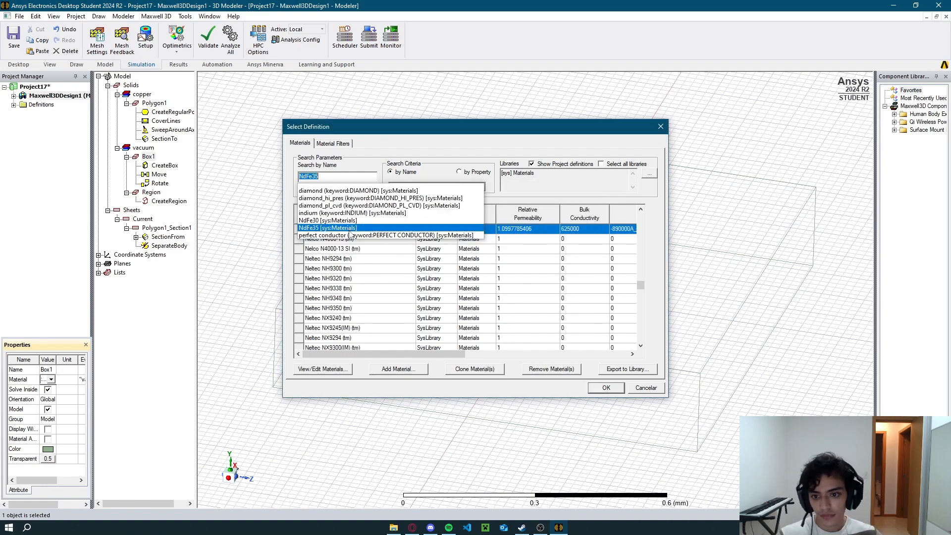
left_click(604, 393)
left_click(414, 440)
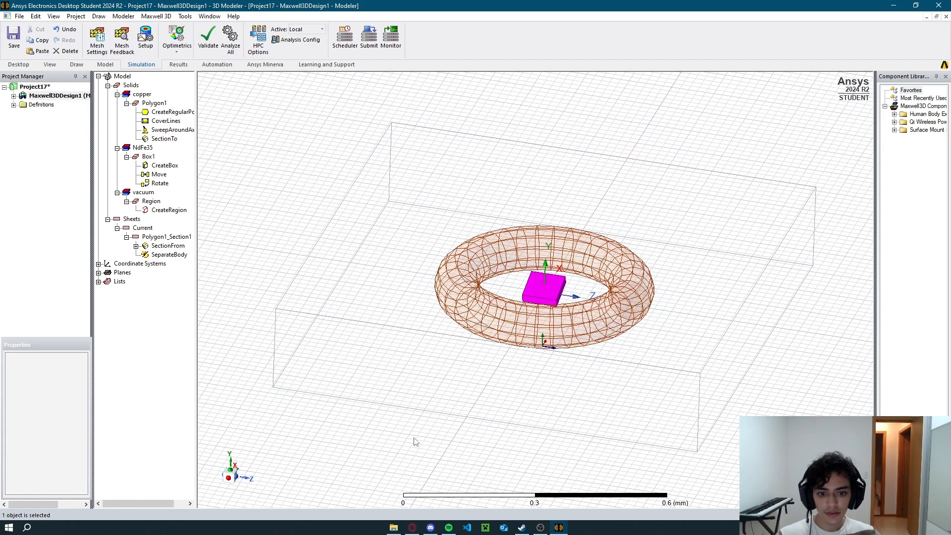
Validate the design again and run the analysis to solve it.
scroll(414, 426, "down", 1)
middle_click_drag(414, 420, 460, 351)
left_click(203, 42)
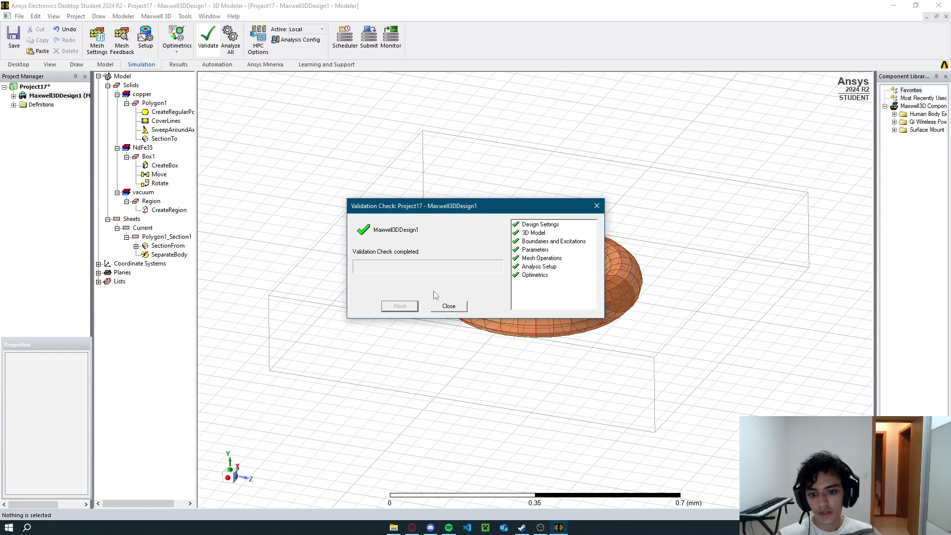
left_click(449, 306)
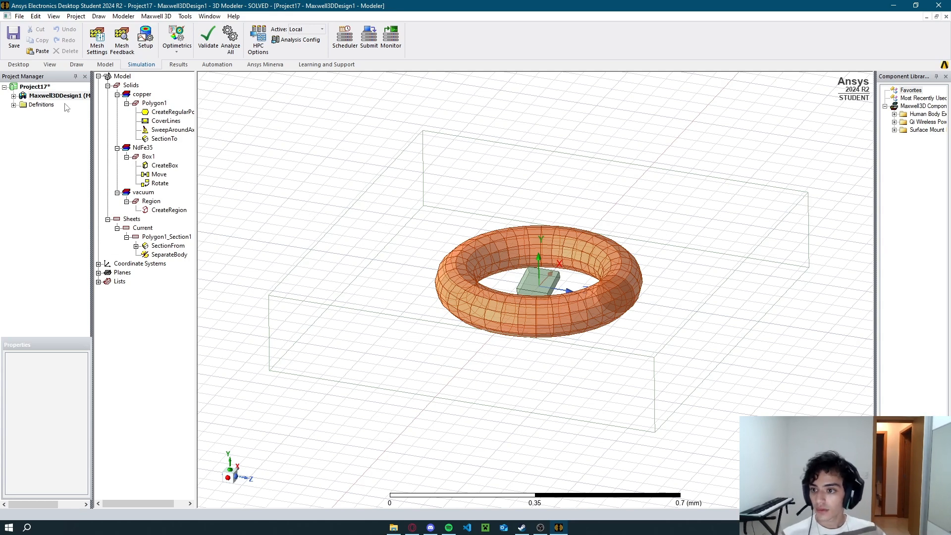
Open the solution data of Setup1 under the Analysis of Maxwell3DDesign1.
left_click(39, 97)
left_click(14, 97)
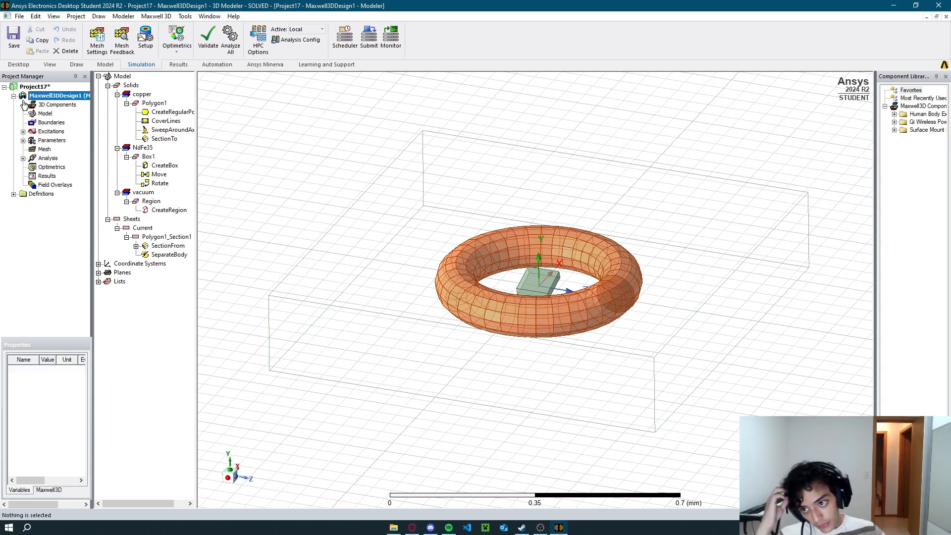
double_click(48, 158)
left_click(55, 167)
right_click(57, 167)
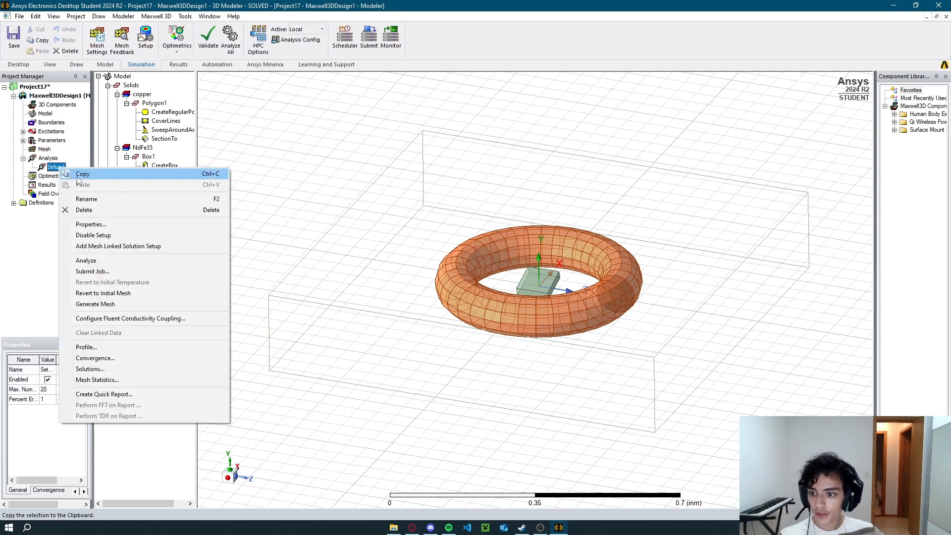
left_click(135, 369)
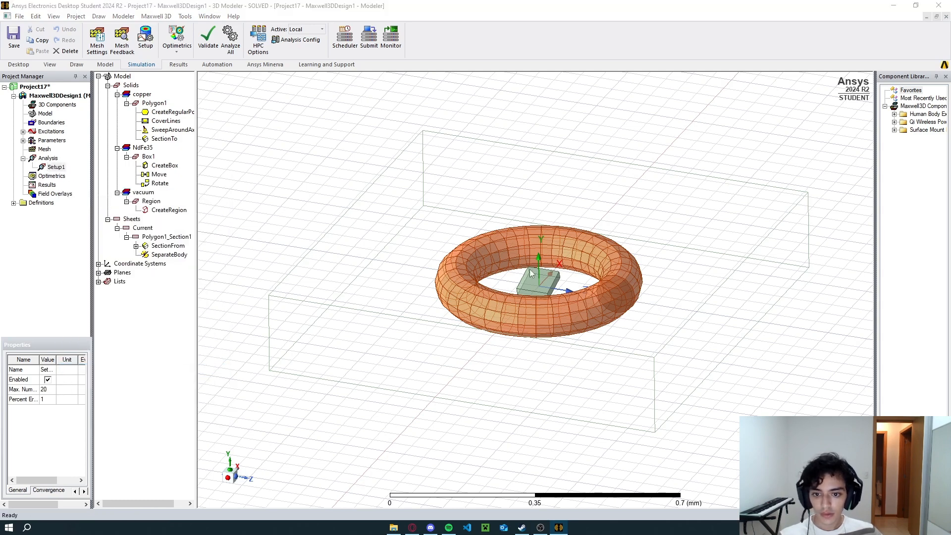
Show the Torque1 result in uNewtonMeter and move the Solutions window clear of the ring model.
left_click(386, 167)
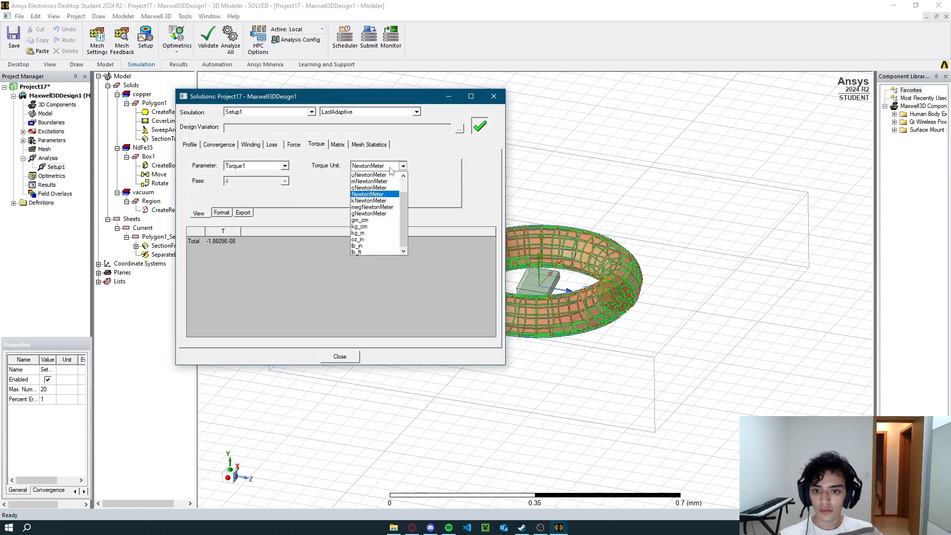
left_click(387, 182)
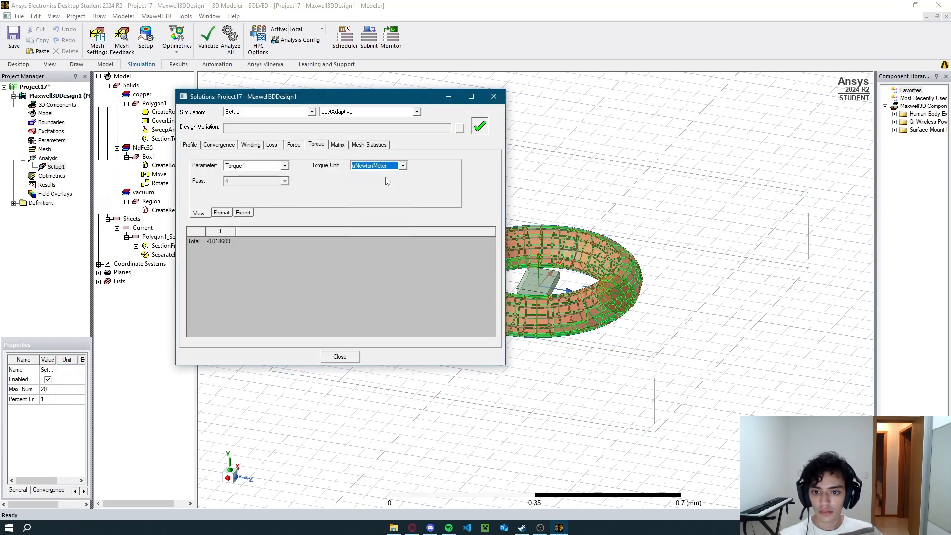
left_click(242, 257)
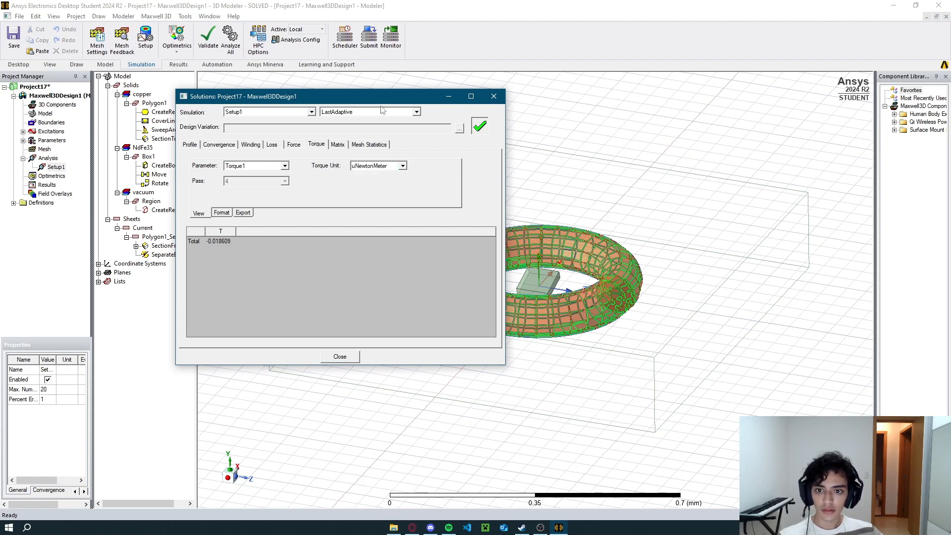
left_click_drag(379, 96, 284, 98)
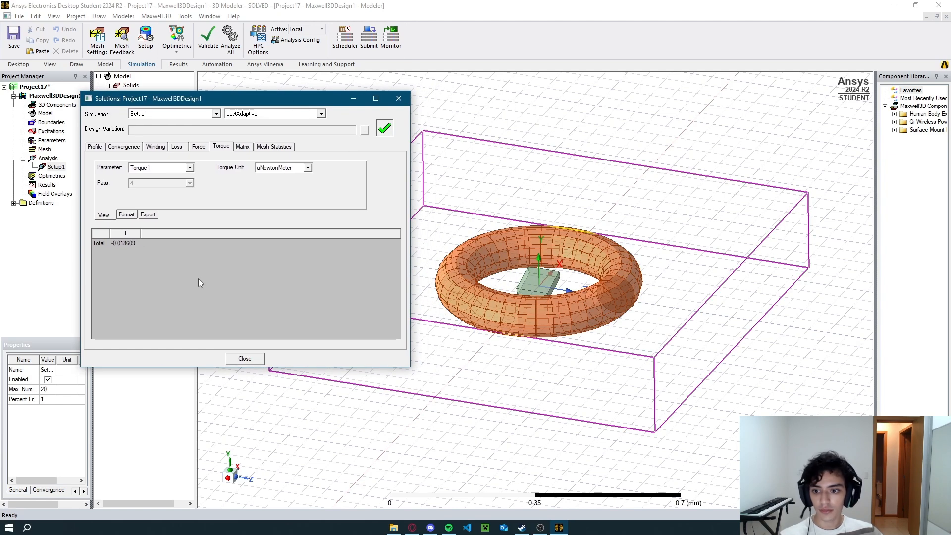